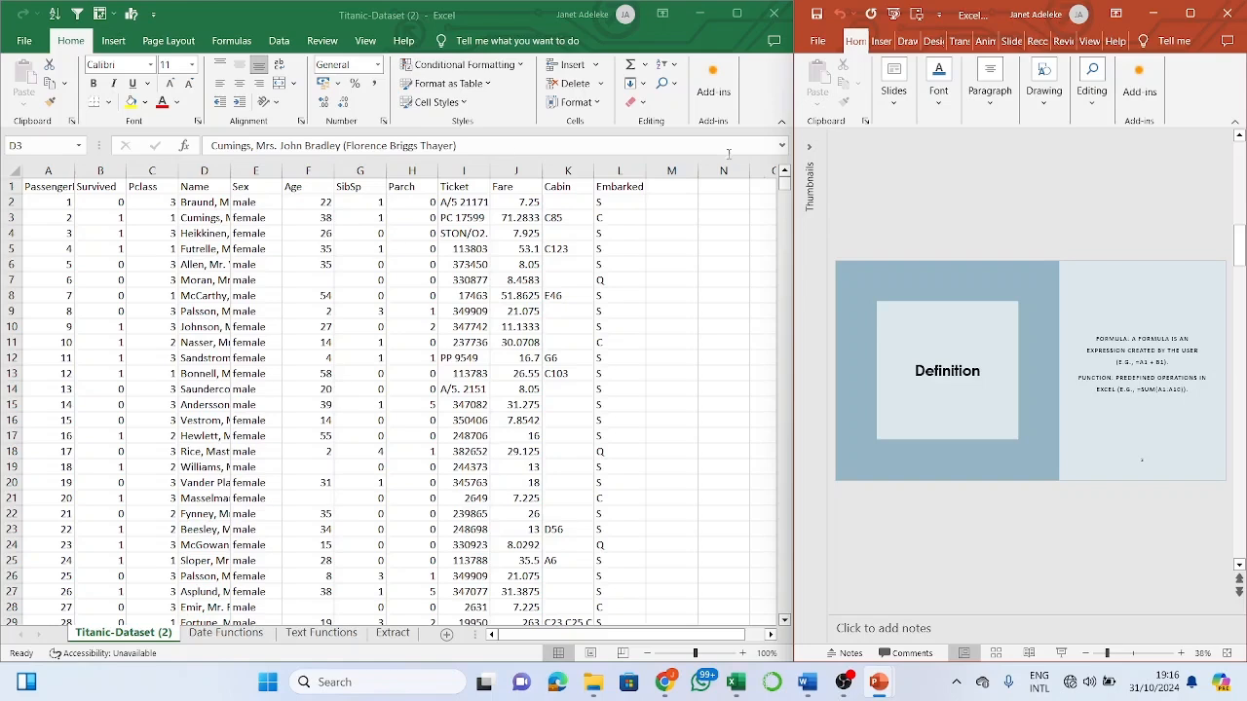
- Scroll through the presentation, selecting and then deselecting the opening slide's title
scroll(900, 185, "up", 2)
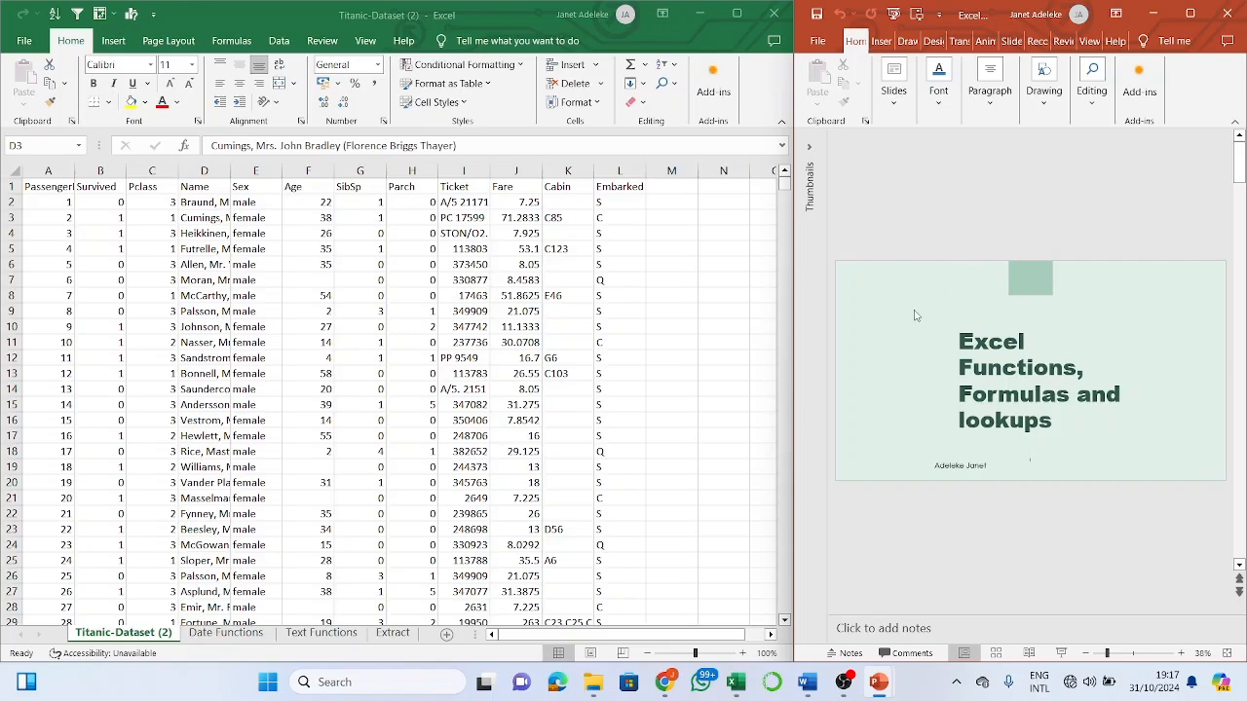
left_click(1039, 420)
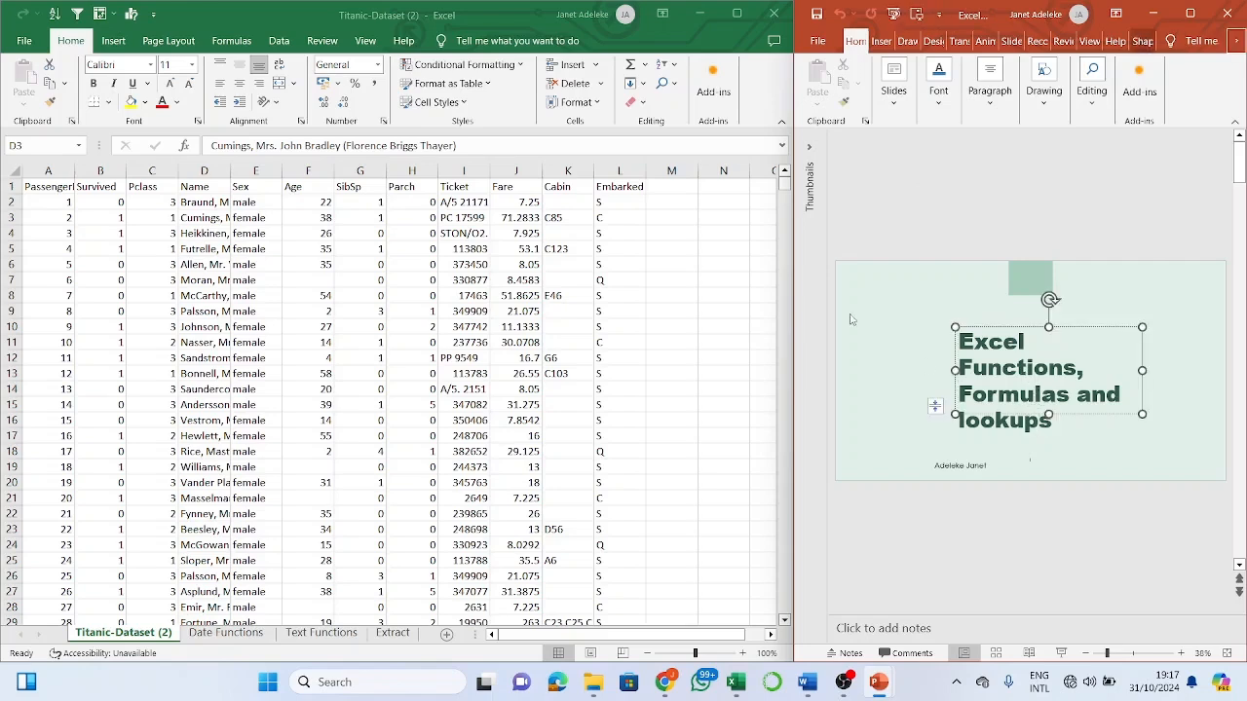
left_click(857, 215)
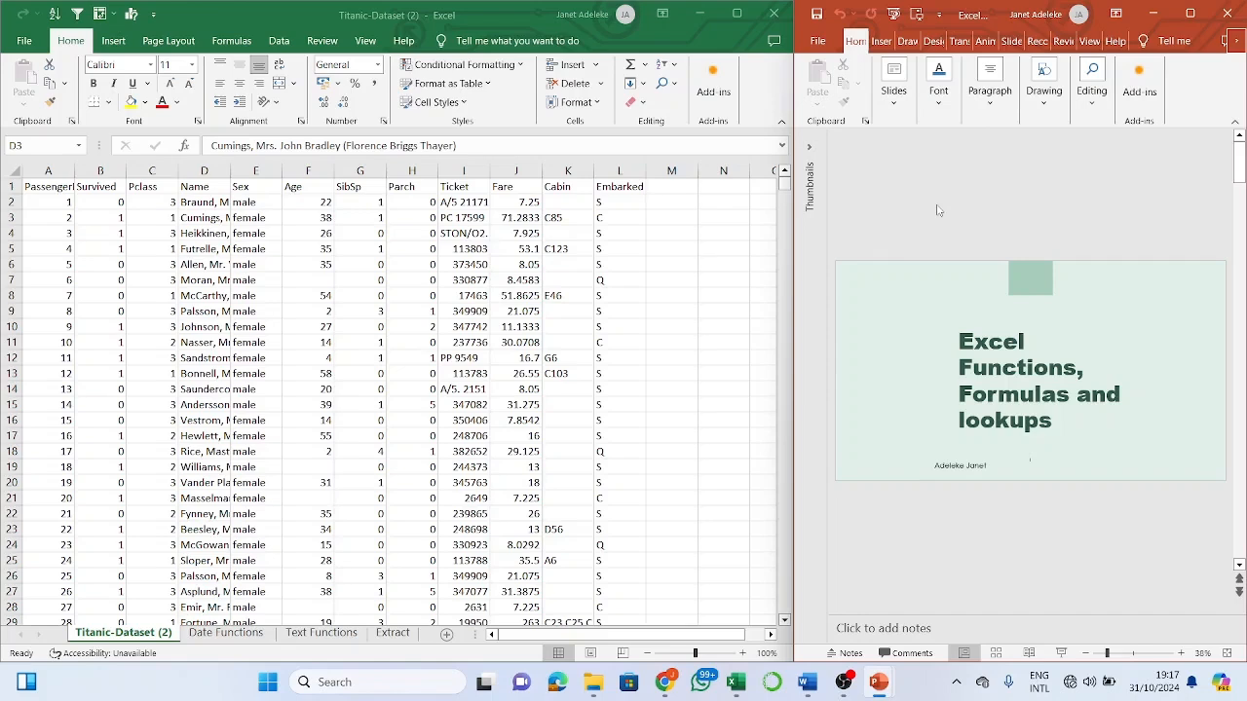
scroll(939, 210, "down", 1)
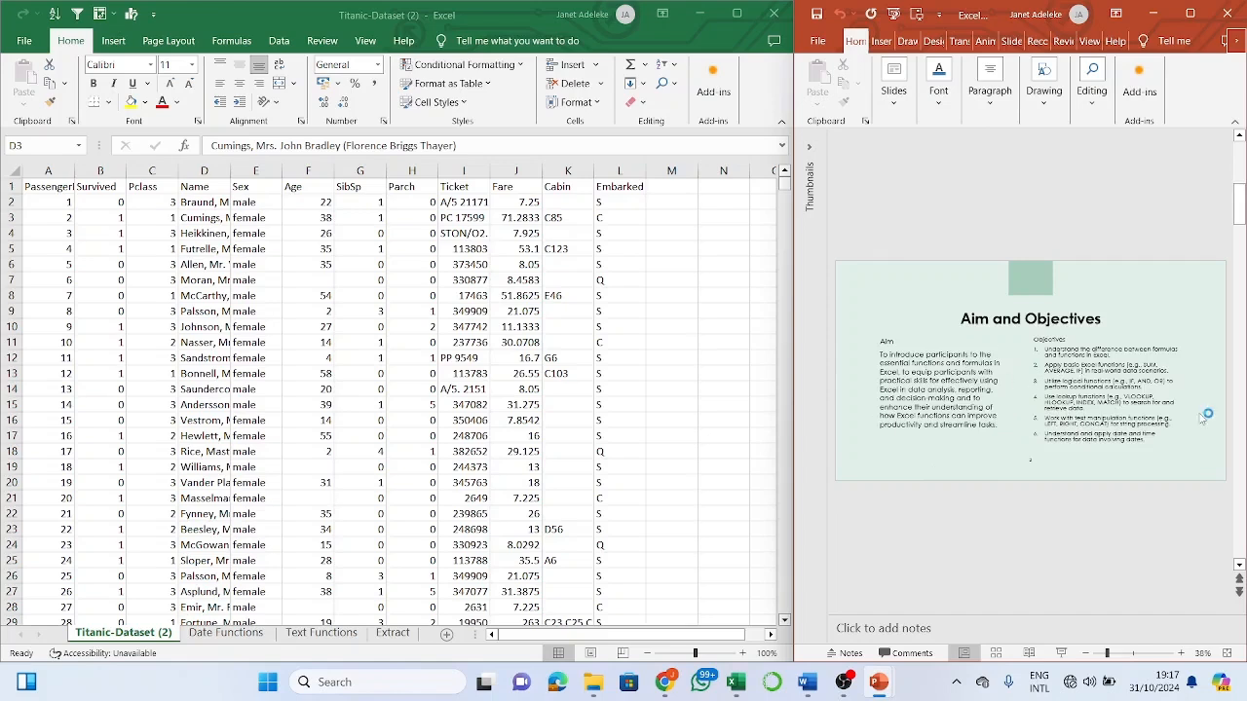
scroll(1204, 418, "down", 1)
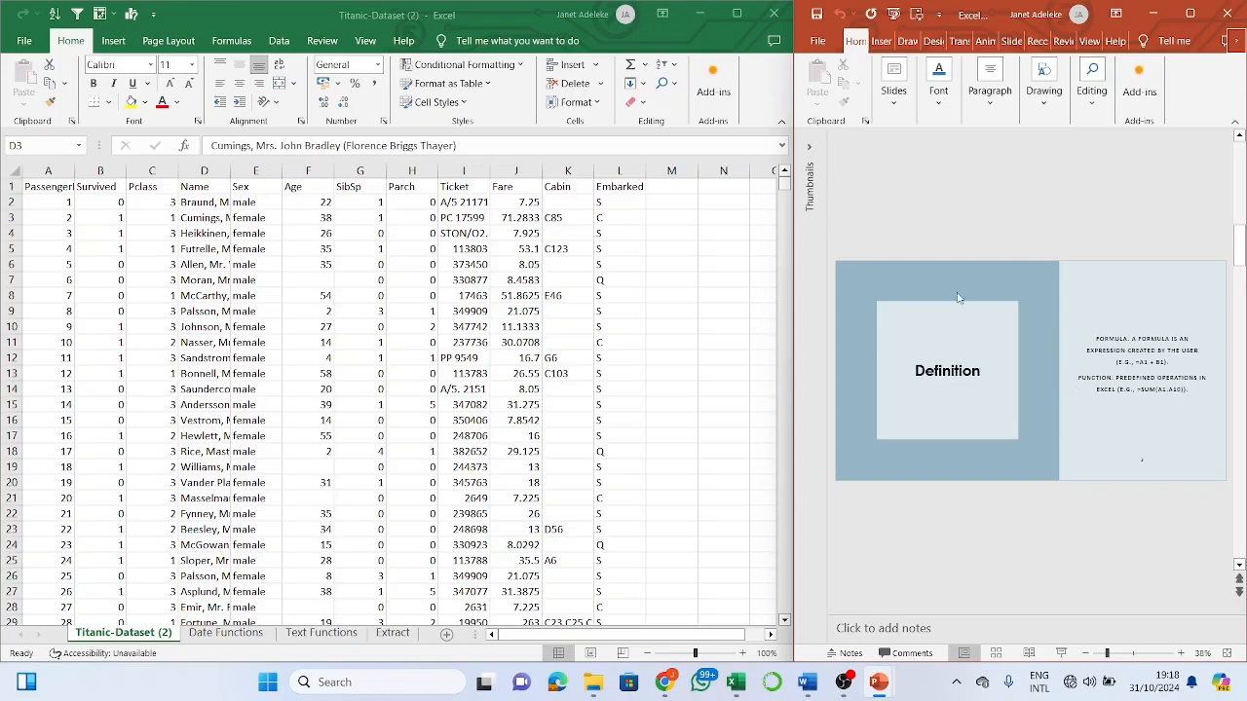
- Enter a test formula =2*2 in N10, then edit it into an addition
left_click(725, 323)
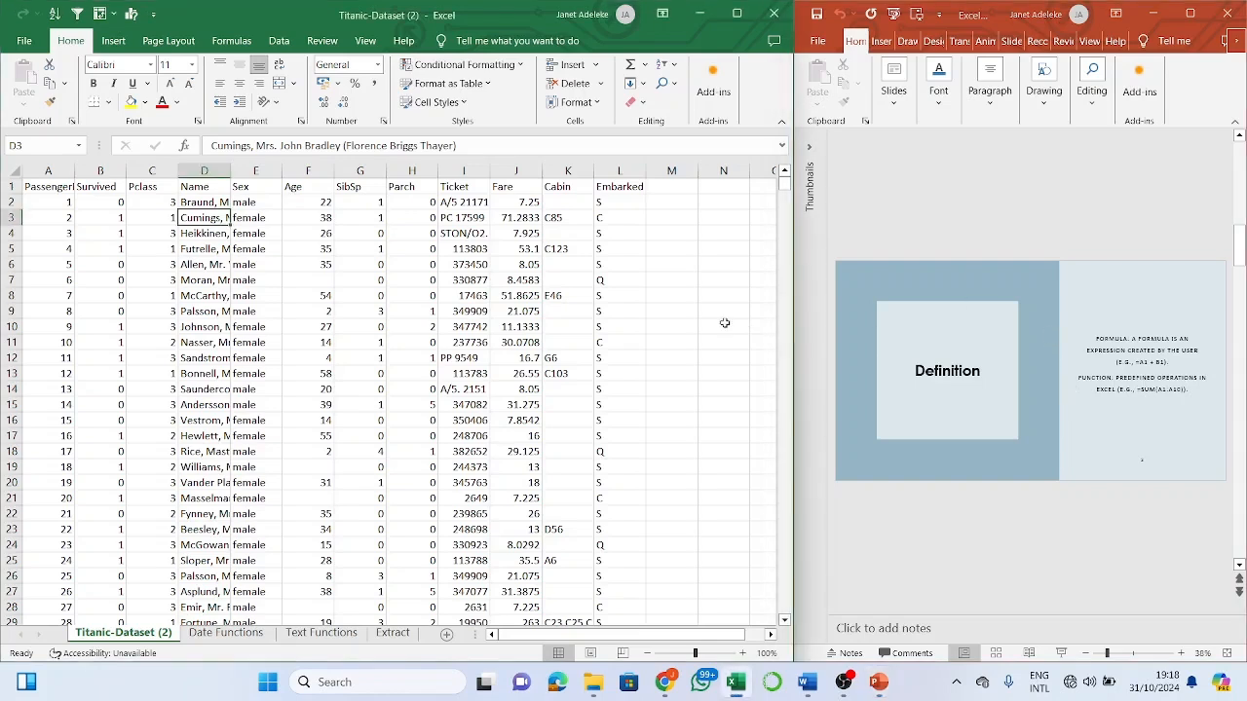
left_click(725, 324)
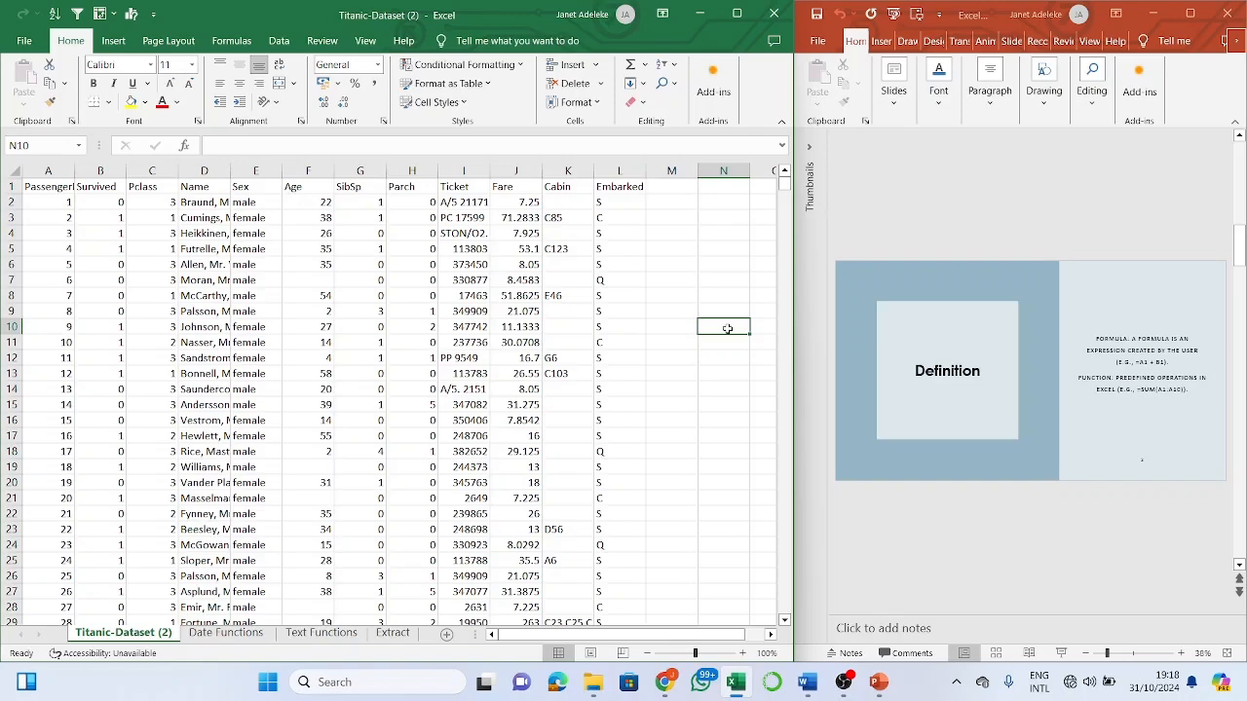
type("=")
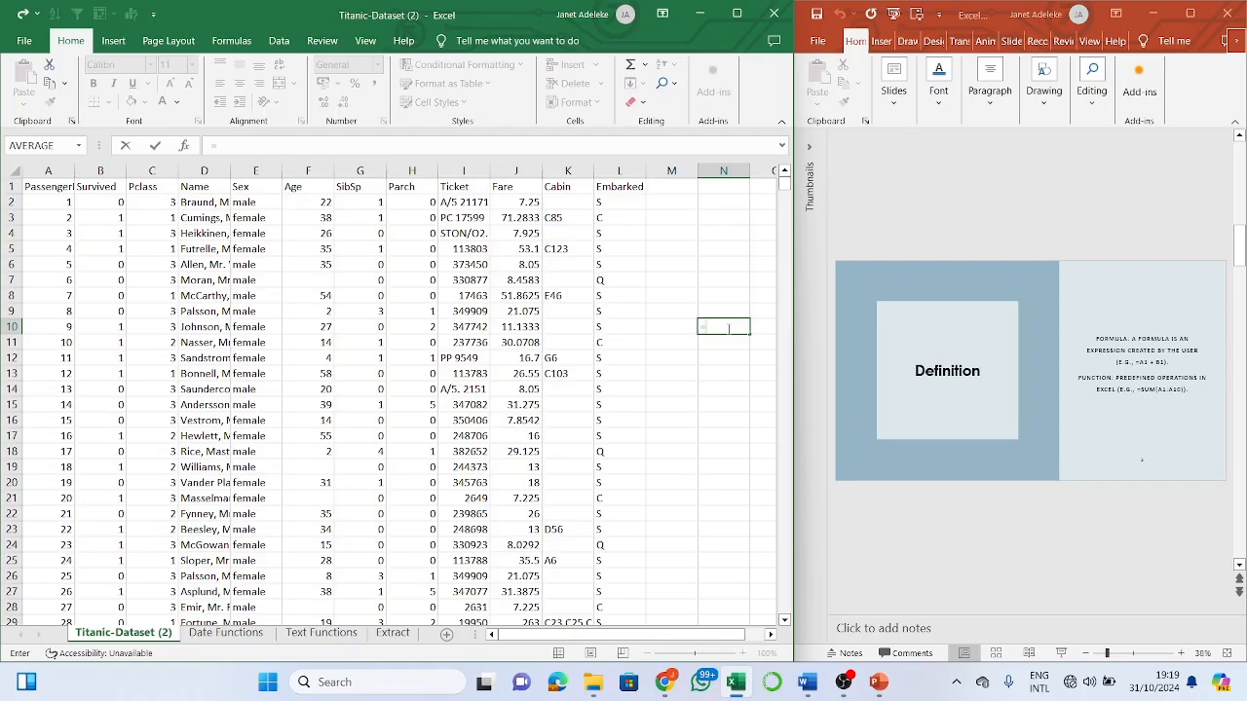
type("2*2")
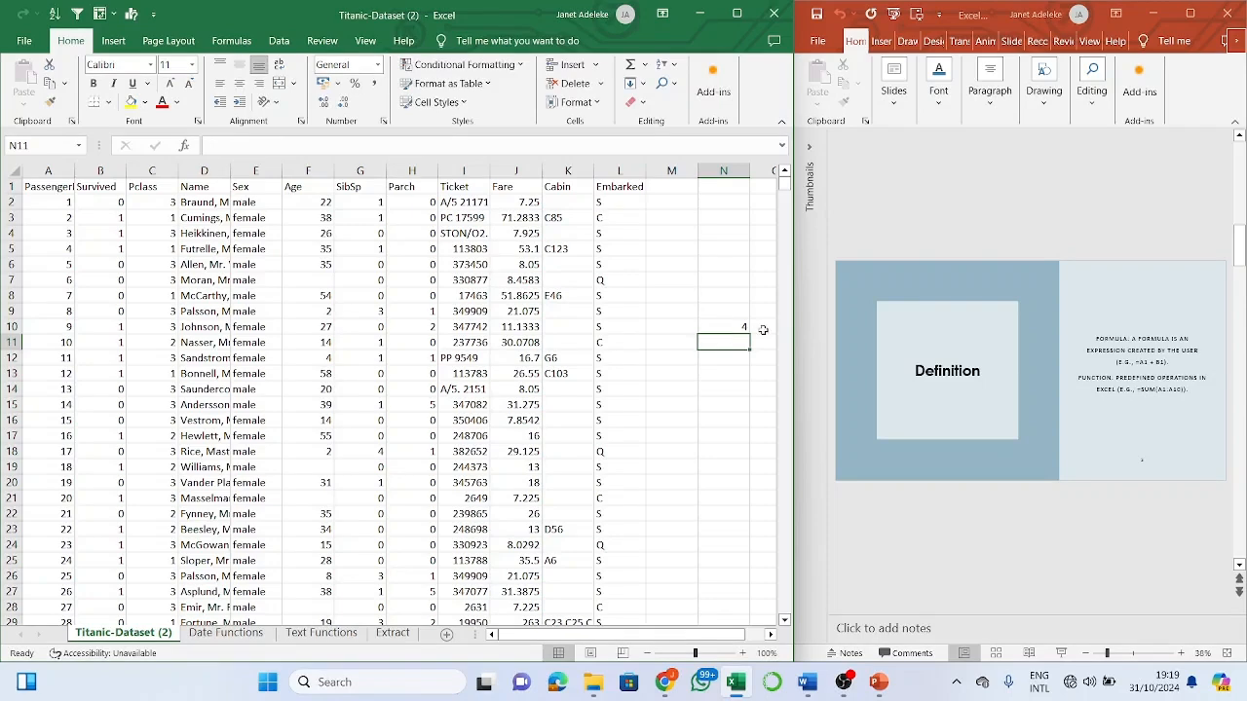
left_click(738, 327)
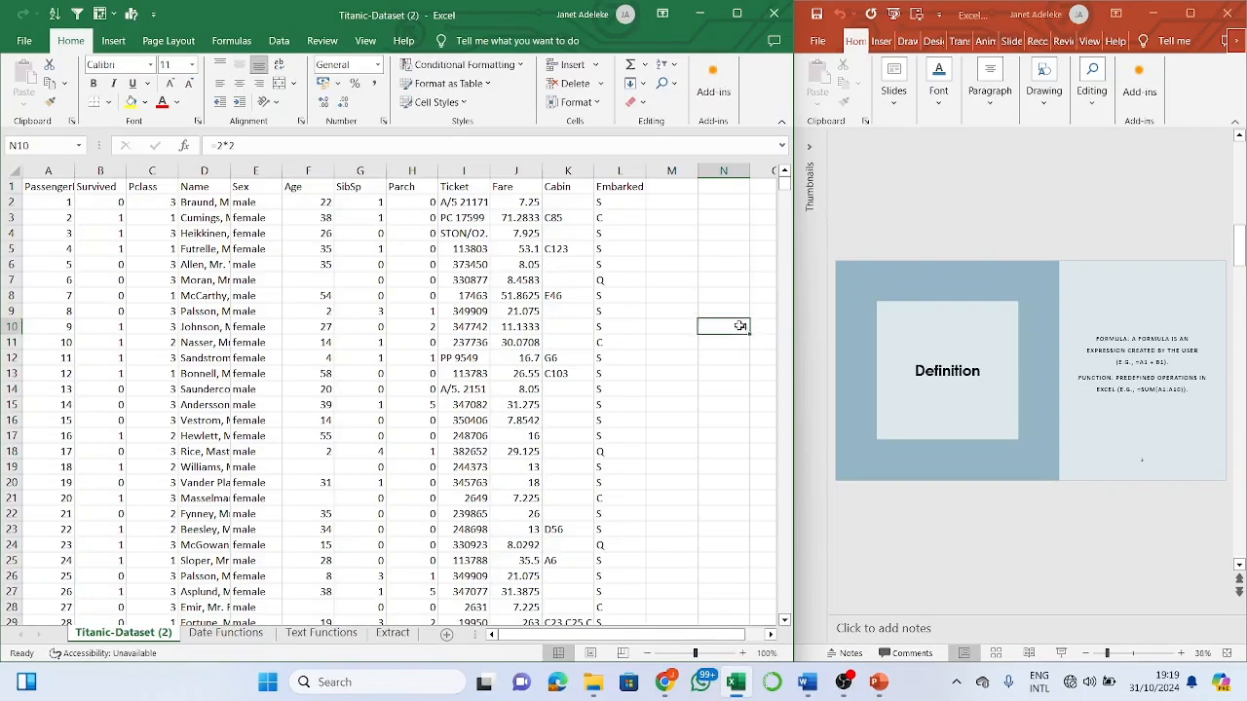
left_click(231, 146)
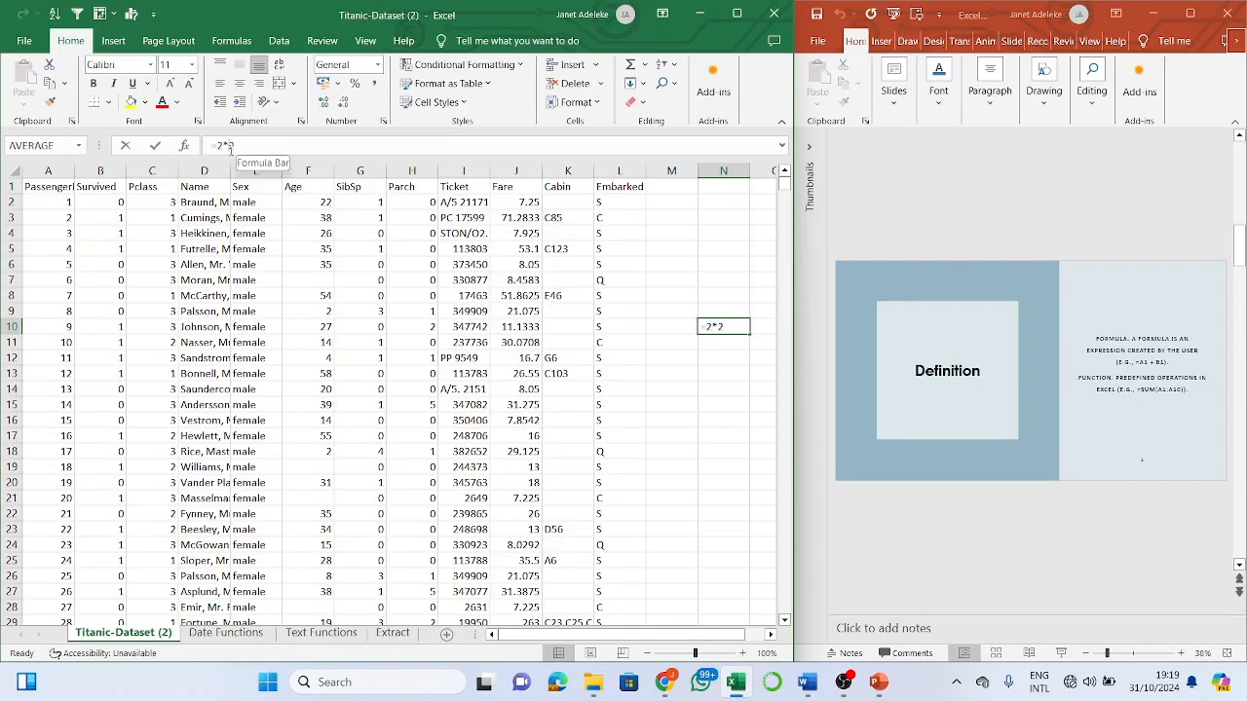
key("BackSpace")
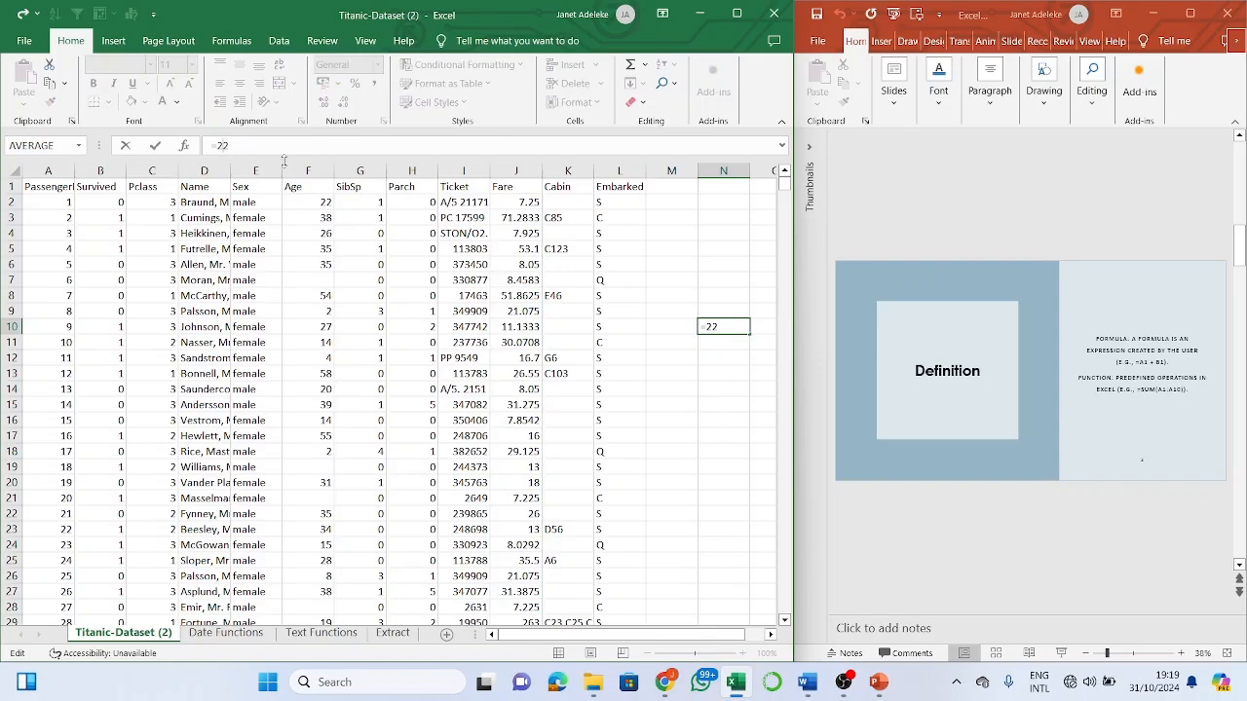
type("+")
key("Return")
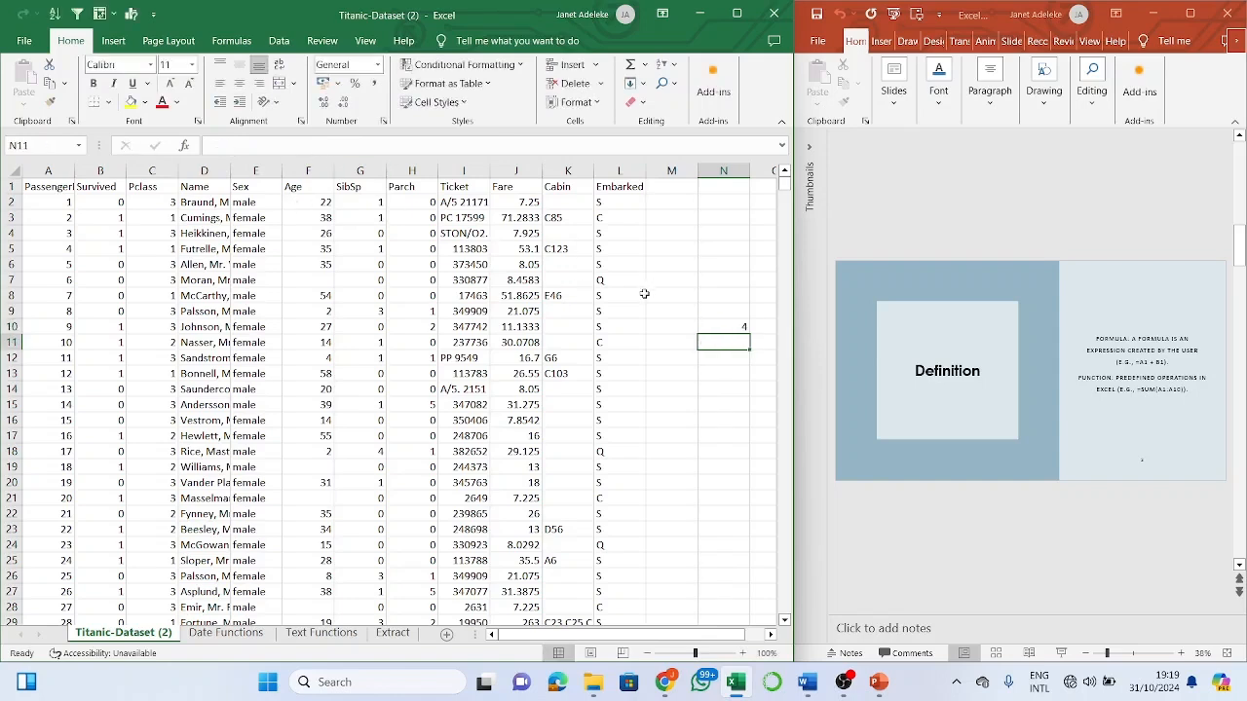
- Change N10's test formula to divide 8/2, then clear N10 again
left_click(727, 328)
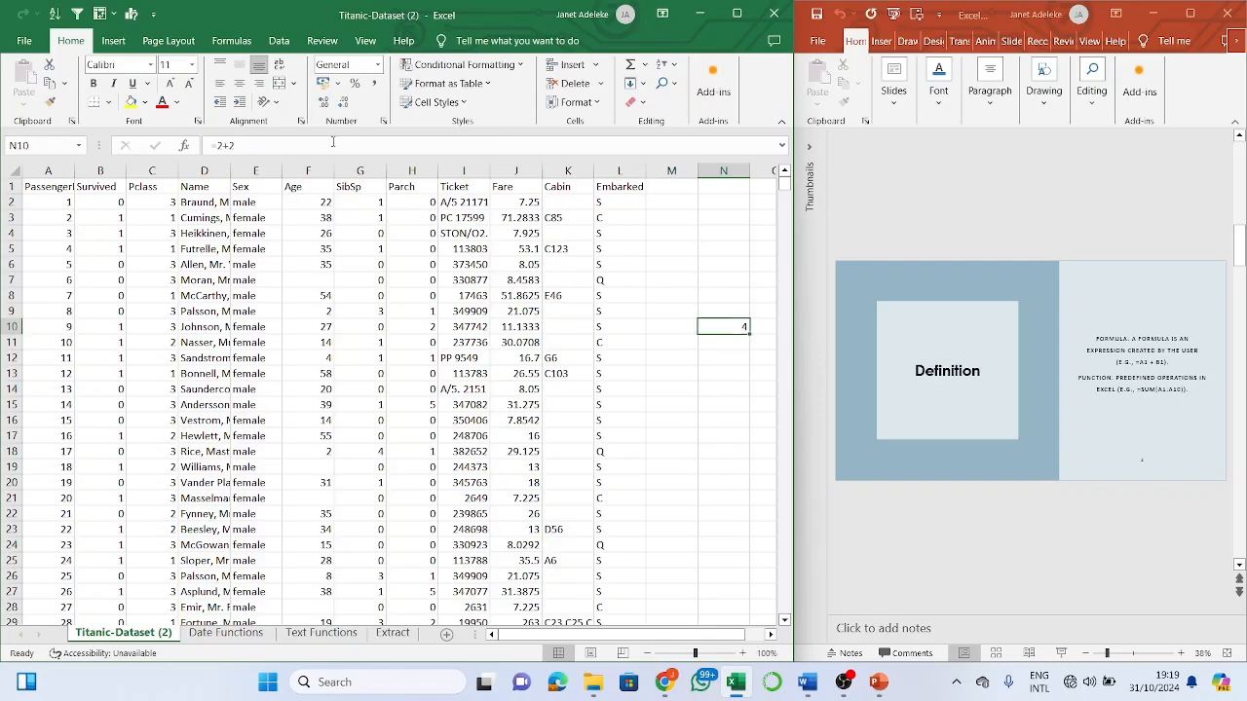
left_click(297, 144)
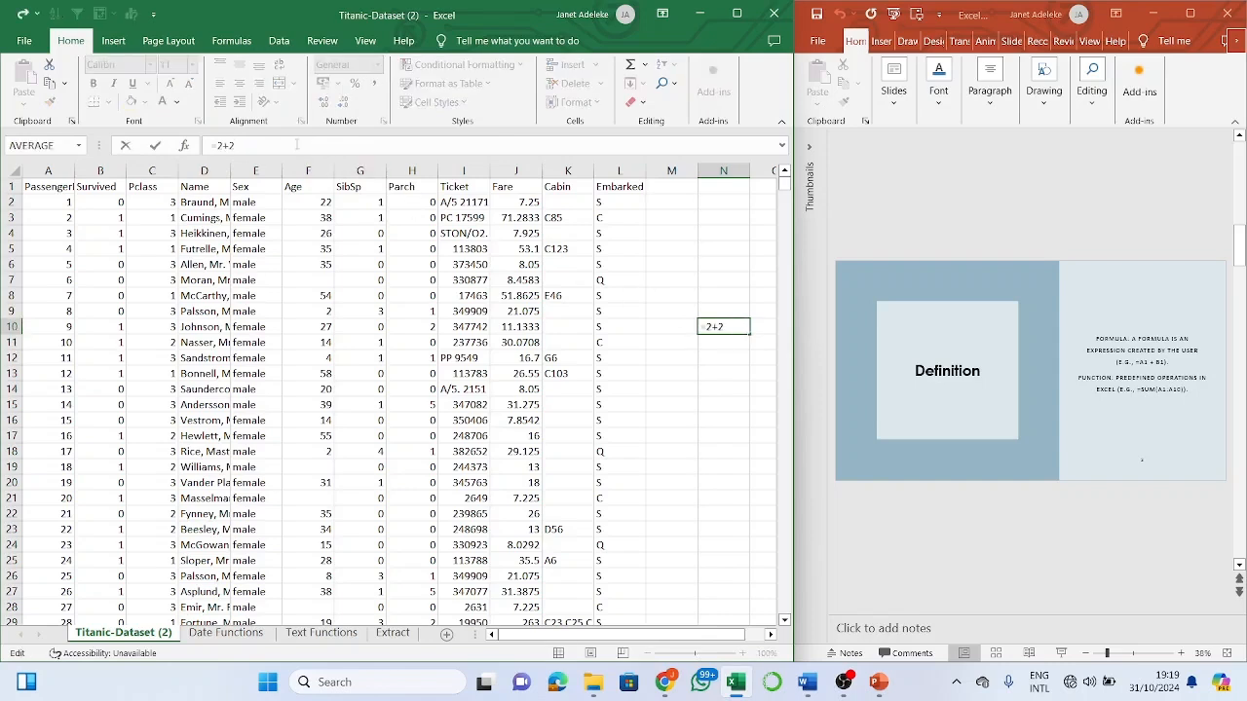
key("BackSpace")
key("BackSpace")
key("BackSpace")
type("8/2")
key("Return")
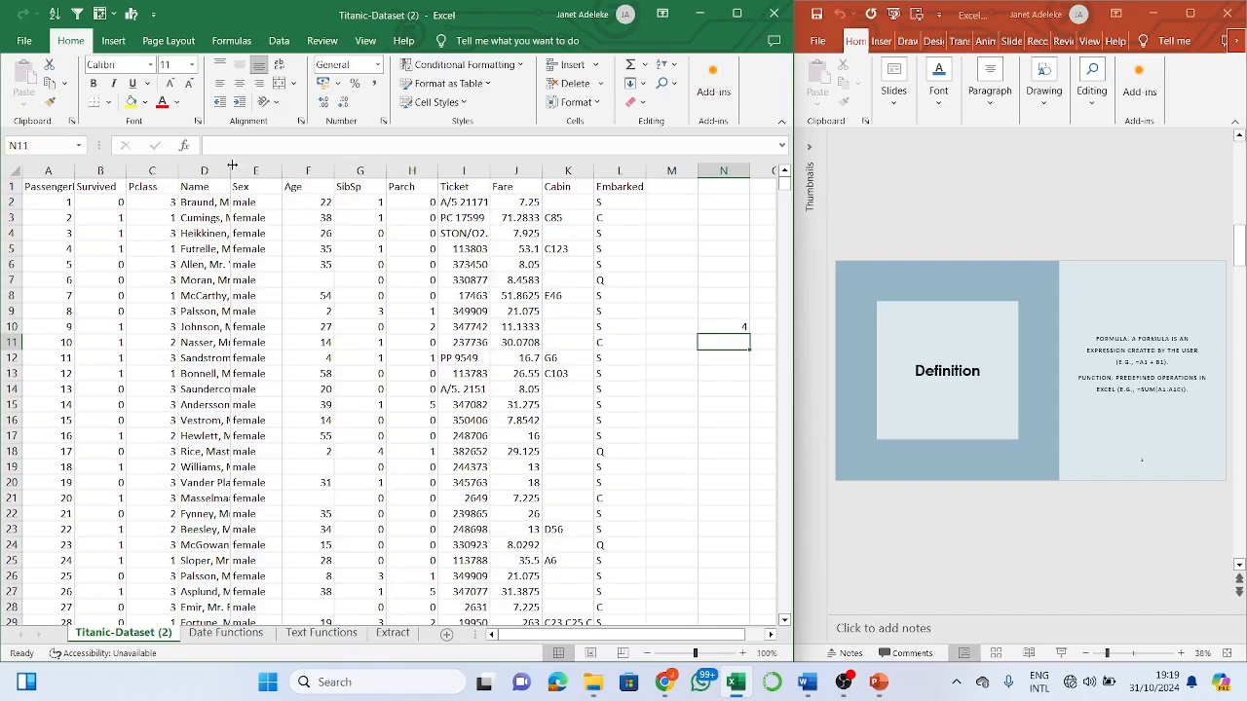
left_click(745, 329)
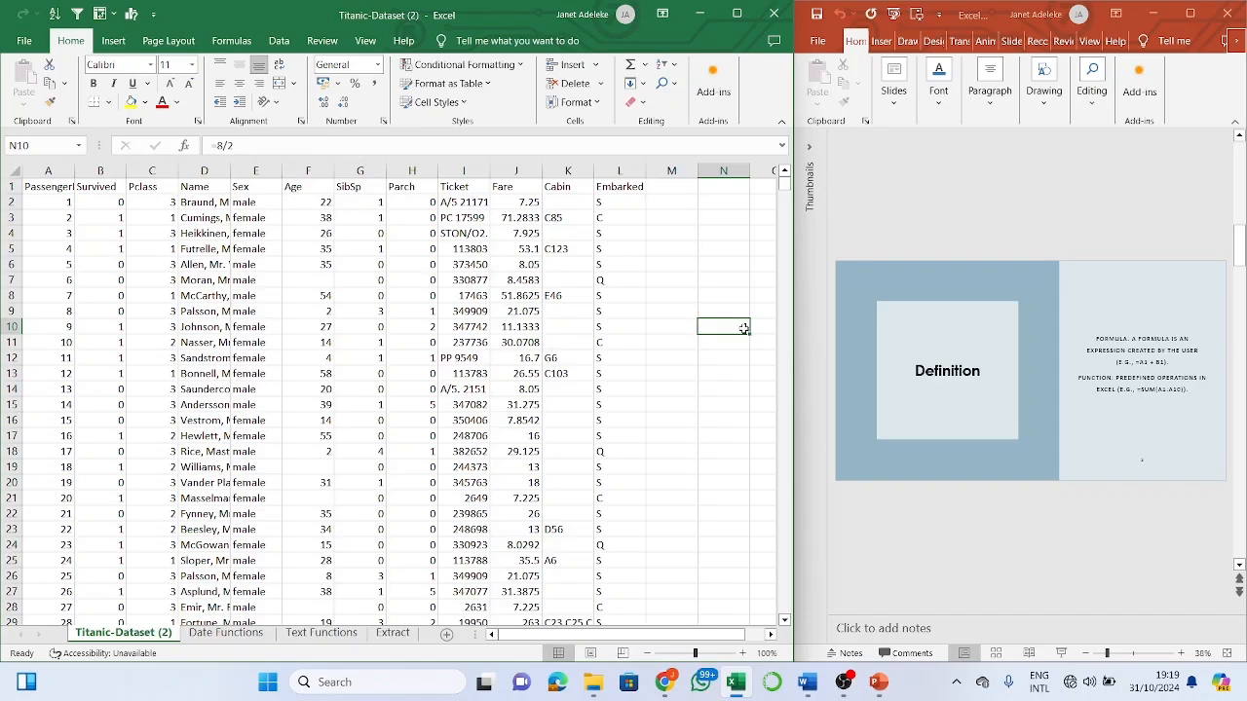
key("BackSpace")
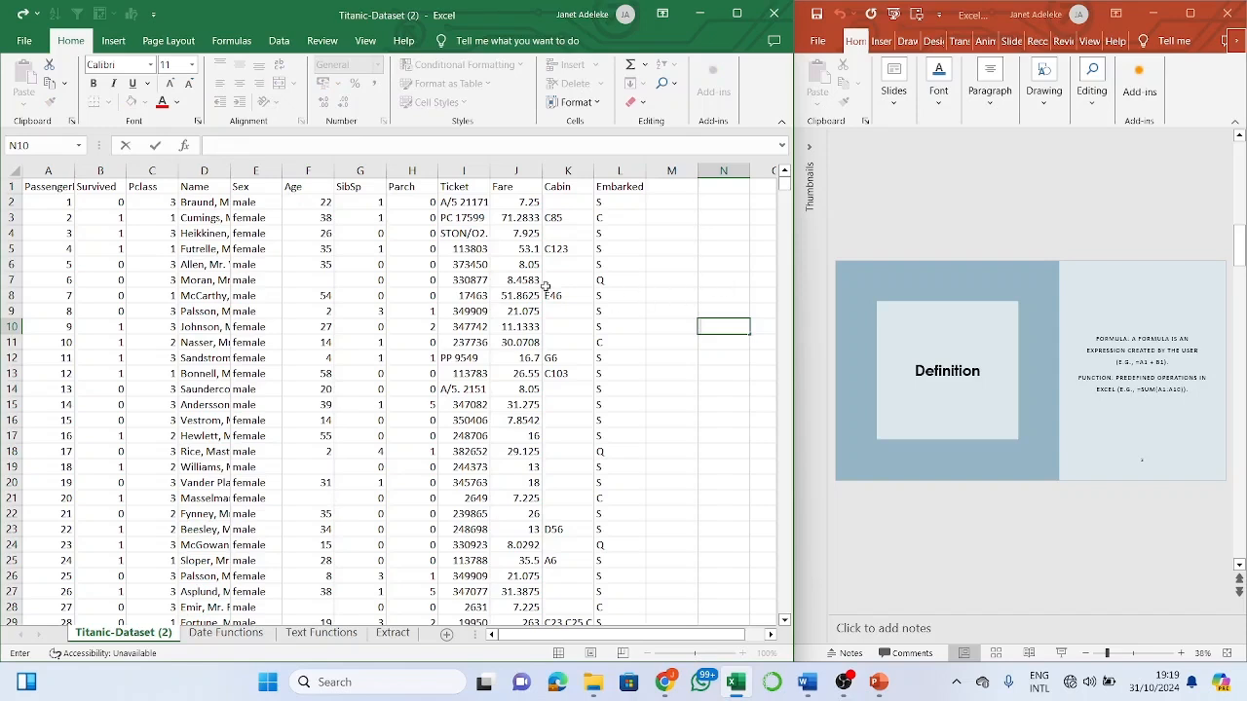
left_click(720, 279)
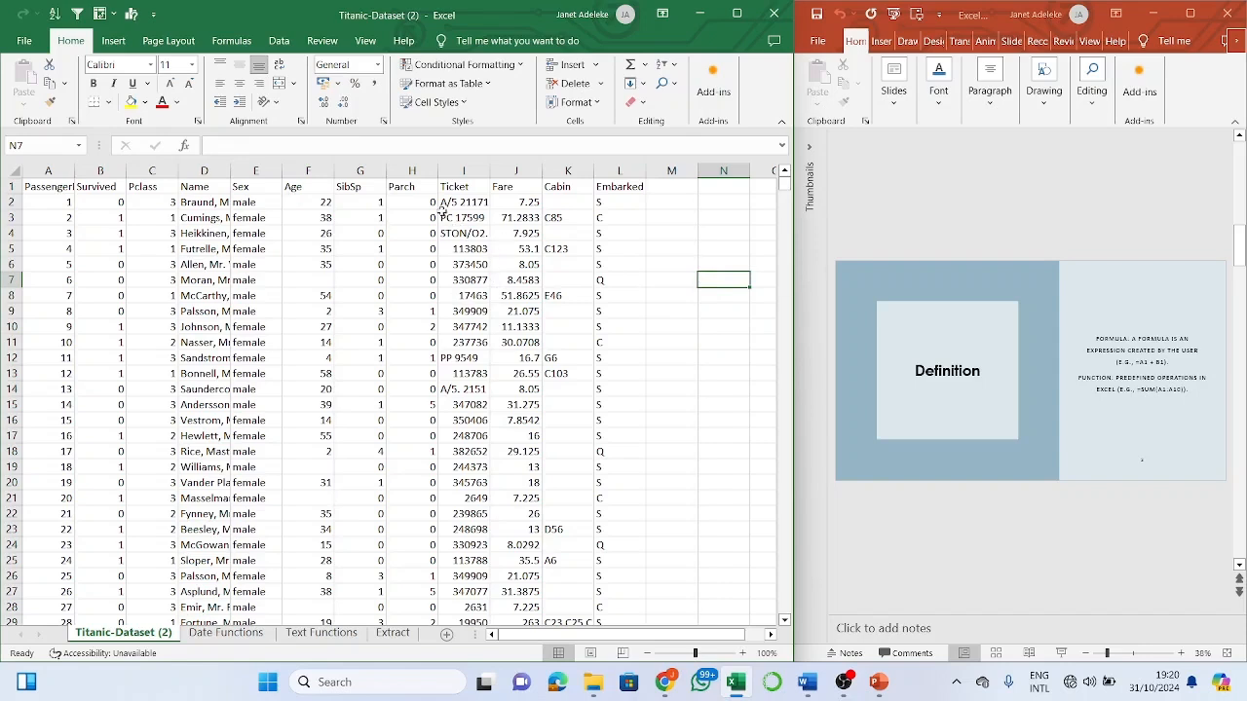
- Enter =J9*G9 in M9, multiplying the fare by SibSp to get 63.225
left_click(673, 202)
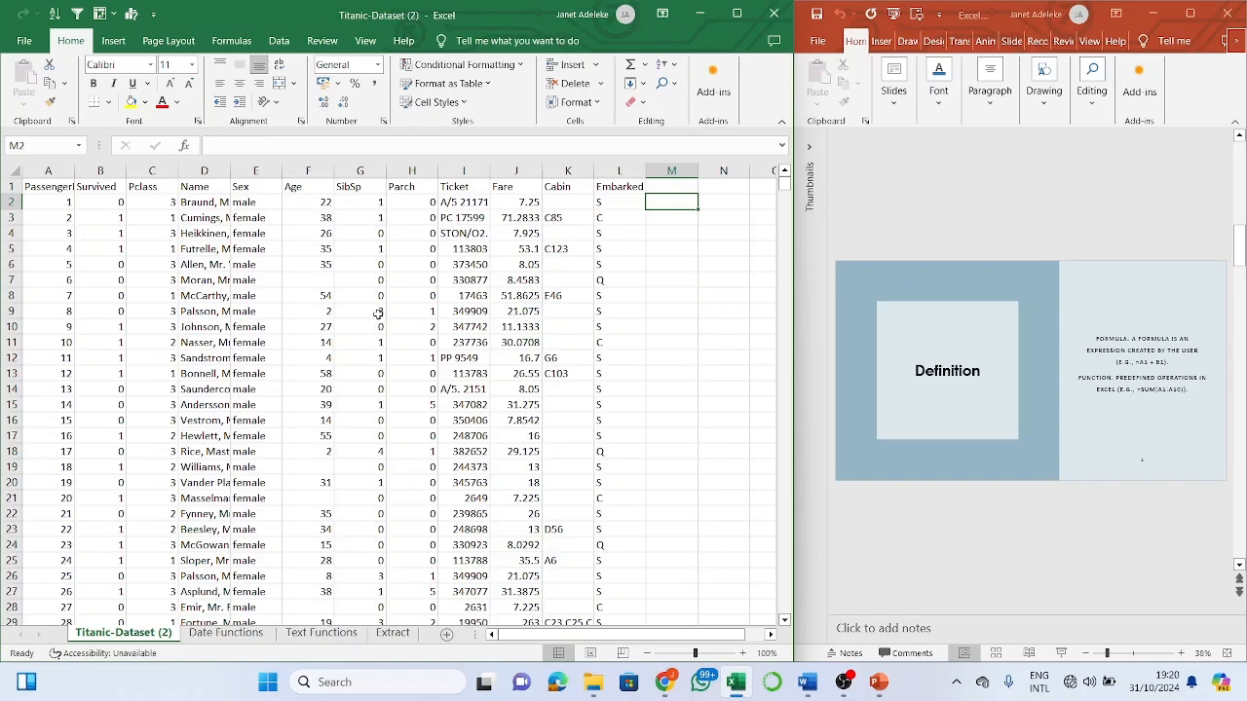
left_click(378, 313)
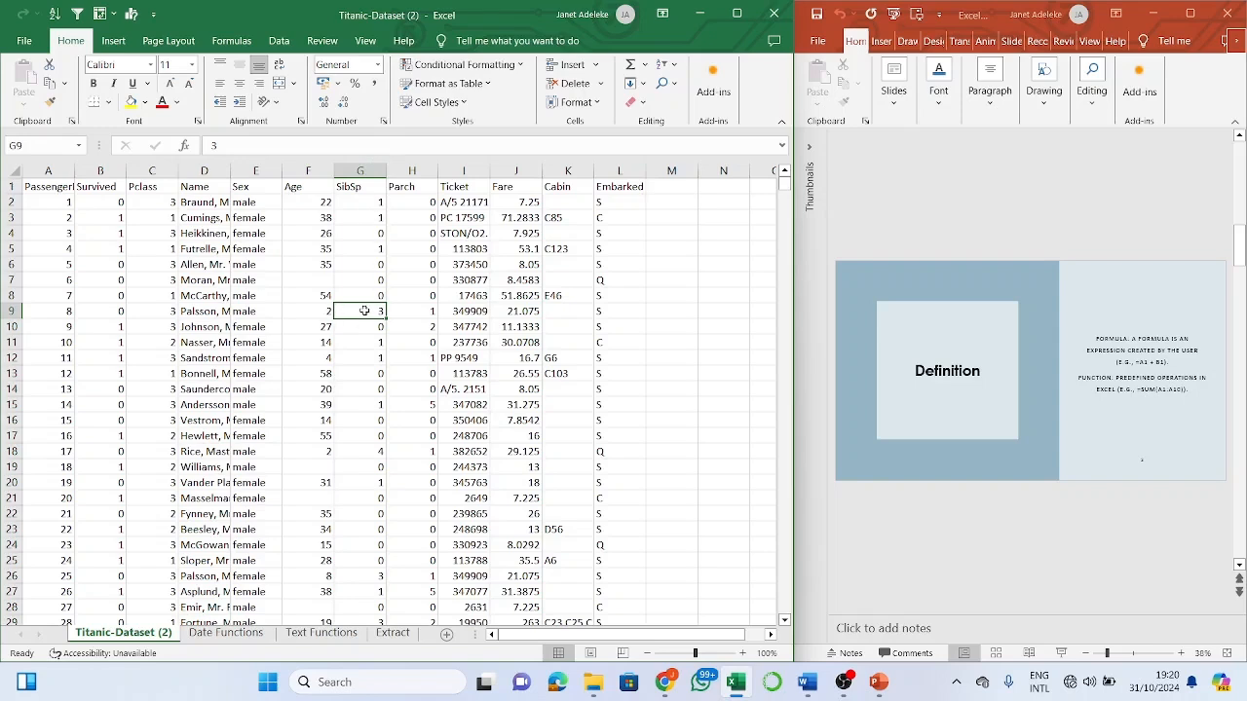
left_click(521, 314)
left_click(671, 310)
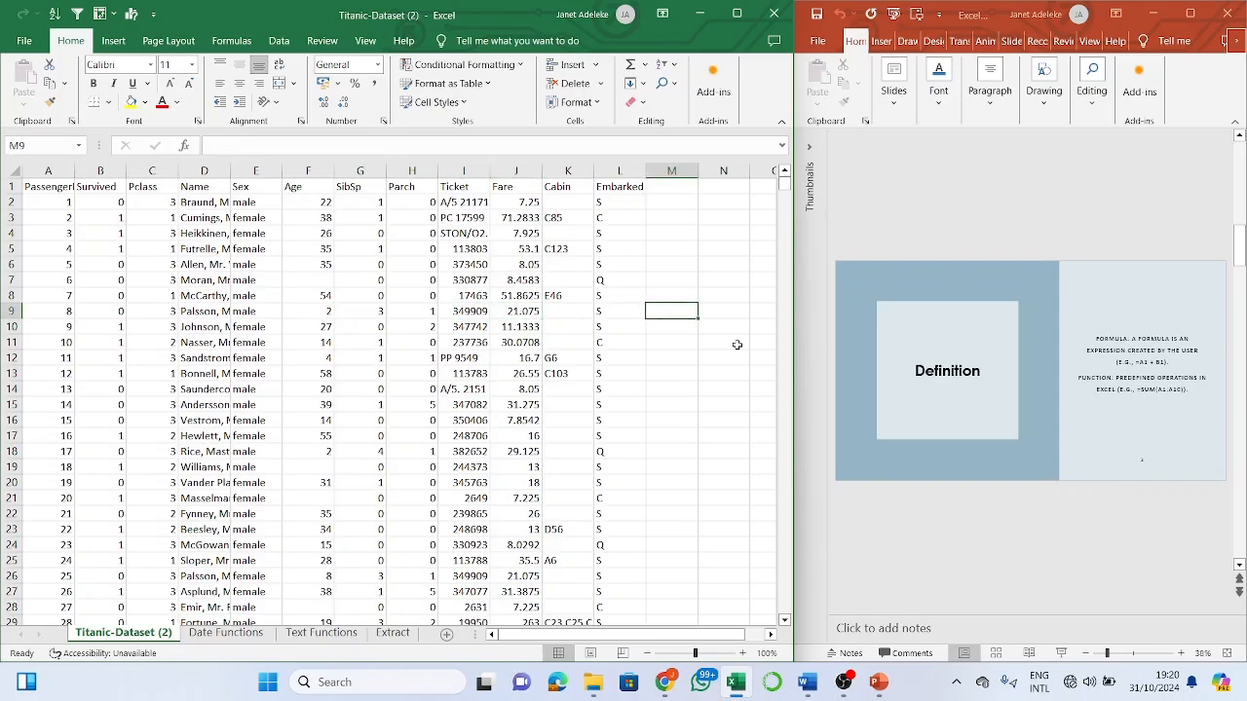
type("=")
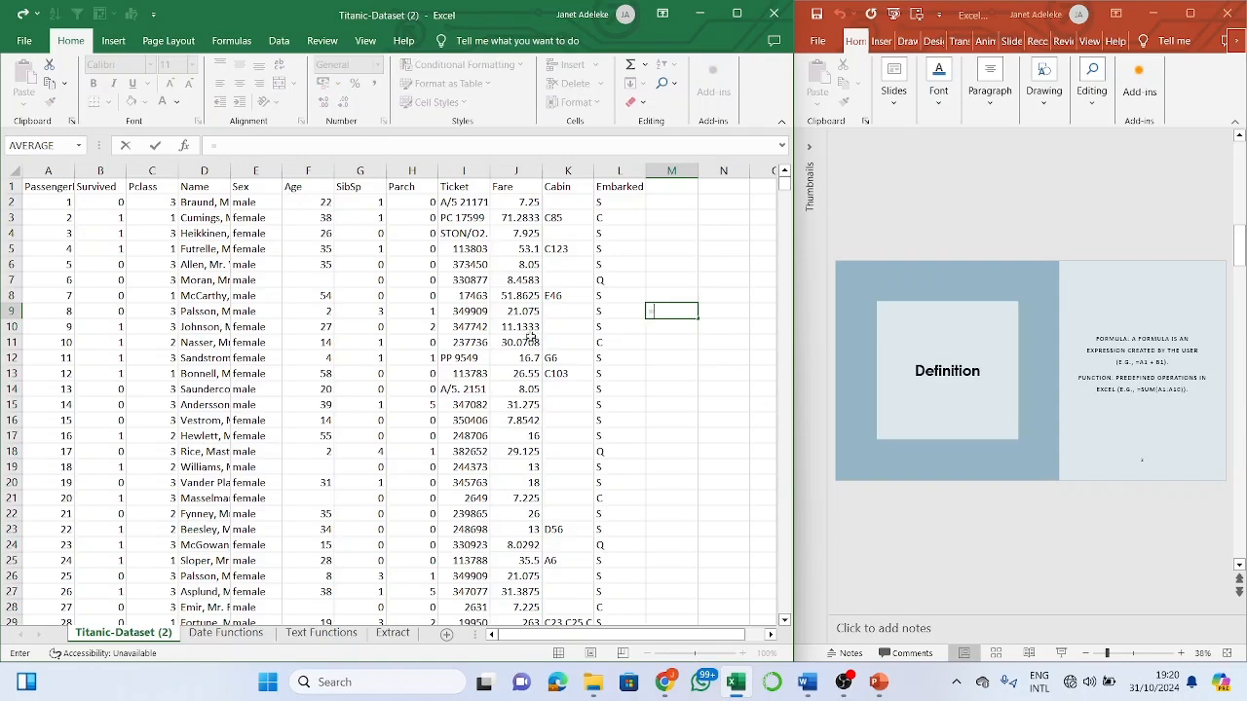
left_click(521, 312)
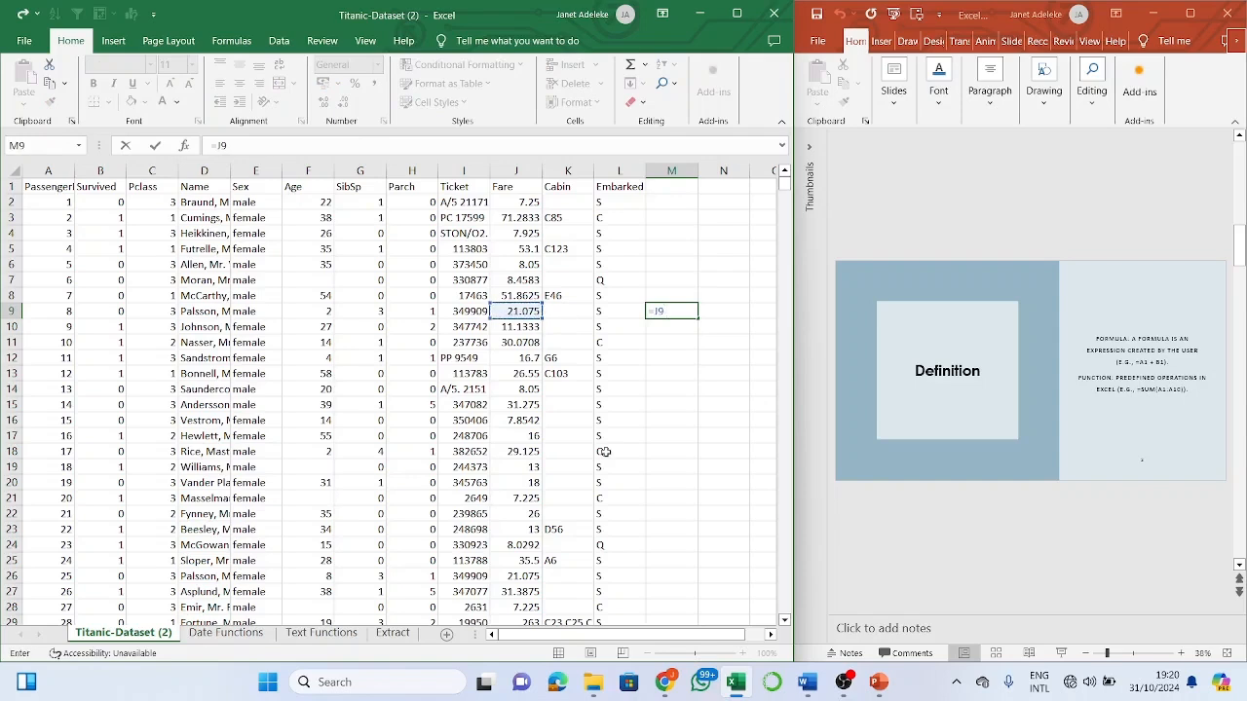
type("*")
left_click(369, 312)
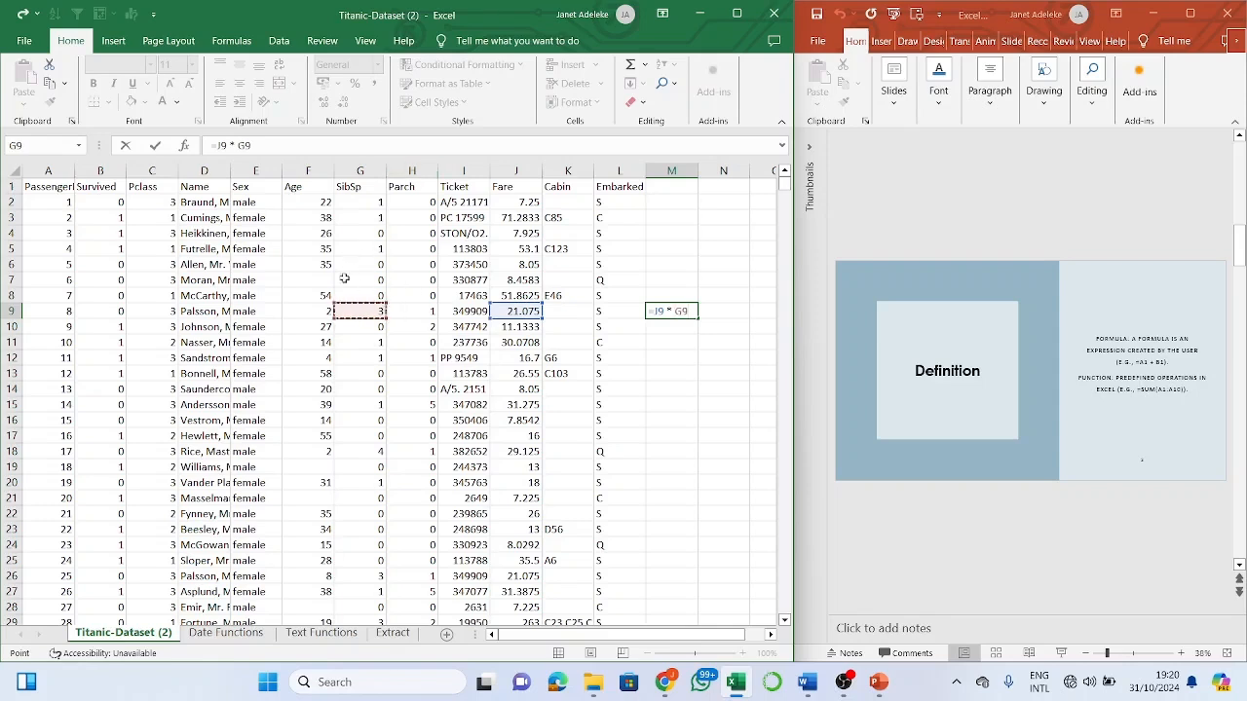
key("Return")
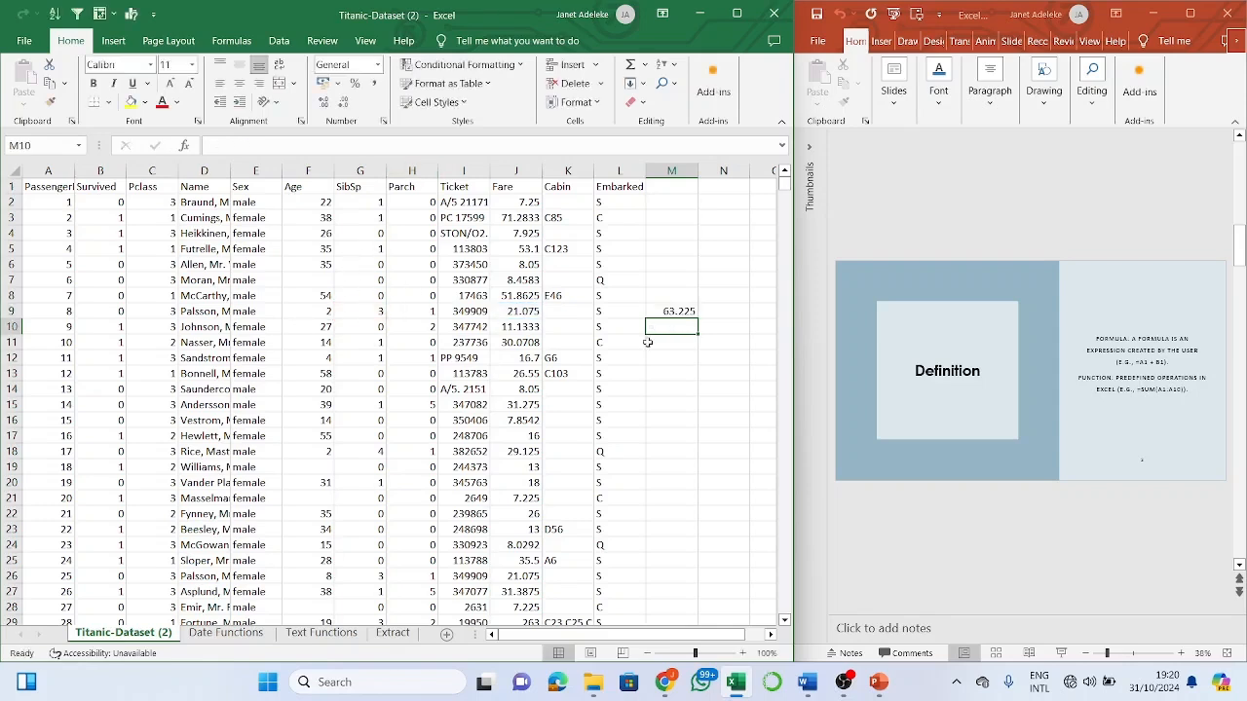
left_click(685, 309)
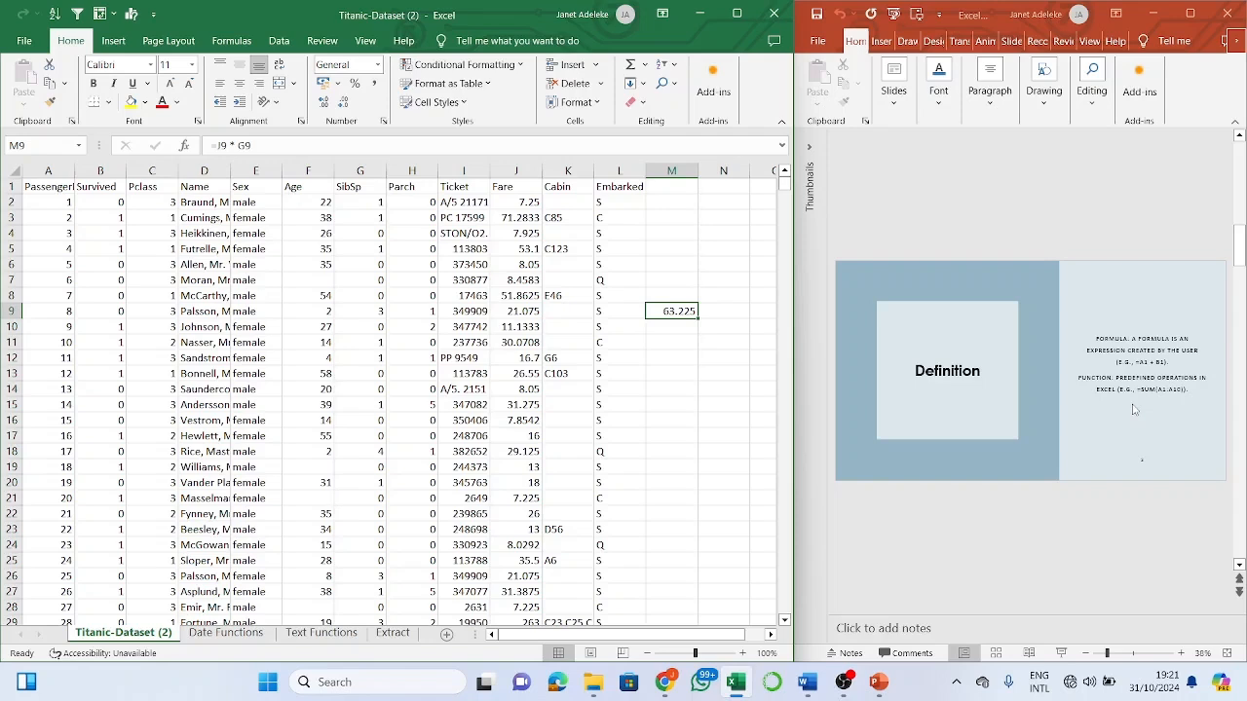
- Clear M9's earlier formula, check the fare in J9, and begin a new = formula in M9
key("BackSpace")
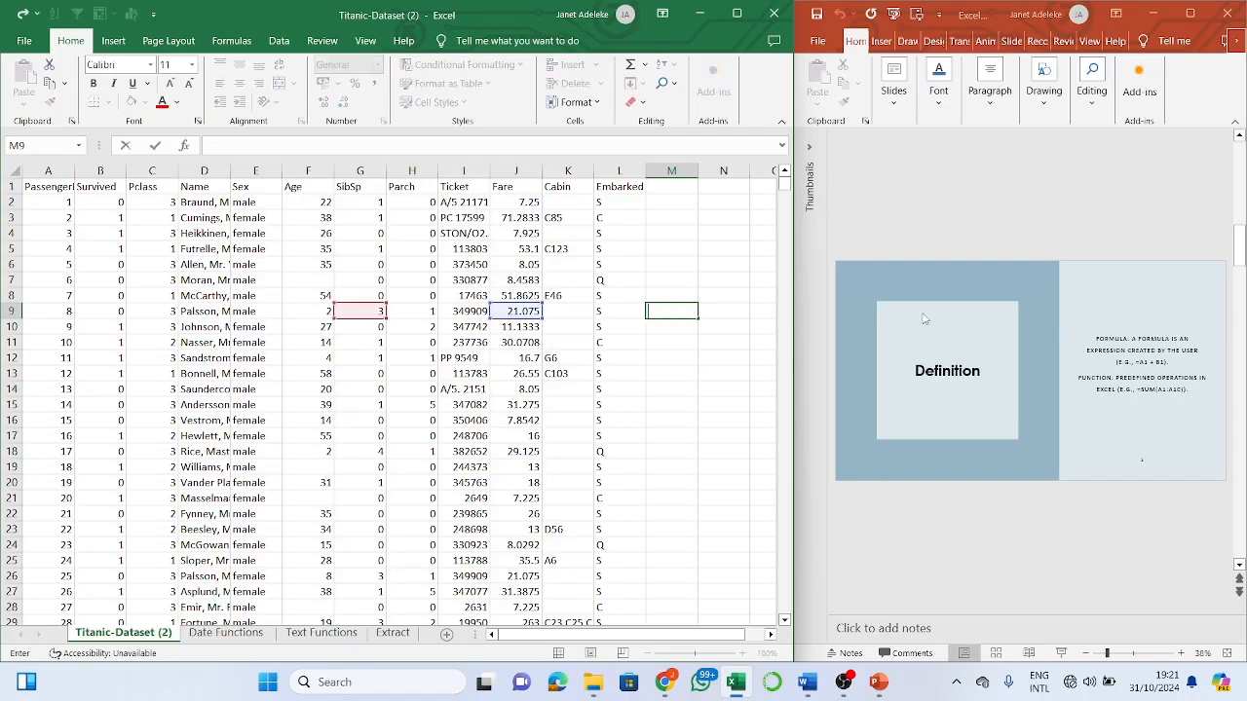
key("Return")
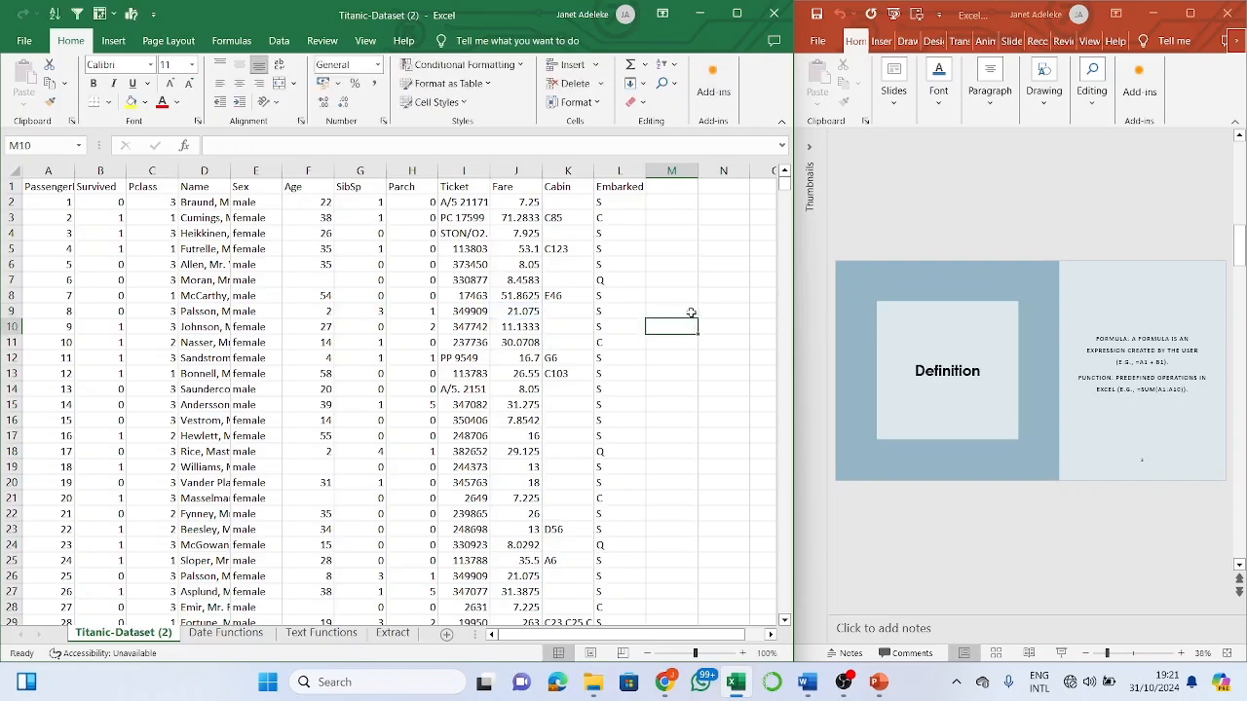
left_click(675, 312)
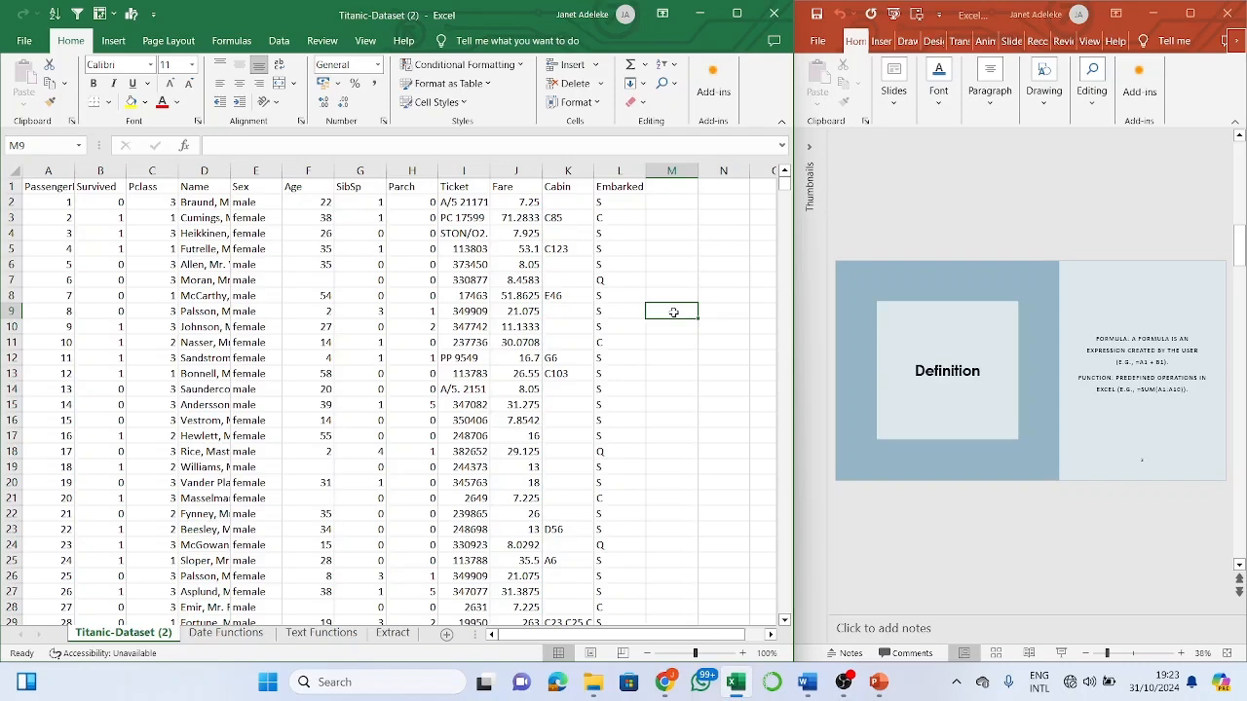
left_click(526, 310)
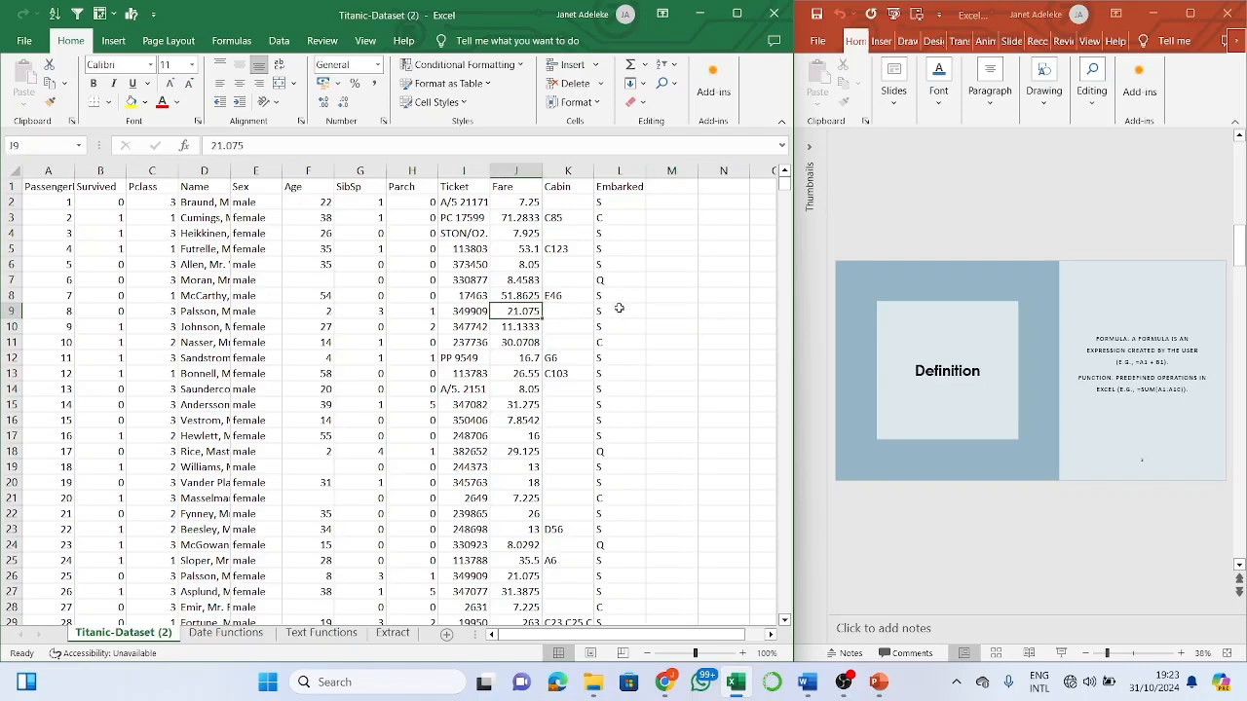
left_click(668, 312)
type("=")
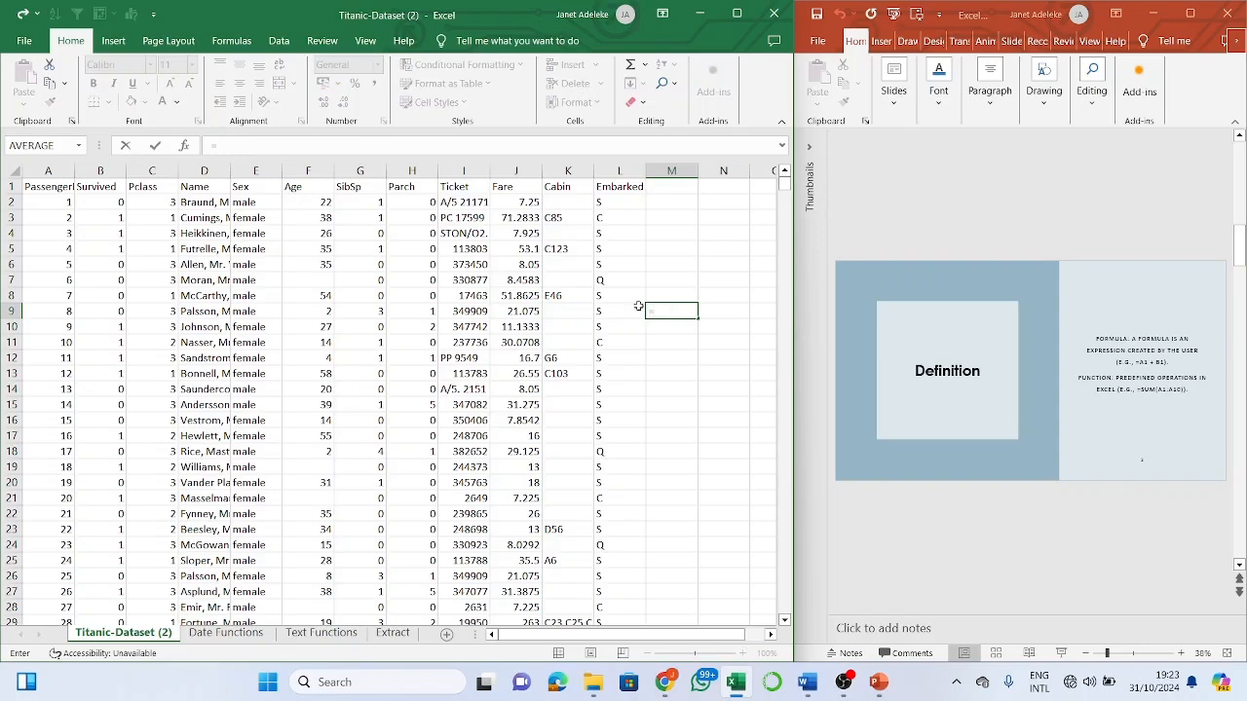
- Build =J9+G9 in M9 to get 24.075, then reopen M9 for editing
left_click(525, 312)
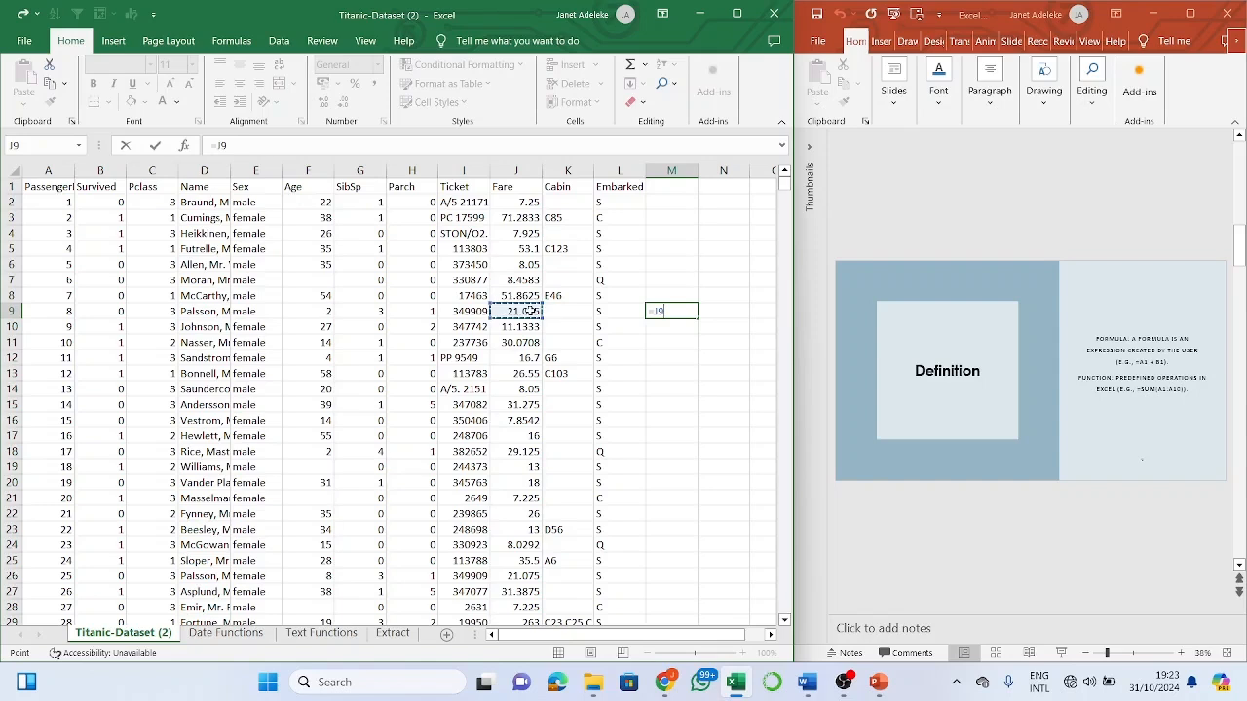
type("+")
left_click(378, 312)
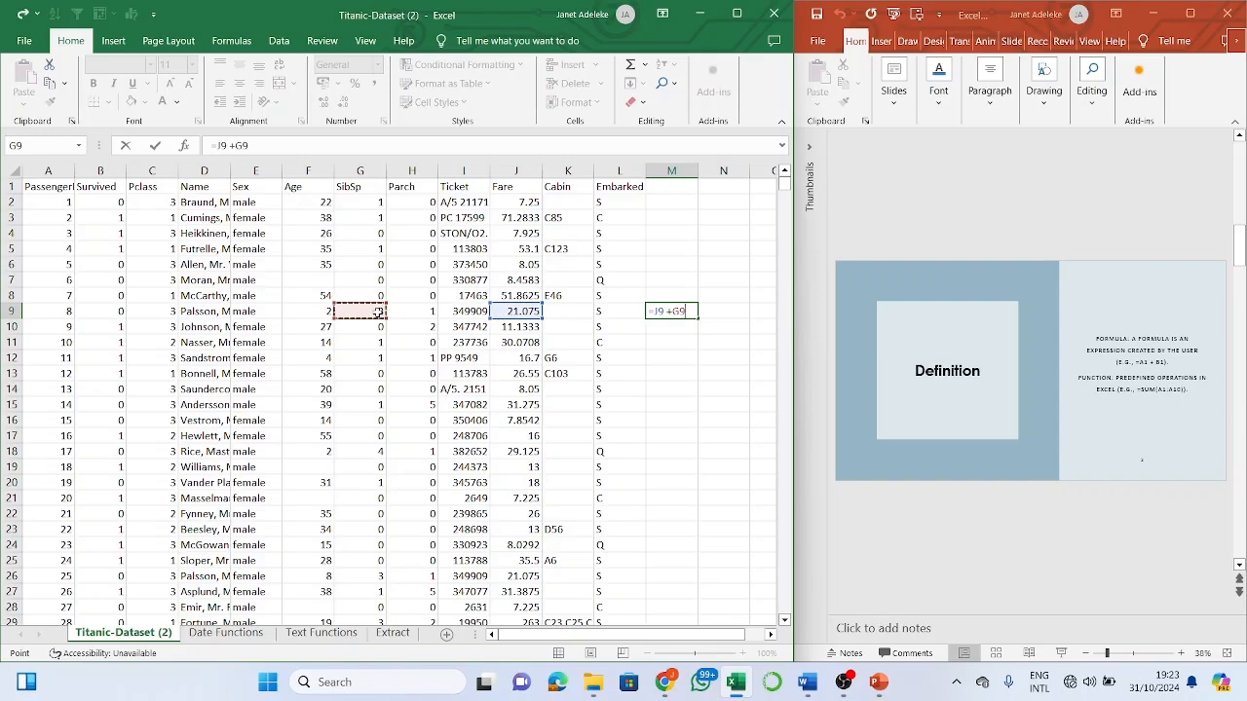
key("Return")
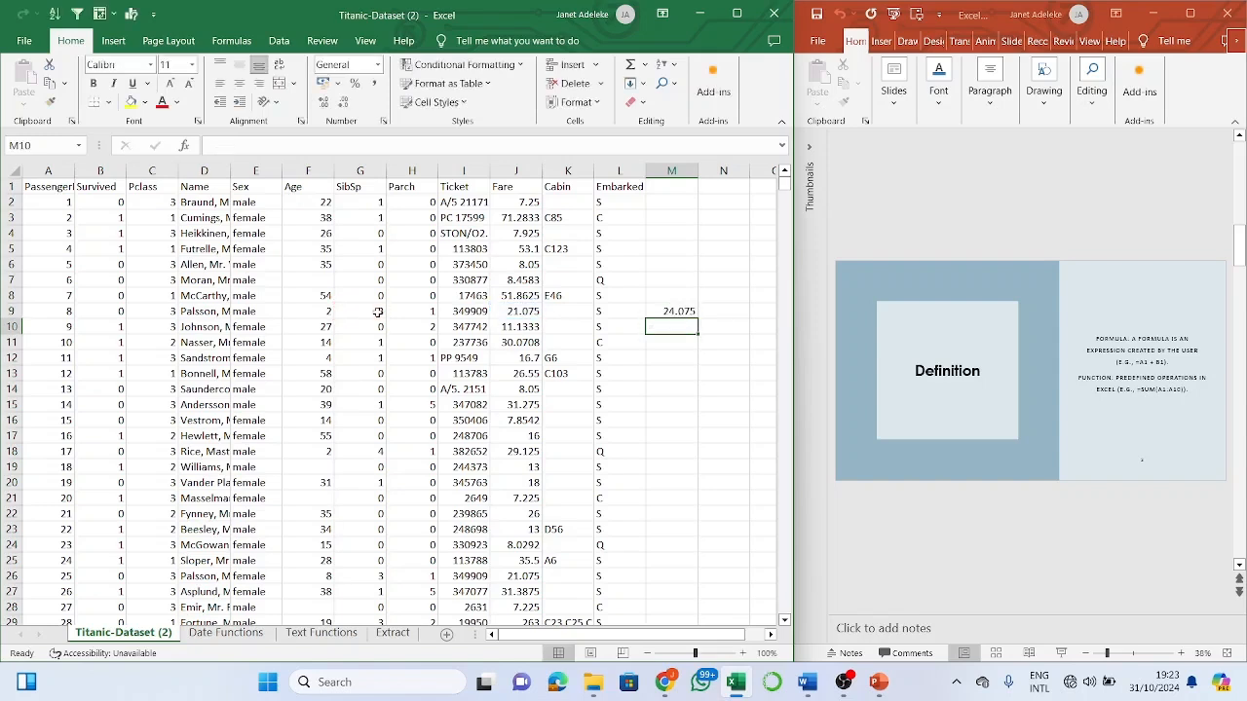
double_click(679, 311)
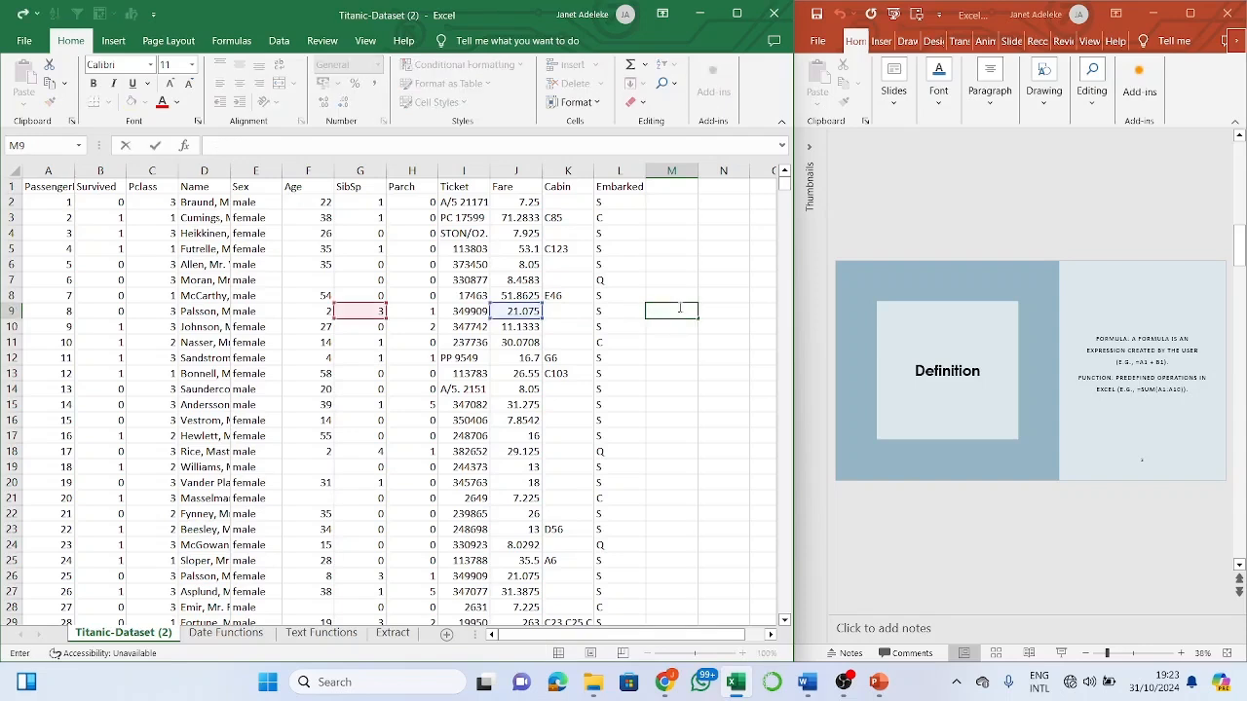
- Rewrite M9 as =SUM(J9,G9), which still returns 24.075
type("=")
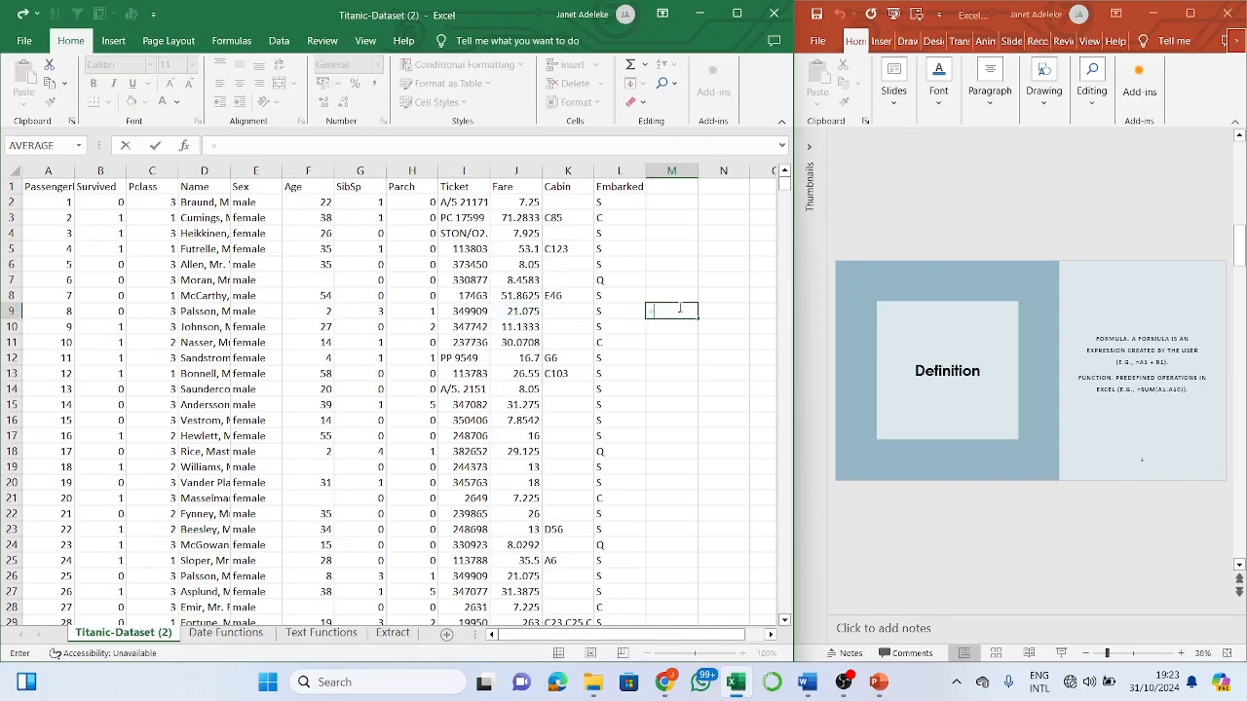
type("sum")
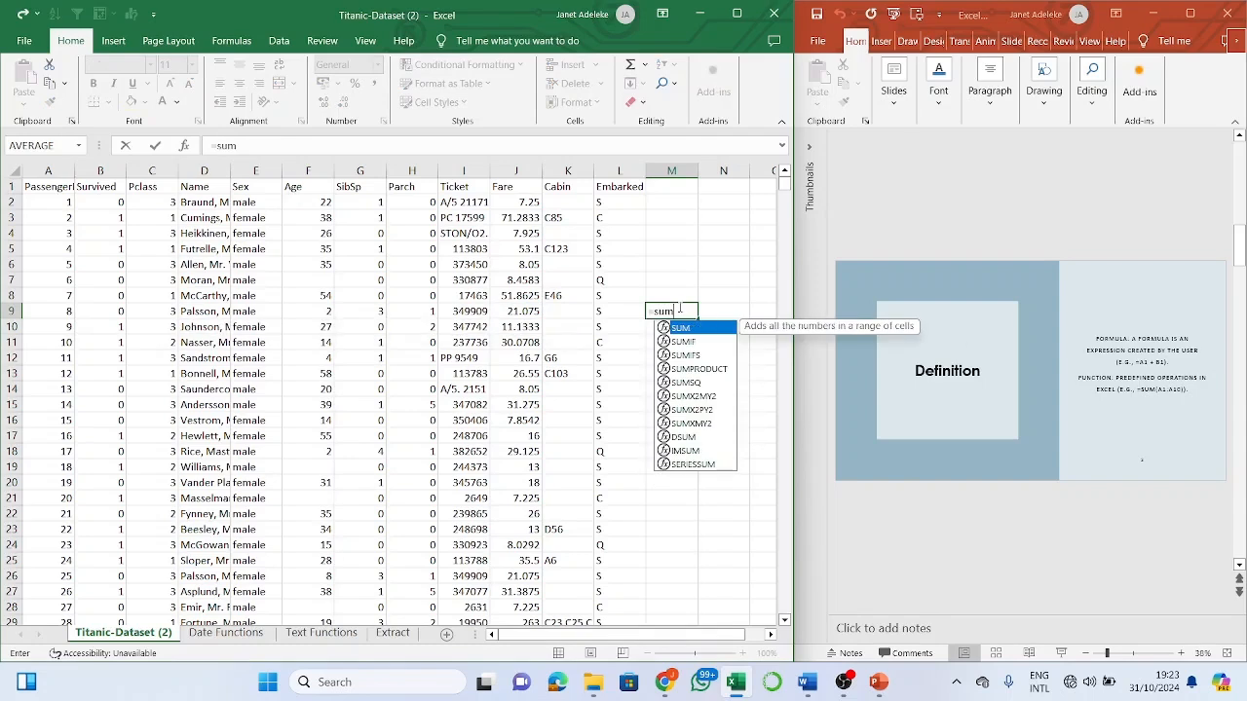
type("(")
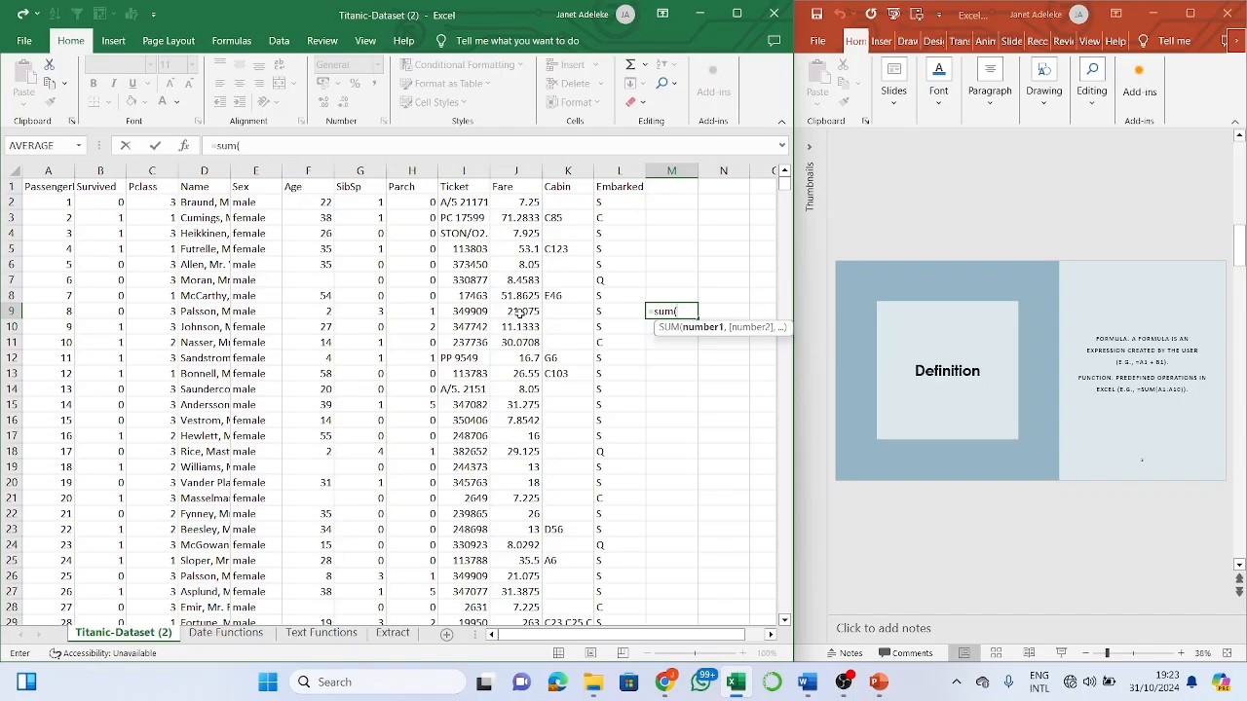
left_click(521, 312)
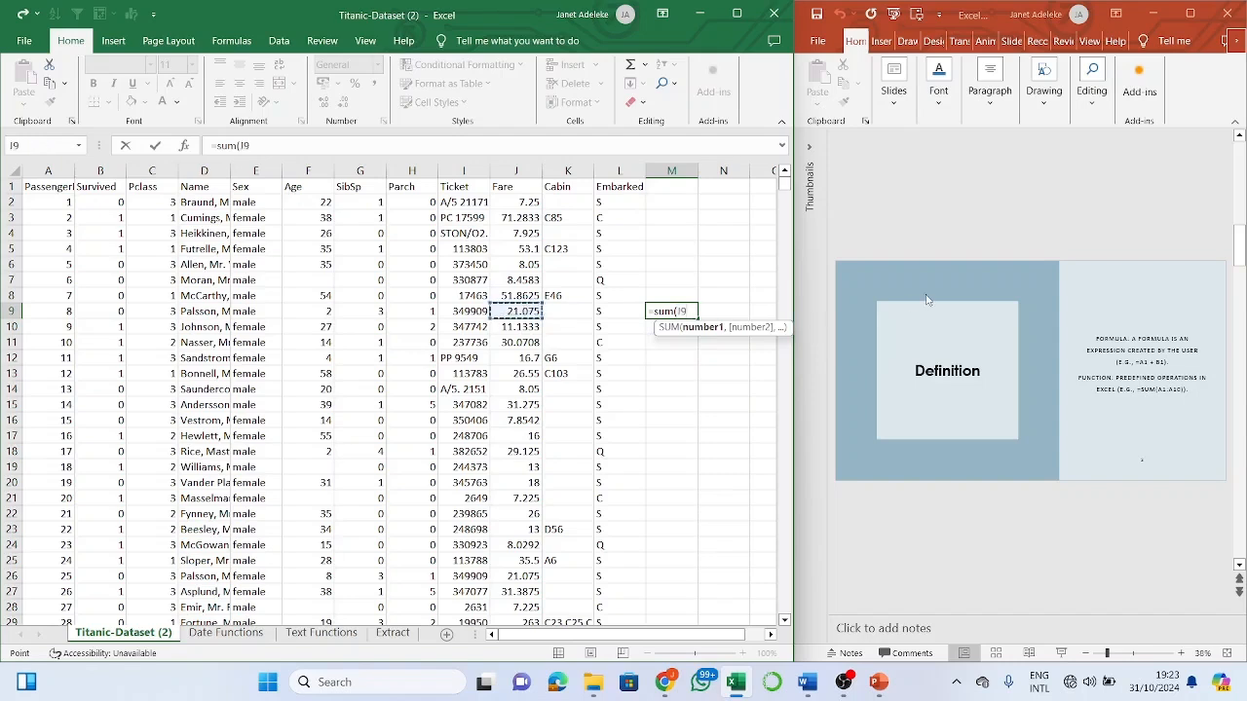
type(",")
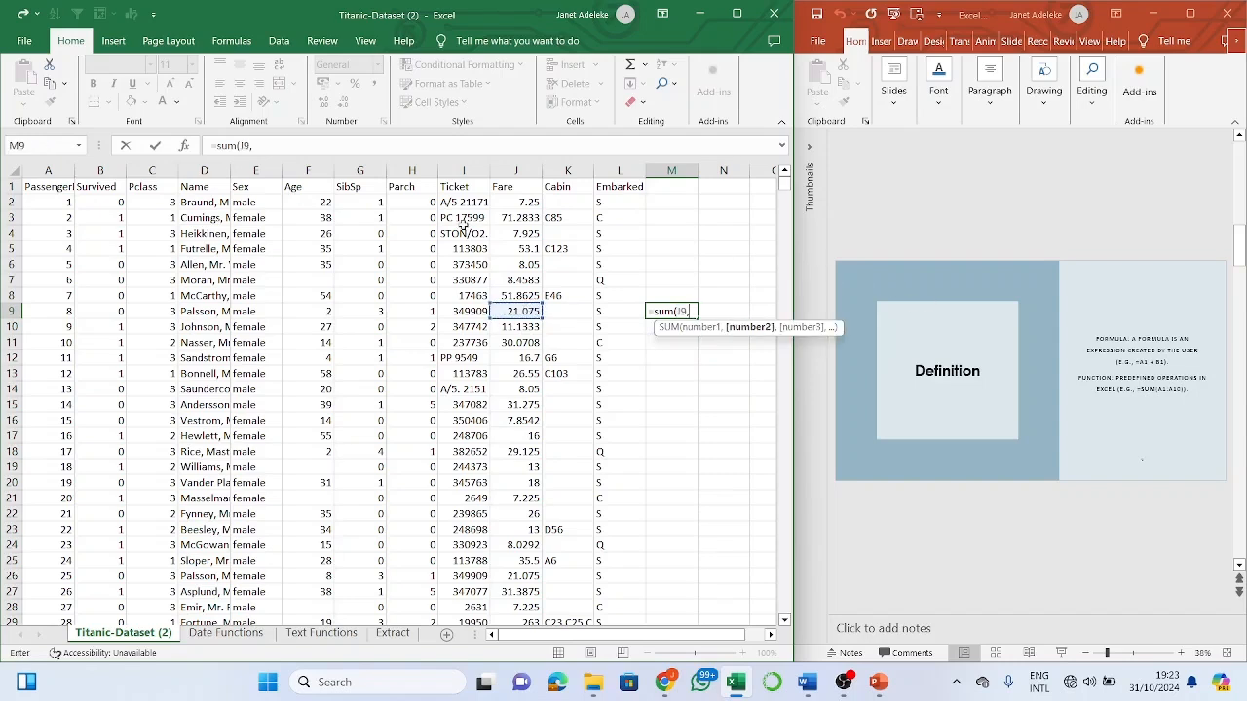
left_click(370, 314)
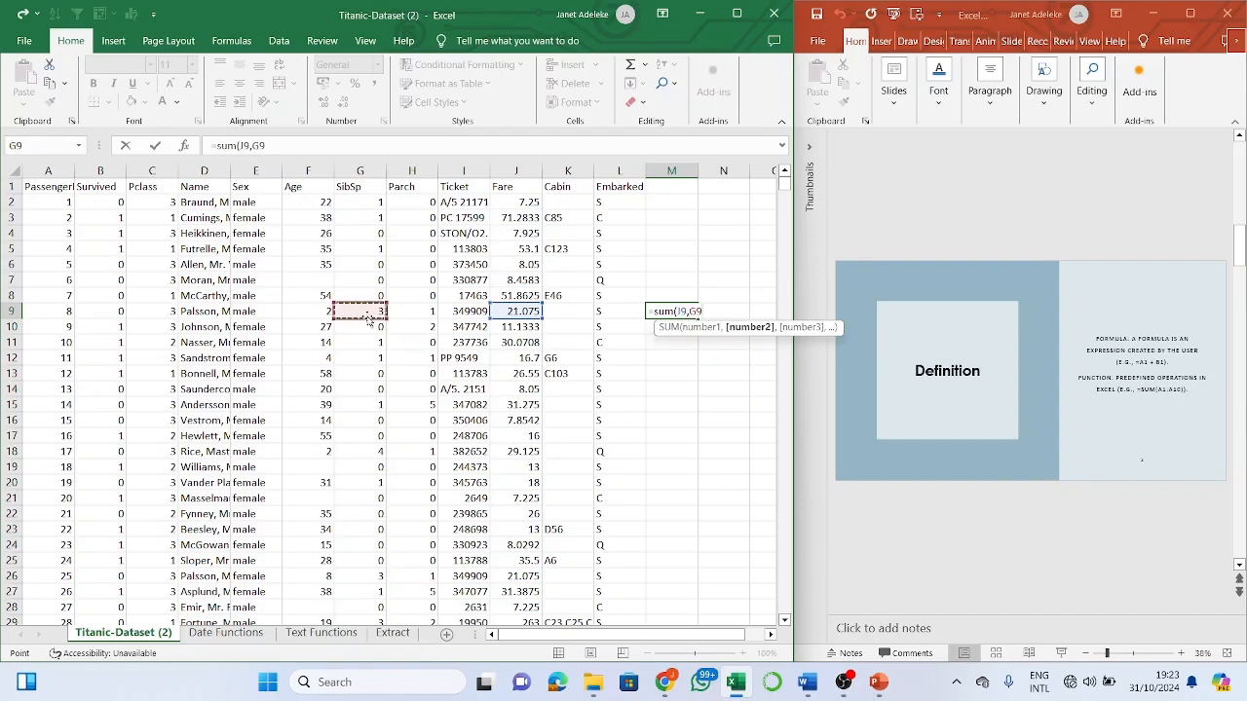
type(")")
key("Return")
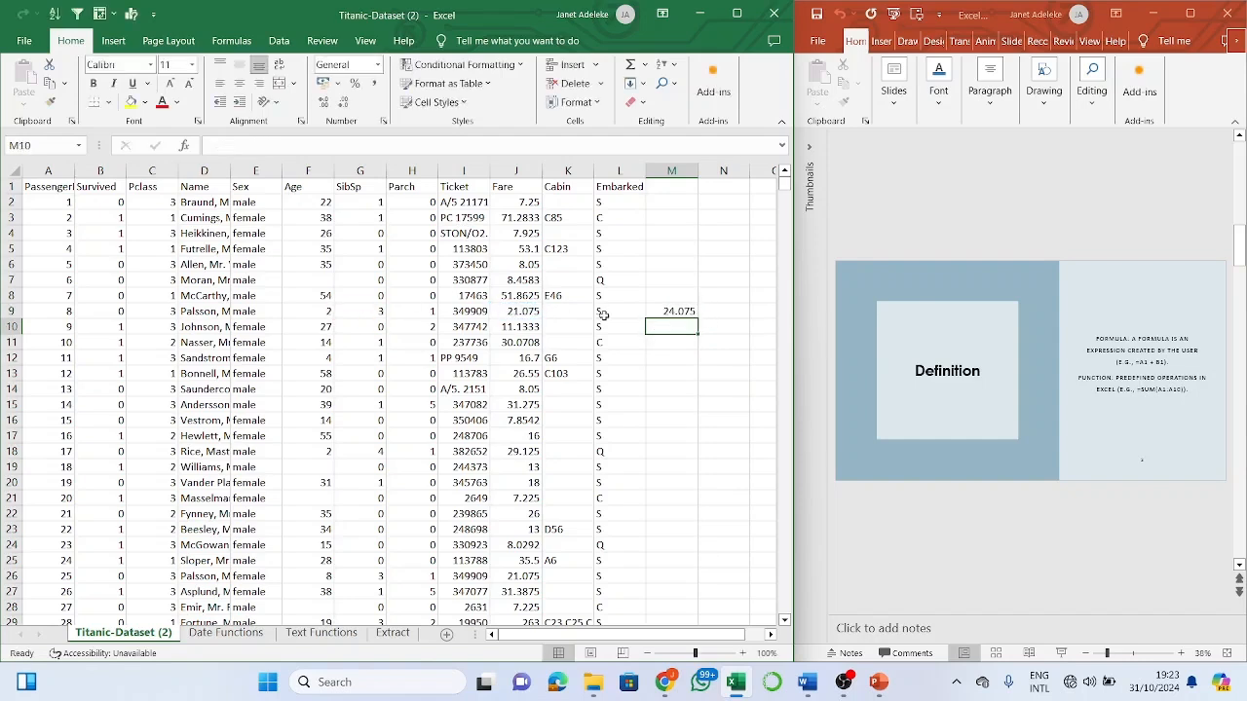
left_click(659, 311)
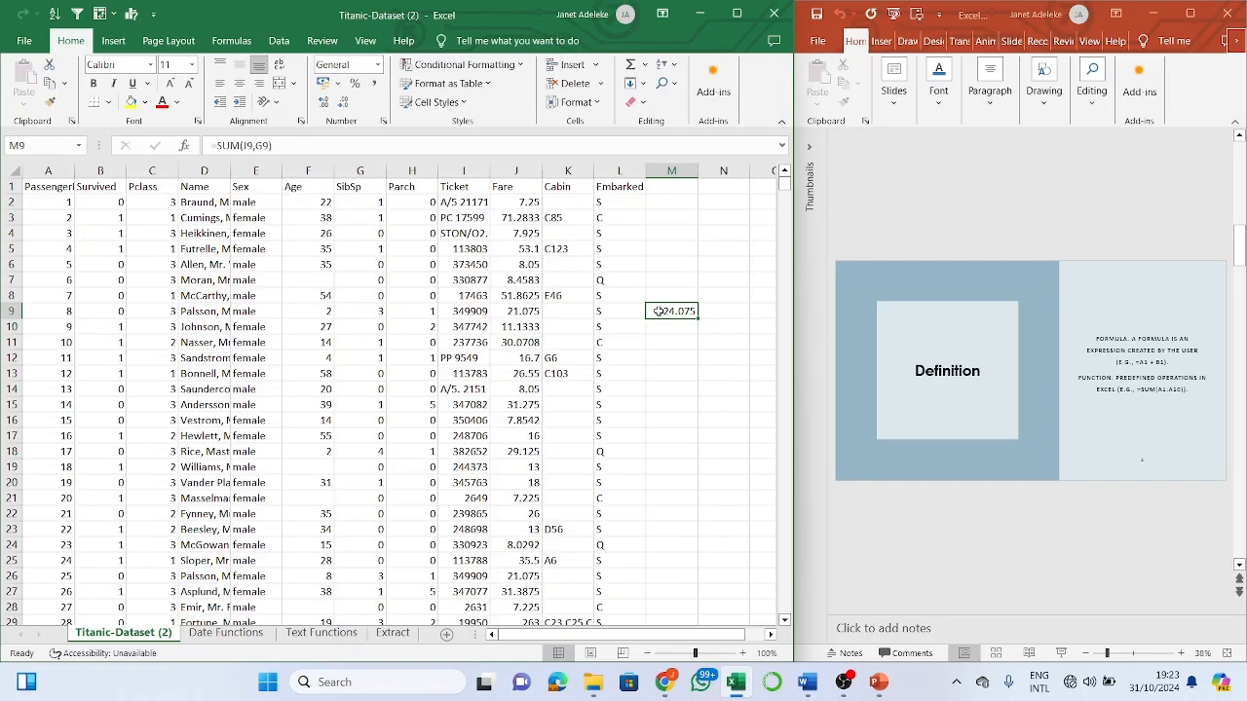
- Edit the SUM formula in M9's formula bar, then discard it so M9 is empty
left_click(256, 145)
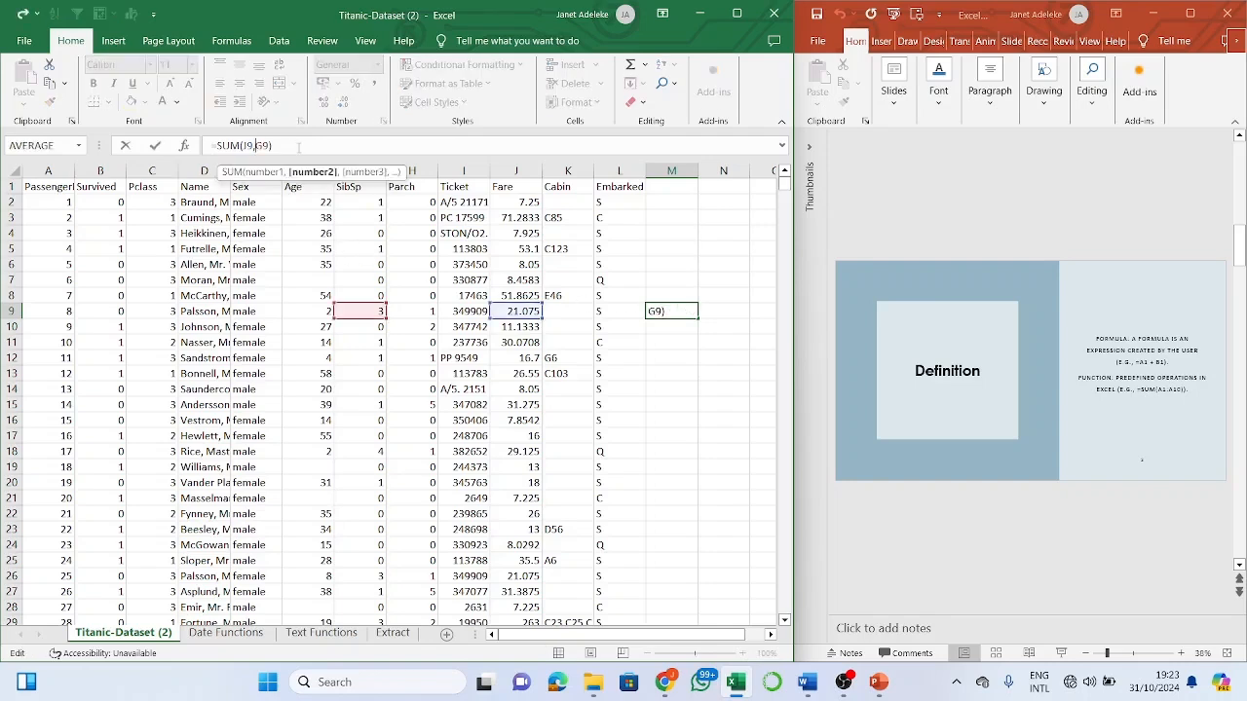
left_click(231, 145)
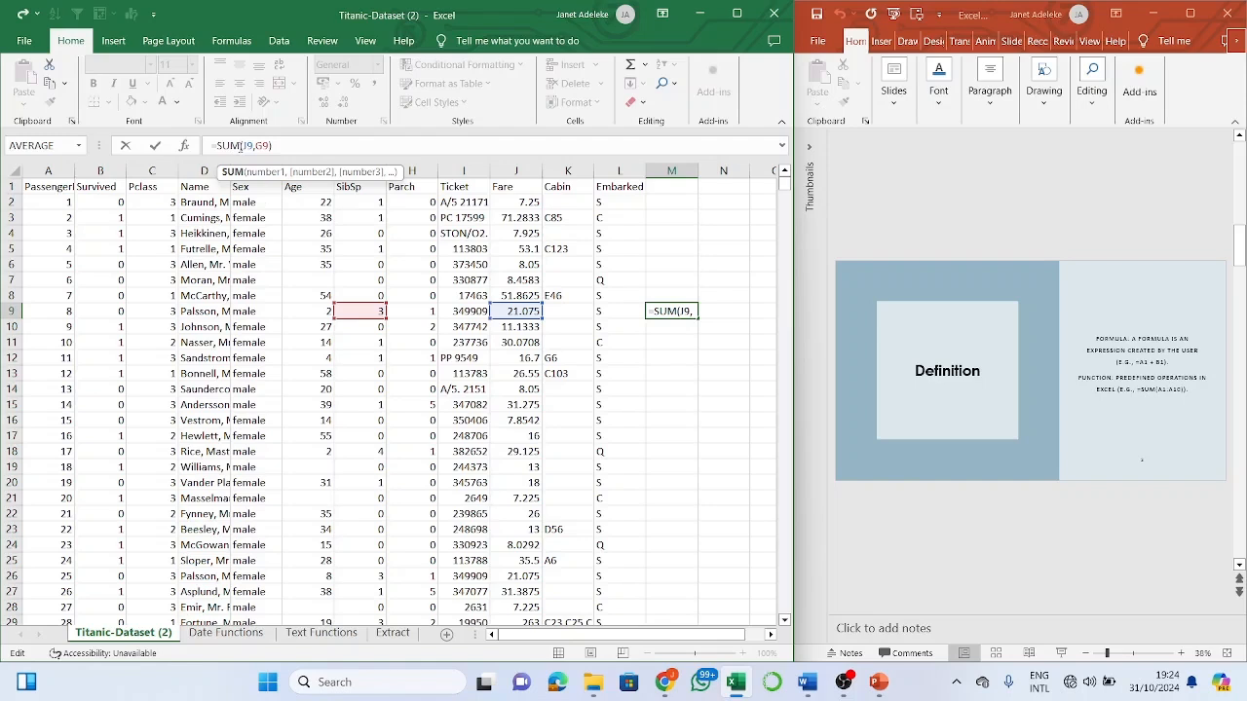
key("BackSpace")
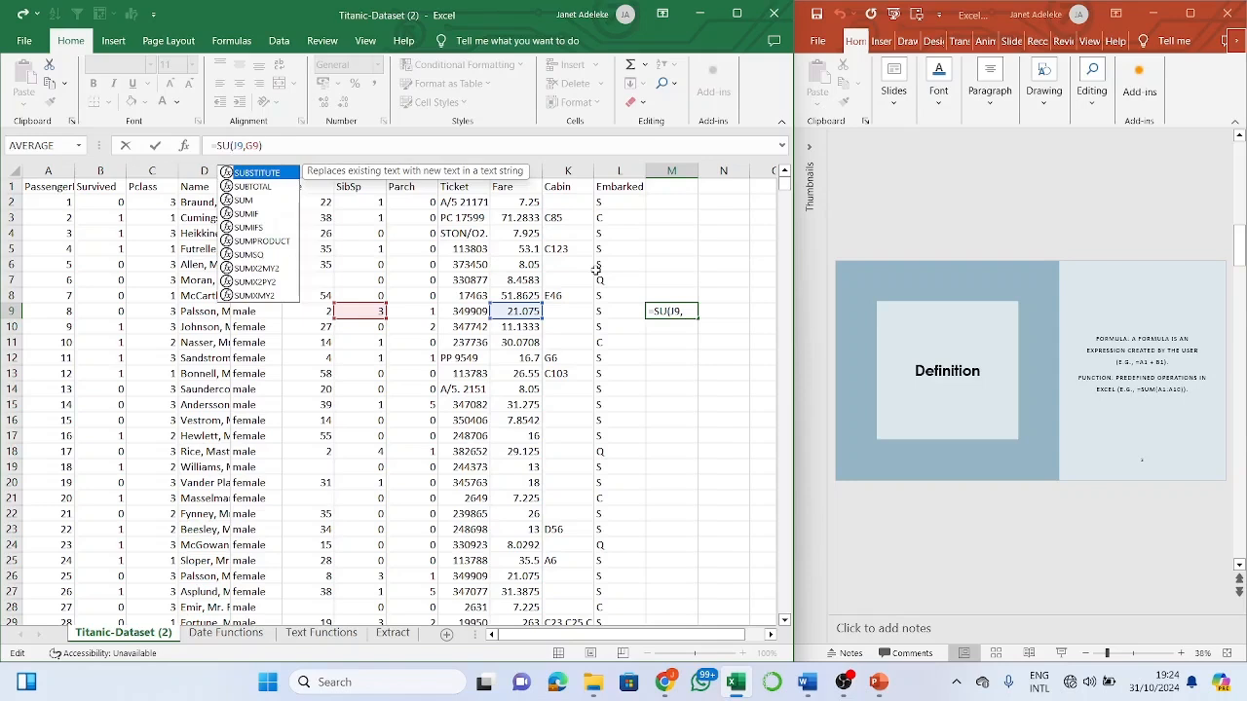
left_click(476, 147)
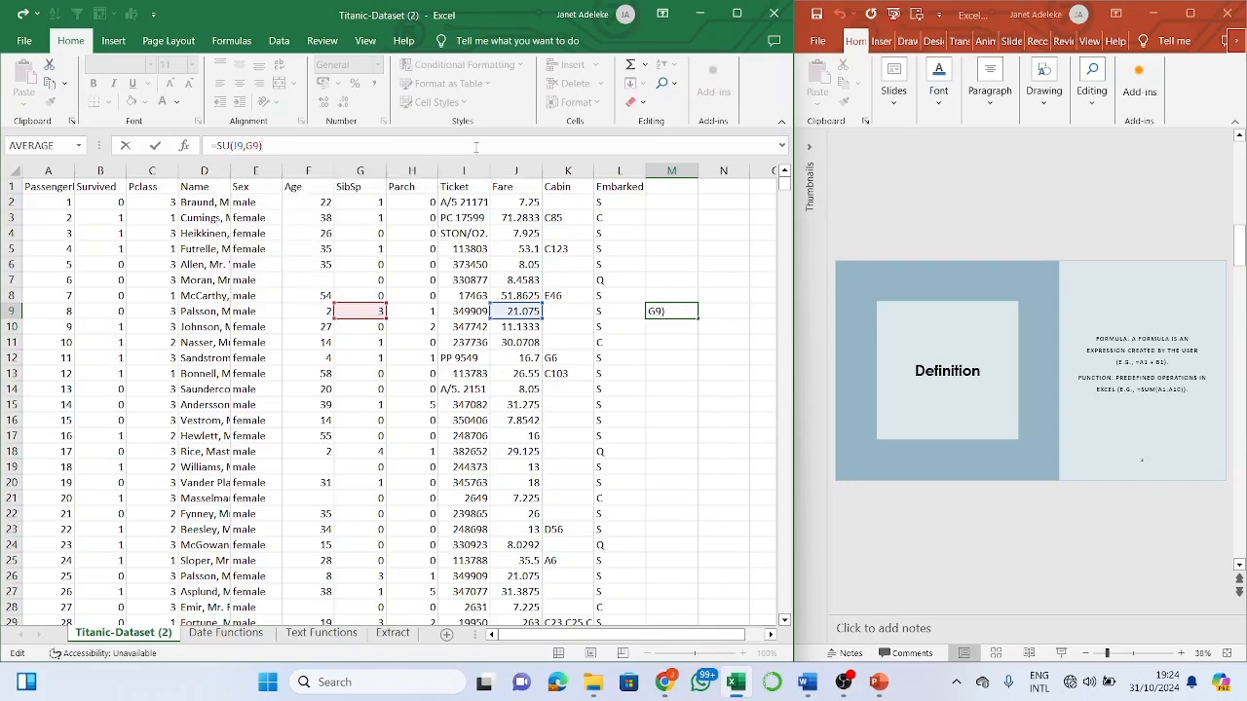
key("Escape")
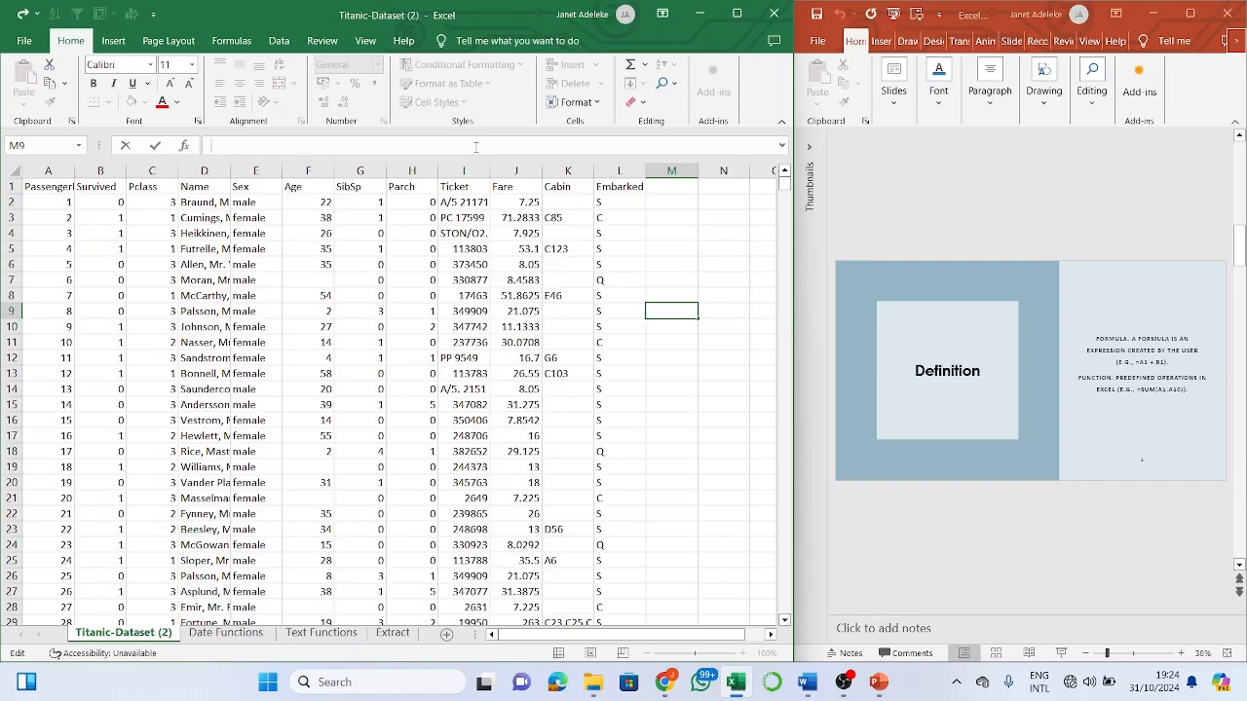
left_click(675, 245)
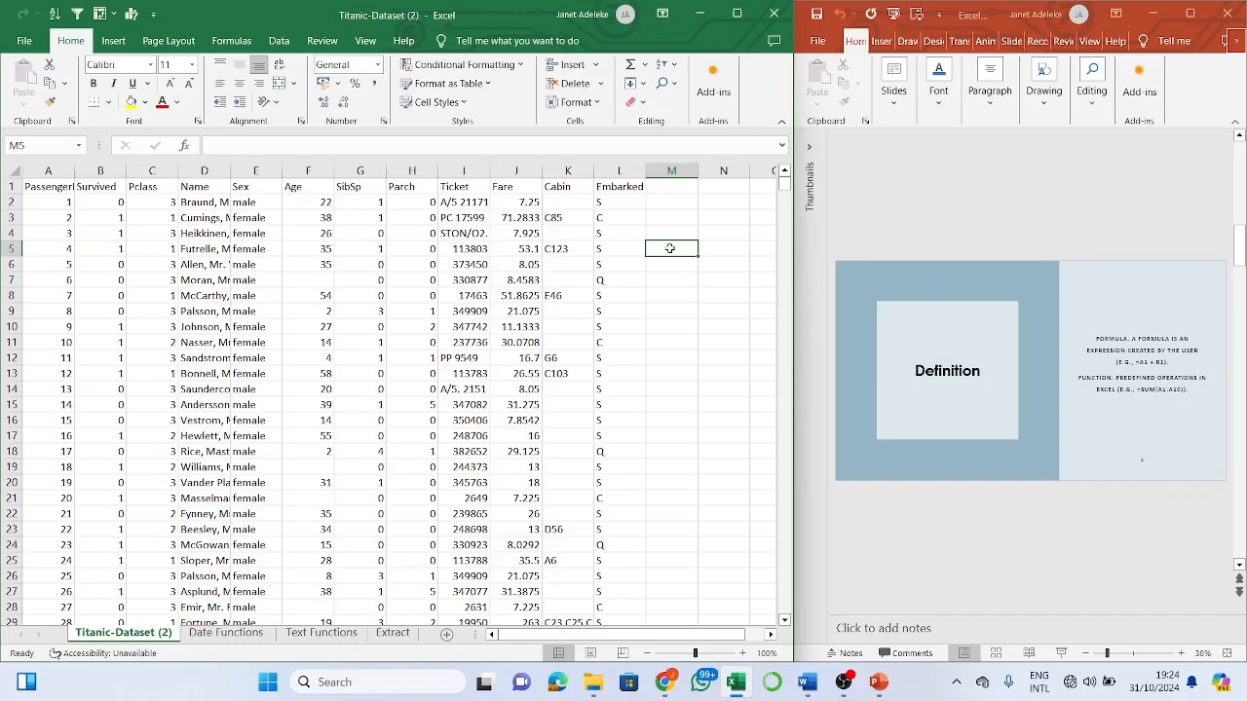
type("=")
key("BackSpace")
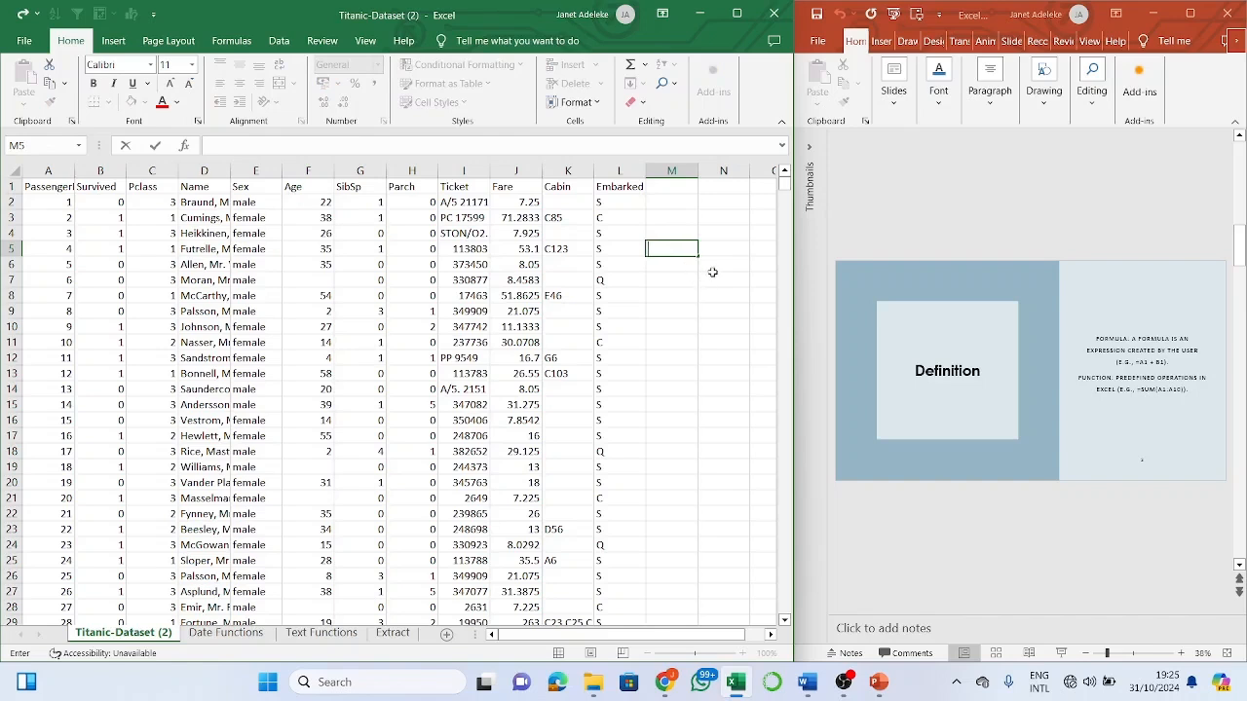
type("2*2")
key("Return")
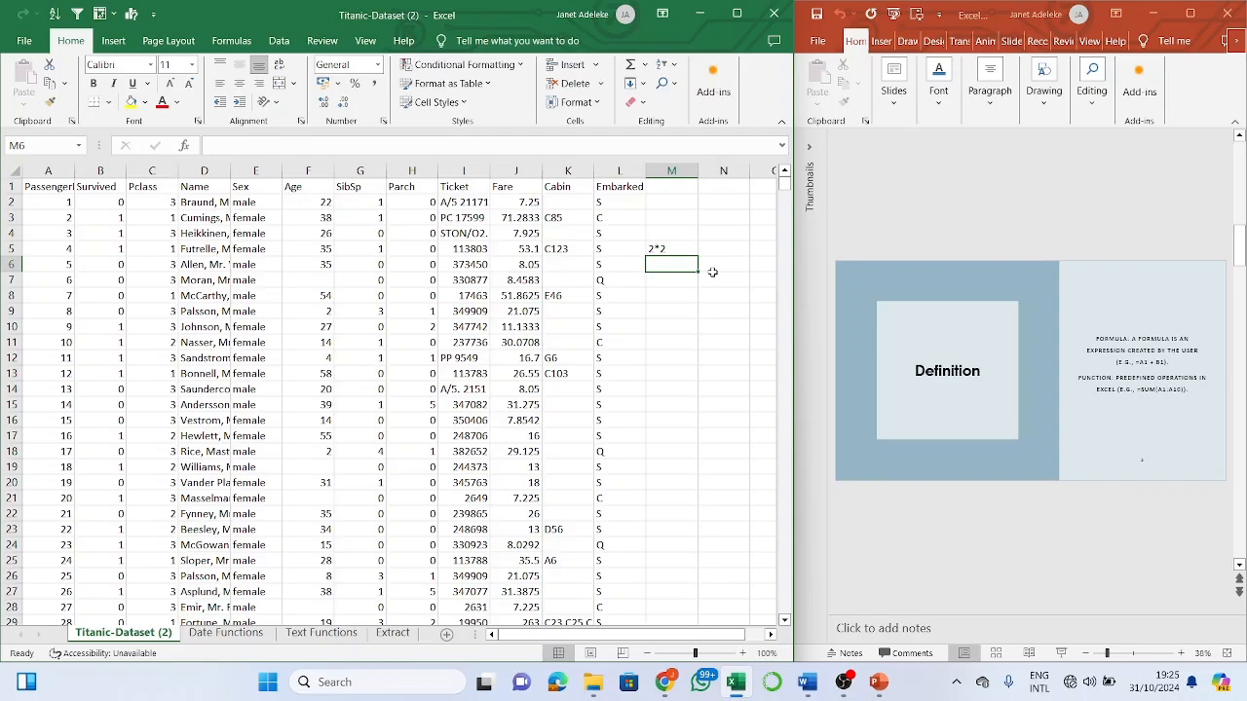
left_click(669, 251)
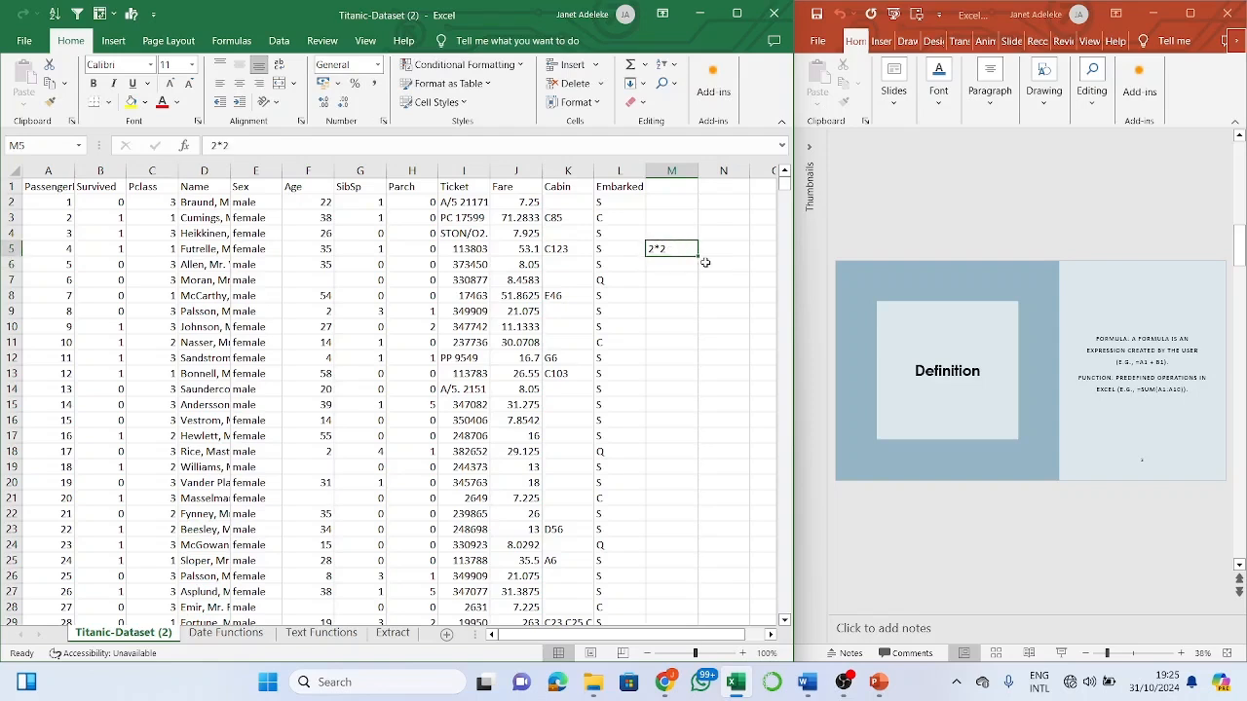
left_click(669, 265)
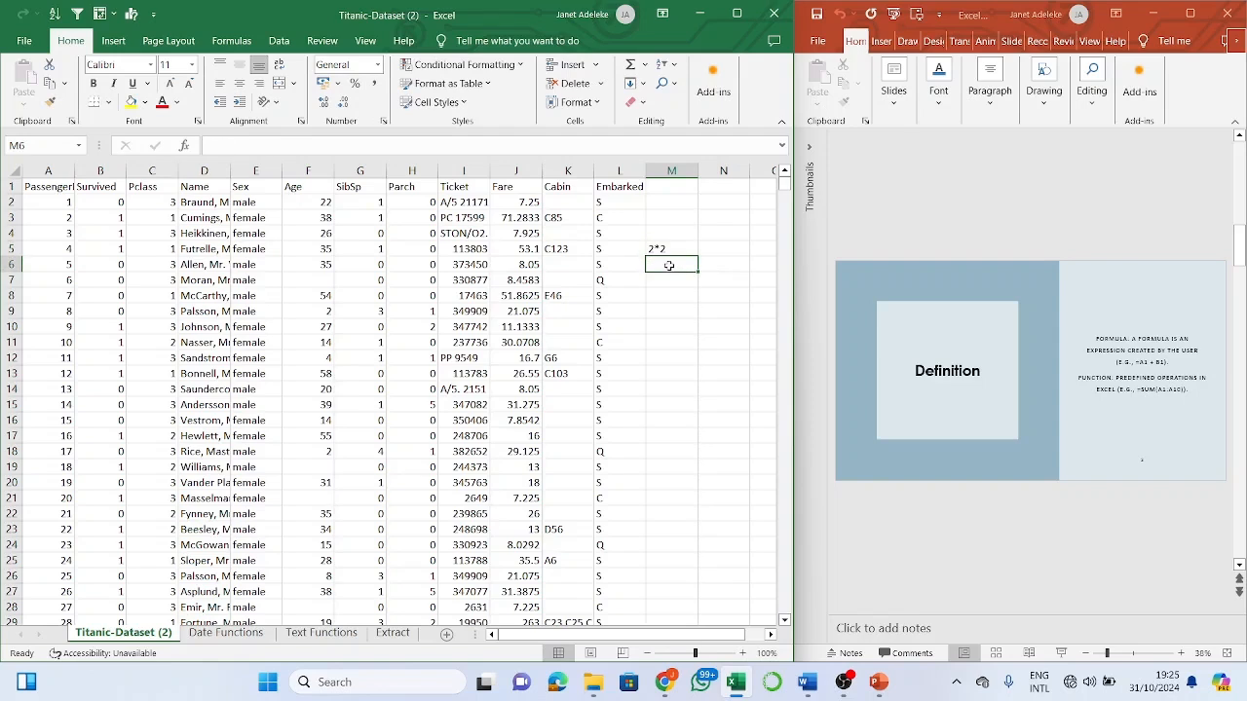
left_click(668, 249)
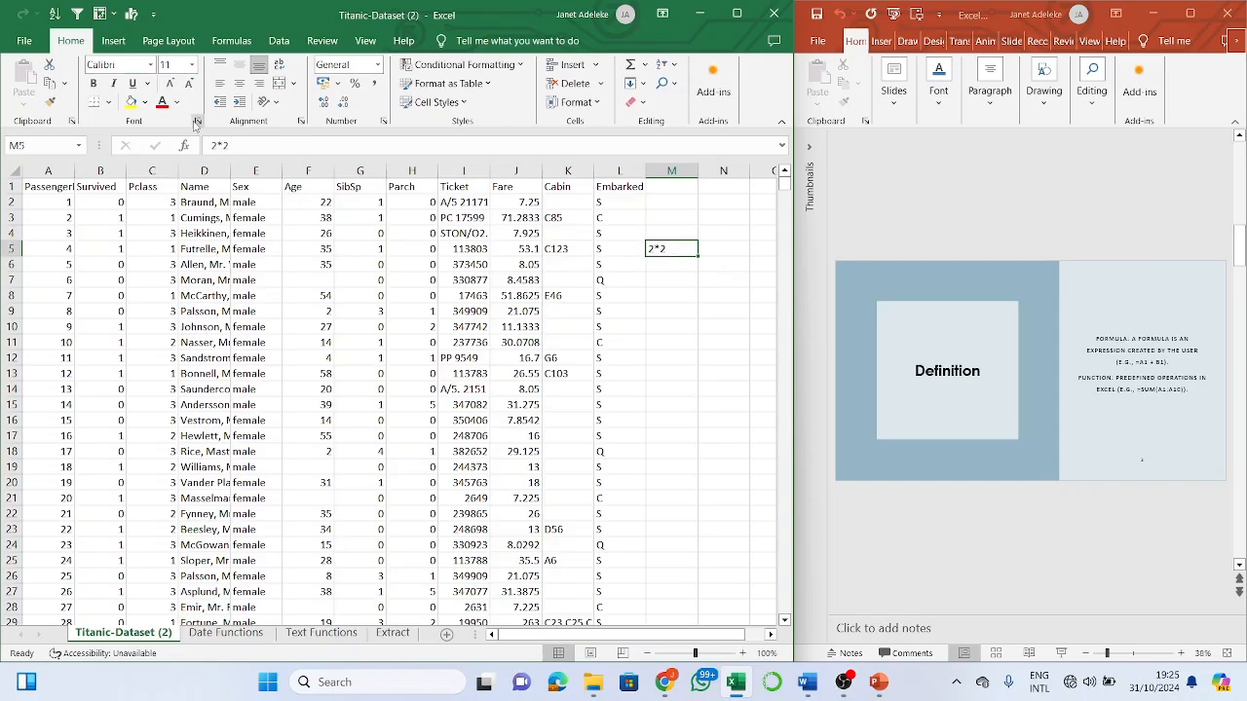
left_click(213, 145)
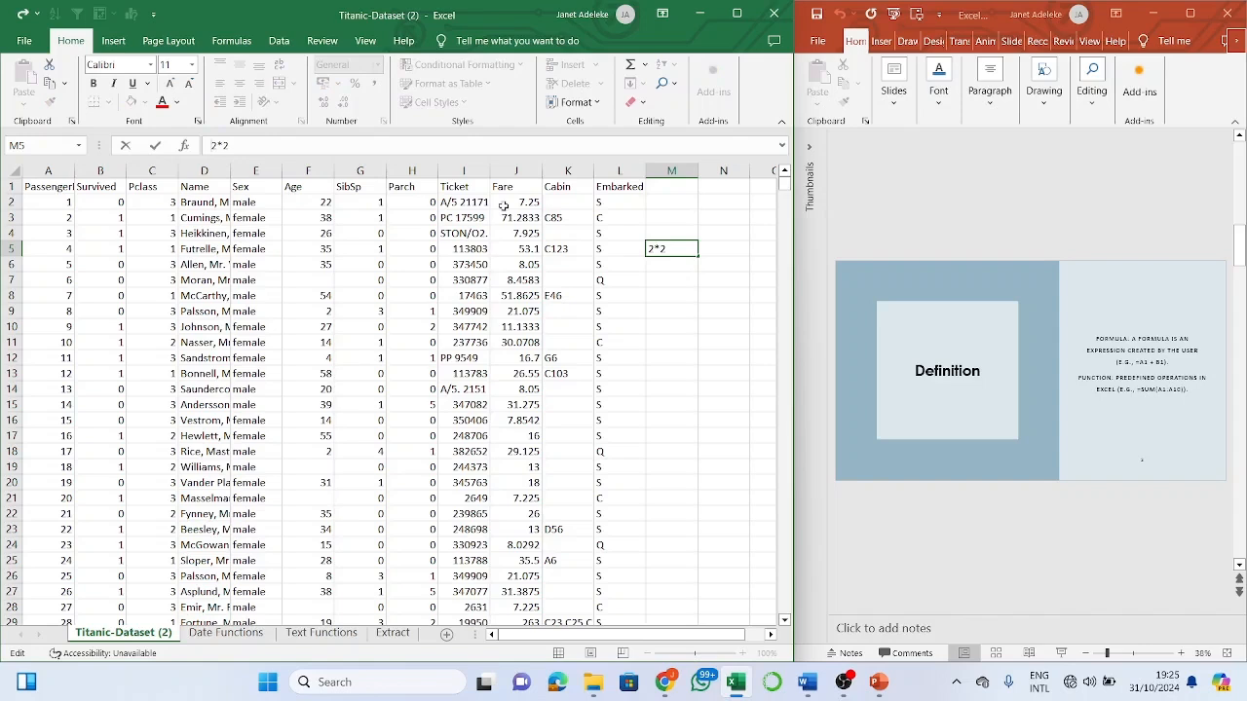
type("=")
key("Return")
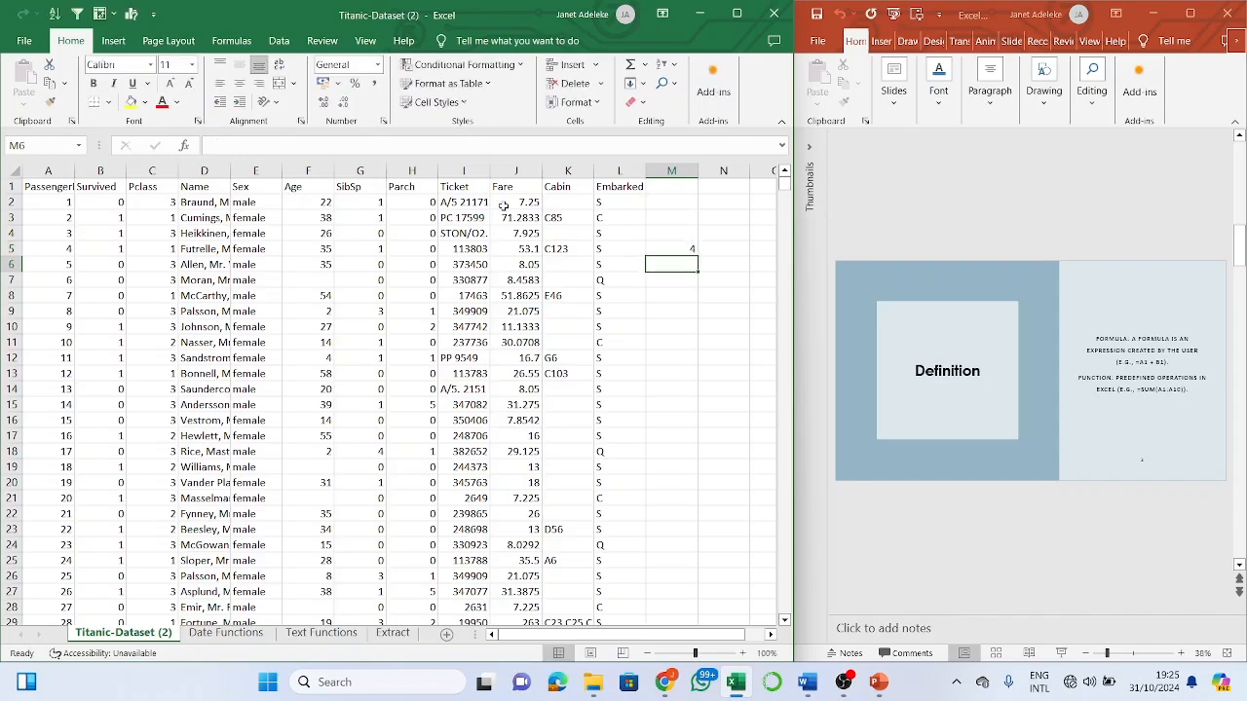
left_click(679, 249)
key("BackSpace")
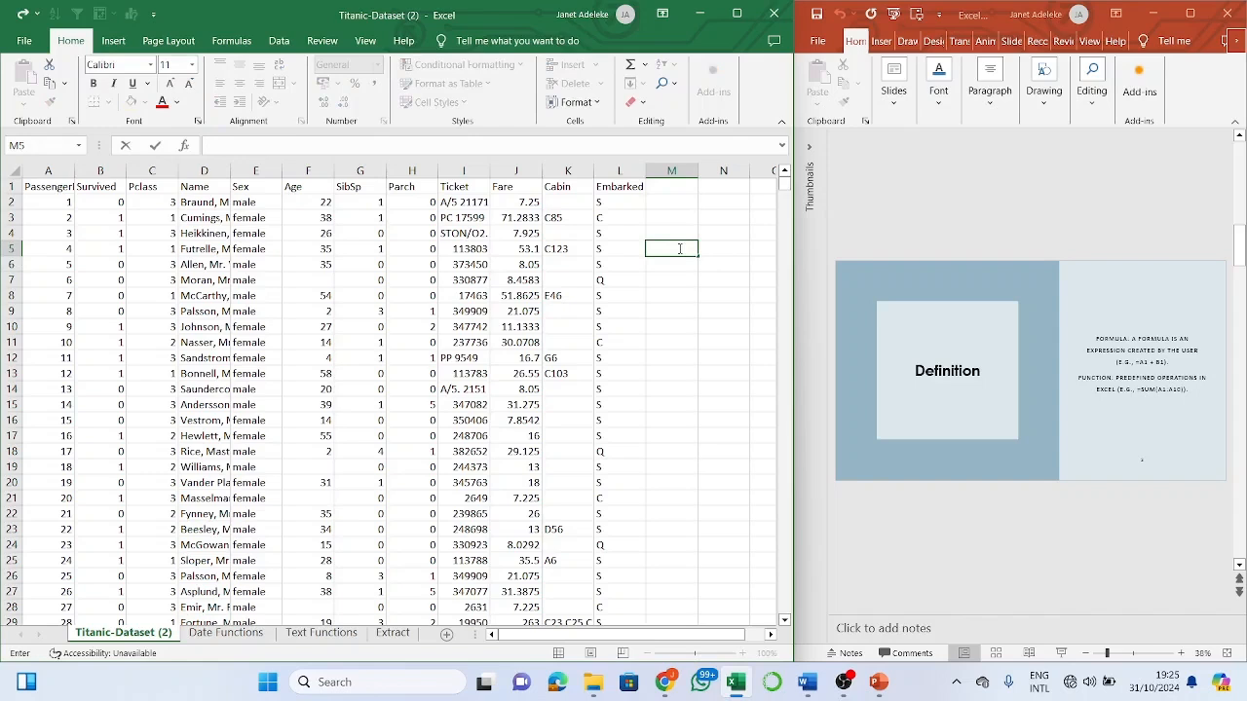
left_click(706, 281)
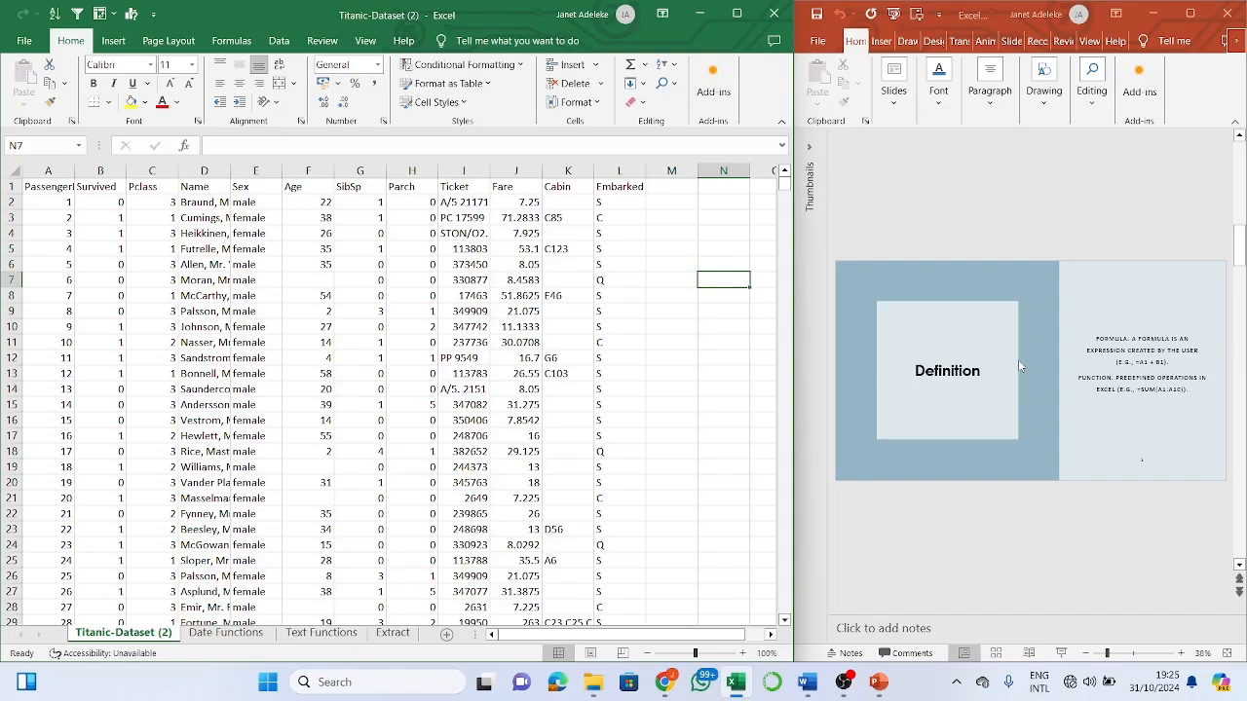
left_click(655, 251)
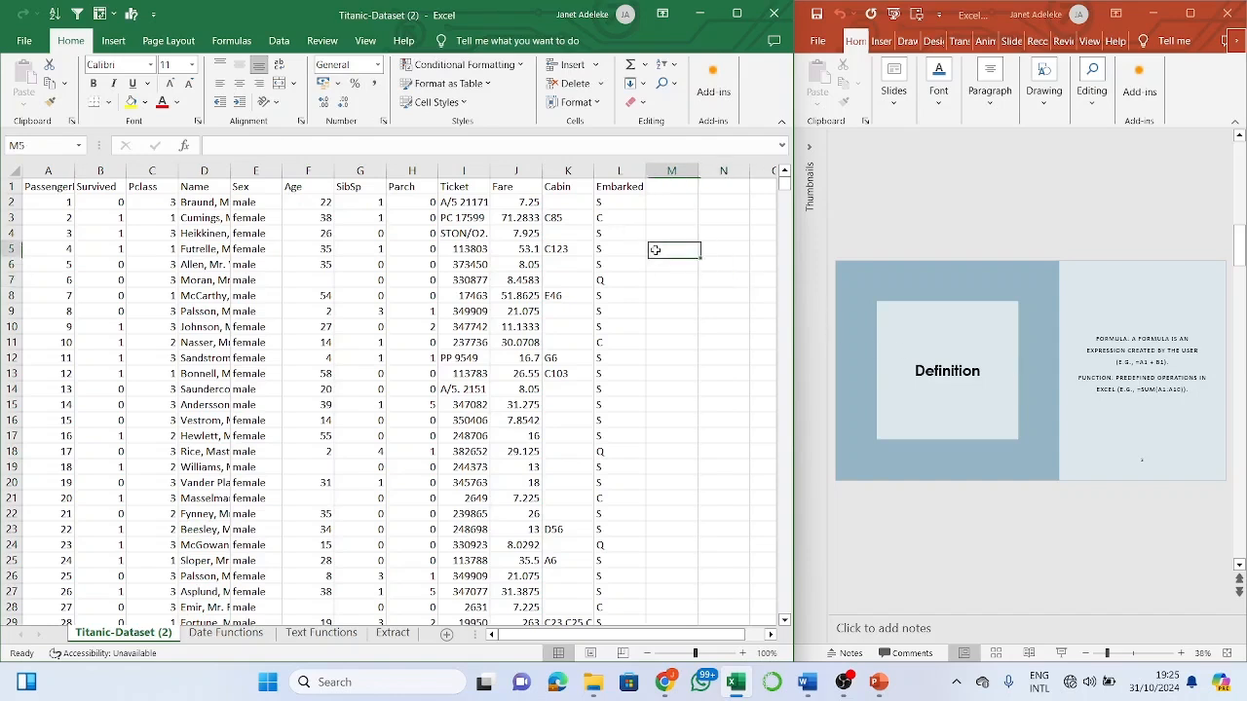
type("=")
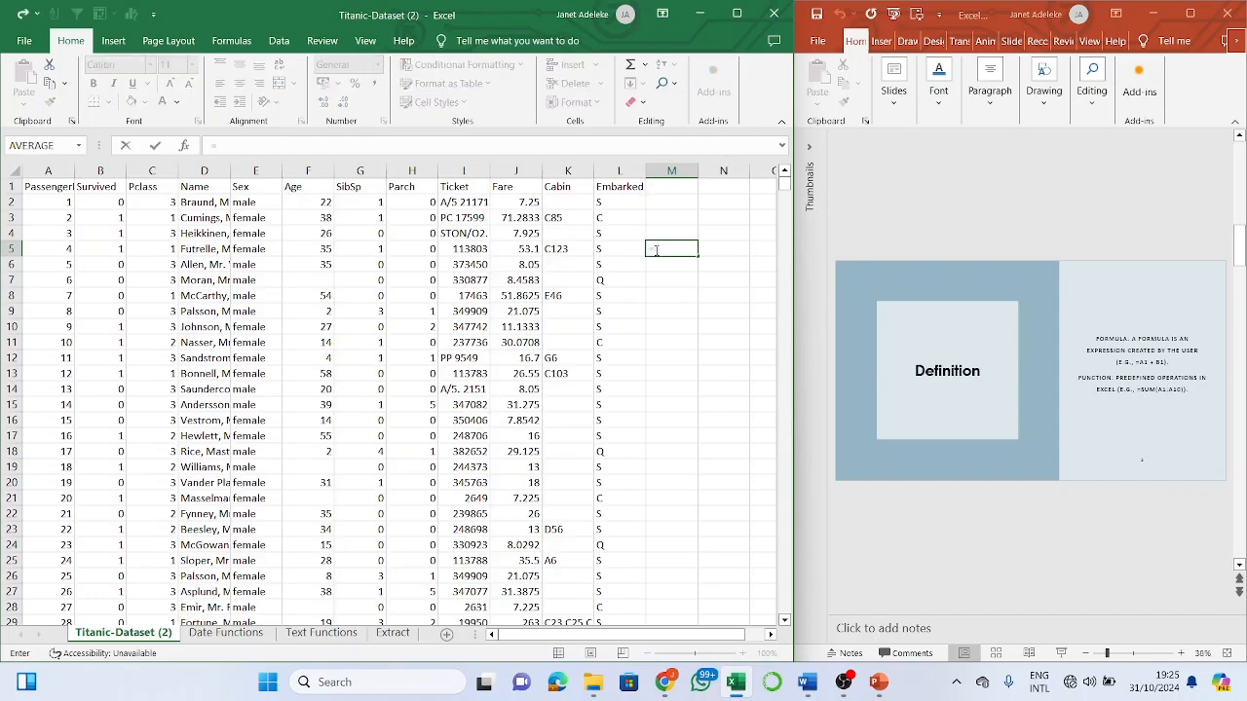
type("sum")
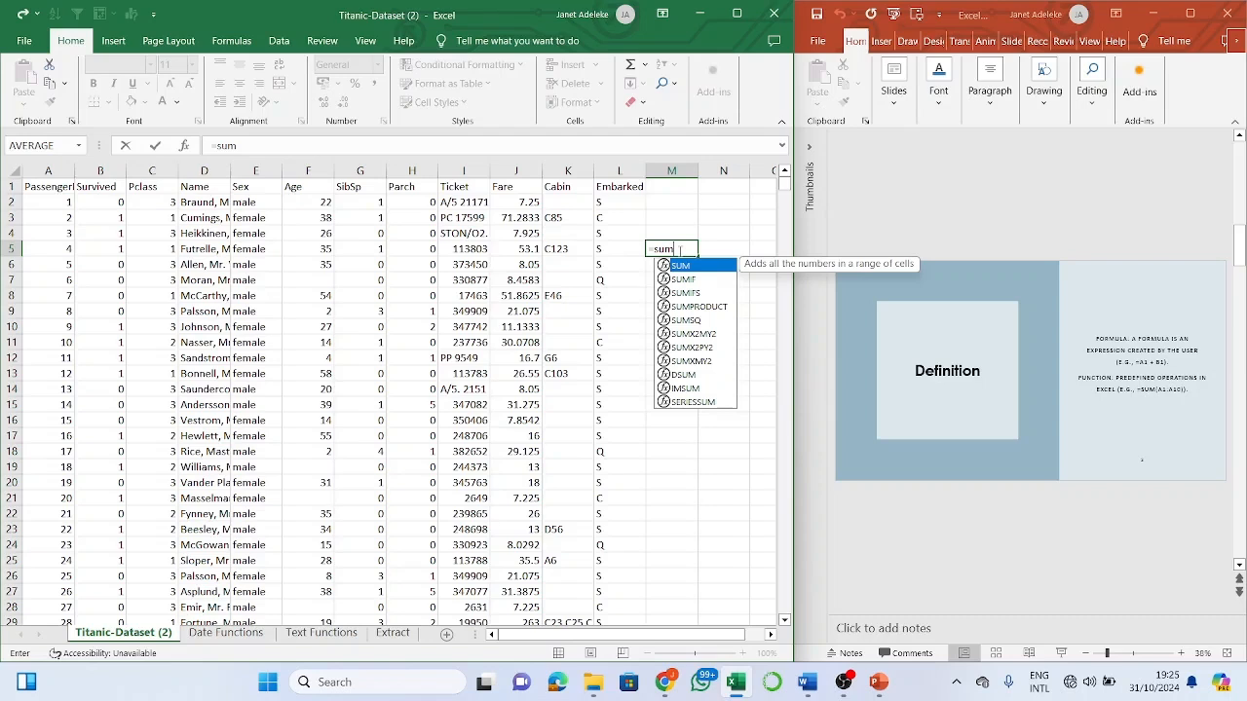
key("Tab")
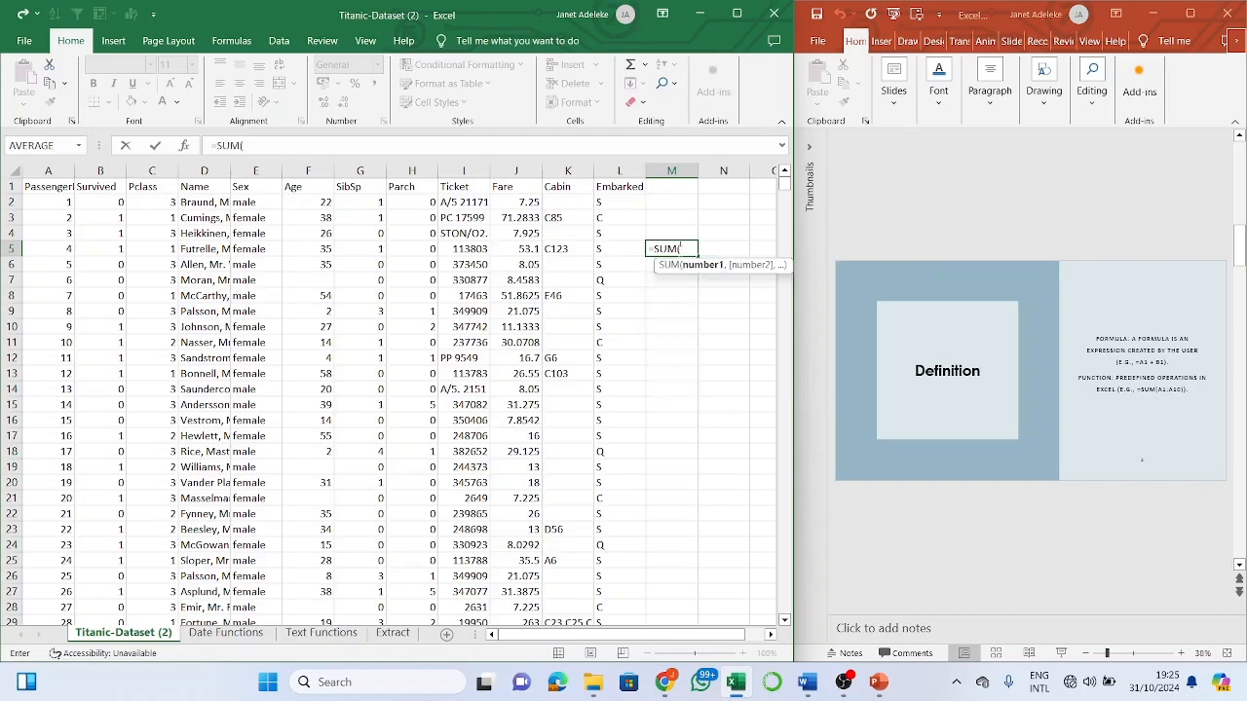
key("BackSpace")
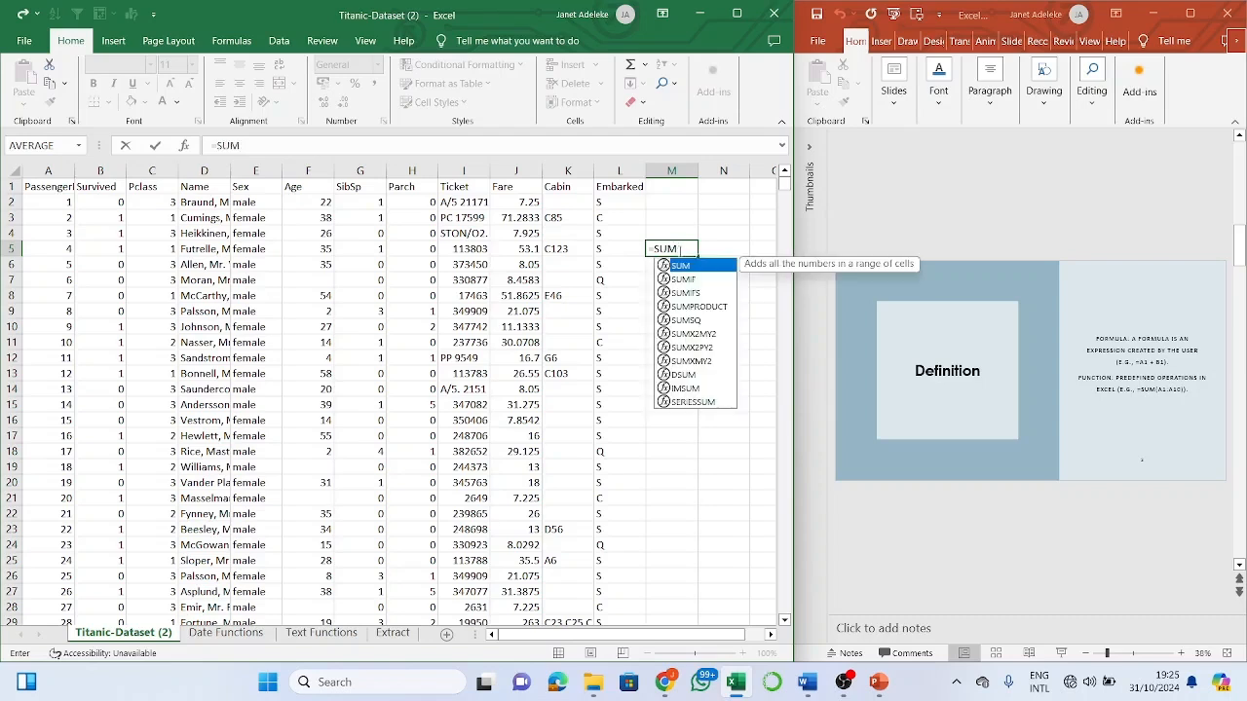
key("Tab")
key("BackSpace")
key("BackSpace")
key("BackSpace")
type("u")
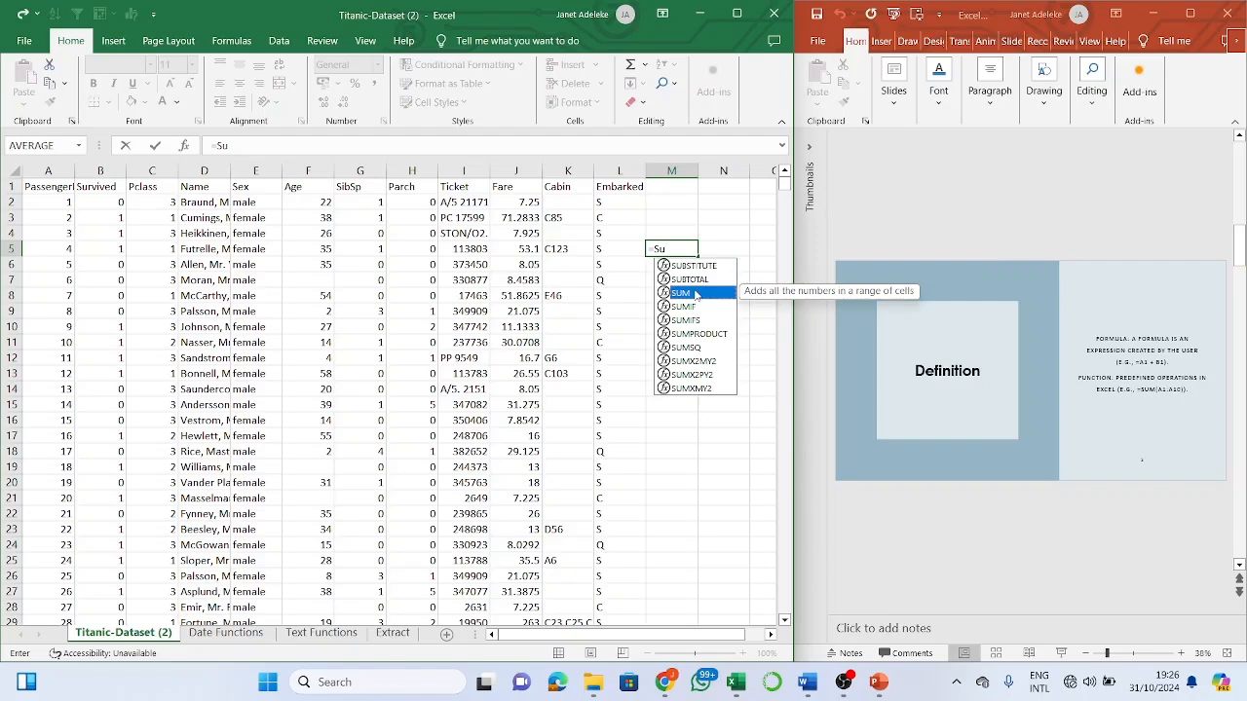
double_click(695, 294)
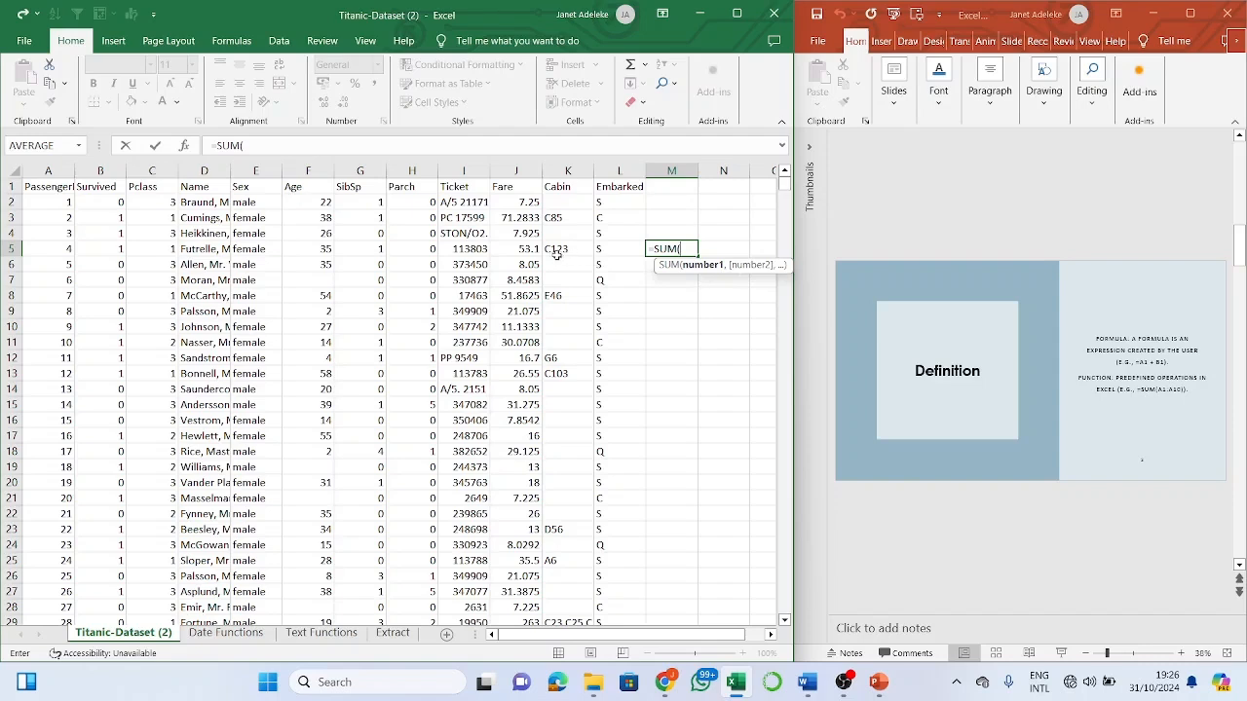
left_click(518, 249)
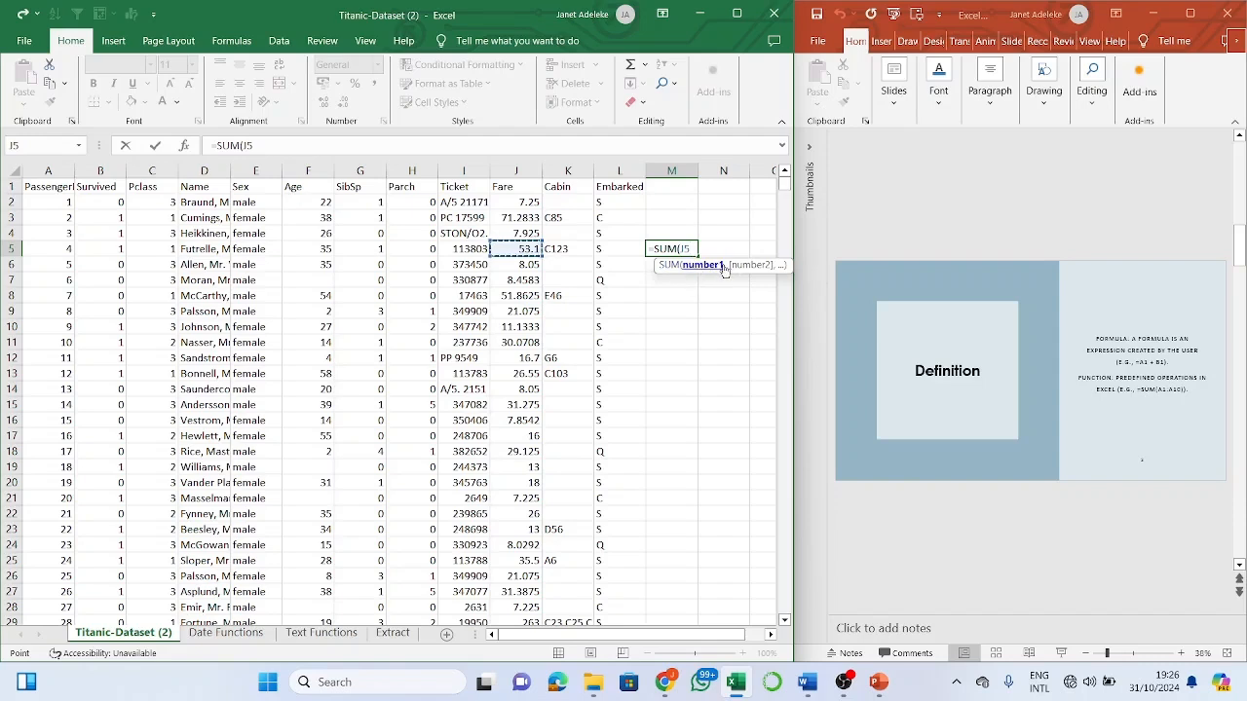
type(",")
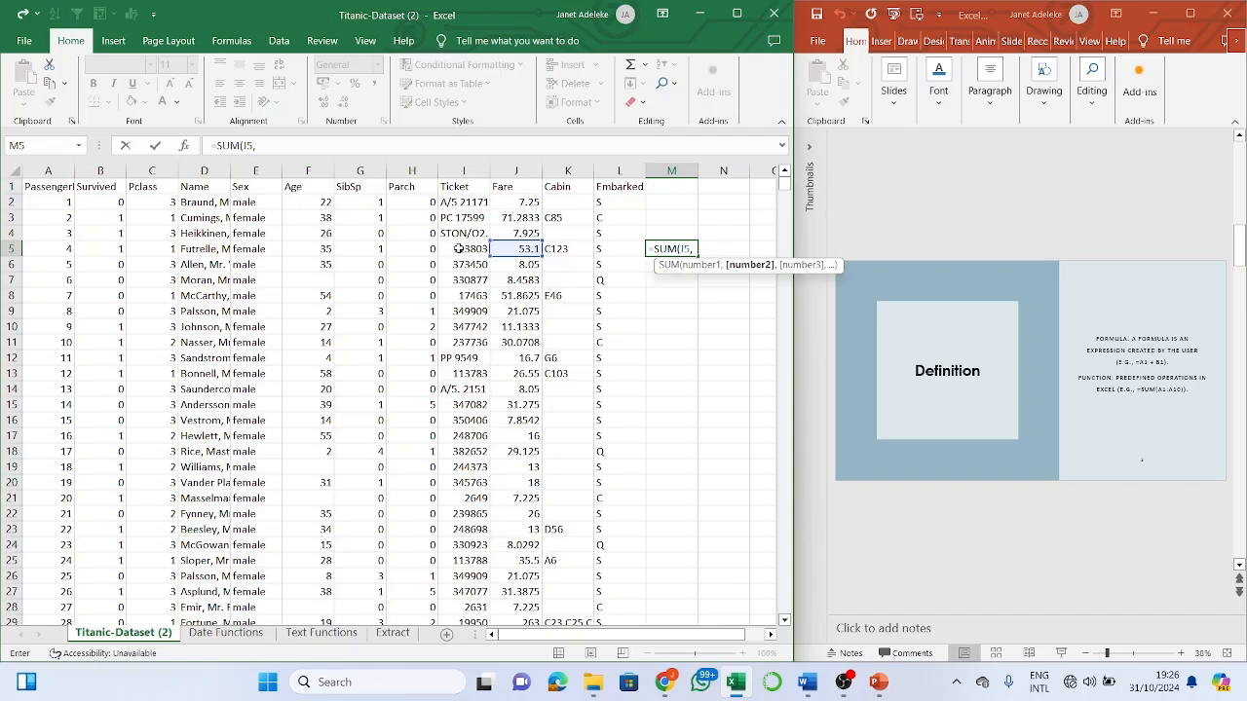
left_click(372, 251)
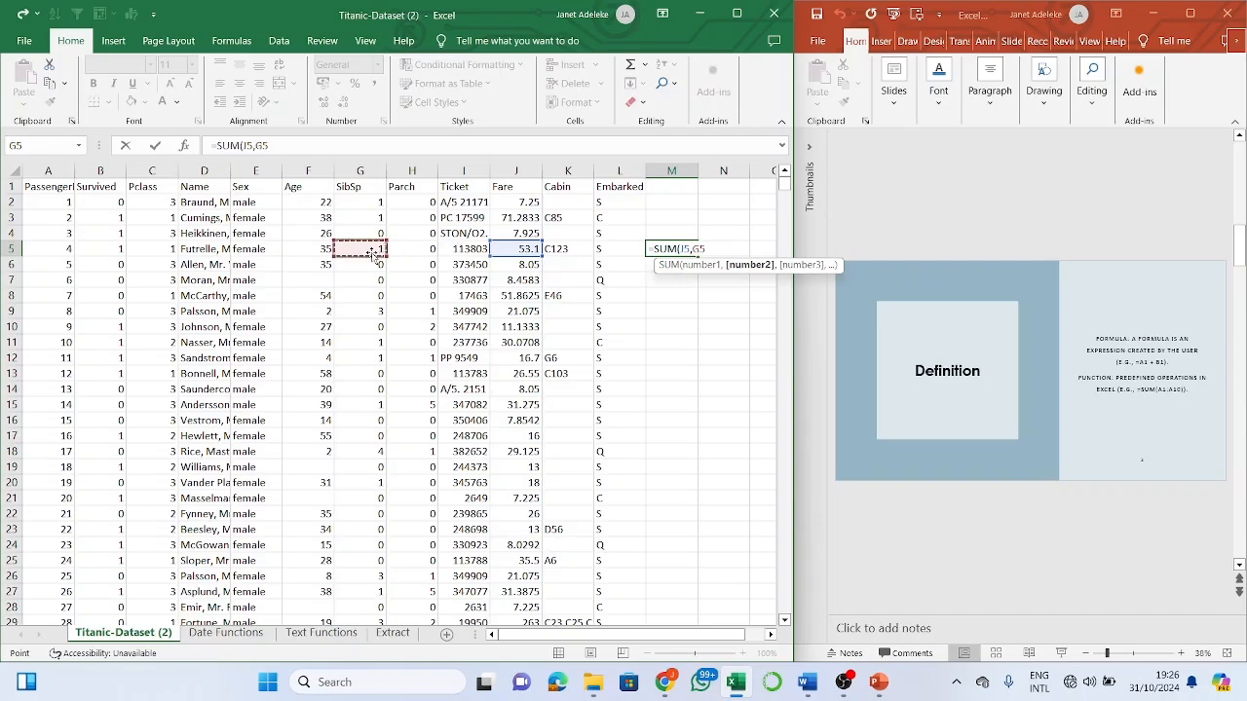
type(",")
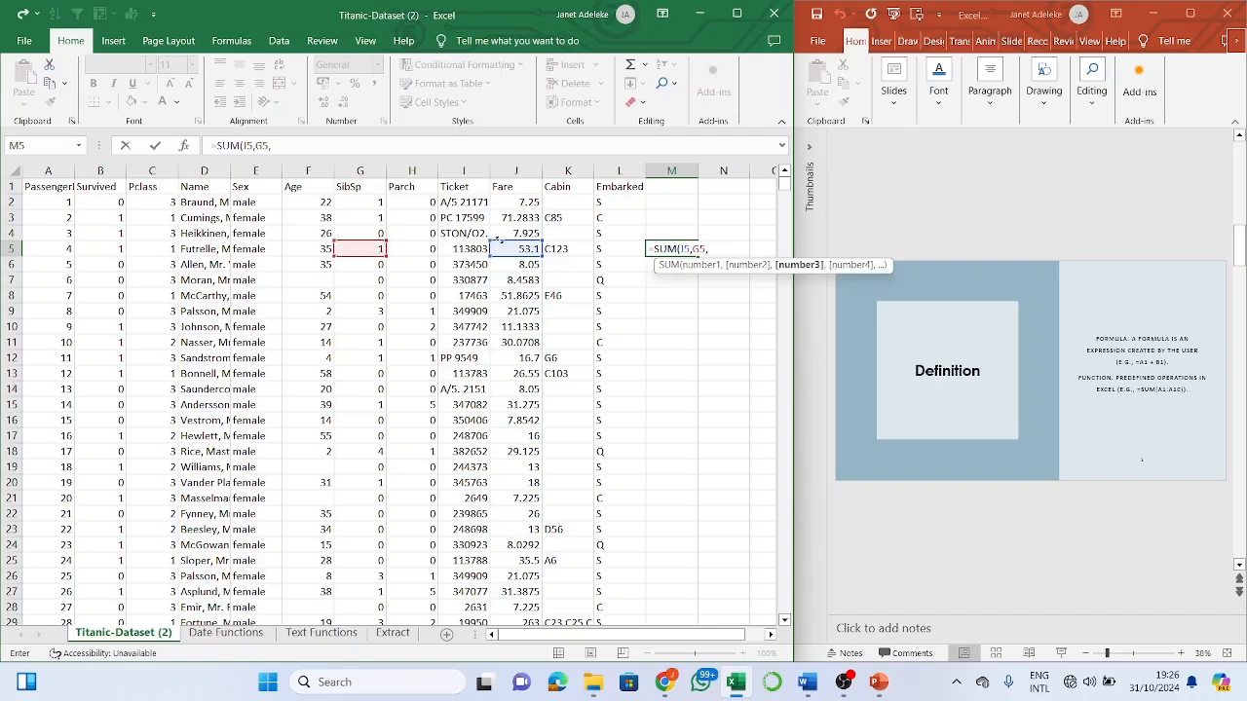
left_click(326, 252)
type(",")
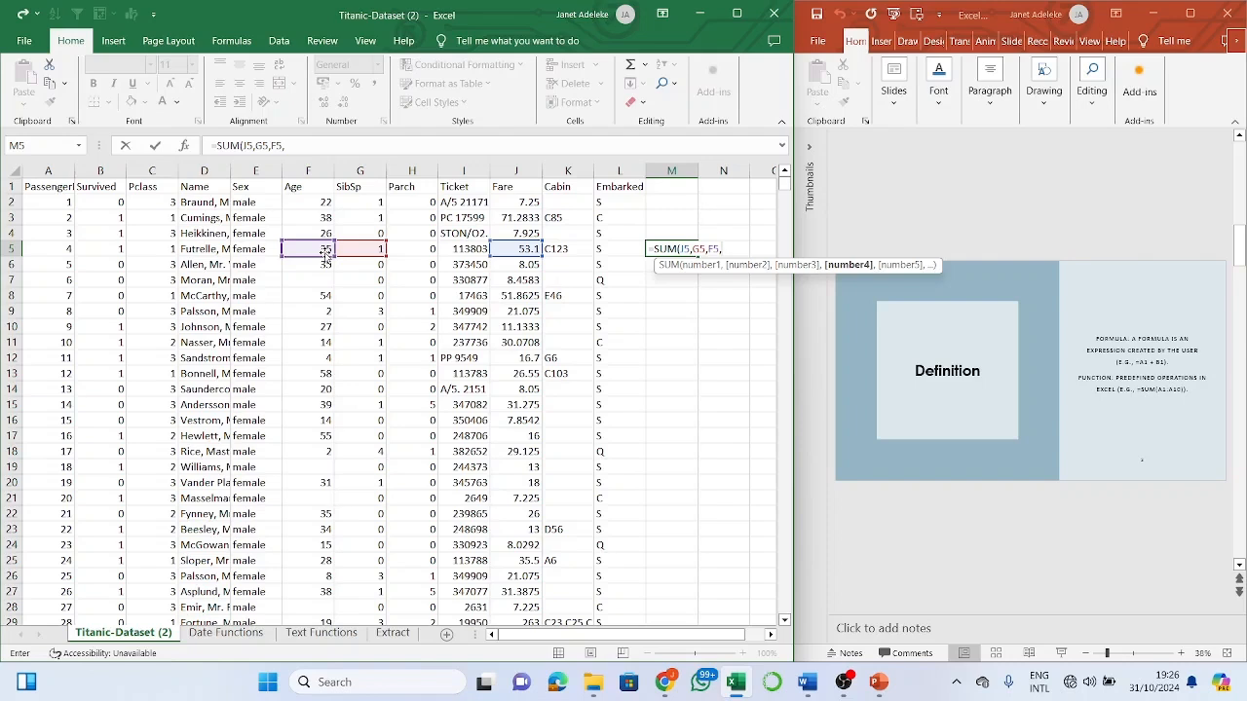
type(",,,,")
key("BackSpace")
key("BackSpace")
key("BackSpace")
key("BackSpace")
key("BackSpace")
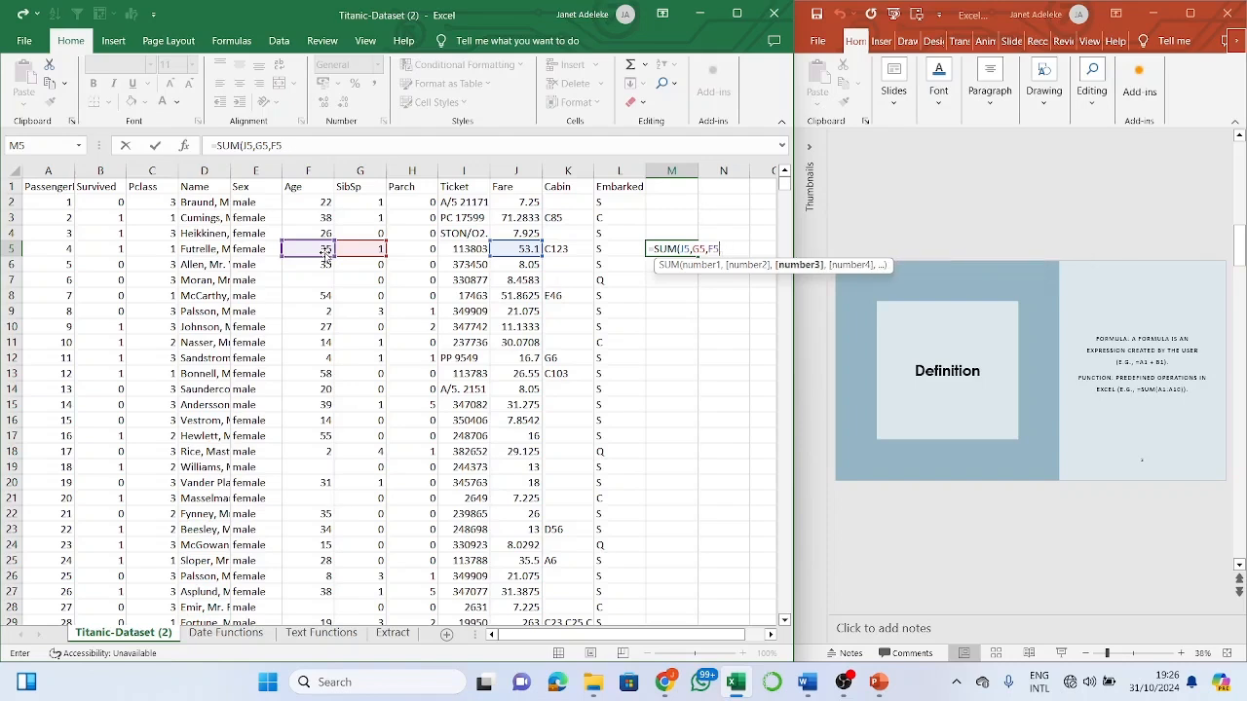
key("BackSpace")
key("BackSpace")
key("BackSpace")
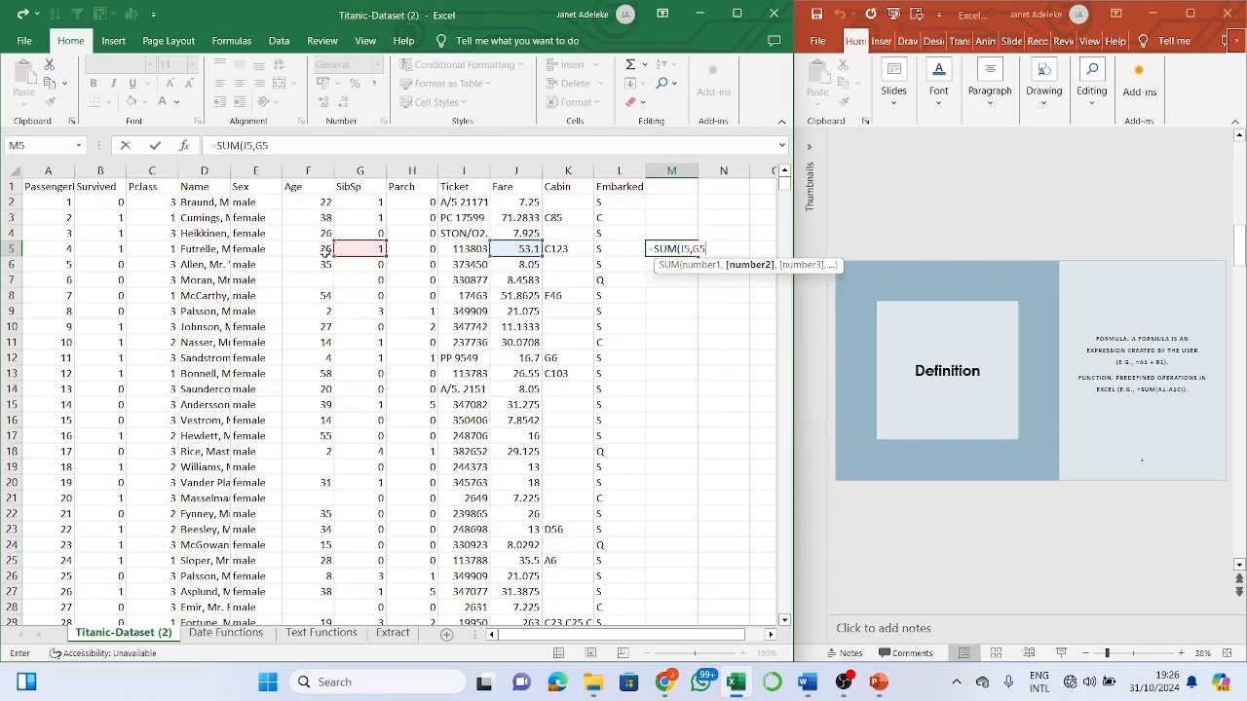
key("BackSpace")
key("BackSpace")
key("BackSpace")
key("BackSpace")
key("BackSpace")
key("BackSpace")
key("BackSpace")
key("BackSpace")
key("BackSpace")
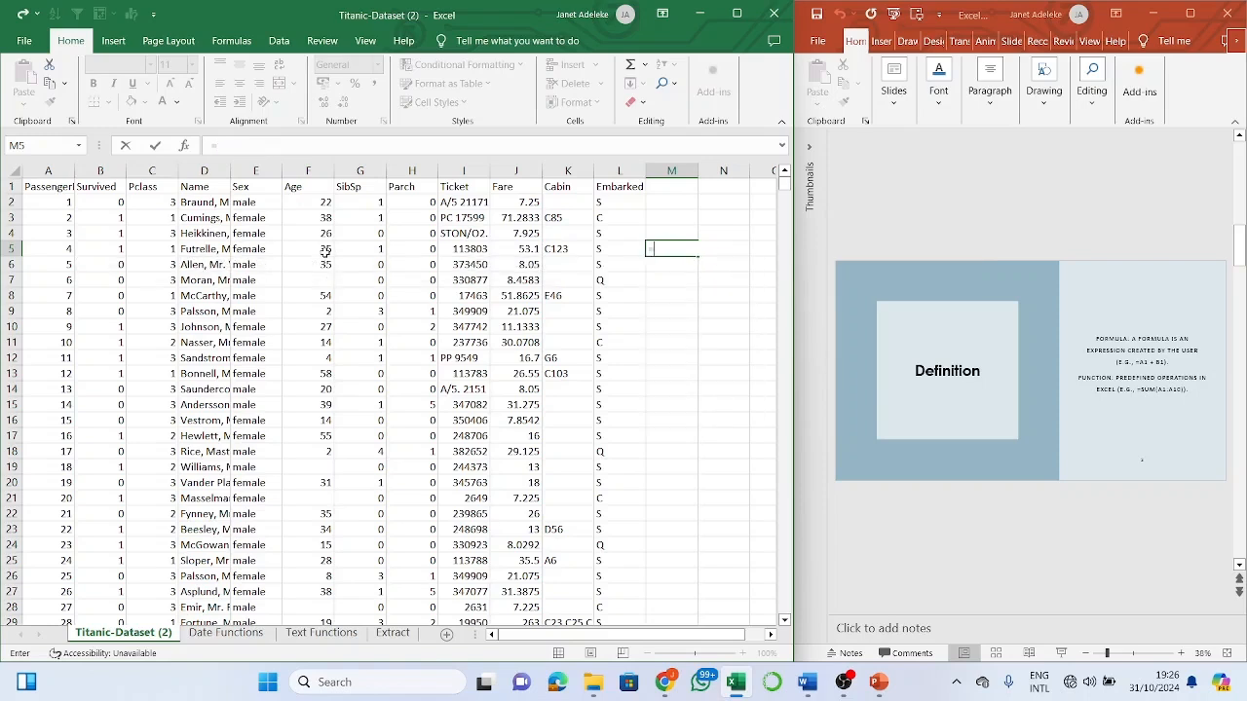
key("BackSpace")
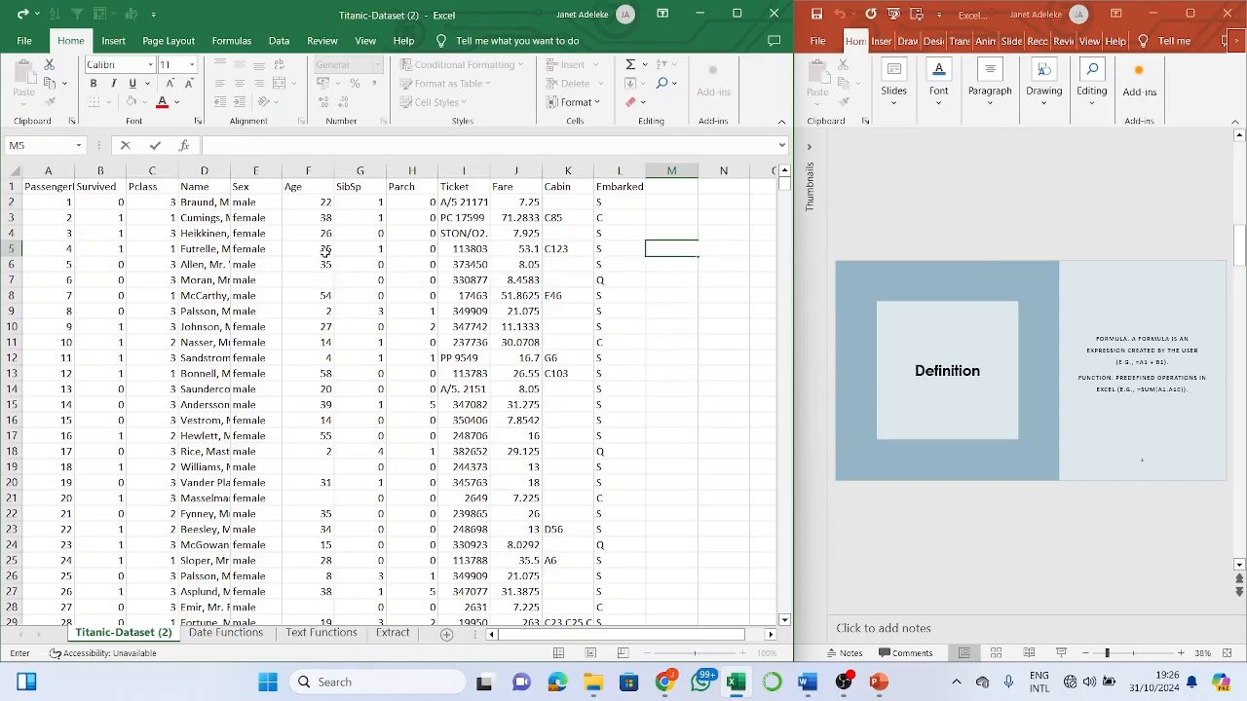
- Move to M6 and try a =COUNT( formula, then erase it back to =c
key("Return")
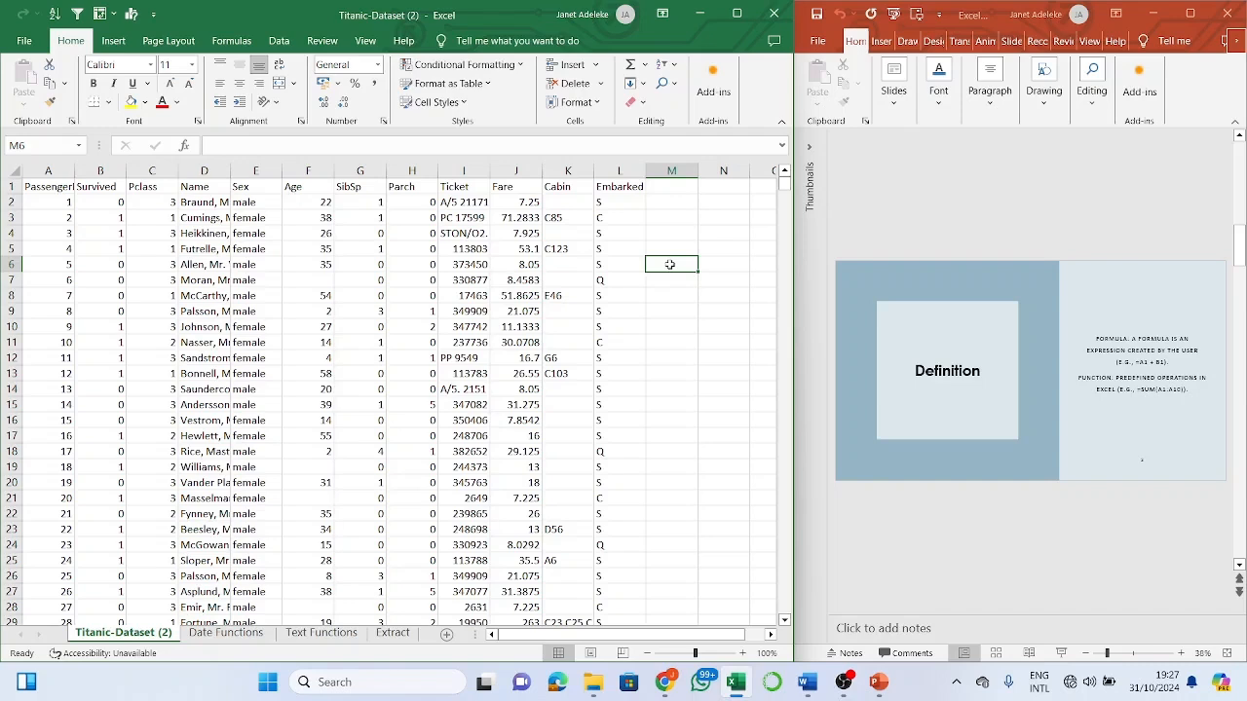
type("count")
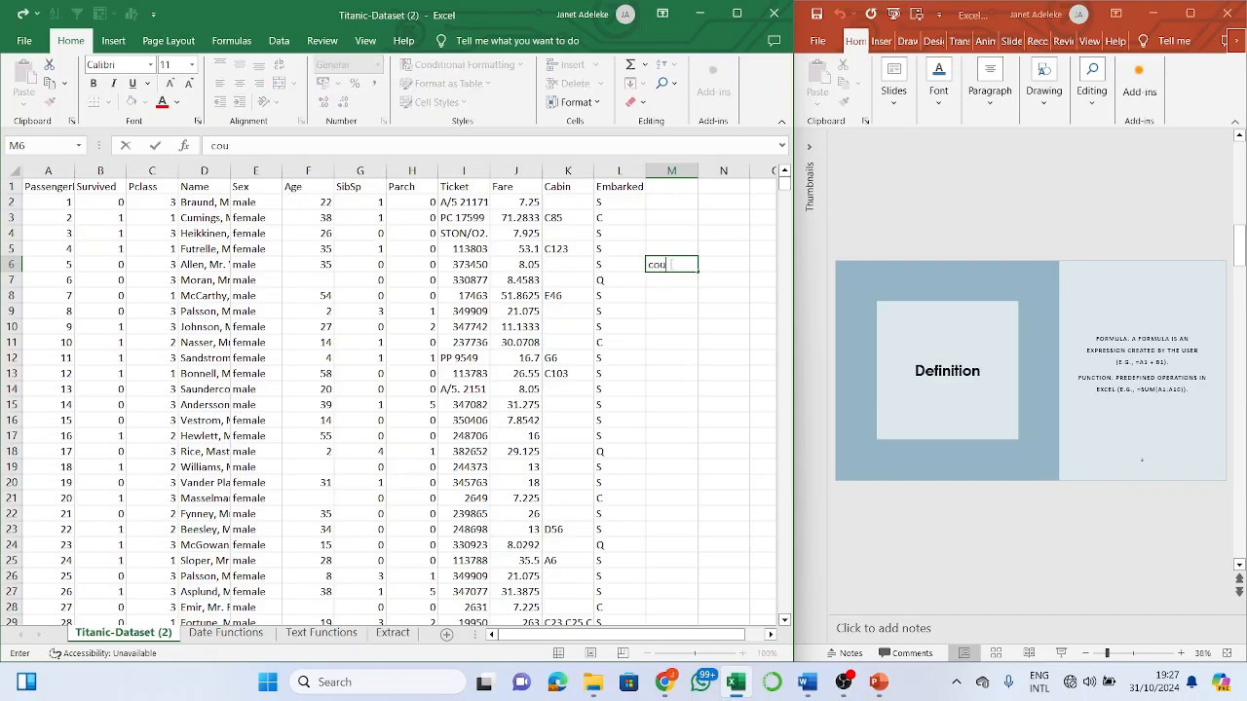
key("BackSpace")
key("BackSpace")
key("BackSpace")
key("BackSpace")
type("=co")
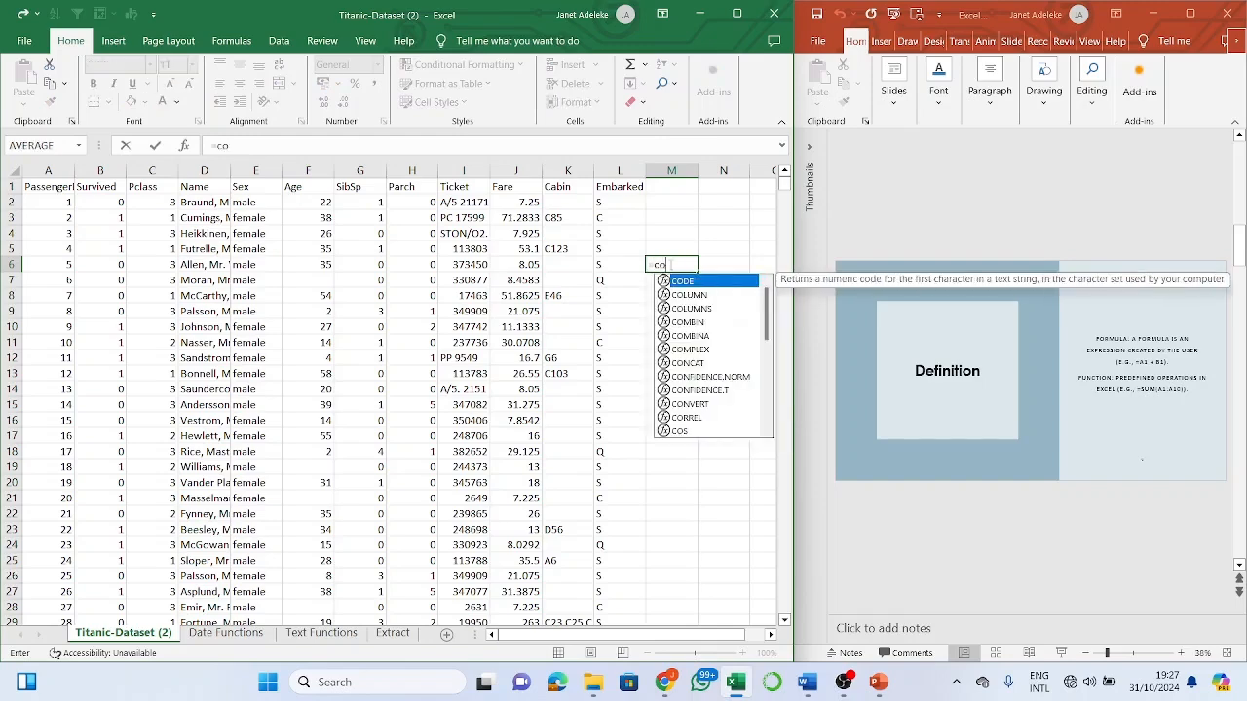
type("unt(")
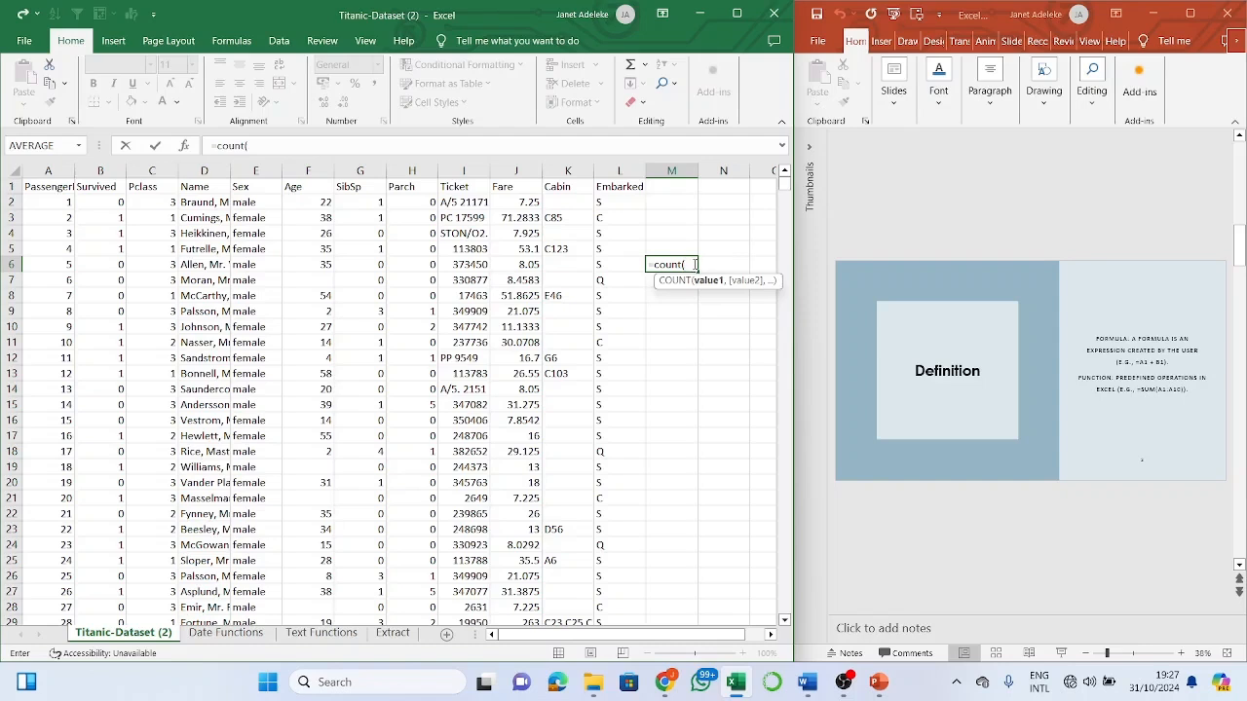
left_click(695, 265)
key("BackSpace")
key("BackSpace")
key("BackSpace")
key("BackSpace")
key("BackSpace")
key("BackSpace")
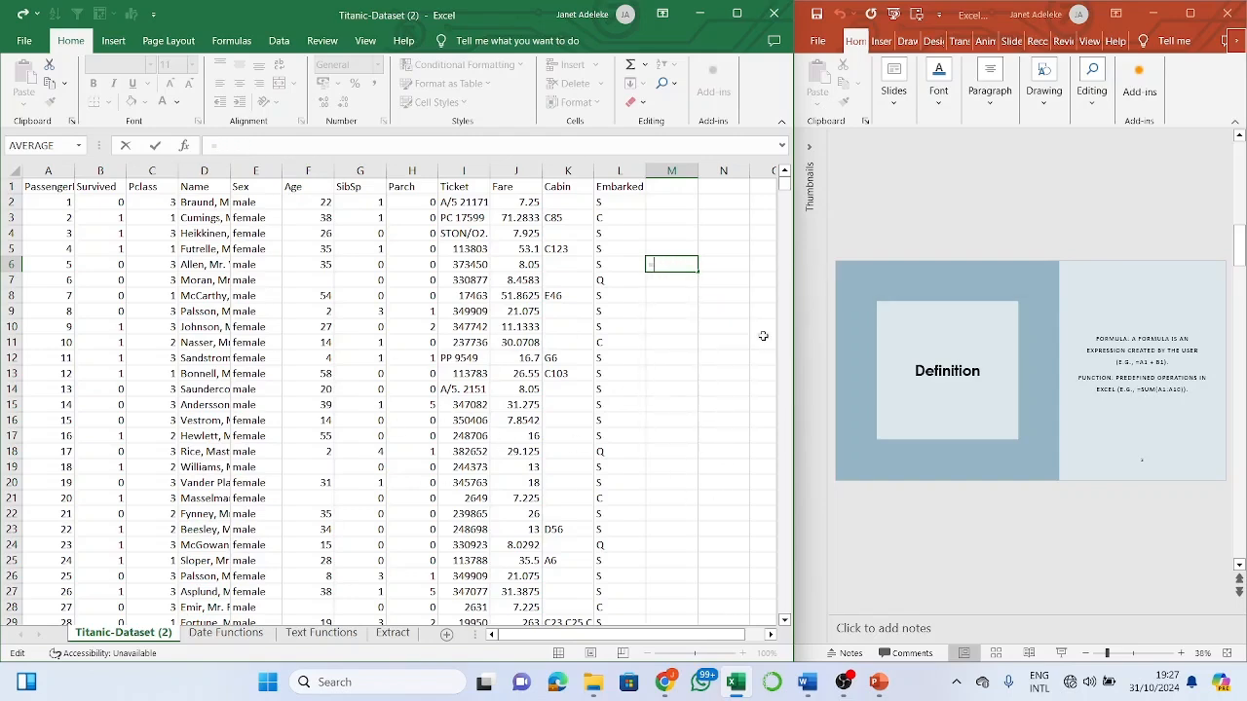
- Try IF instead, abandon M6 empty, and scroll PowerPoint to the Some Text Functions slide
type("if")
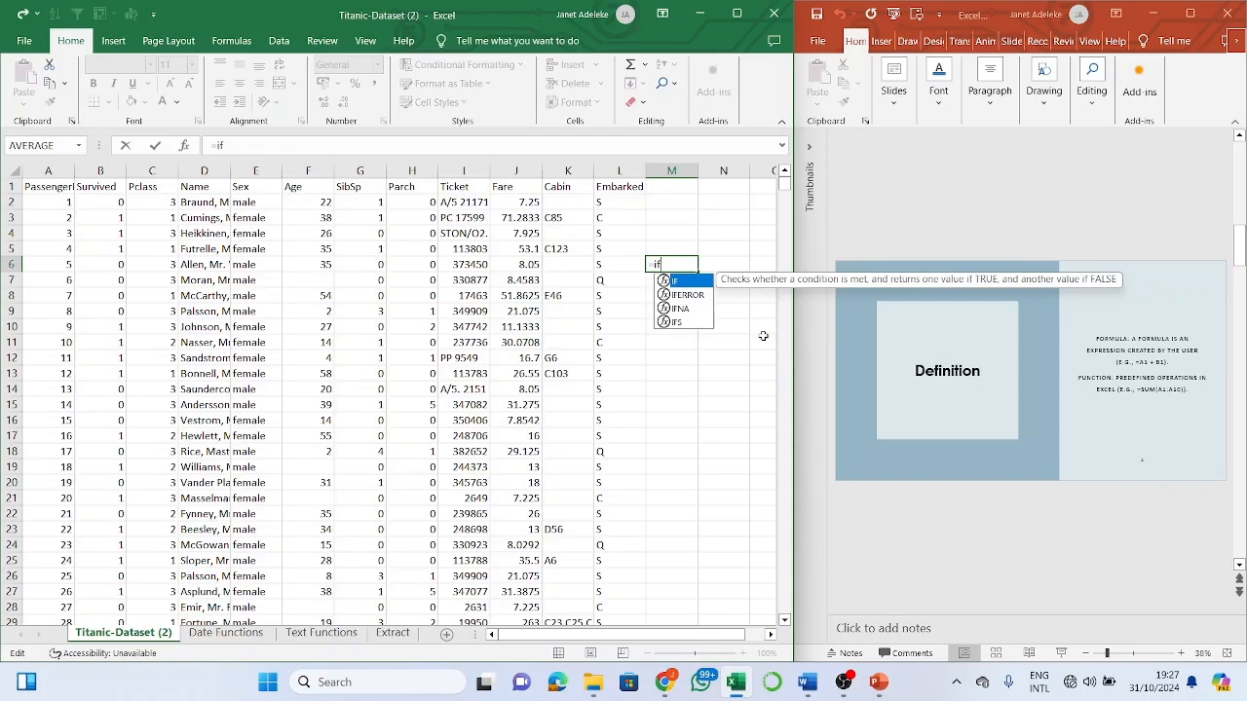
key("Tab")
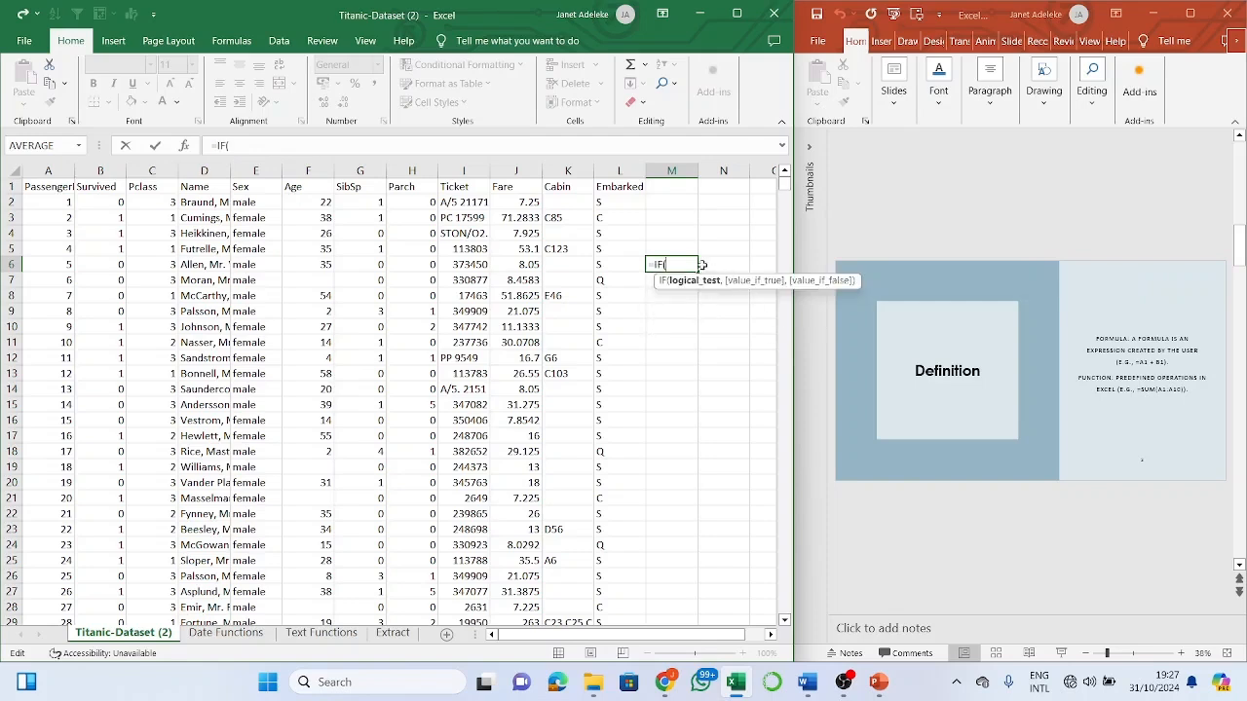
key("BackSpace")
key("BackSpace")
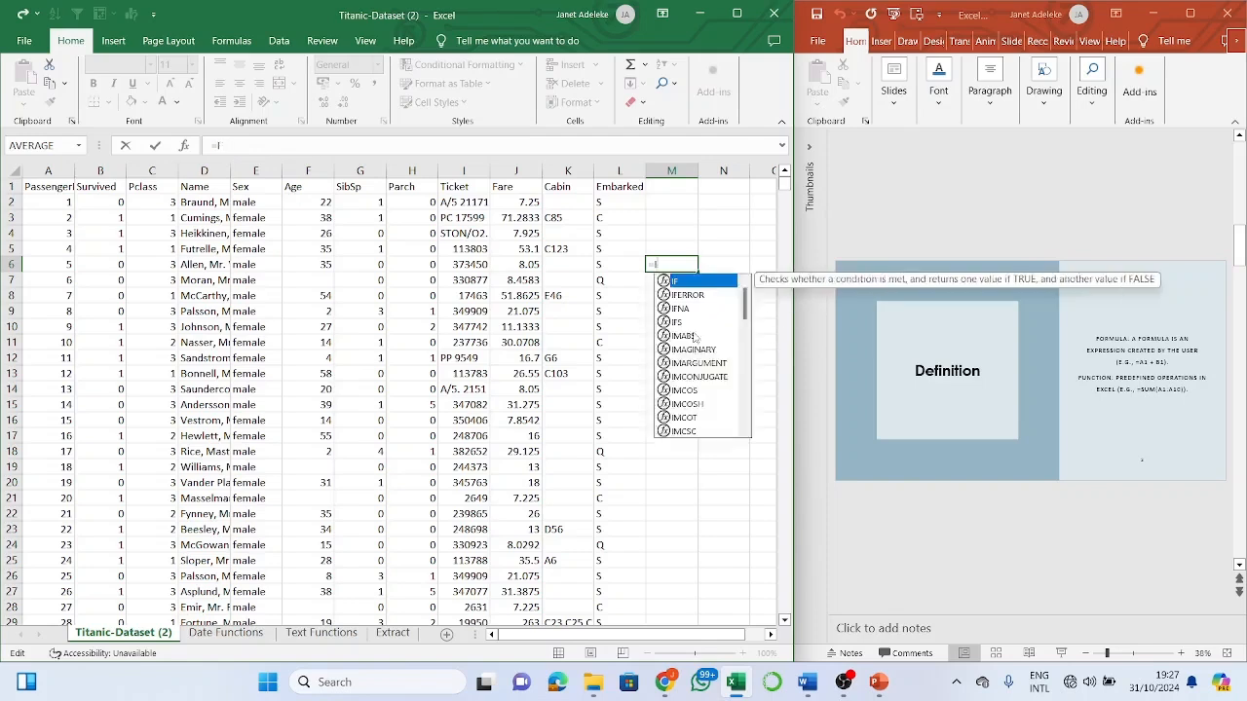
key("BackSpace")
key("BackSpace")
key("Escape")
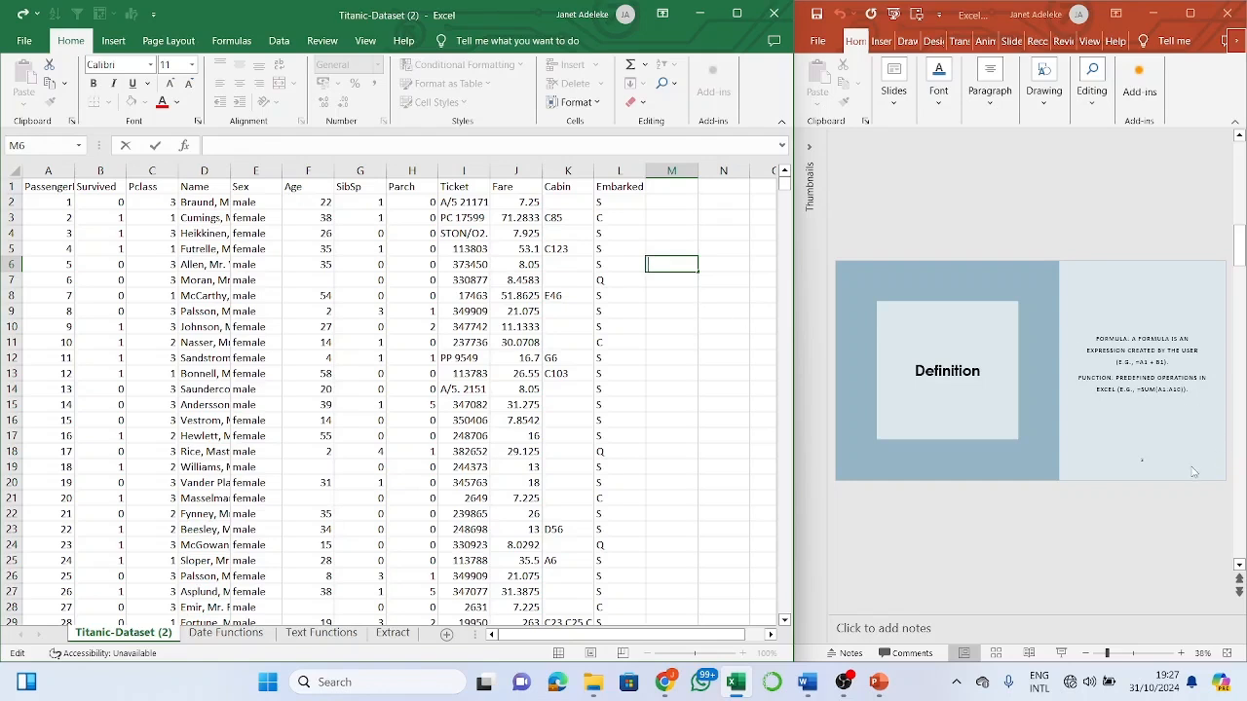
left_click(1104, 524)
scroll(1104, 523, "down", 1)
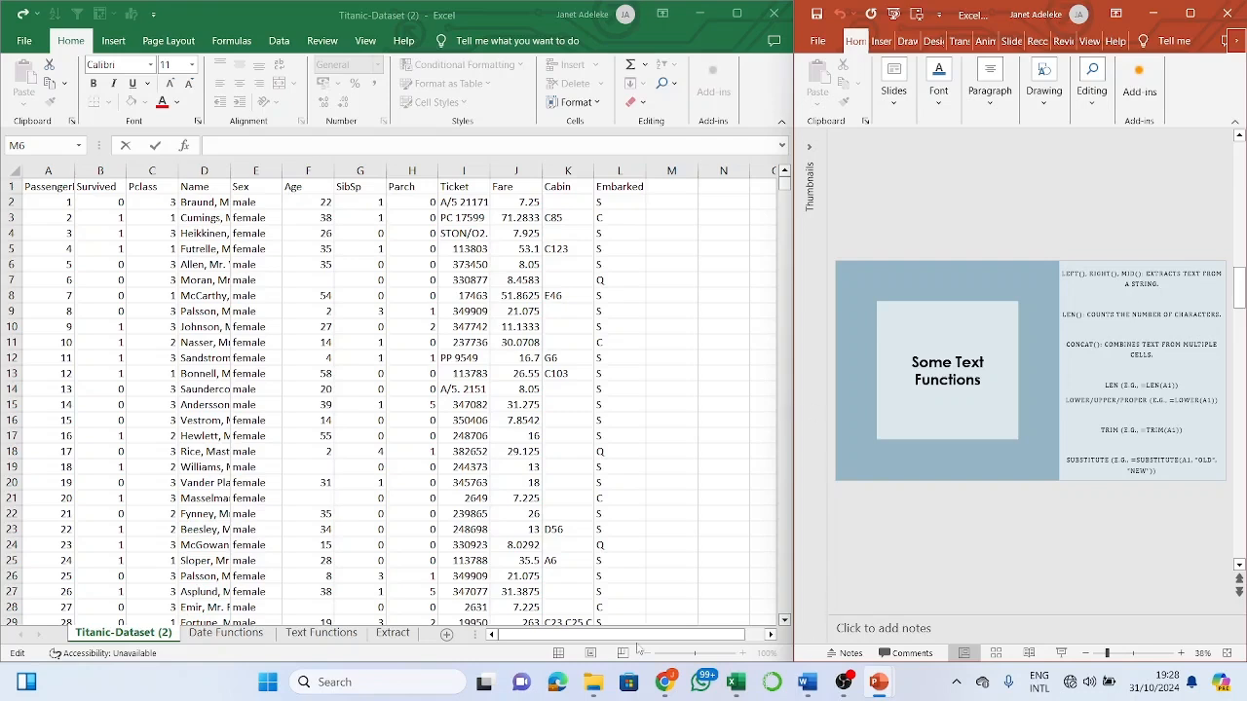
left_click(411, 631)
left_click(402, 635)
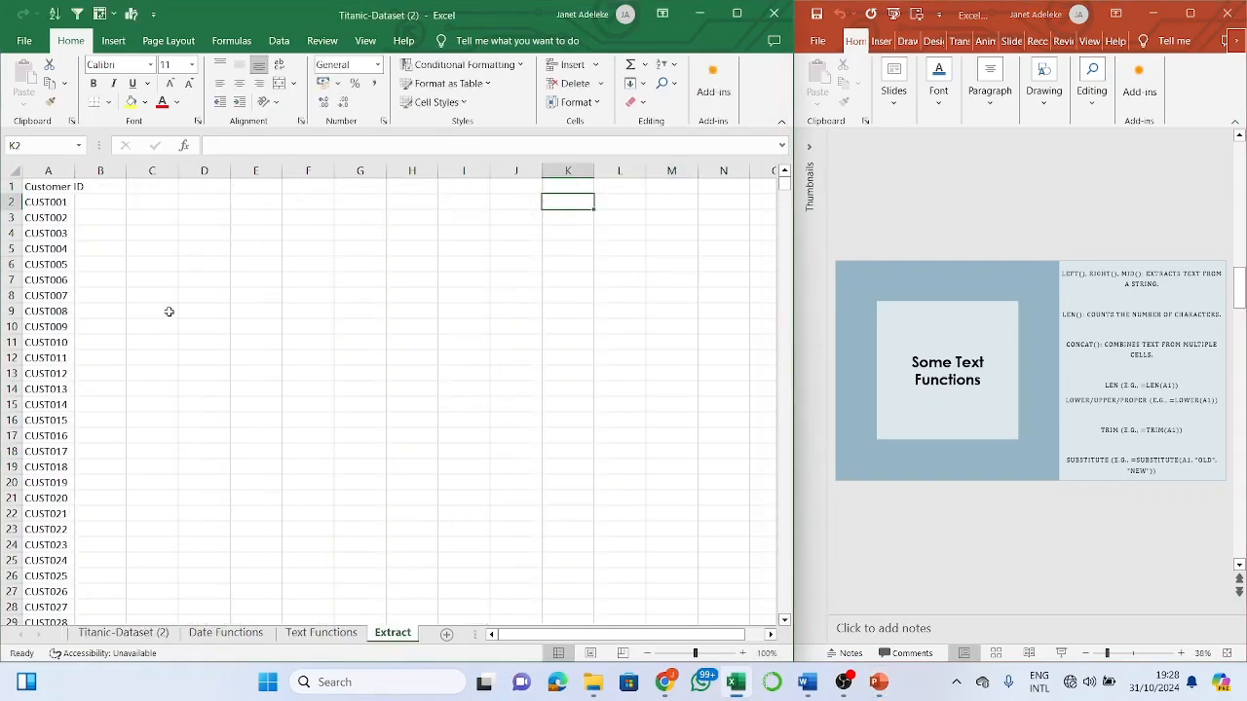
left_click(61, 189)
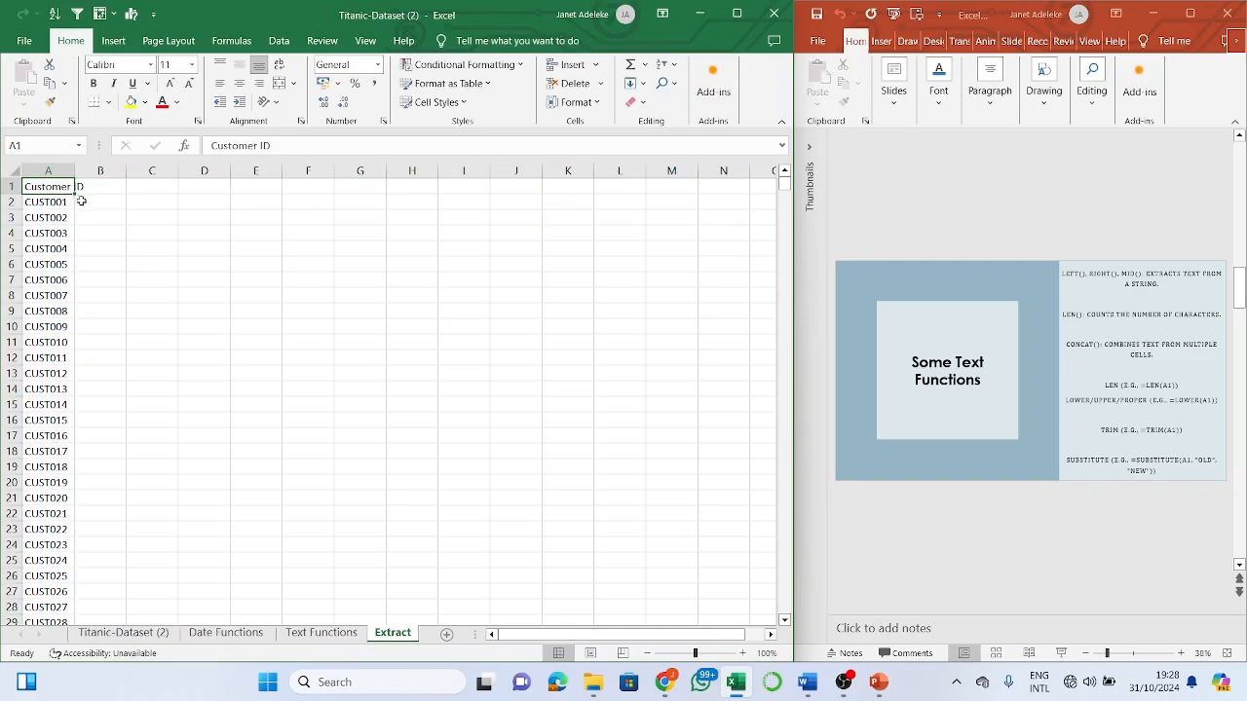
left_click(82, 201)
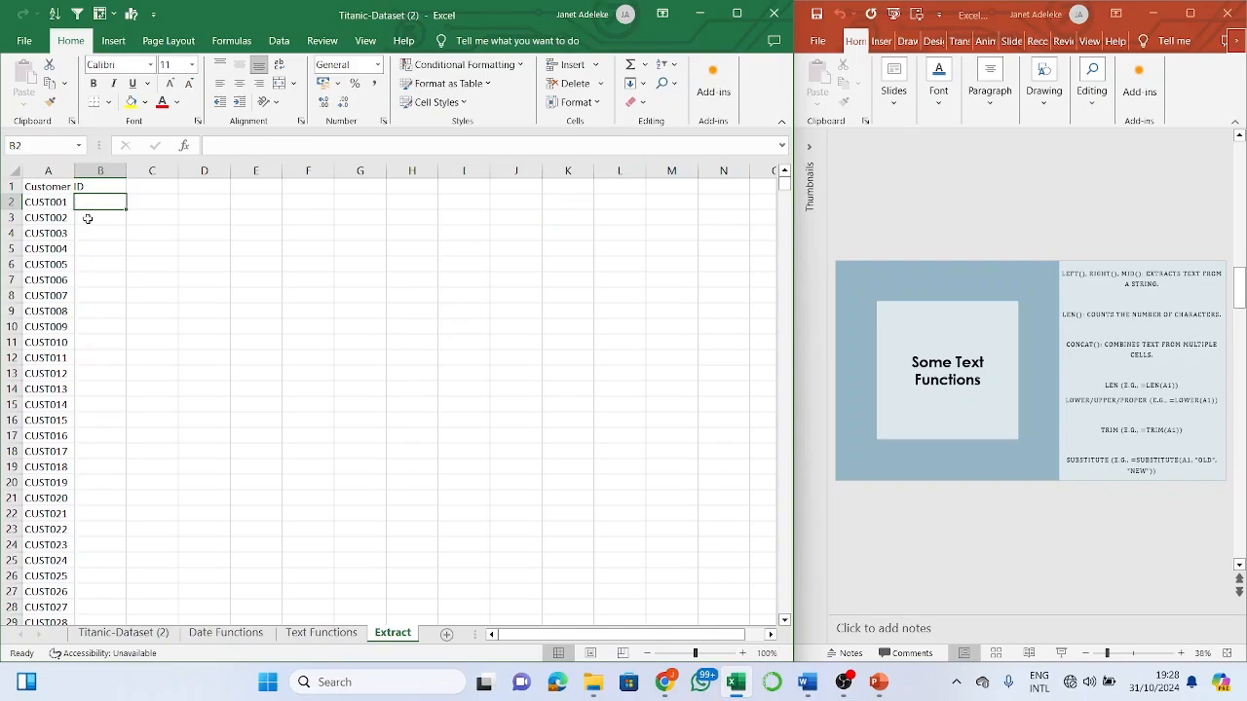
scroll(87, 218, "down", 20)
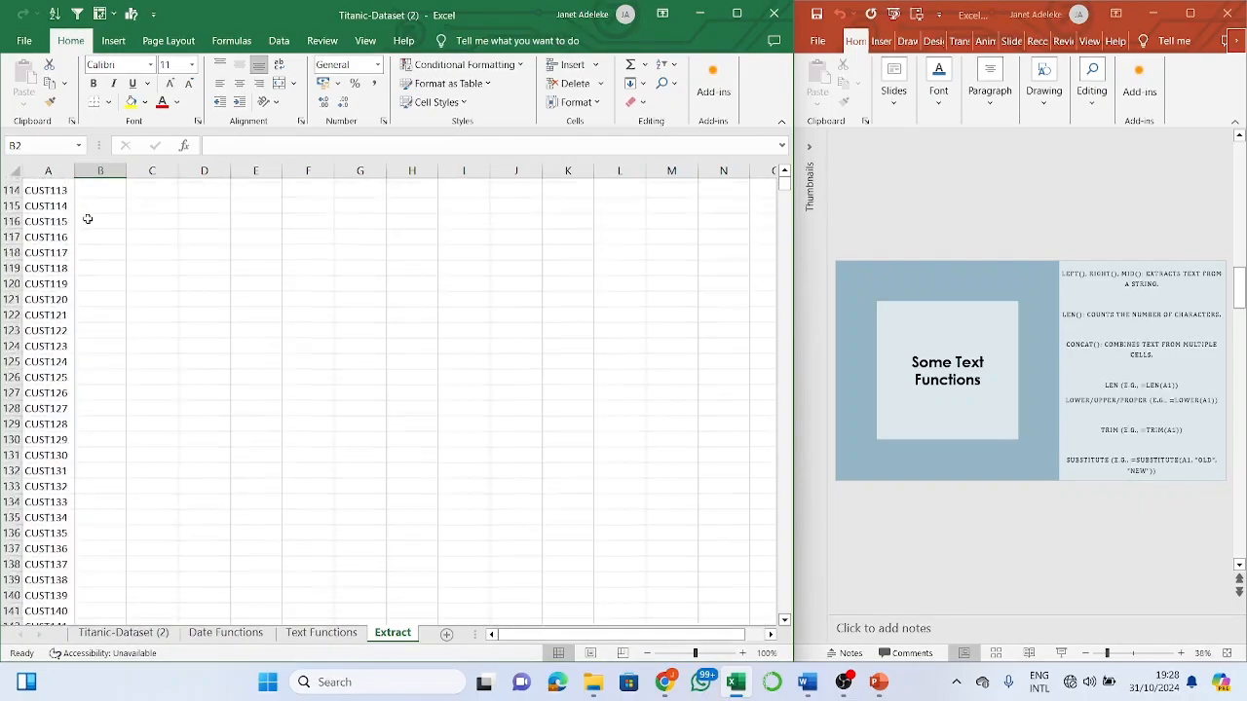
scroll(86, 218, "up", 19)
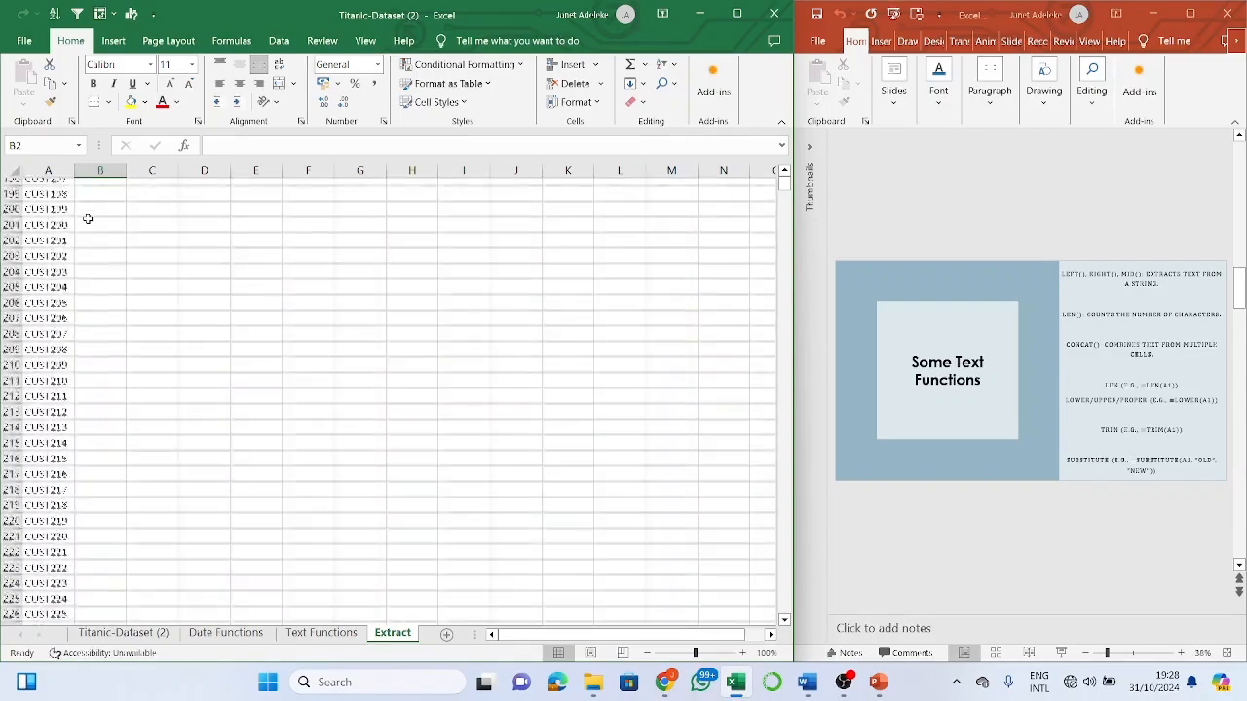
scroll(87, 218, "up", 20)
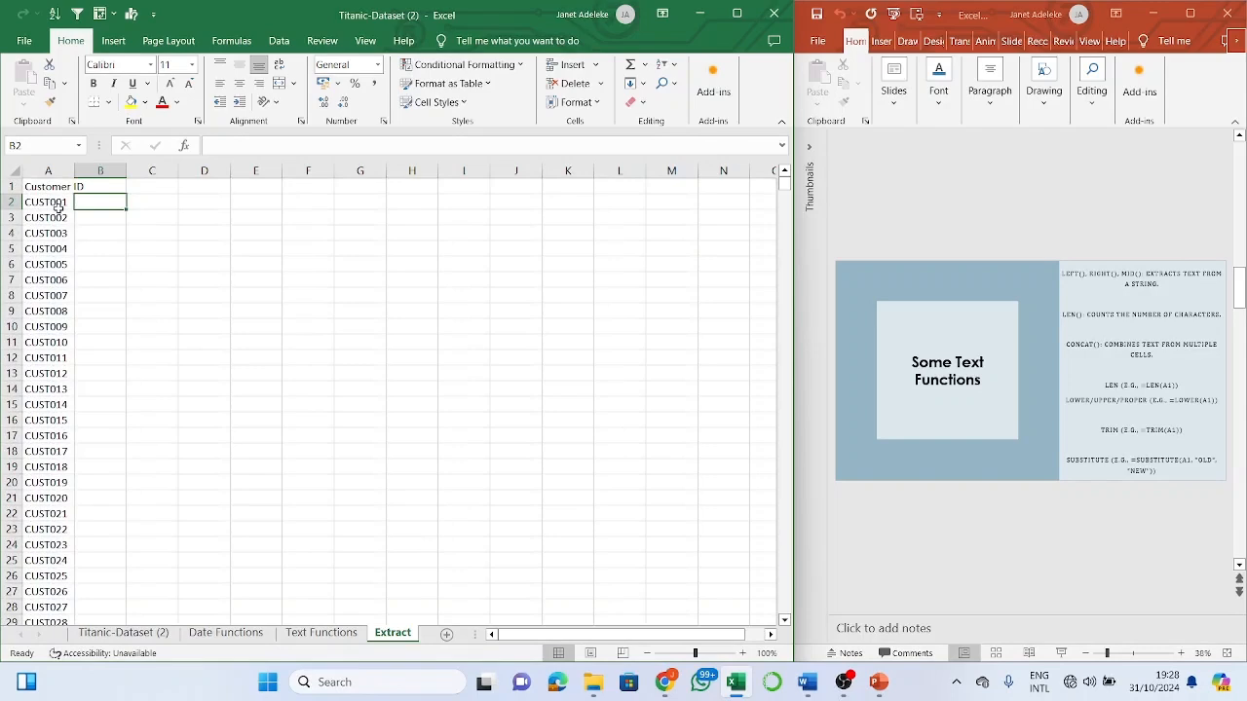
left_click(59, 204)
left_click(113, 204)
left_click(64, 207)
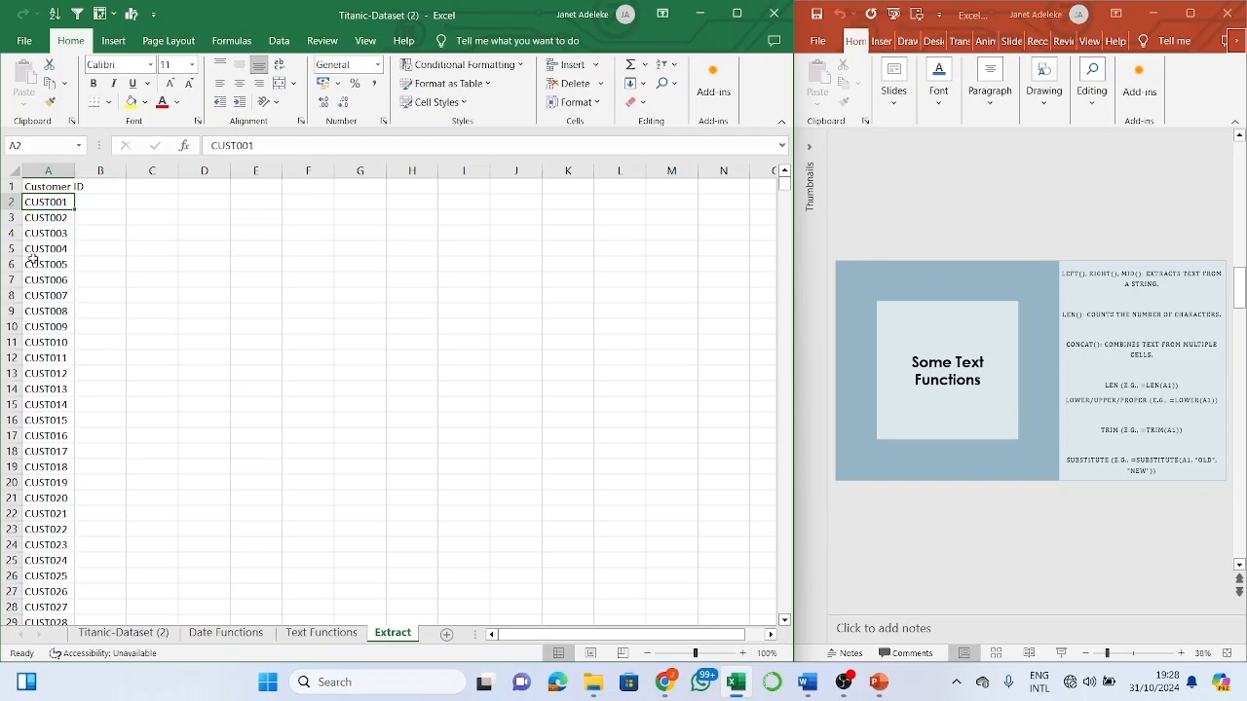
left_click(86, 201)
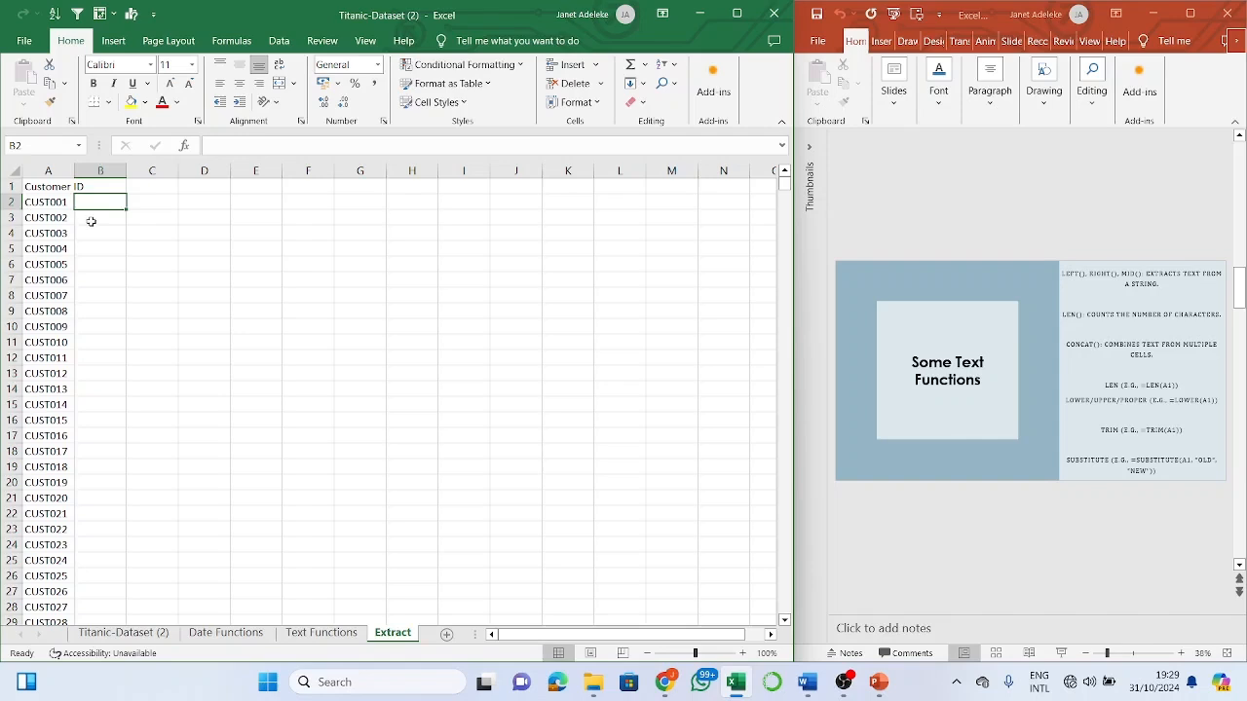
- Enter =LEFT(A2,4) in B2 to extract the first four characters of the customer ID
type("=")
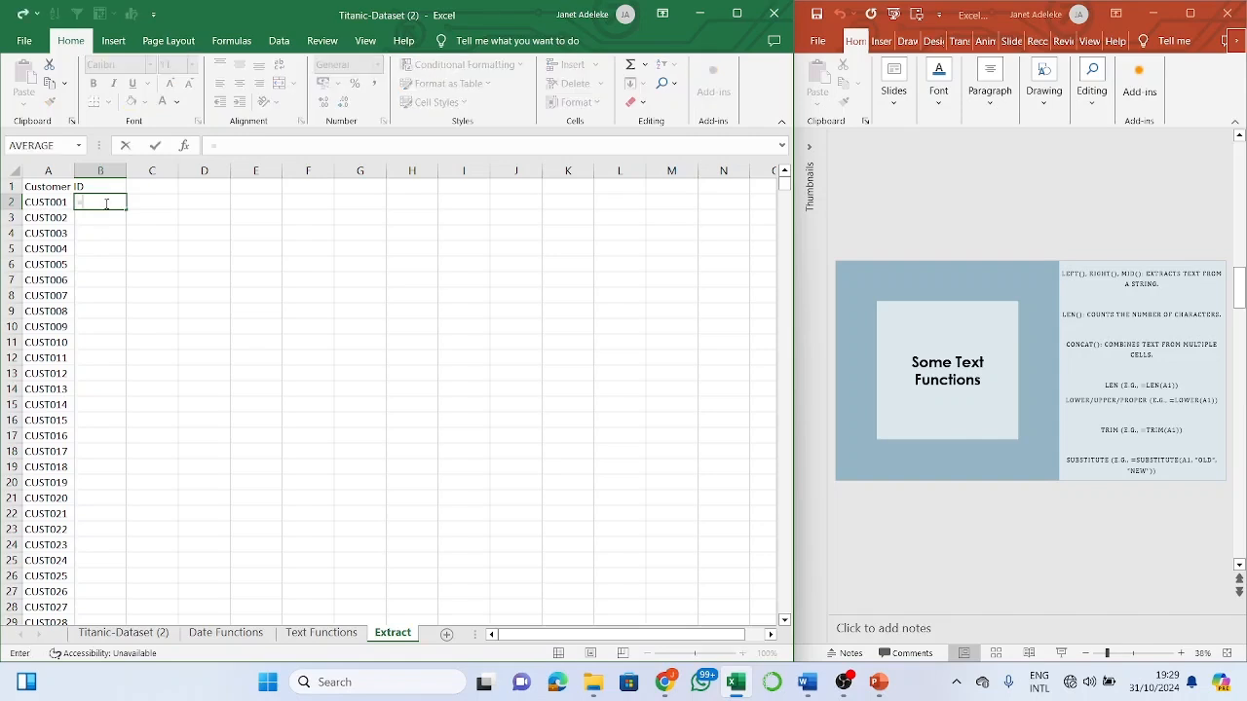
type("left")
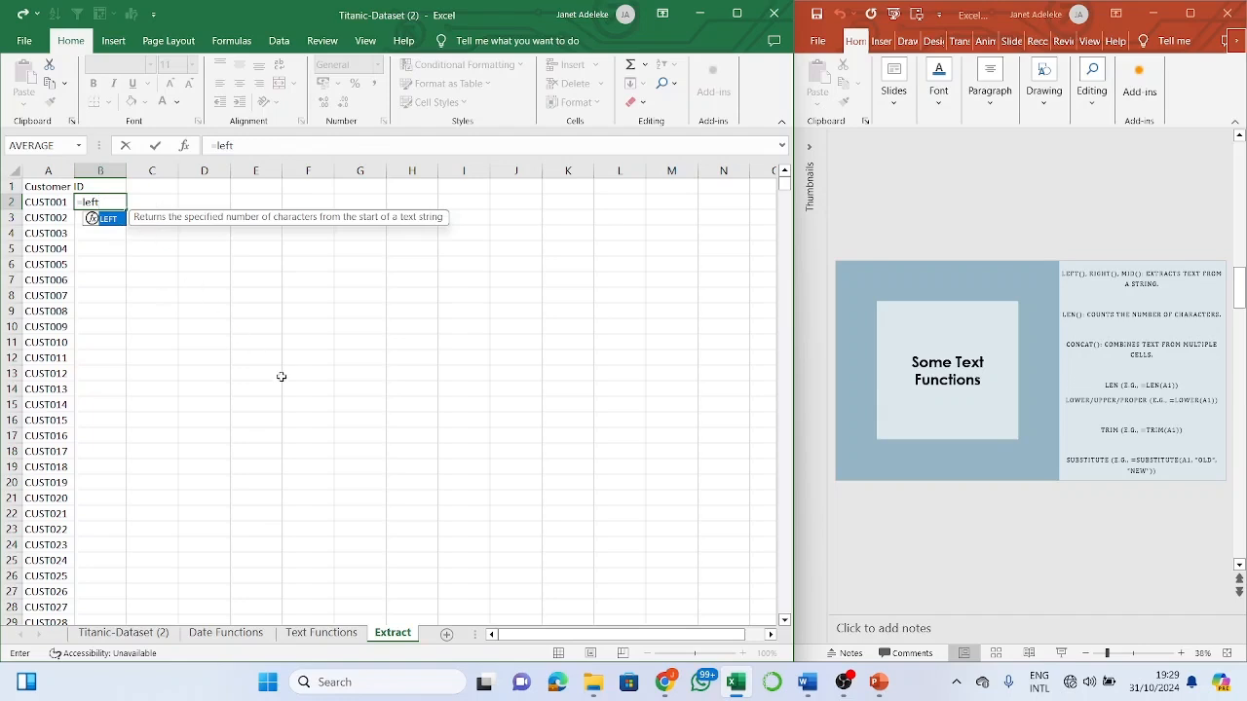
type("(")
key("BackSpace")
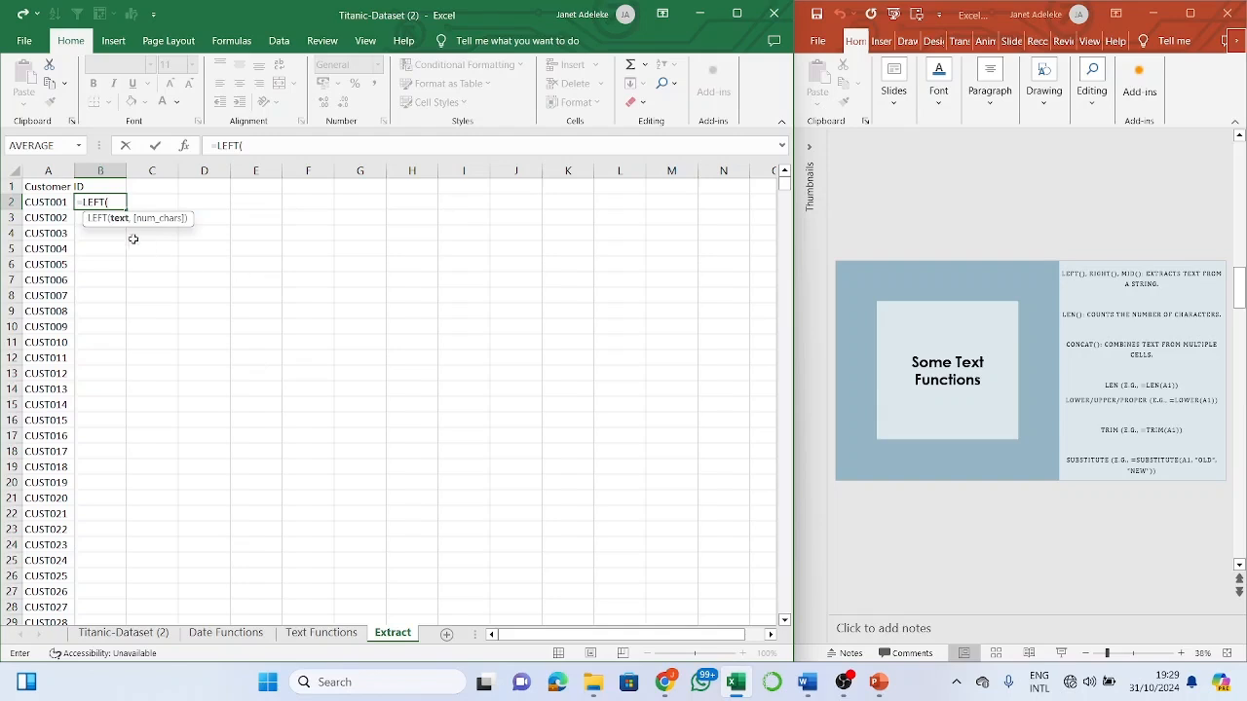
left_click(50, 199)
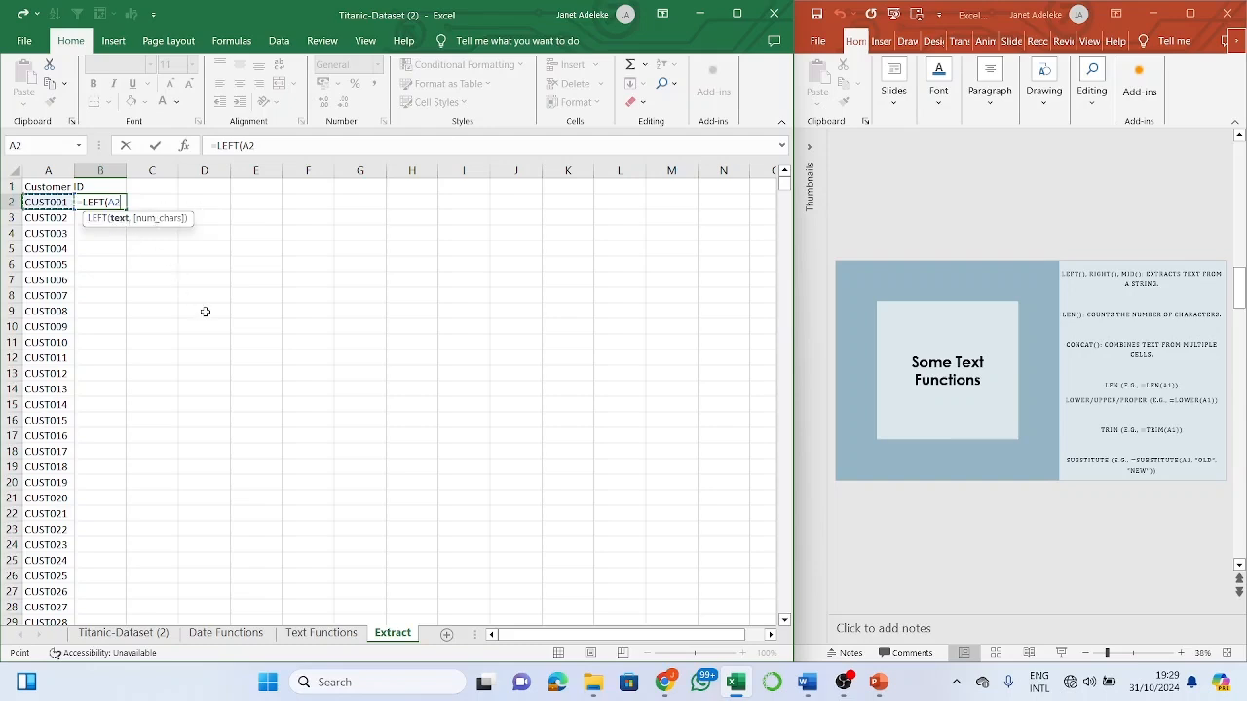
type(",")
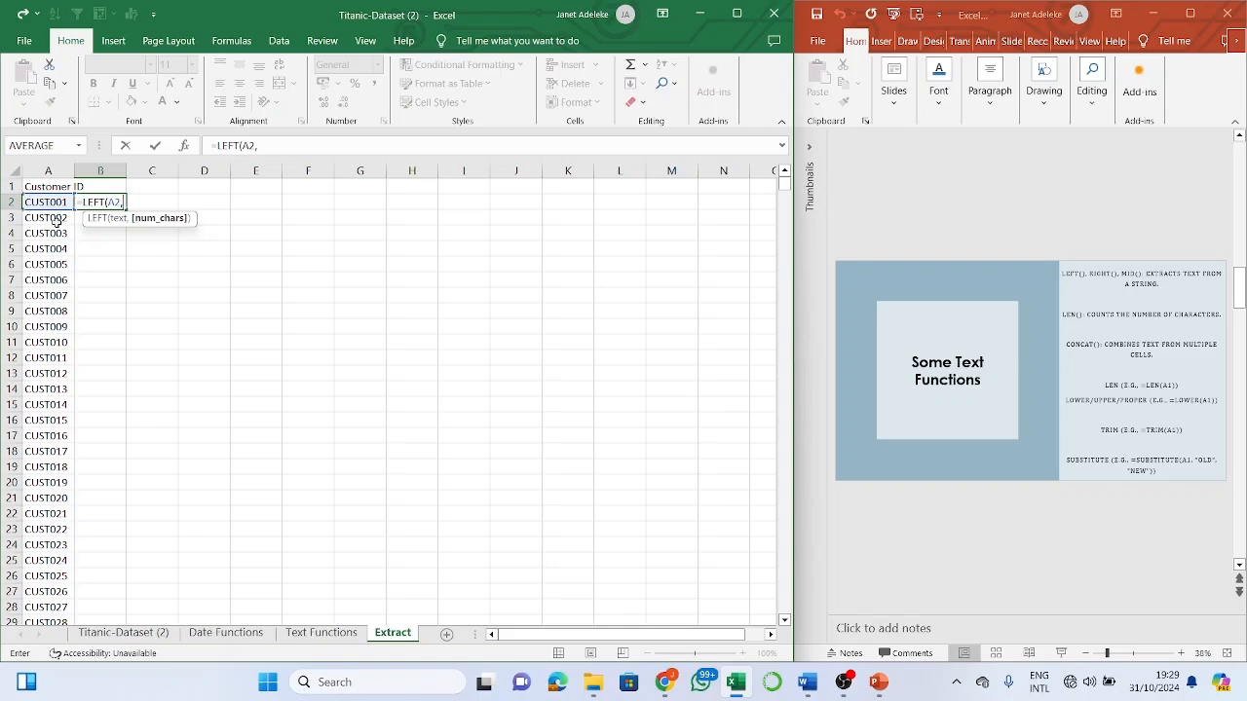
type("4)")
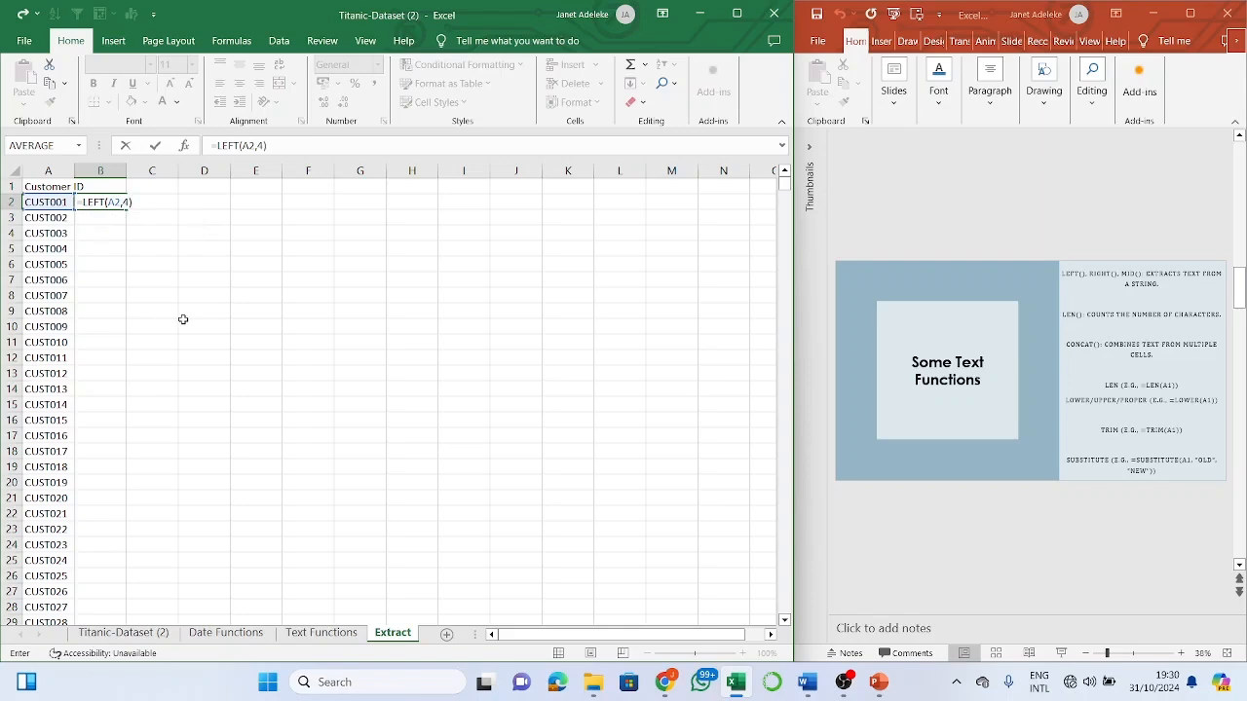
key("Return")
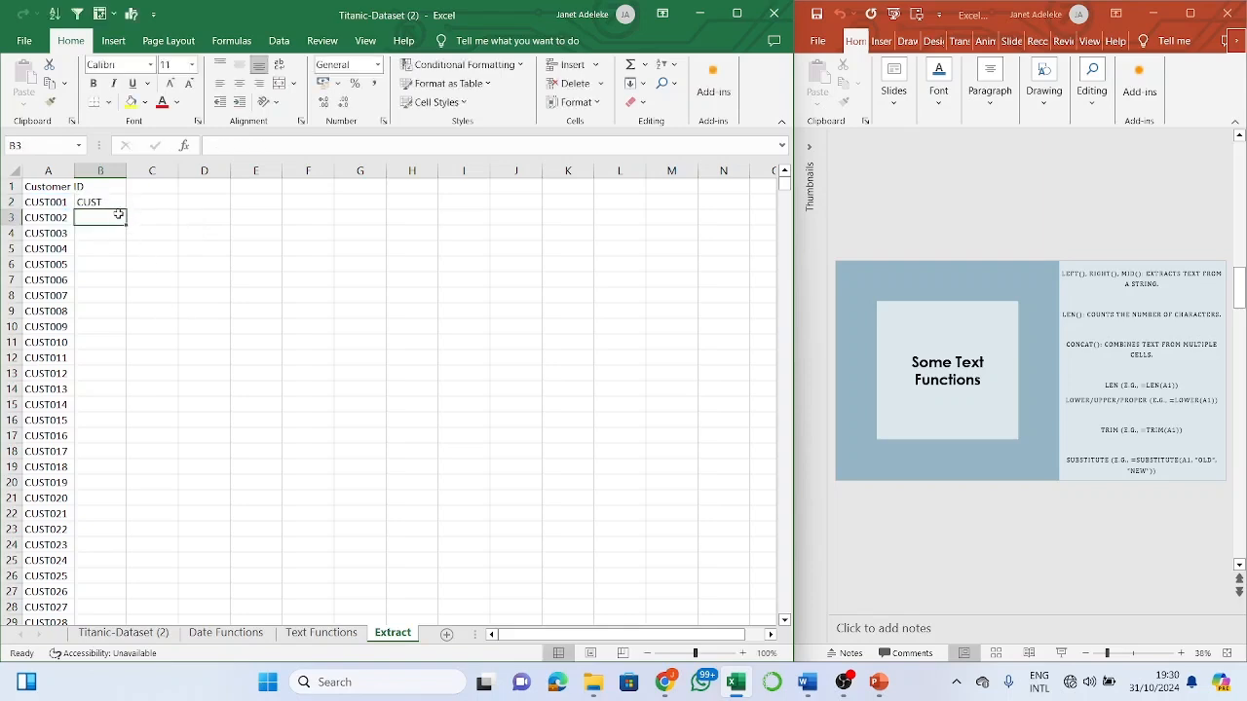
- Fill B2's LEFT formula down column B so every row shows CUST
left_click(118, 201)
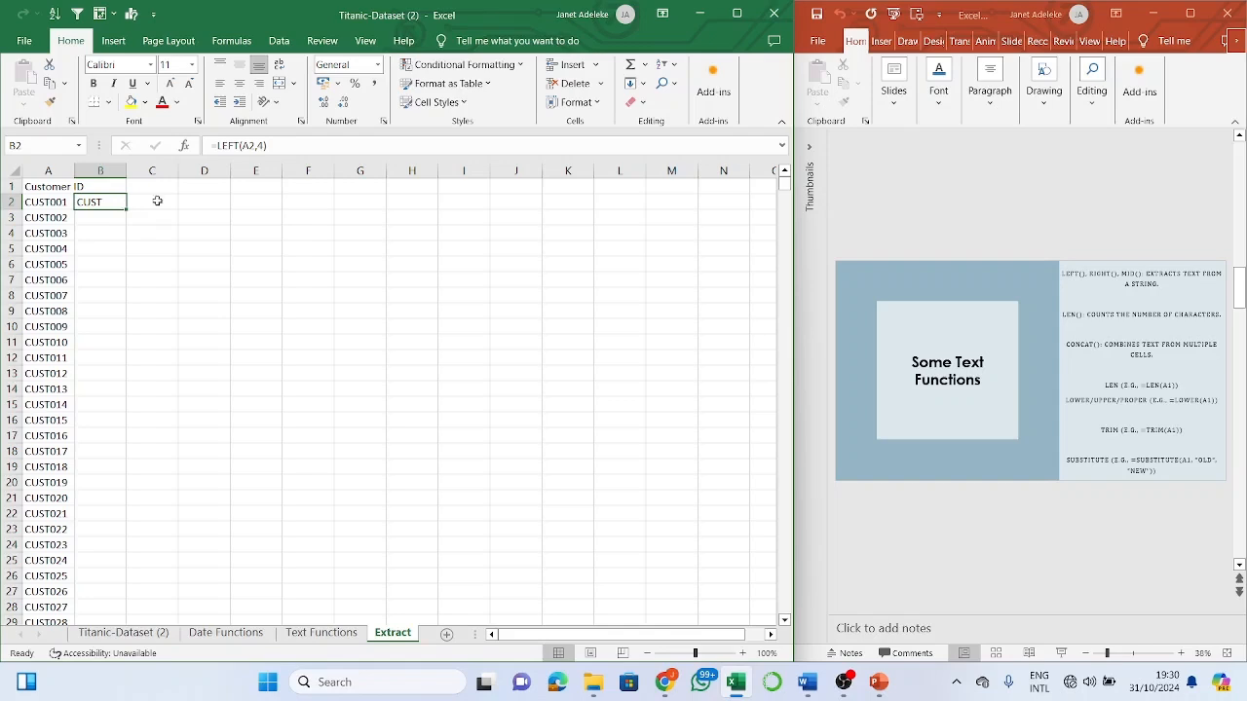
left_click(157, 200)
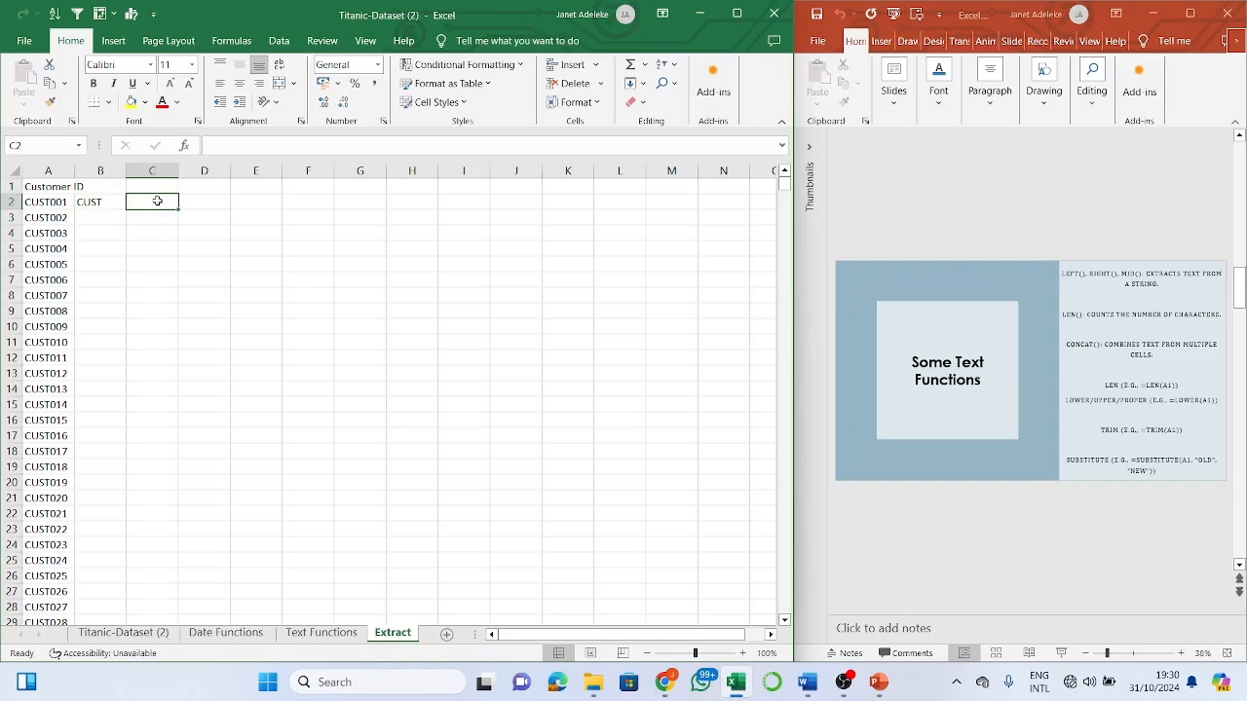
left_click(114, 201)
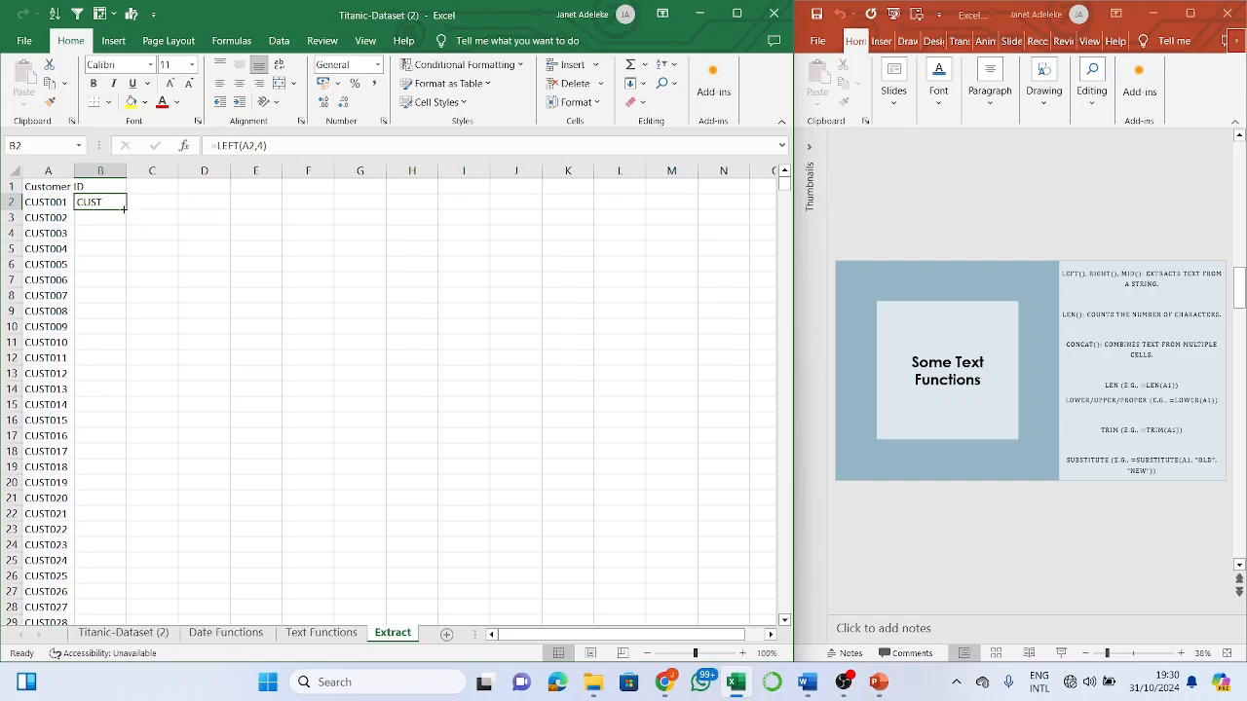
double_click(126, 208)
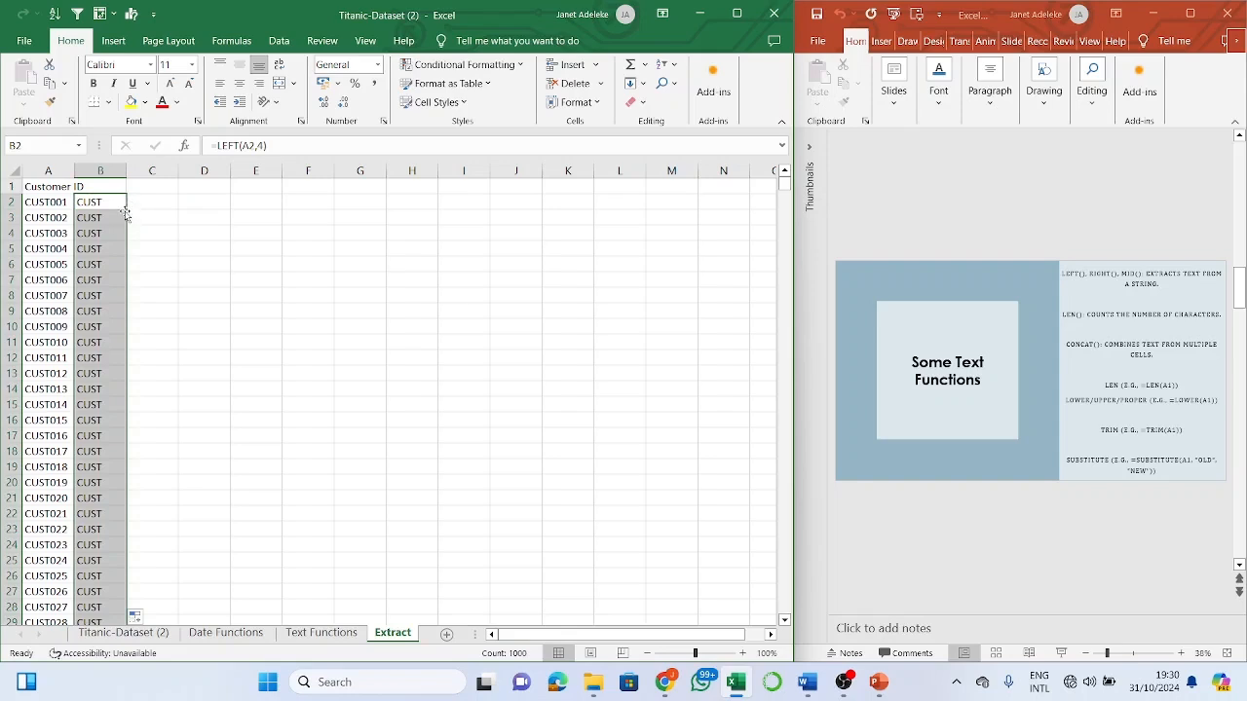
scroll(96, 369, "down", 10)
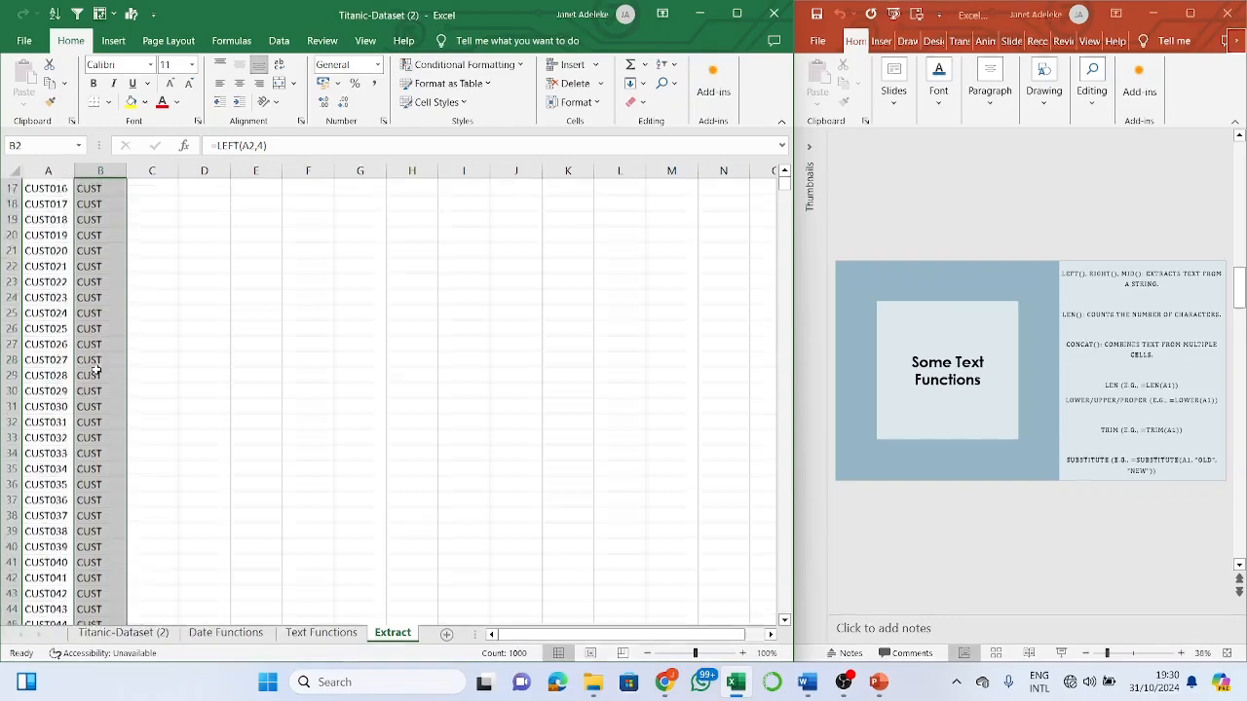
scroll(97, 369, "up", 10)
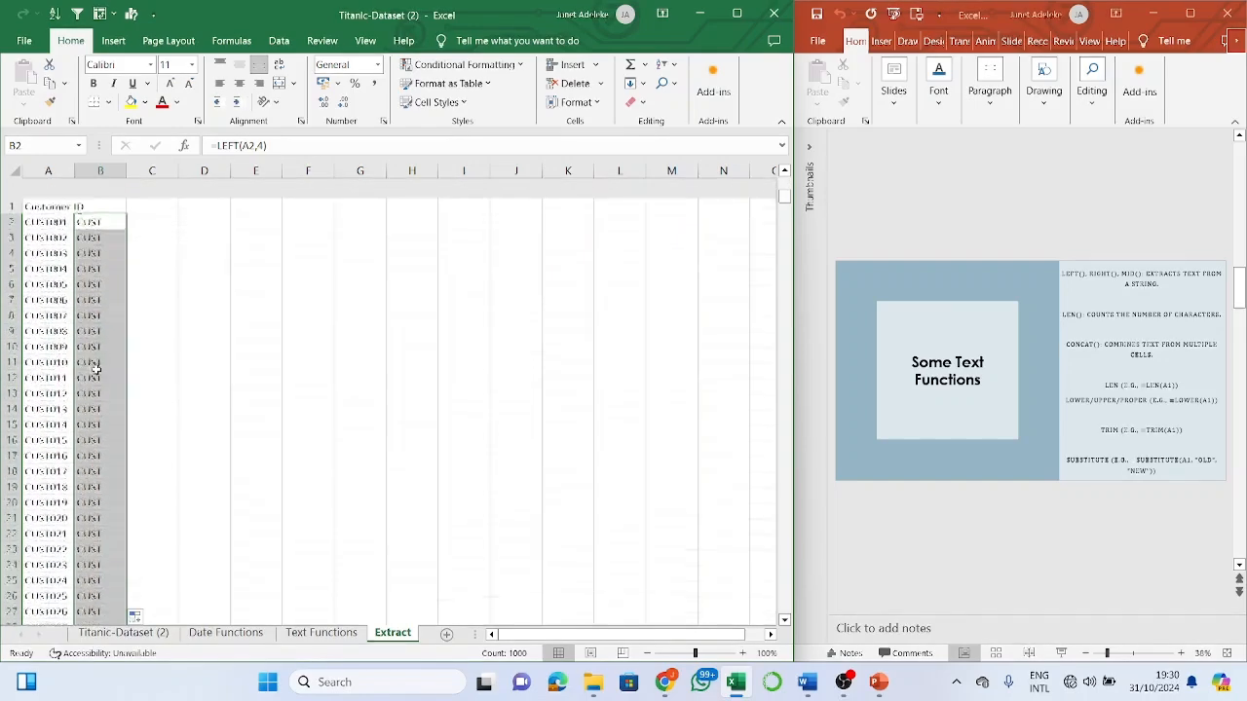
- Enter =RIGHT(A2,3) in C2 to get the customer ID's last three digits
left_click(148, 198)
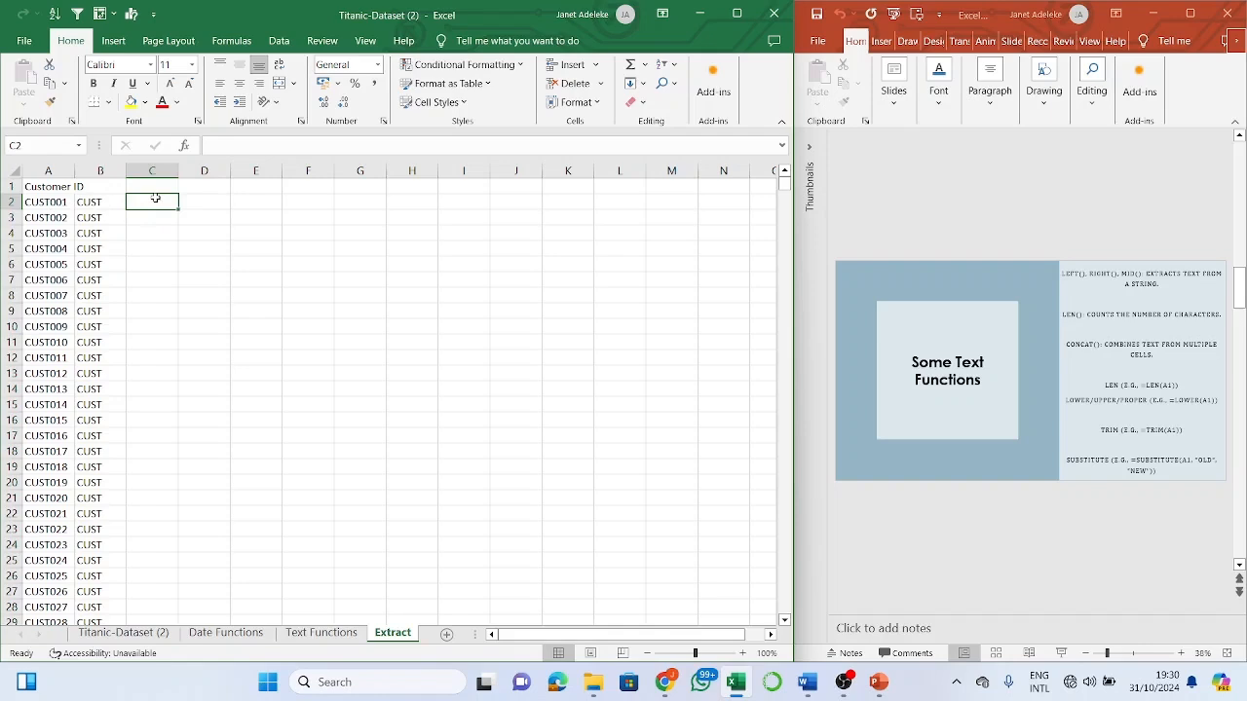
type("=right")
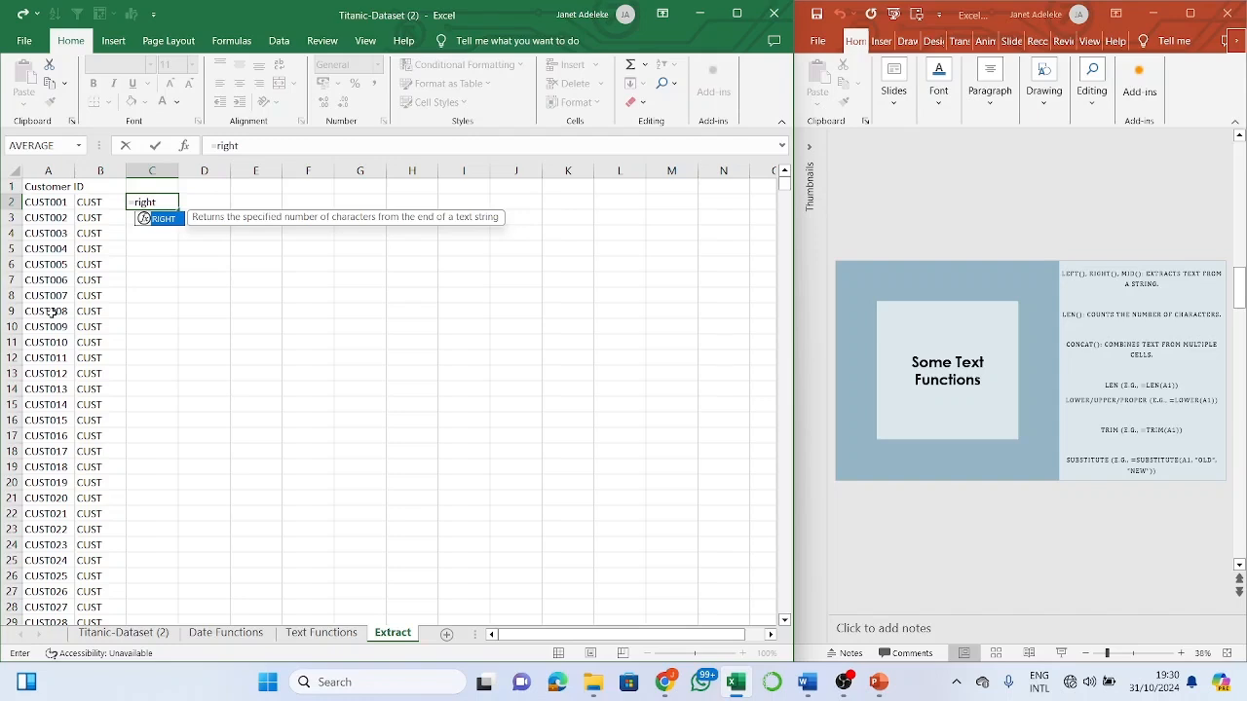
key("Tab")
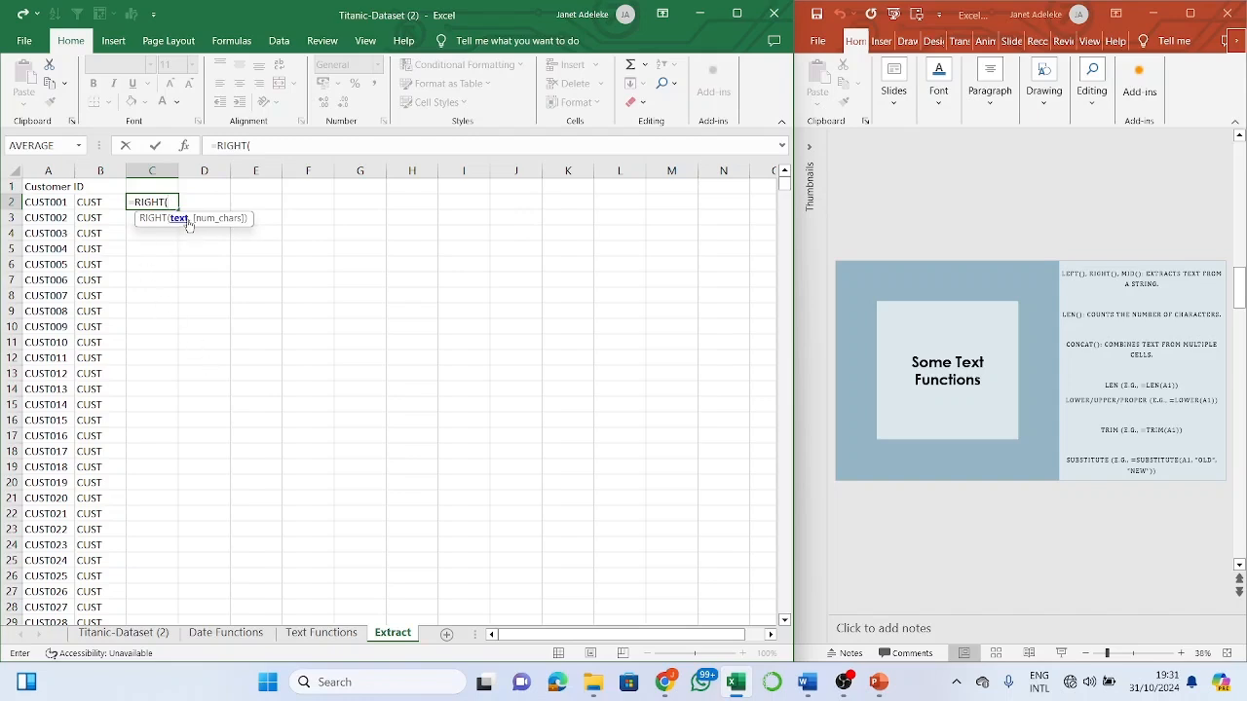
left_click(61, 202)
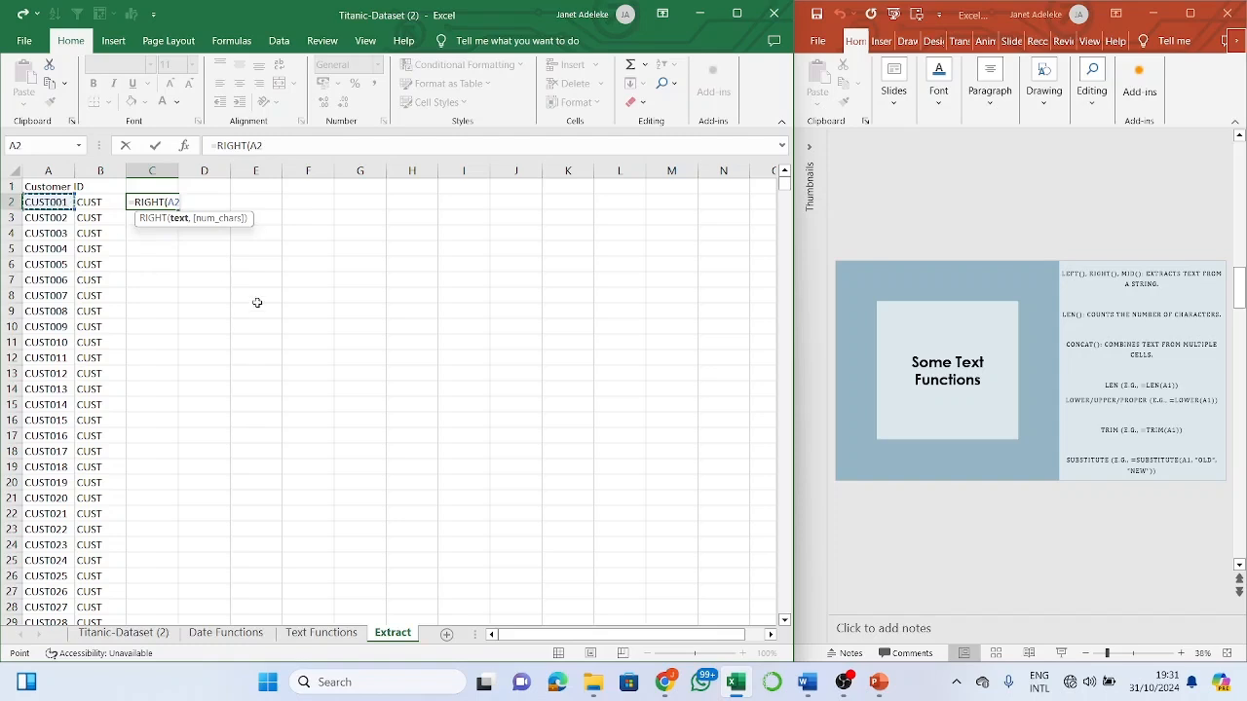
type(",")
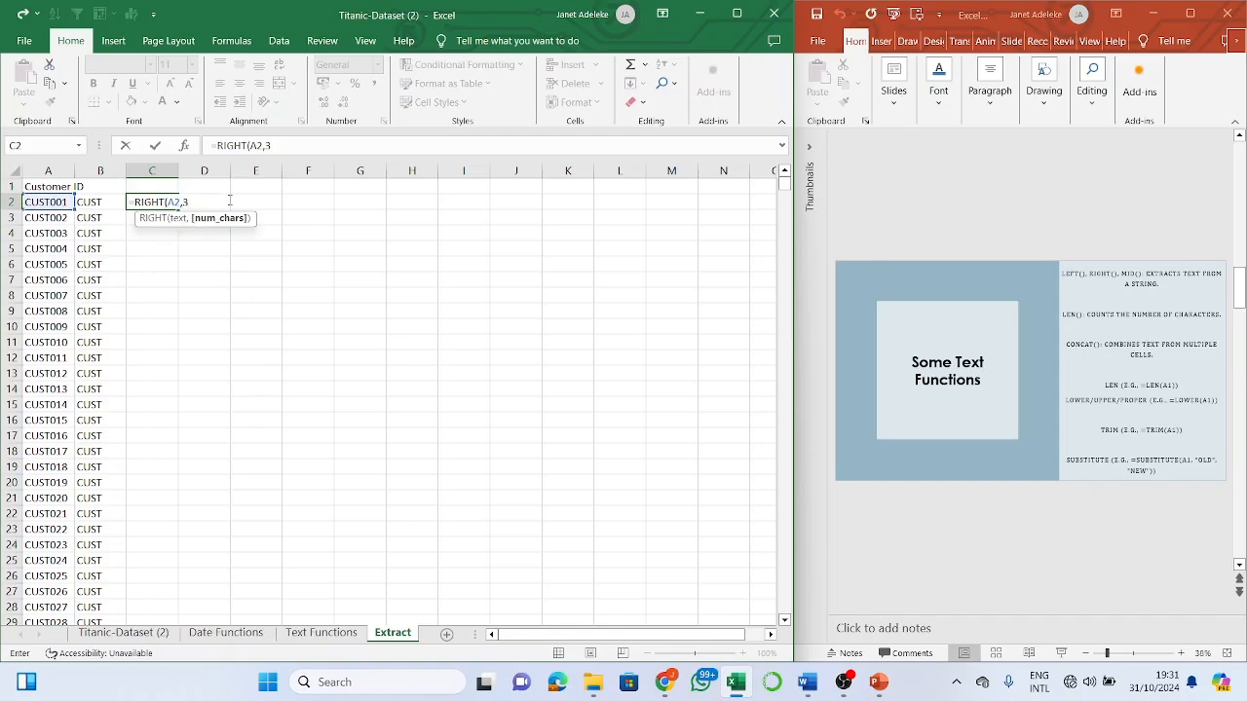
type("3)")
key("Return")
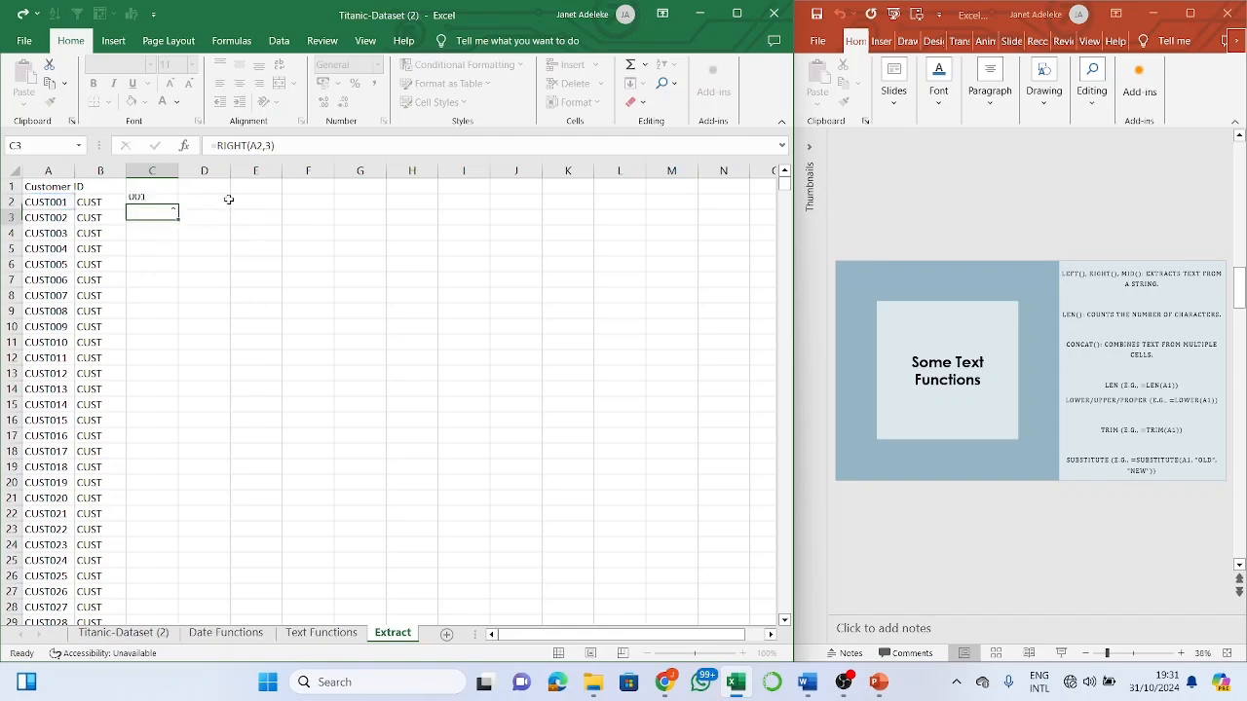
- Fill C2's RIGHT formula down column C, giving 001, 002 and onward
left_click(140, 201)
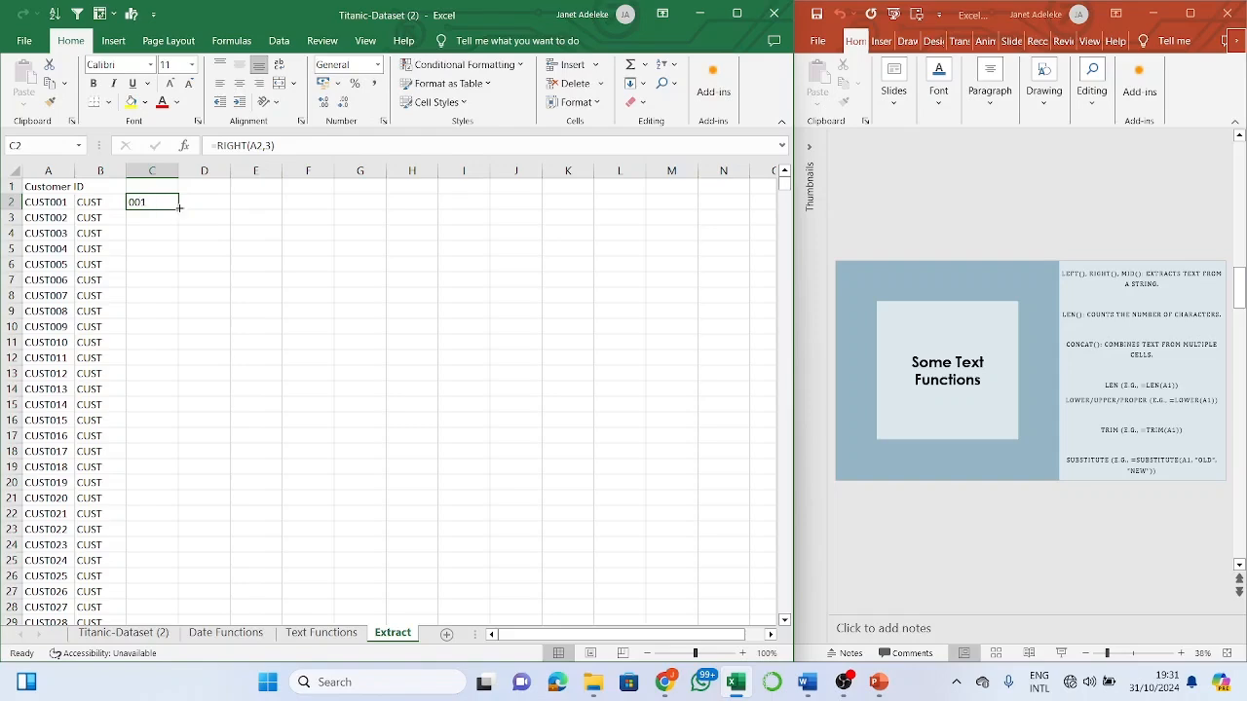
double_click(181, 207)
scroll(137, 458, "down", 13)
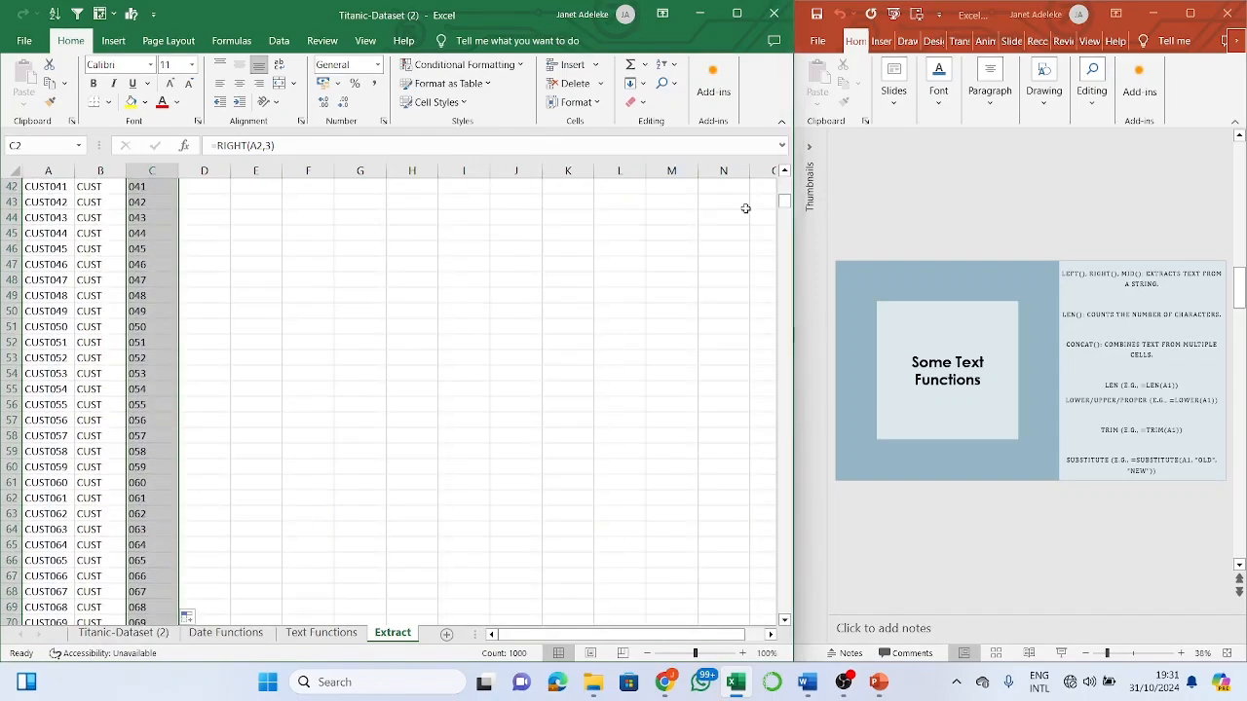
left_click_drag(785, 212, 643, 6)
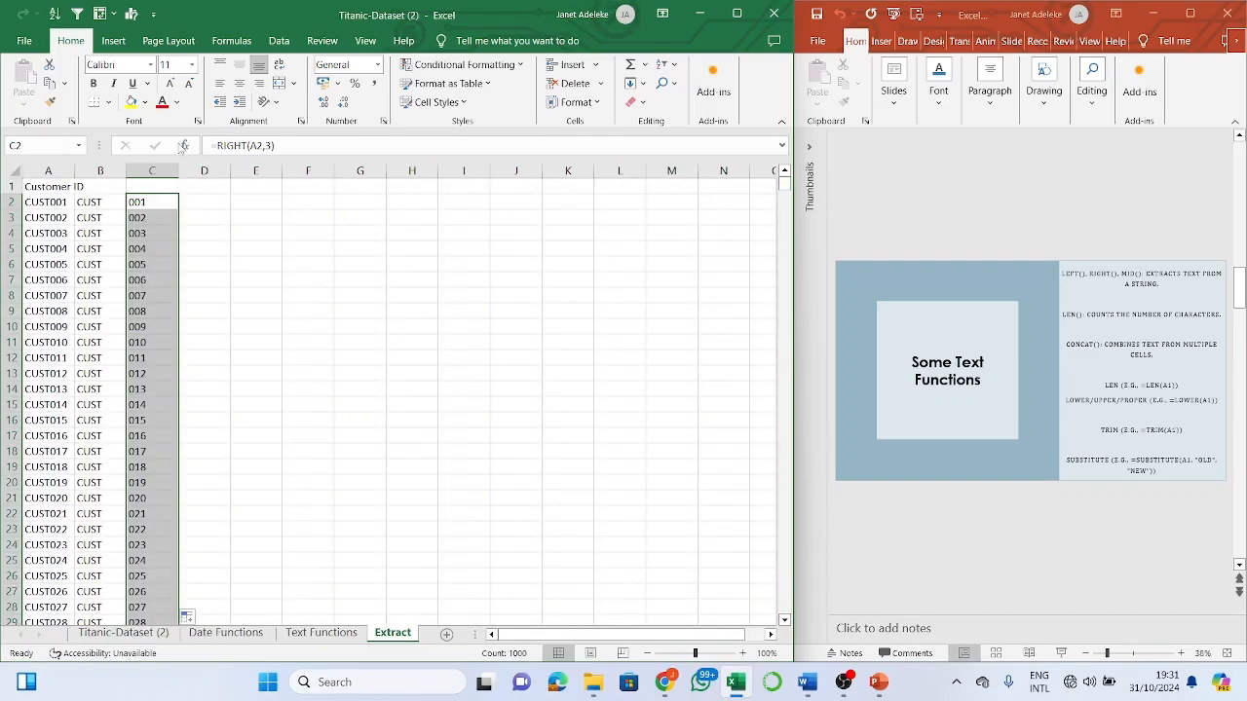
left_click(59, 205)
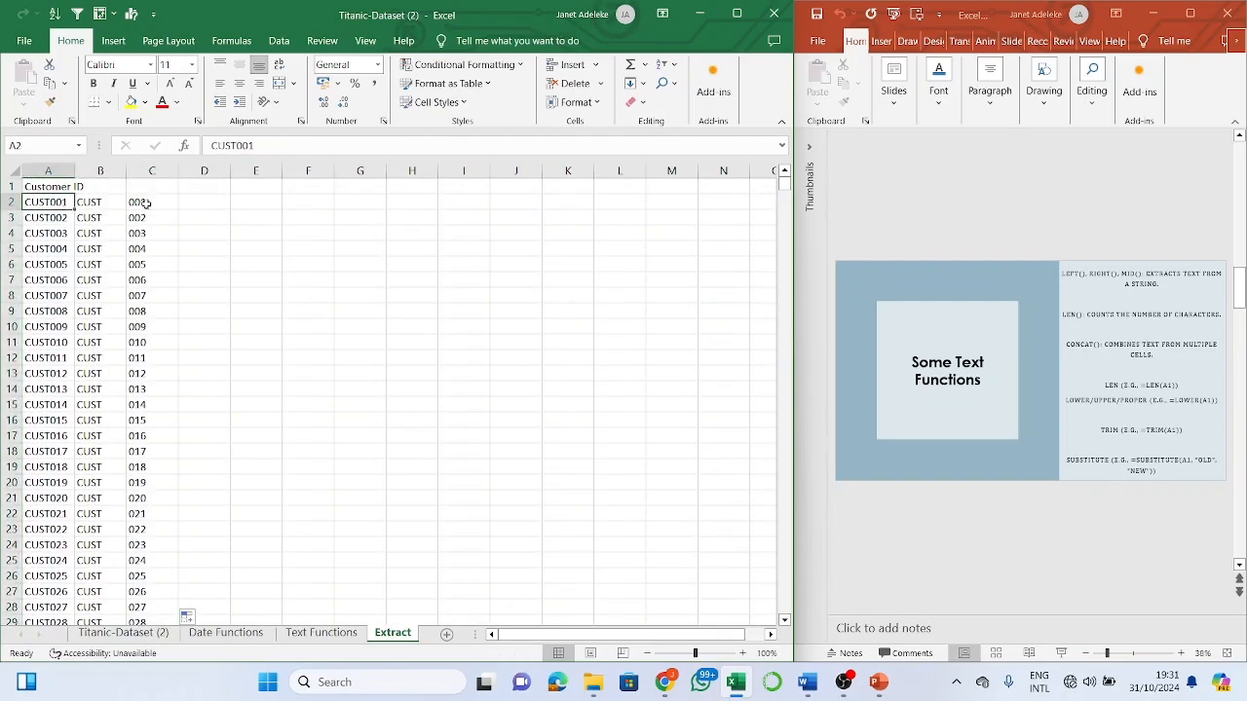
left_click(198, 202)
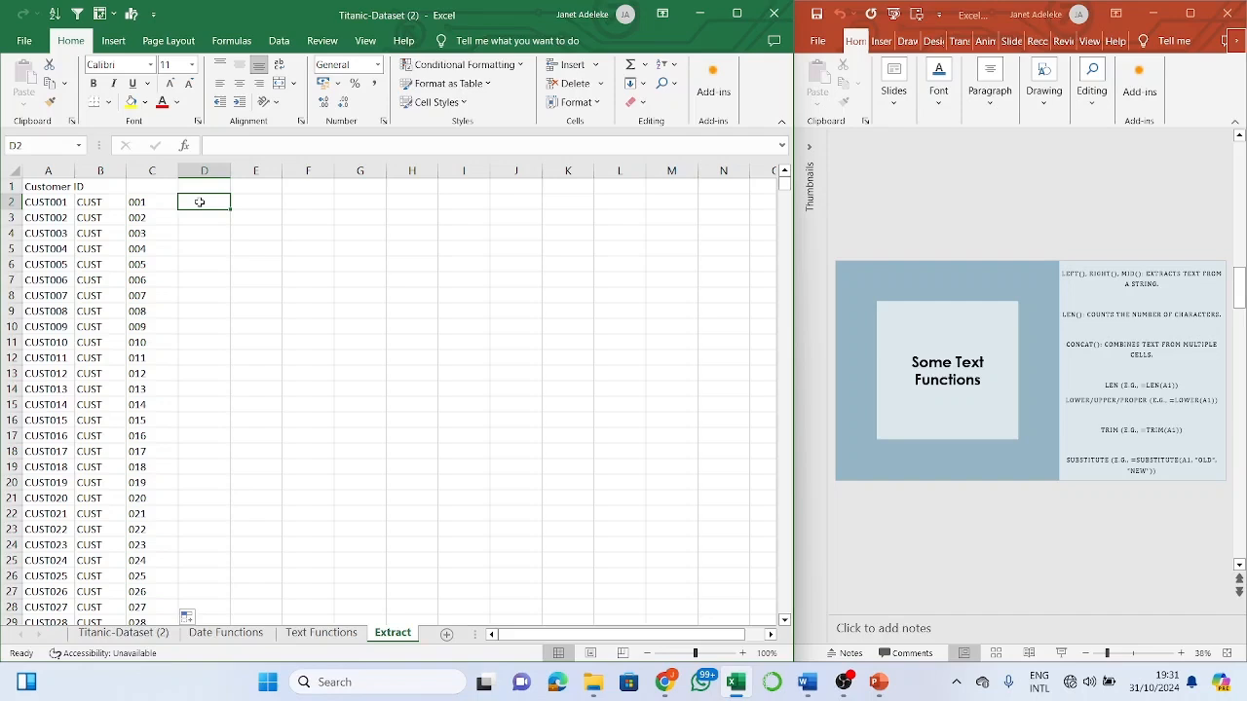
- Enter =MID(A2,3,4) in D2 to take four characters from the third onward
type("=")
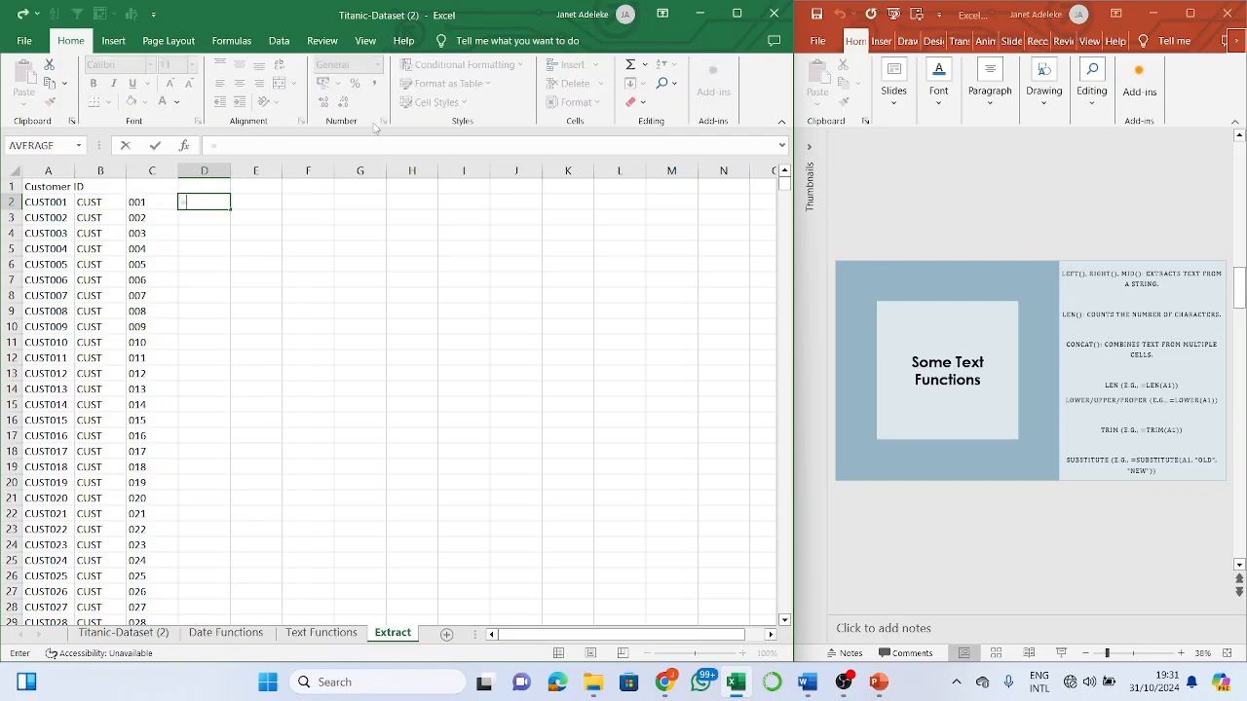
type("mid")
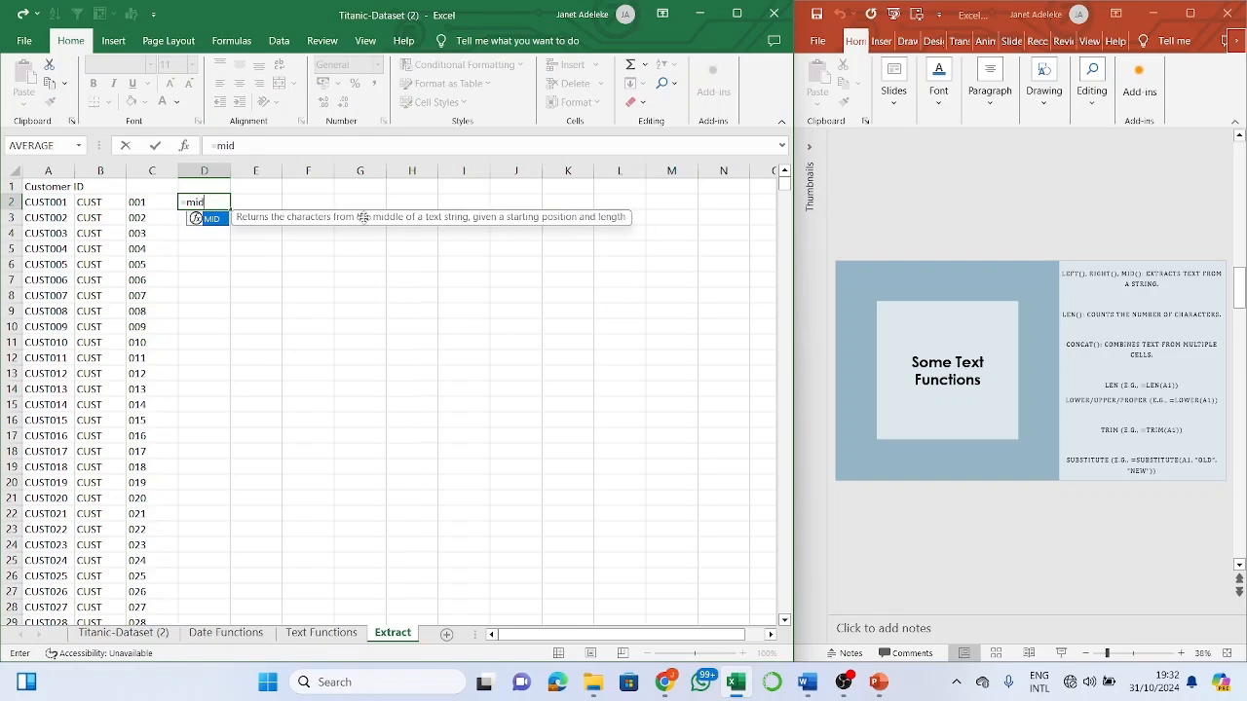
key("Tab")
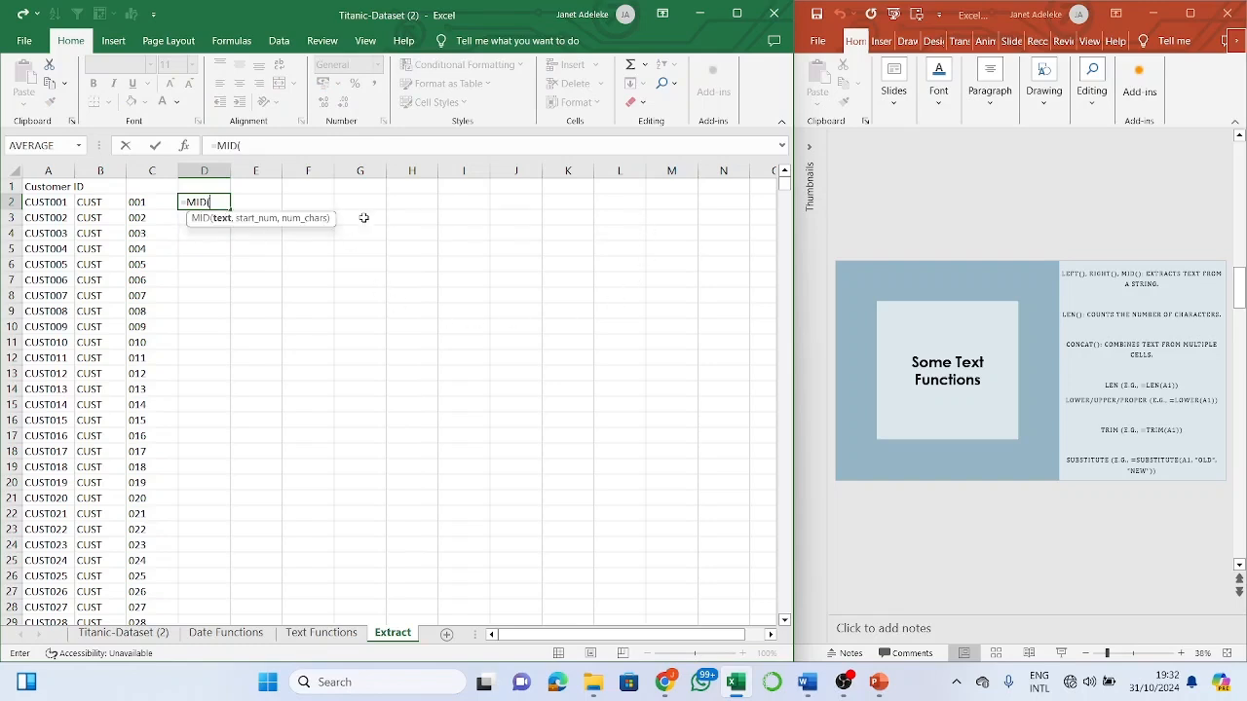
left_click(44, 202)
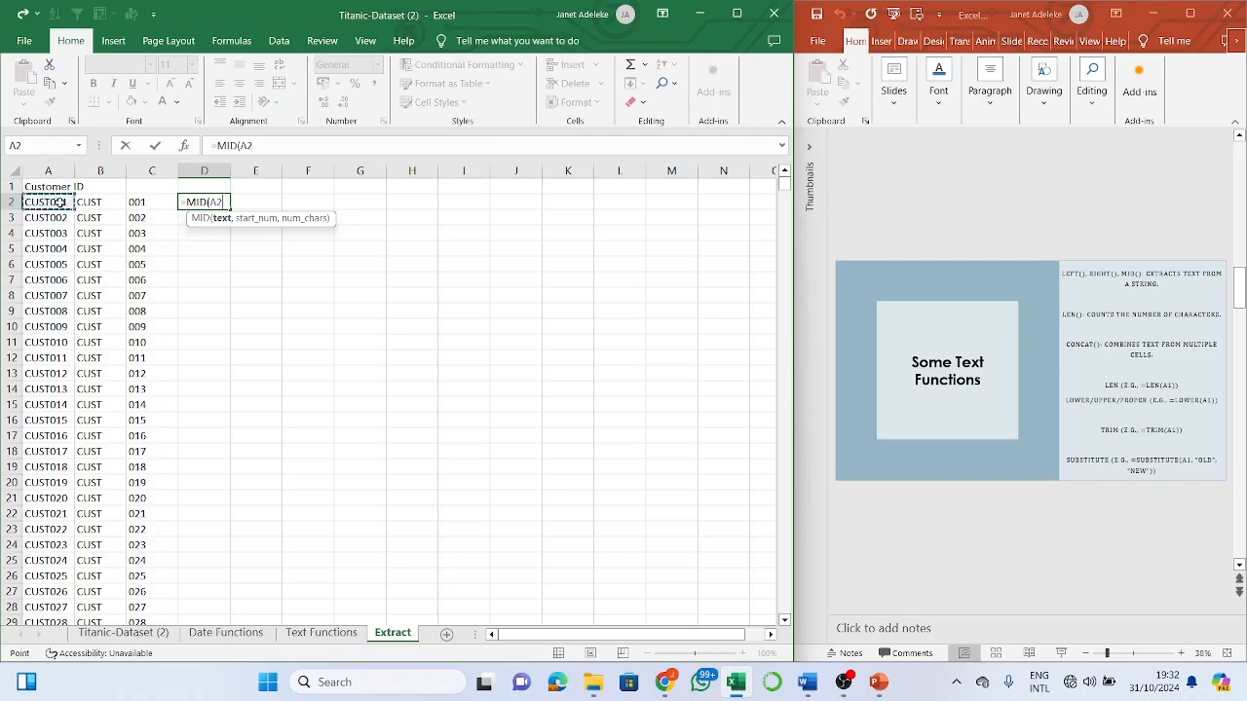
type(",3")
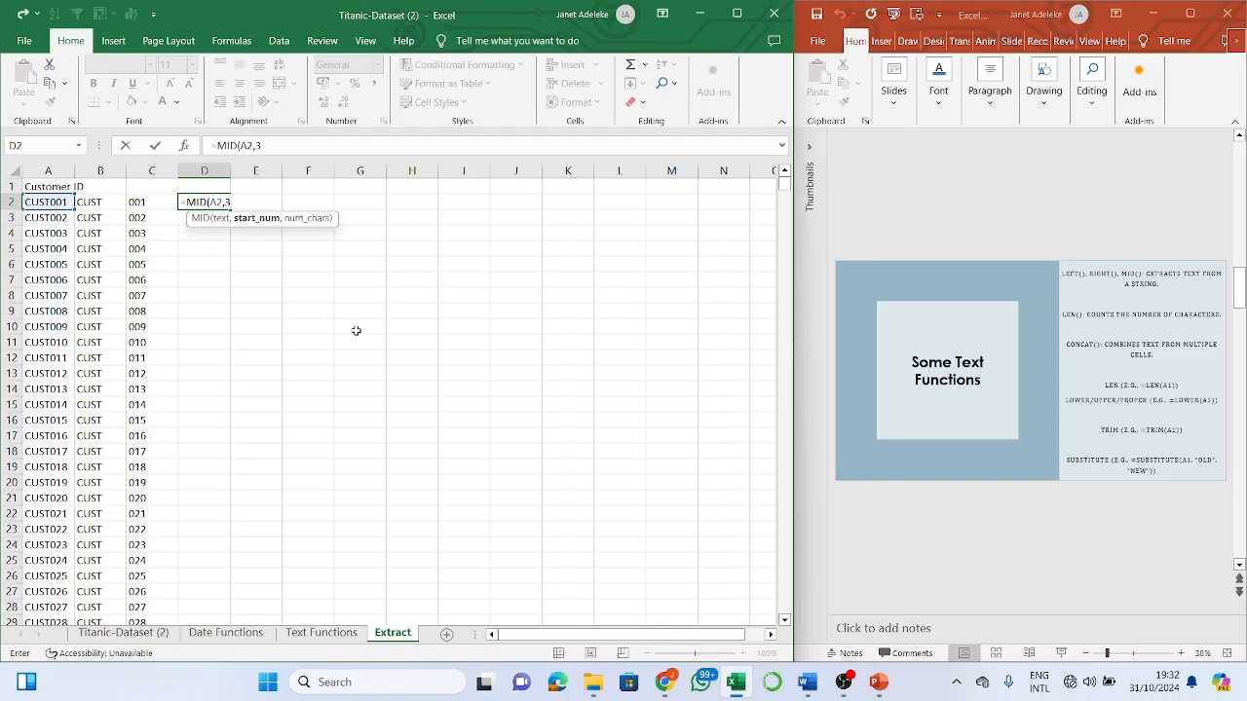
type(",4")
key("Return")
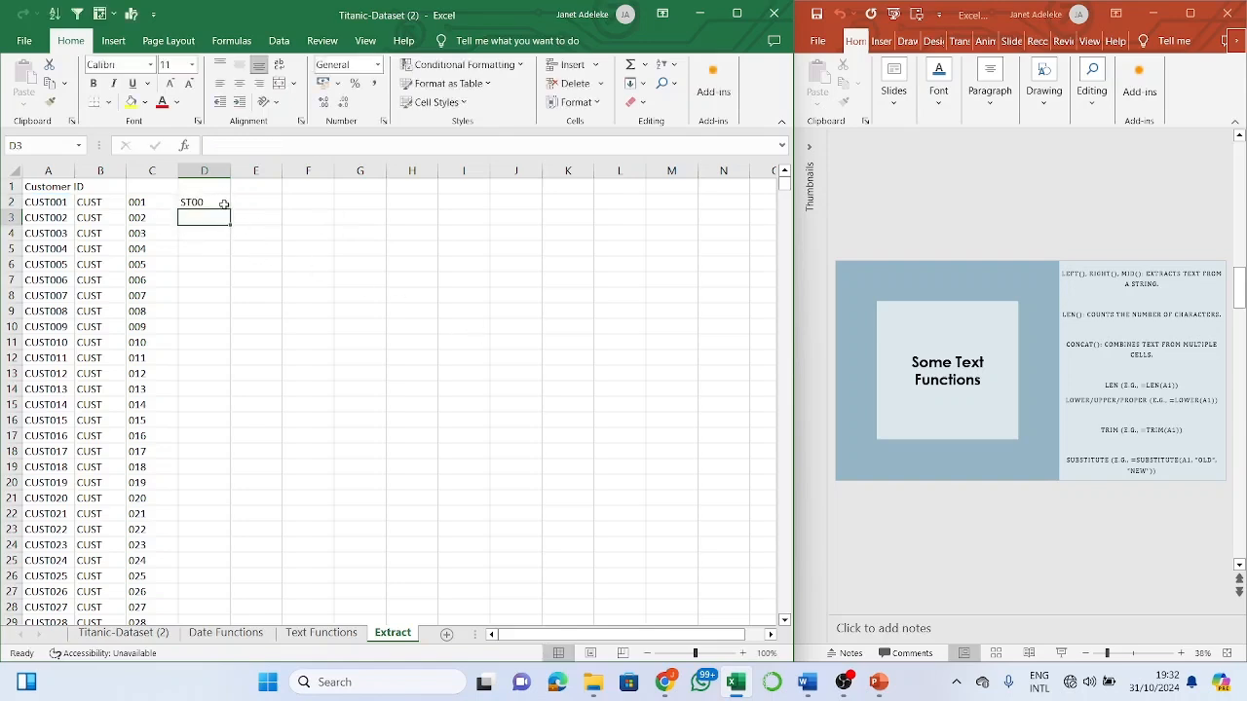
- Fill the MID formula down column D and spot-check results like ST00, ST01 in D9 and D17
left_click(224, 204)
double_click(230, 207)
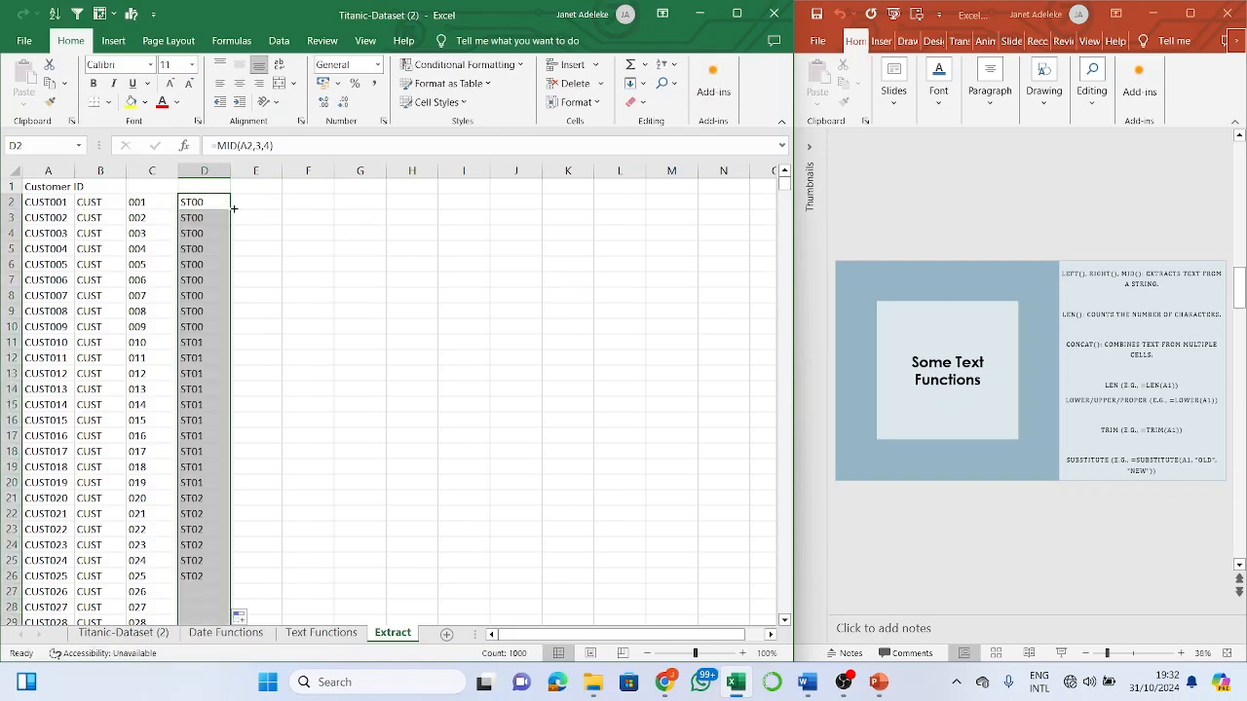
left_click(188, 310)
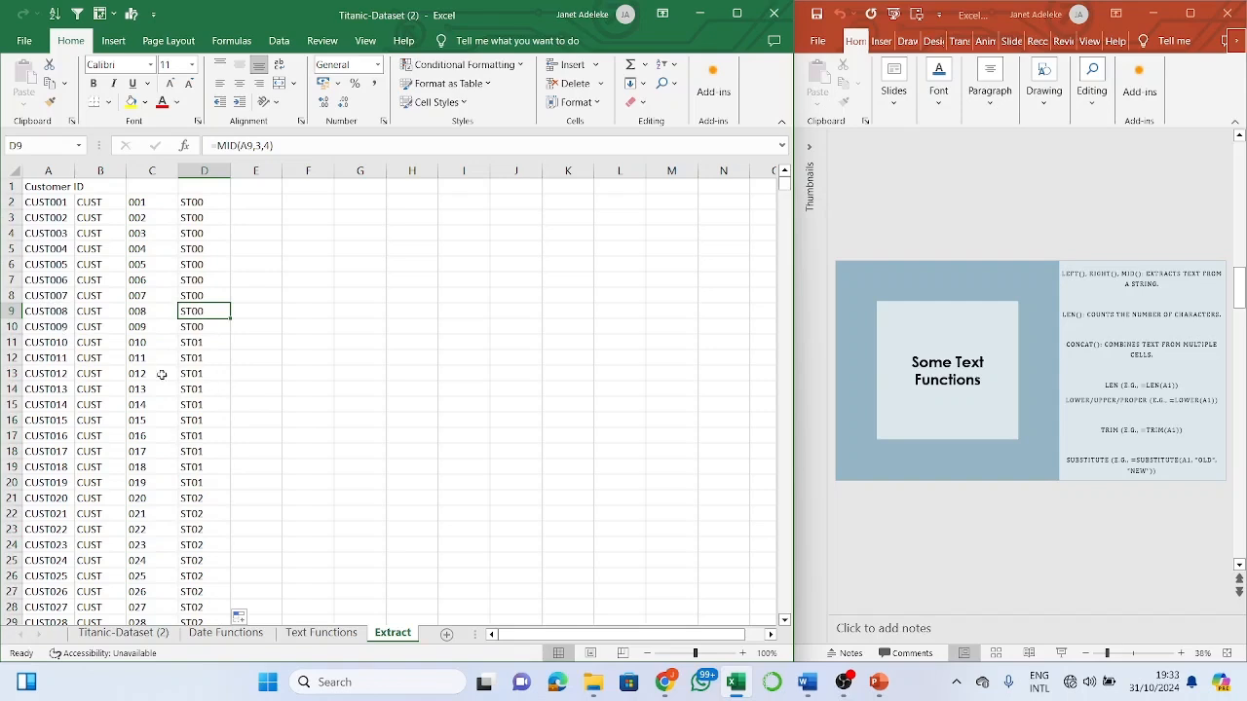
left_click(71, 343)
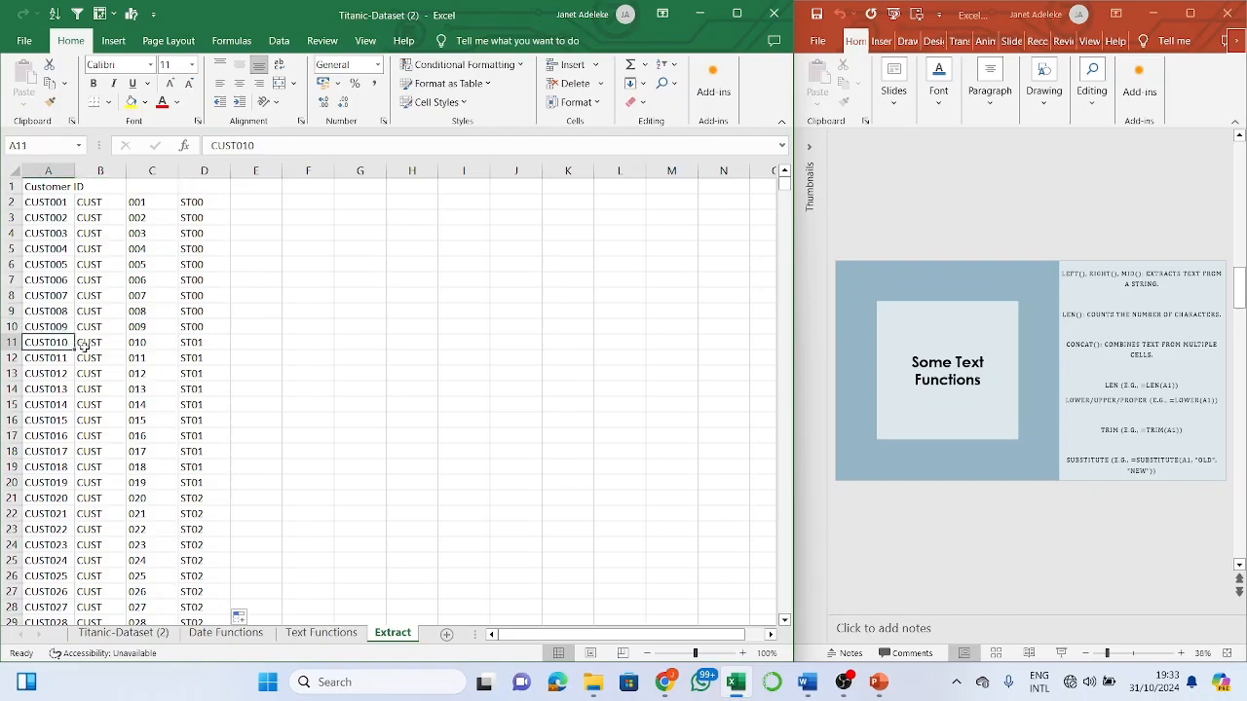
left_click(216, 438)
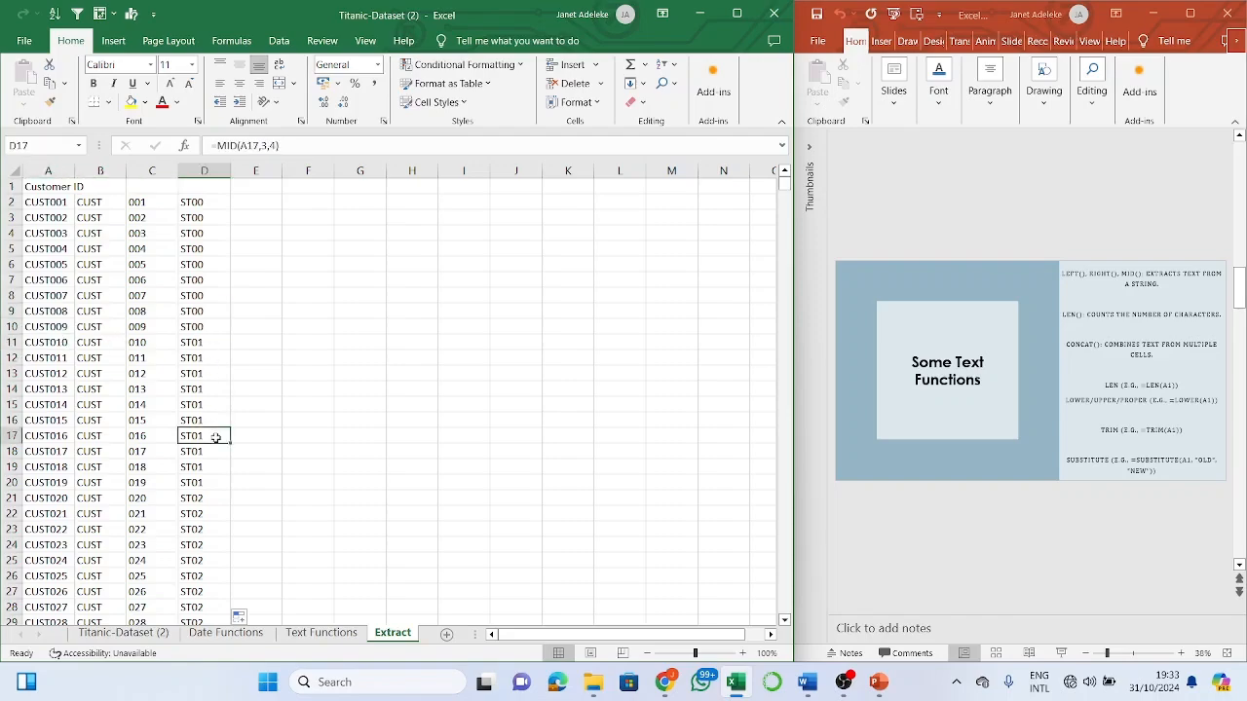
scroll(215, 438, "down", 15)
scroll(215, 438, "up", 15)
left_click(317, 634)
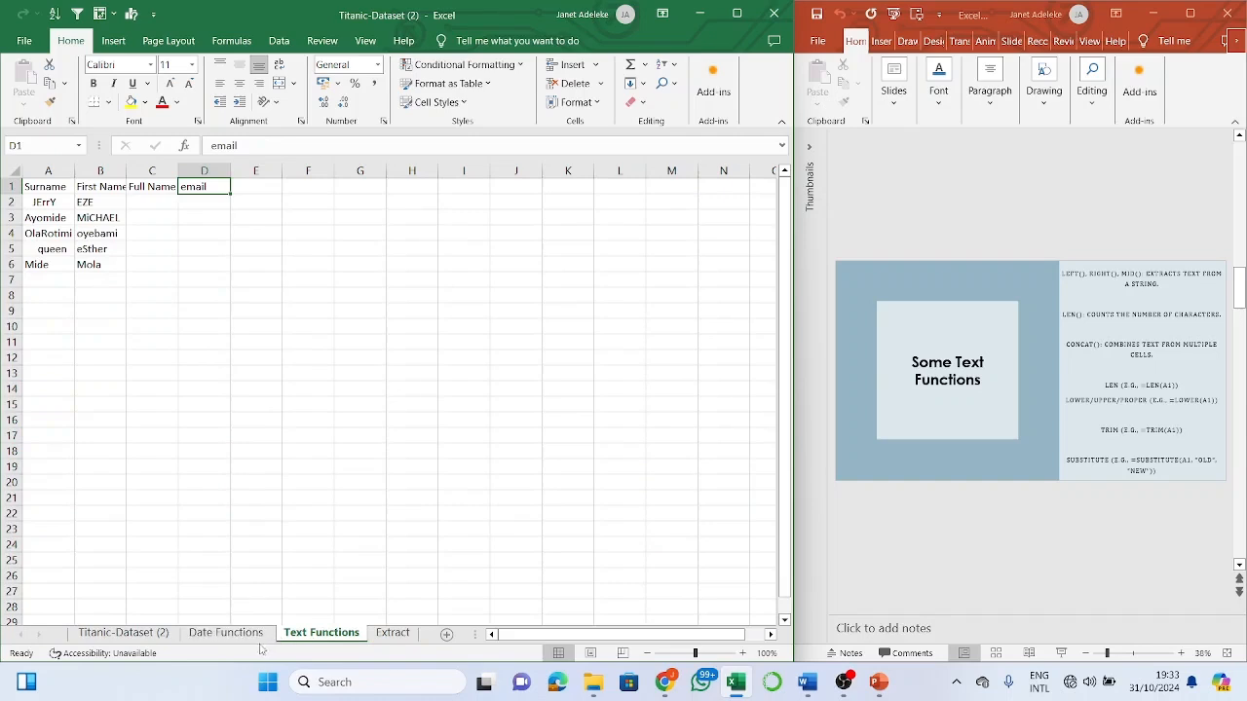
left_click(260, 635)
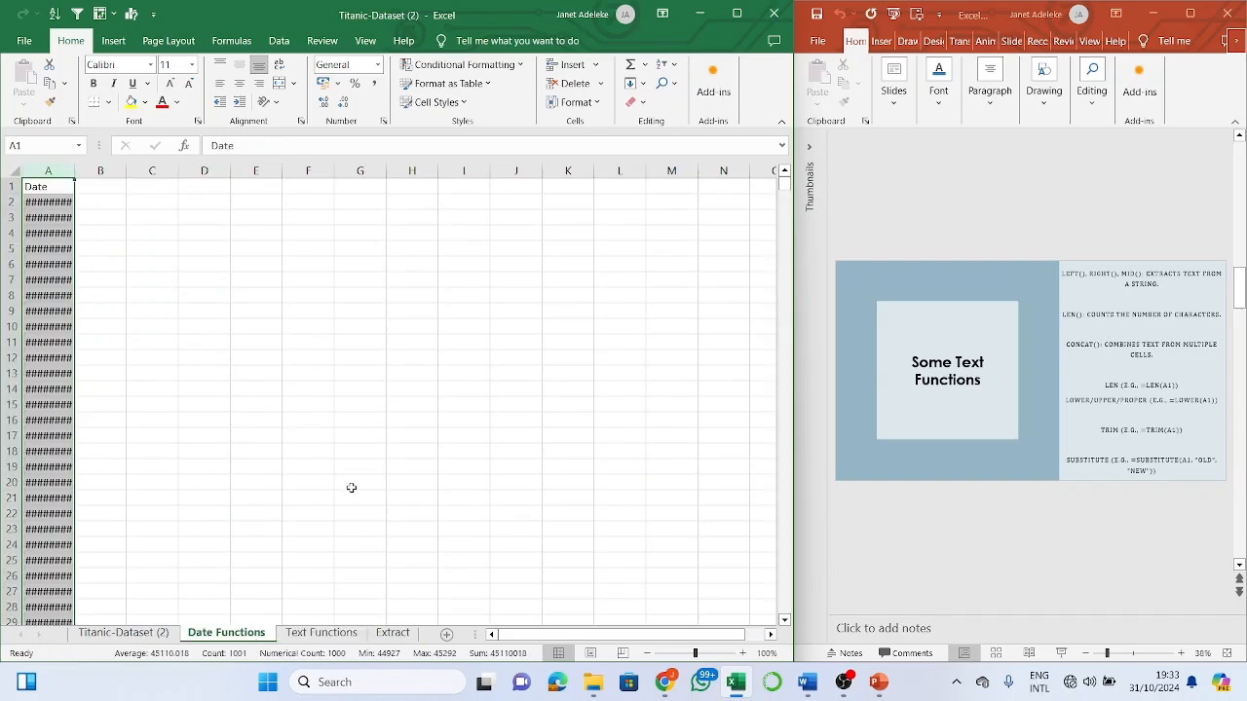
left_click(60, 201)
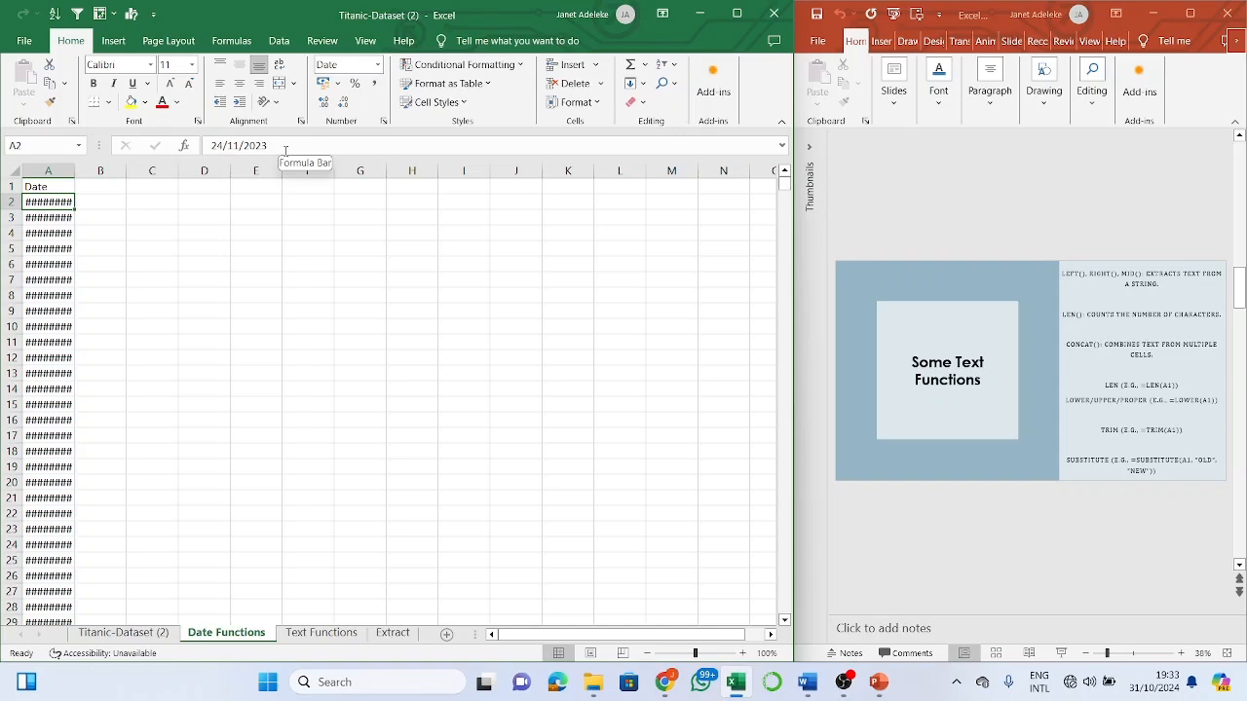
left_click(444, 308)
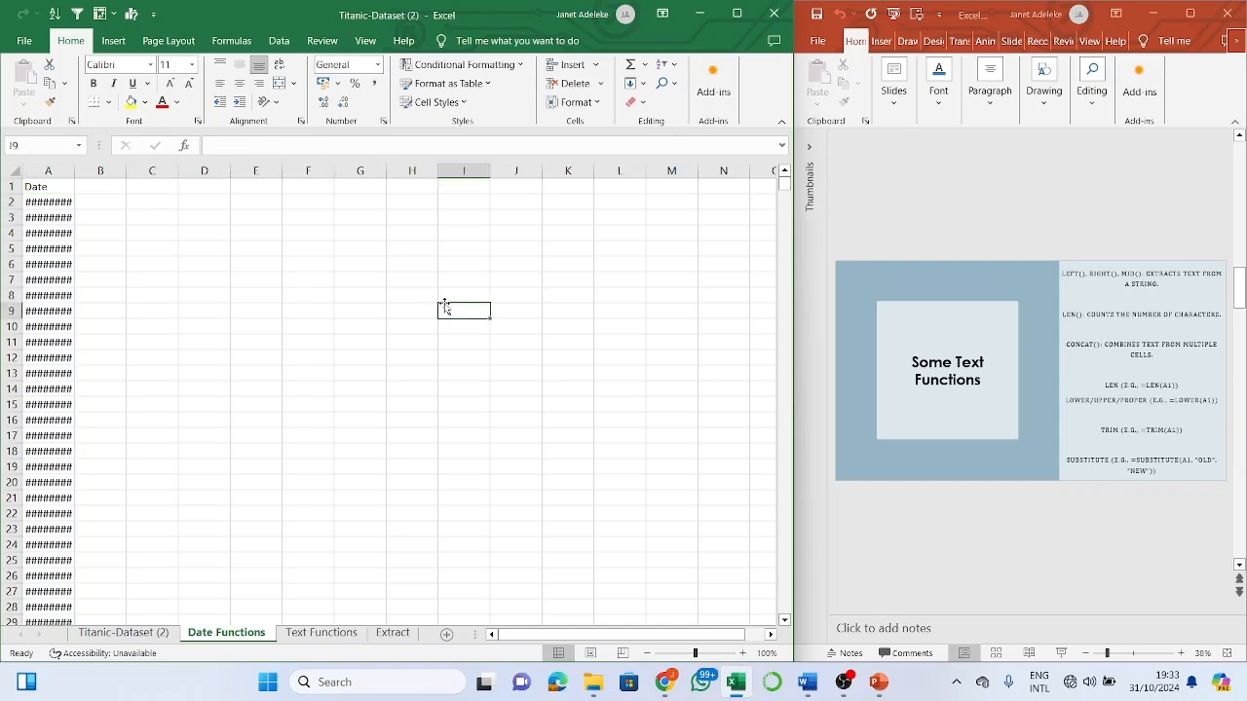
type("24")
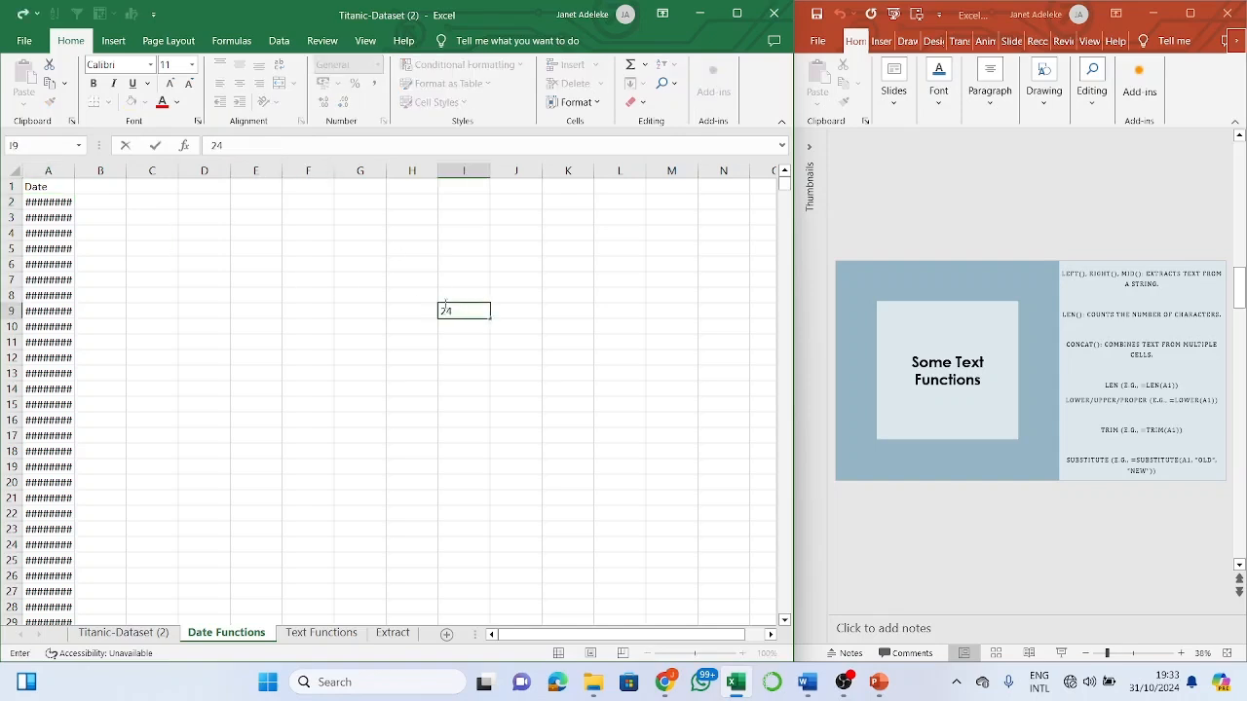
type(" fst-2")
key("BackSpace")
key("BackSpace")
key("BackSpace")
key("BackSpace")
key("BackSpace")
key("BackSpace")
key("BackSpace")
key("BackSpace")
left_click(57, 245)
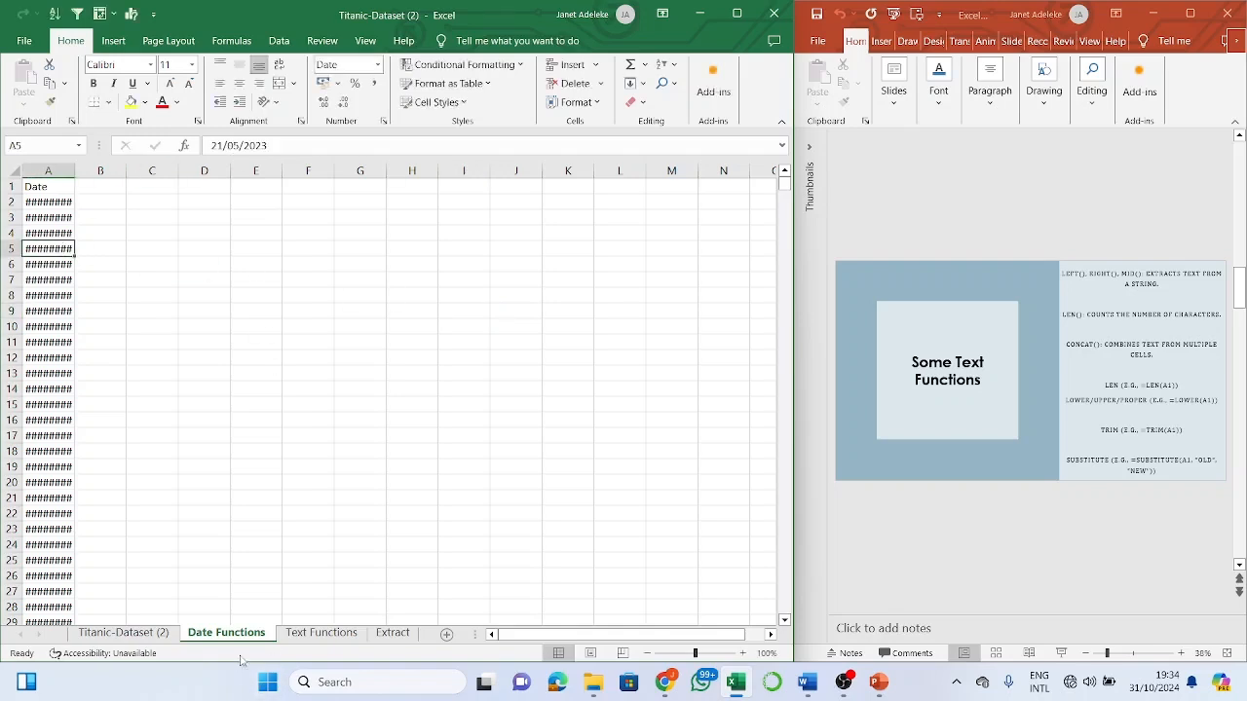
left_click(397, 633)
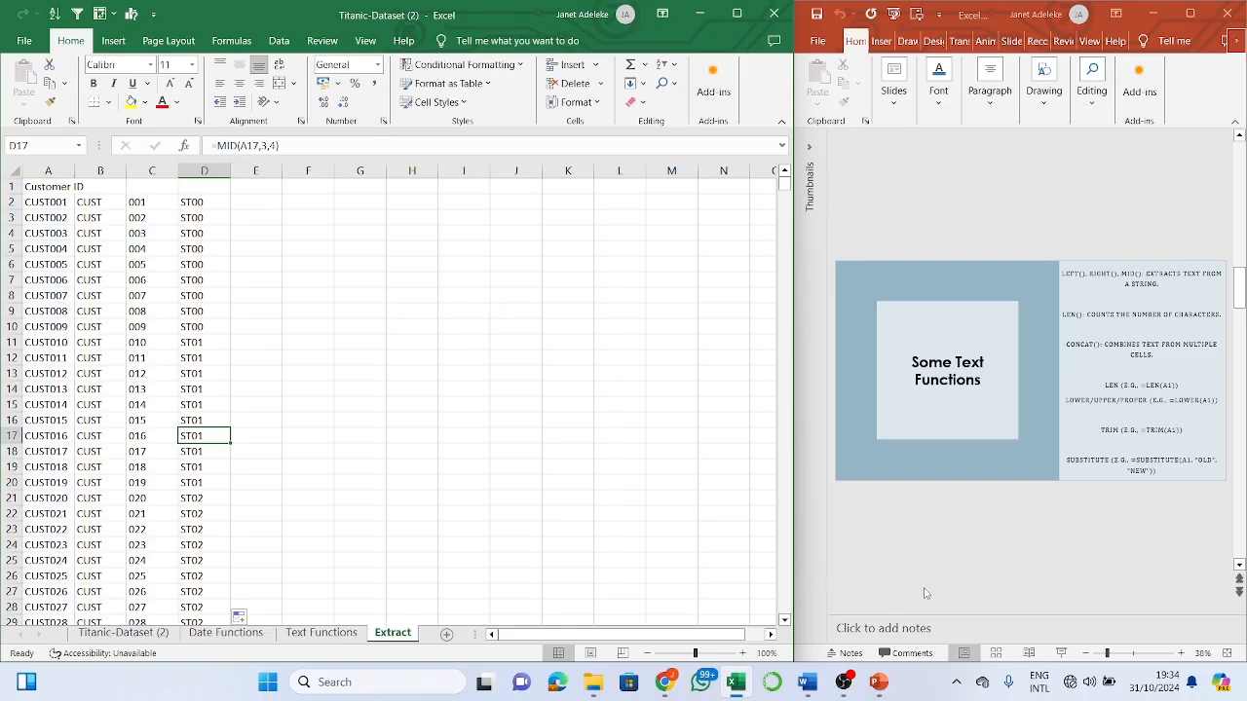
- Enter =LEN(A2) in E2 of the Extract sheet, returning 7 for the first customer ID
left_click(1103, 324)
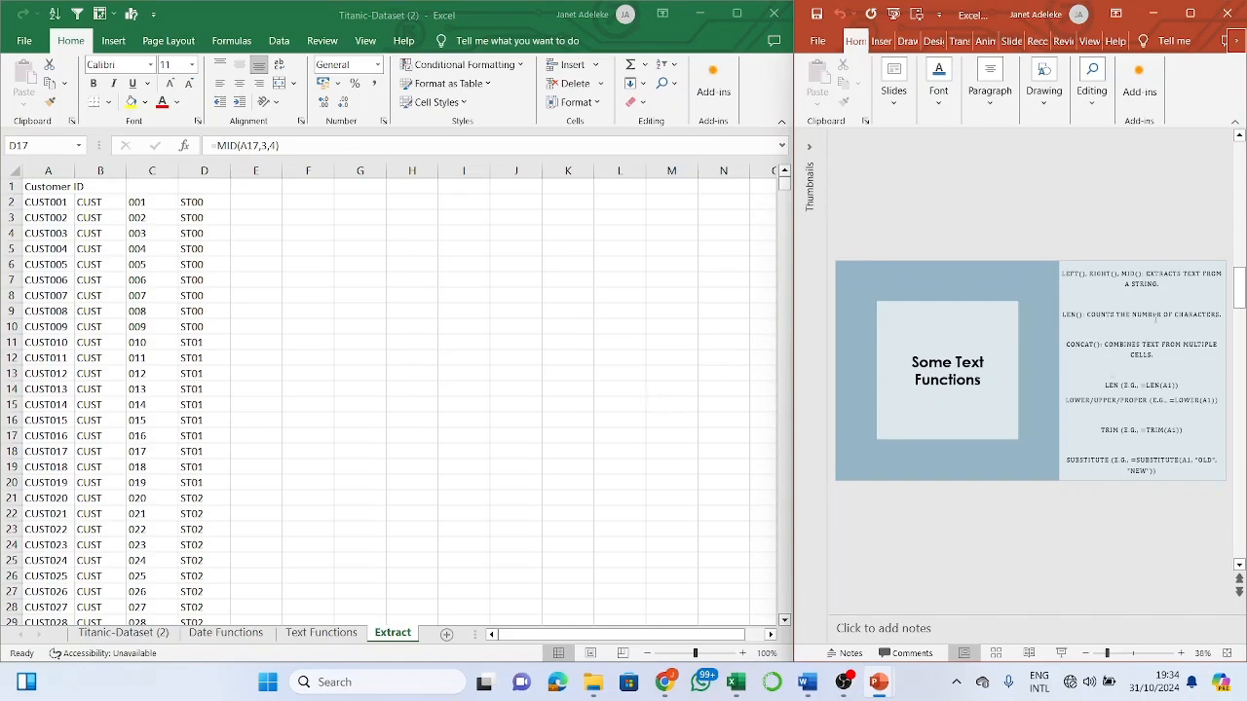
left_click(268, 197)
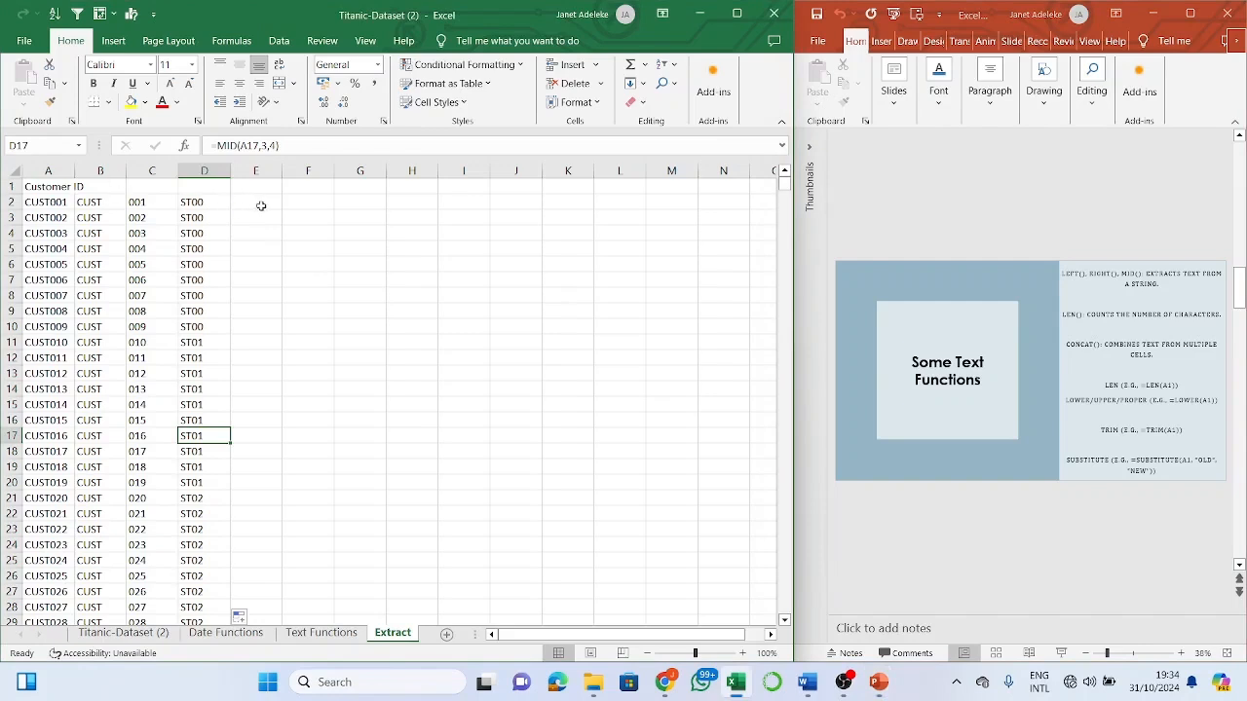
left_click(261, 206)
type("=")
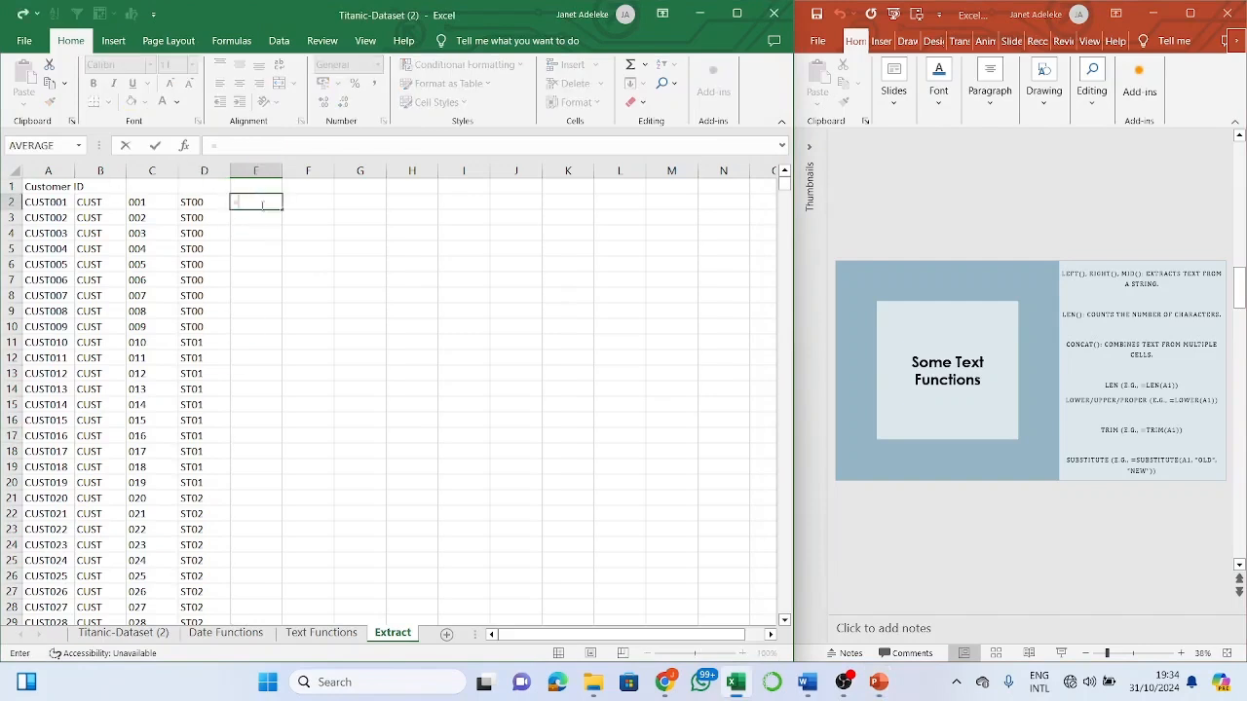
key("BackSpace")
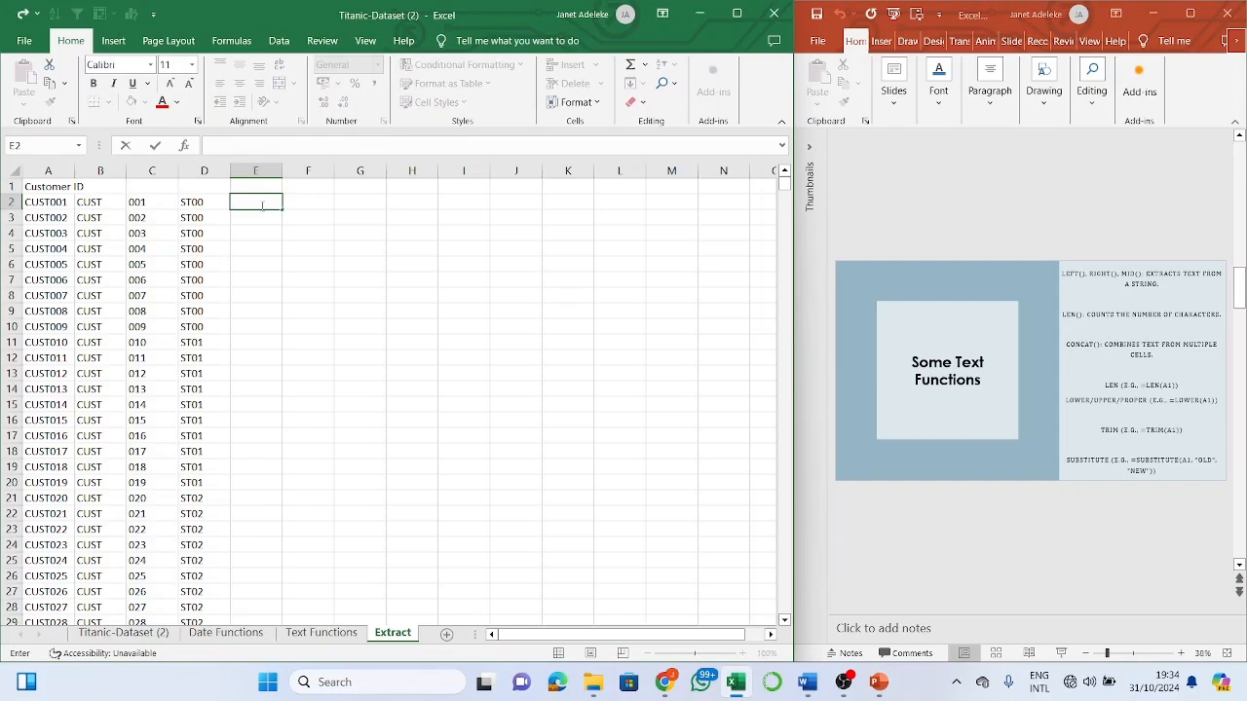
type("=")
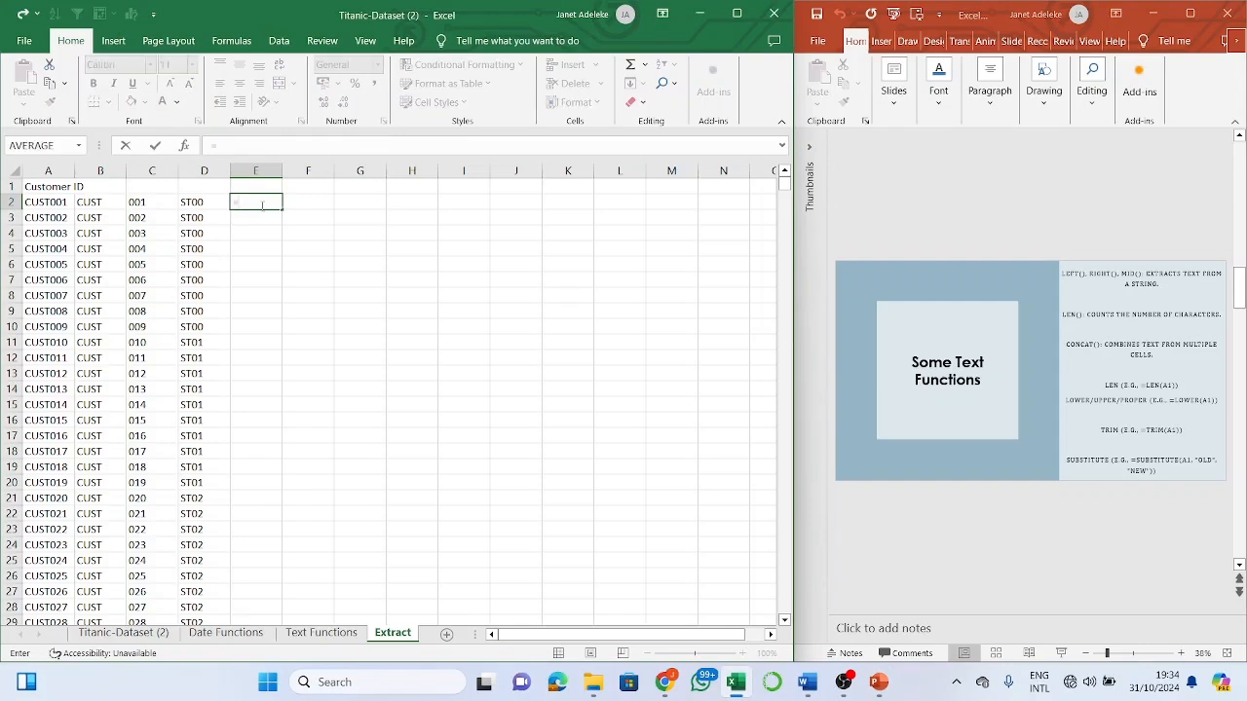
type("len")
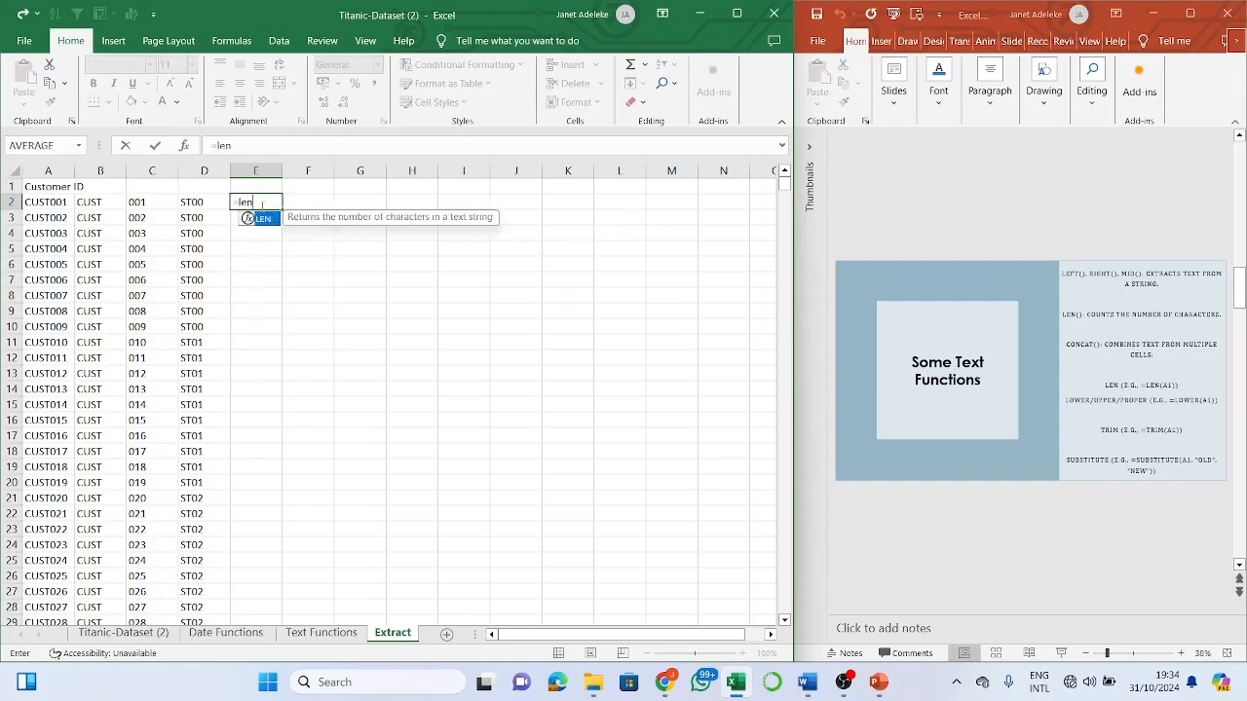
key("Tab")
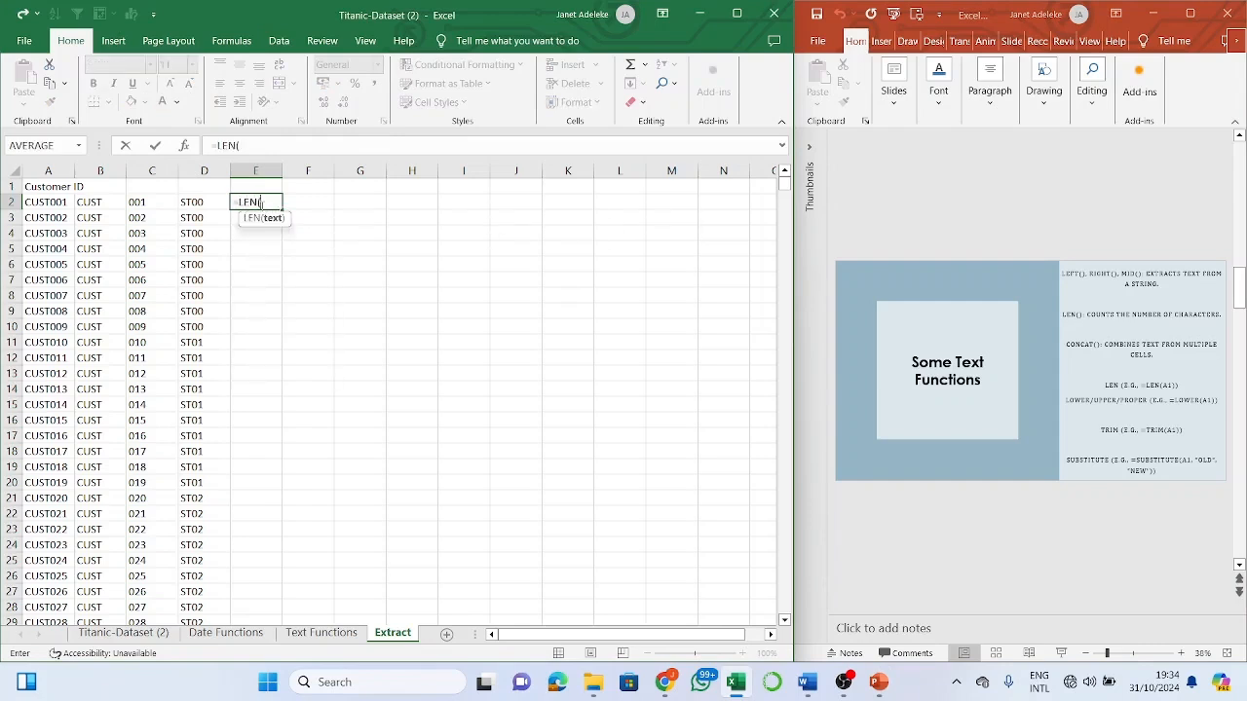
left_click(61, 205)
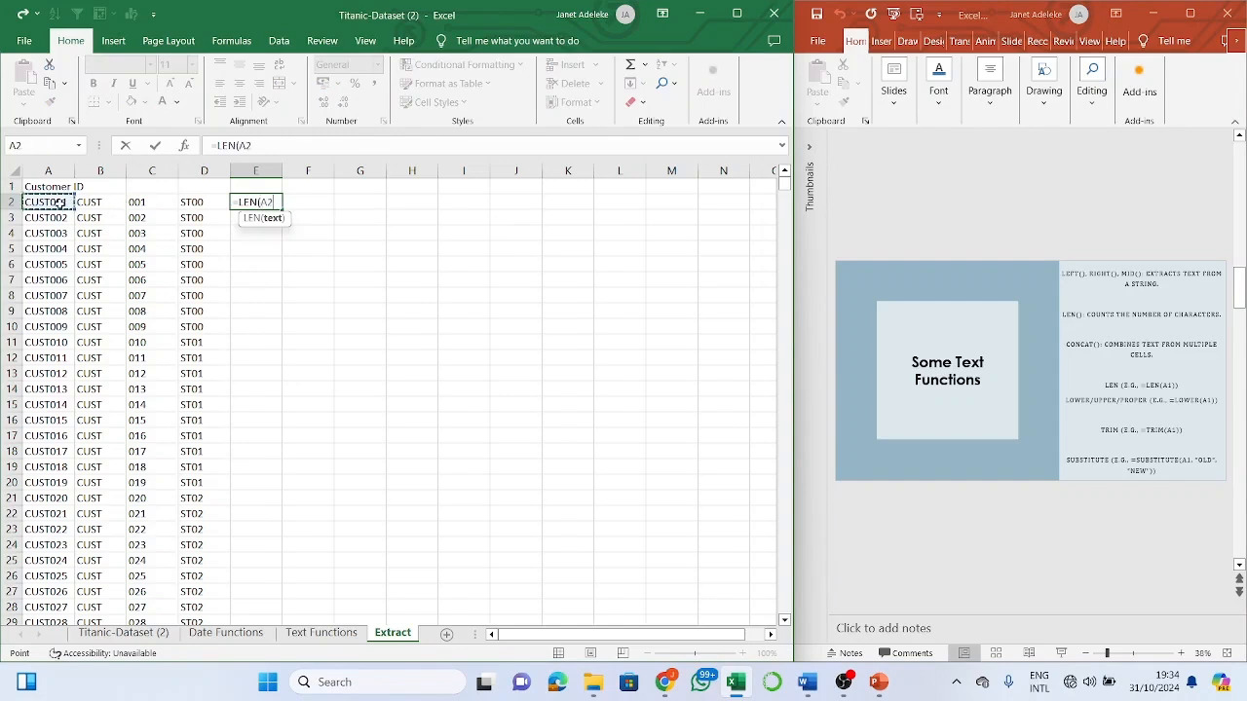
type(")")
key("Return")
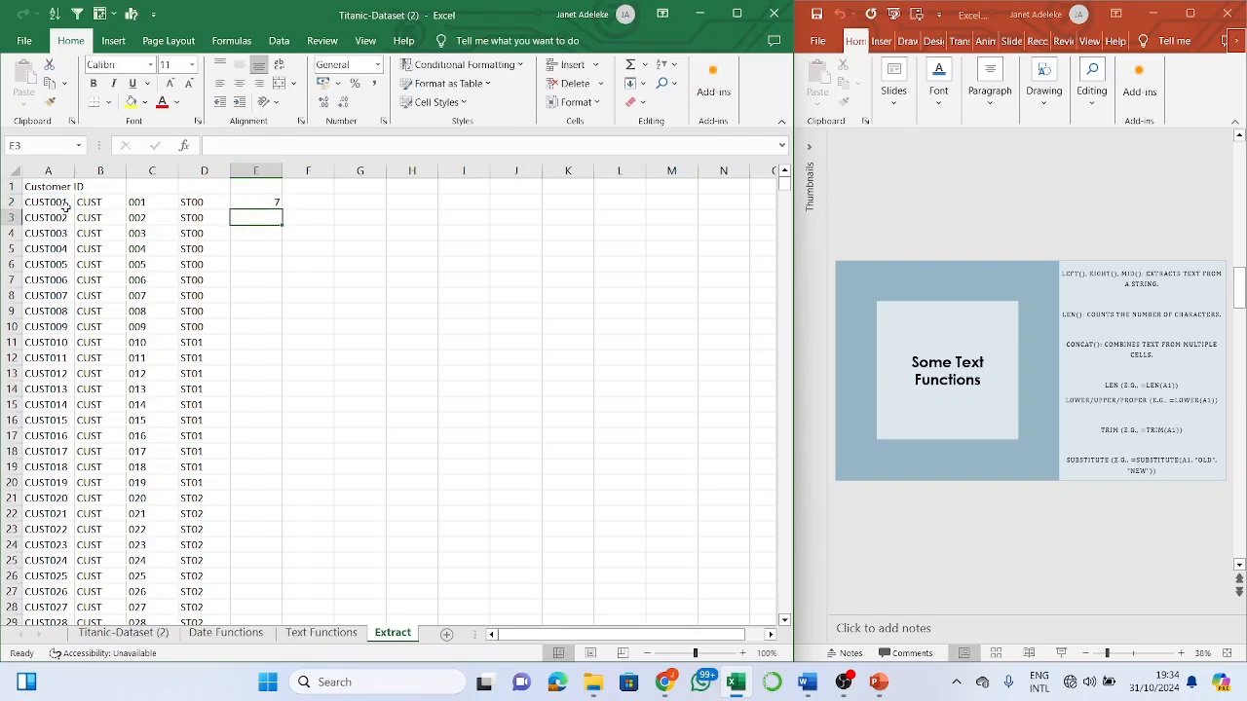
- Enter =LEN(D2) in F2 to count the 4 characters of the extracted code ST00
left_click(321, 213)
left_click(324, 198)
type("=")
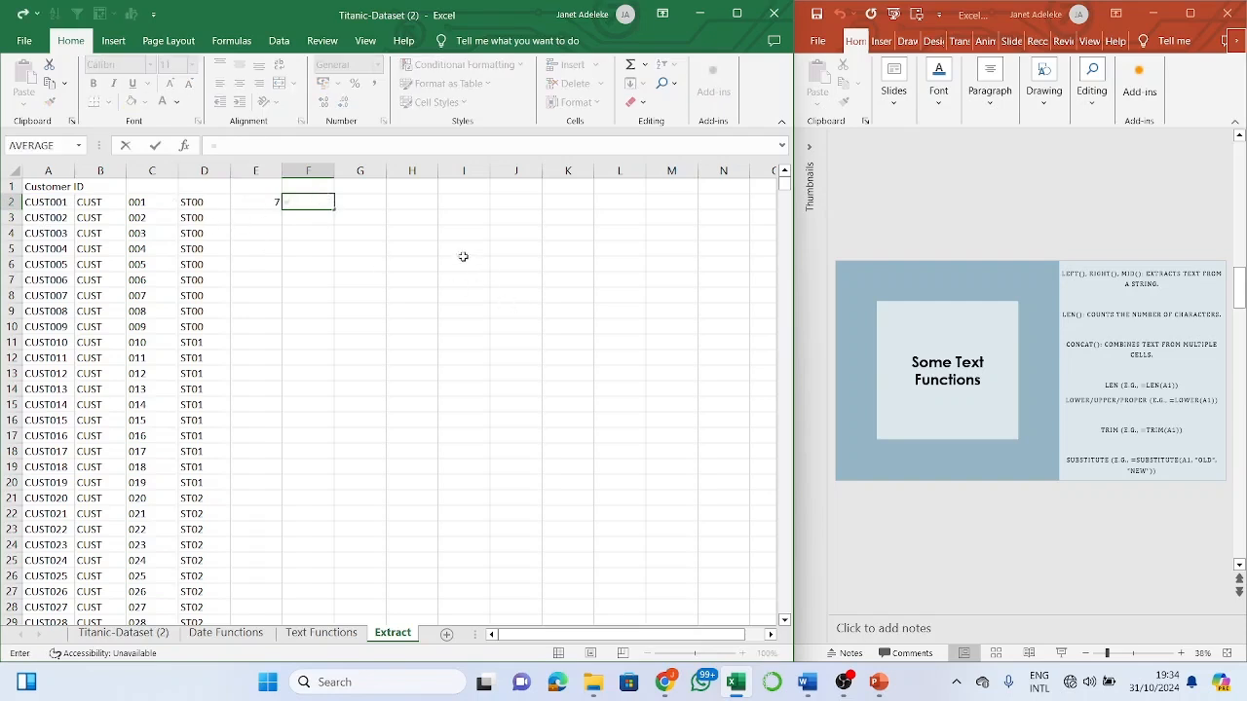
type("len")
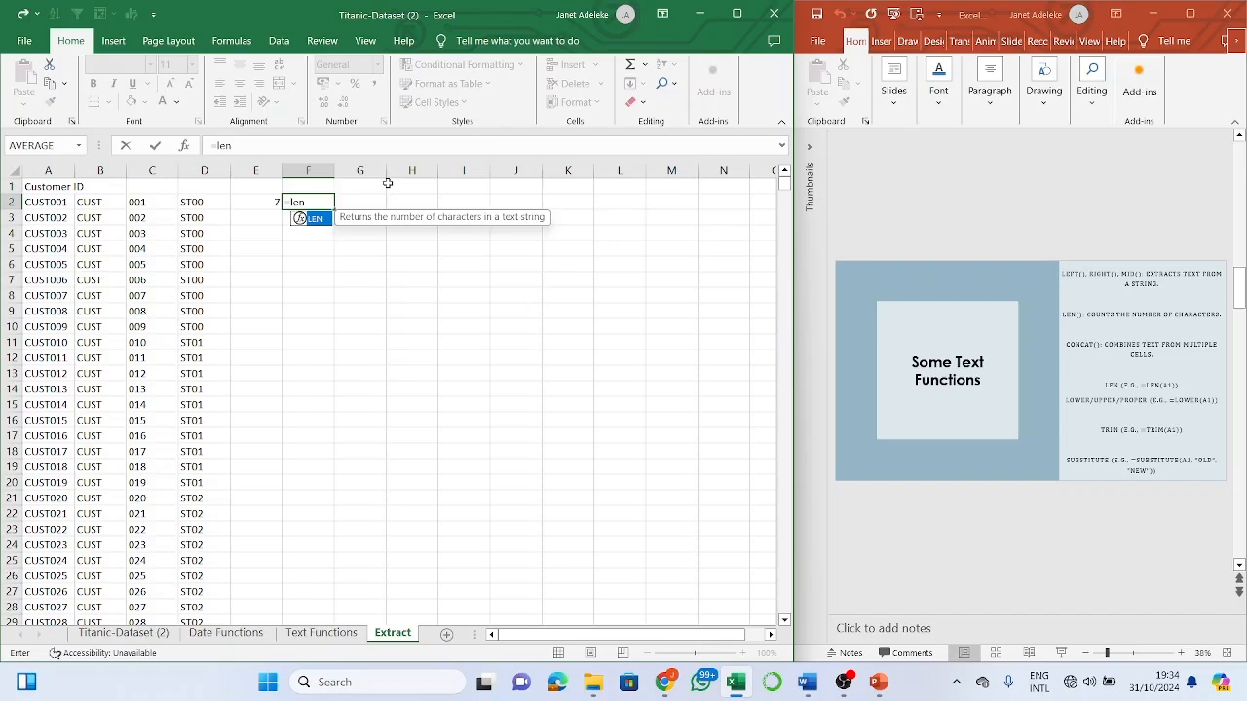
type("(")
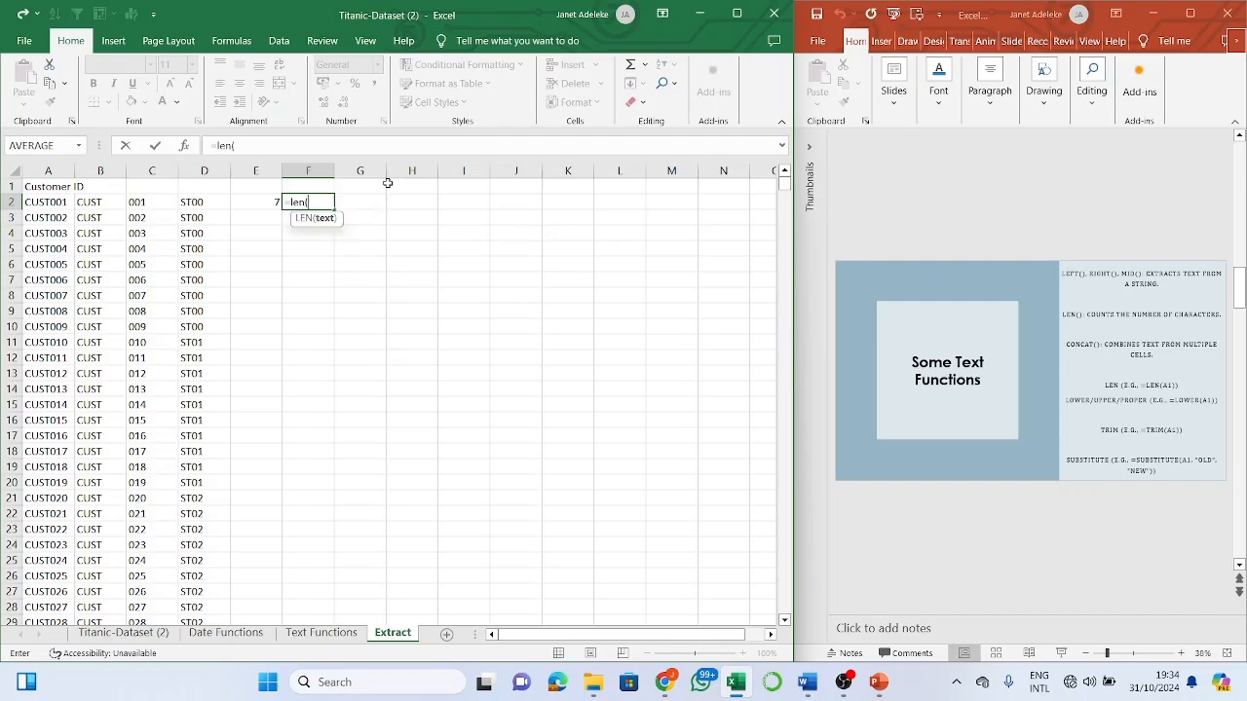
left_click(205, 202)
type(")")
key("Return")
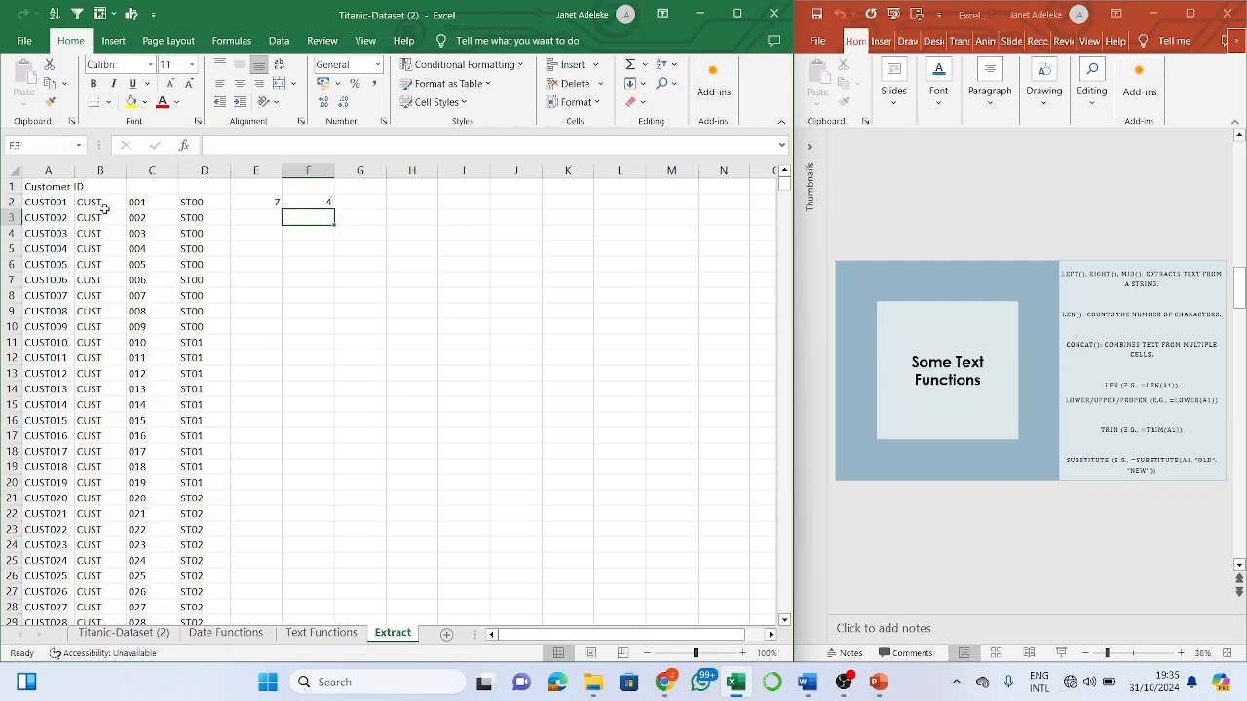
left_click(51, 216)
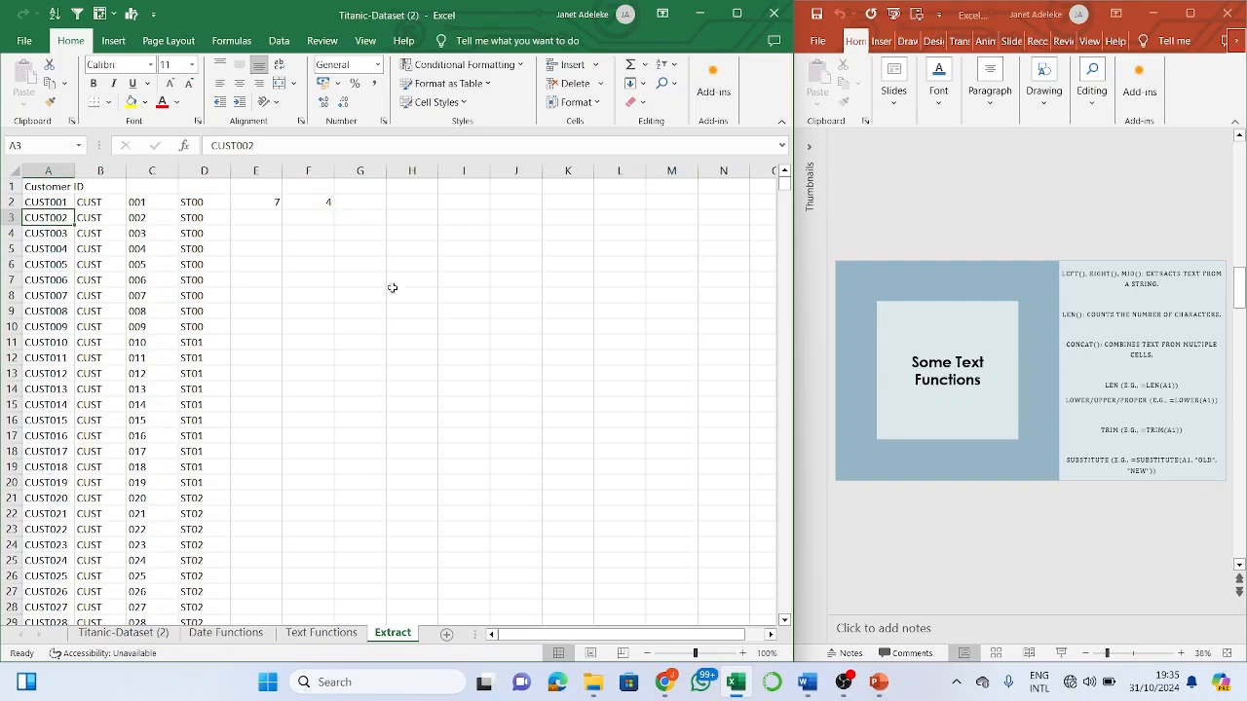
- On the Text Functions sheet, AutoFit column B to 'First Name' and column A to the longest surname
left_click(348, 634)
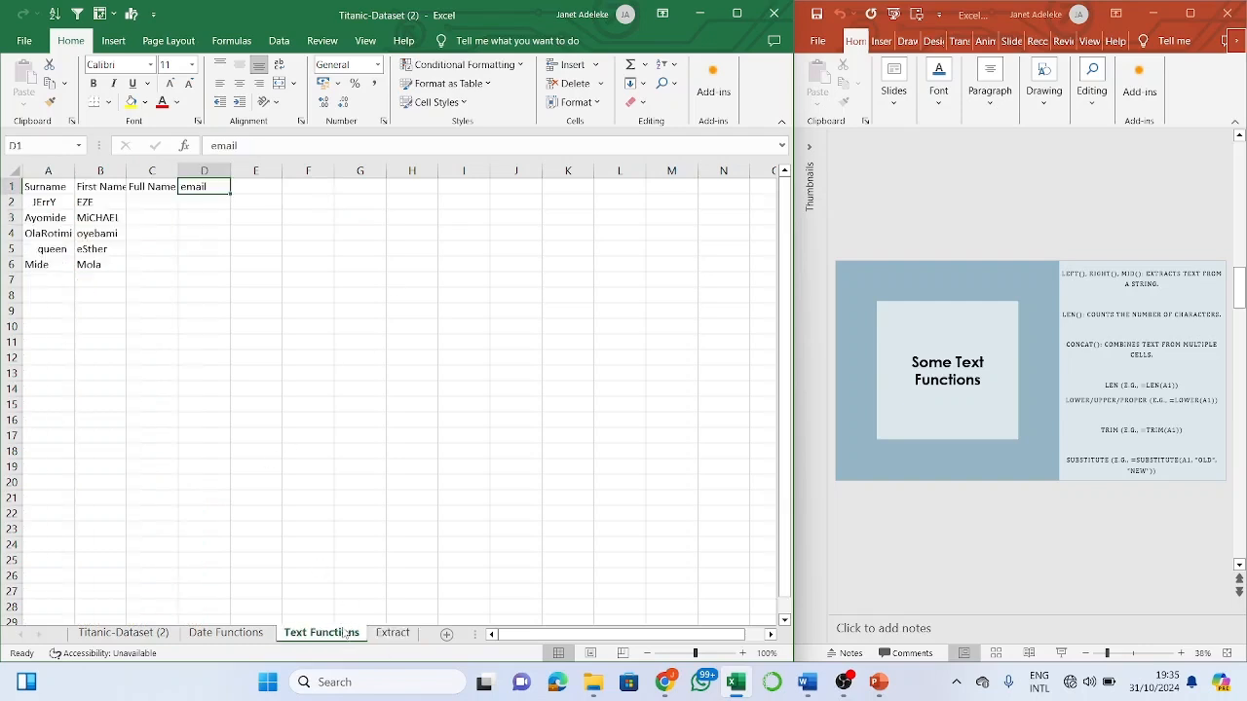
left_click(226, 633)
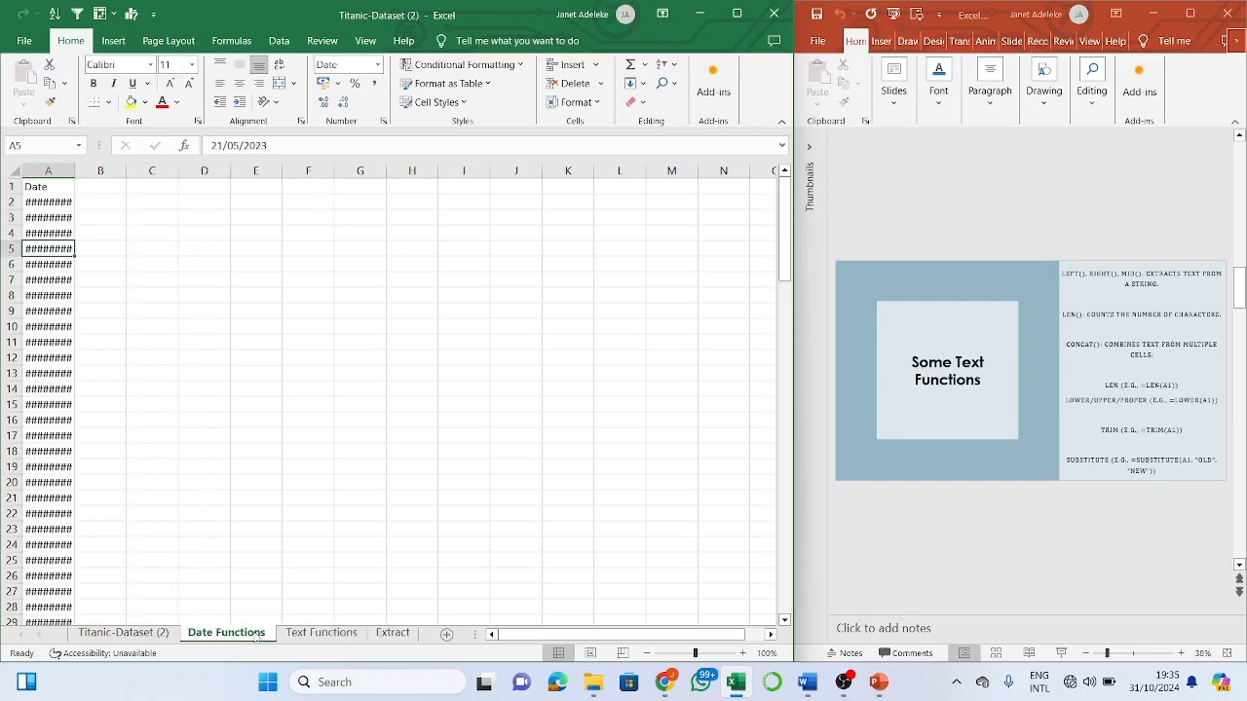
left_click(325, 634)
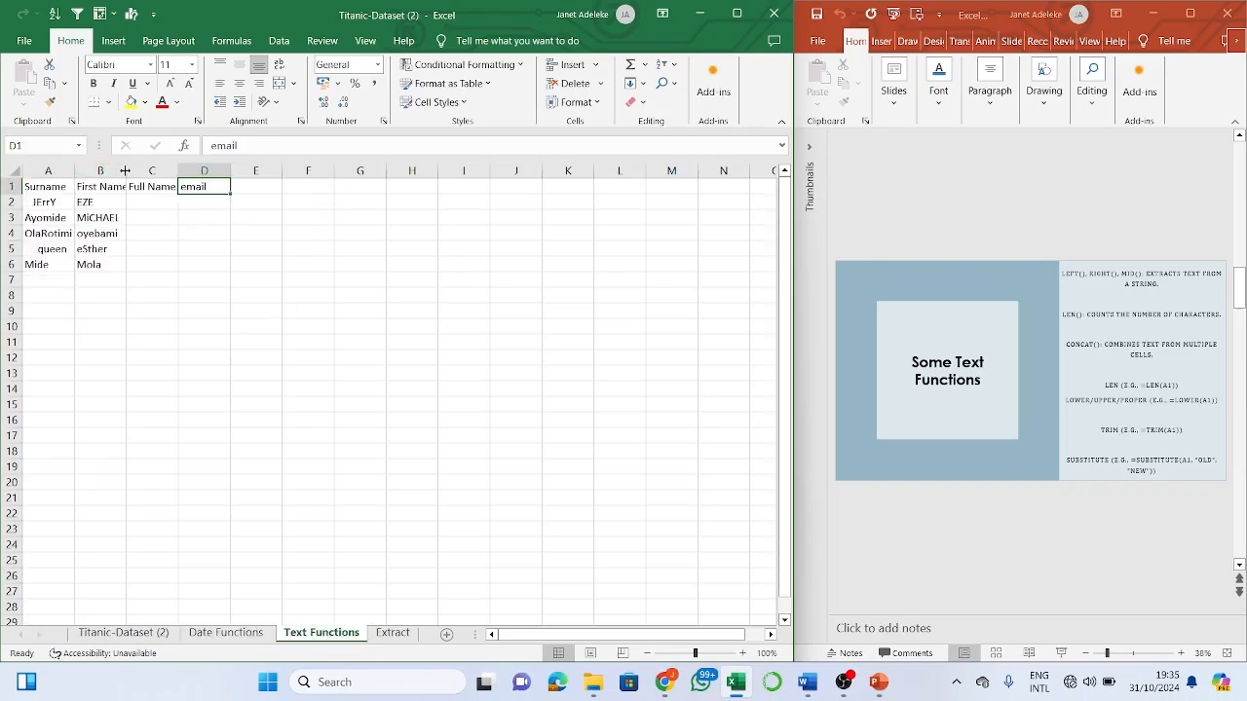
double_click(126, 171)
double_click(70, 170)
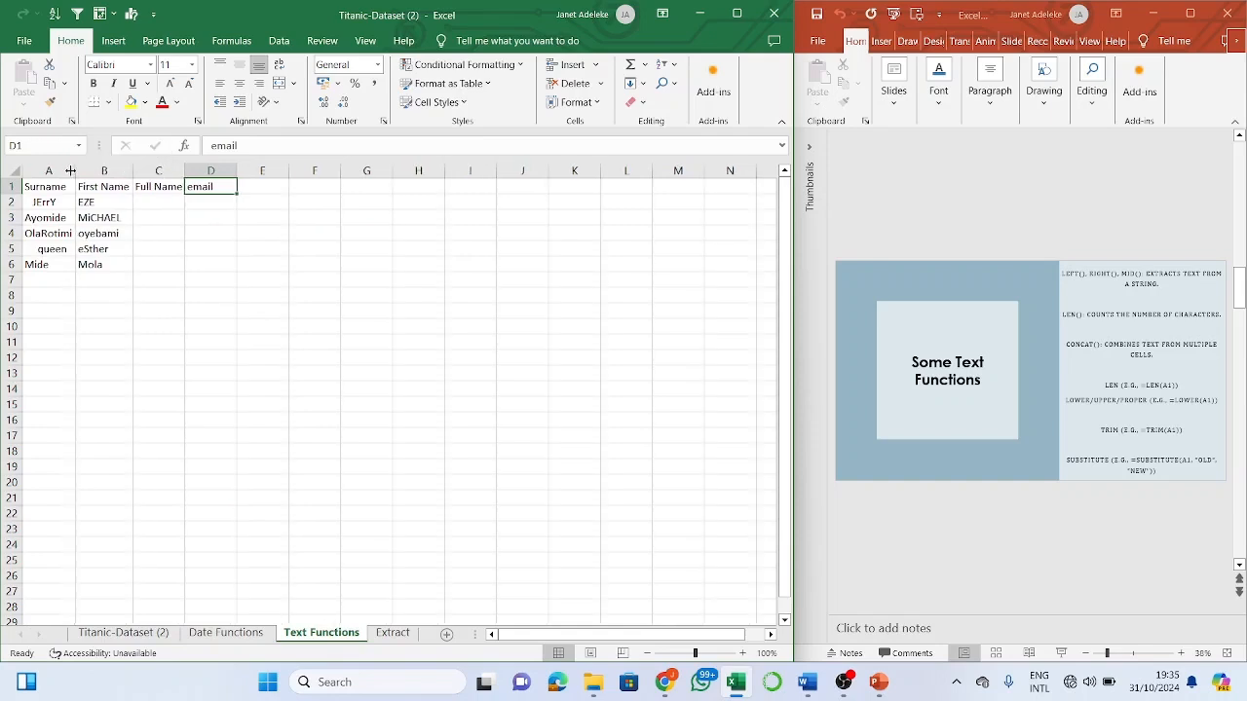
left_click(159, 203)
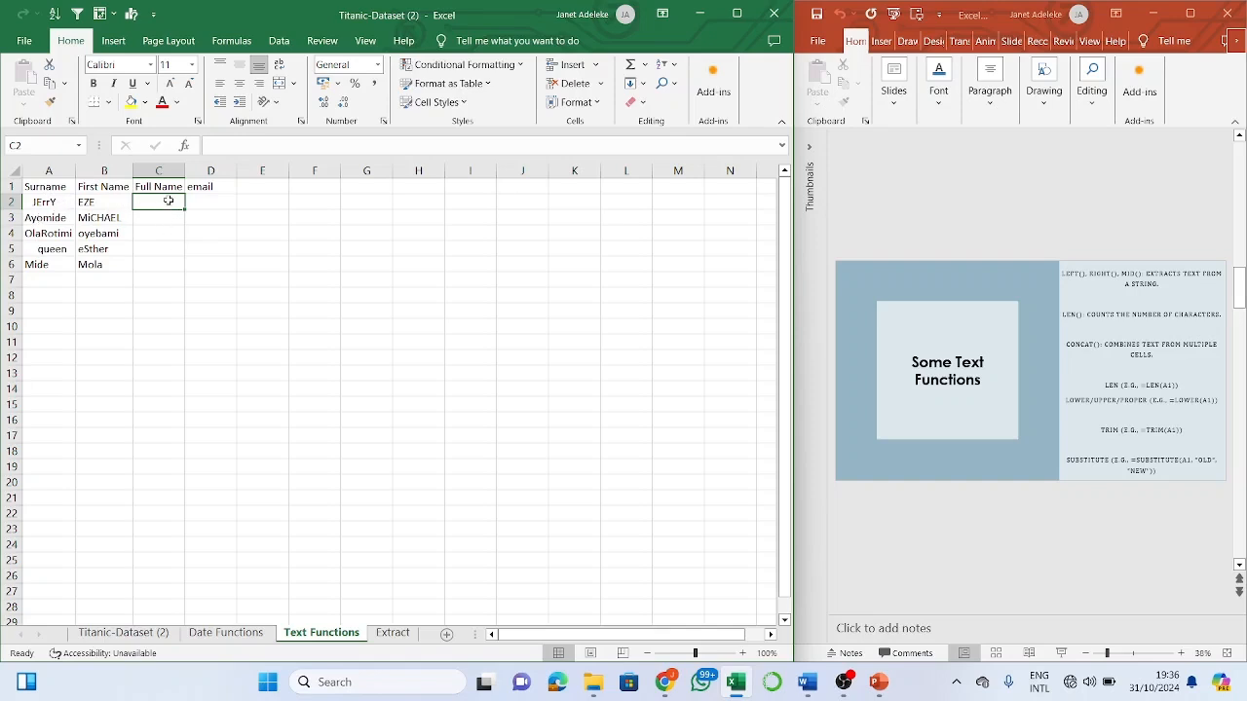
- Enter =CONCAT(A2,B2) in C2 to join the first surname and first name
type("=")
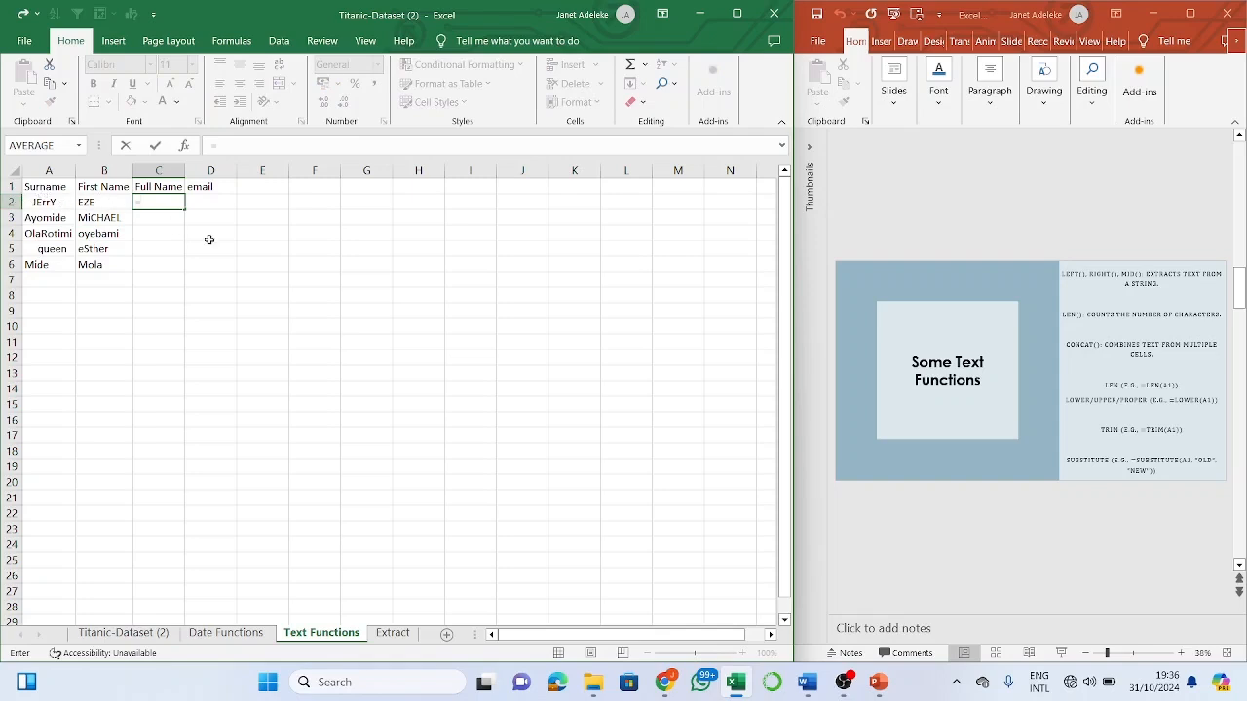
type("concat")
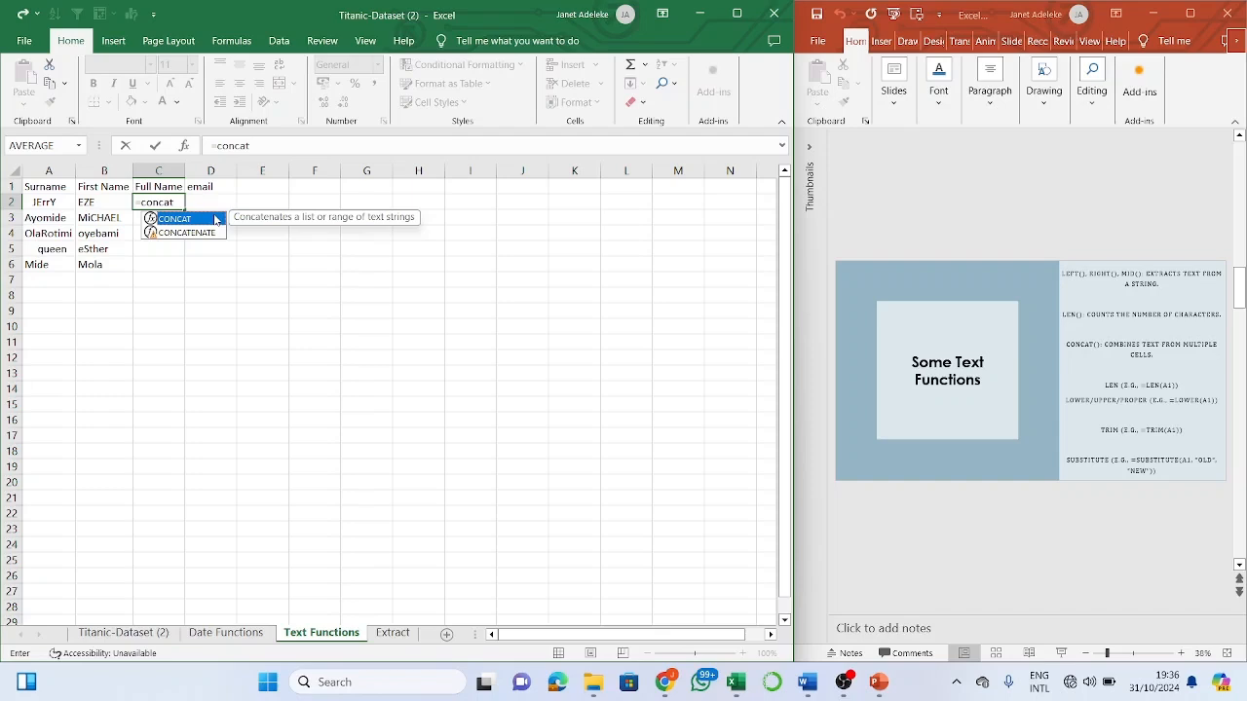
double_click(215, 220)
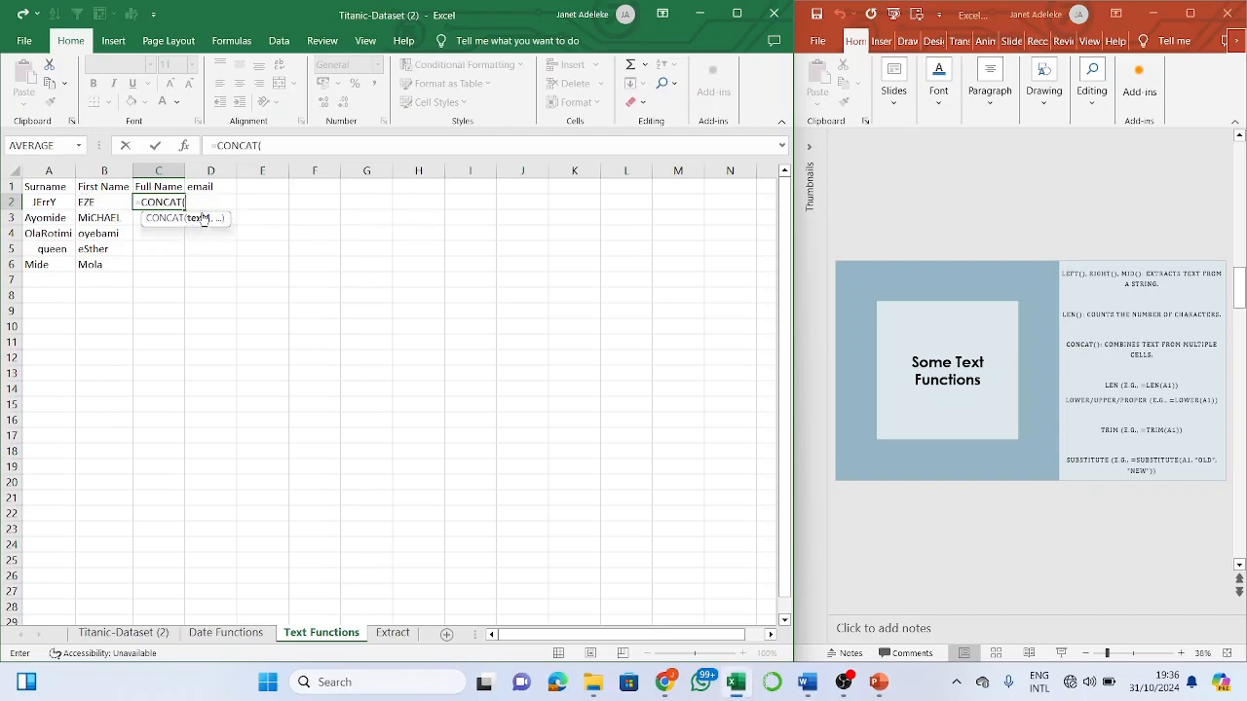
left_click(48, 200)
type(",")
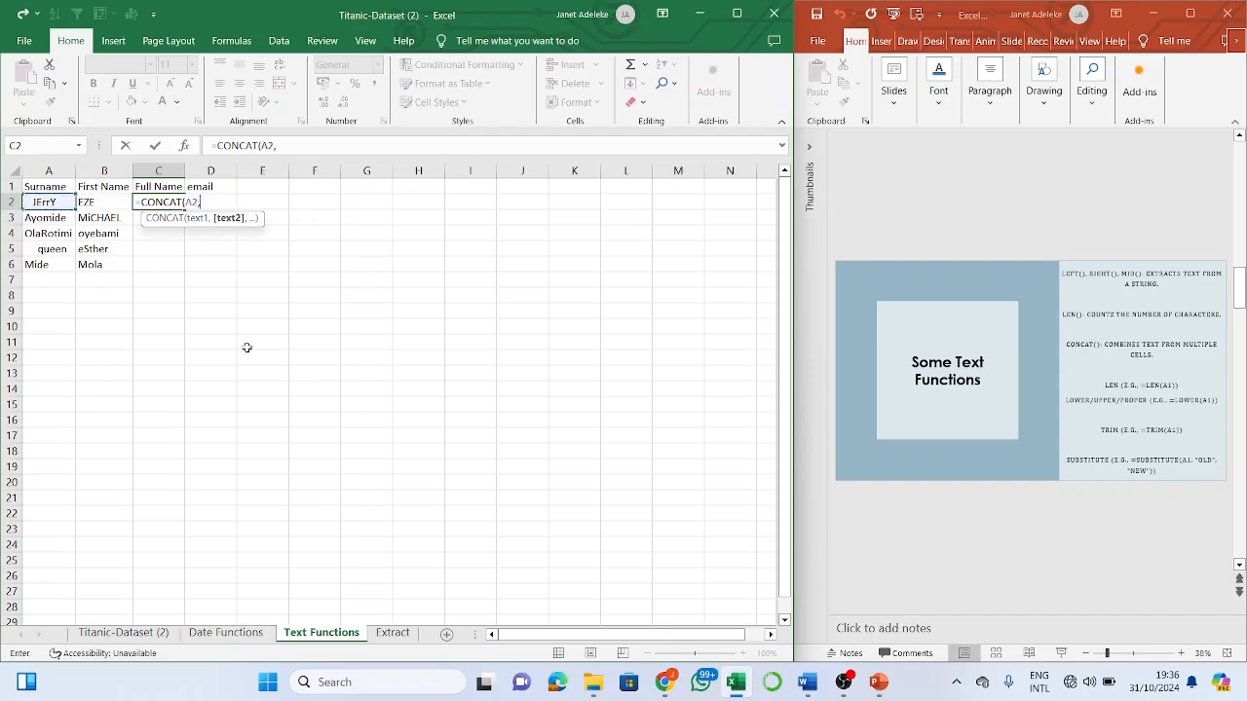
left_click(96, 209)
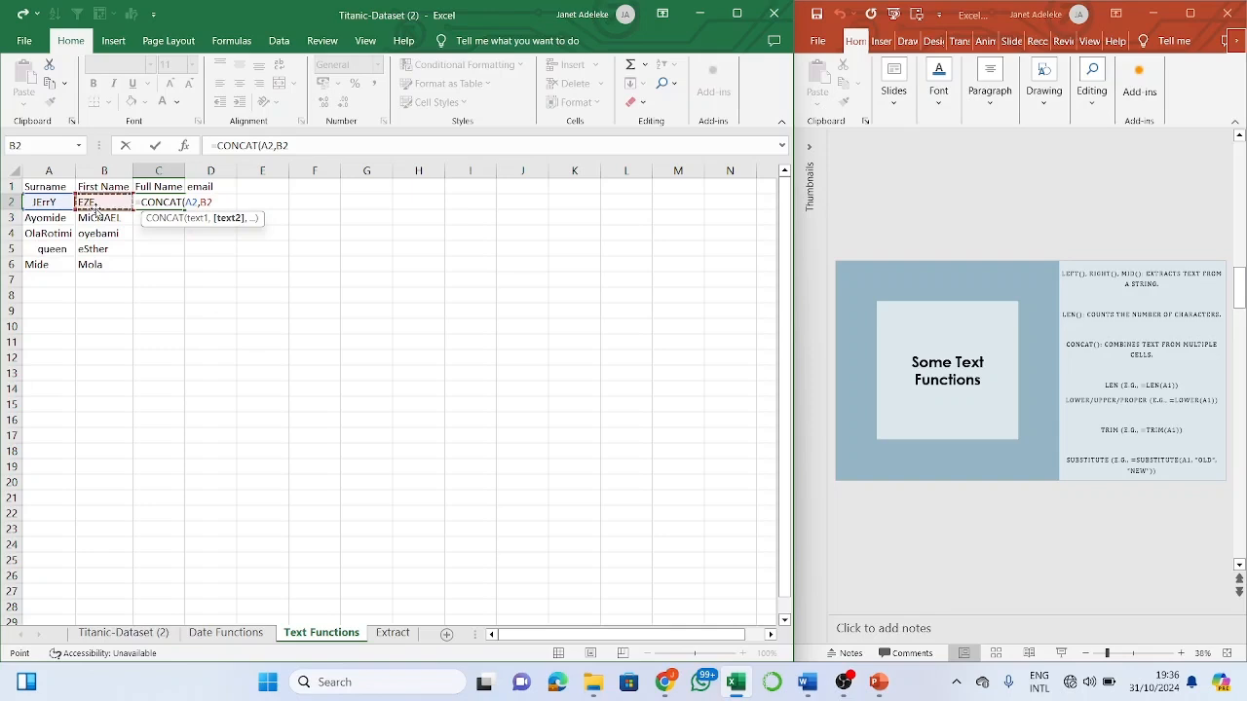
type(")")
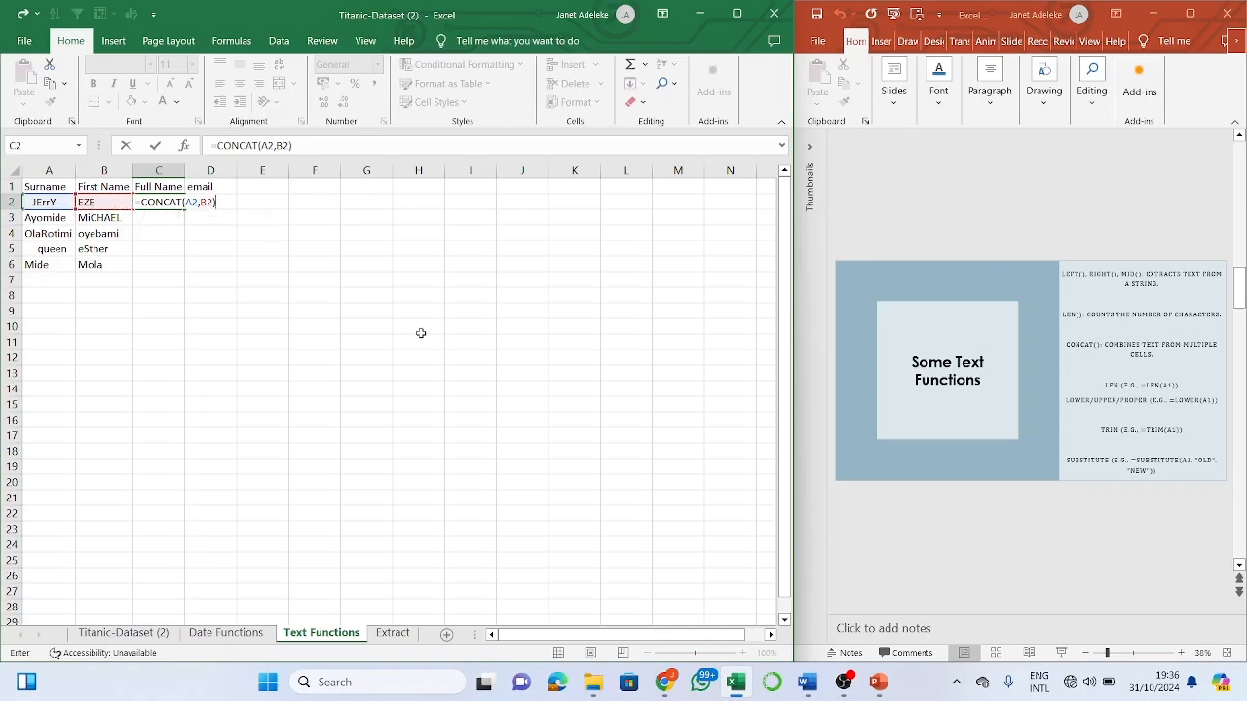
key("Return")
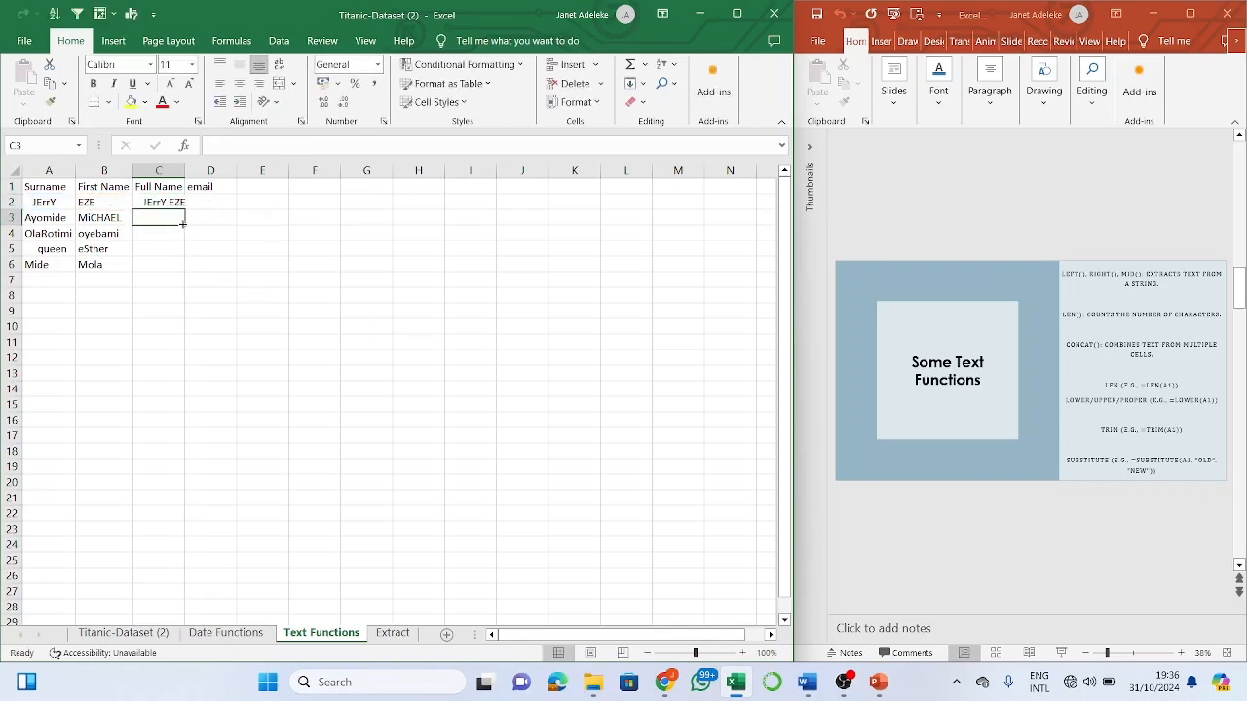
key("Up")
key("Up")
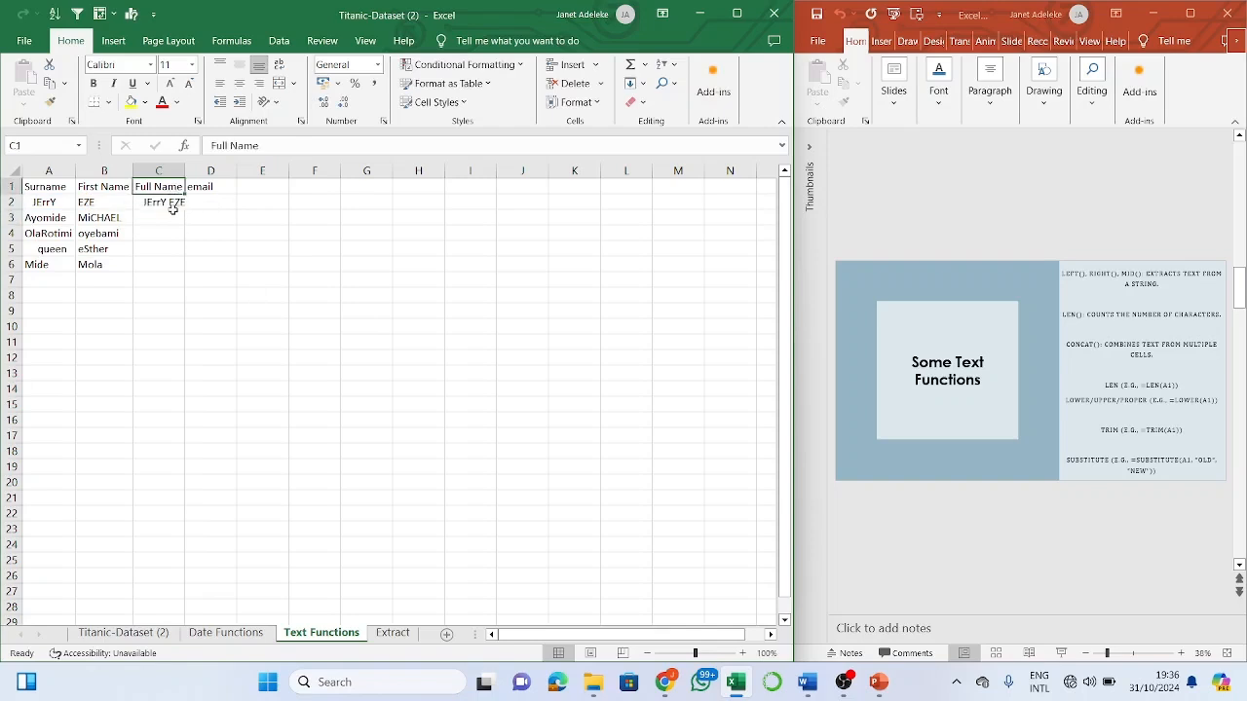
- Change C2's formula to =CONCAT(A2, " ", B2) so a space separates the names
left_click(173, 216)
left_click(172, 202)
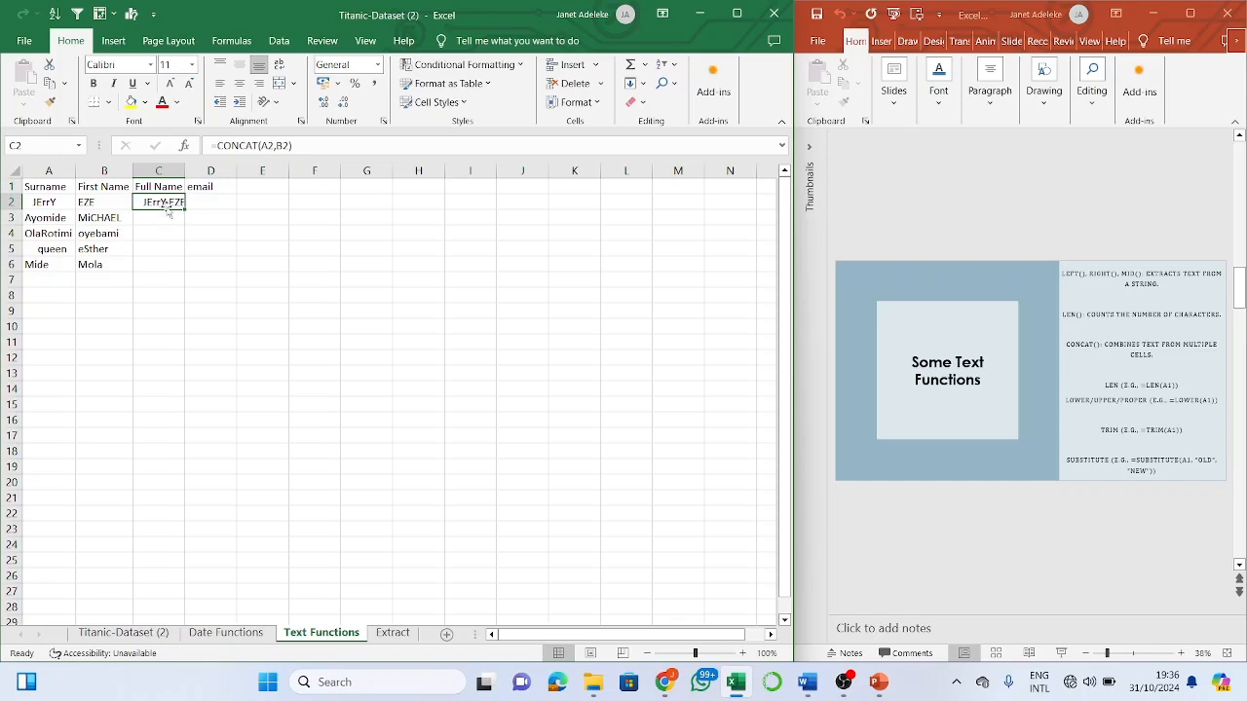
left_click(285, 148)
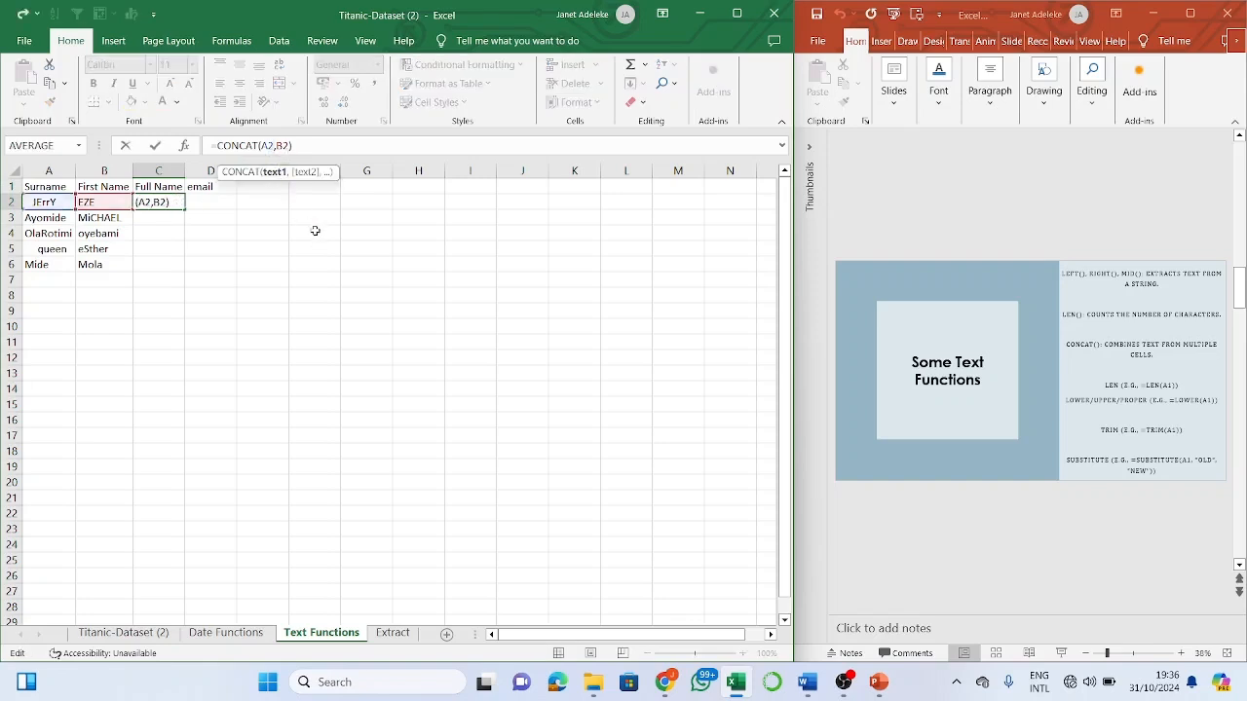
key("Right")
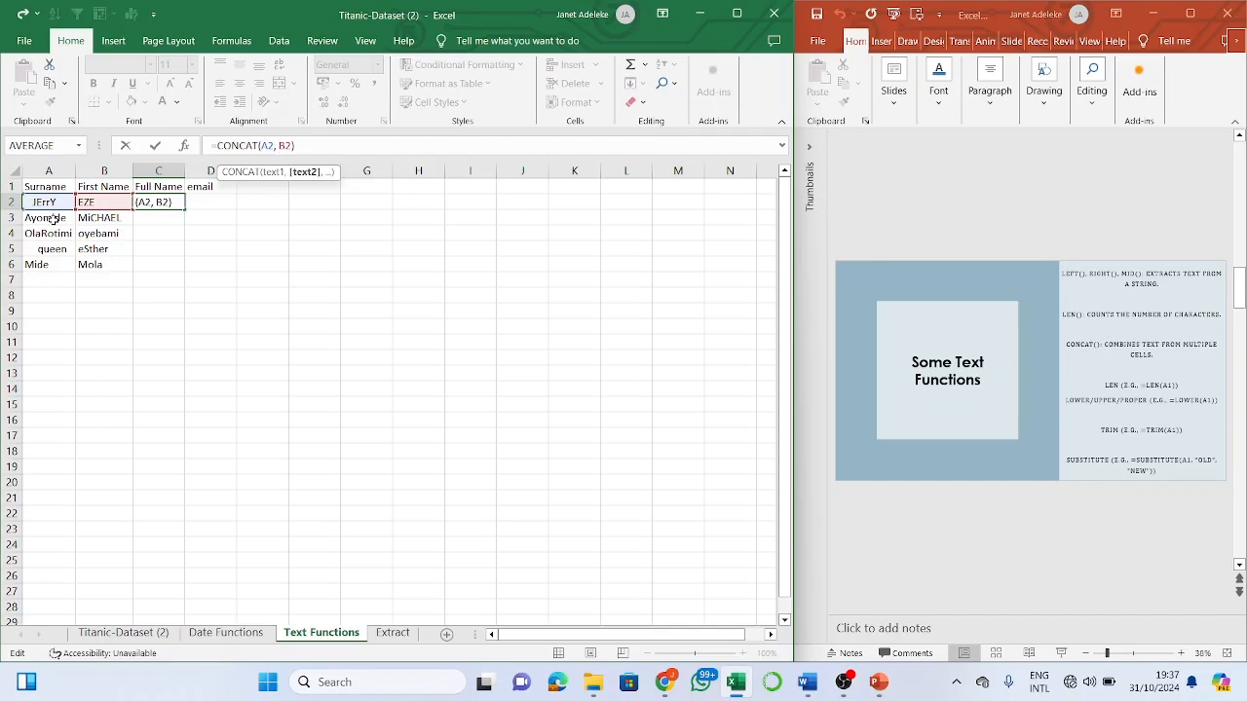
type("\"")
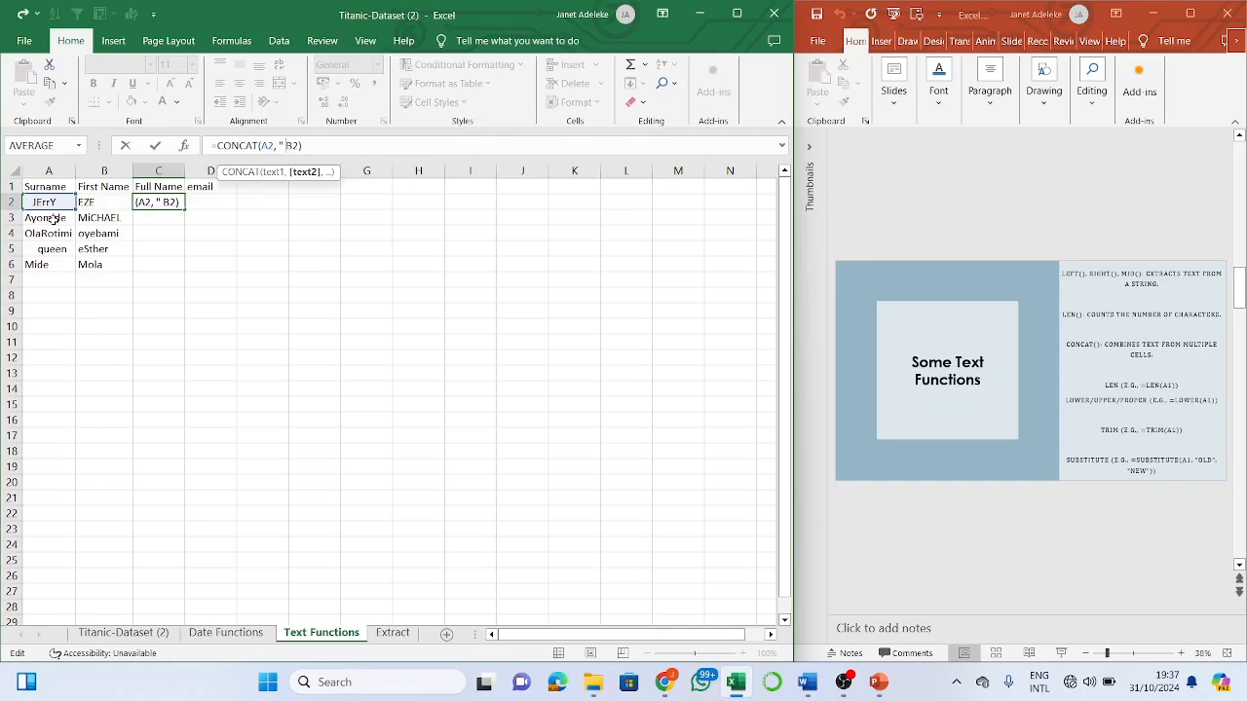
type(" \",")
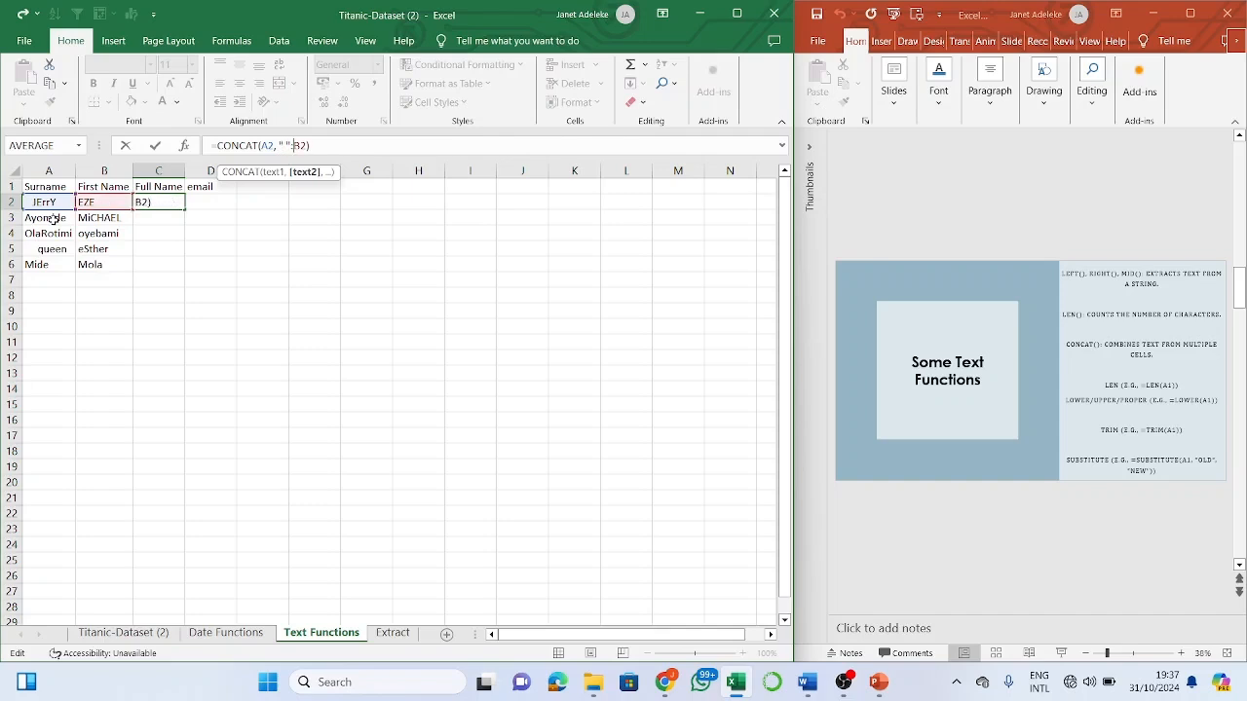
key("BackSpace")
type(",")
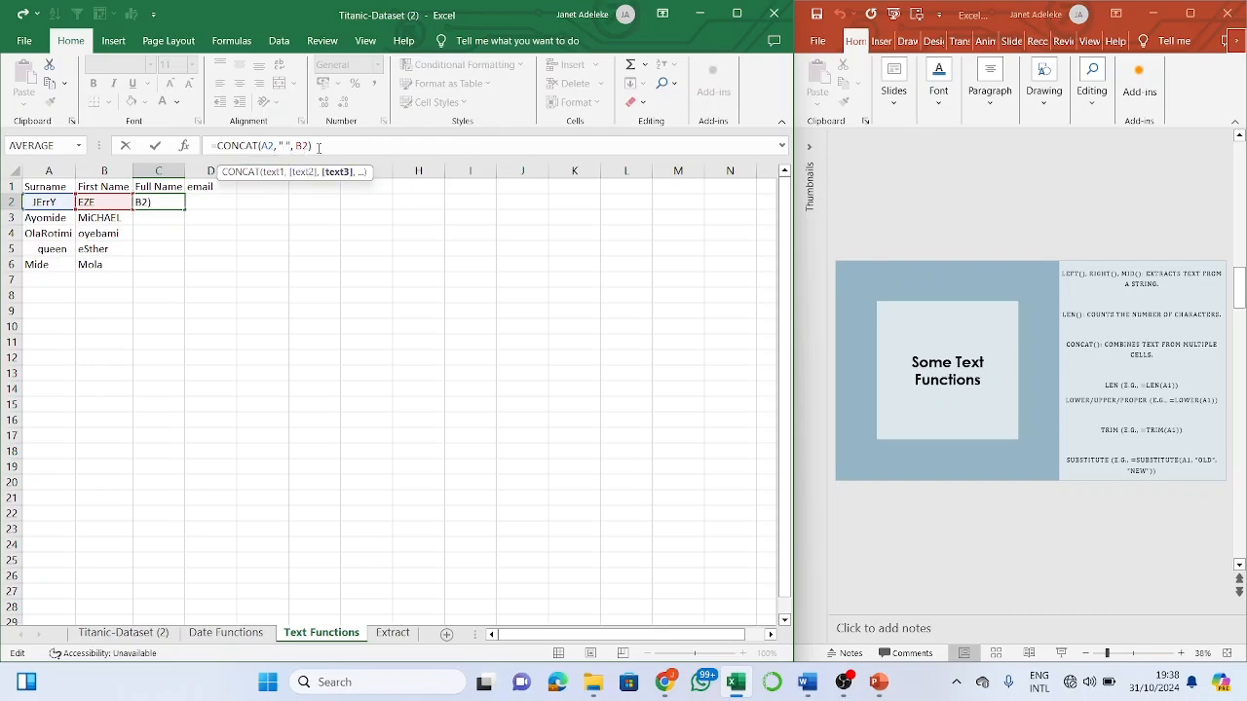
key("Return")
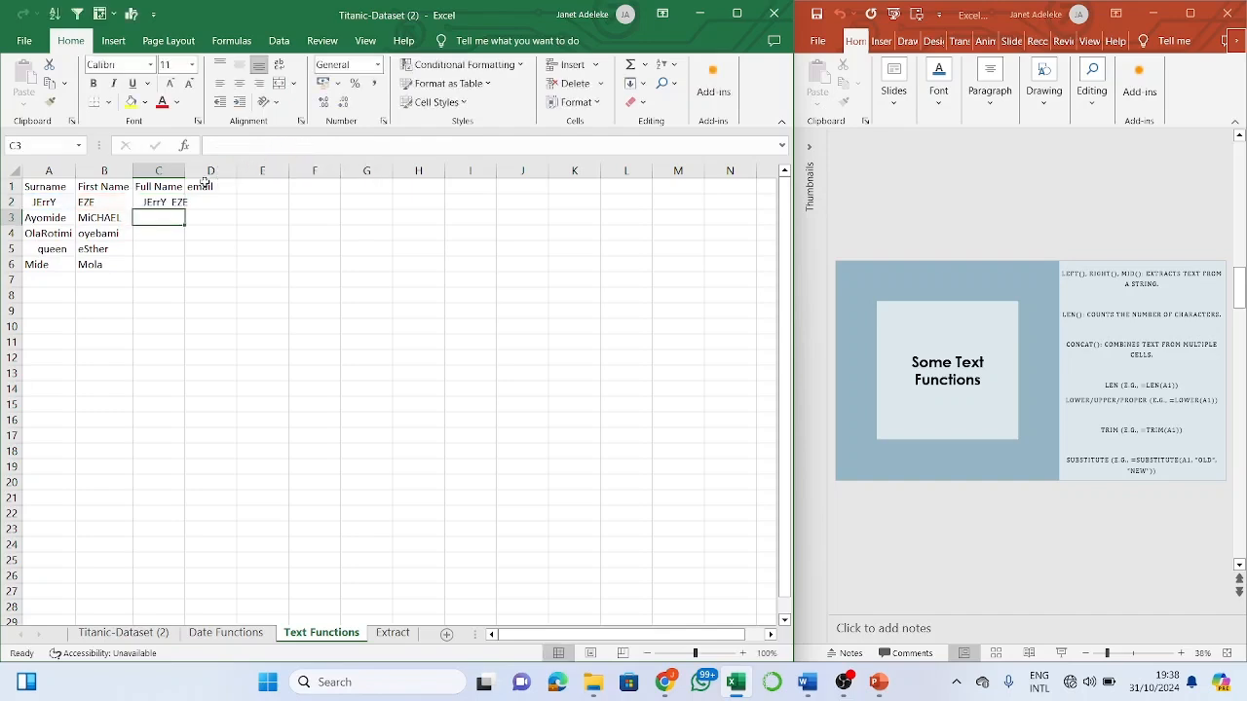
- Fill C2's spaced CONCAT formula down to C6 and widen column C to fit
left_click(182, 200)
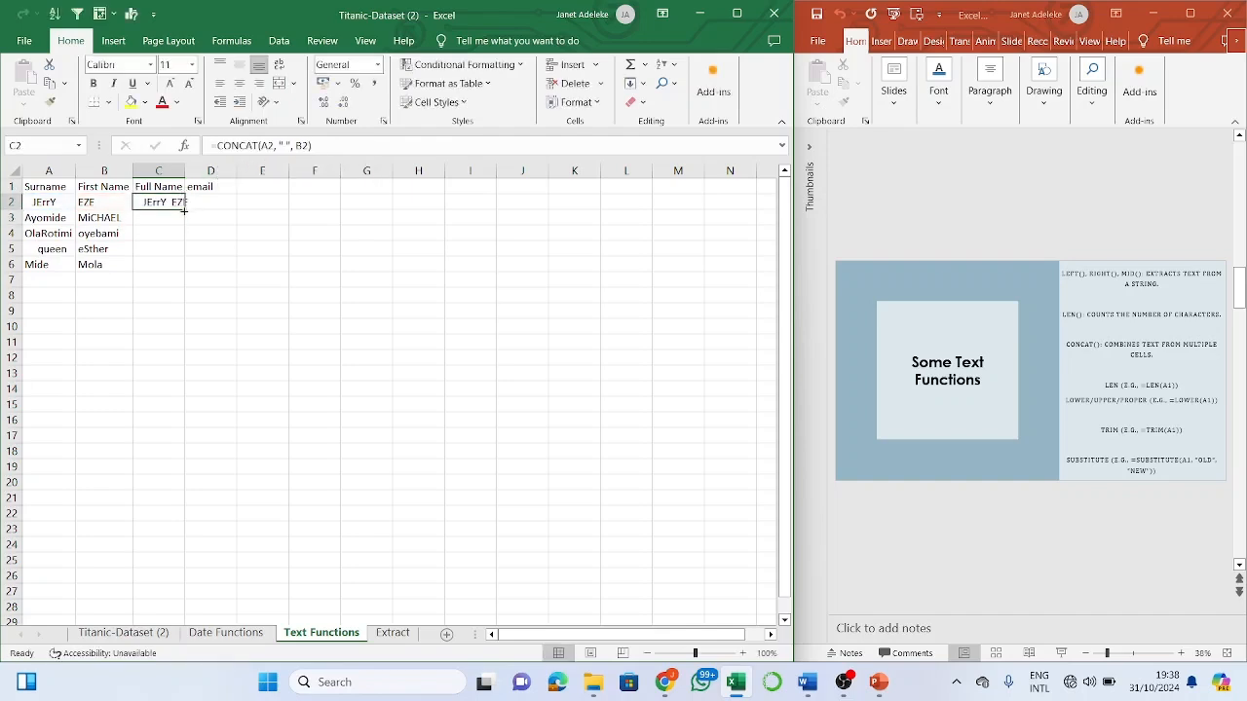
double_click(183, 208)
left_click_drag(183, 171, 231, 171)
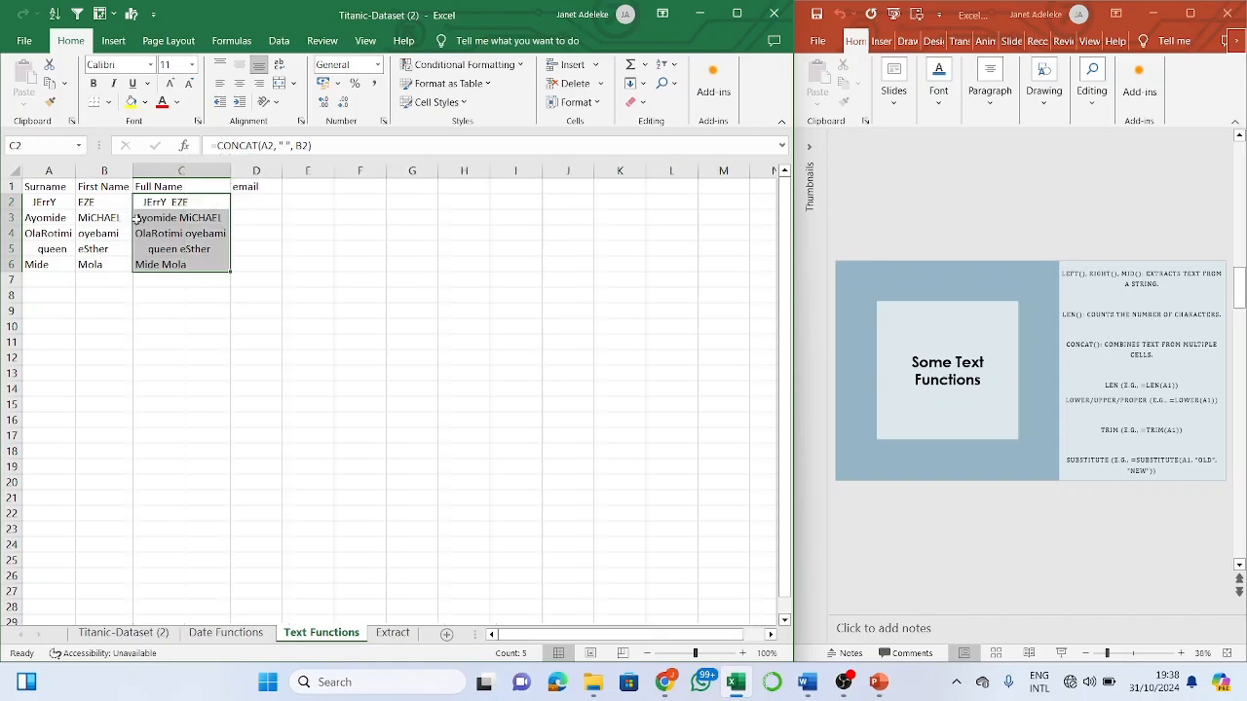
left_click(259, 200)
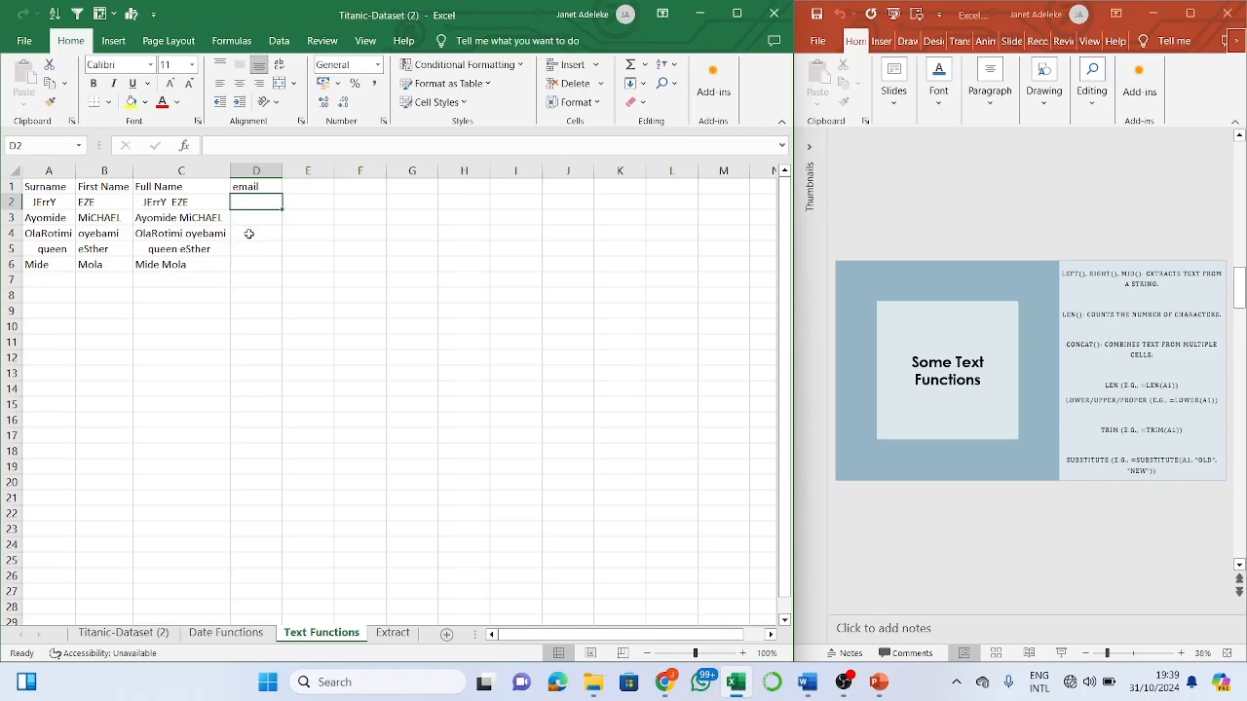
- Clear 'email' from D1, type 'email' into H1, and start a formula with = in D2
left_click(313, 205)
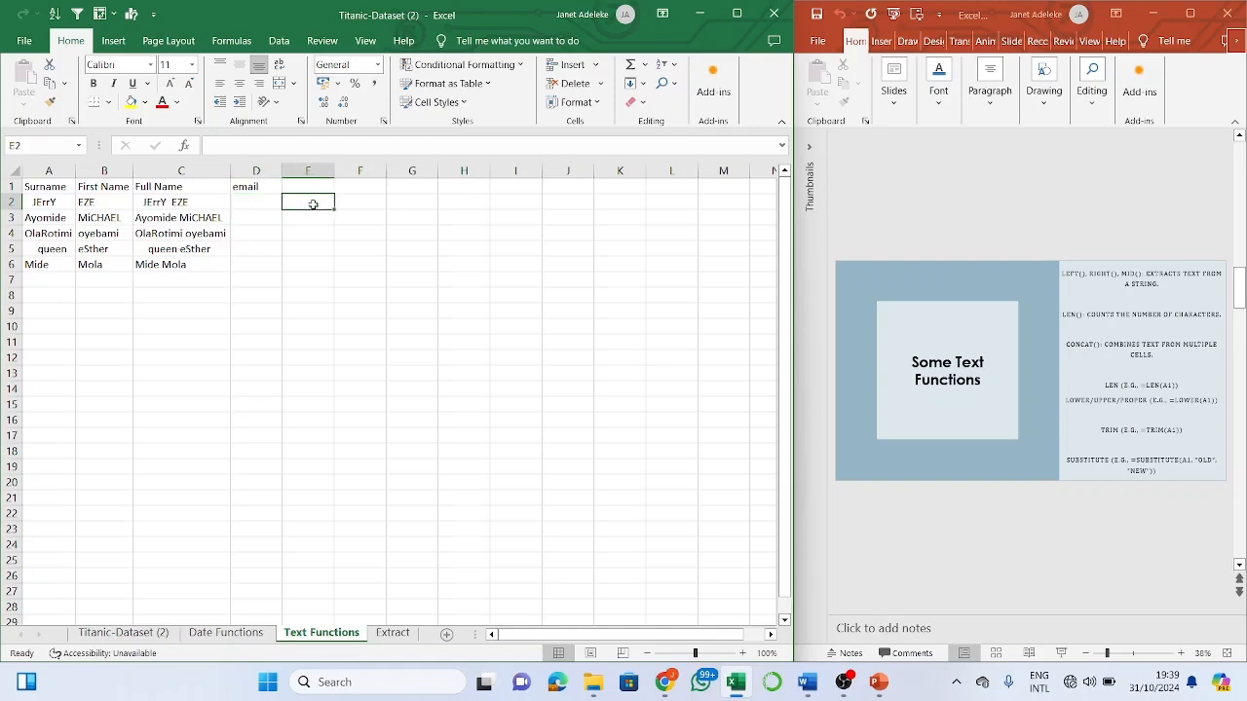
left_click(268, 190)
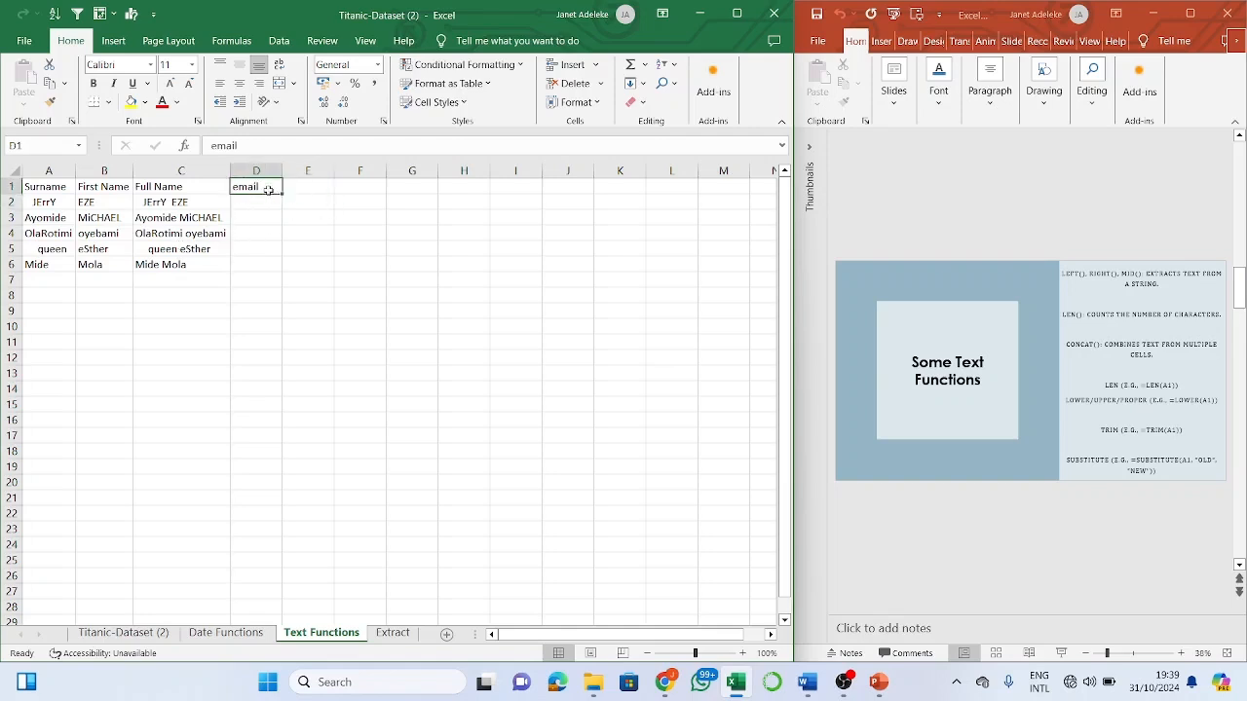
key("BackSpace")
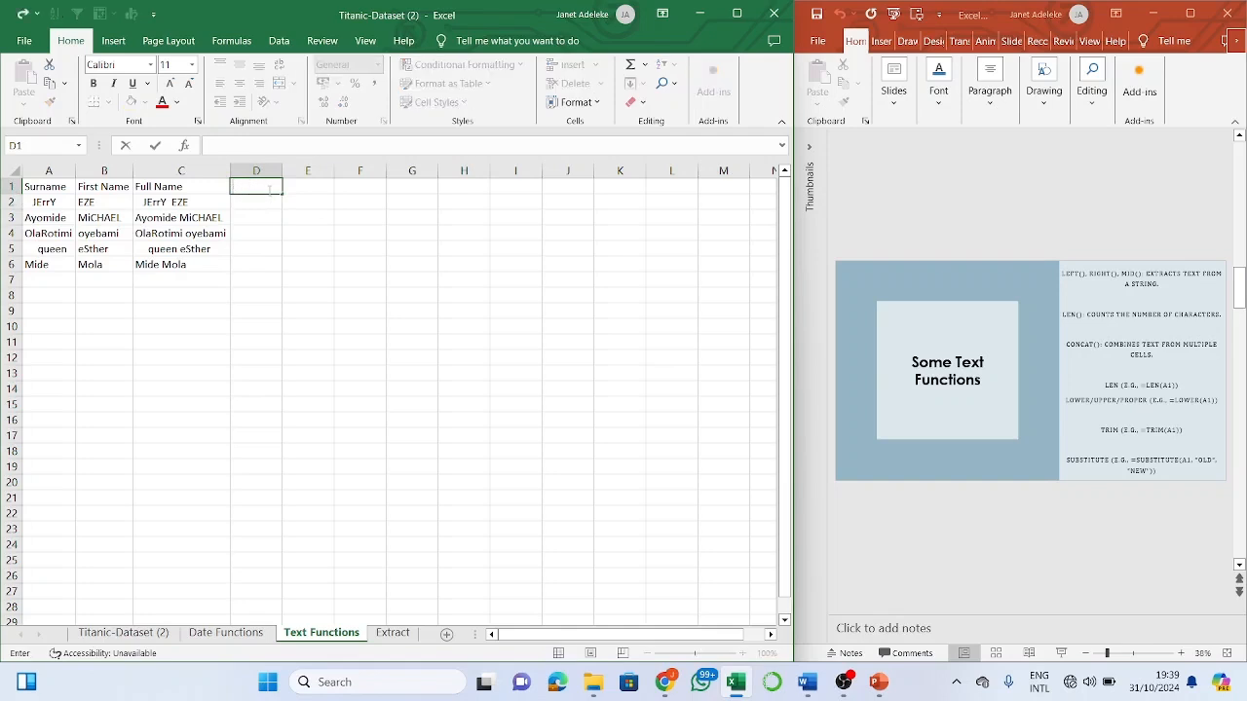
left_click(467, 190)
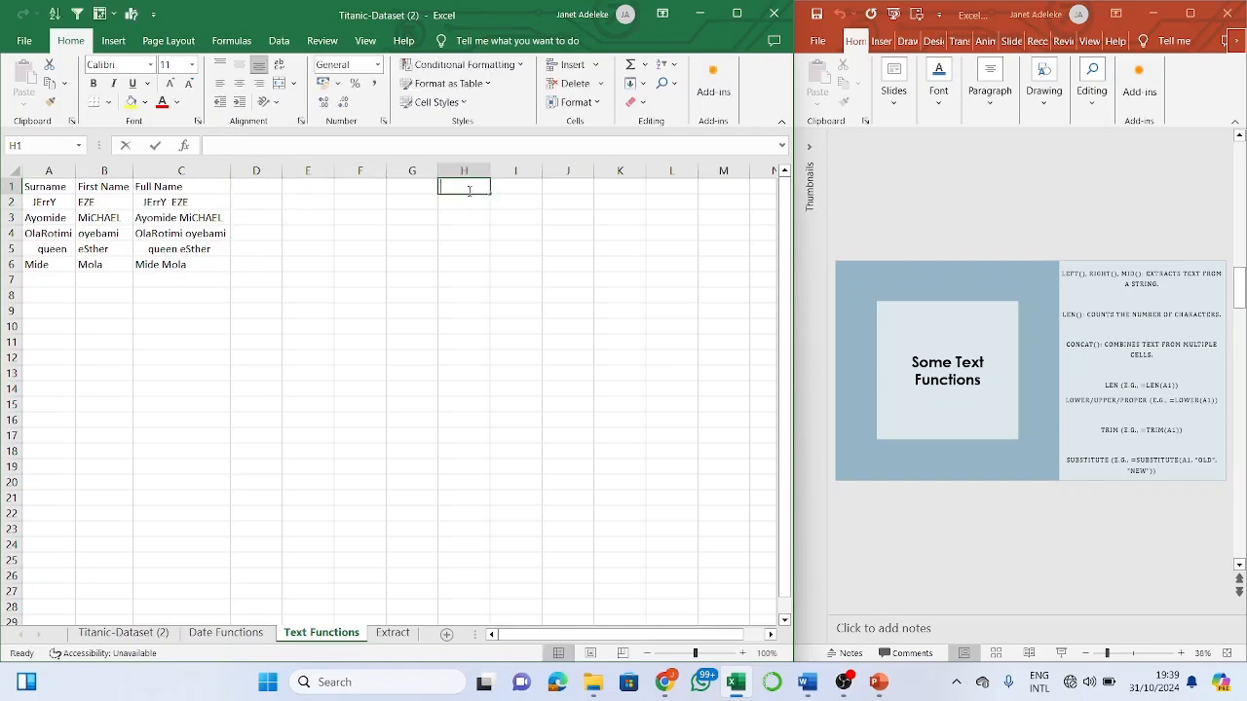
type("email")
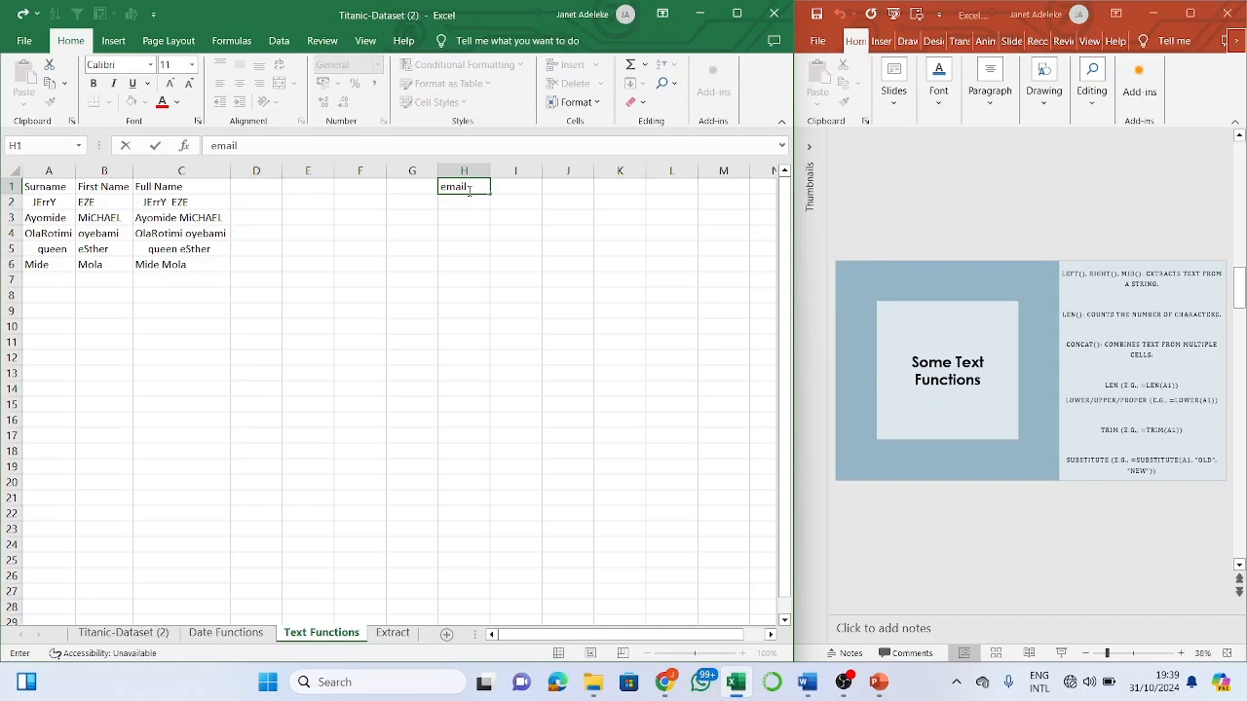
left_click(273, 203)
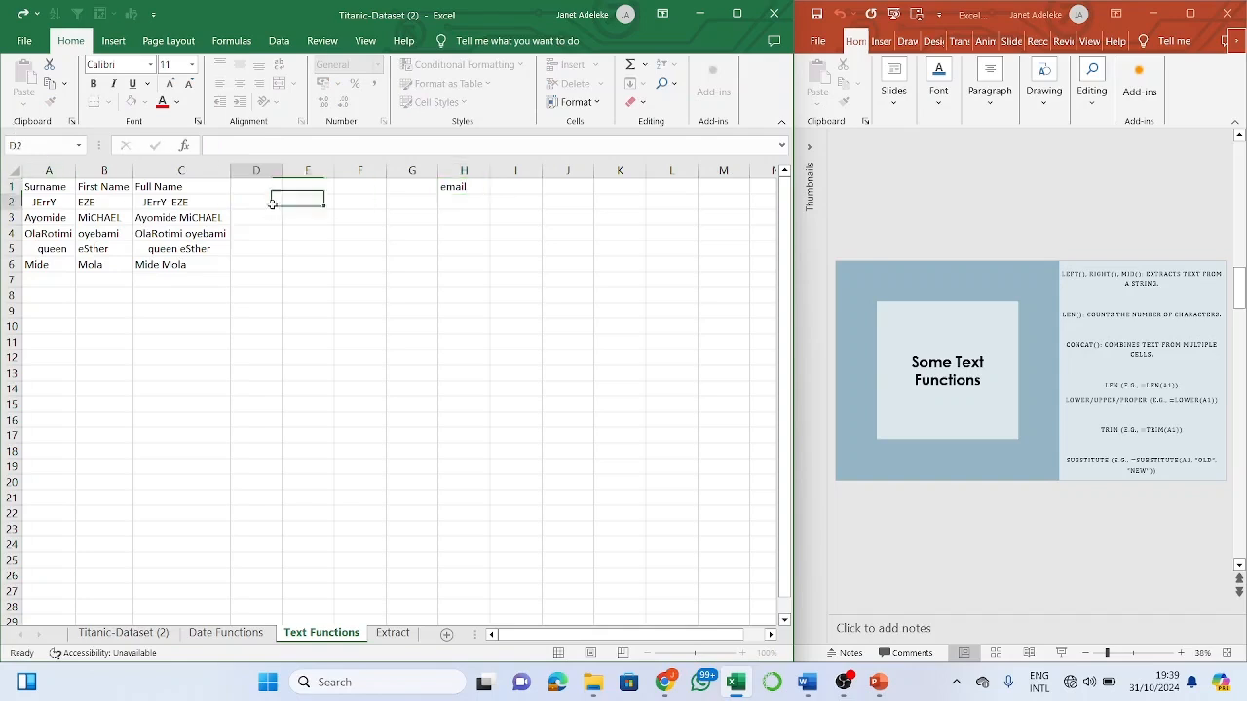
type("=")
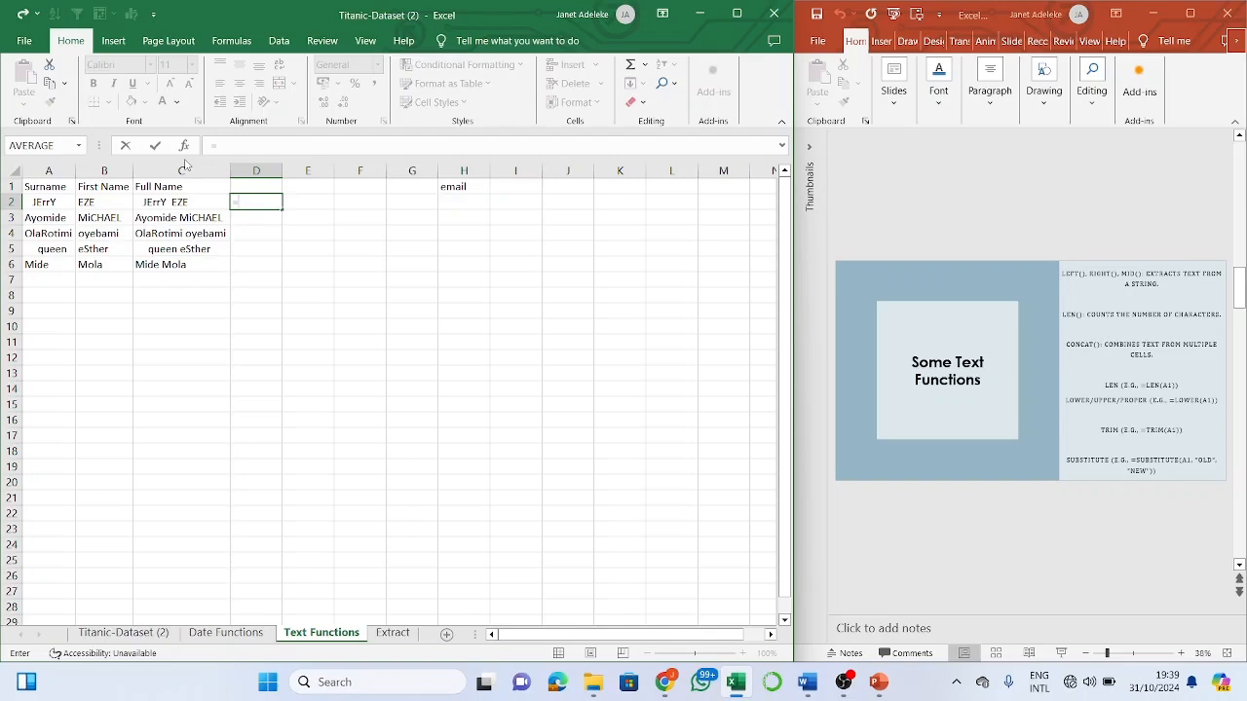
type("lowe")
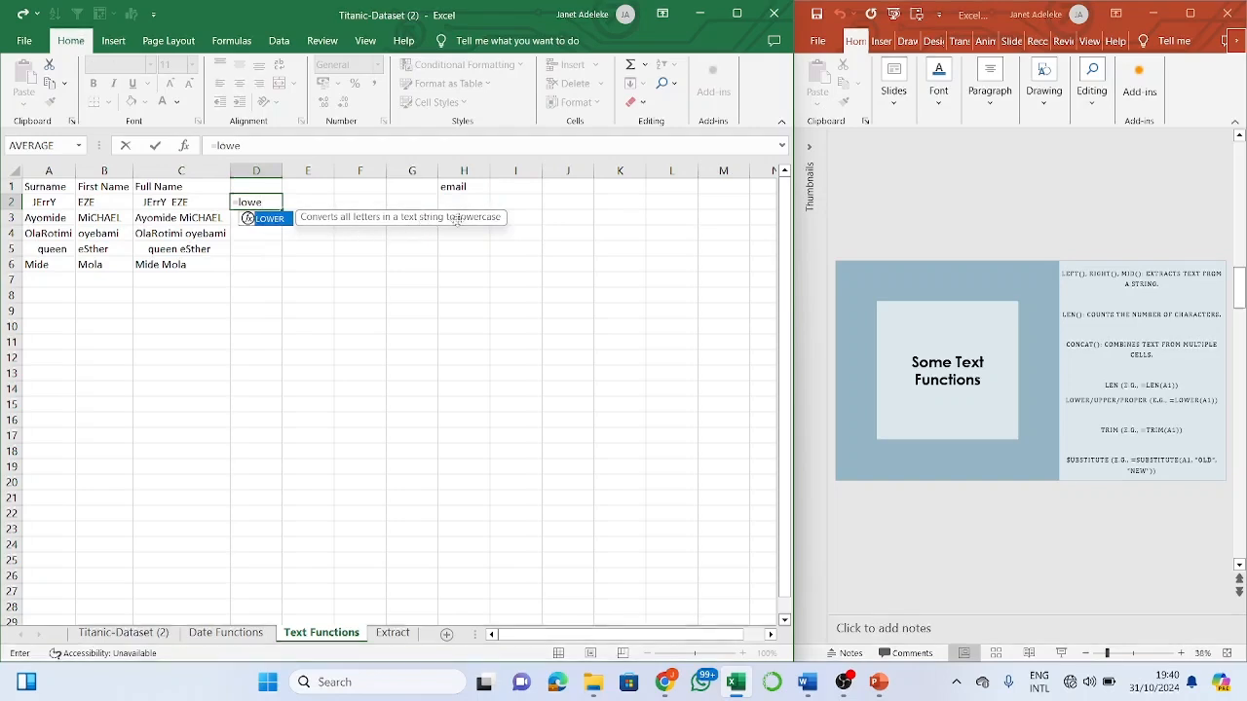
double_click(286, 223)
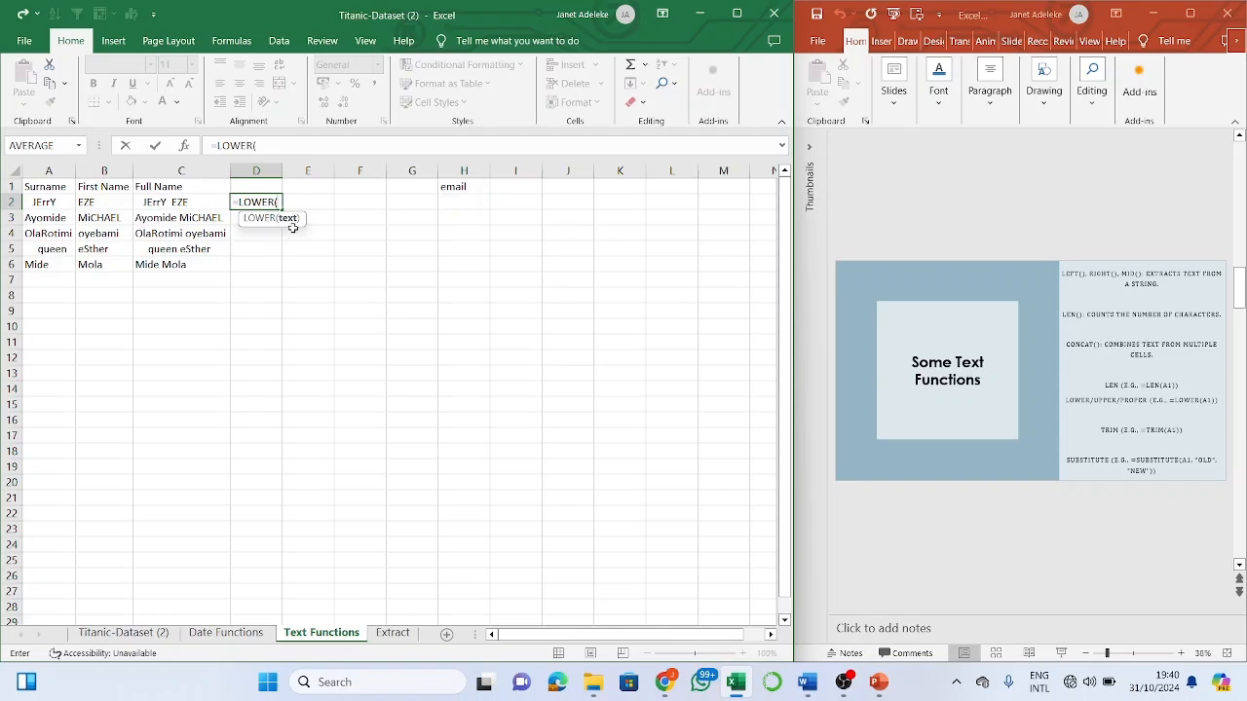
left_click(197, 202)
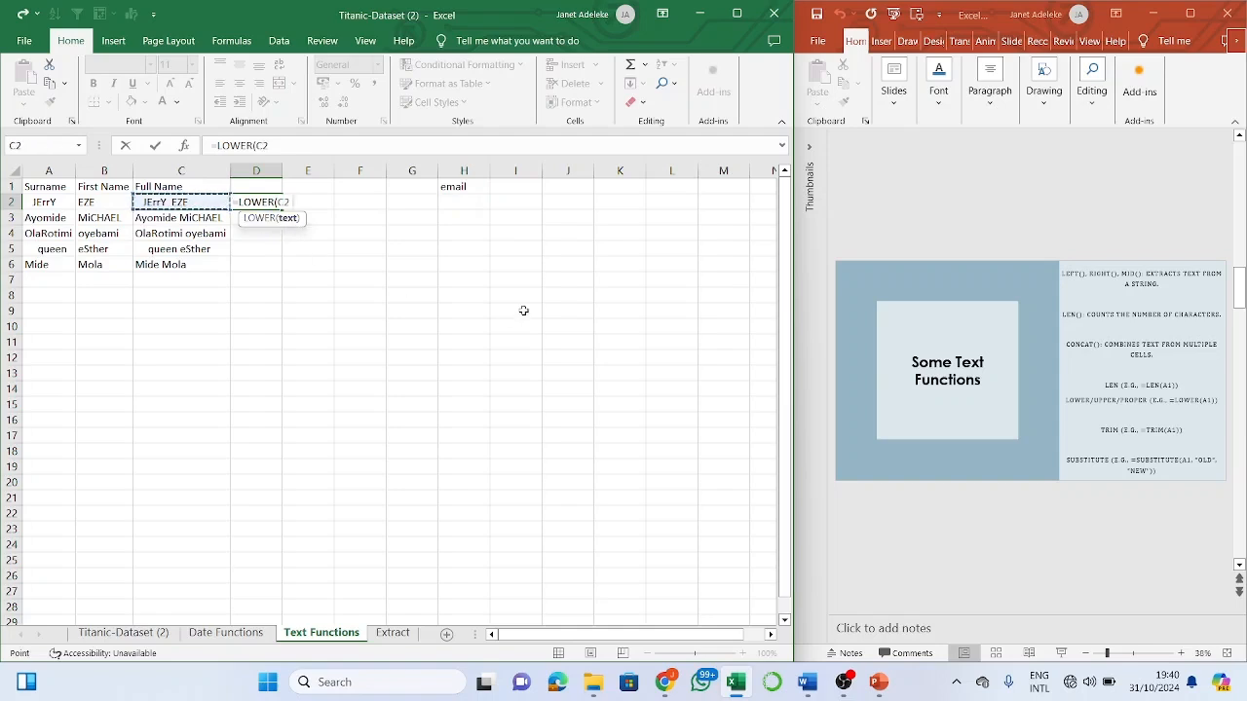
key("Return")
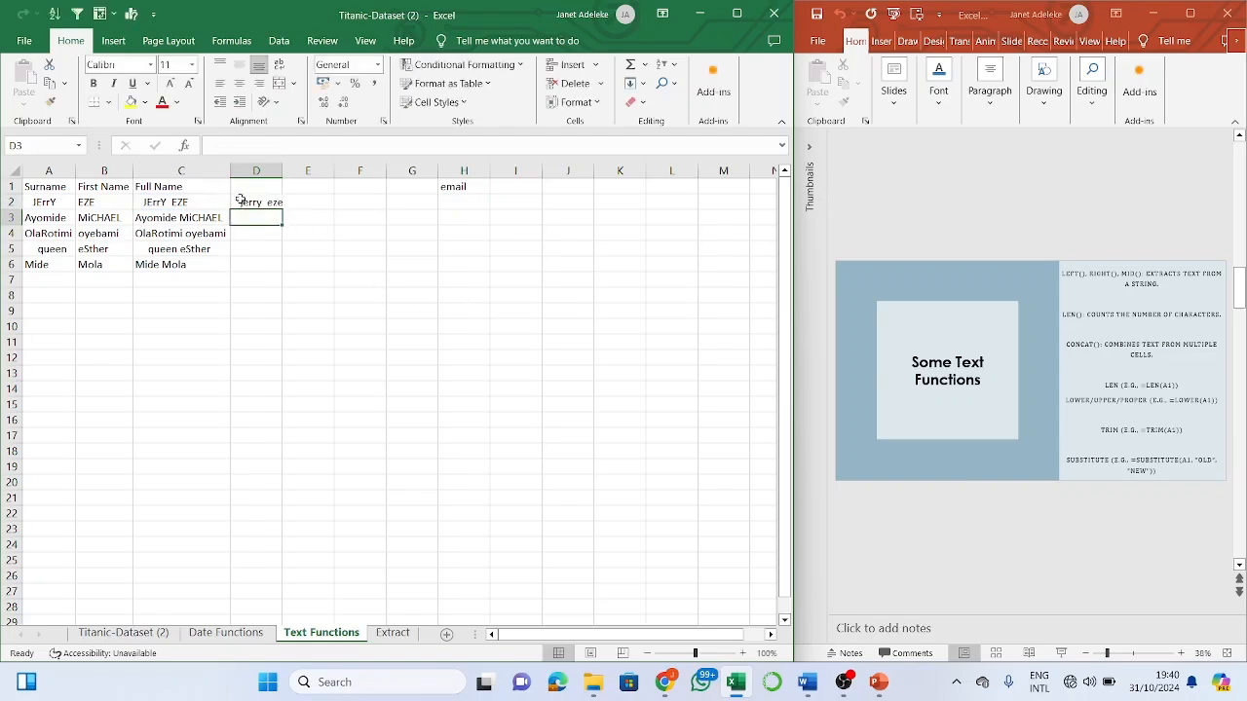
left_click(240, 200)
left_click(276, 211)
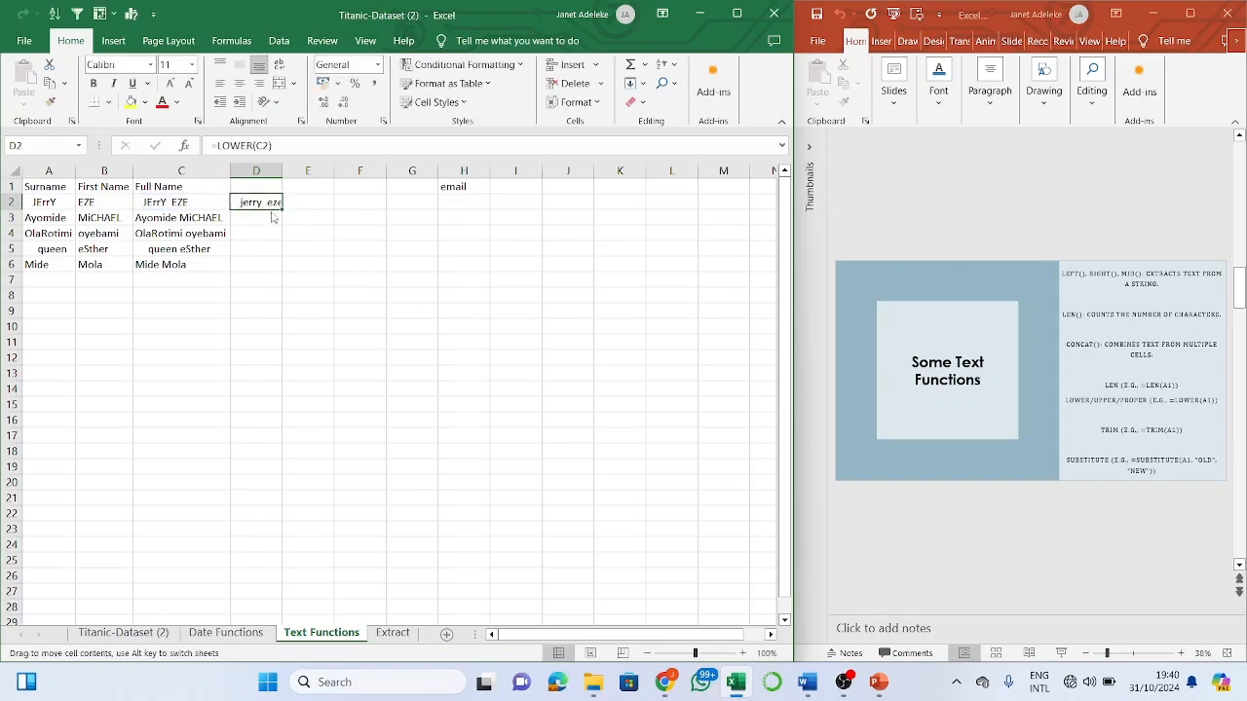
left_click(264, 218)
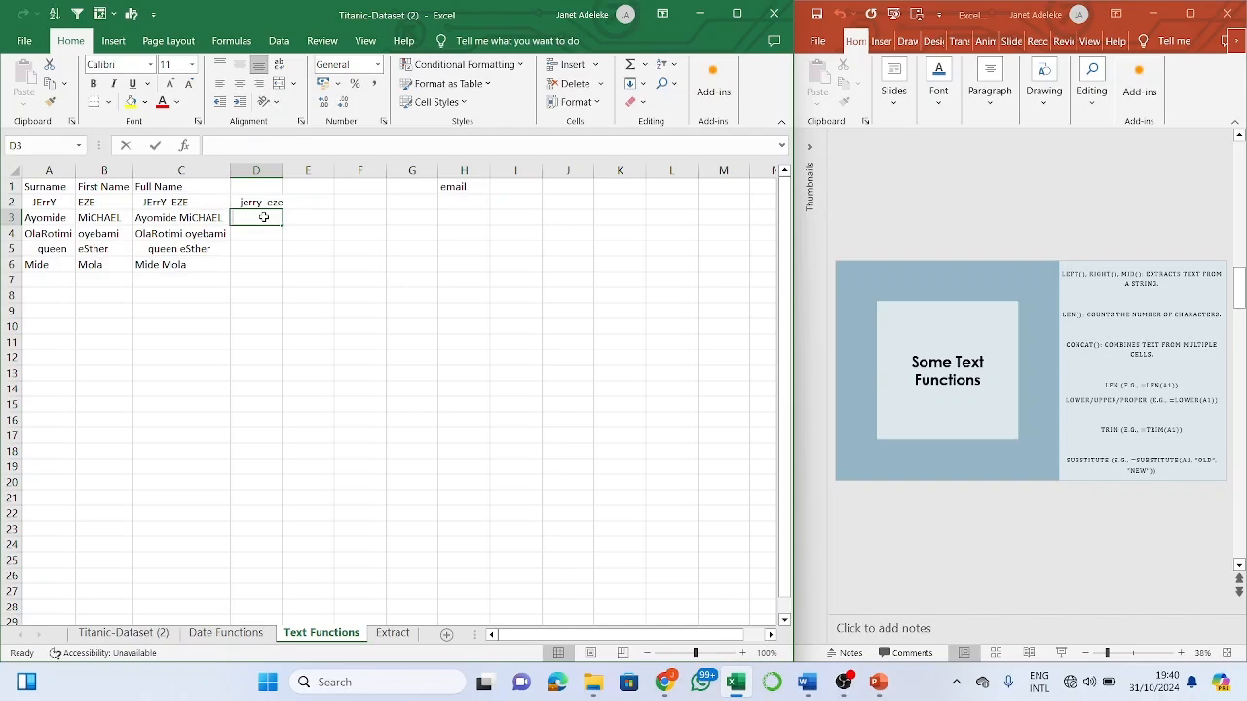
type("=")
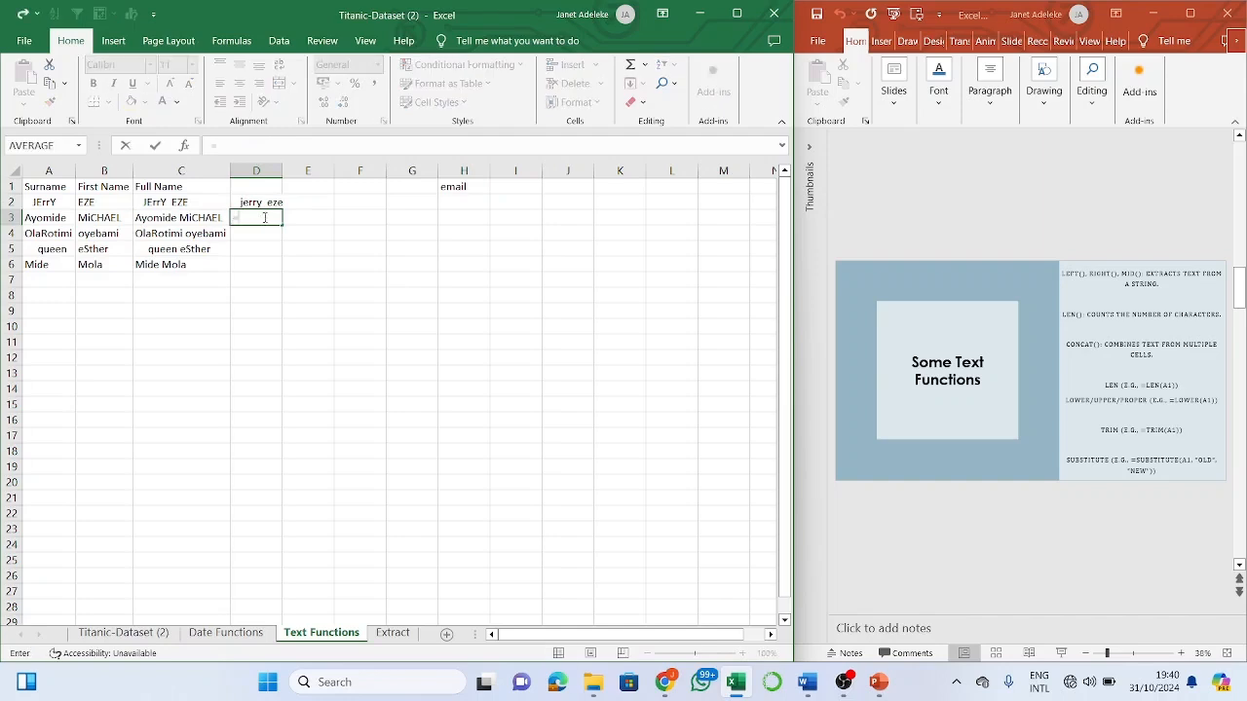
type("uppw")
key("BackSpace")
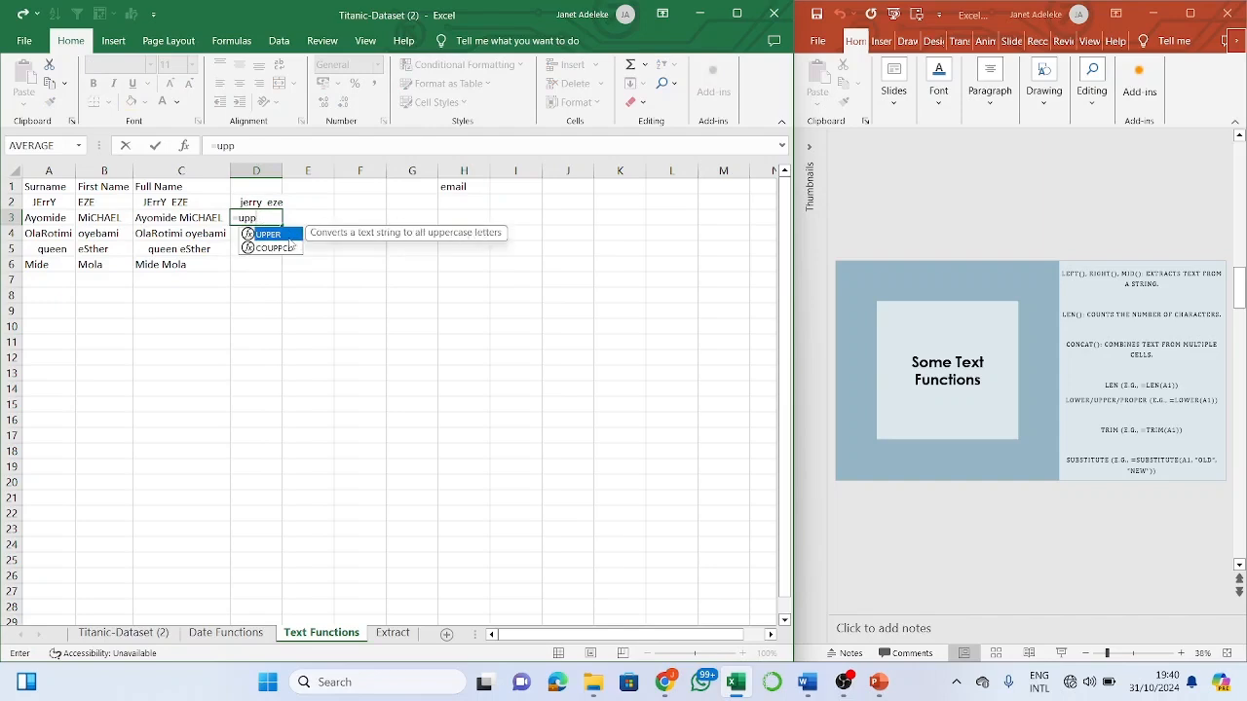
key("Tab")
left_click(207, 216)
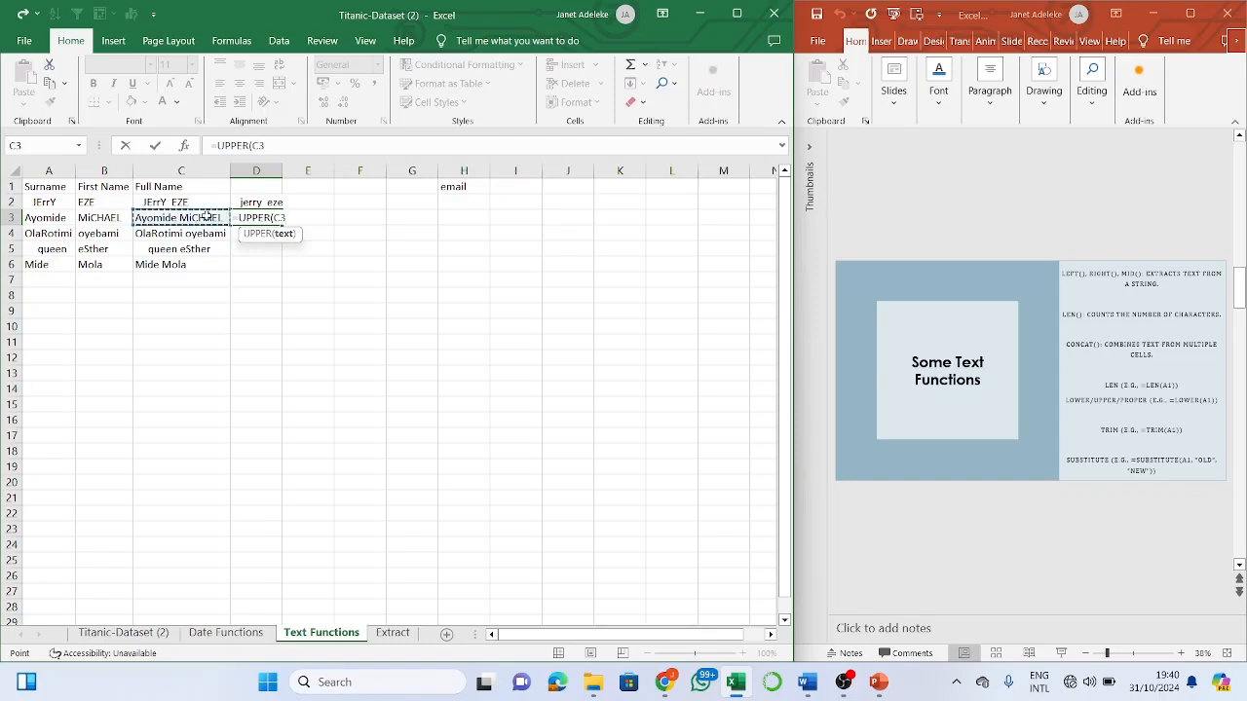
key("Return")
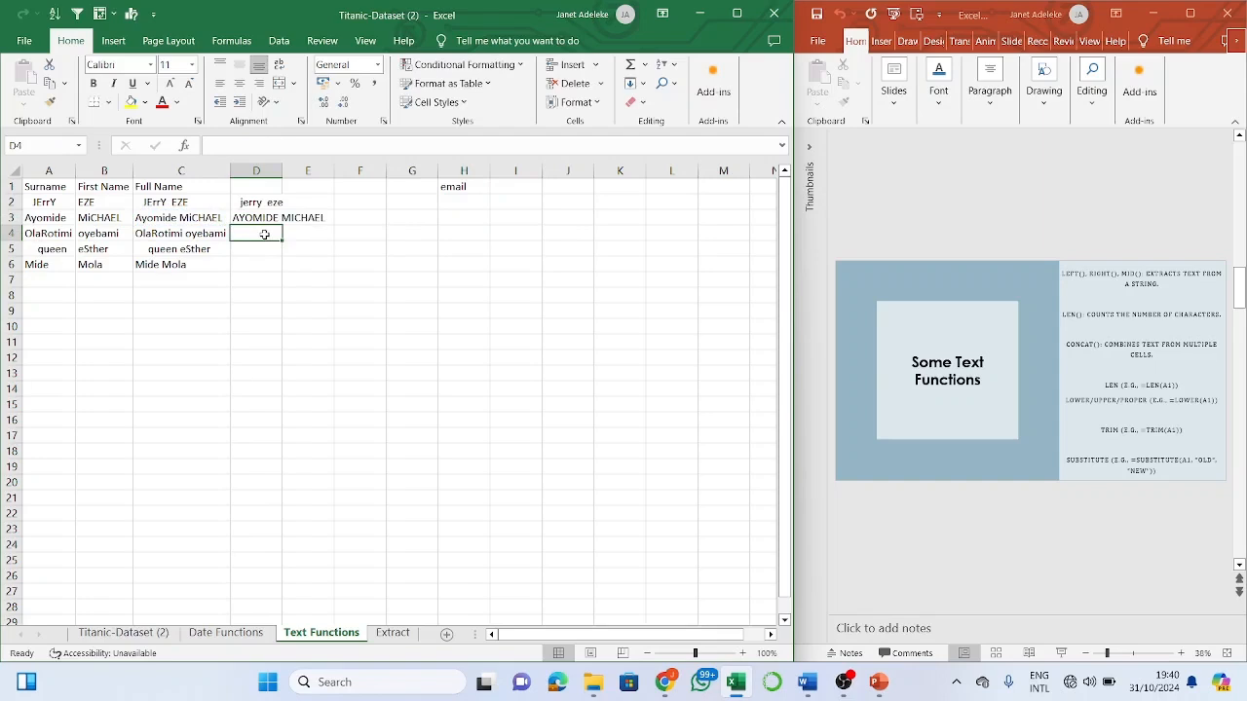
type("=")
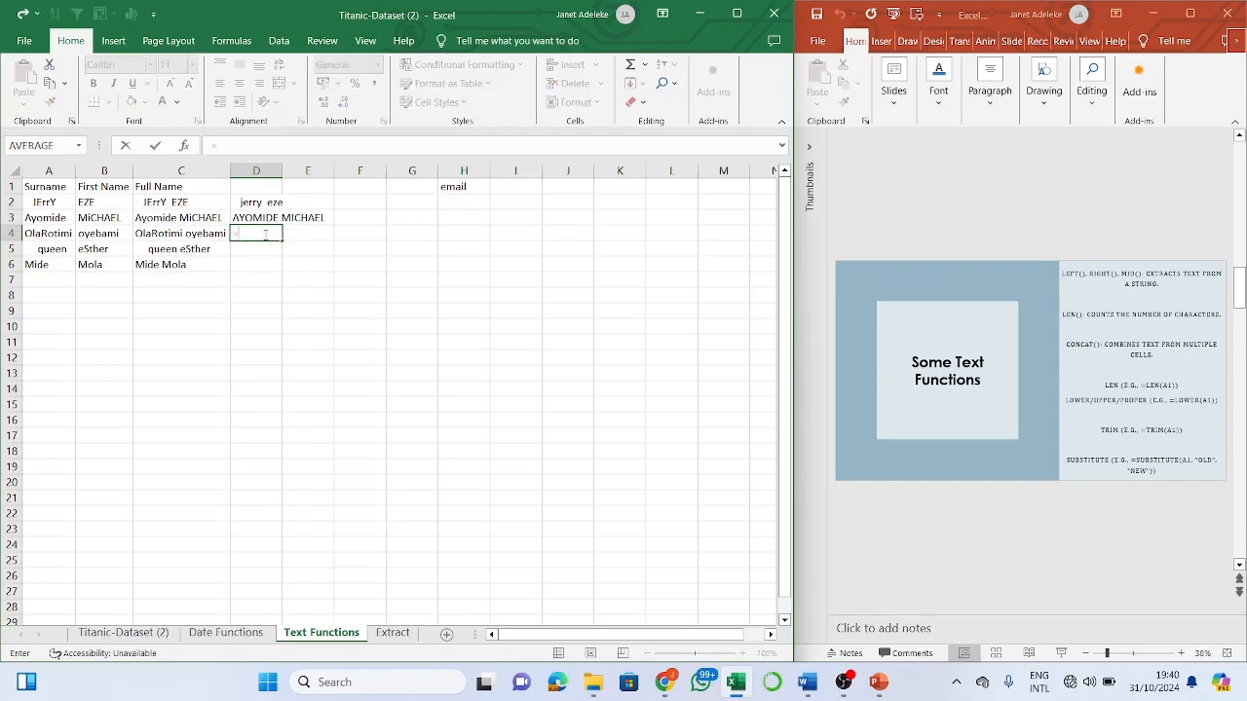
type("pr")
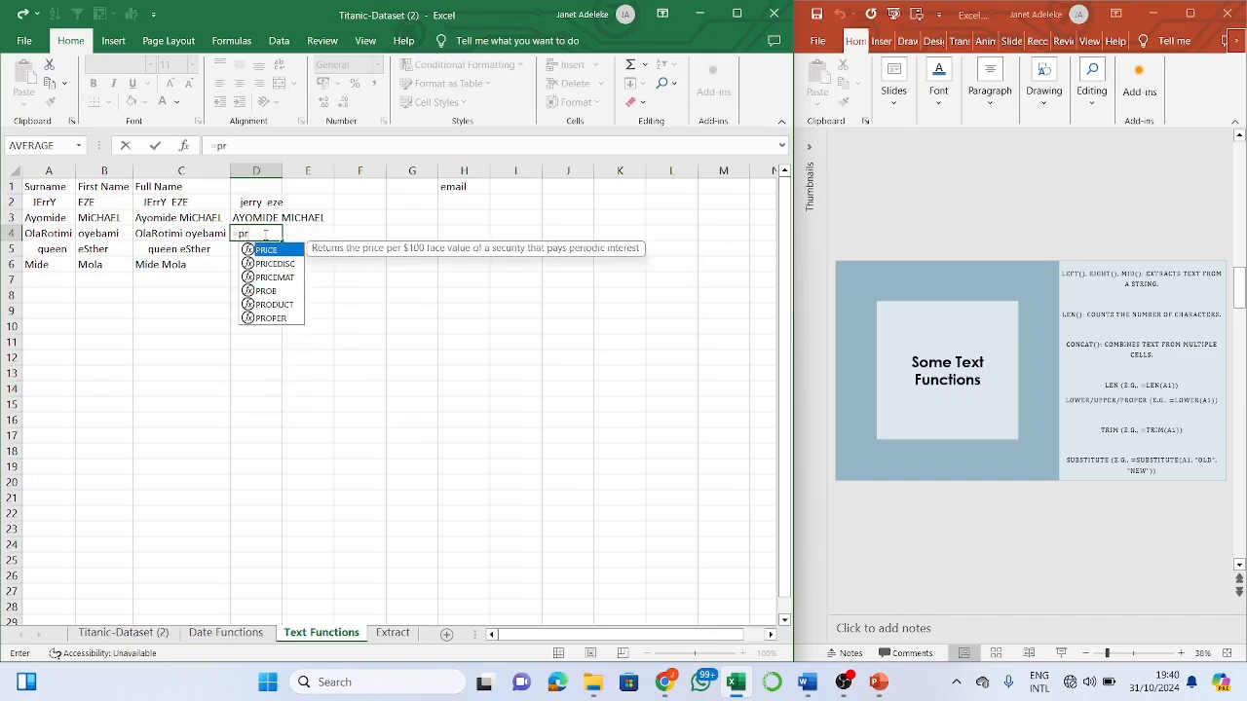
type("oper")
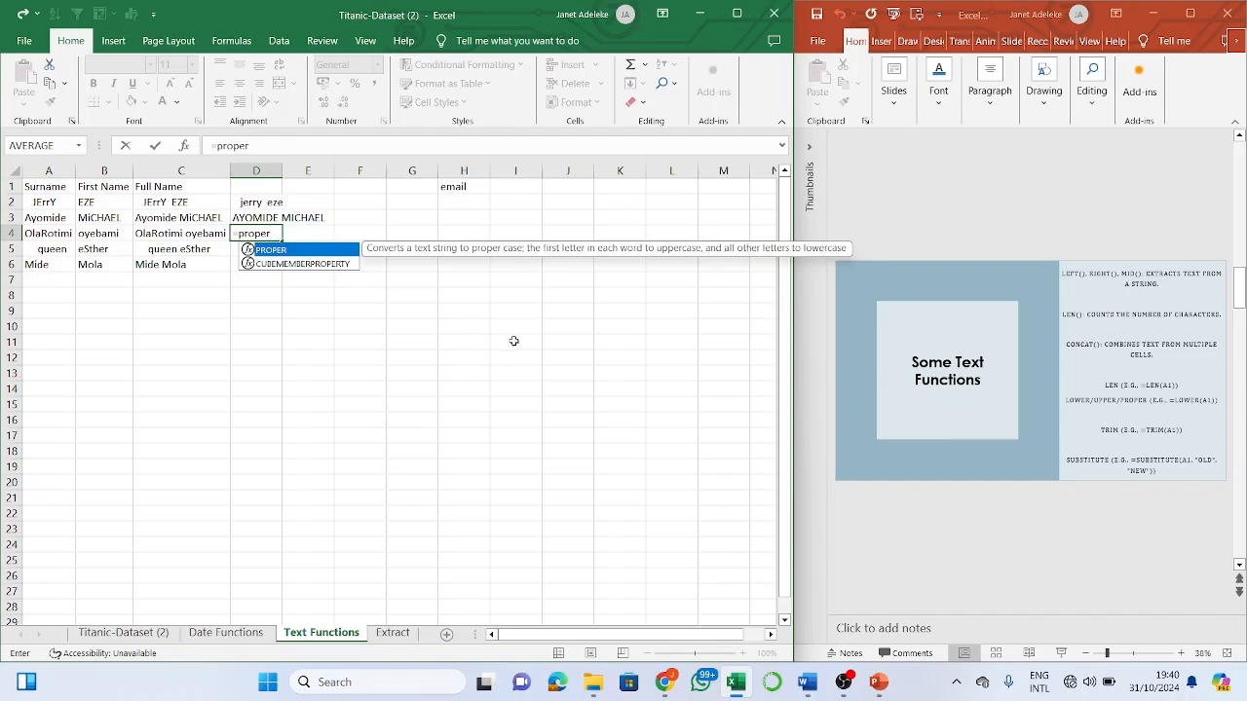
key("Tab")
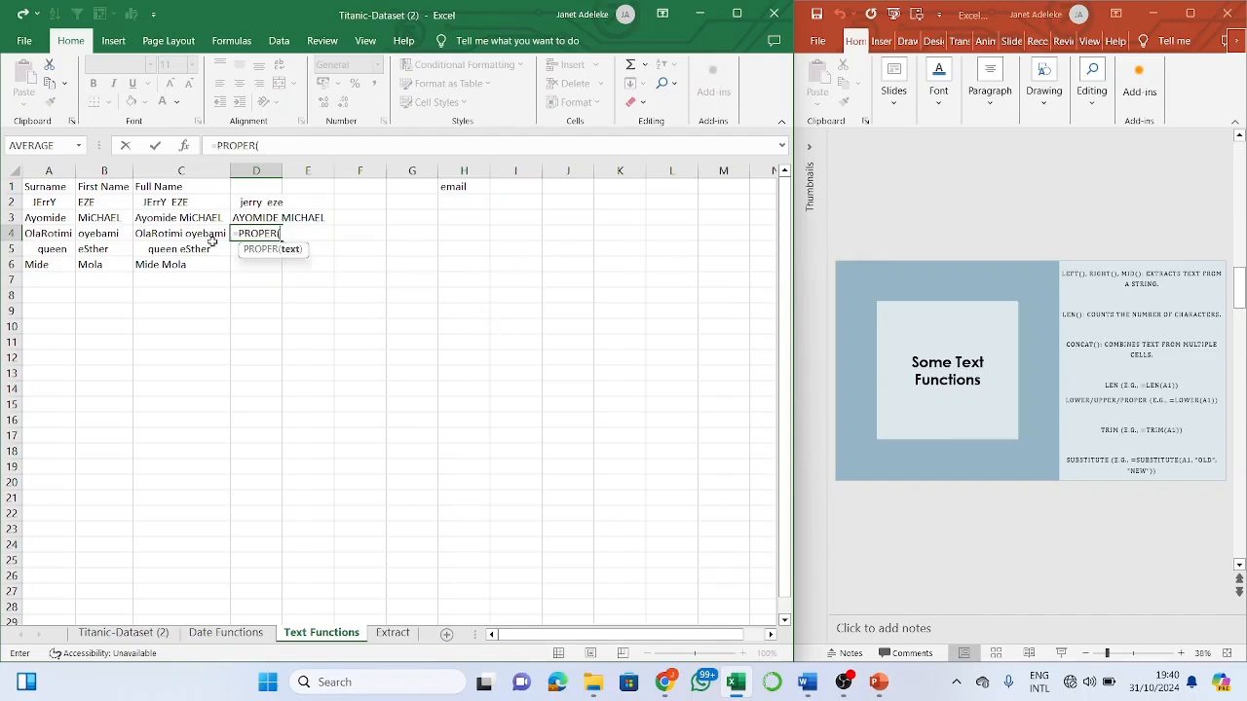
left_click(212, 229)
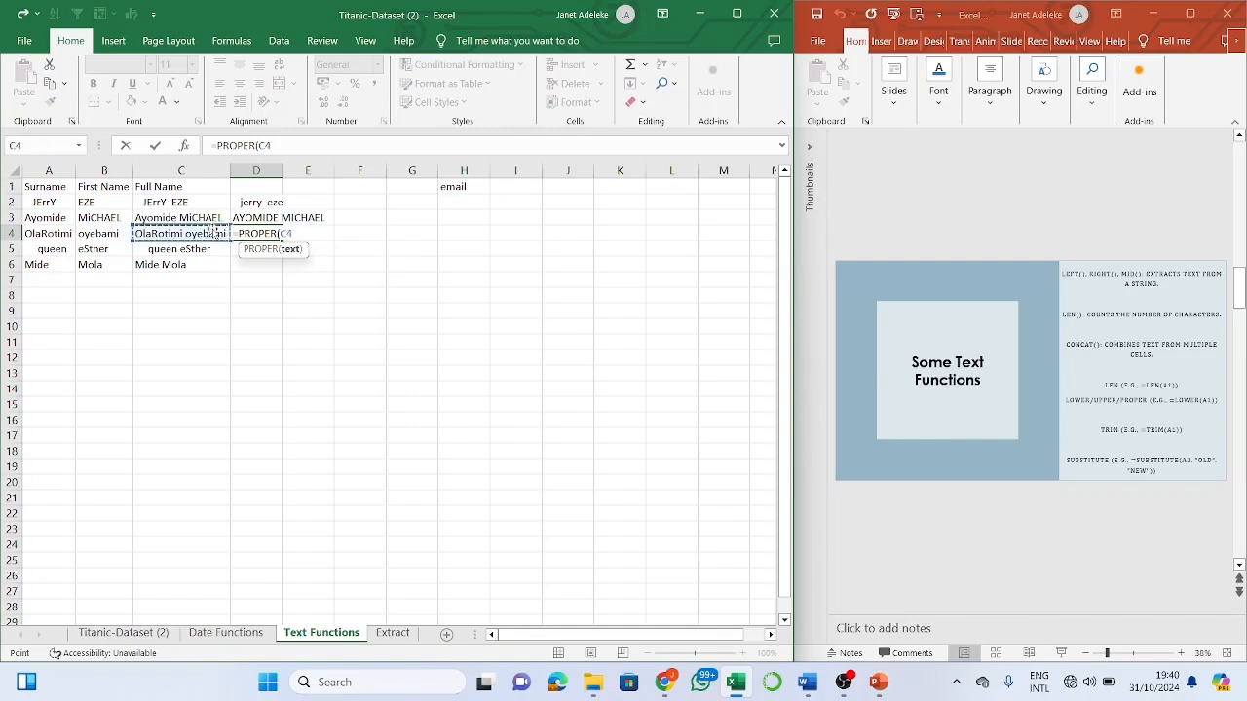
key("Return")
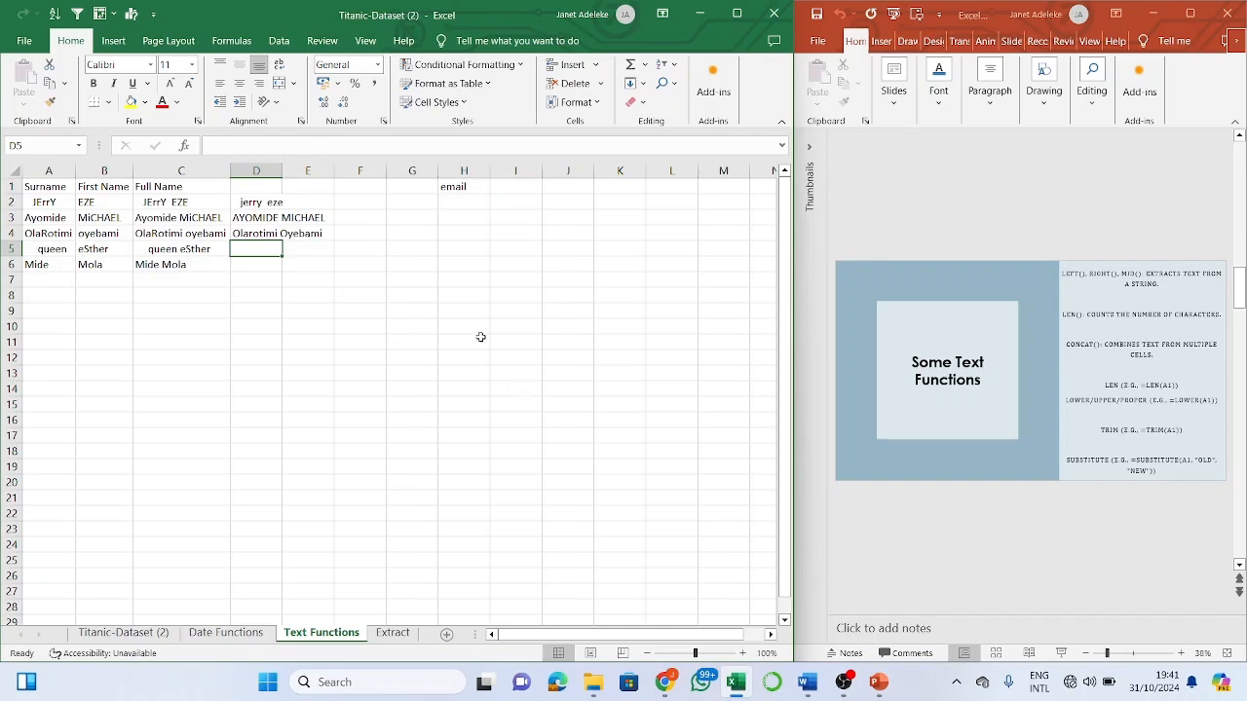
- Change D2's formula from LOWER to =PROPER(C2)
left_click(267, 214)
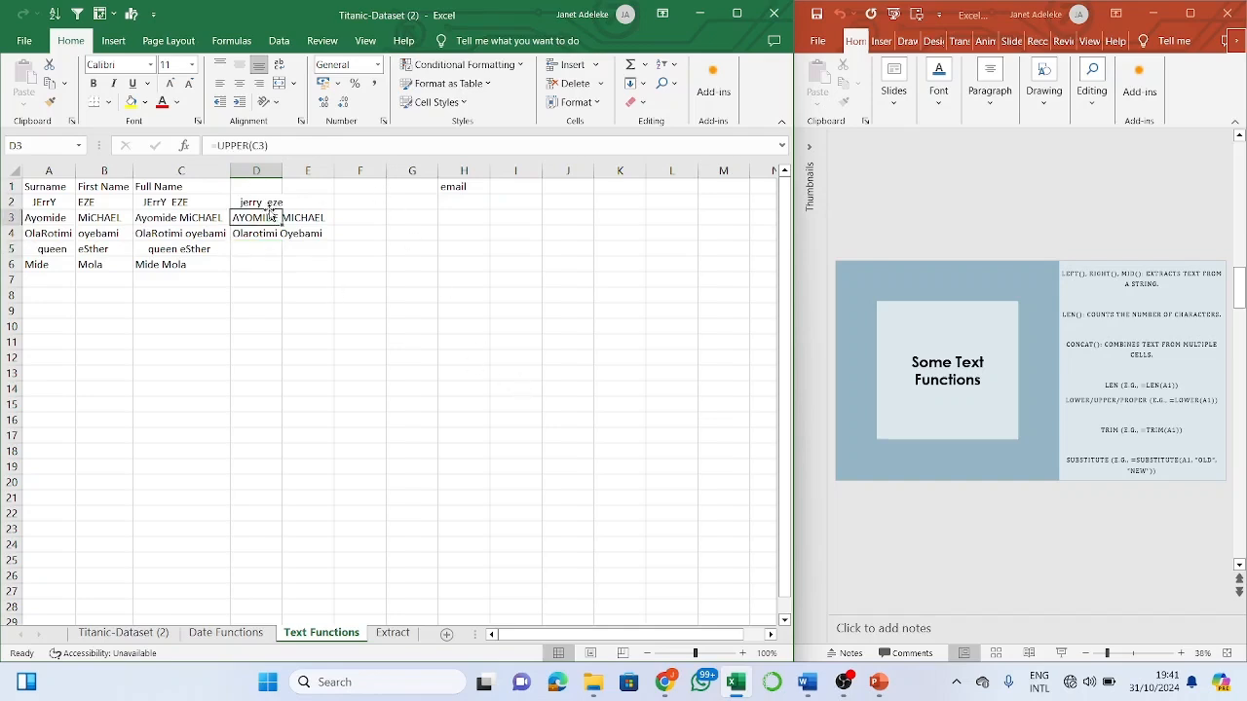
left_click(273, 202)
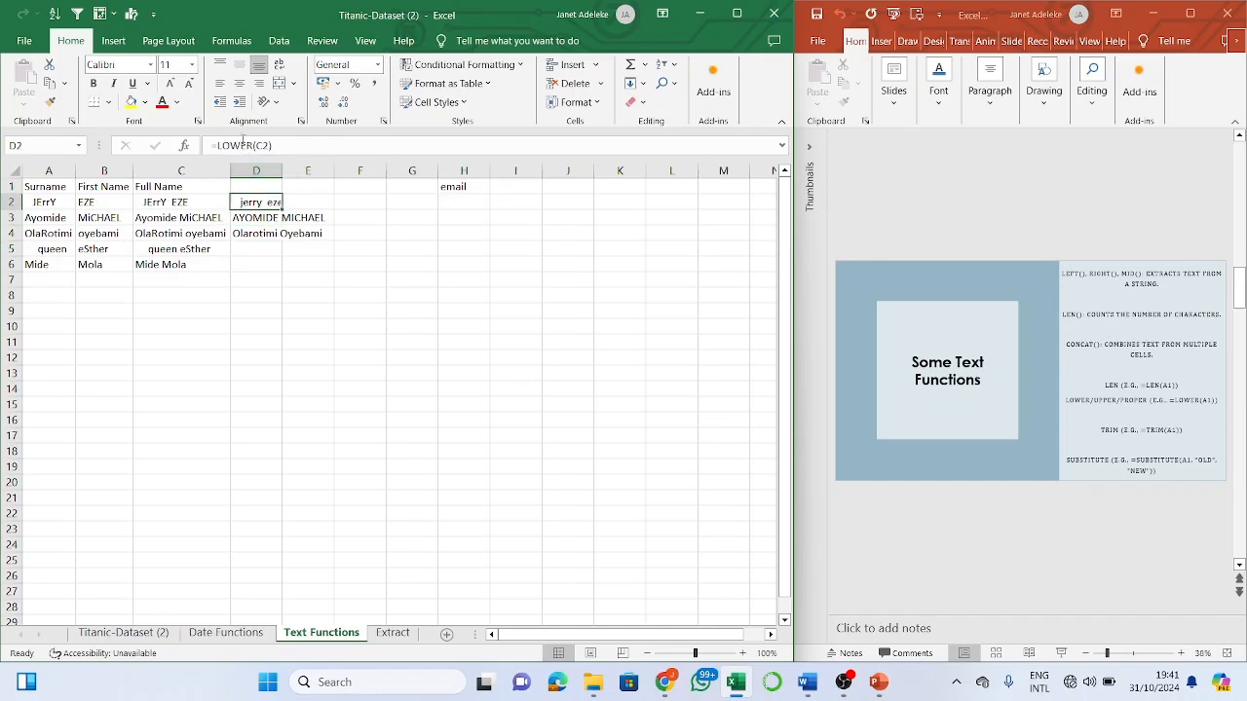
left_click(243, 144)
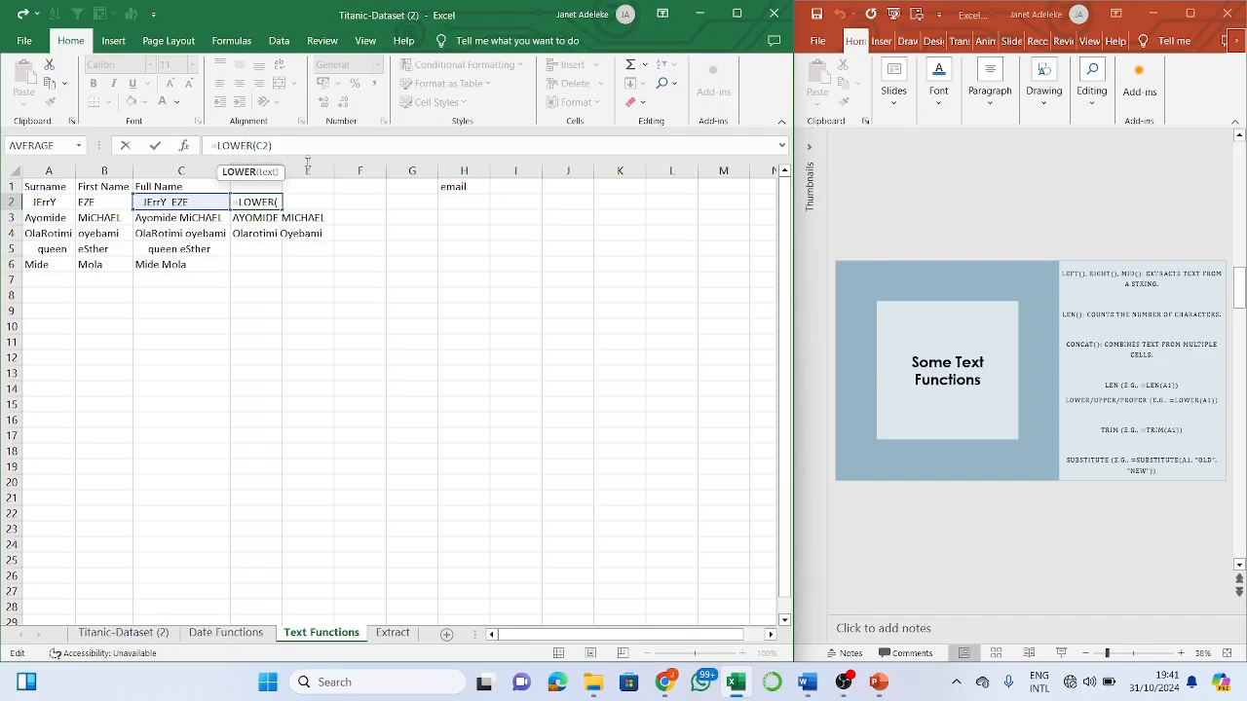
key("BackSpace")
key("BackSpace")
key("BackSpace")
key("BackSpace")
type("p")
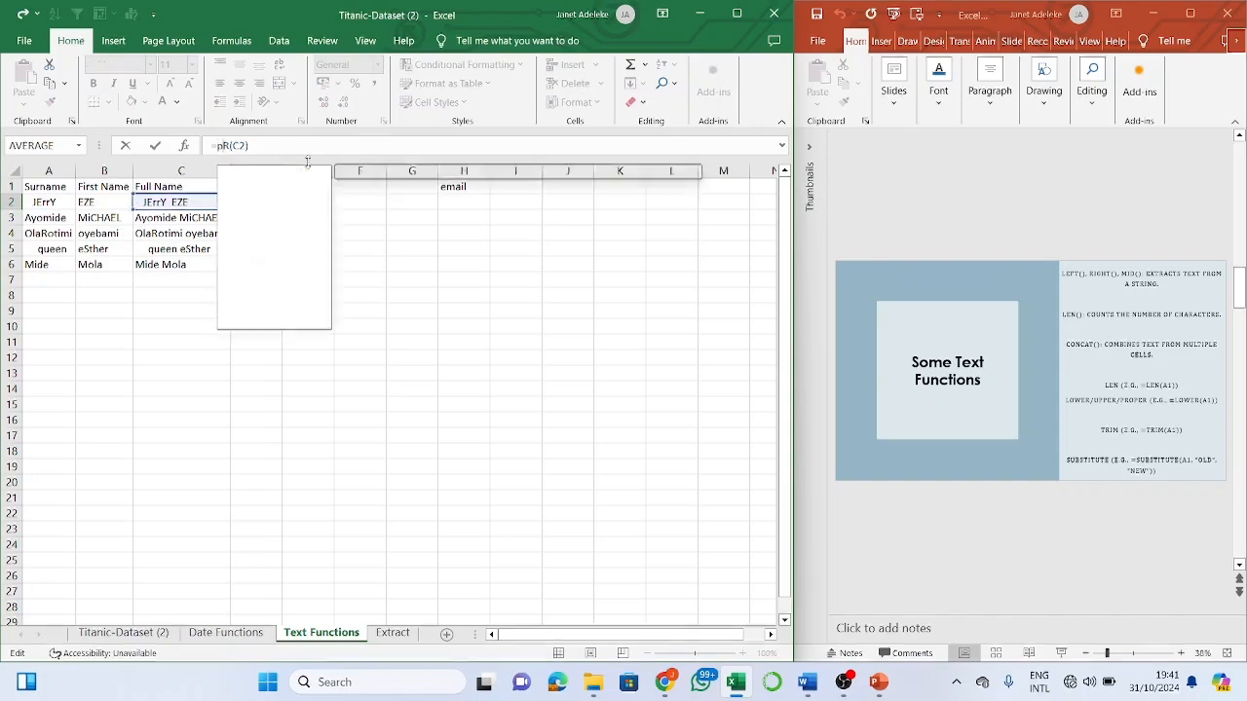
type("ro")
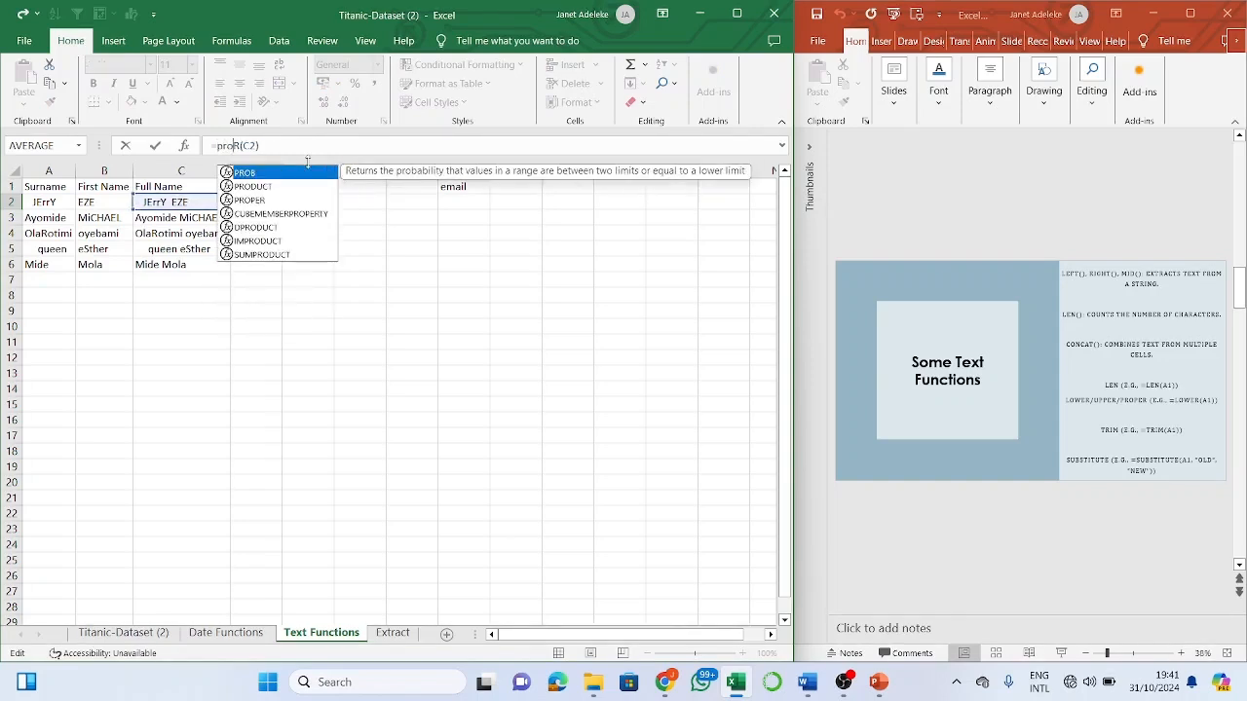
left_click(295, 200)
double_click(294, 202)
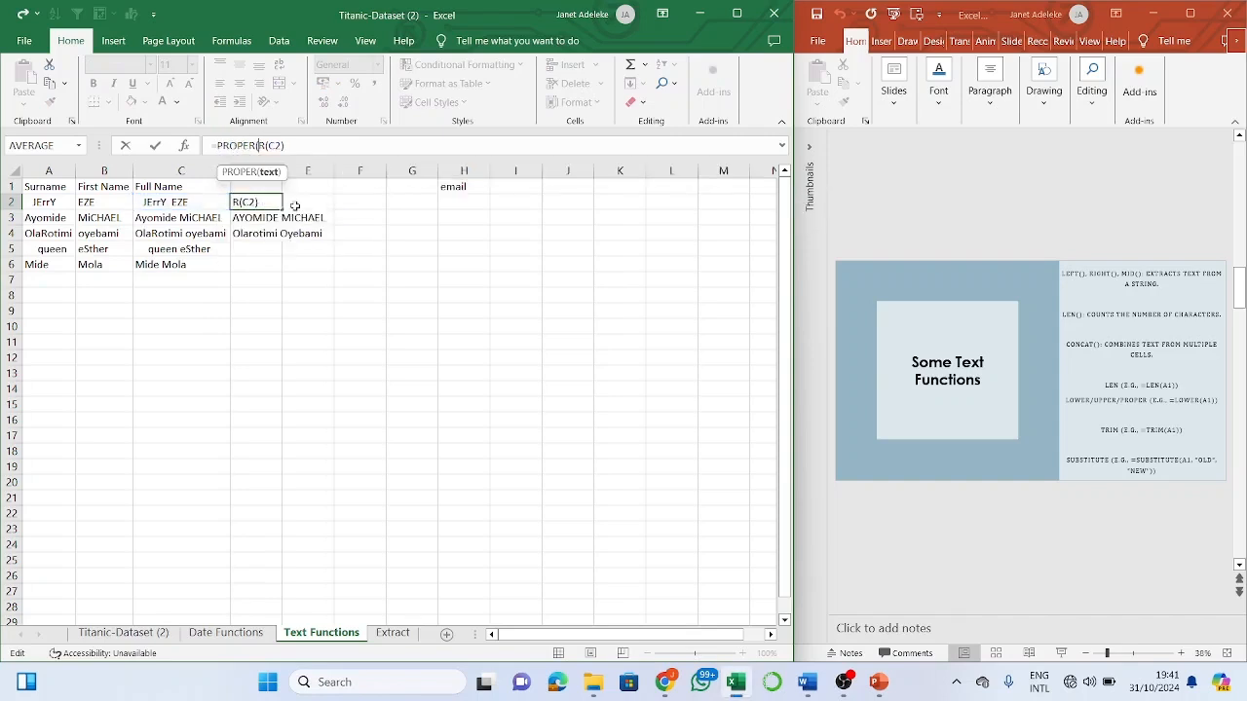
key("Delete")
key("Delete")
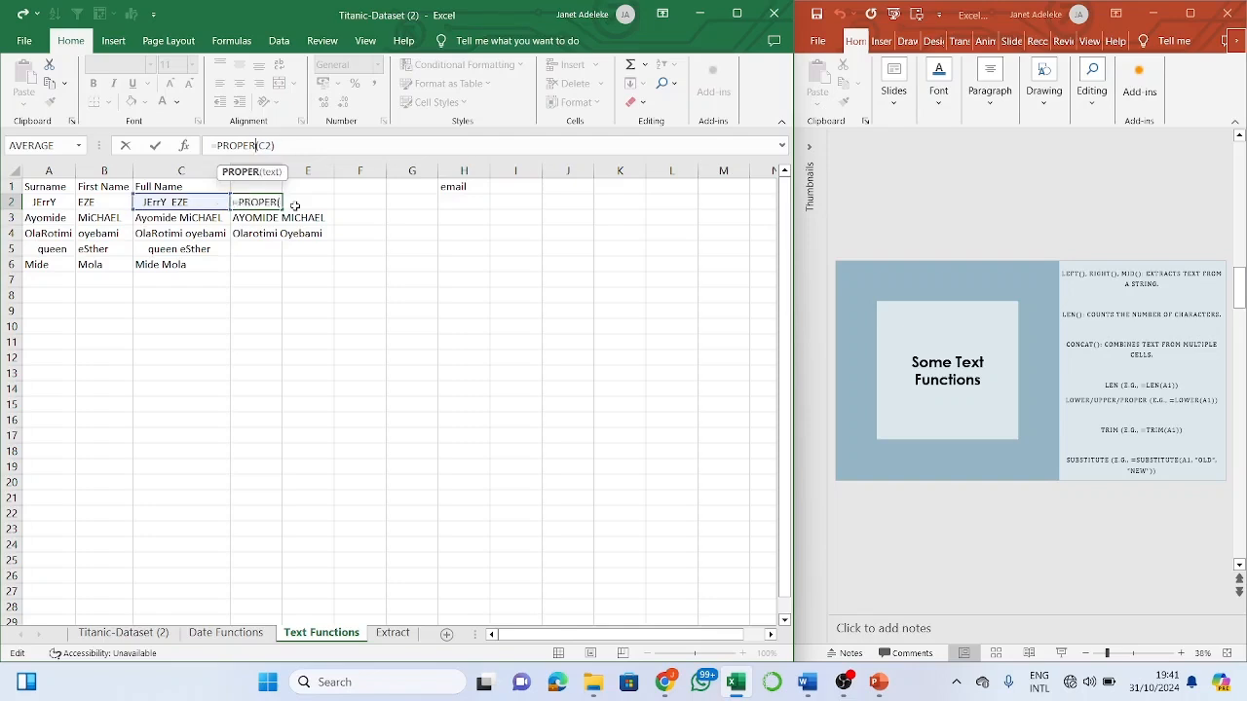
key("Return")
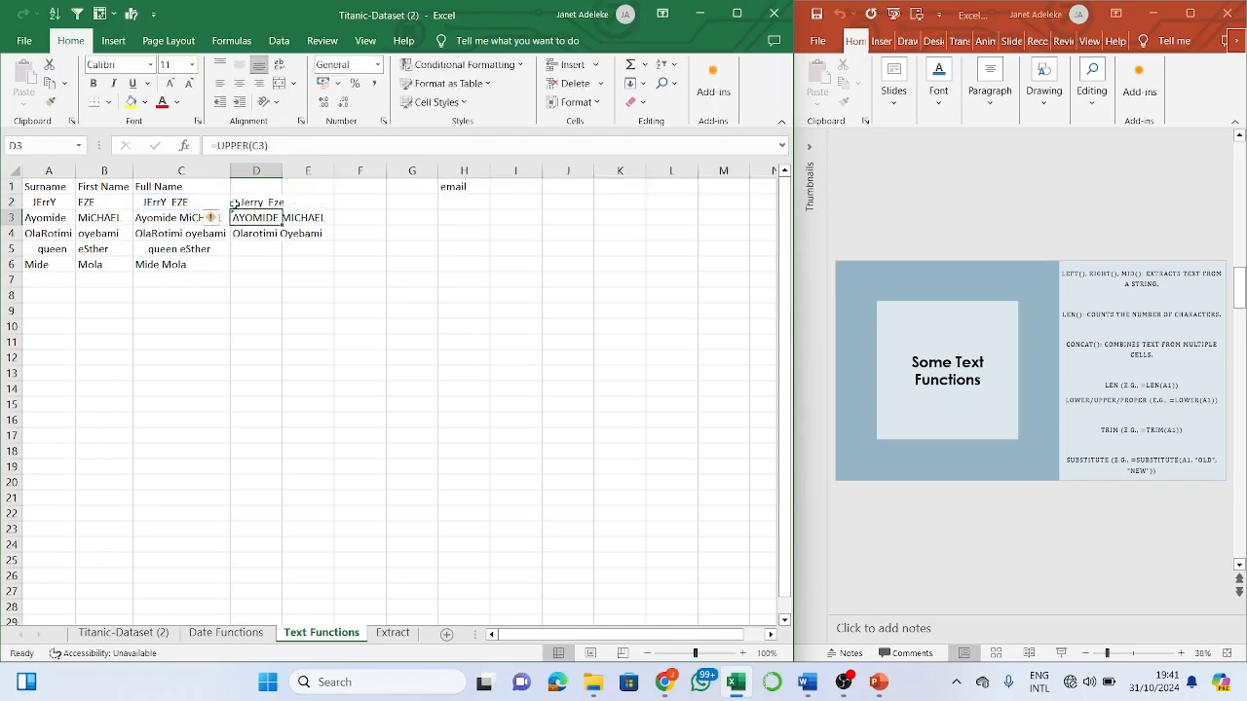
- Fill =PROPER(C2) down to D6, showing Jerry Eze through Mide Mola in proper case
left_click(248, 202)
left_click_drag(284, 209, 284, 272)
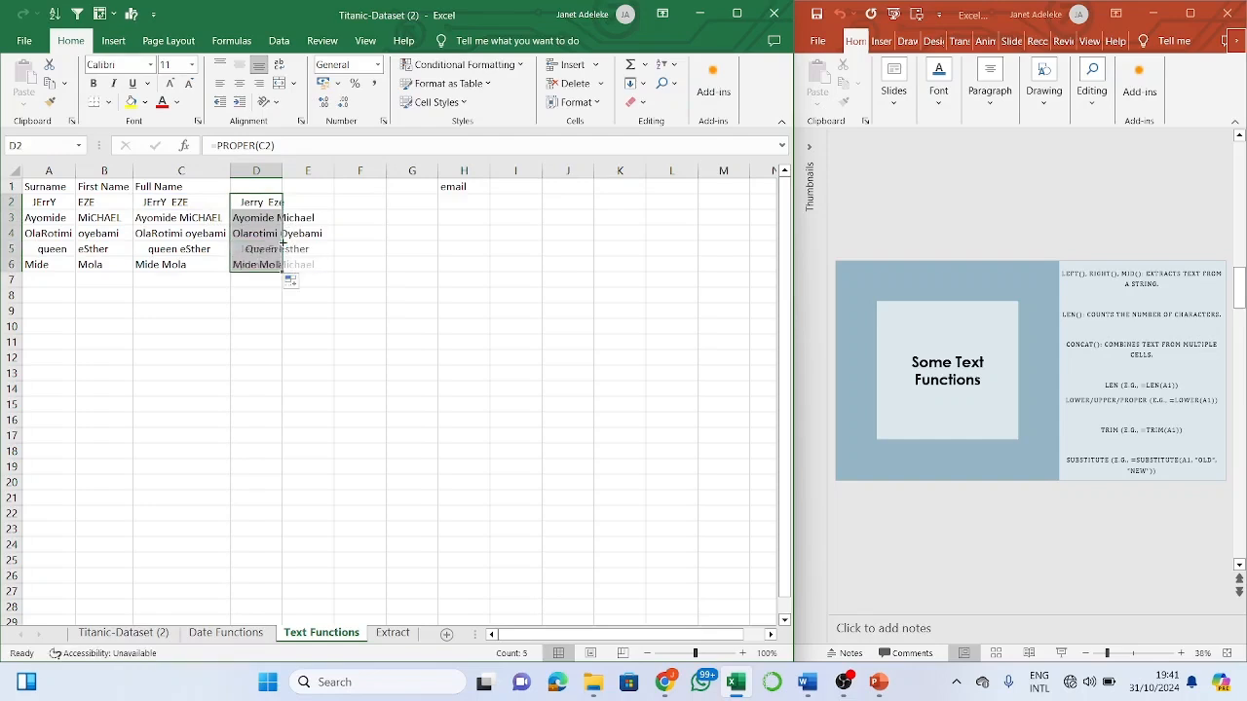
left_click(336, 263)
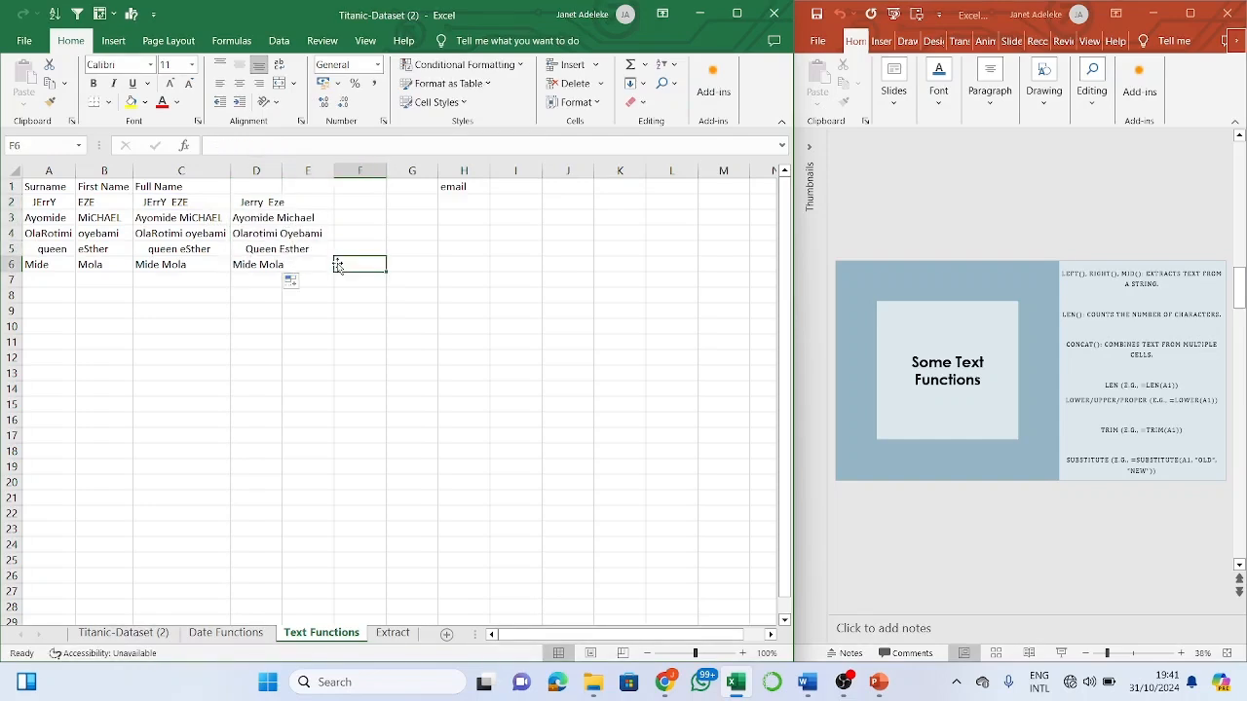
left_click(301, 201)
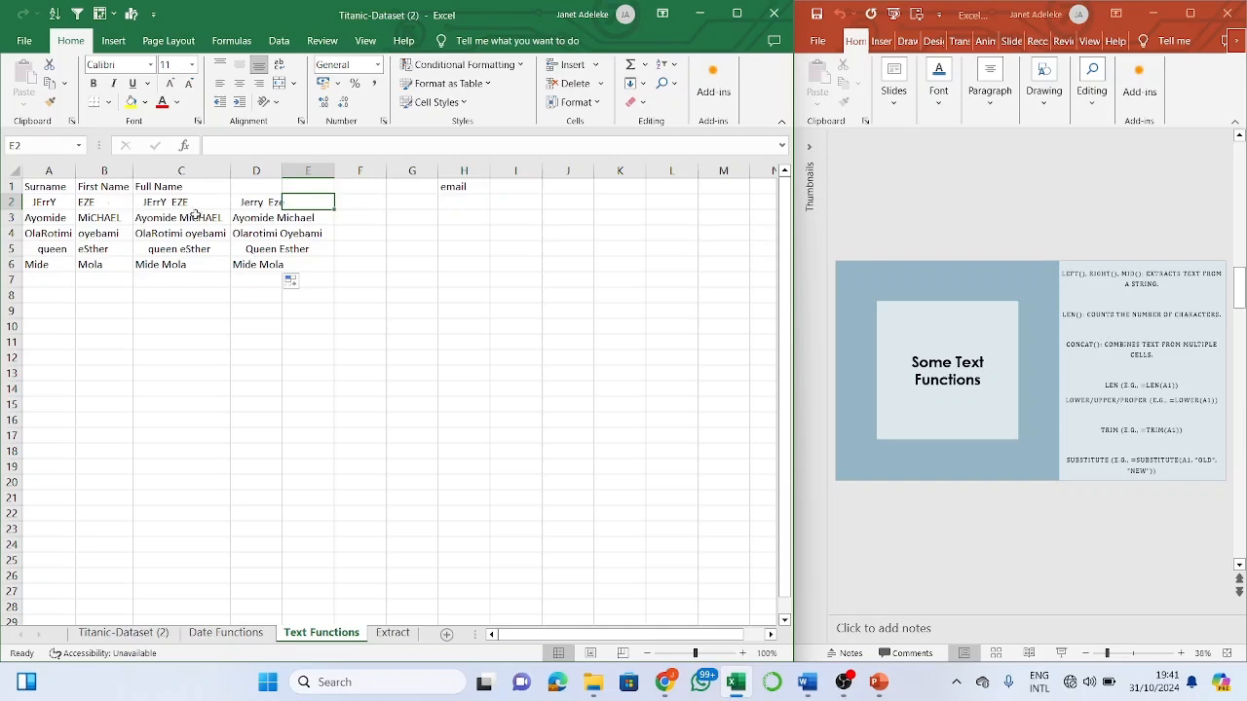
- Enter =TRIM(D2) in E2 and fill it down to E6, removing extra spaces from the names
left_click(276, 205)
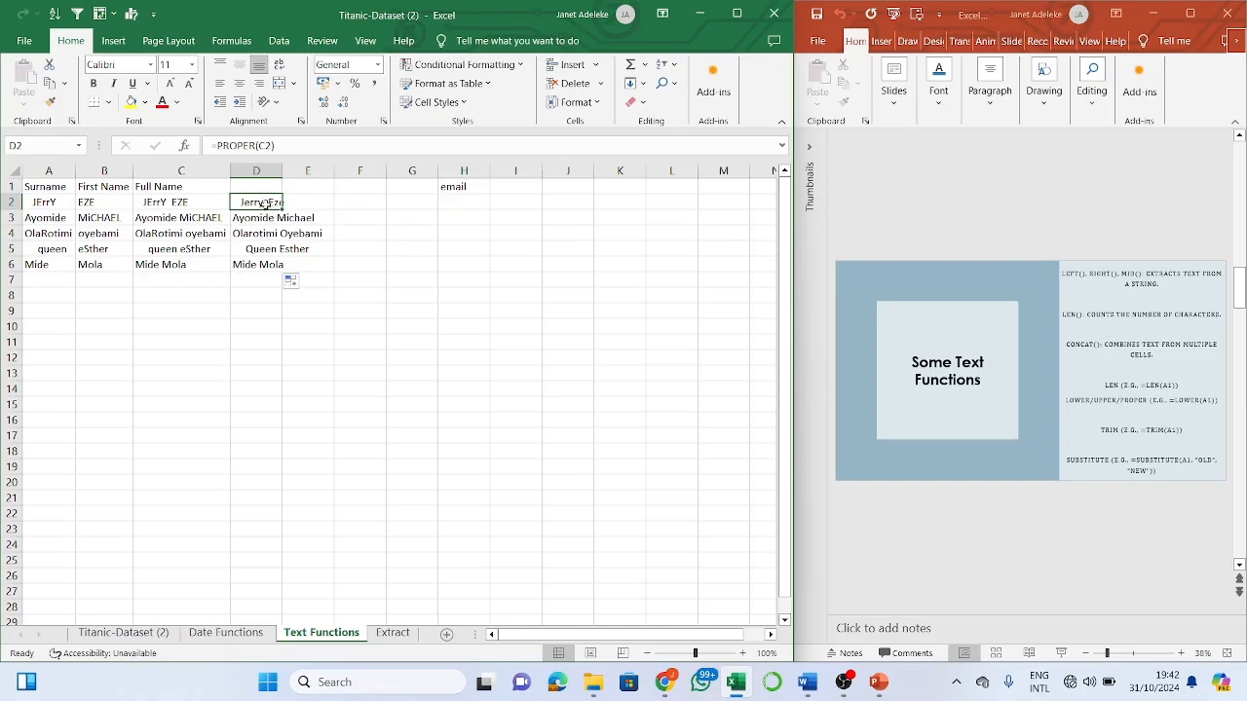
left_click(297, 202)
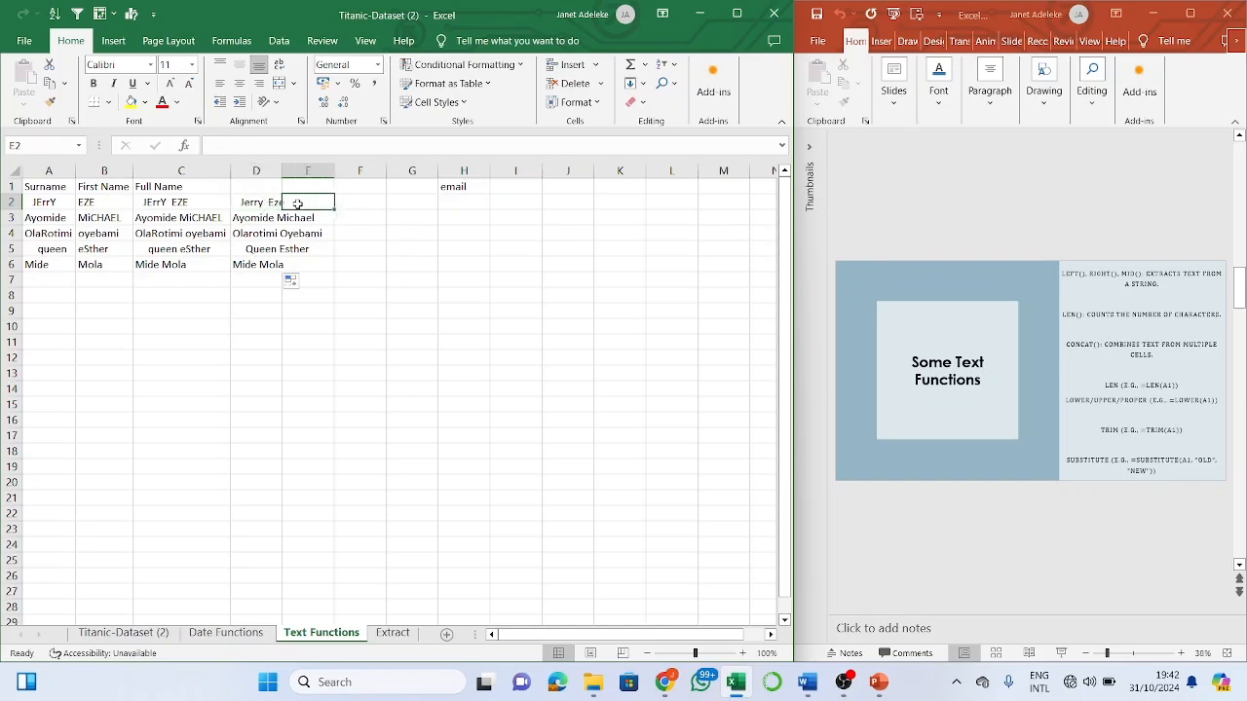
type("=")
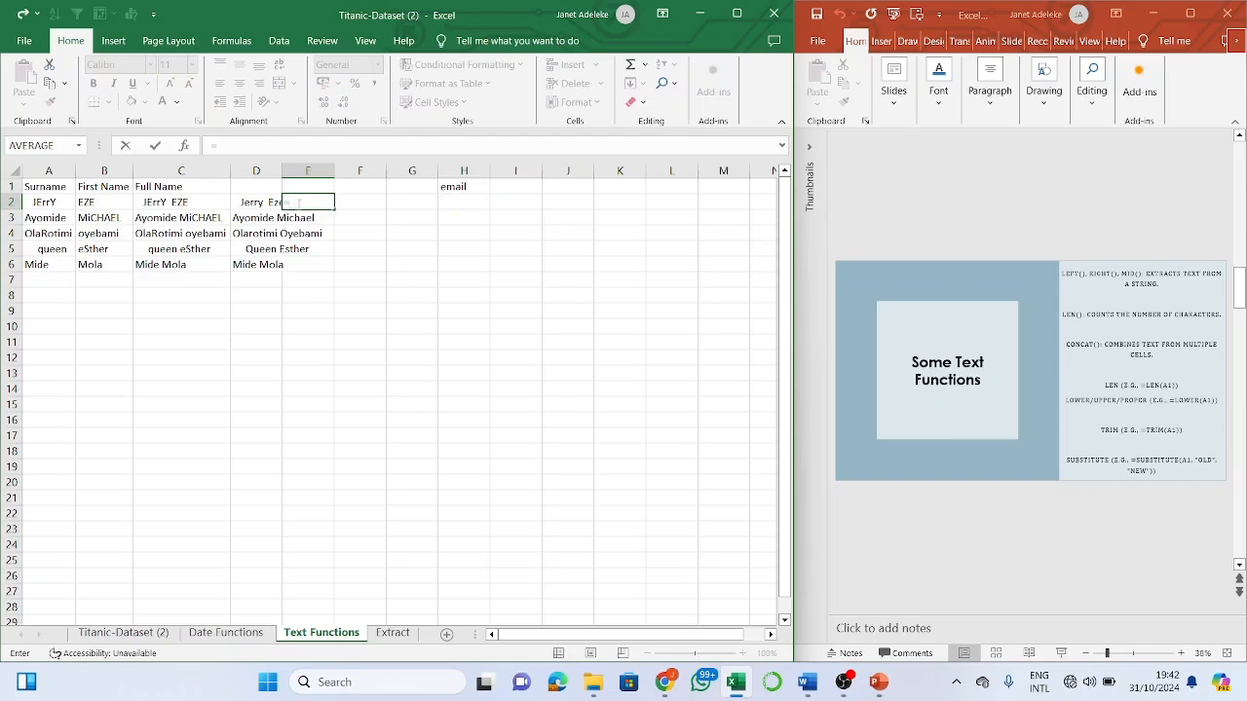
type("trim")
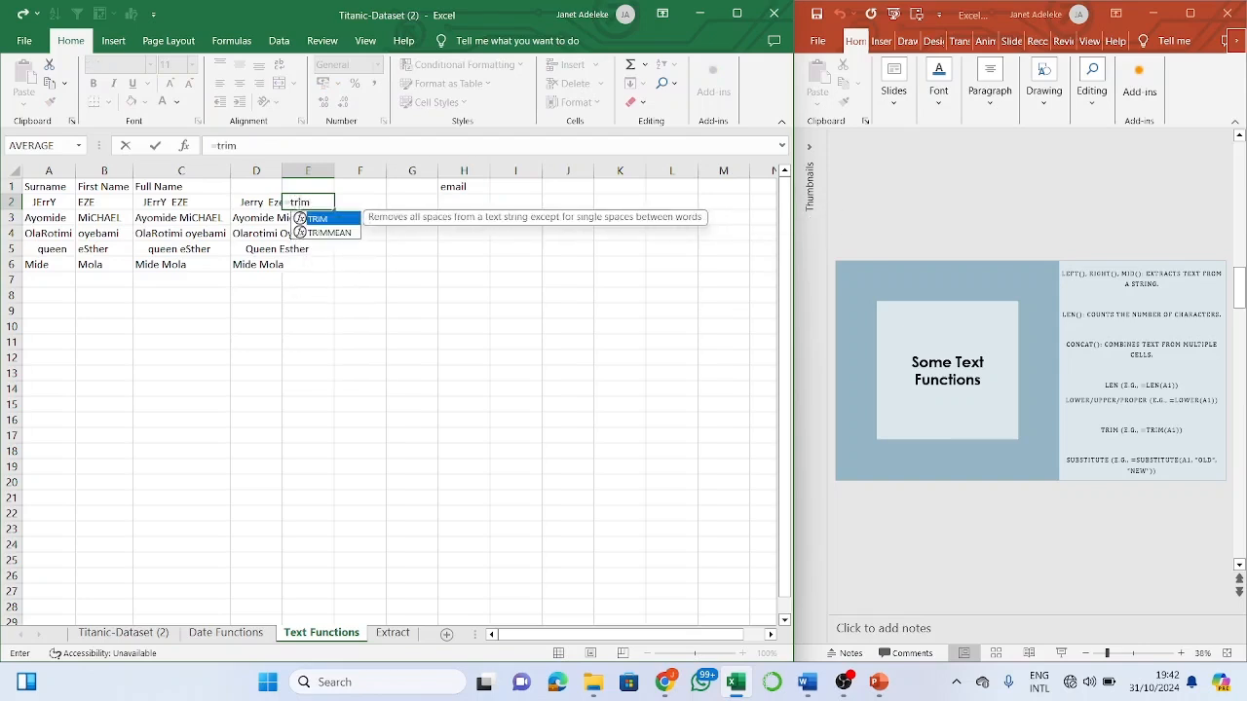
key("Tab")
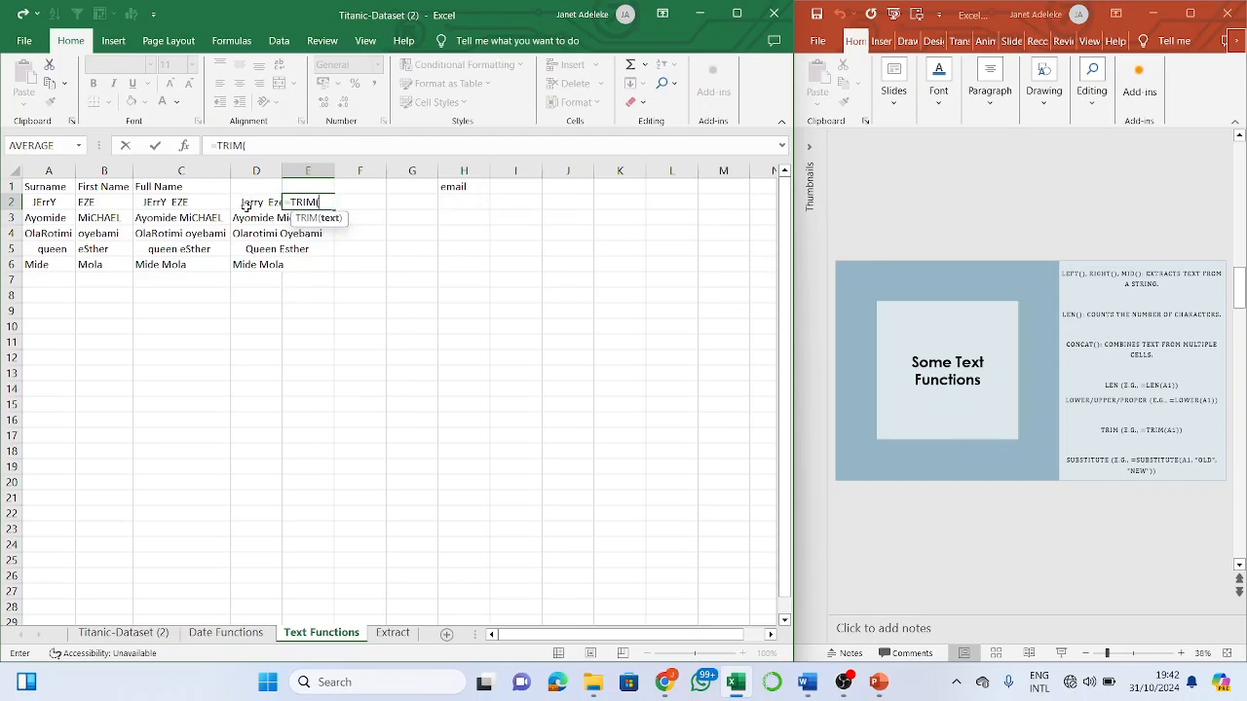
left_click(248, 206)
type(")")
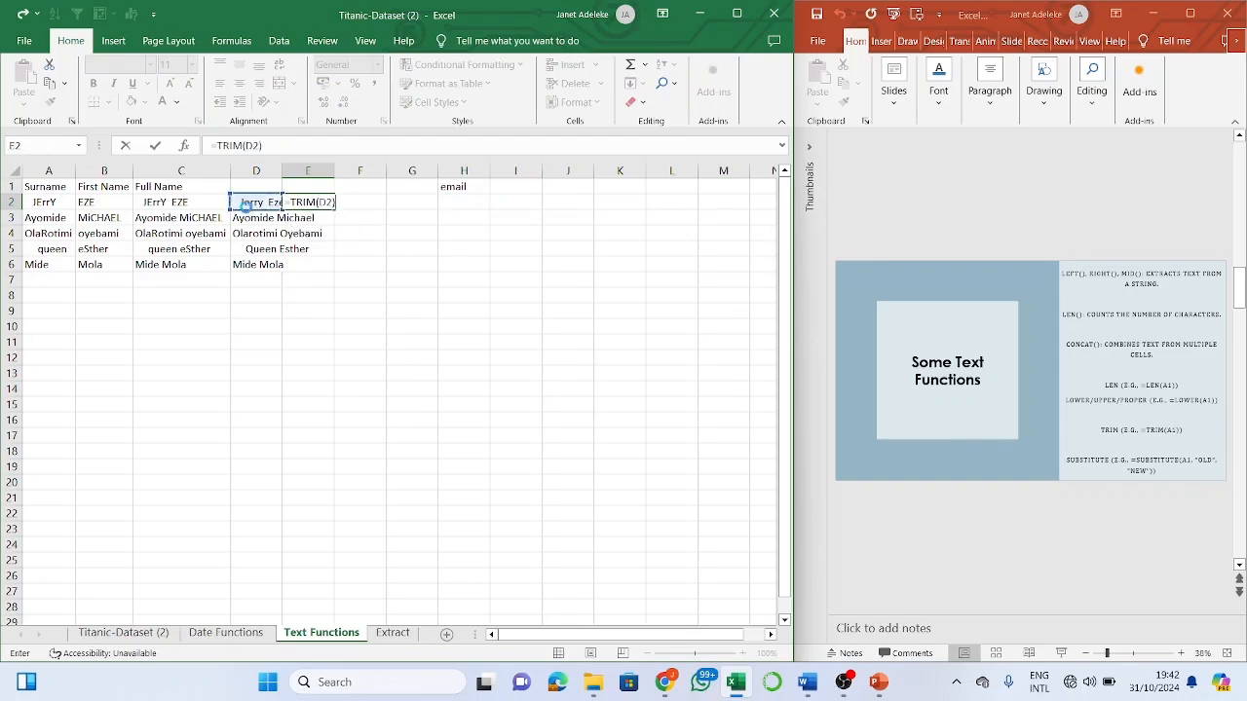
key("Return")
left_click(316, 202)
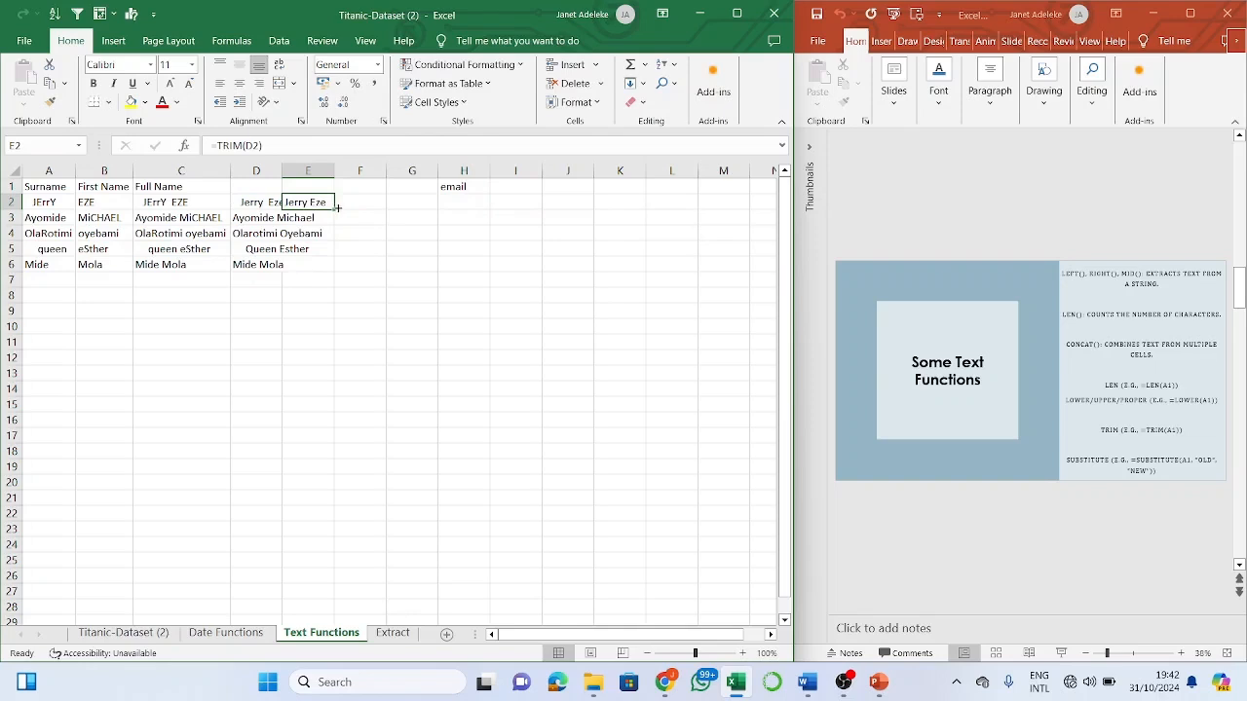
left_click_drag(335, 207, 332, 268)
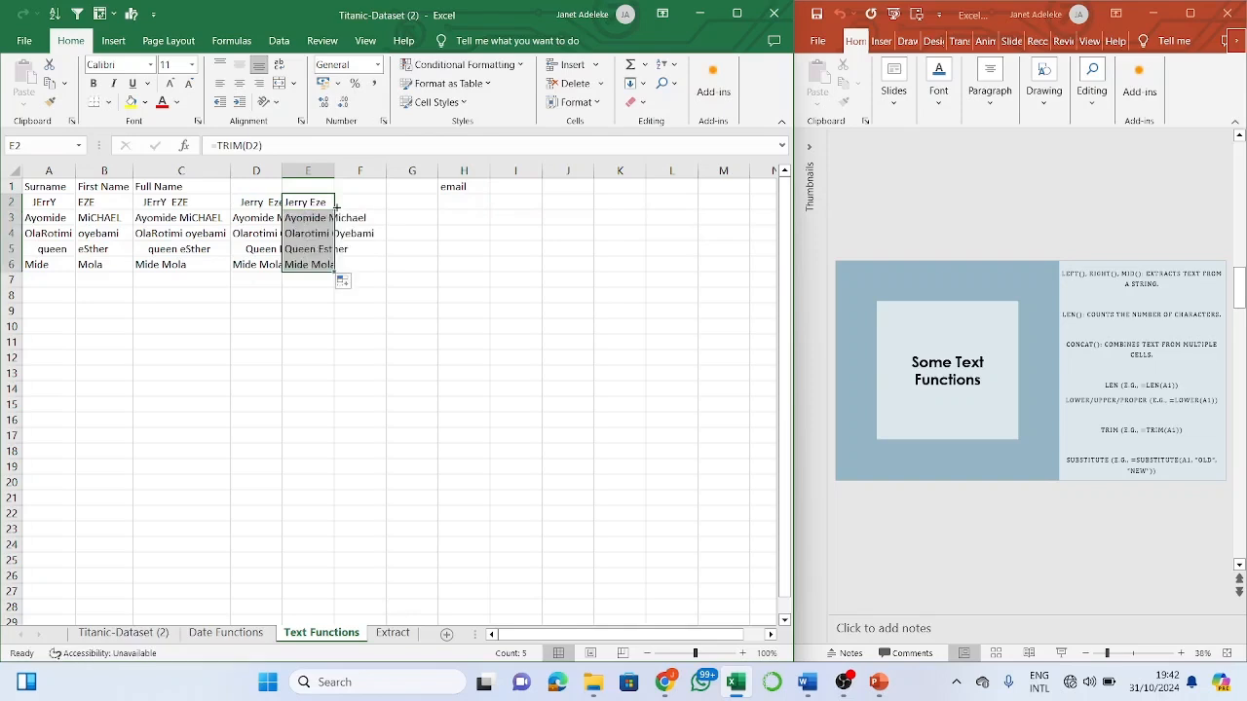
left_click(321, 244)
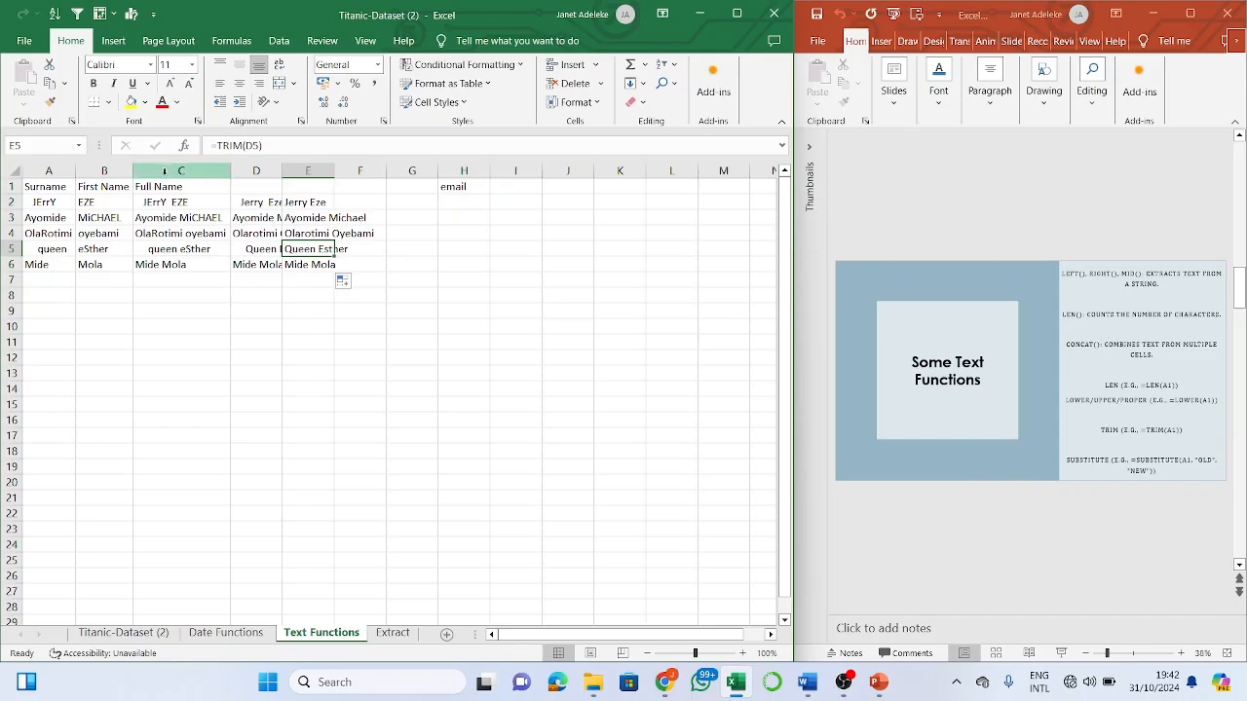
left_click(465, 182)
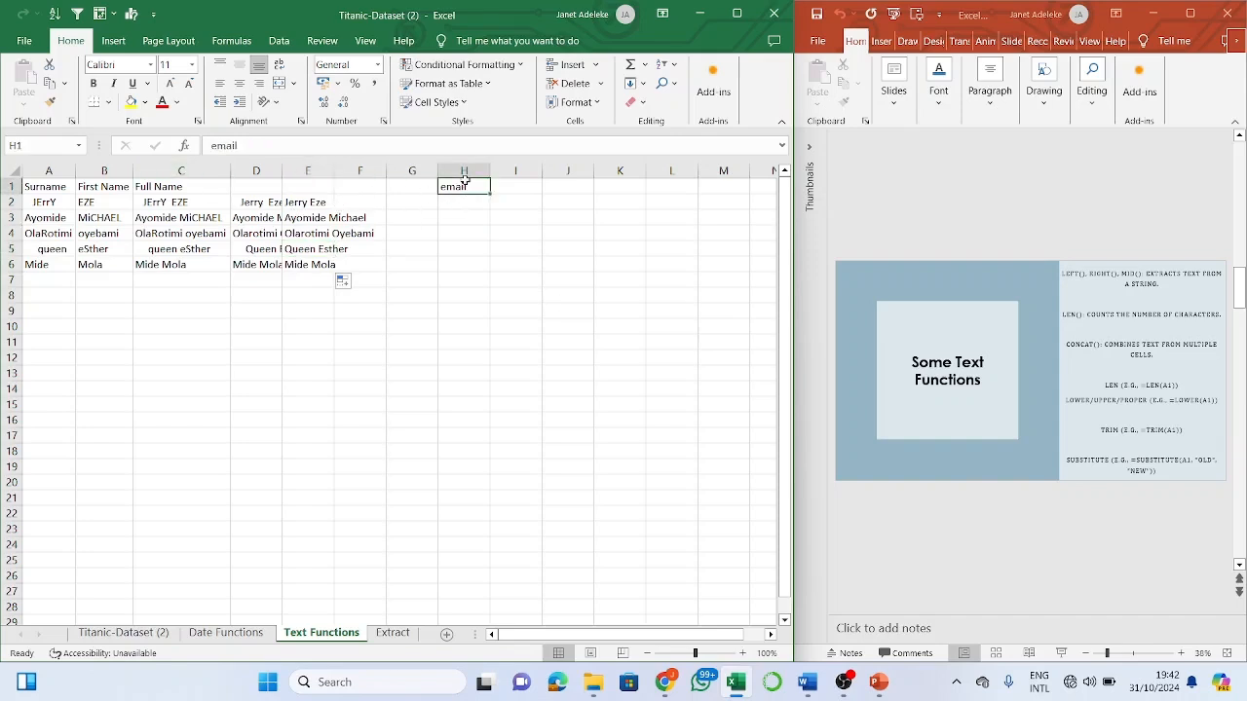
left_click(359, 202)
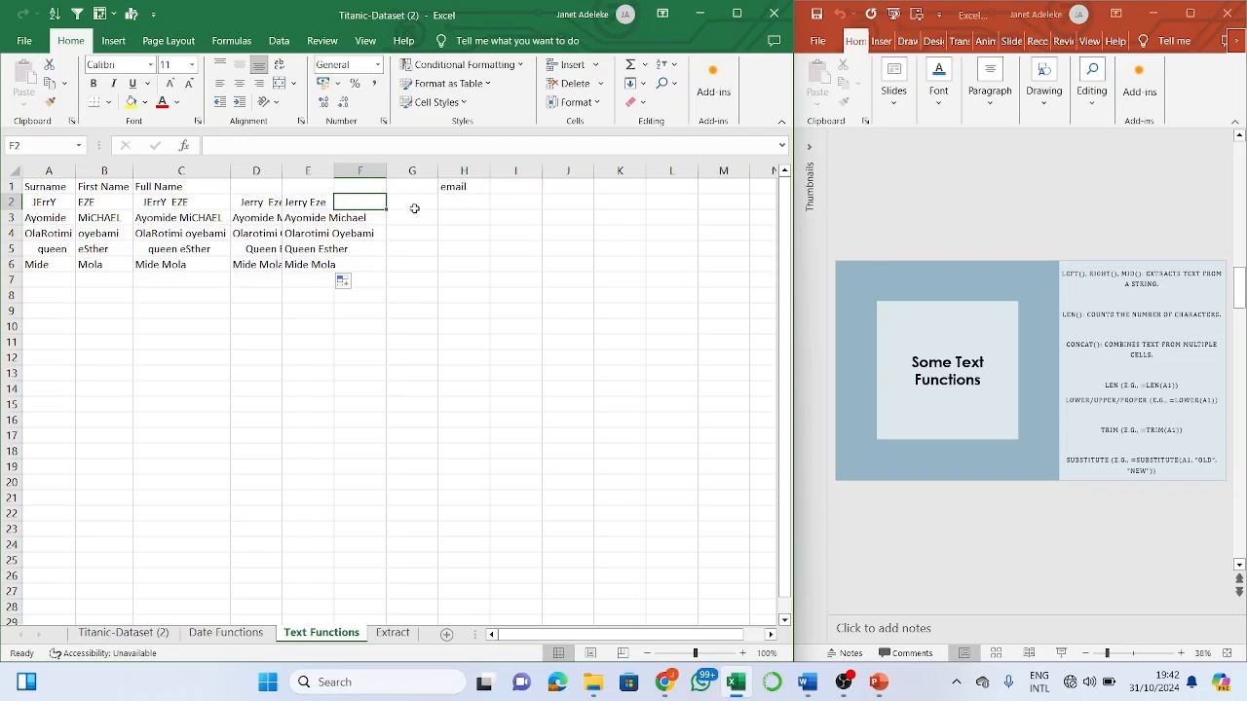
type("=")
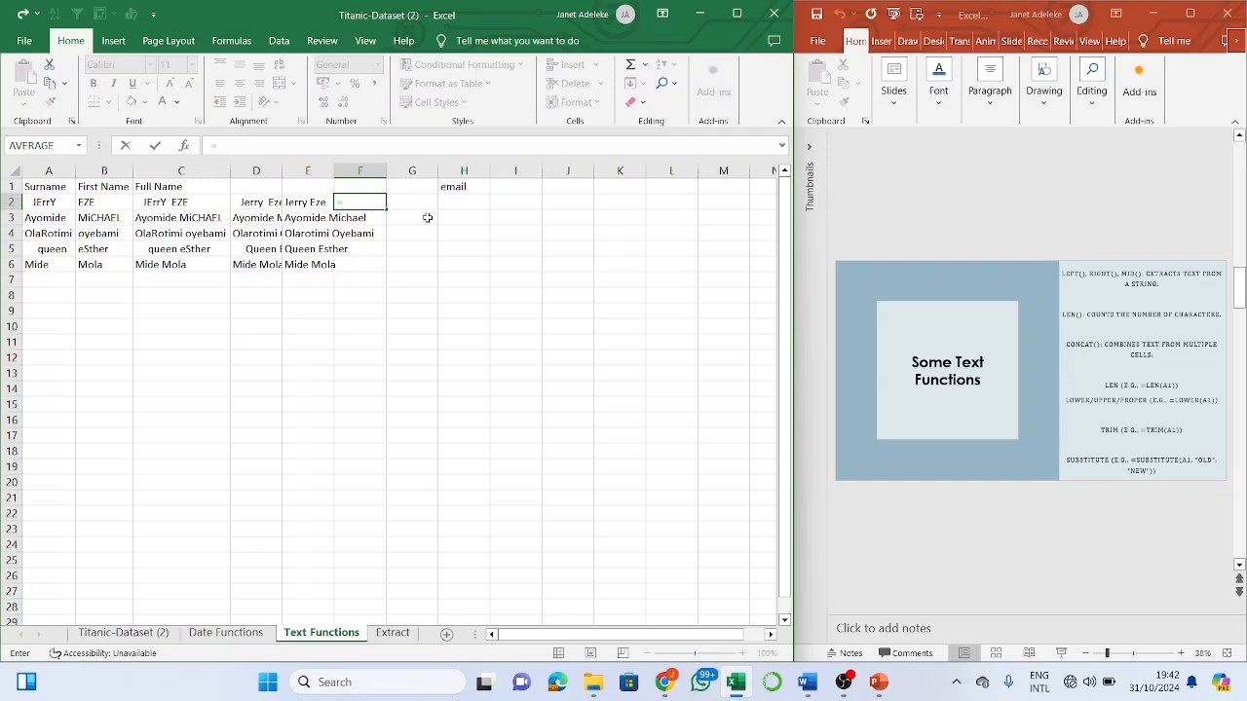
left_click(364, 199)
left_click(167, 203)
left_click_drag(168, 204, 356, 269)
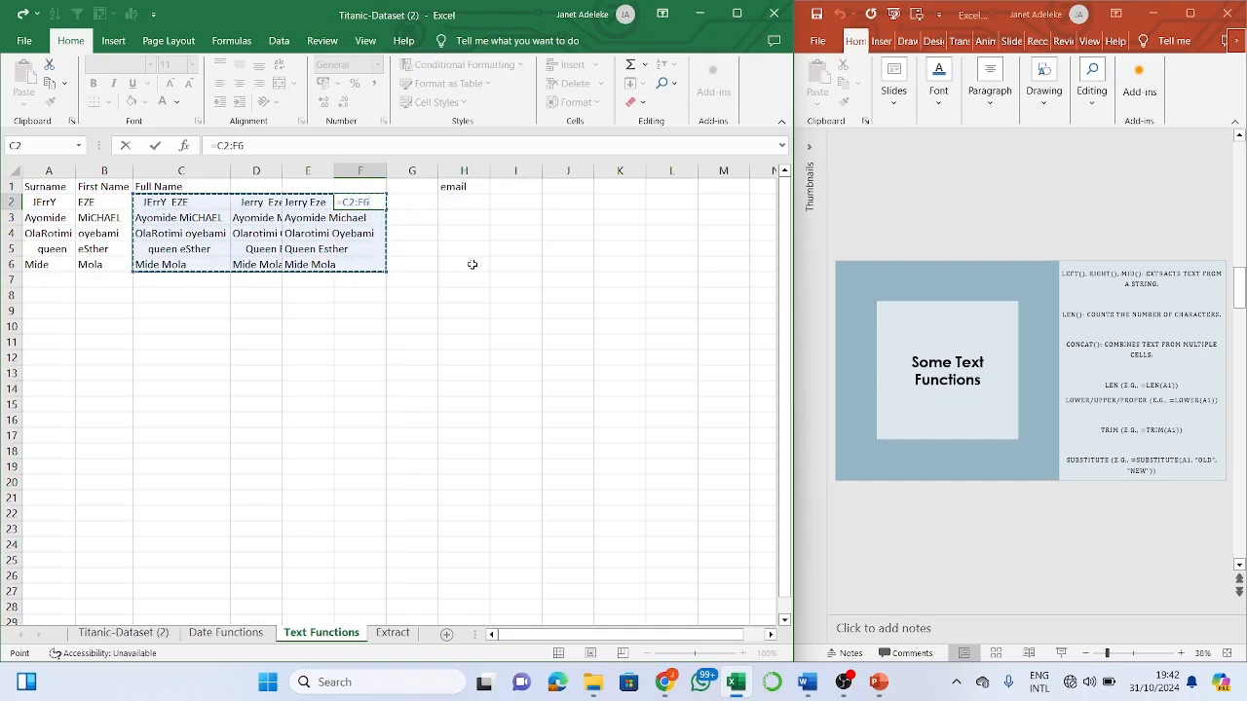
key("Return")
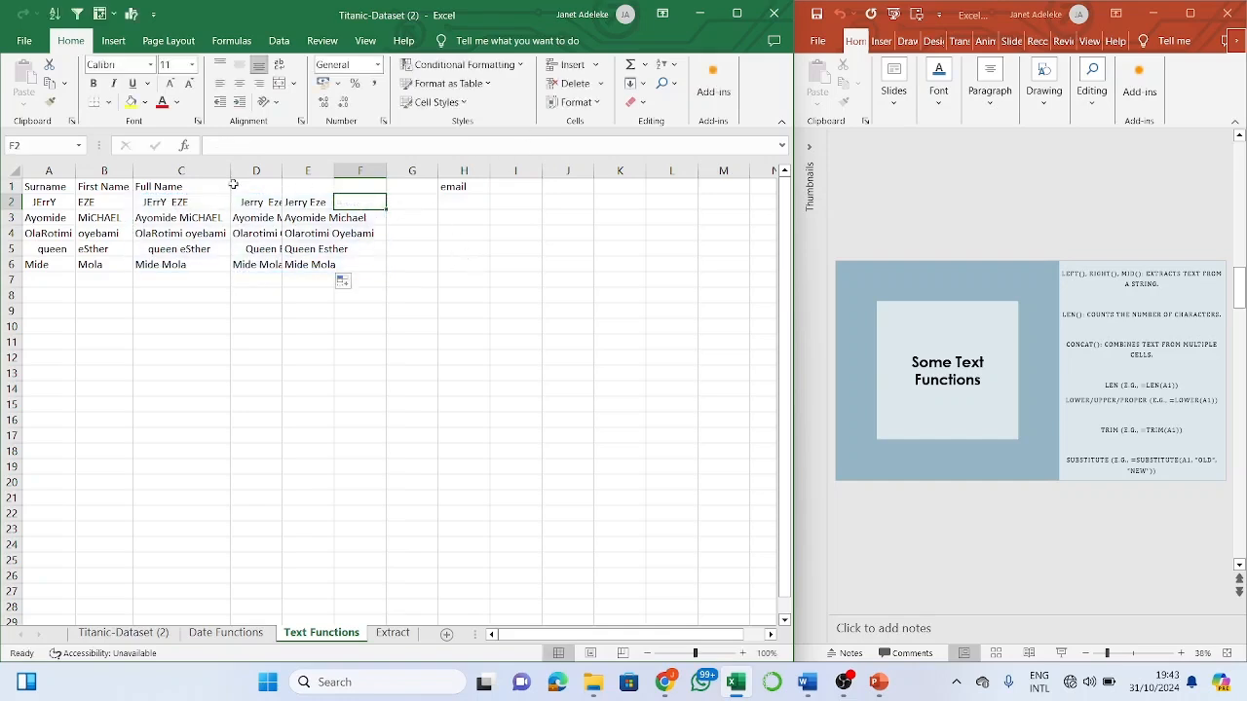
left_click_drag(178, 205, 365, 265)
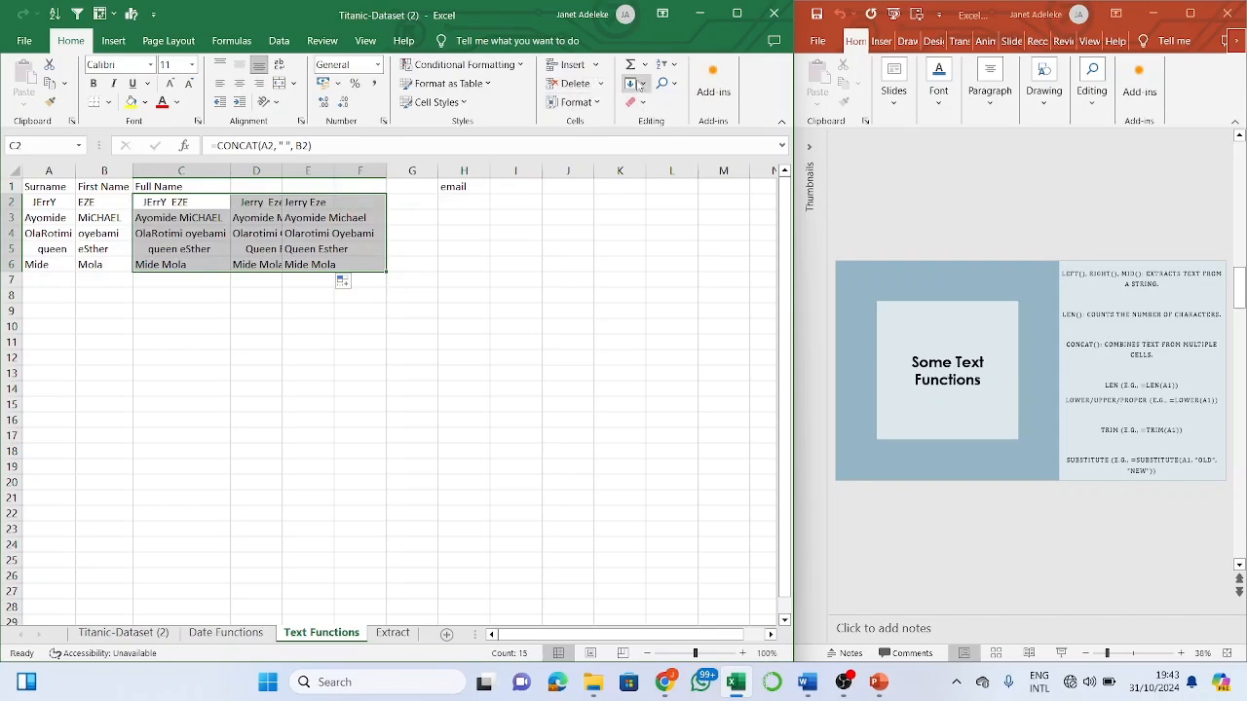
- Apply Clear All to the C2:F6 name block and delete the Full Name heading in C1
left_click(642, 103)
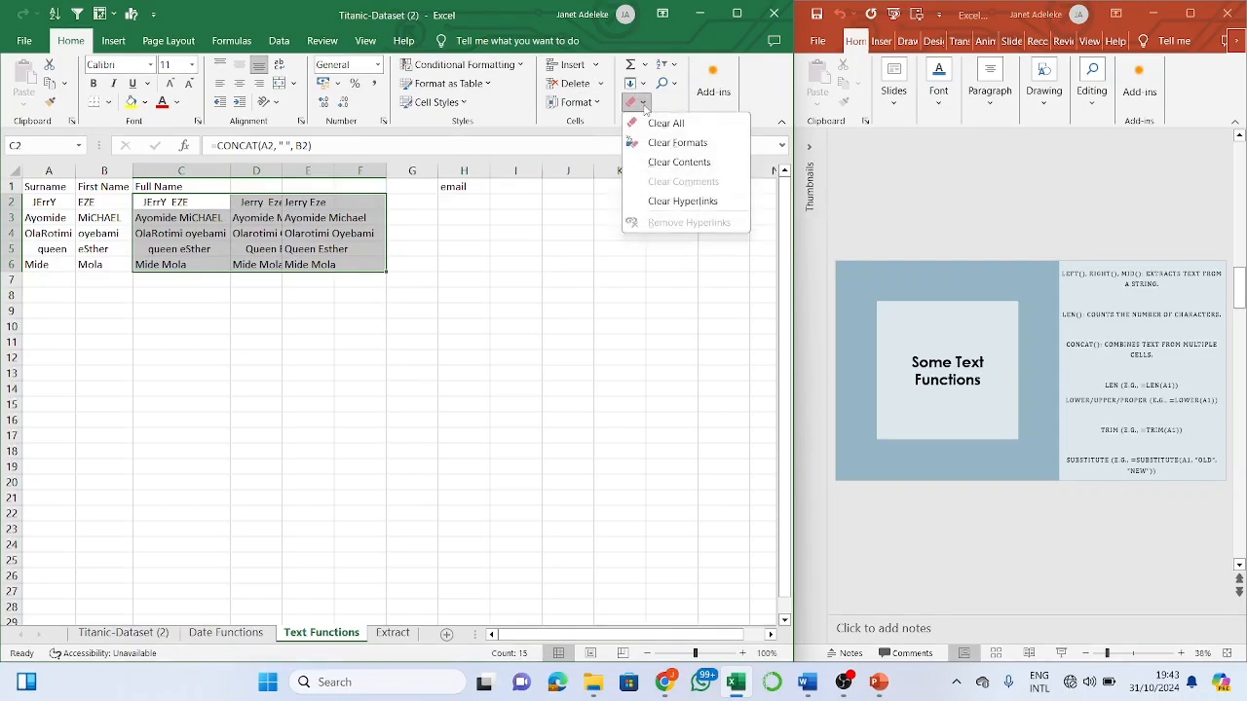
left_click(669, 124)
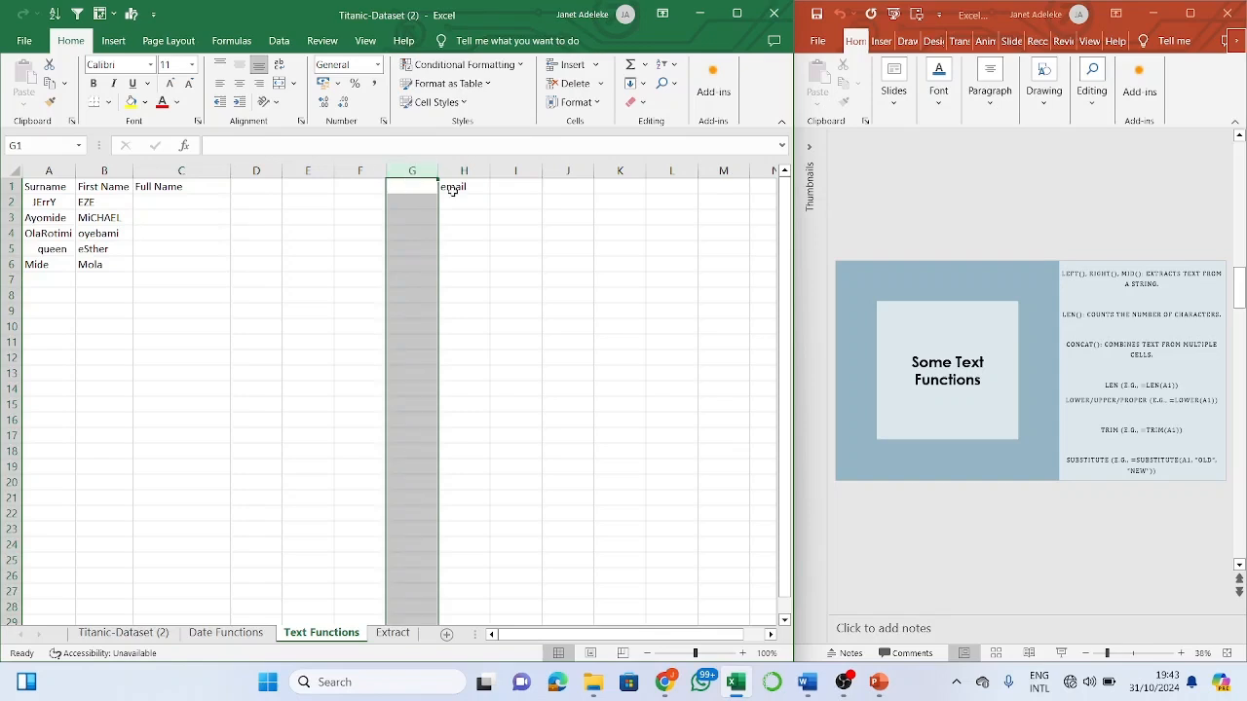
left_click(159, 186)
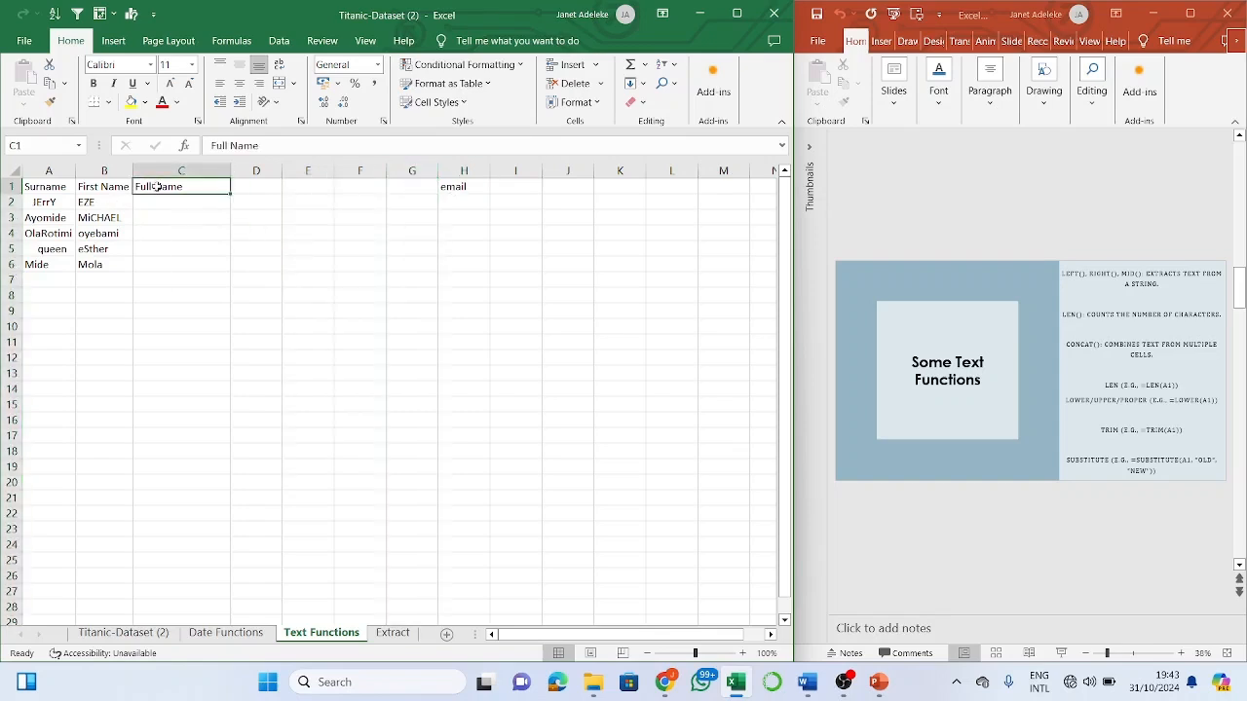
key("BackSpace")
key("Return")
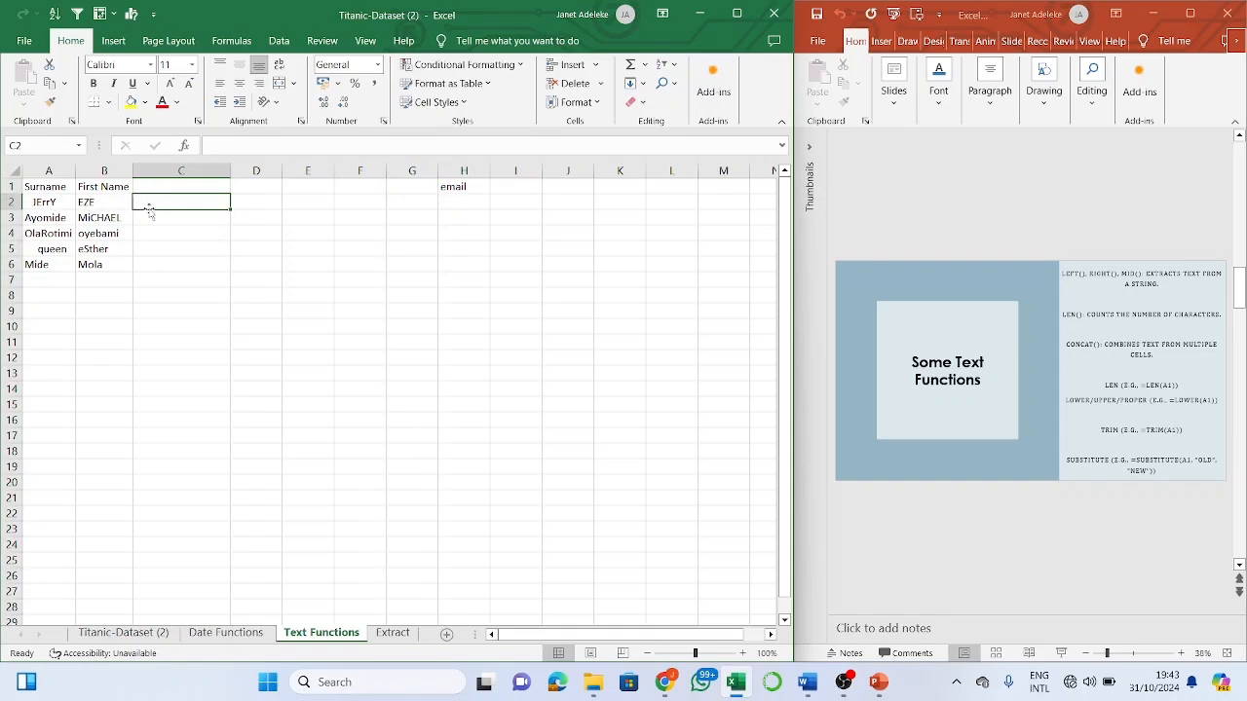
double_click(207, 205)
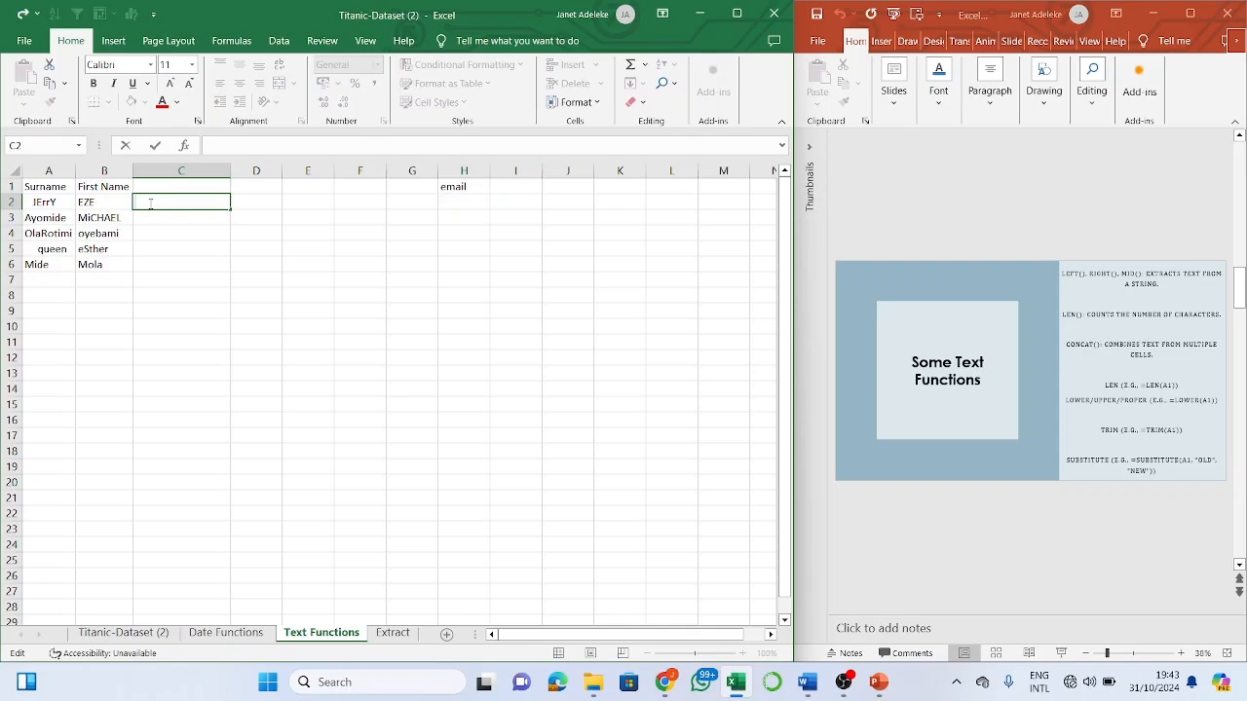
type("=")
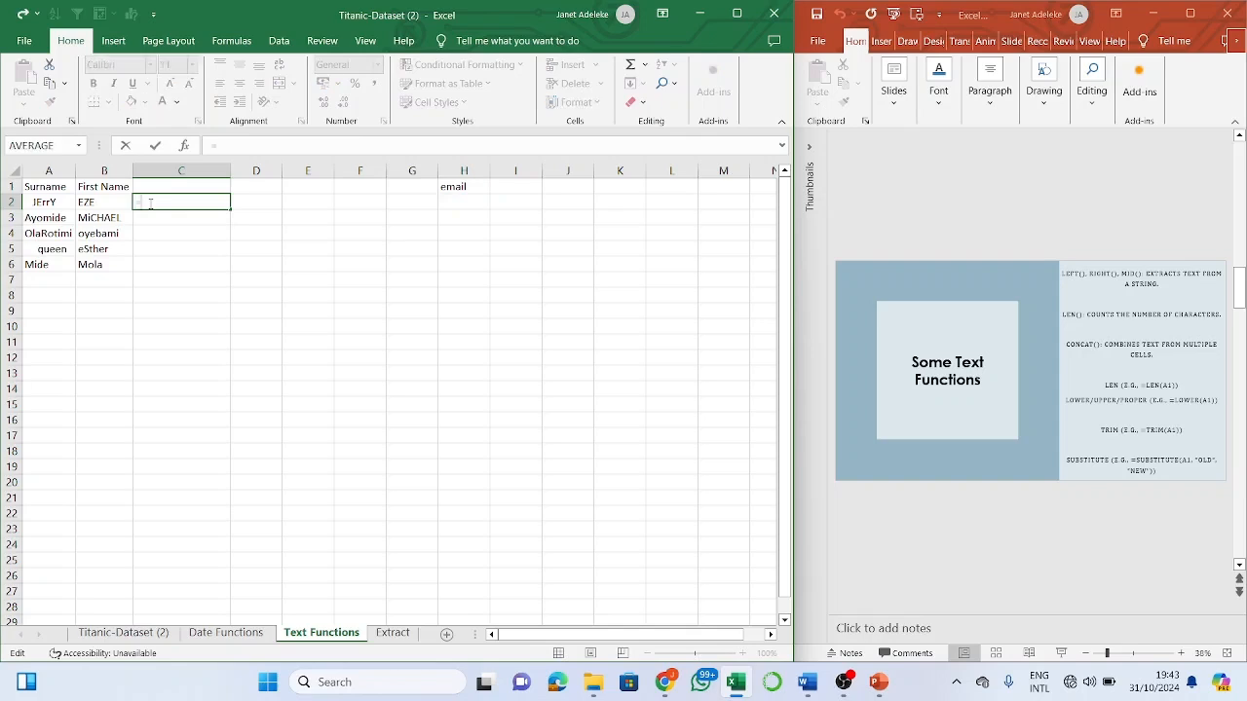
type("con")
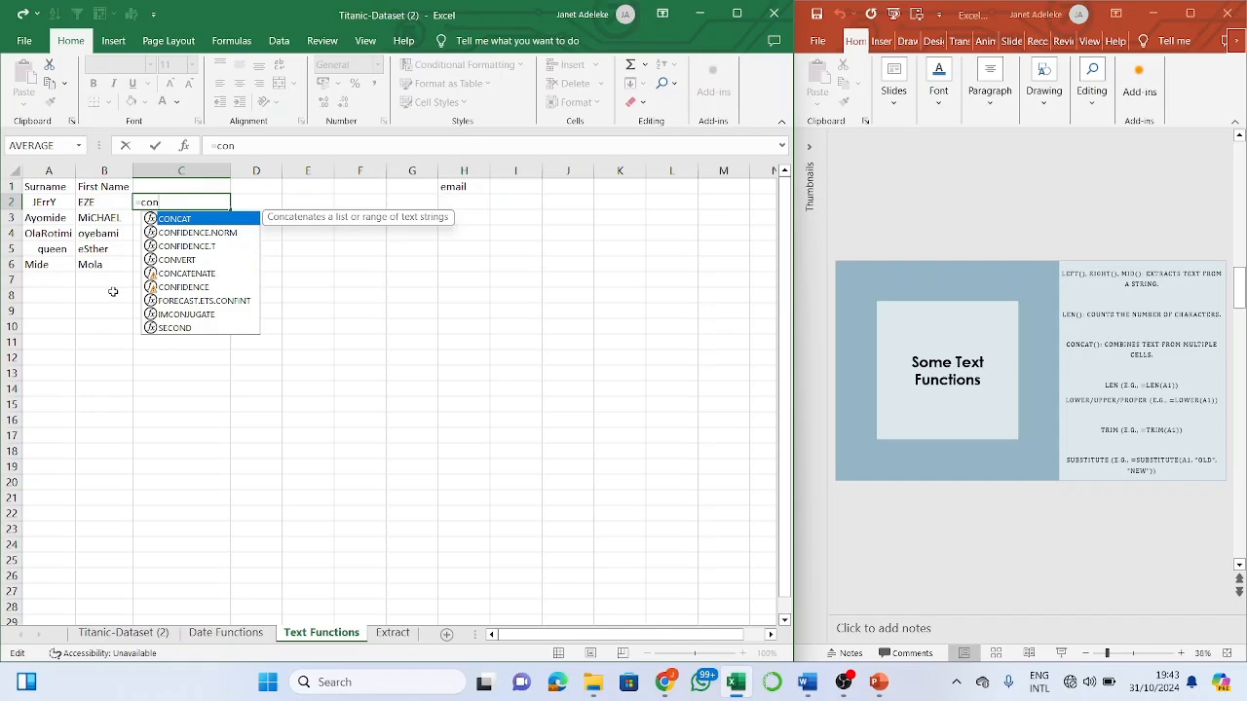
type("cat")
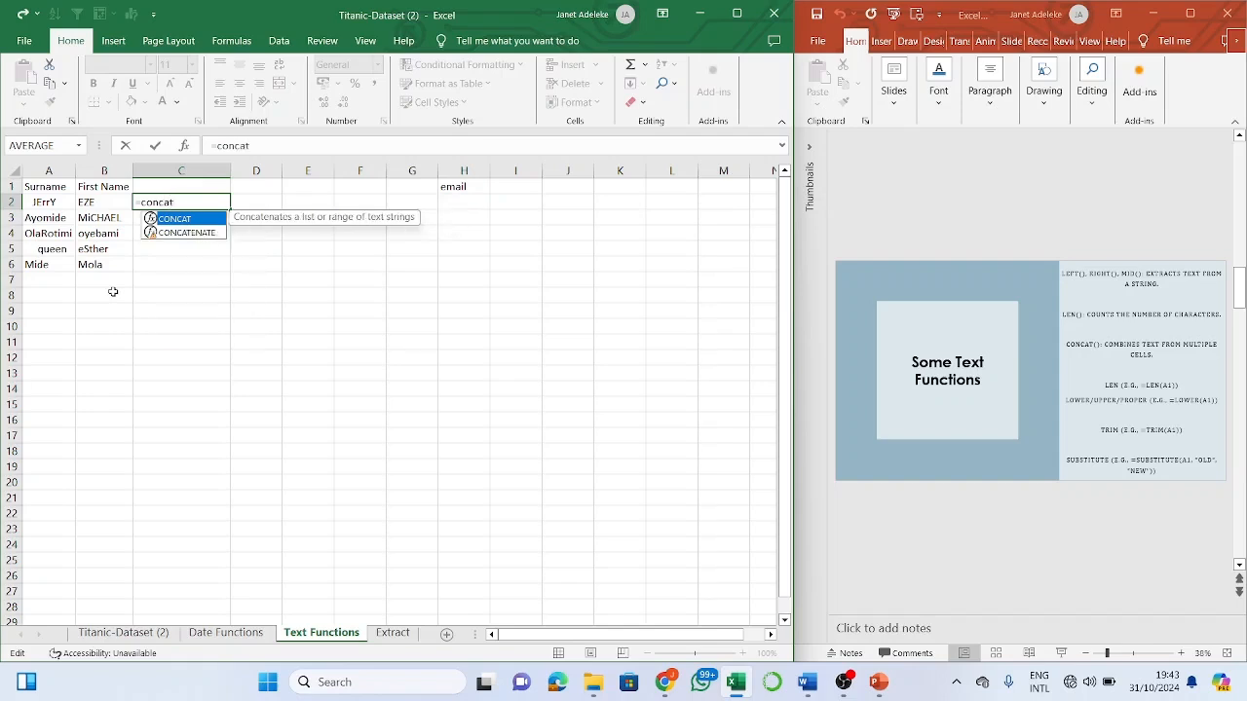
left_click(217, 232)
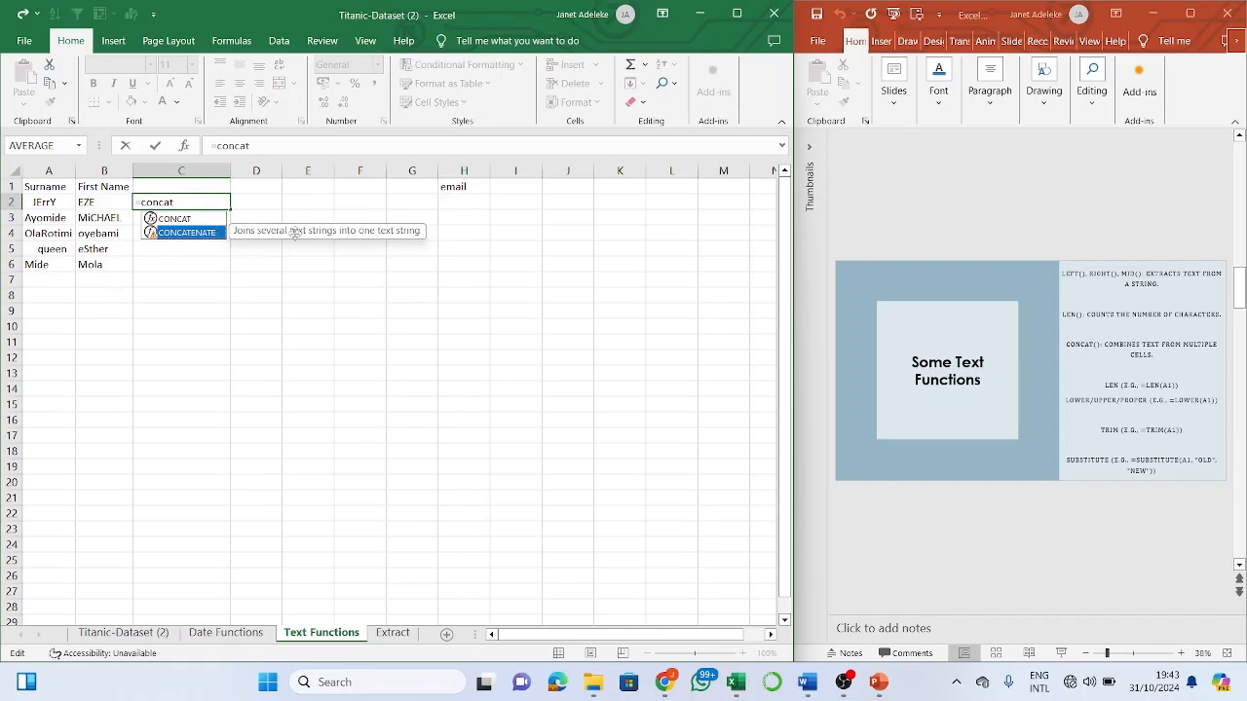
left_click(205, 221)
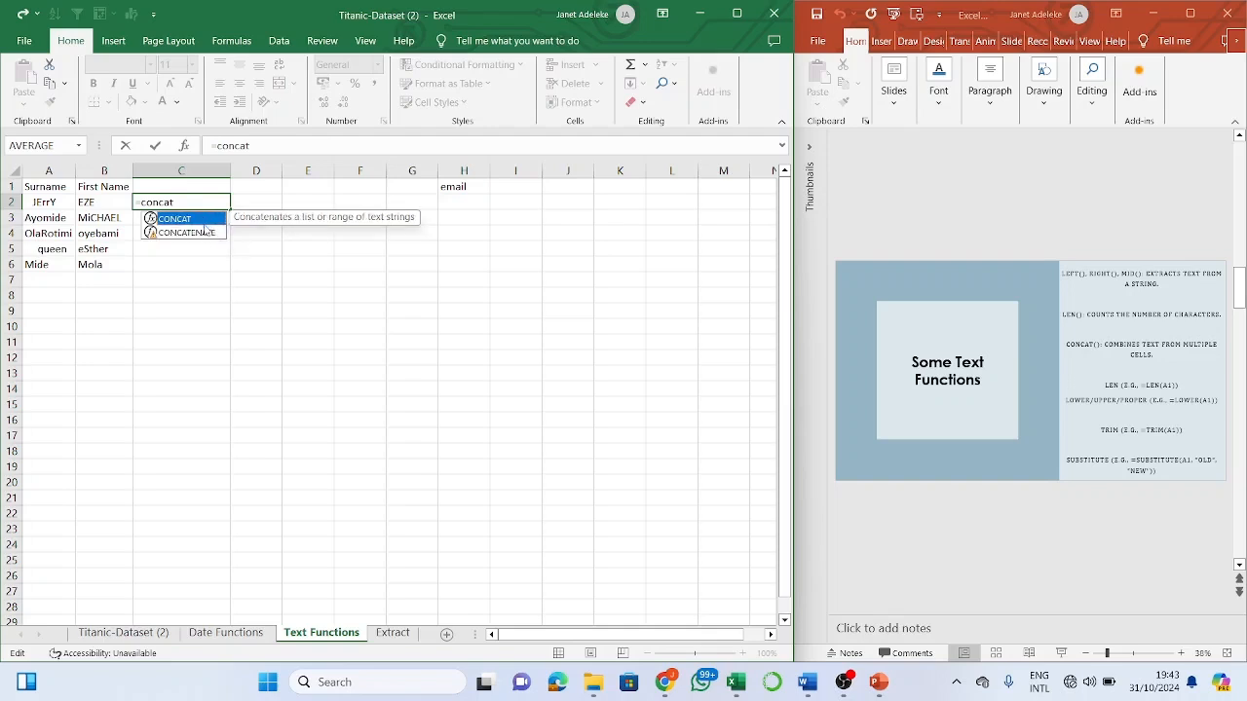
left_click(200, 202)
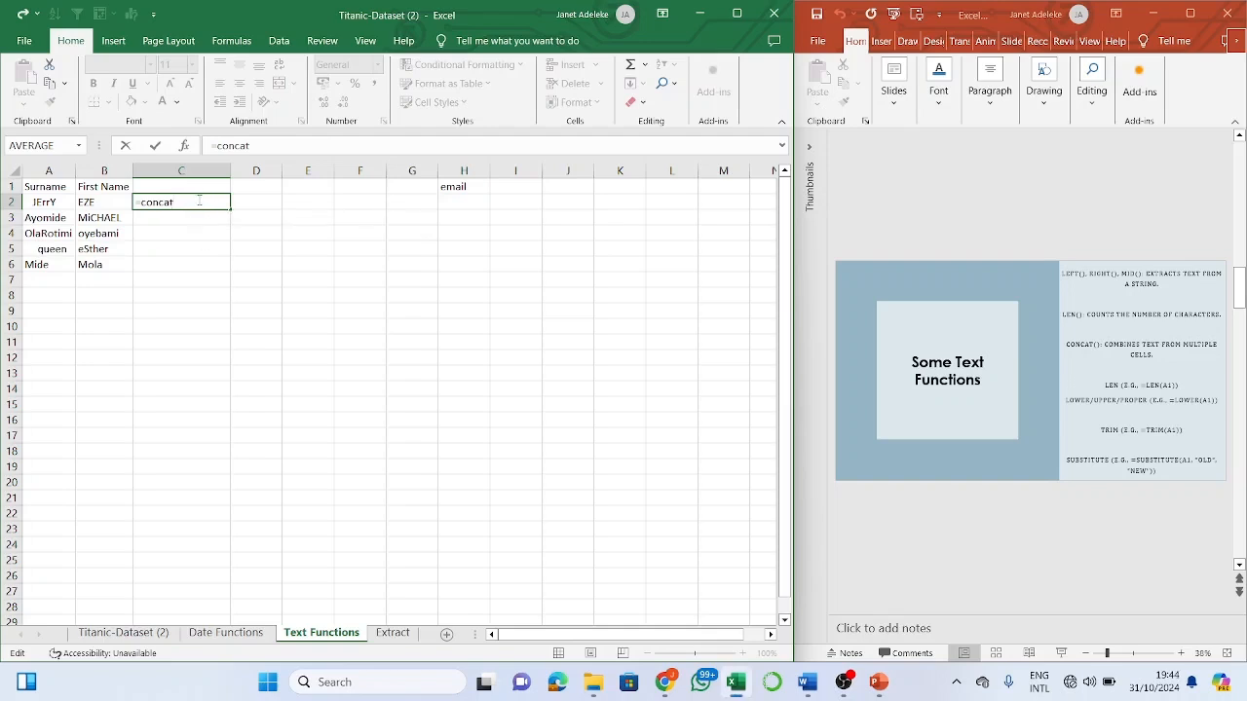
type("(")
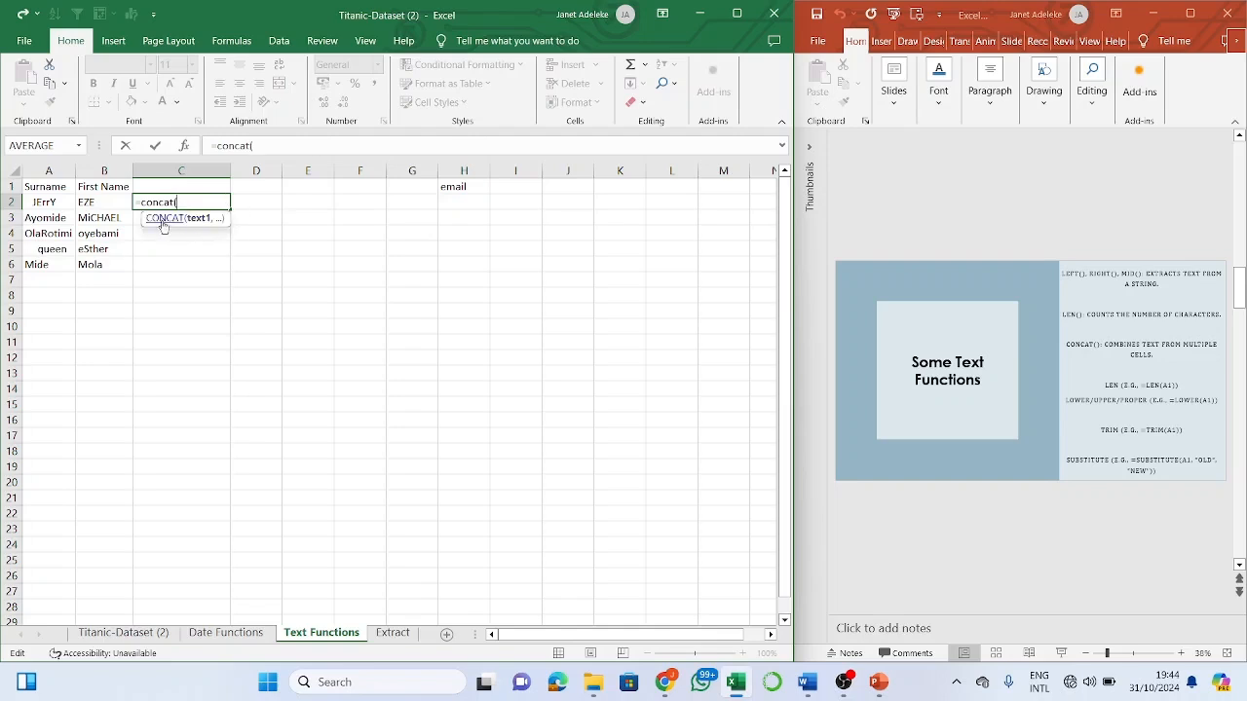
left_click(44, 199)
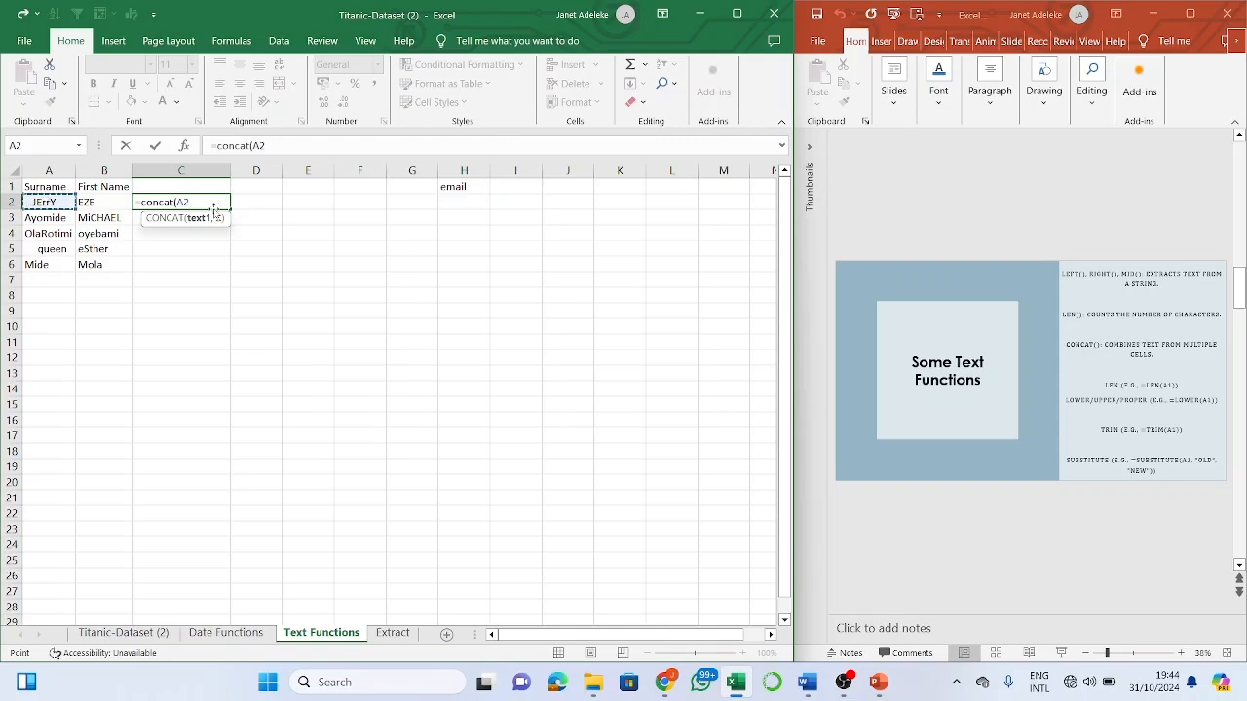
key("BackSpace")
key("BackSpace")
key("BackSpace")
key("BackSpace")
key("BackSpace")
key("BackSpace")
key("BackSpace")
key("BackSpace")
key("BackSpace")
key("BackSpace")
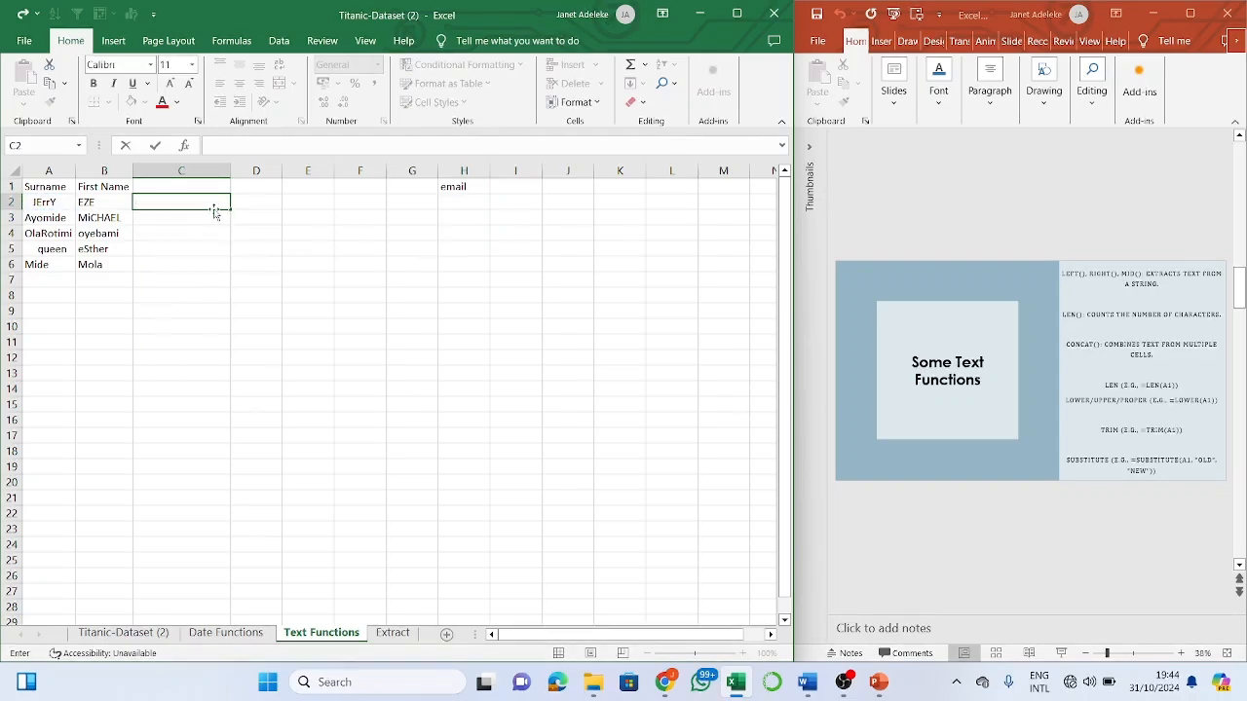
- Enter =TRIM(A2) in C2 and fill it down to C6 for the trimmed surnames
type("=")
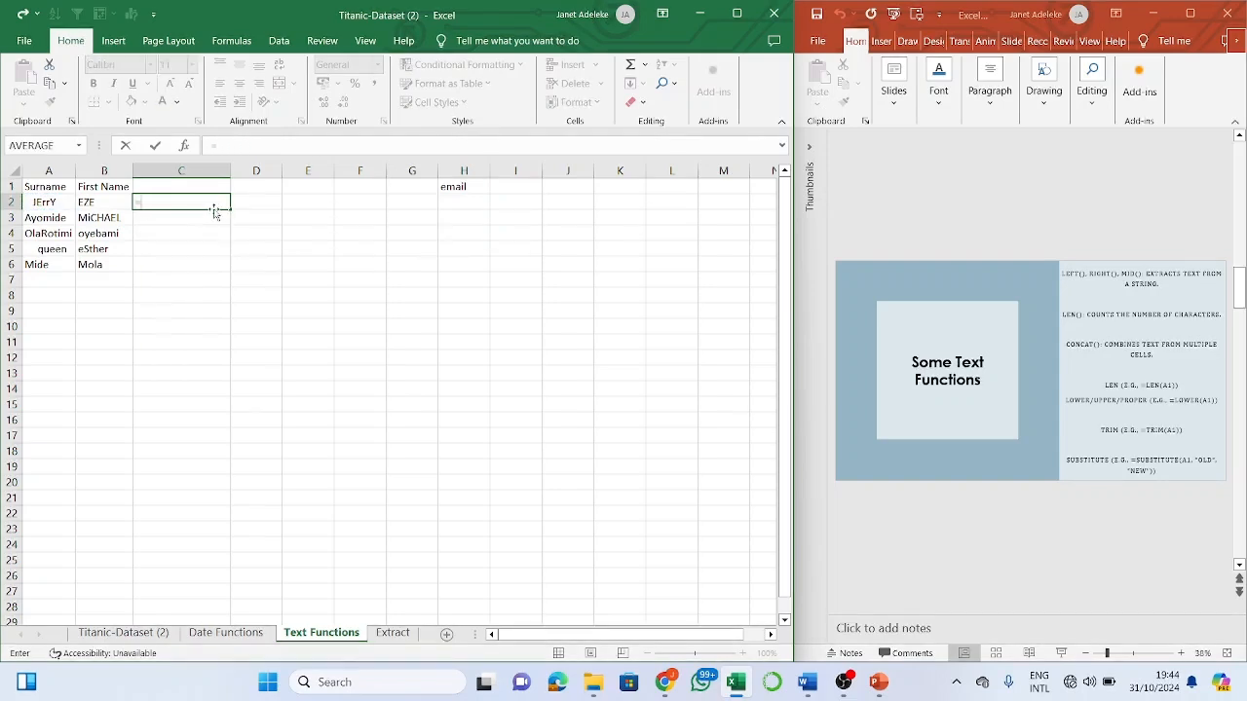
type("trim")
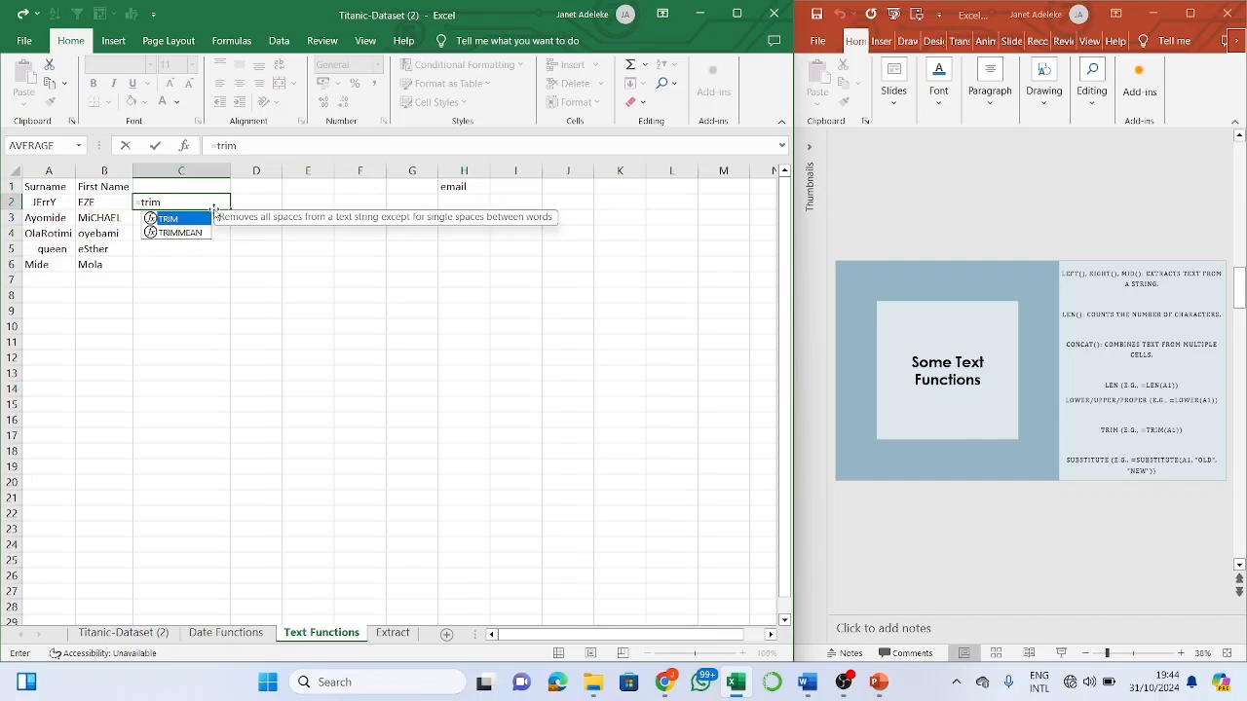
key("Tab")
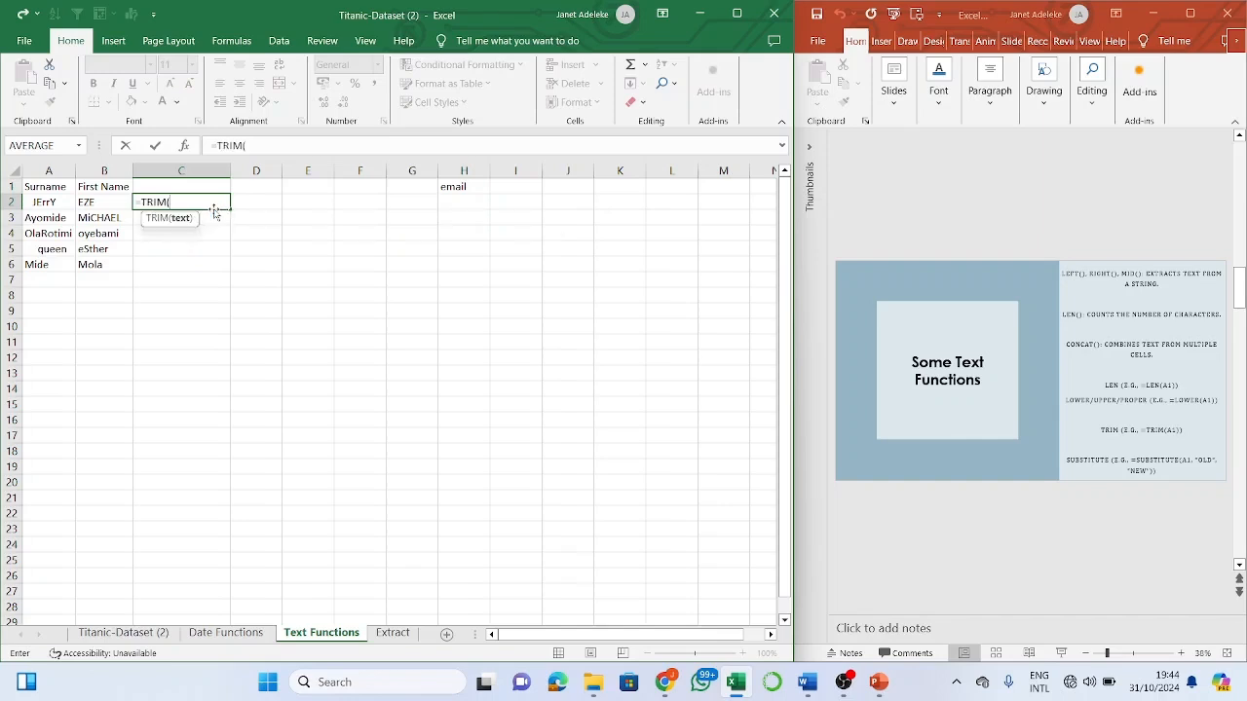
left_click(43, 201)
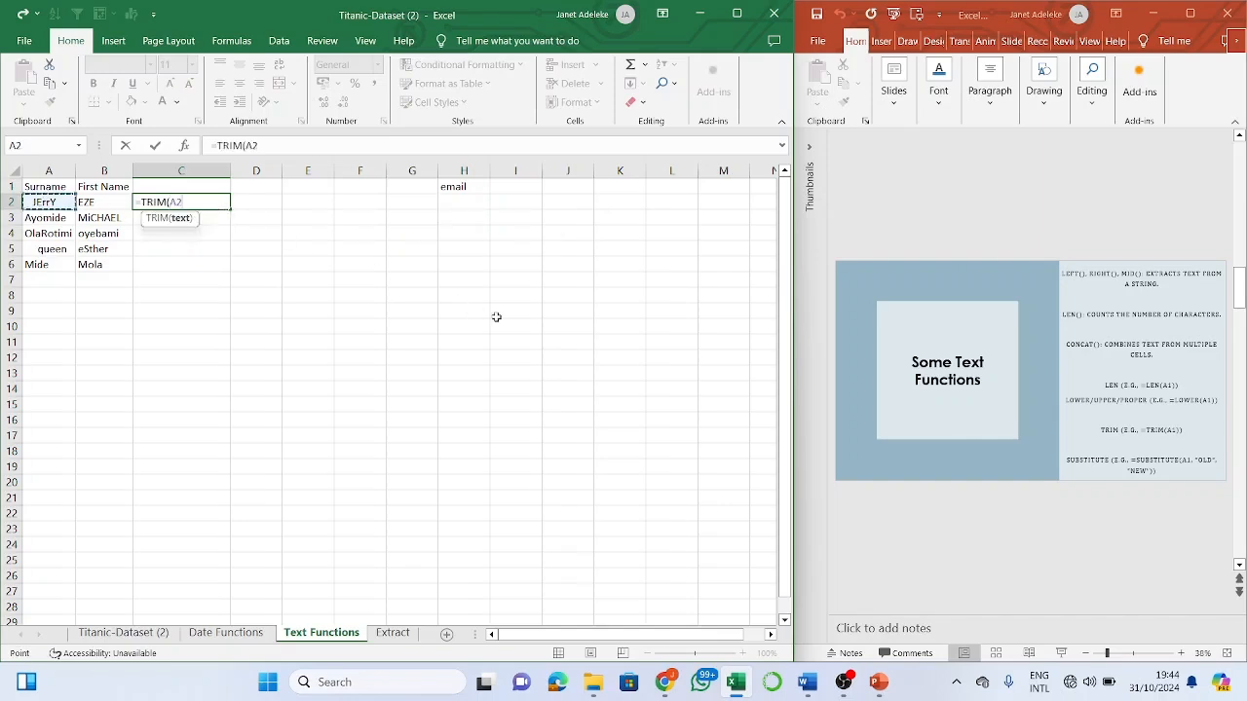
type(")")
key("Return")
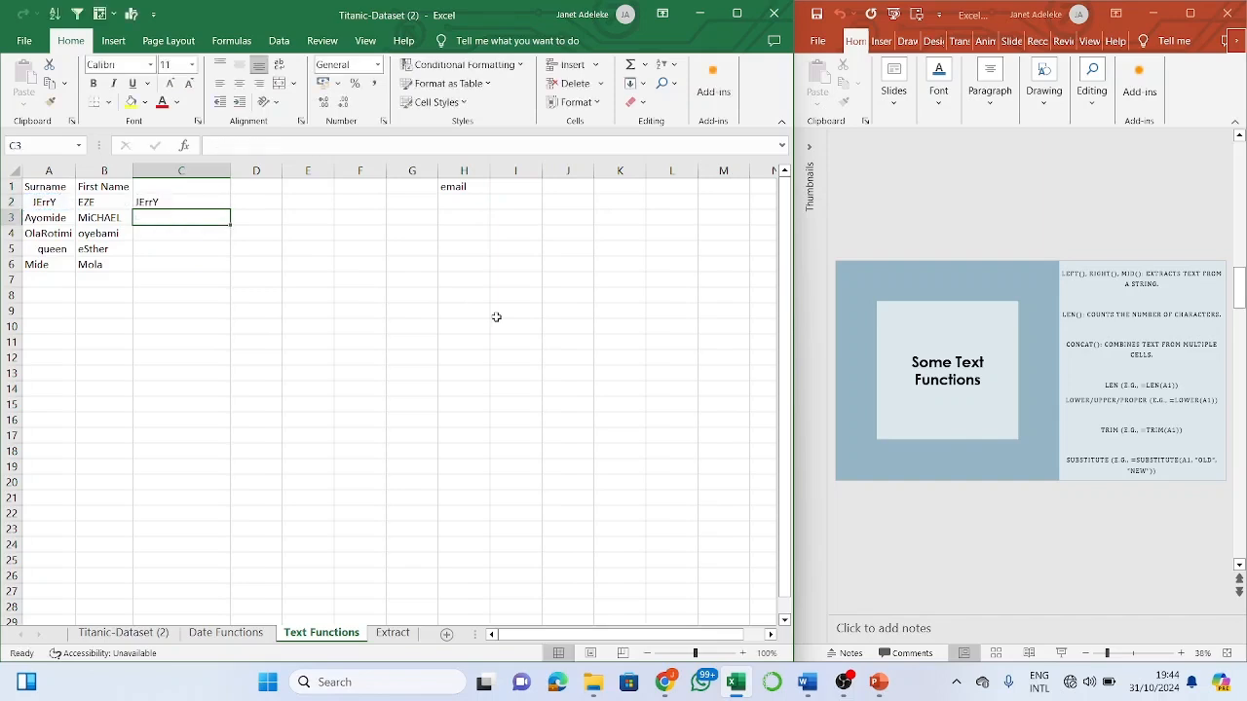
left_click(202, 198)
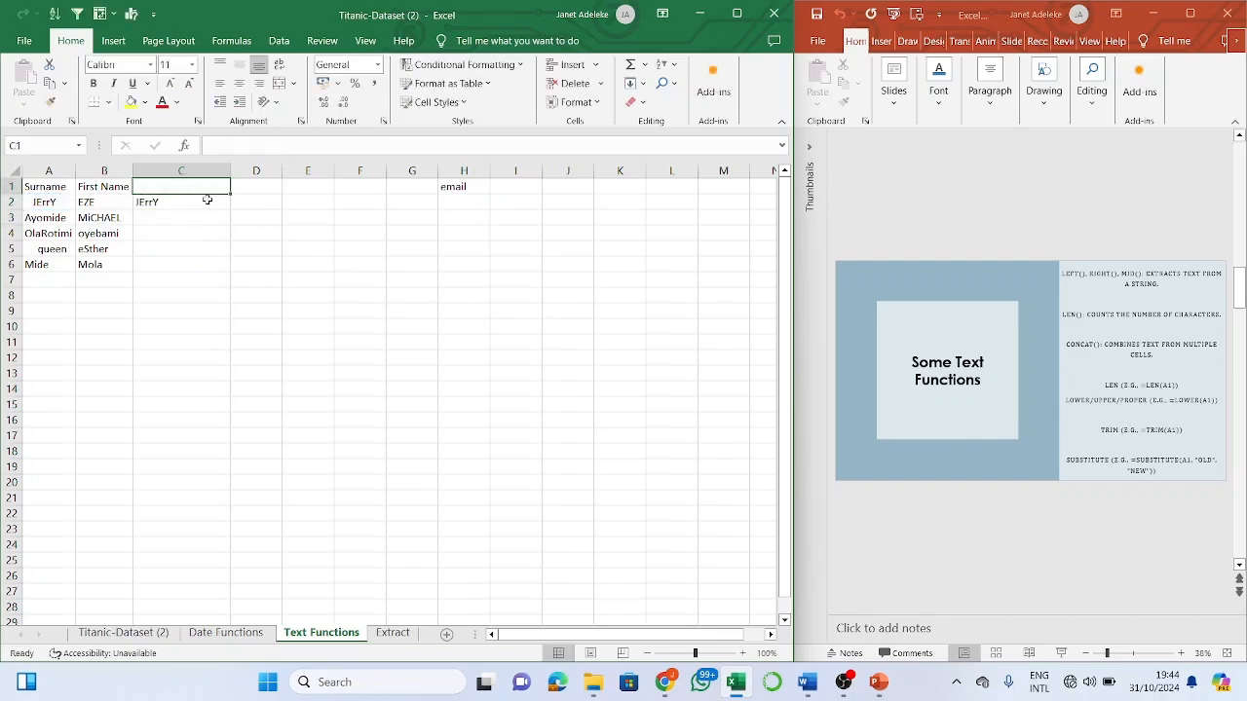
left_click_drag(223, 202, 235, 273)
left_click(224, 205)
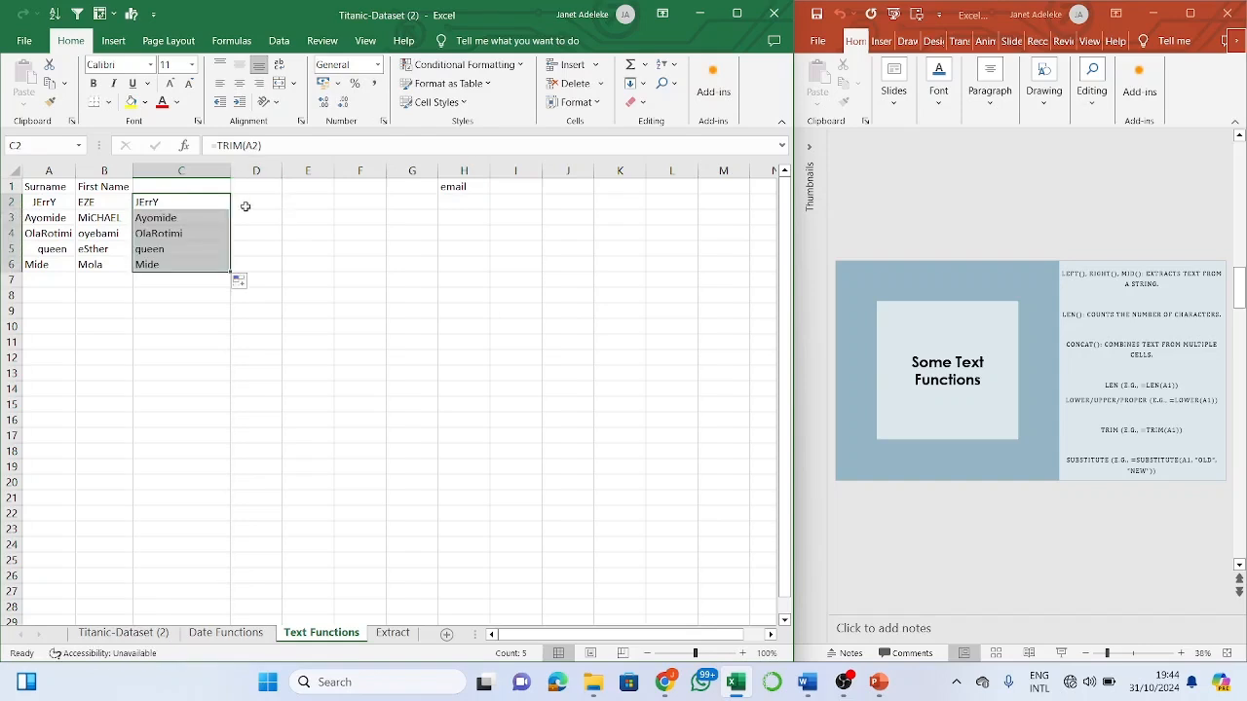
- Enter =TRIM(B2) in D2 and fill it down to D6 for the trimmed first names
left_click(246, 207)
type("=")
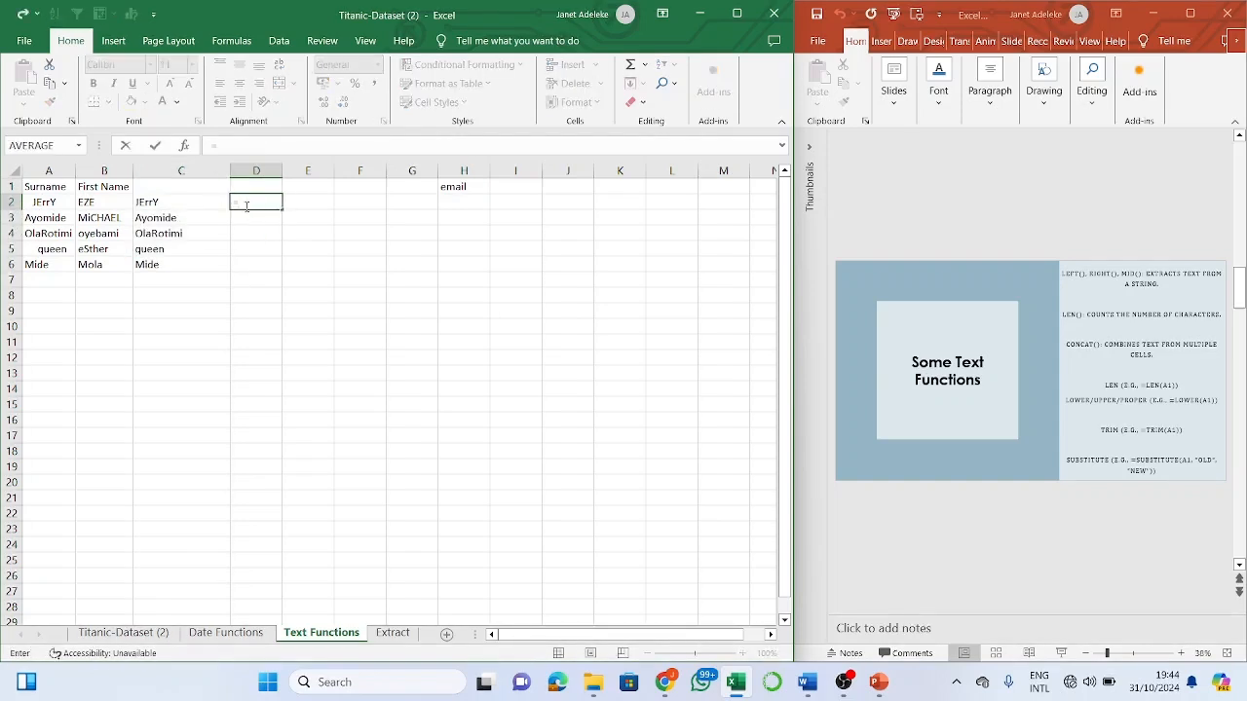
type("trim")
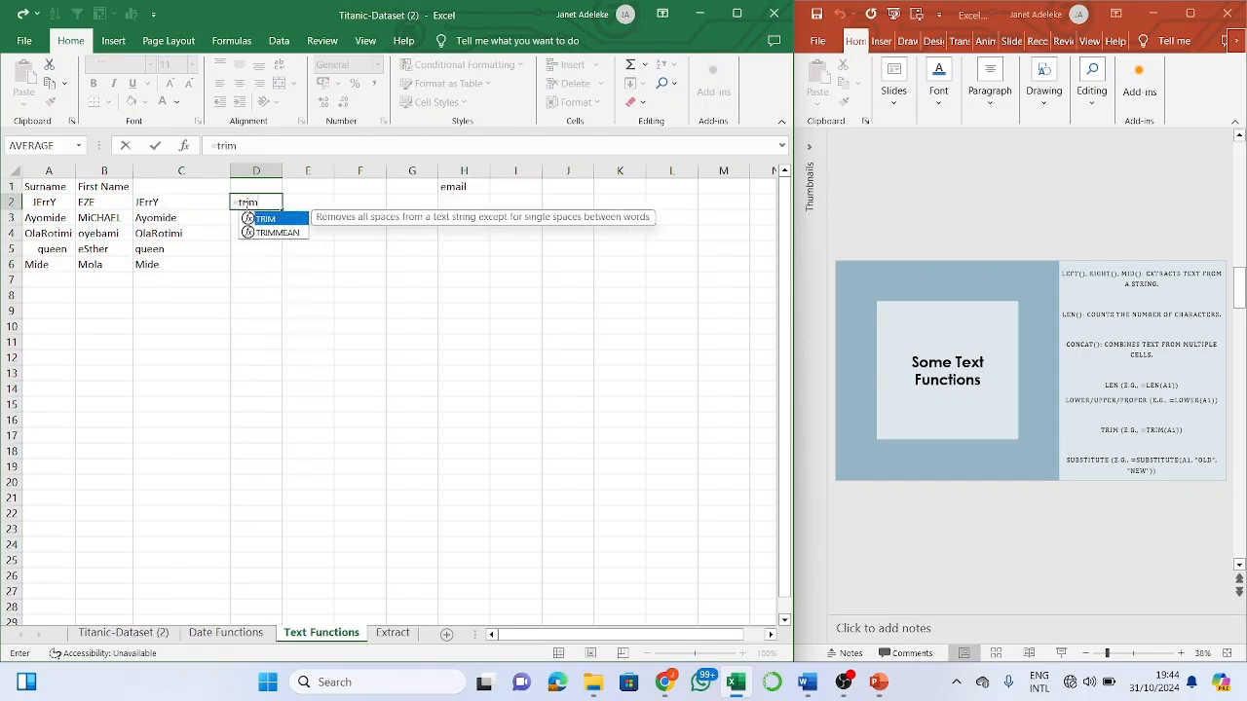
type("(")
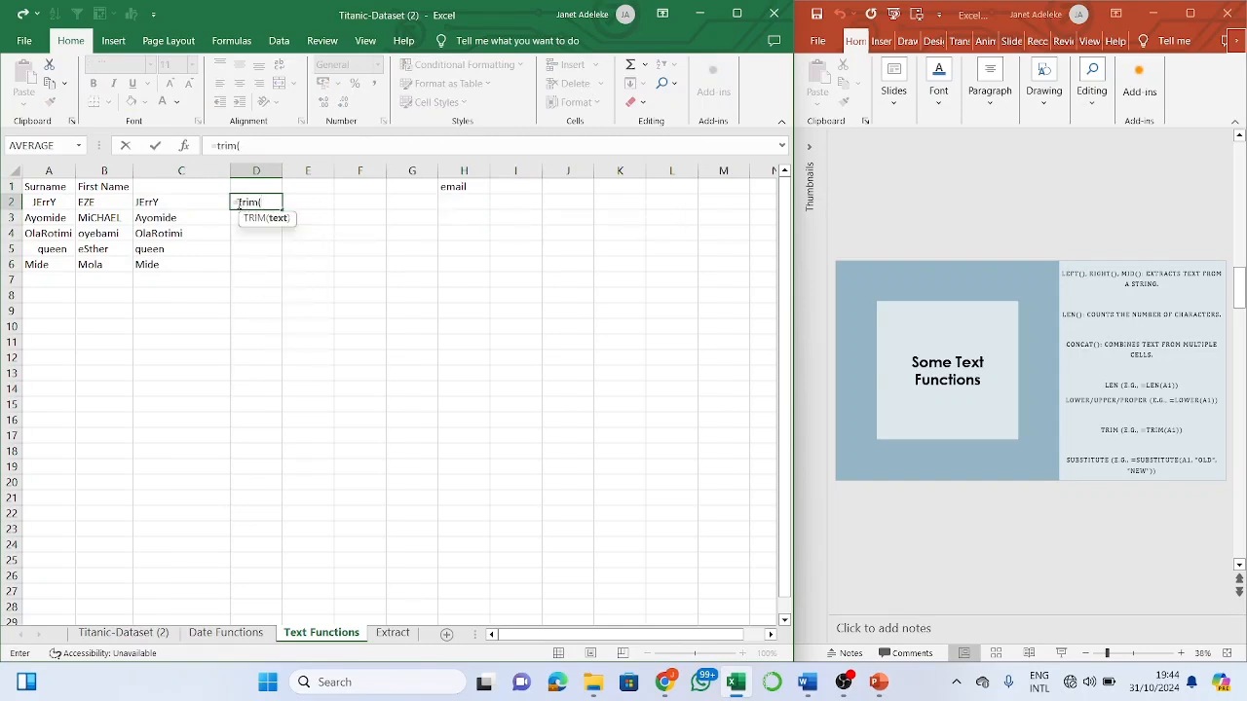
left_click(110, 203)
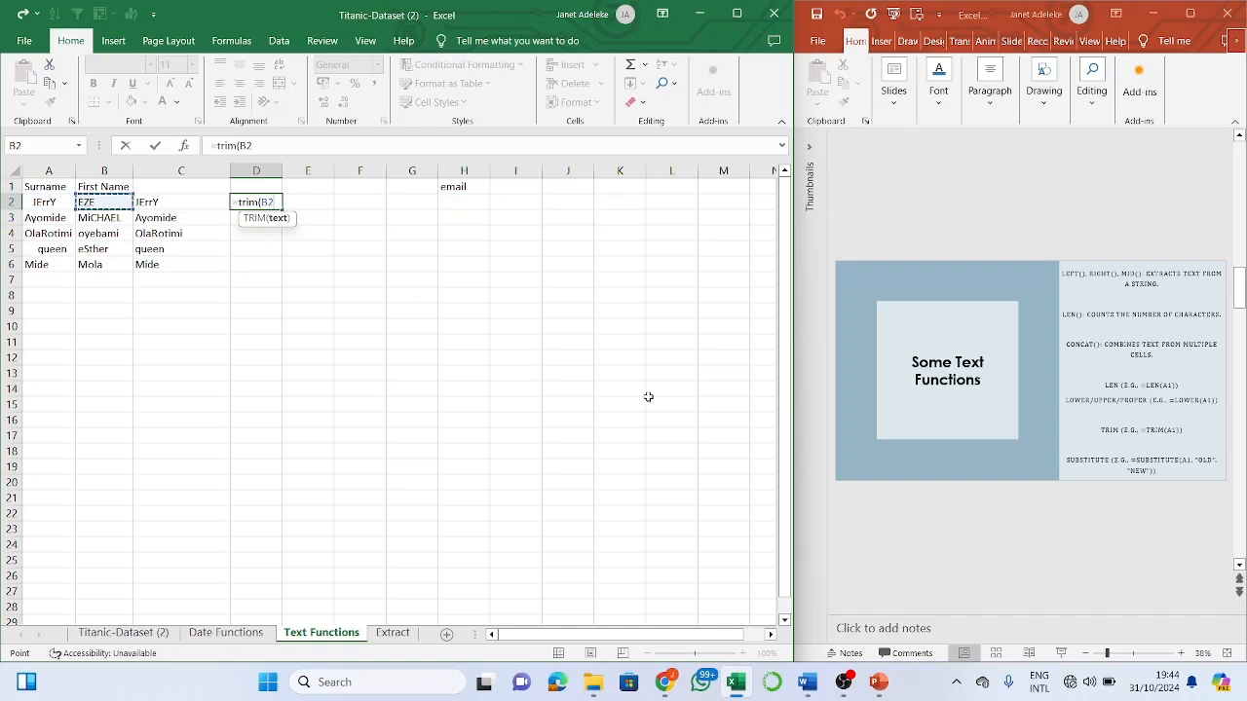
type(")")
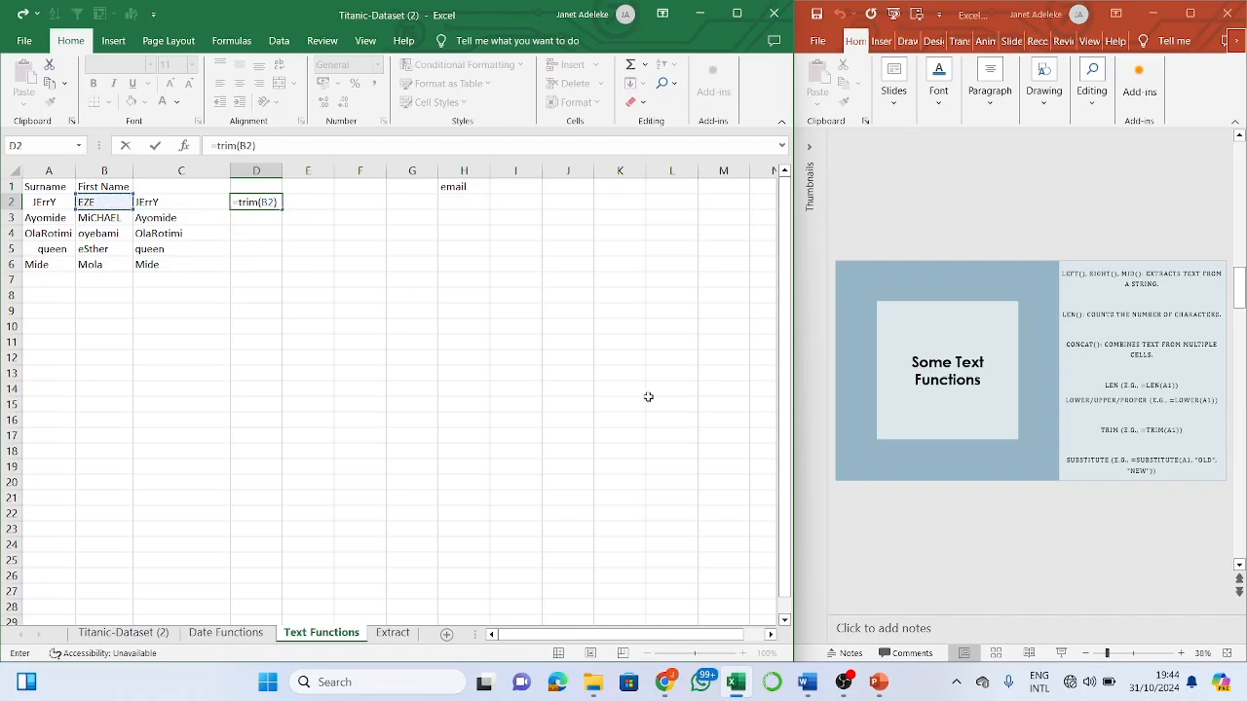
key("Return")
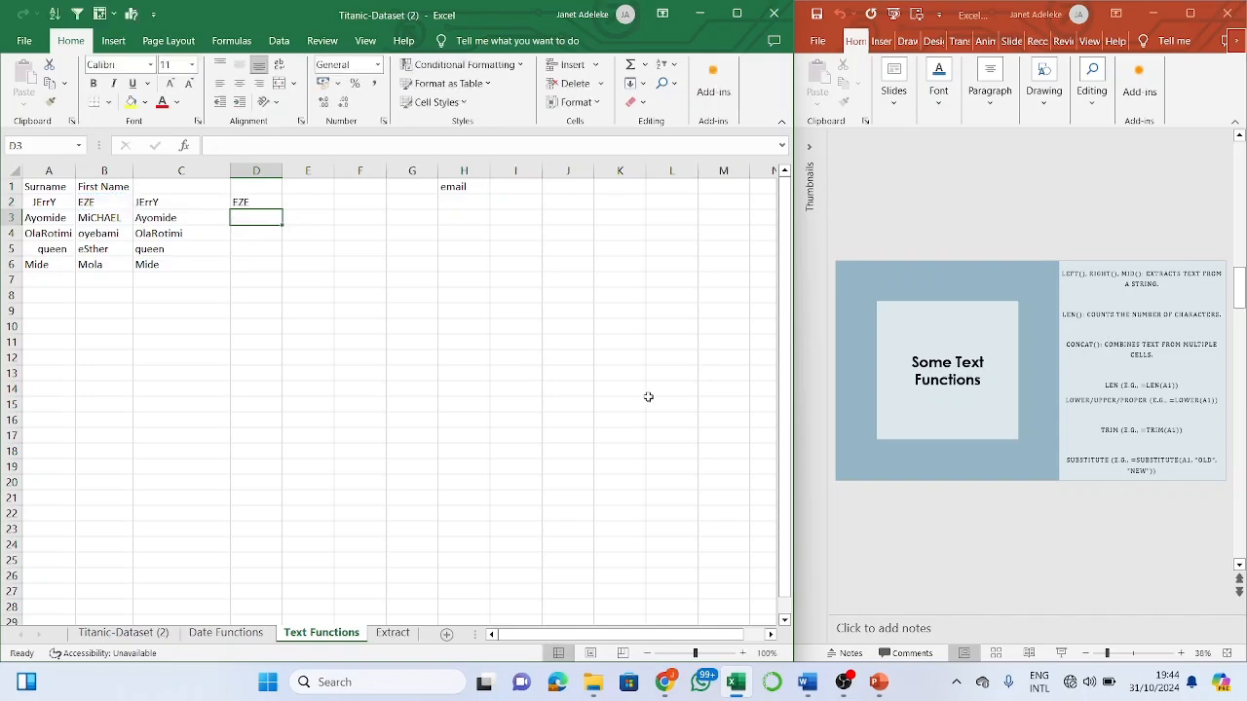
left_click(260, 201)
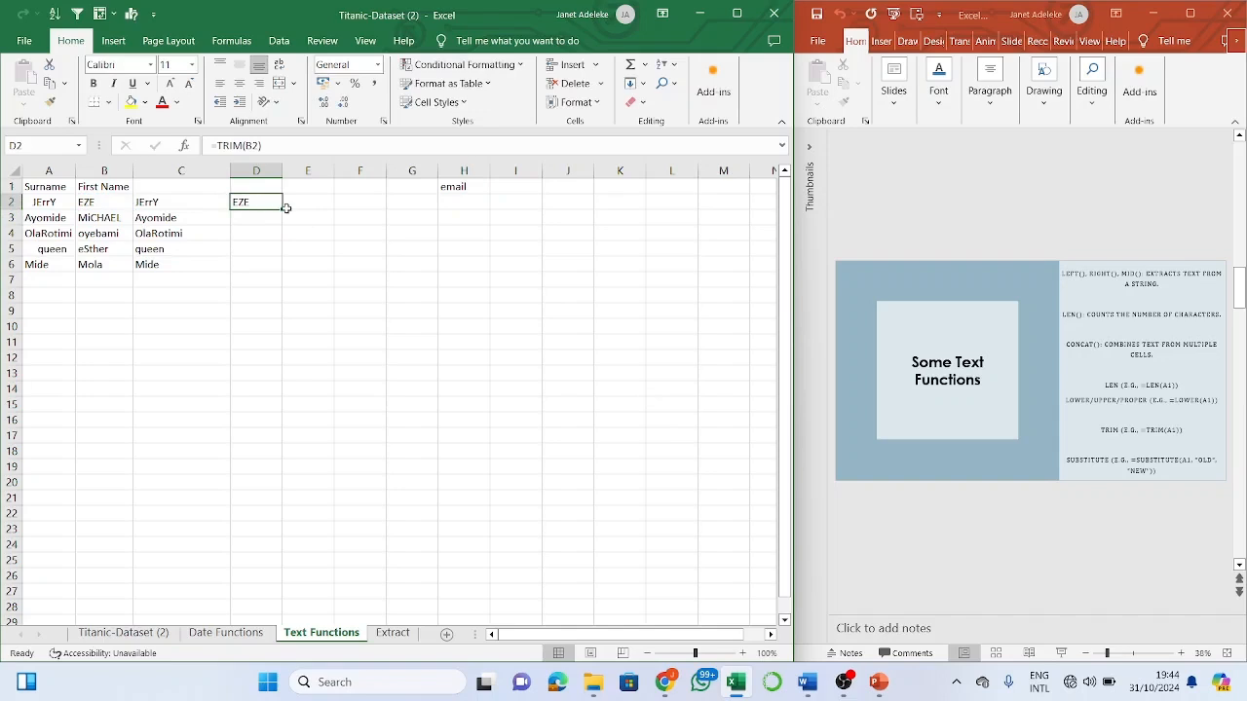
double_click(286, 209)
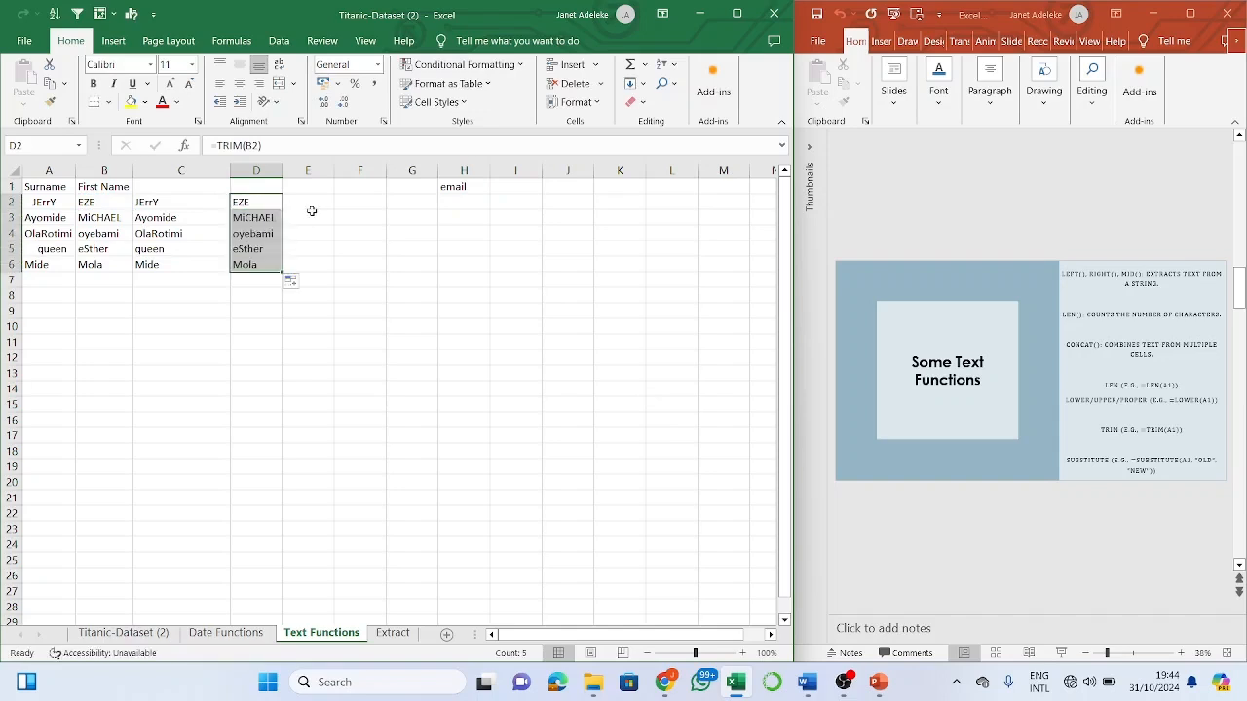
left_click(319, 198)
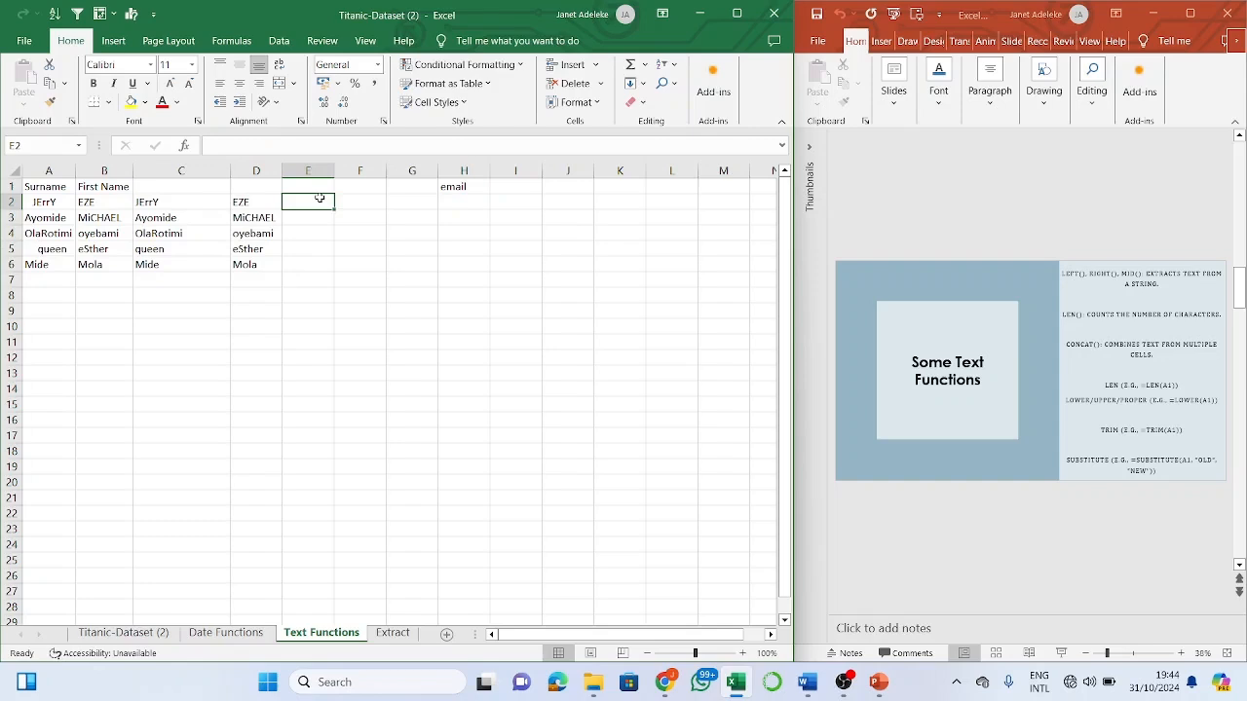
type("=concar")
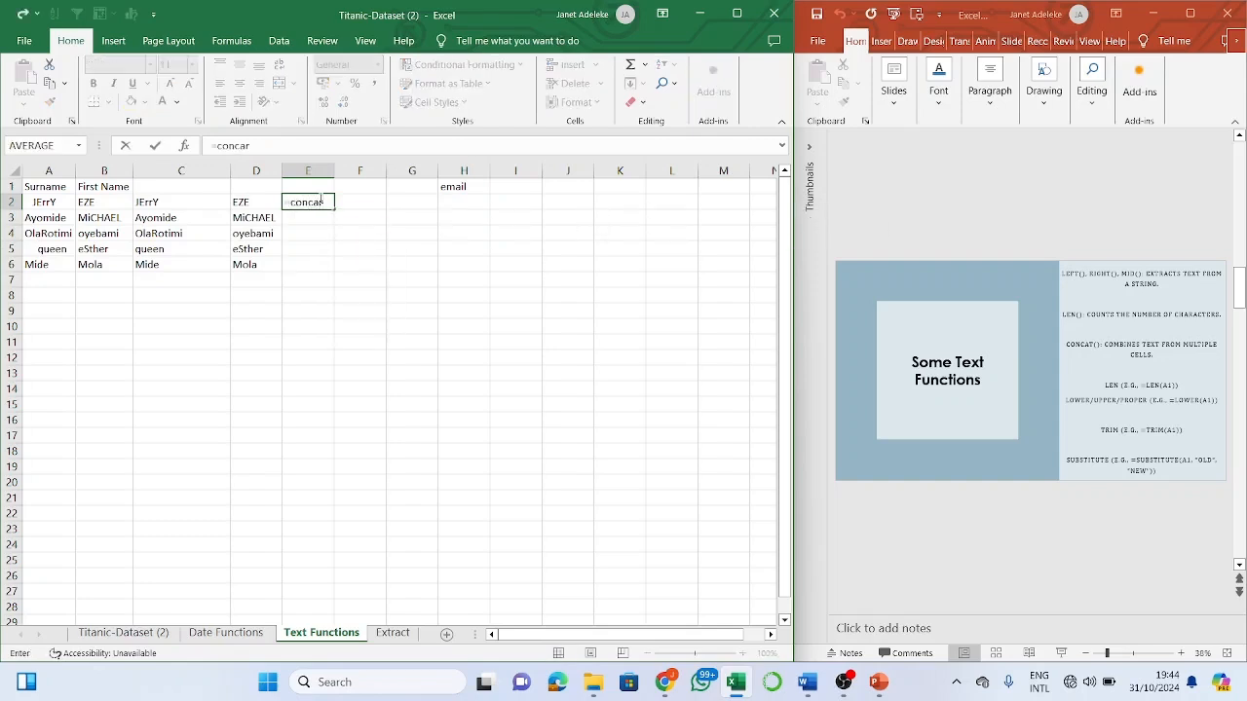
key("BackSpace")
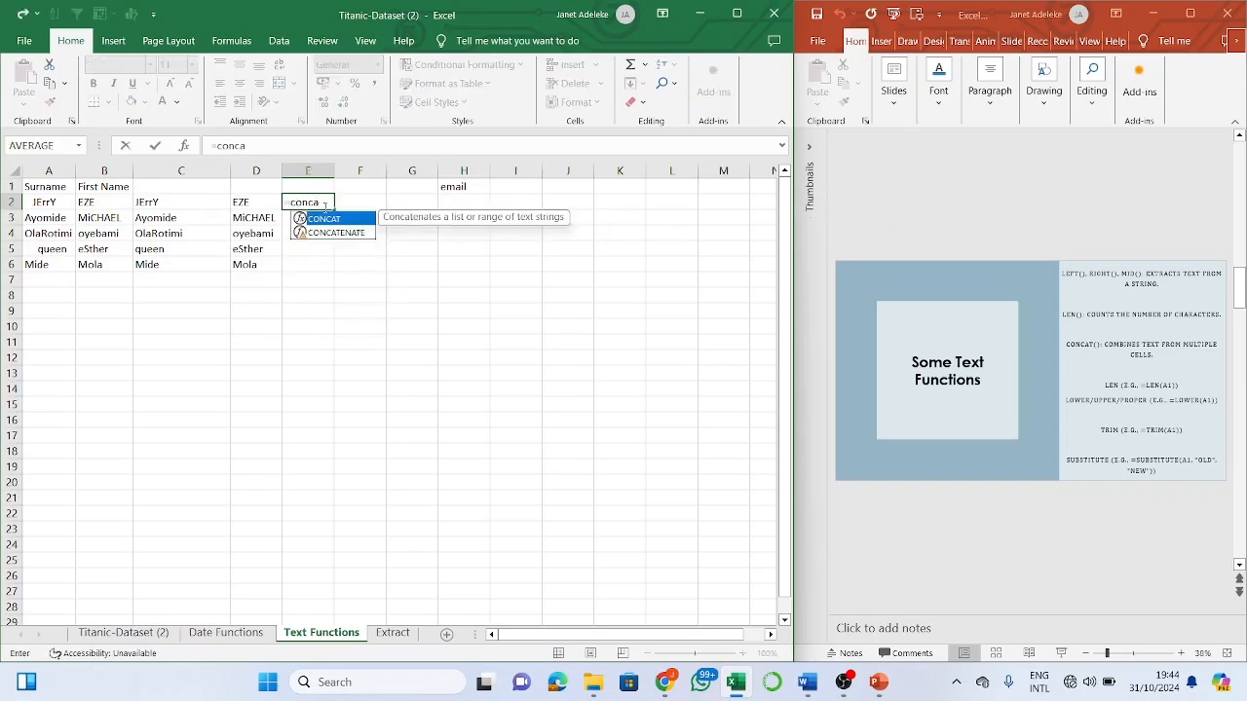
double_click(332, 233)
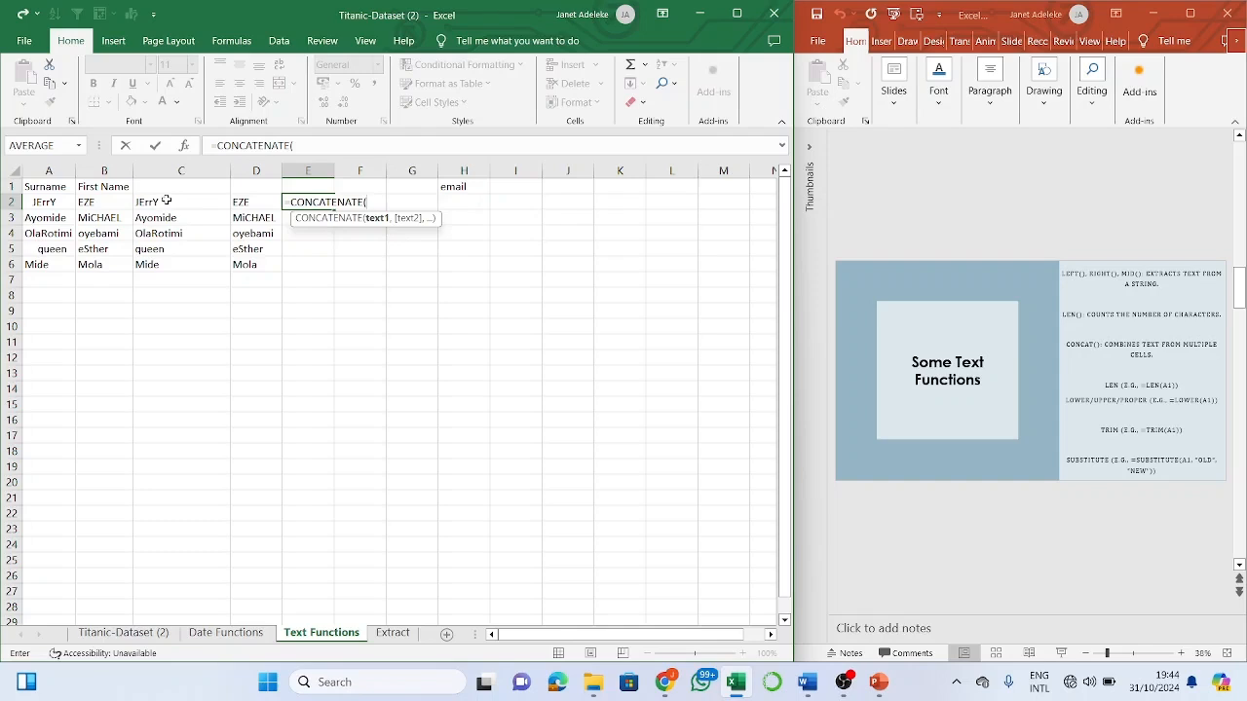
left_click(166, 199)
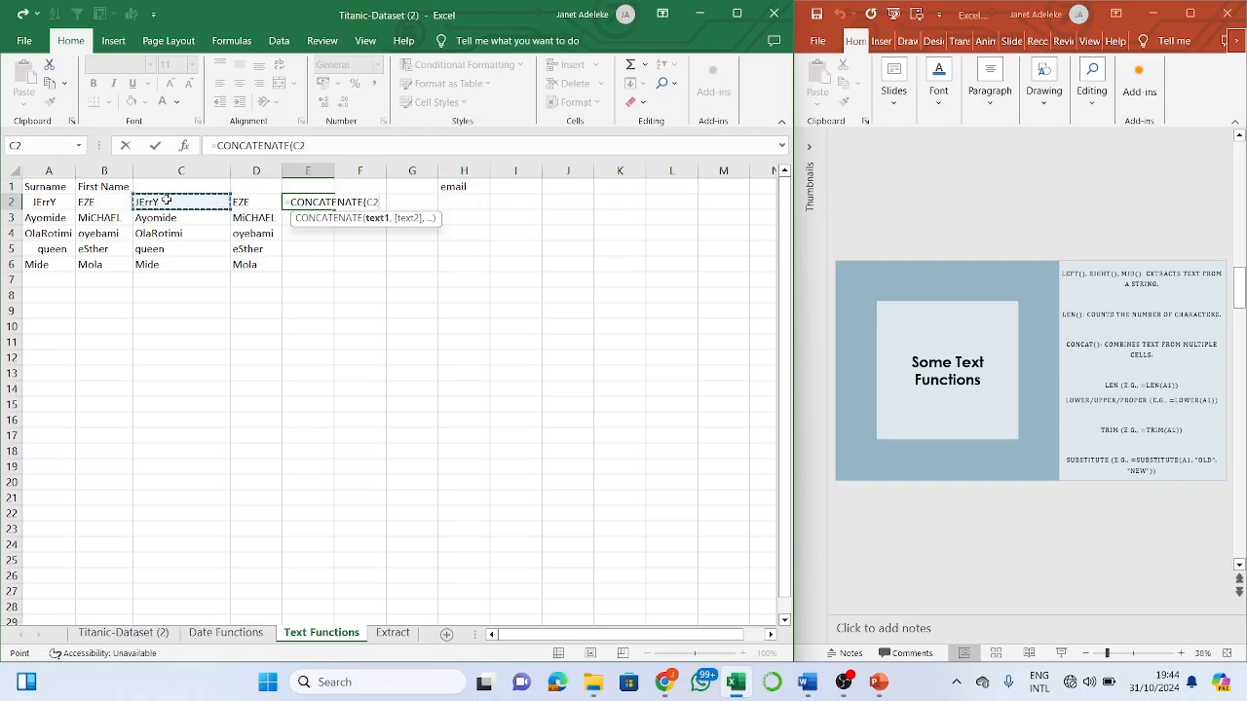
type(",")
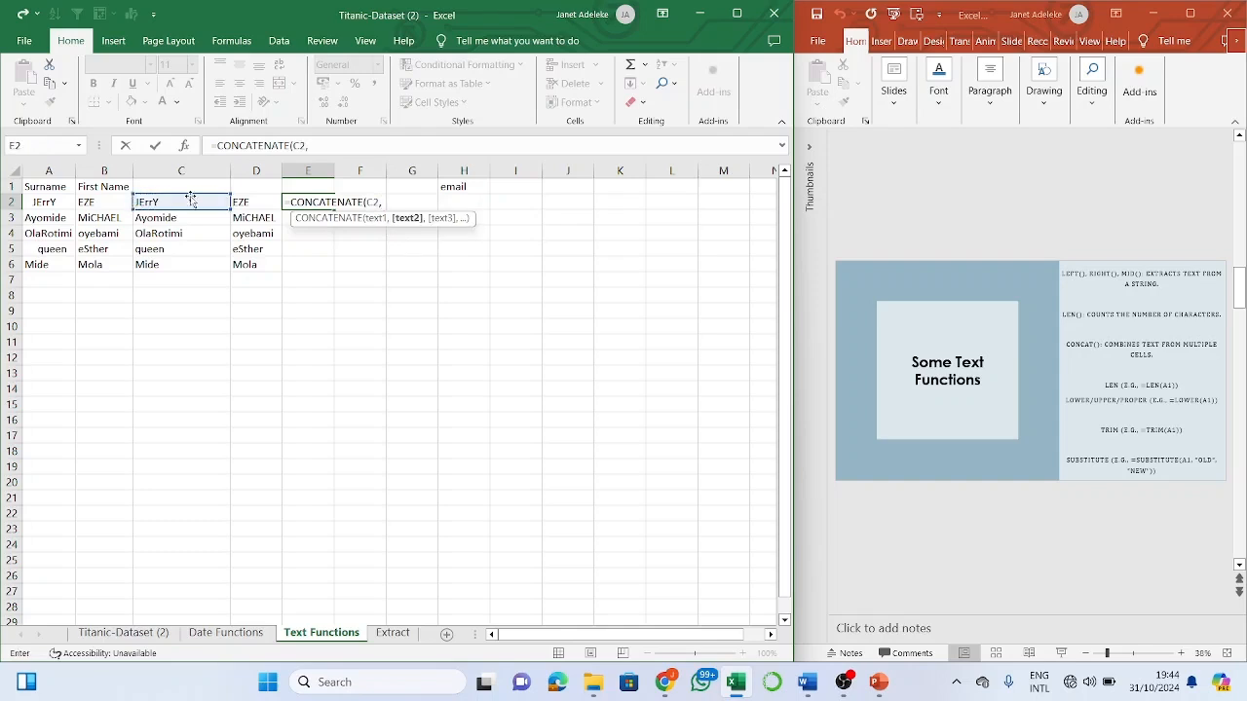
left_click(263, 207)
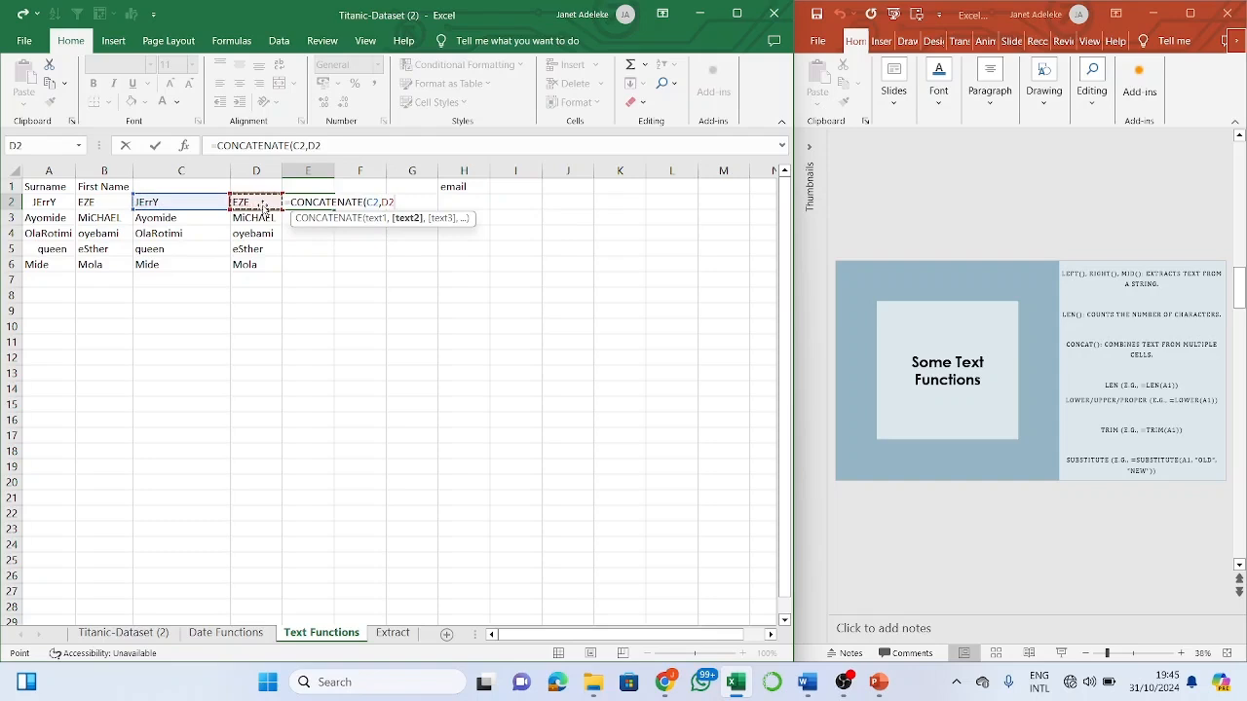
type(",")
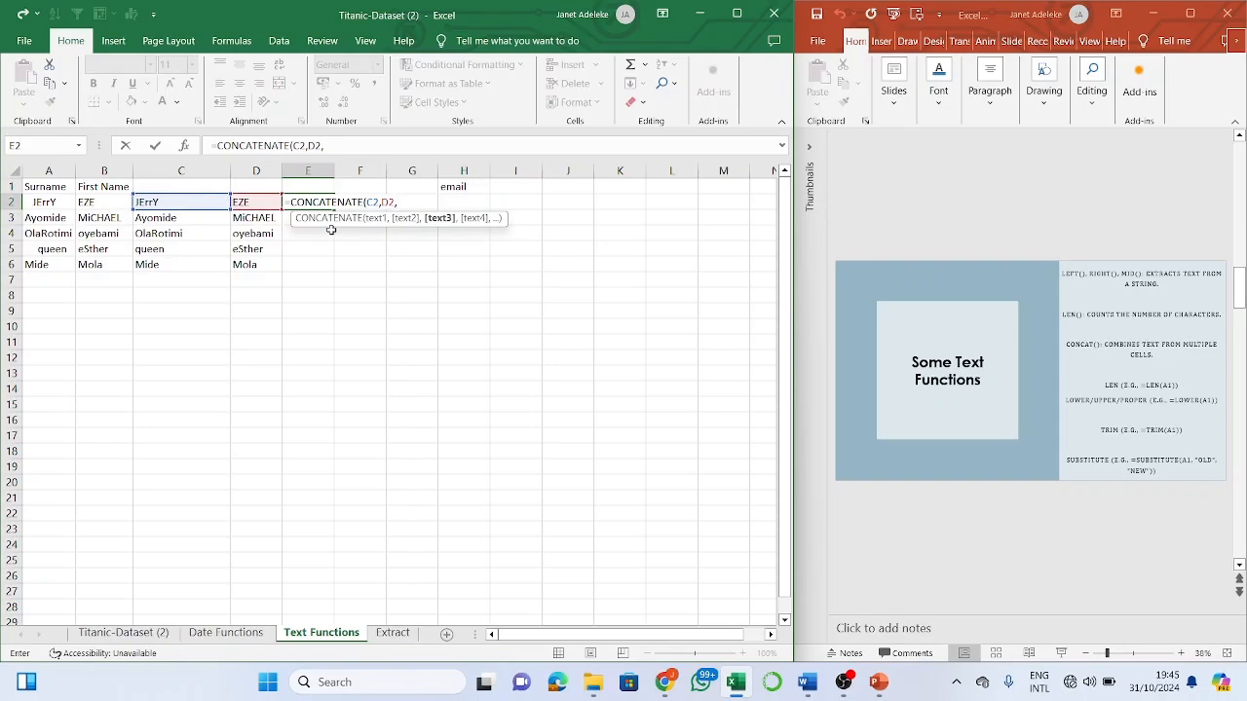
type("\"@")
type("gma")
type("il.com")
type("\"\"")
type(")")
key("Return")
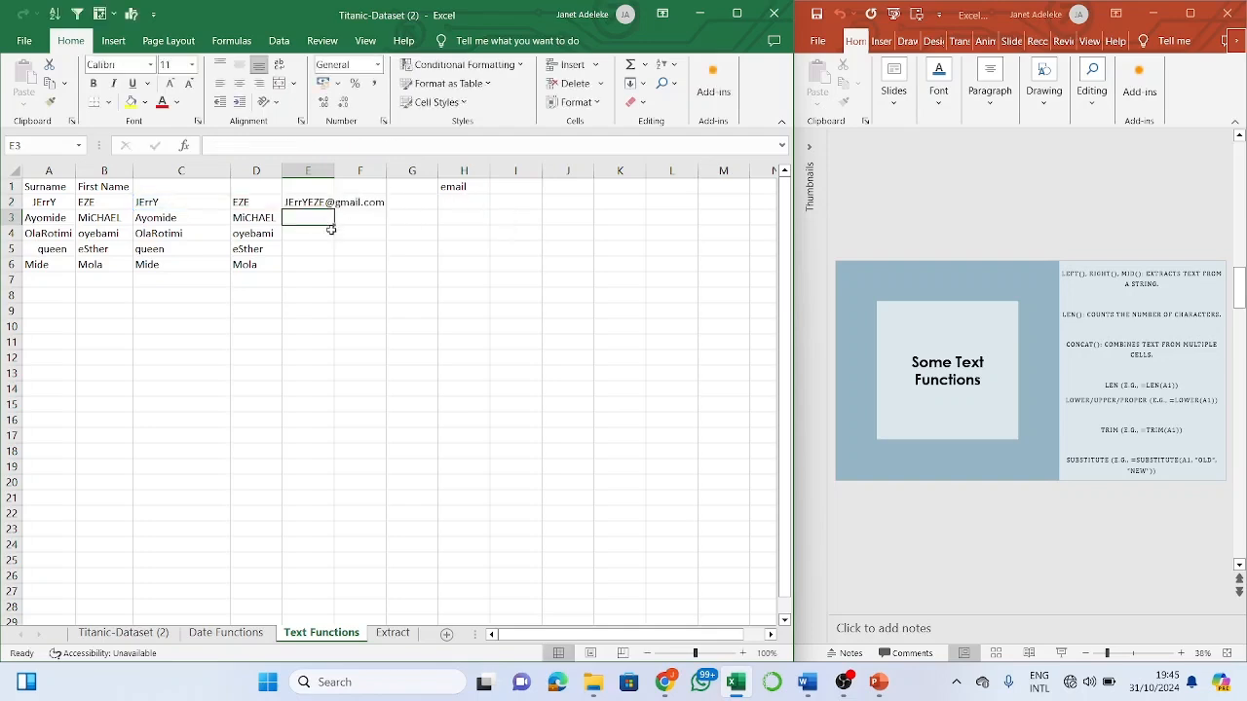
- Fill the email formula down to E6 and auto-fit column E to the addresses
left_click(329, 202)
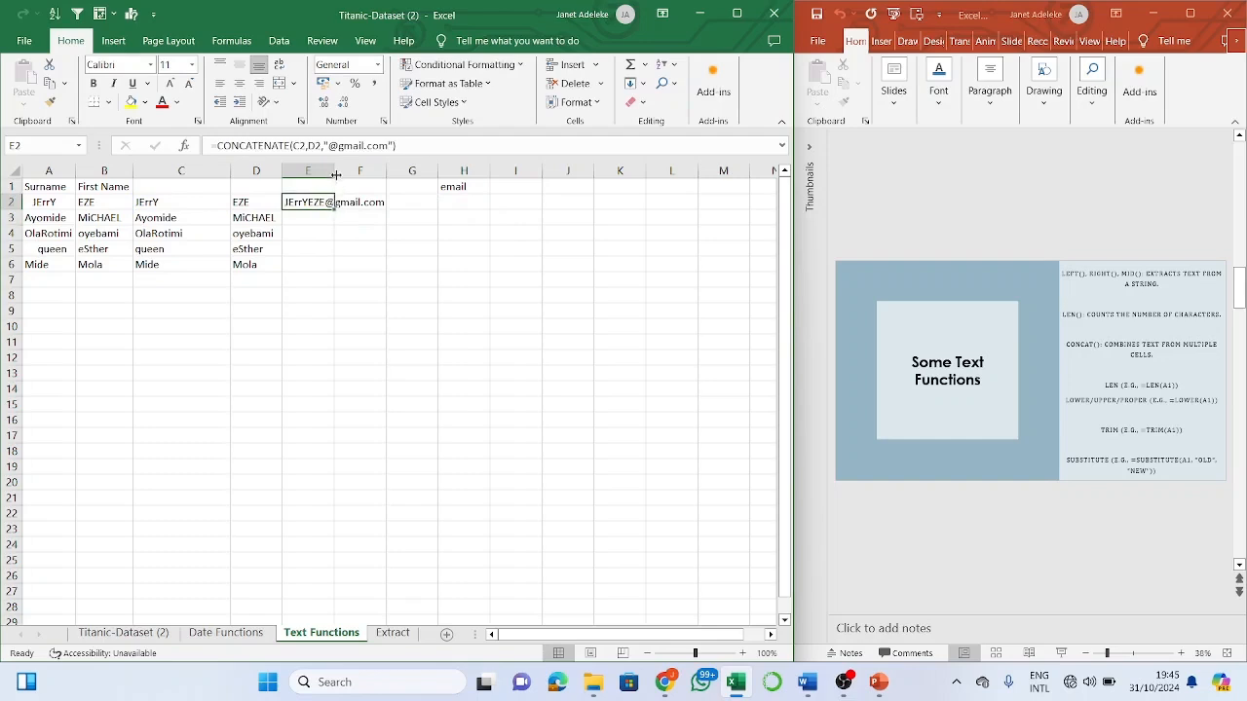
double_click(334, 171)
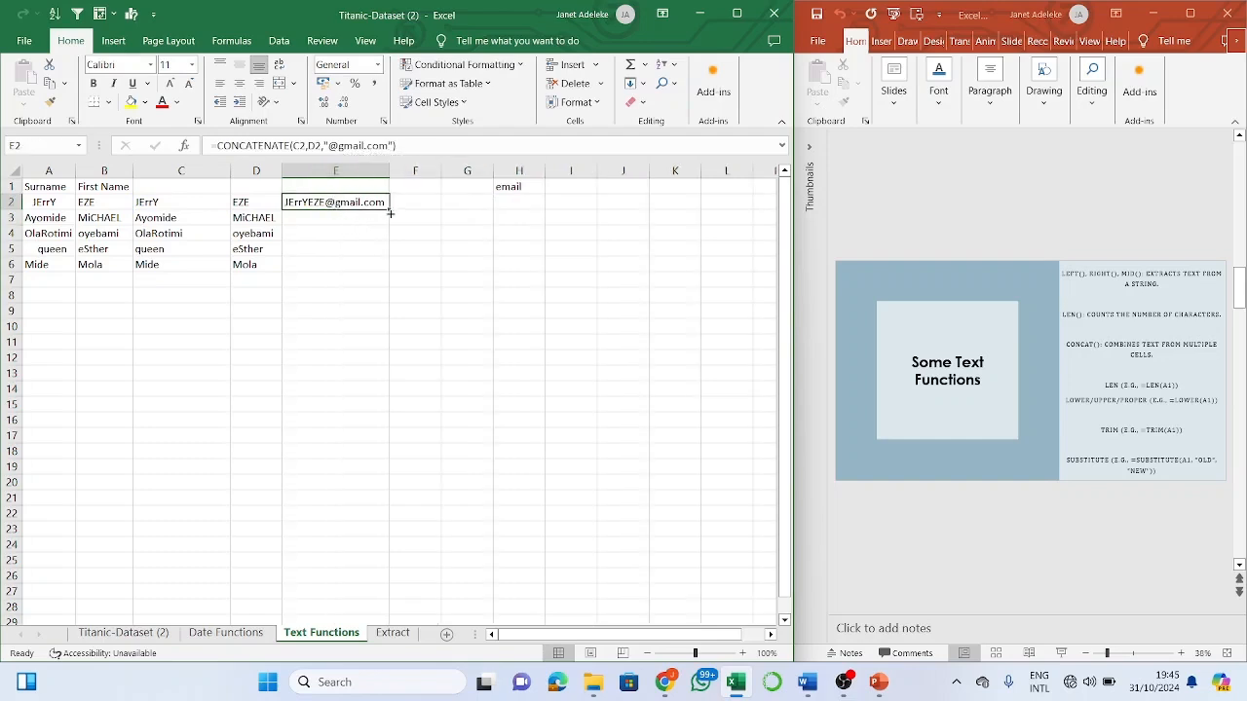
left_click_drag(389, 210, 395, 273)
left_click(429, 200)
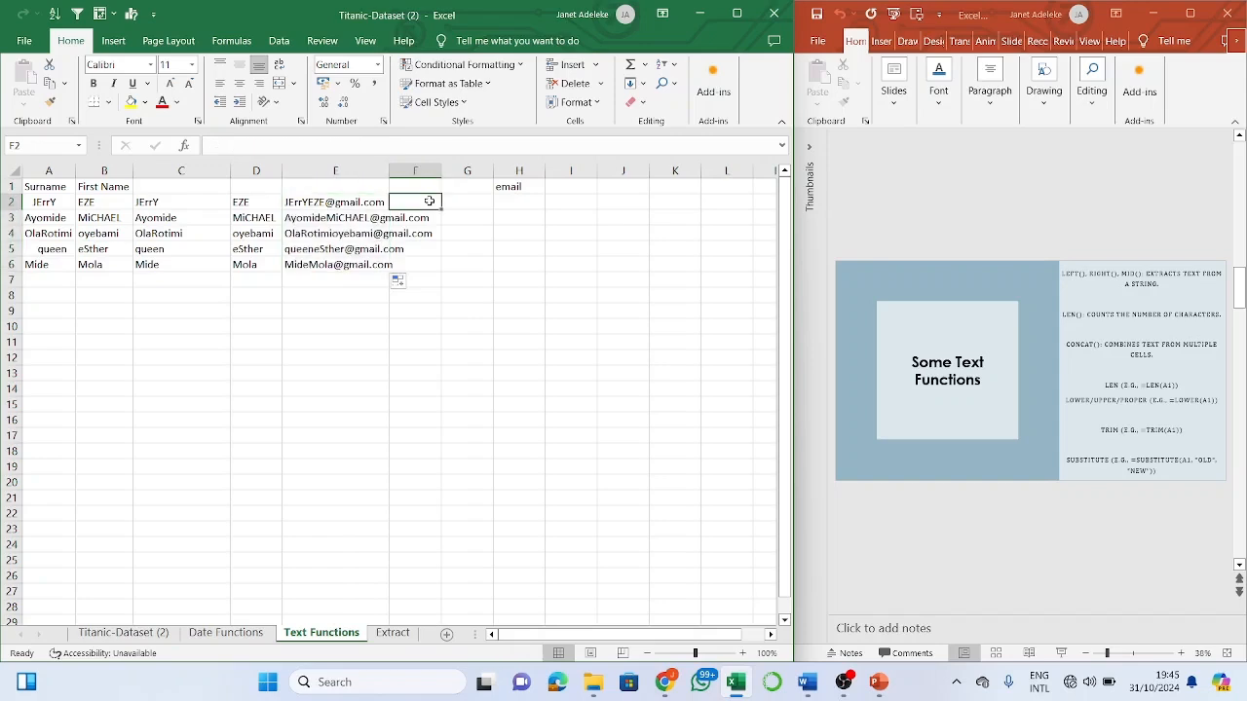
double_click(390, 172)
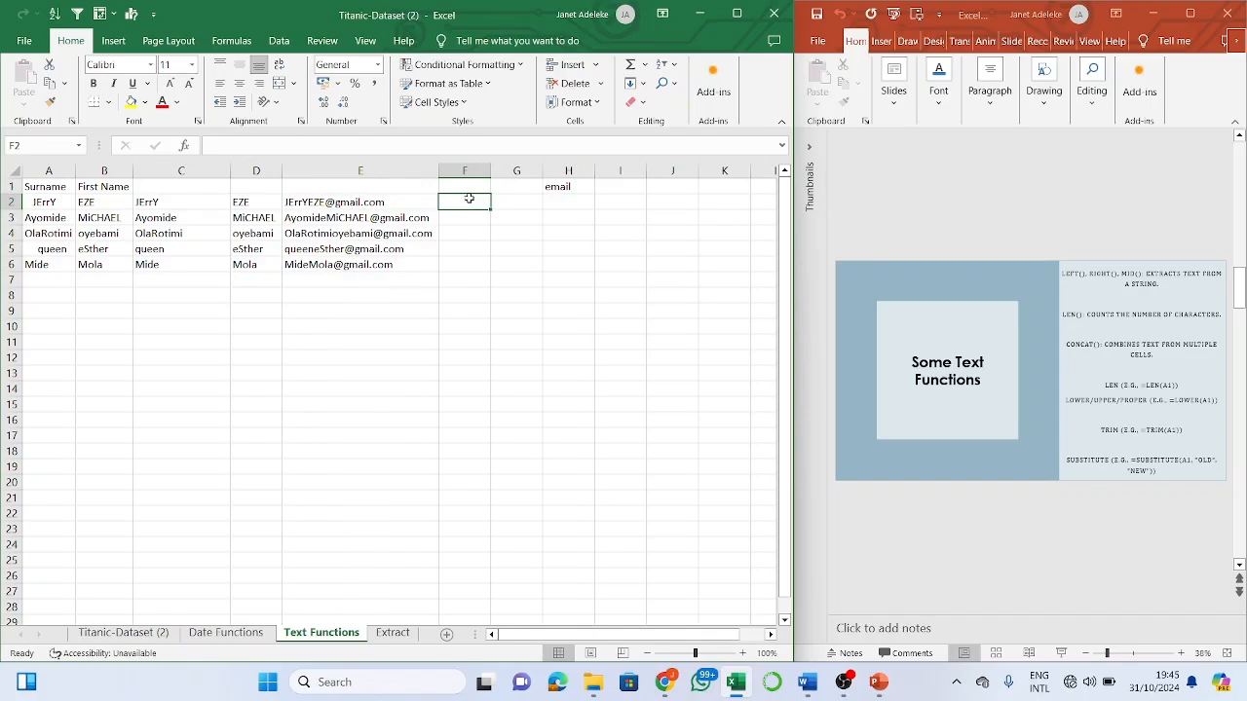
- Enter =LOWER(E2) in F2, fill it to F6, and auto-fit column F
type("=lower")
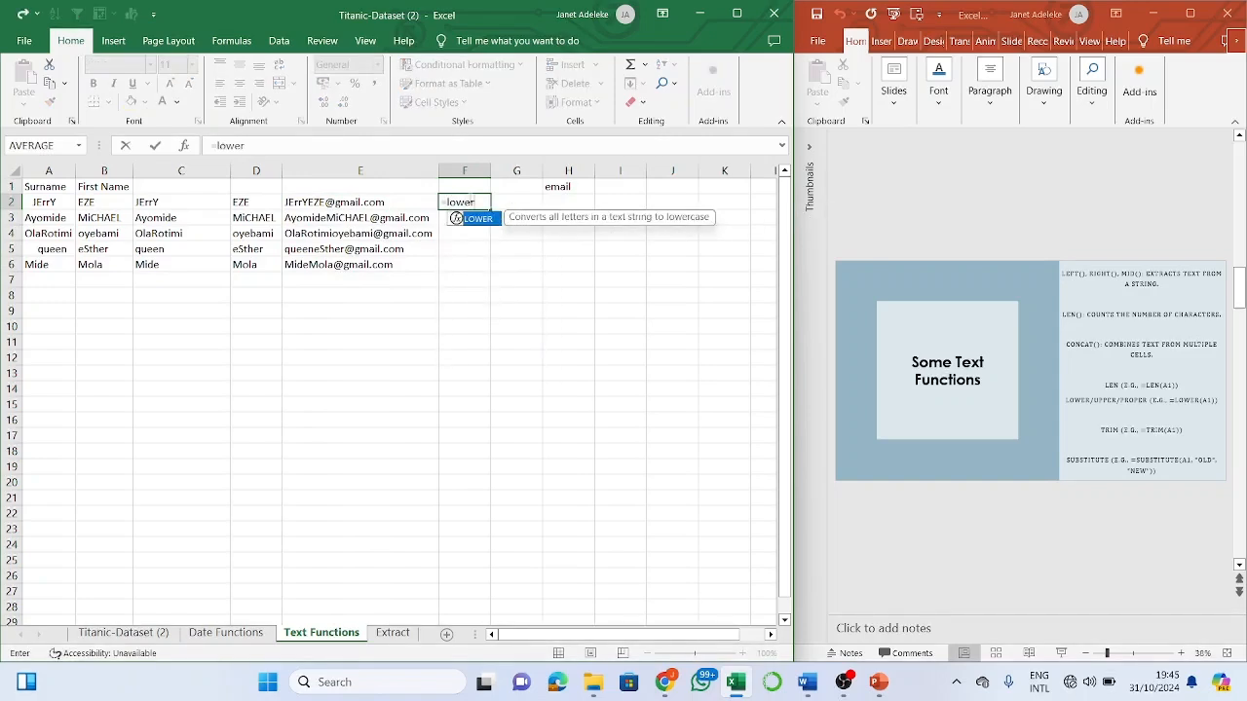
type("(")
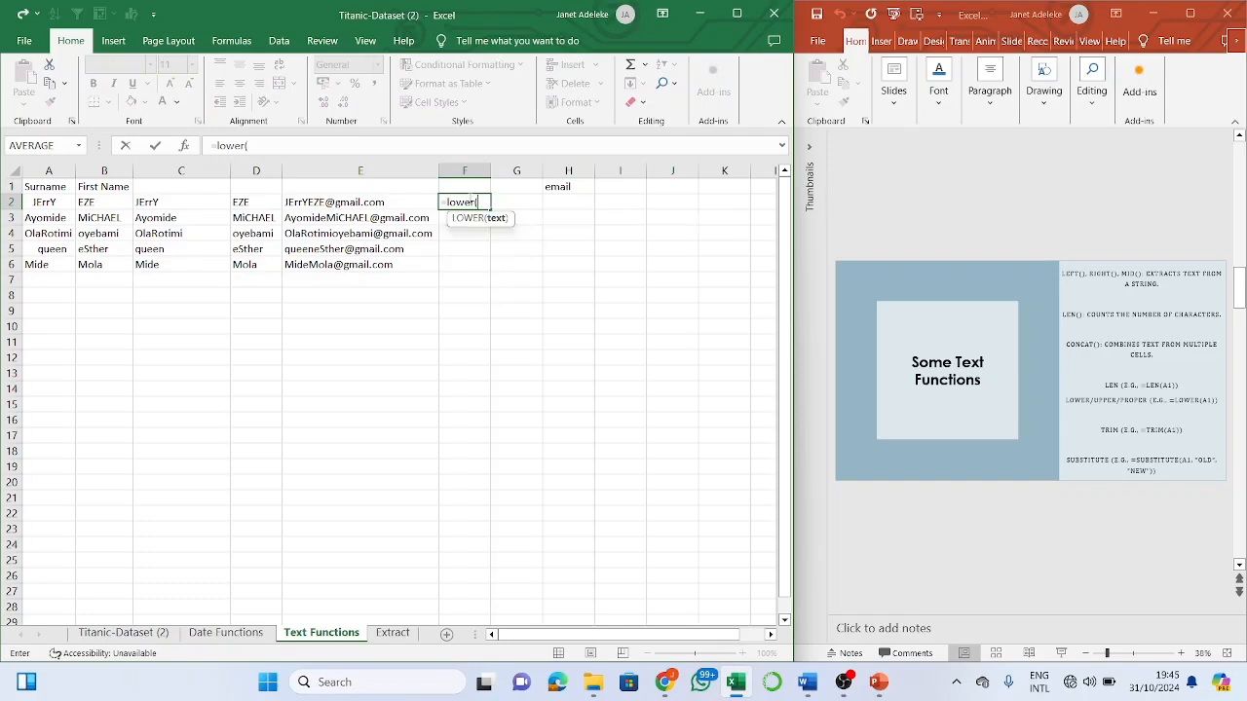
left_click(414, 208)
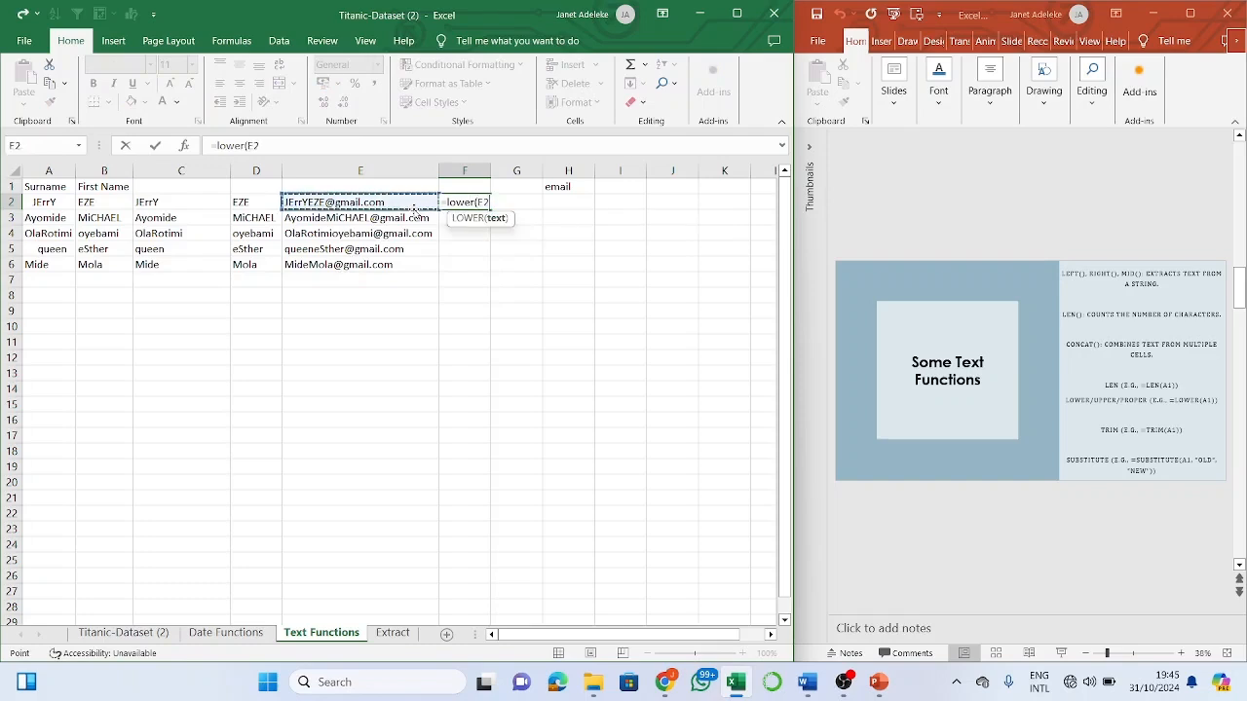
type(")")
key("Return")
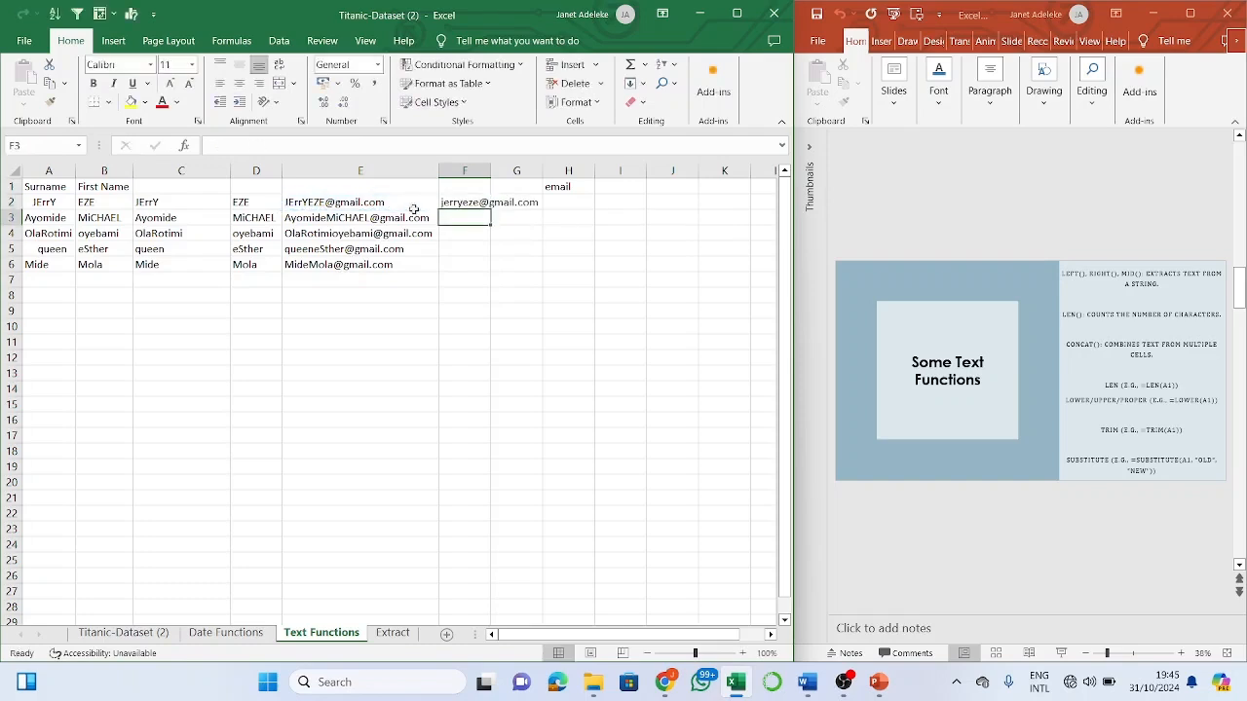
left_click_drag(472, 202, 492, 270)
left_click(492, 212)
left_click(480, 201)
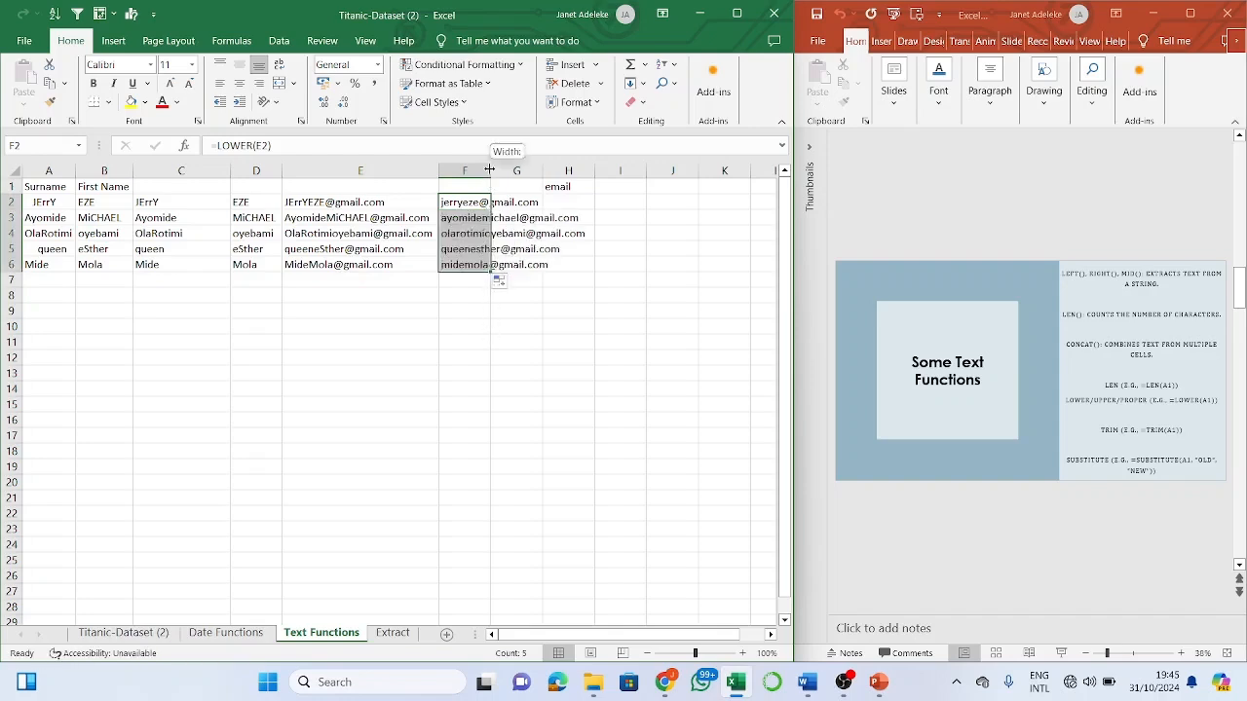
double_click(490, 182)
left_click(665, 186)
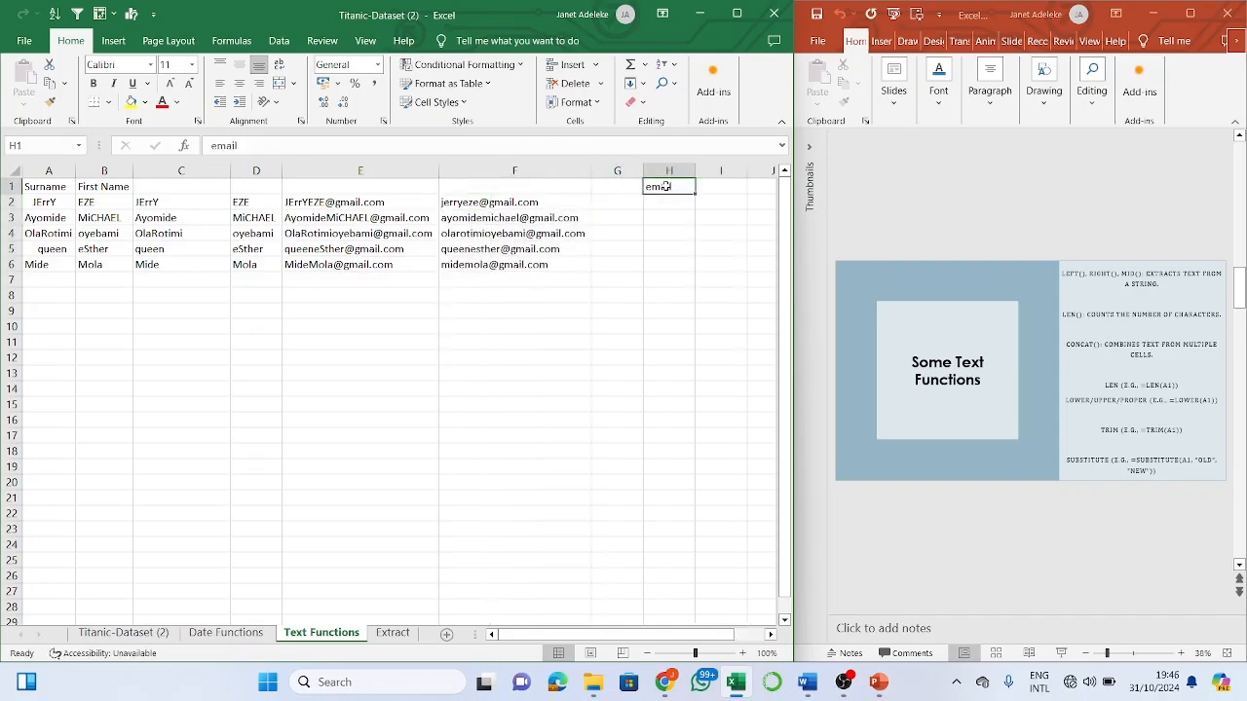
key("BackSpace")
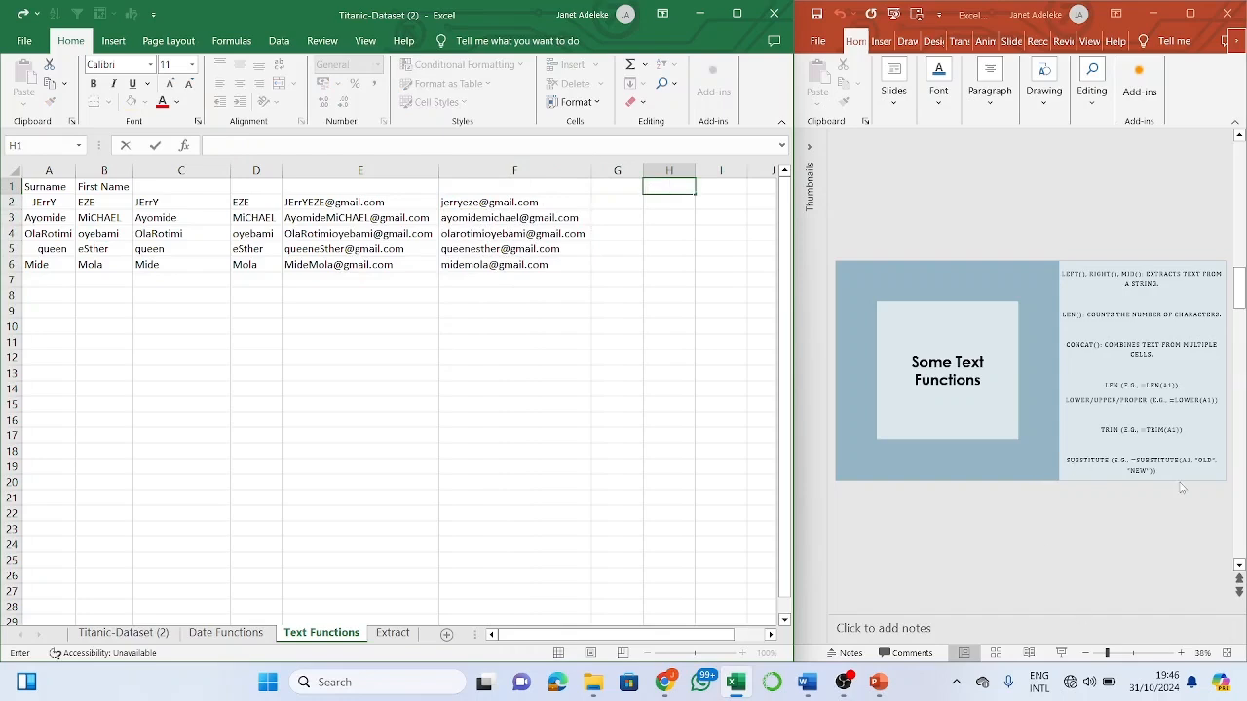
left_click(1098, 521)
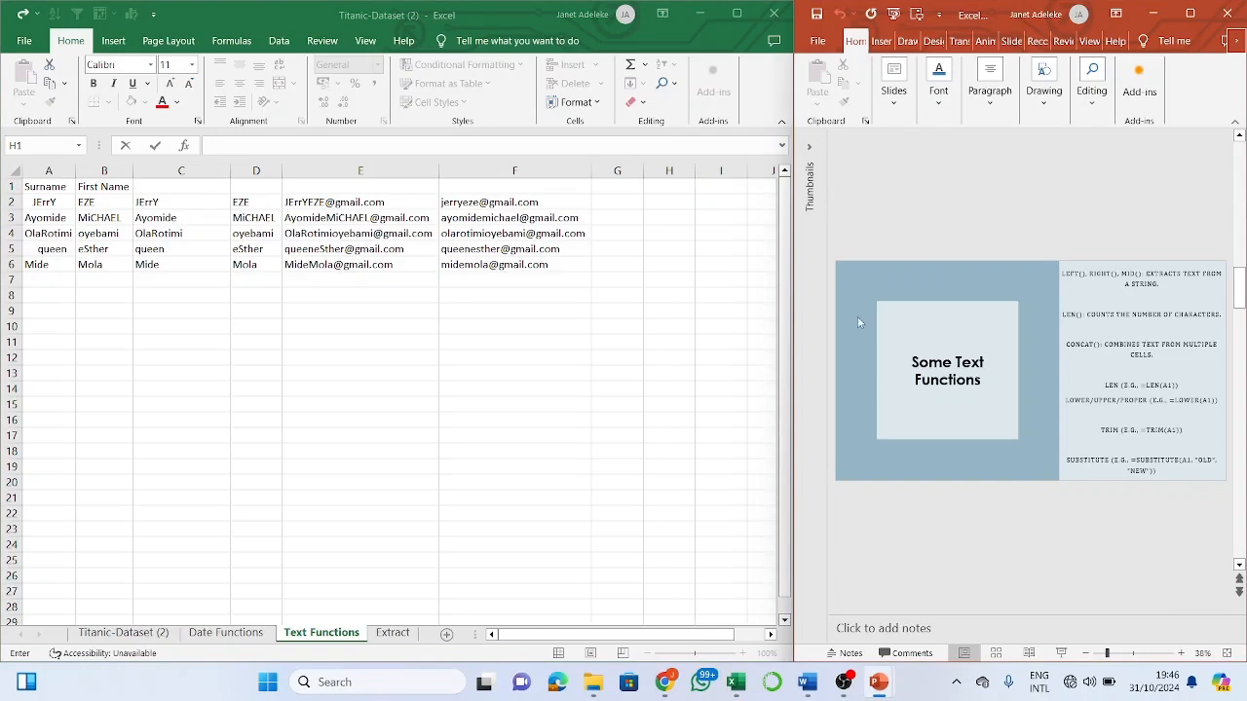
left_click(649, 239)
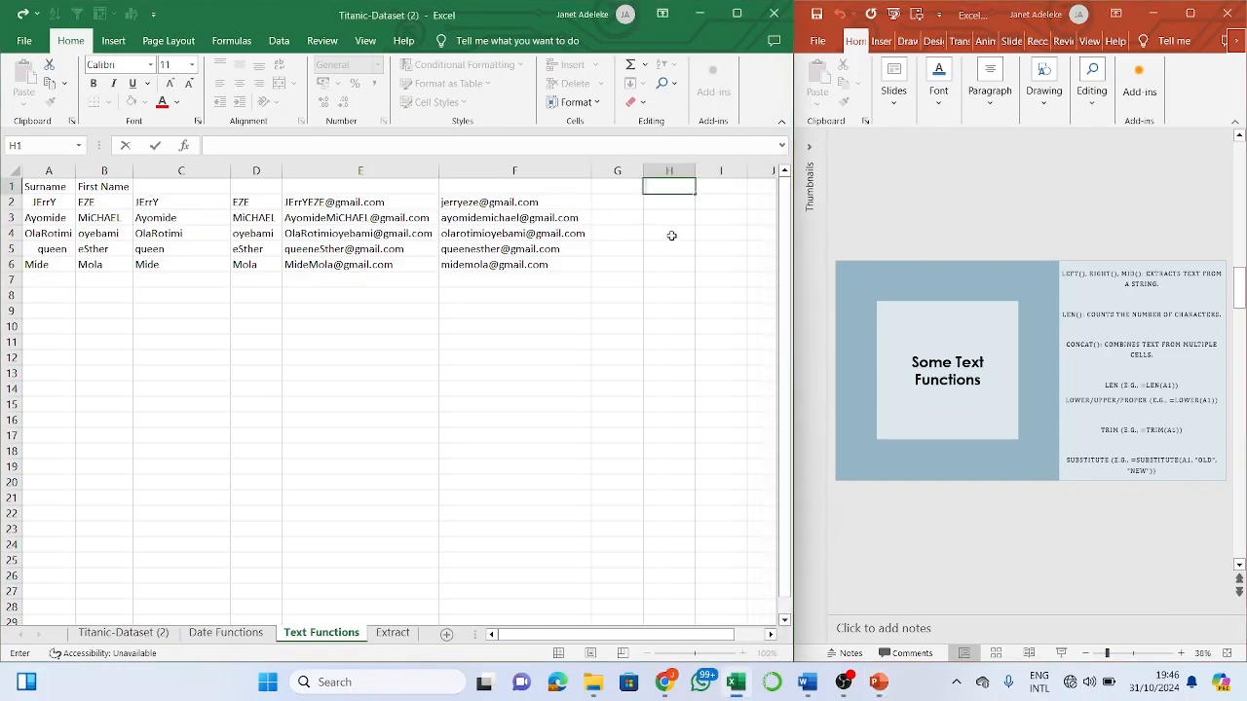
type("=s")
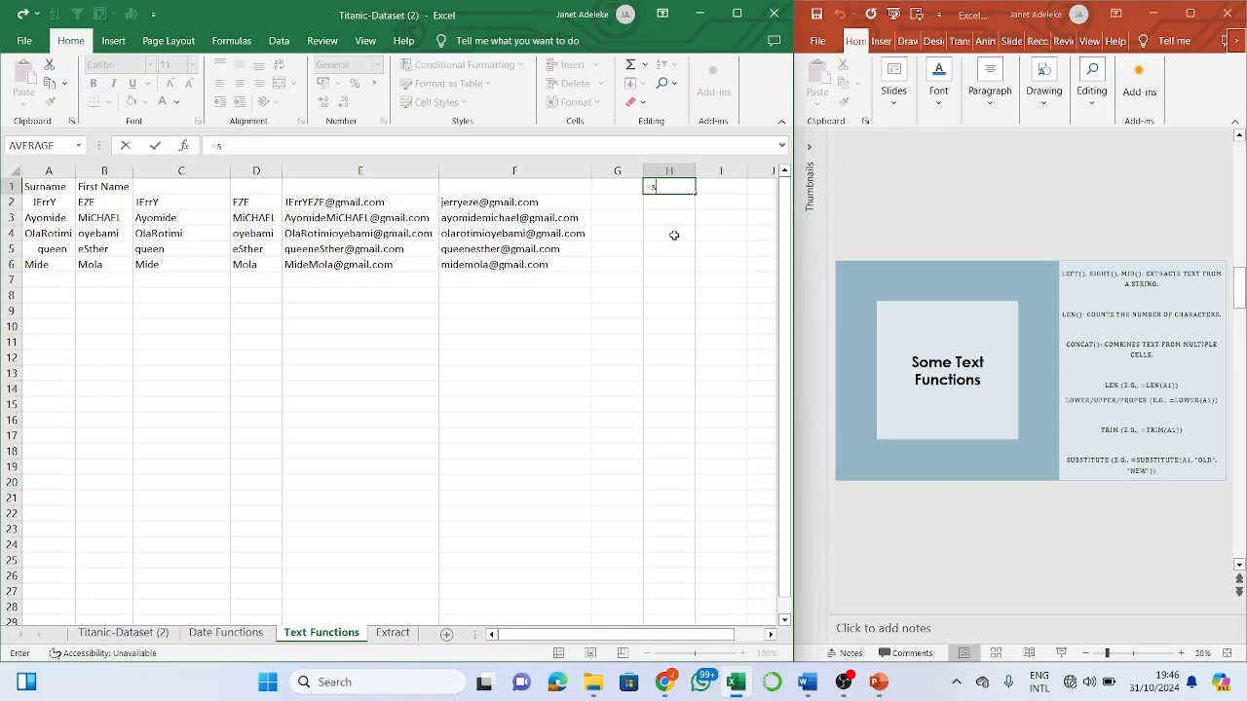
type("ub")
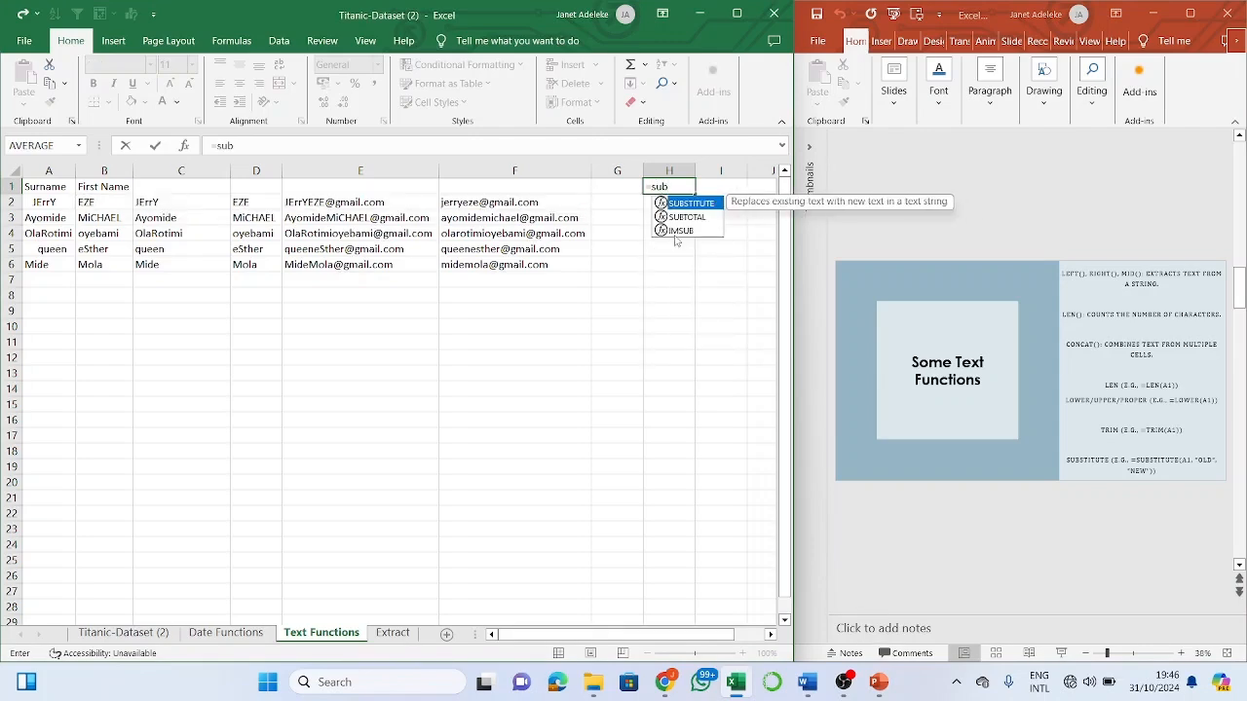
type("st")
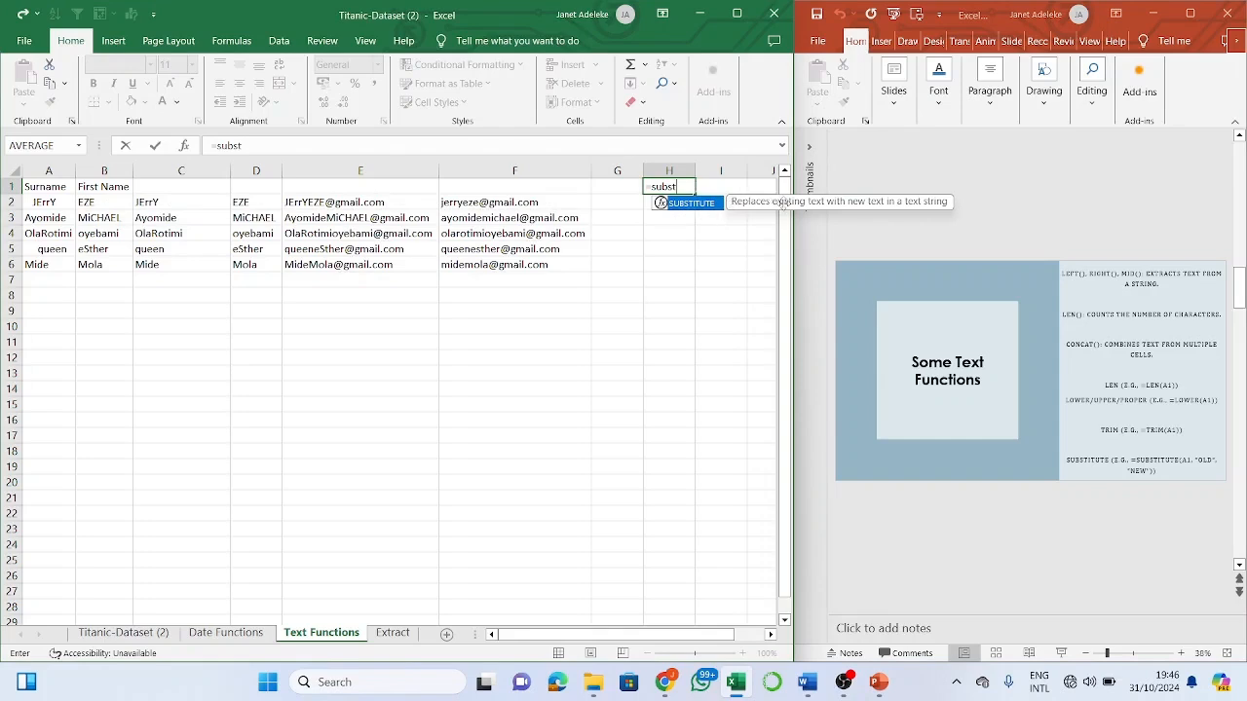
double_click(700, 203)
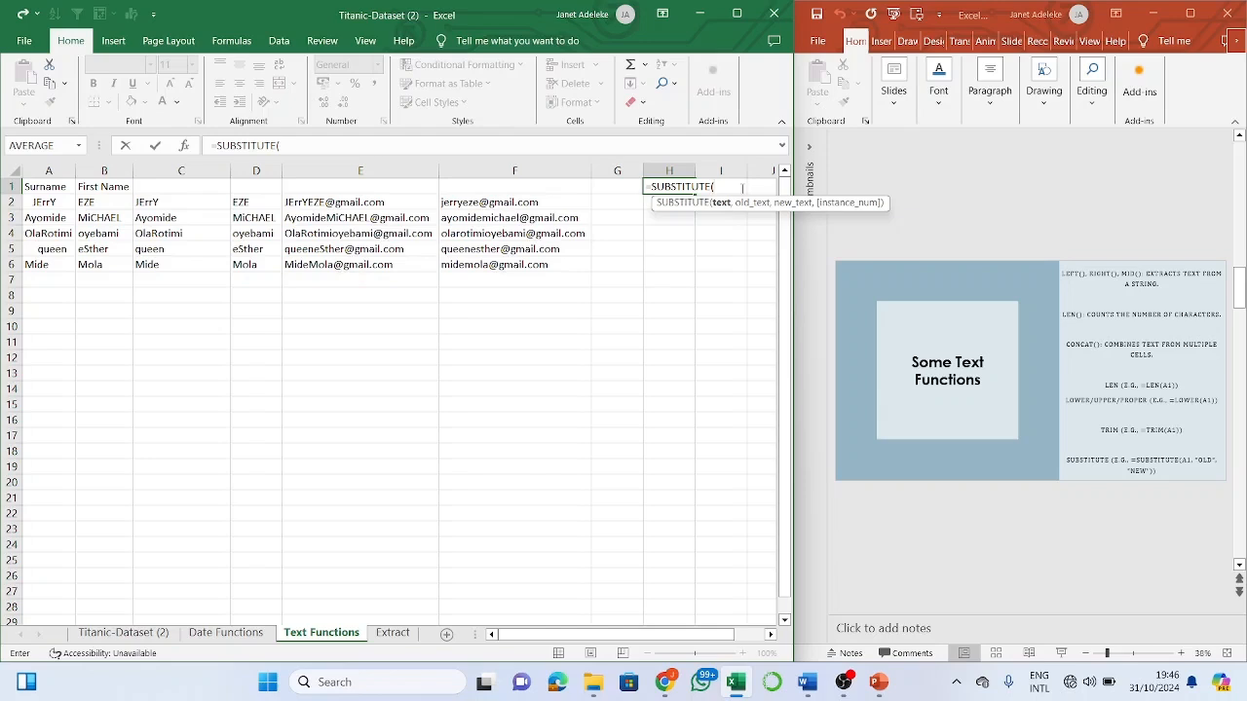
key("BackSpace")
key("BackSpace")
key("BackSpace")
key("BackSpace")
key("BackSpace")
key("BackSpace")
key("BackSpace")
key("BackSpace")
key("BackSpace")
key("BackSpace")
key("BackSpace")
key("BackSpace")
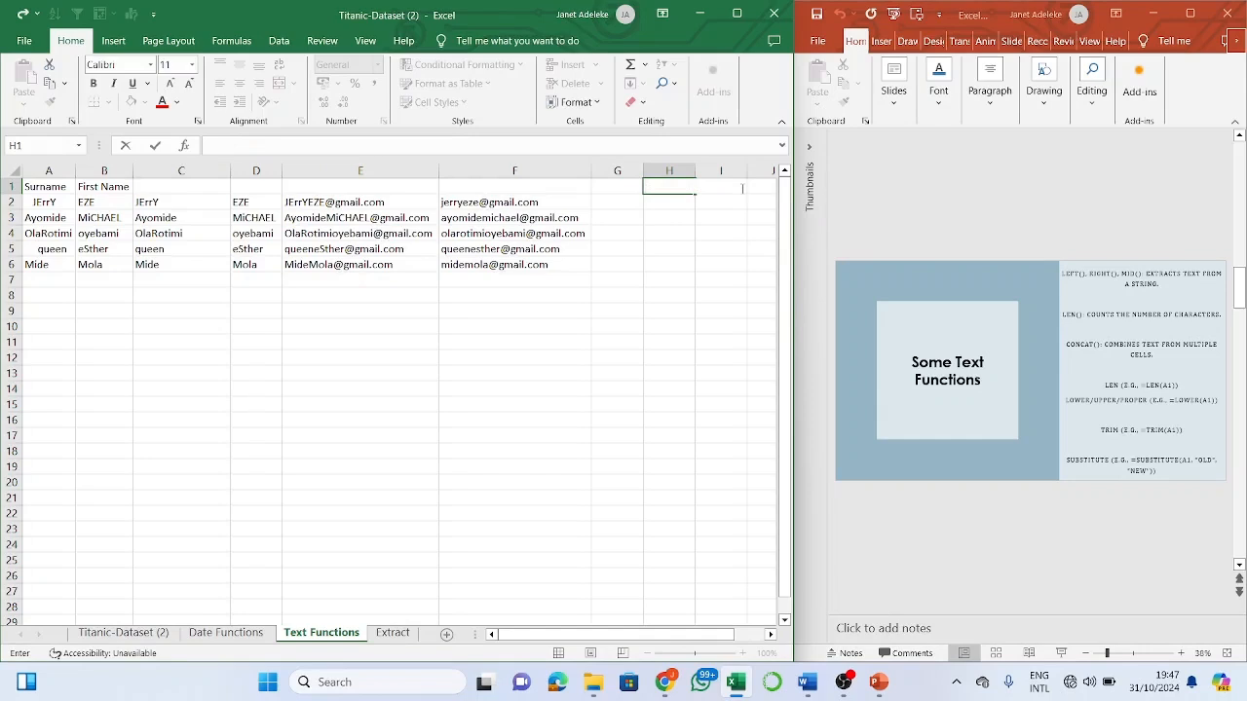
key("Return")
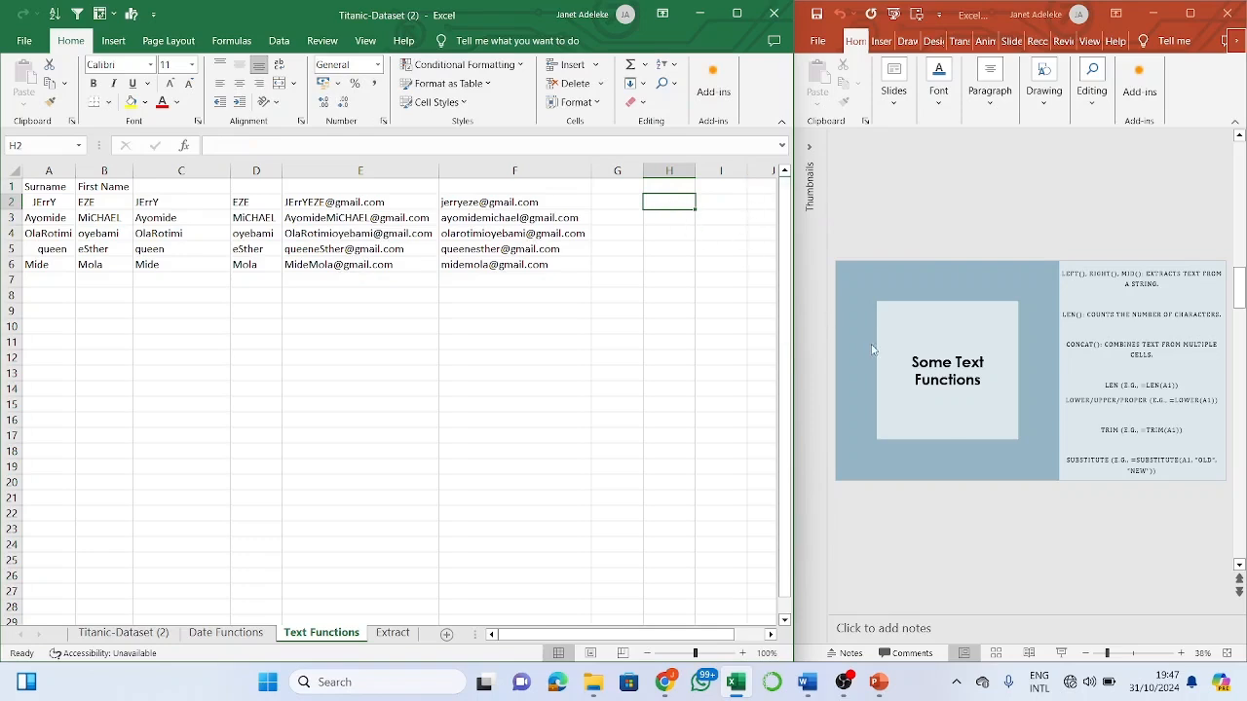
- Scroll the slides down to Basic Arithmetic Functions, then return to the Excel workbook
left_click(1183, 560)
scroll(1184, 560, "down", 1)
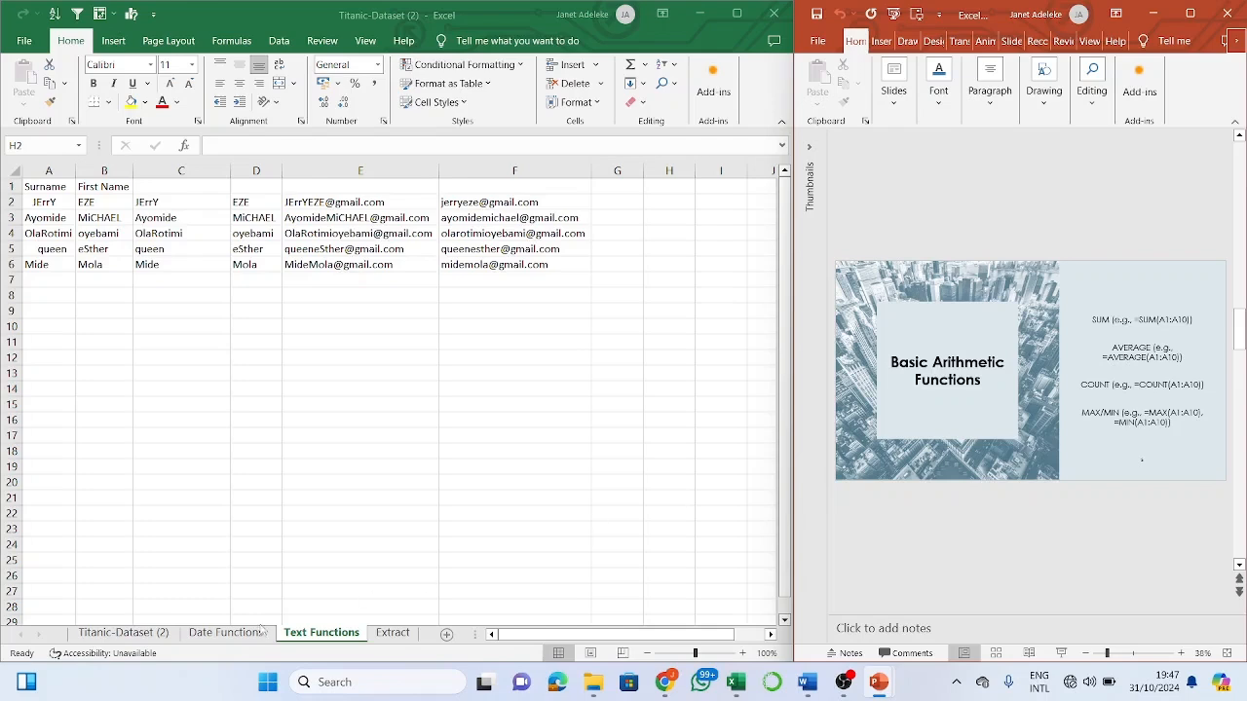
left_click(346, 655)
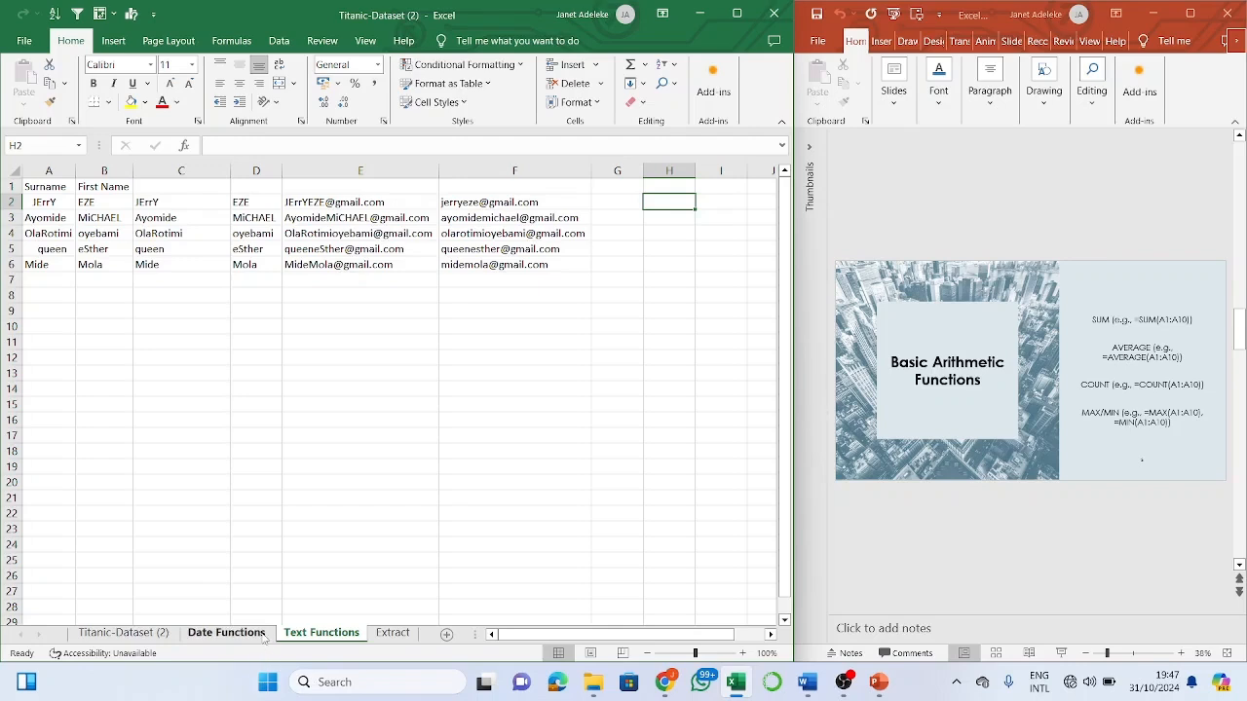
- On the Titanic-Dataset (2) sheet, enter =SUM(F2:F892) in M6 to total the Age column
left_click(124, 633)
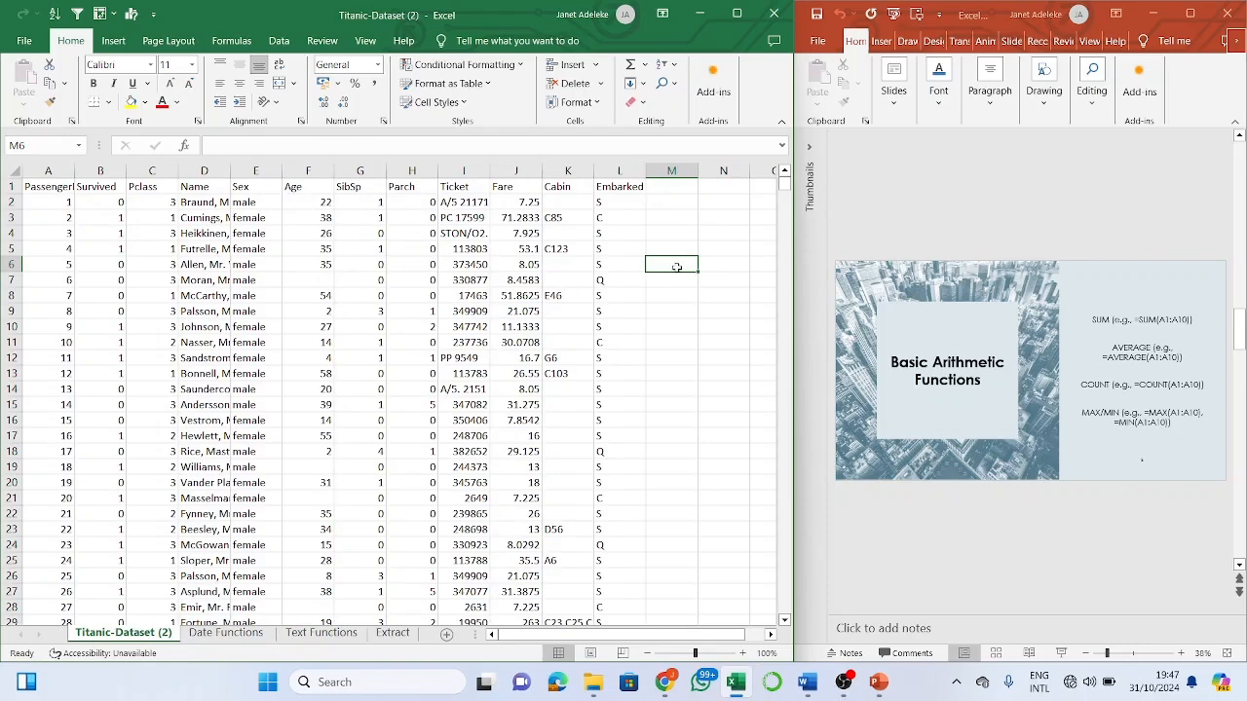
type("=")
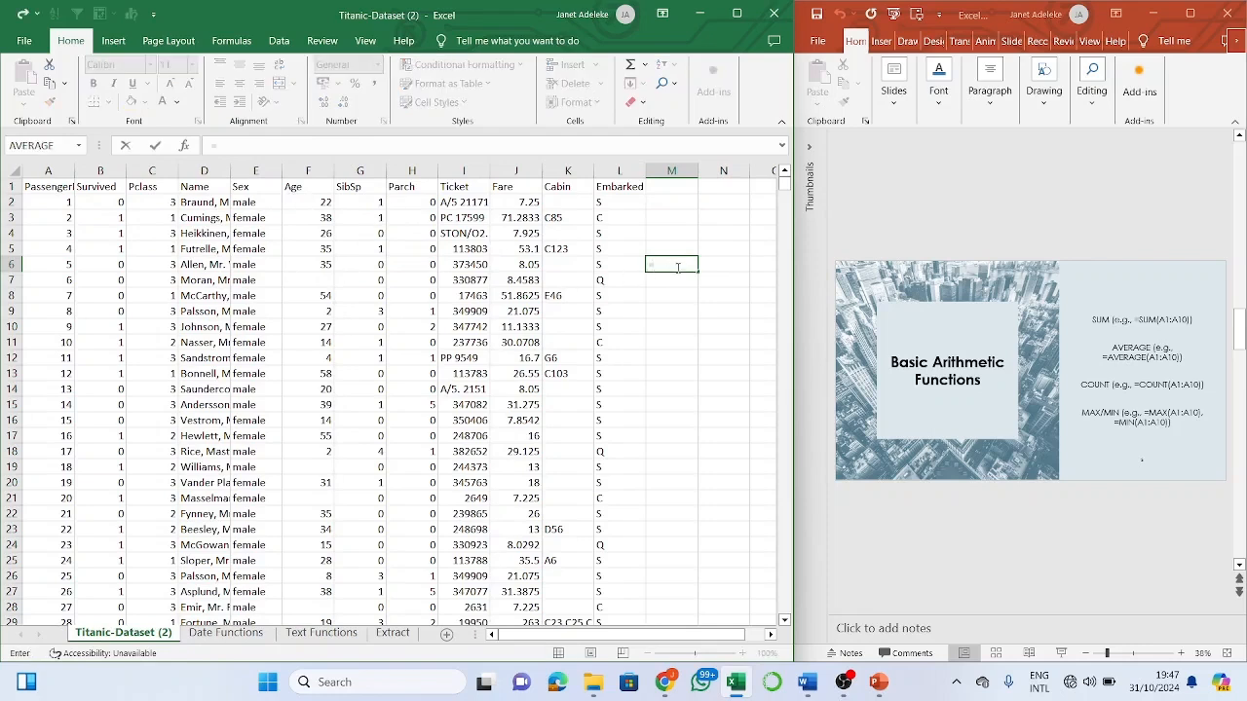
type("sum")
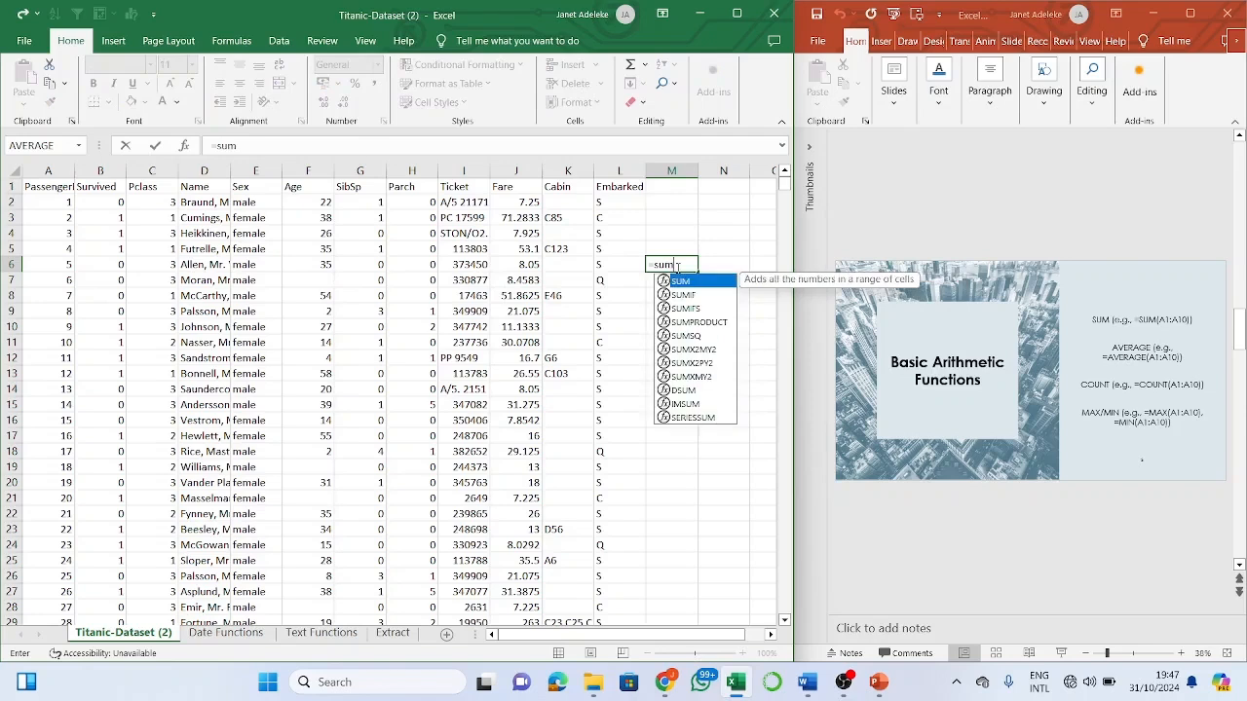
key("Tab")
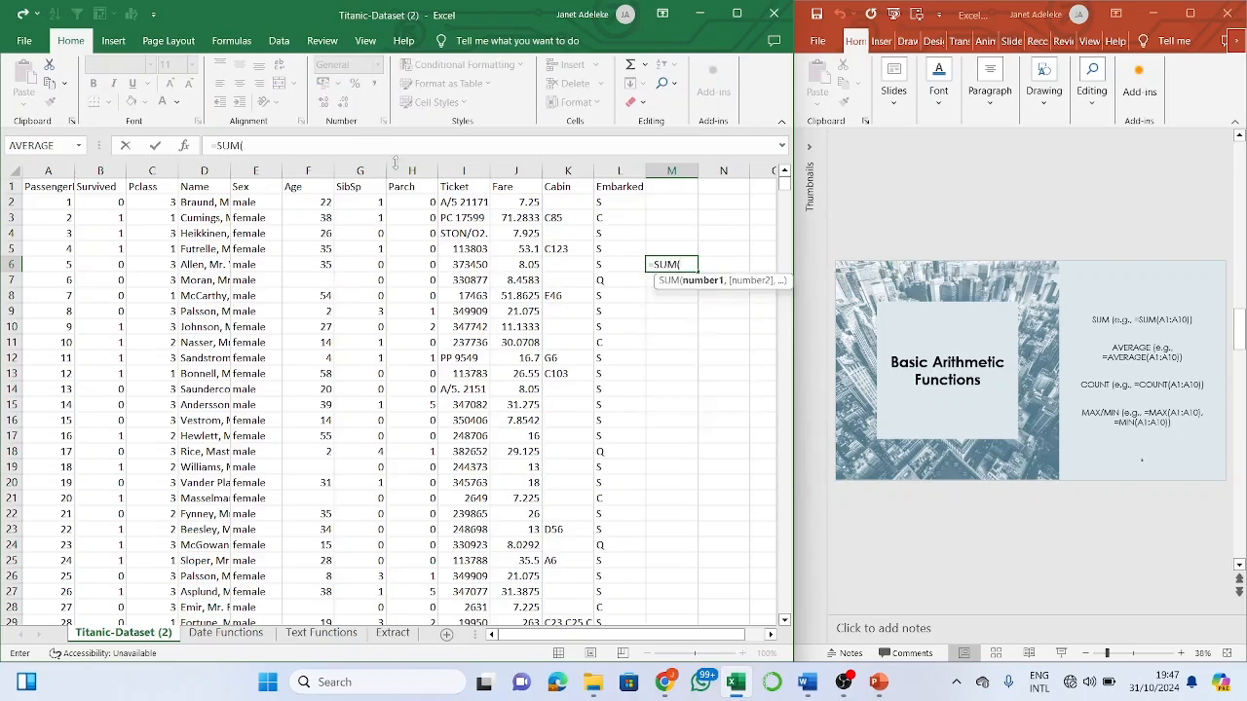
left_click(310, 200)
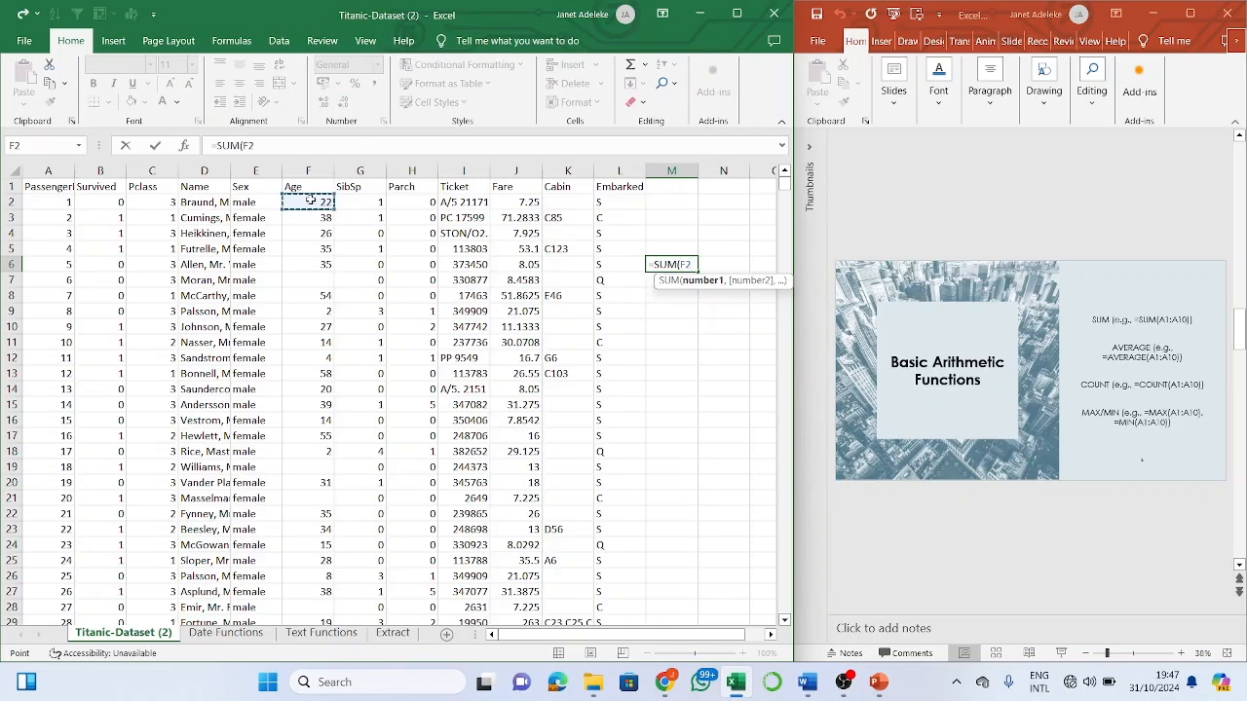
key("shift+Down")
key("shift+Down")
key("shift+Down")
key("shift+Down")
key("shift+Down")
key("shift+Down")
key("shift+Down")
key("shift+Down")
key("shift+Down")
key("shift+Down")
key("shift+Down")
key("shift+Down")
key("shift+Down")
key("shift+Down")
key("shift+Down")
key("shift+Down")
key("shift+Down")
key("shift+Down")
key("shift+Down")
key("shift+Down")
key("shift+Down")
key("shift+Down")
key("shift+Down")
key("shift+Down")
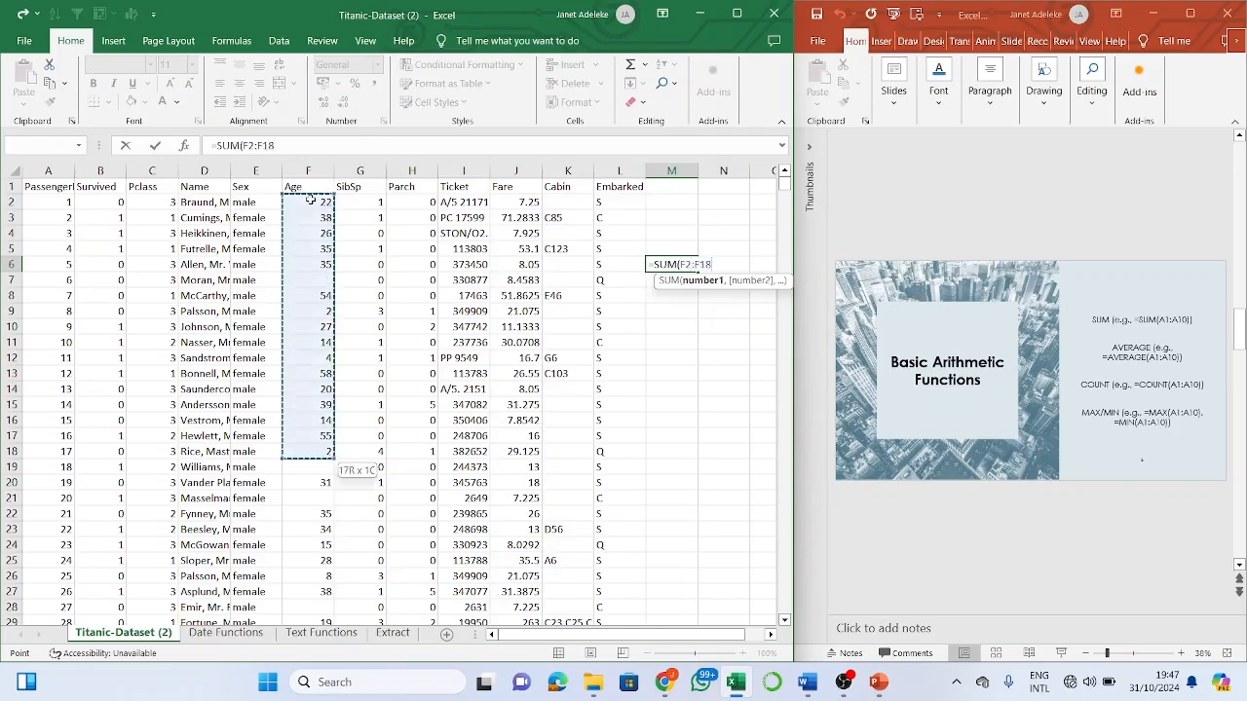
key("shift+Down")
key("shift+Down")
key("shift+Down")
key("shift+Down")
key("shift+Down")
key("shift+Down")
key("shift+Down")
key("shift+Down")
key("shift+Down")
key("shift+Down")
key("shift+Down")
key("shift+Down")
key("shift+Down")
key("shift+Down")
key("shift+Down")
key("shift+Down")
key("shift+Down")
key("shift+Down")
key("shift+Down")
key("shift+Down")
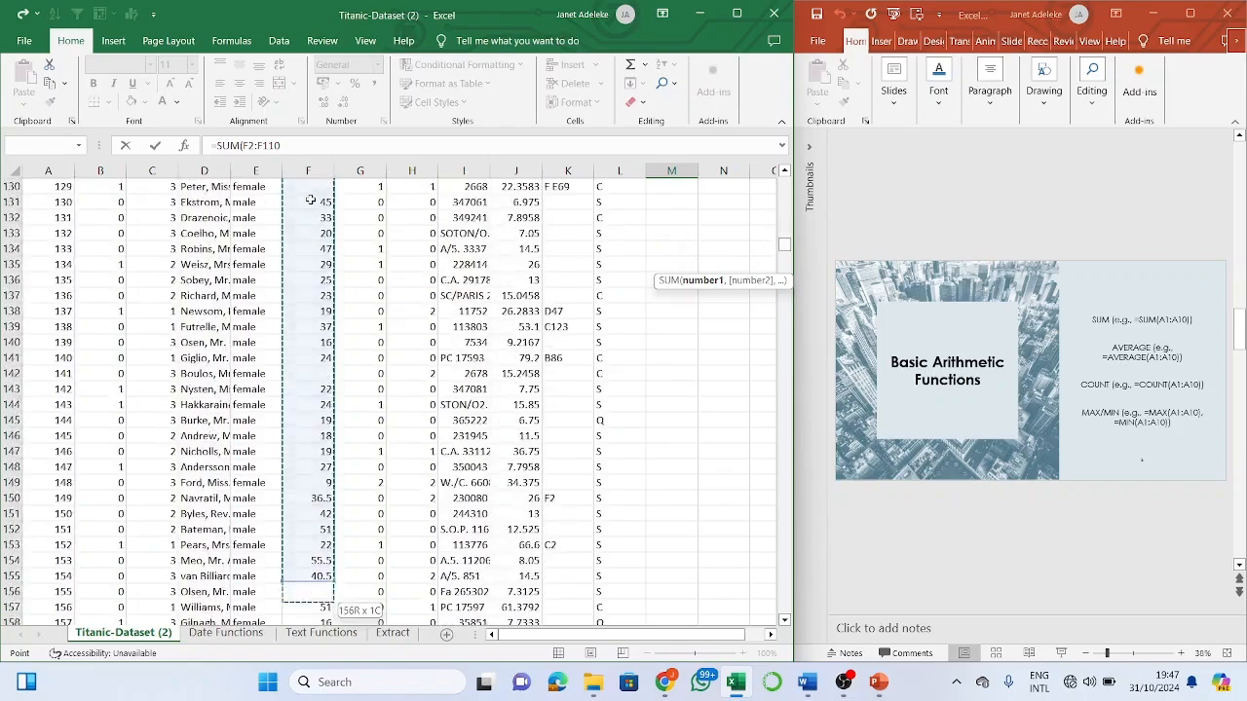
key("shift+Down")
key("shift+Down")
key("shift+Down")
key("shift+Down")
key("shift+Down")
key("shift+Down")
key("shift+Down")
key("shift+Down")
key("shift+Down")
key("shift+Down")
key("shift+Down")
key("shift+Down")
key("shift+Down")
key("shift+Down")
key("shift+Down")
key("shift+Down")
key("shift+Down")
key("shift+Down")
key("shift+Down")
key("shift+Down")
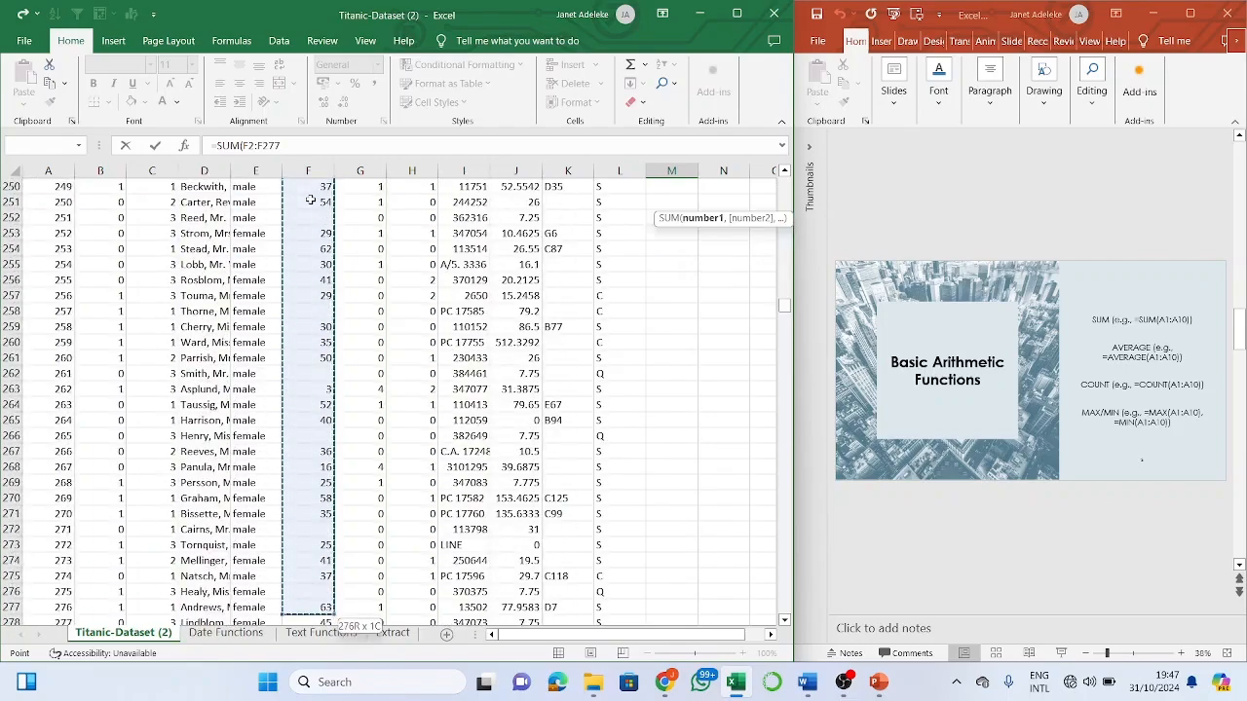
key("shift+Down")
key("shift+Down")
key("shift+Down")
key("shift+Down")
key("shift+Down")
key("shift+Down")
key("shift+Down")
key("shift+Down")
key("shift+Down")
key("shift+Down")
key("shift+Down")
key("shift+Down")
key("shift+Down")
key("shift+Down")
key("shift+Down")
key("shift+Down")
key("shift+Down")
key("shift+Down")
key("shift+Down")
key("shift+Down")
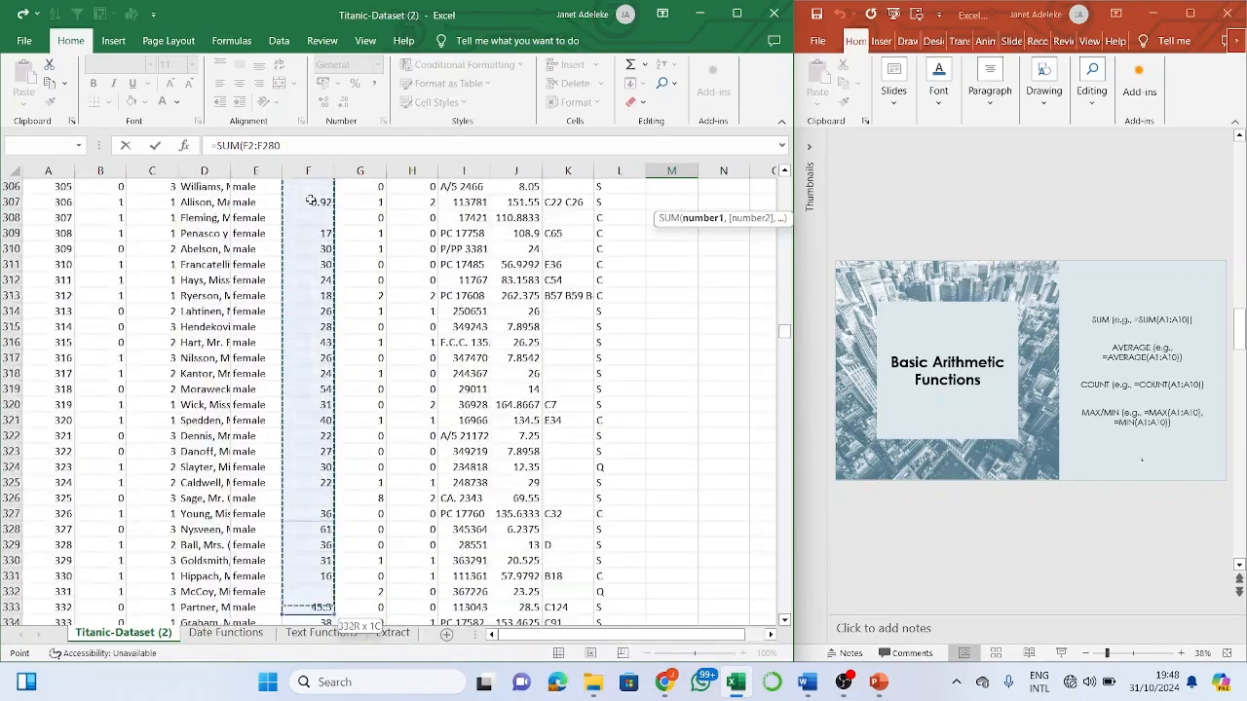
key("shift+Down")
key("shift+Down")
key("shift+Down")
key("shift+Down")
key("shift+Down")
key("shift+Down")
key("shift+Down")
key("shift+Down")
key("shift+Down")
key("shift+Down")
key("shift+Down")
key("shift+Down")
key("shift+Down")
key("shift+Down")
key("shift+Down")
key("shift+Down")
key("shift+Down")
key("shift+Down")
key("shift+Down")
key("shift+Down")
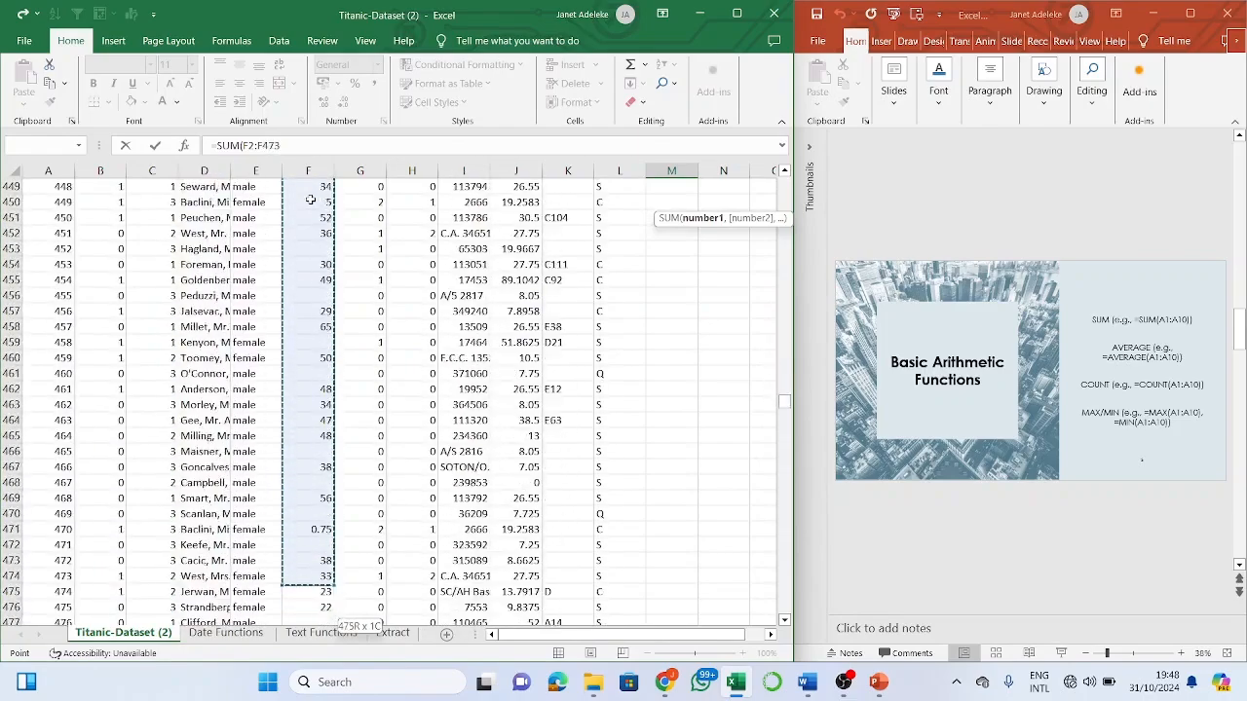
key("shift+Down")
key("shift+Down")
key("shift+Down")
key("shift+Down")
key("shift+Down")
key("shift+Down")
key("shift+Down")
key("shift+Down")
key("shift+Down")
key("shift+Down")
key("shift+Down")
key("shift+Down")
key("shift+Down")
key("shift+Down")
key("shift+Down")
key("shift+Down")
key("shift+Down")
key("shift+Down")
key("shift+Down")
key("shift+Down")
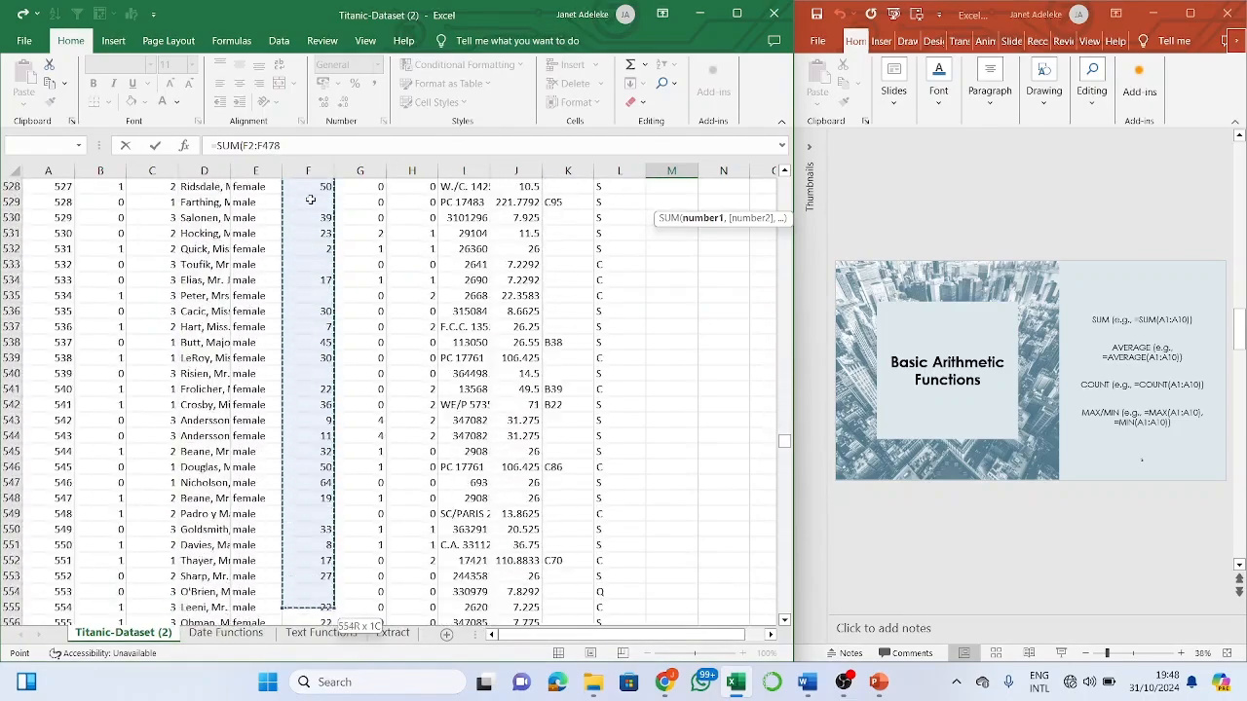
key("shift+Down")
key("shift+Down")
key("shift+Down")
key("shift+Down")
key("shift+Down")
key("shift+Down")
key("shift+Down")
key("shift+Down")
key("shift+Down")
key("shift+Down")
key("shift+Down")
key("shift+Down")
key("shift+Down")
key("shift+Down")
key("shift+Down")
key("shift+Down")
key("shift+Down")
key("shift+Down")
key("shift+Down")
key("shift+Down")
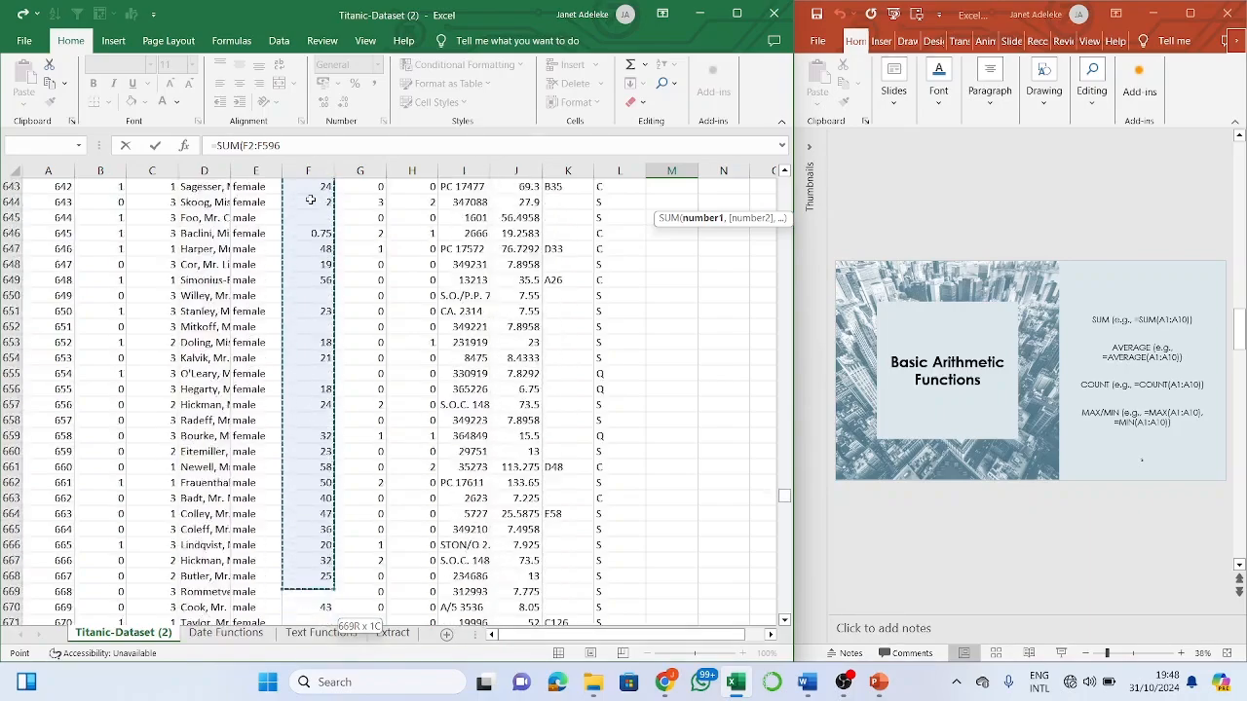
key("shift+Down")
key("shift+Down")
key("shift+Down")
key("shift+Down")
key("shift+Down")
key("shift+Down")
key("shift+Down")
key("shift+Down")
key("shift+Down")
key("shift+Down")
key("shift+Down")
key("shift+Down")
key("shift+Down")
key("shift+Down")
key("shift+Down")
key("shift+Down")
key("shift+Down")
key("shift+Down")
key("shift+Down")
key("shift+Down")
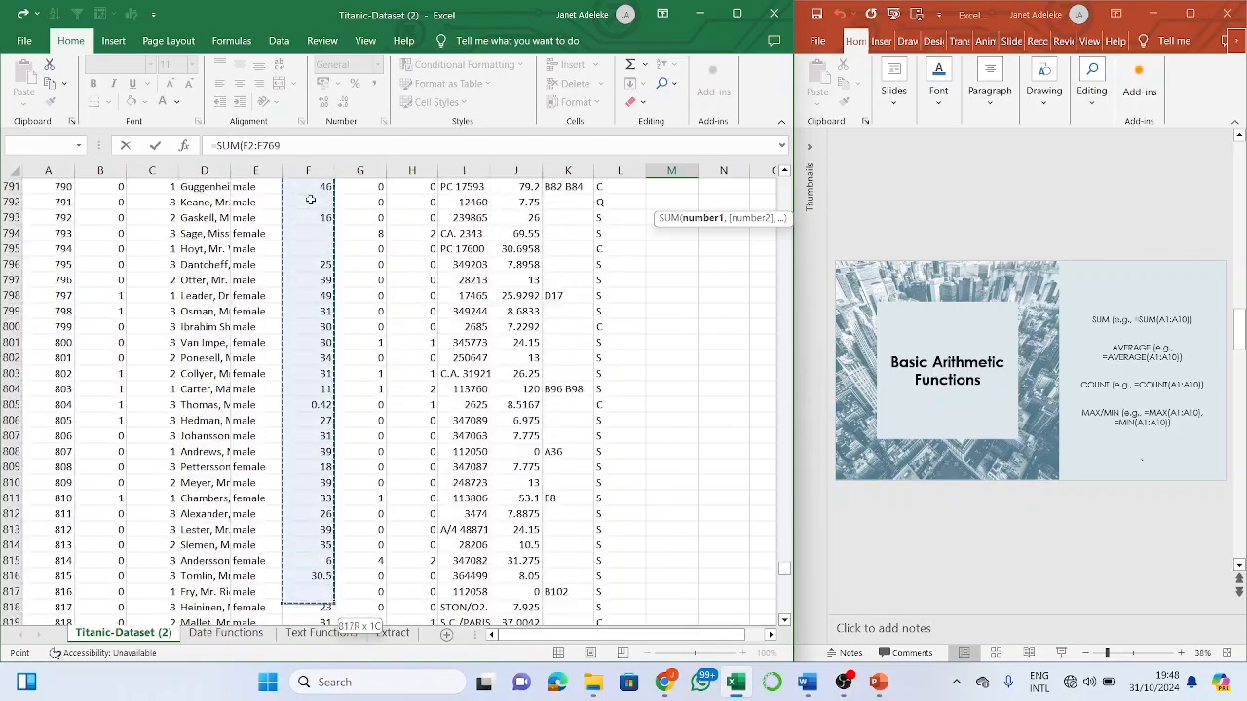
key("ctrl+shift+Down")
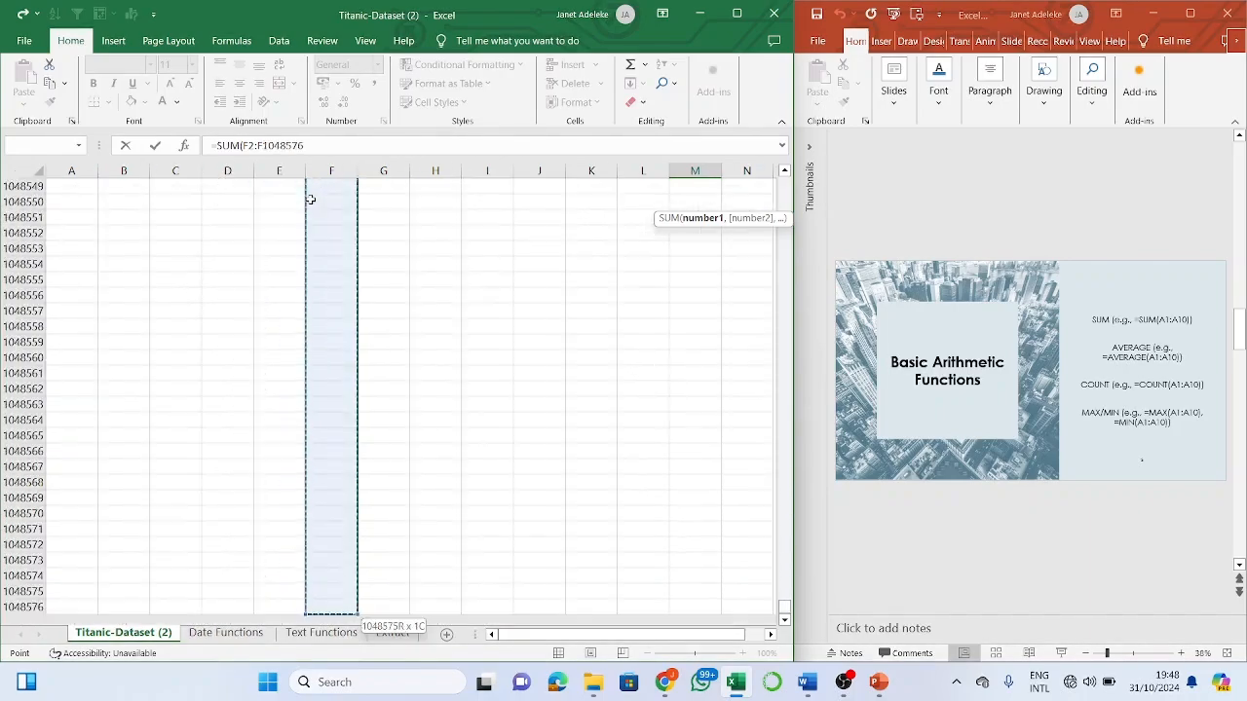
key("ctrl+shift+Up")
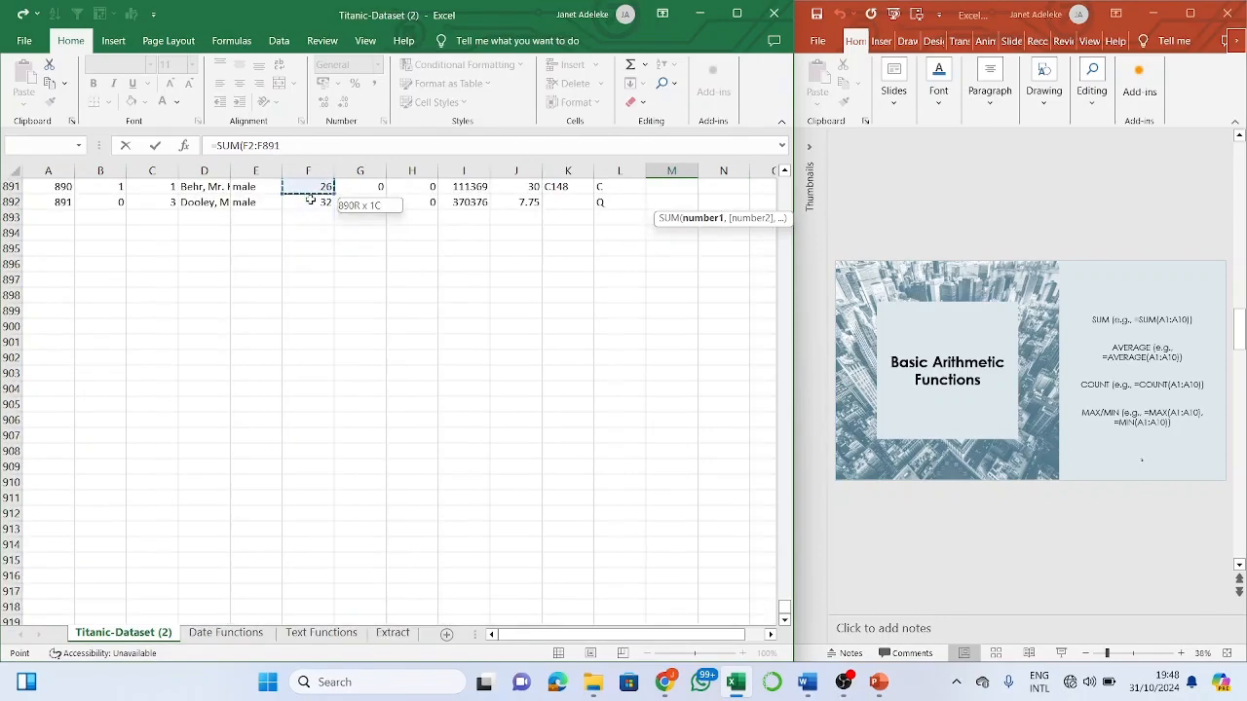
key("Return")
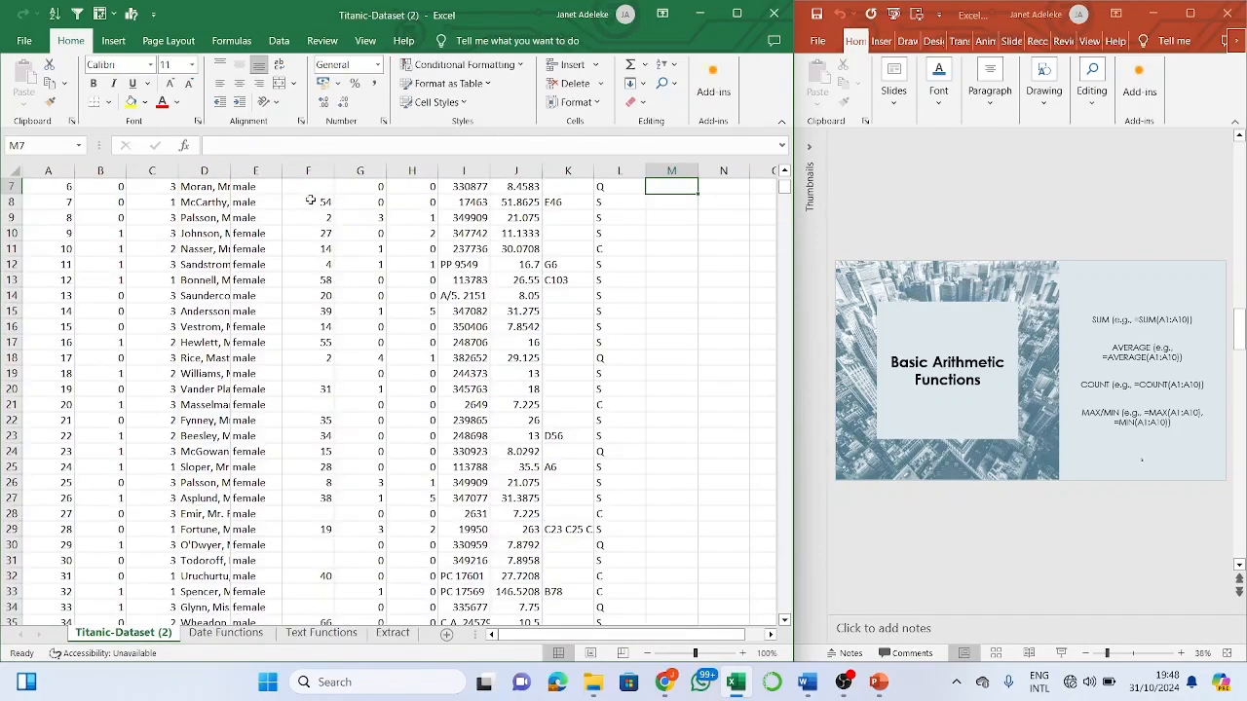
- Compare M6's 21205.17 total with the Age column's status-bar sum
scroll(409, 308, "up", 2)
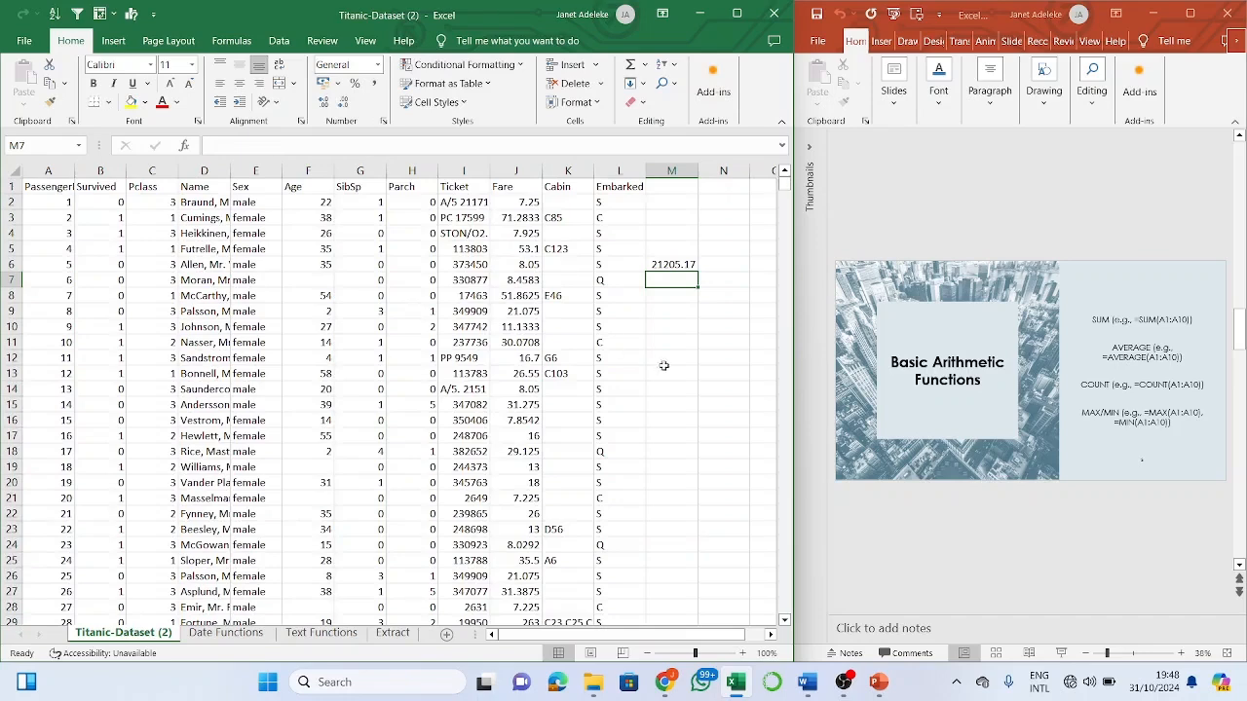
left_click(672, 265)
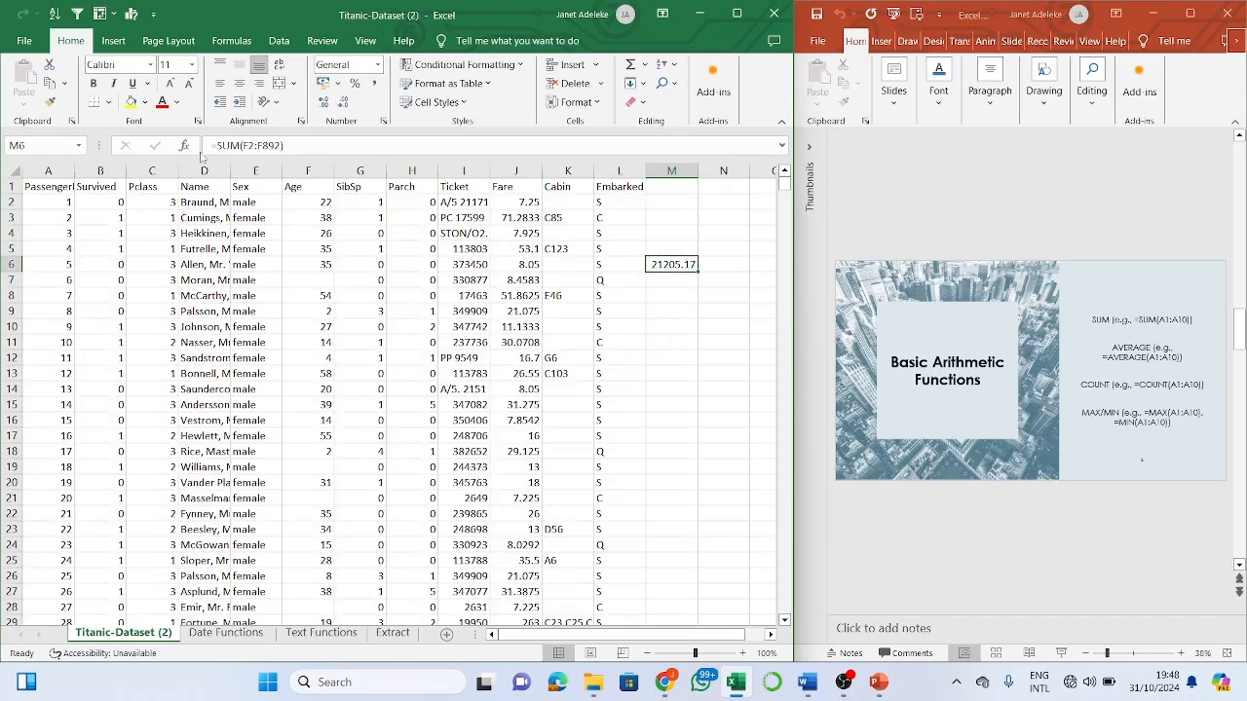
left_click(306, 171)
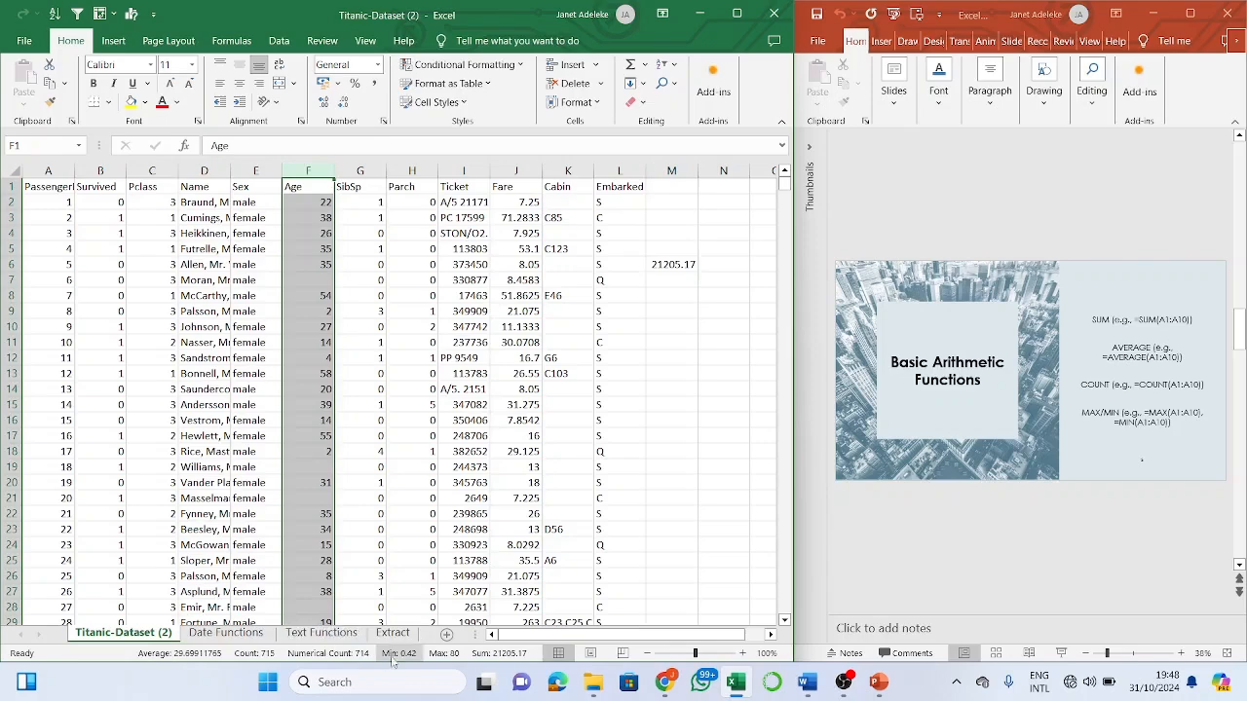
left_click(674, 270)
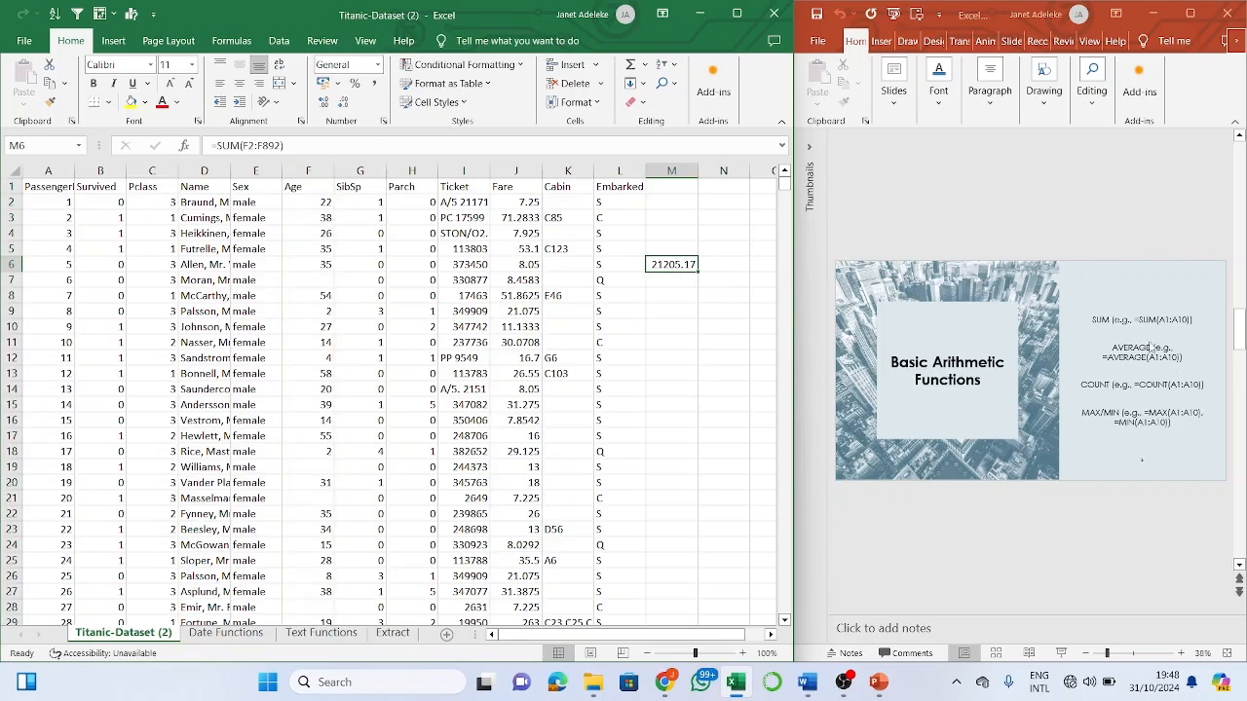
- Change M6's formula to =AVERAGE(F2:F892), giving an Age average of 29.69912
left_click(234, 147)
key("BackSpace")
key("BackSpace")
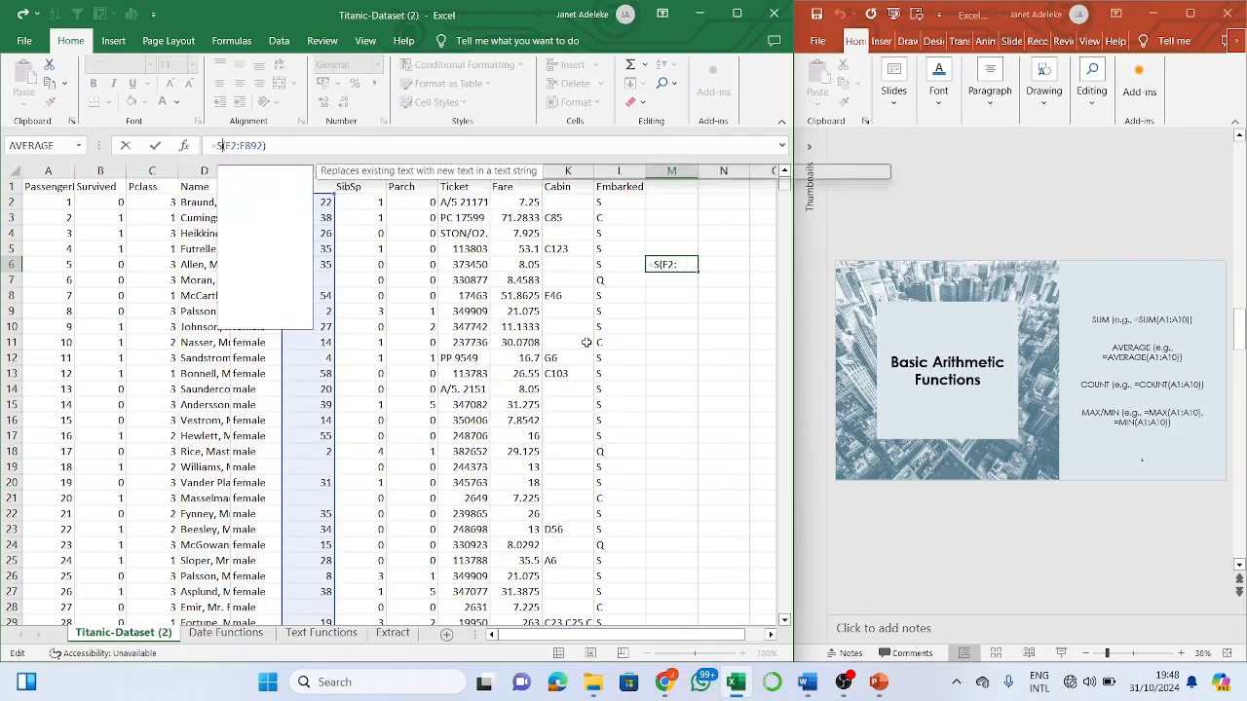
key("BackSpace")
type("Aver")
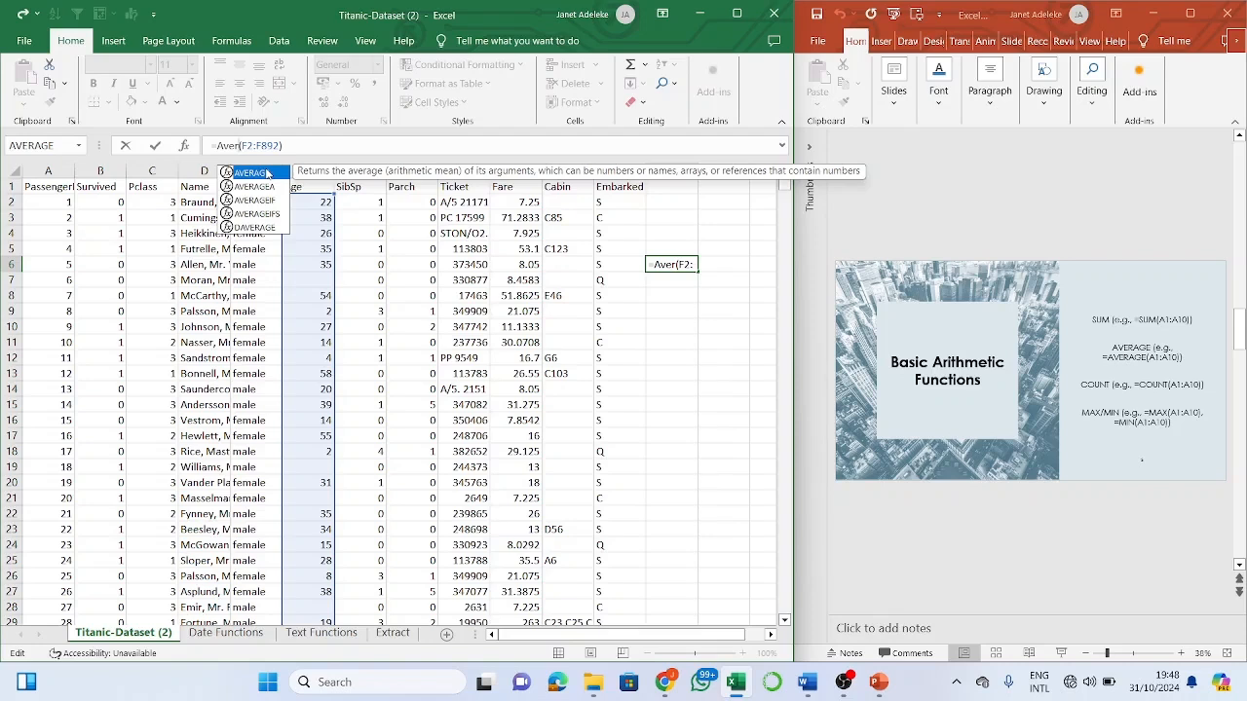
double_click(268, 173)
key("Return")
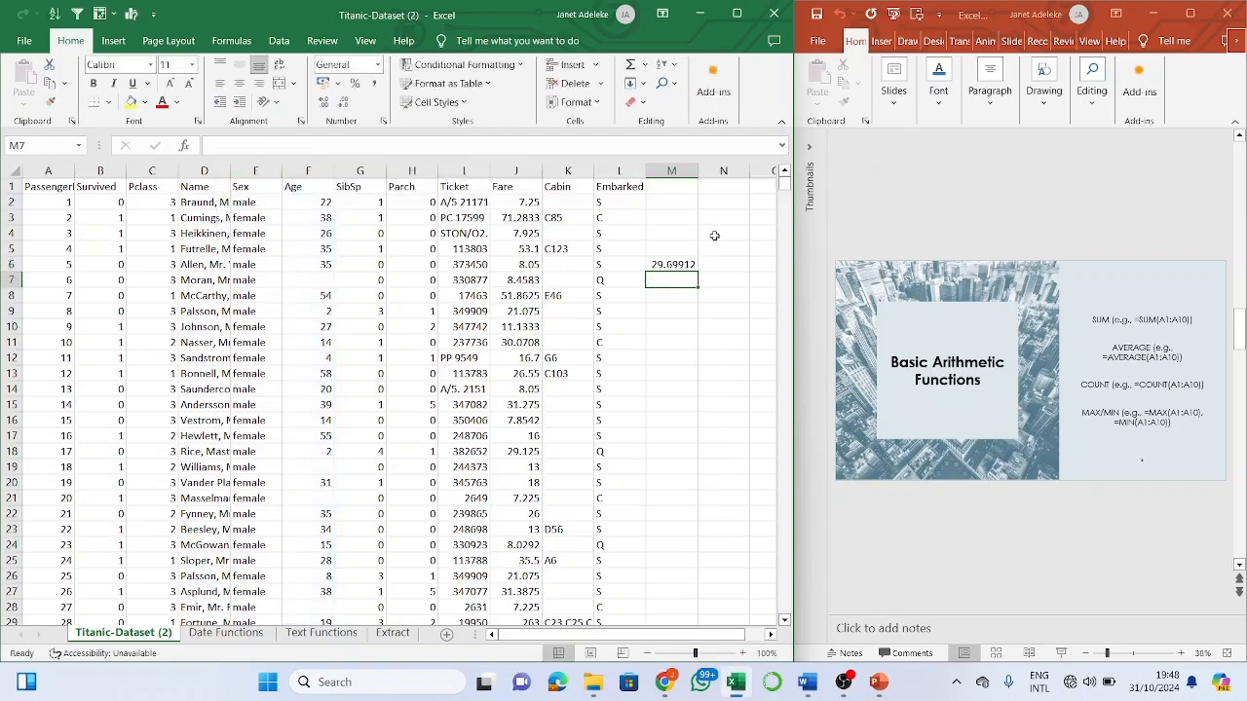
- Check the Age column statistics, then clear the average formula from M6
left_click(300, 172)
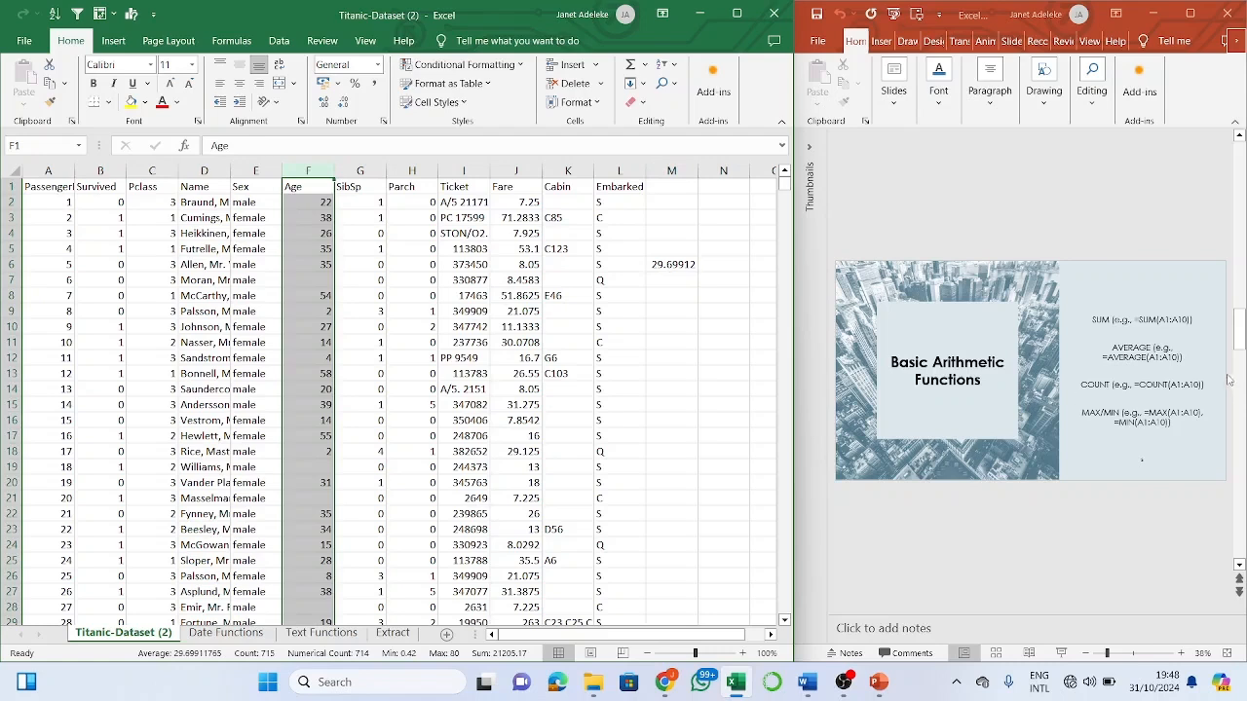
left_click(668, 263)
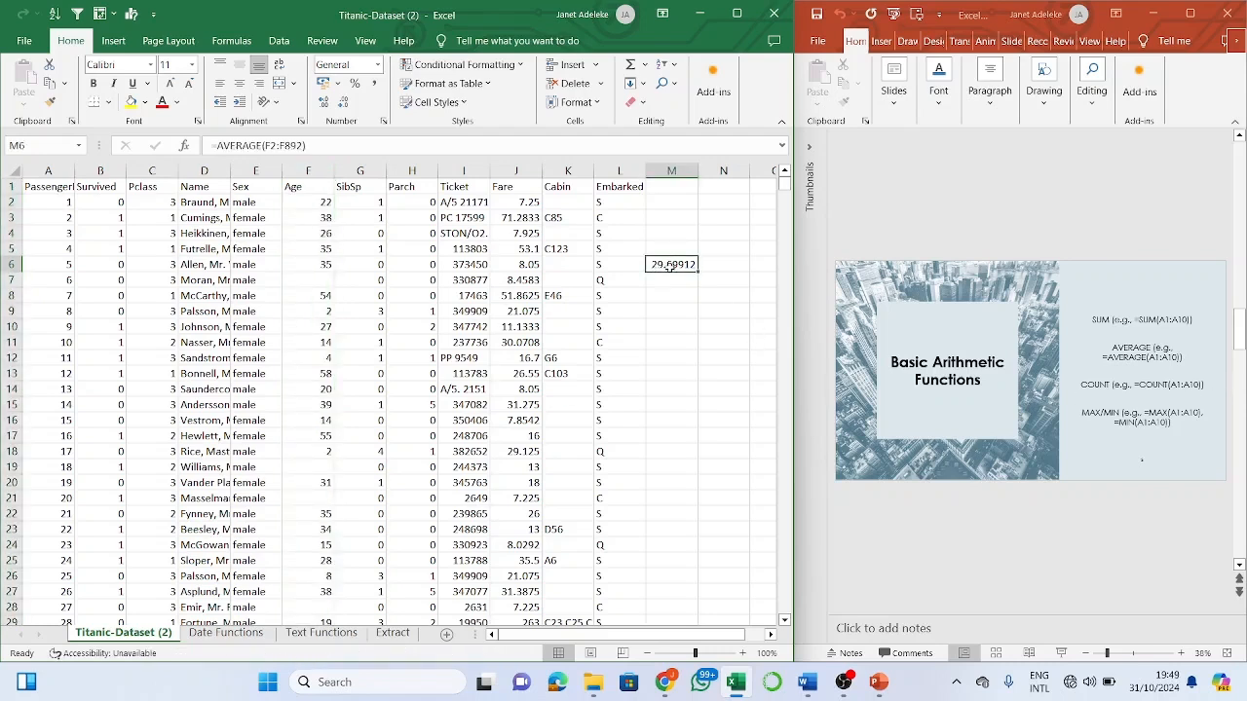
key("BackSpace")
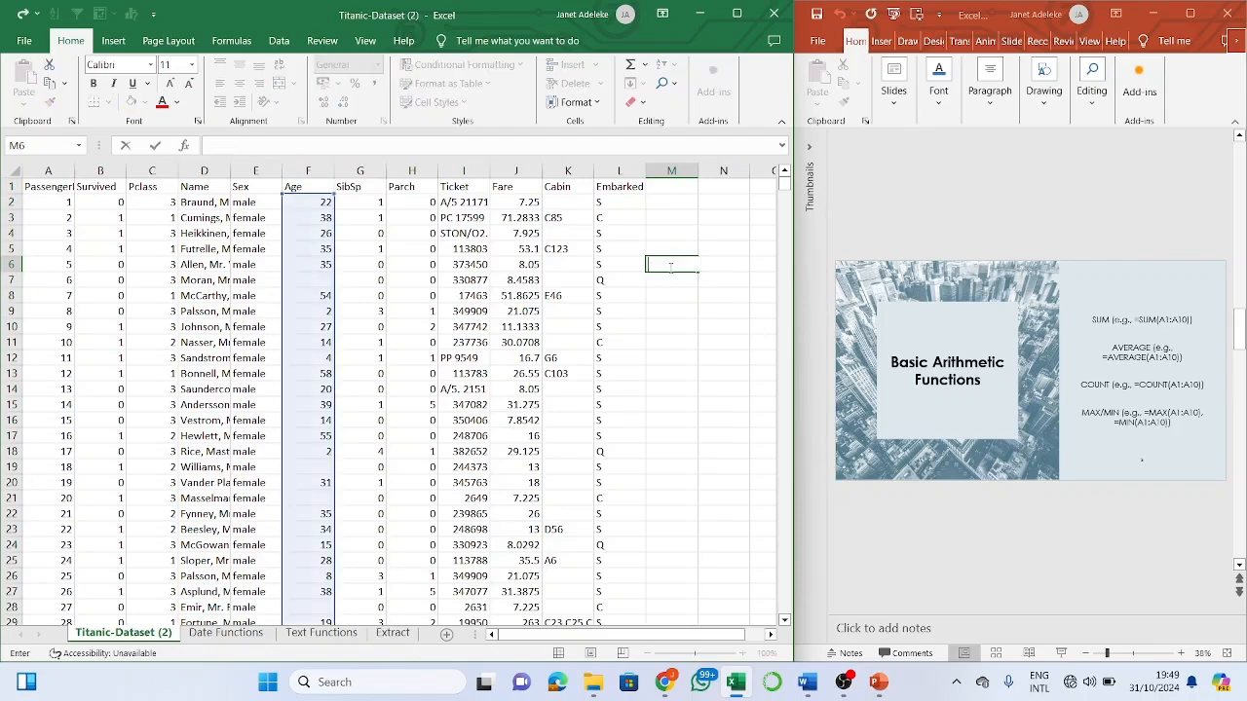
- Enter =COUNT(G2:G892) in M6 to count the numeric SibSp values
left_click(675, 323)
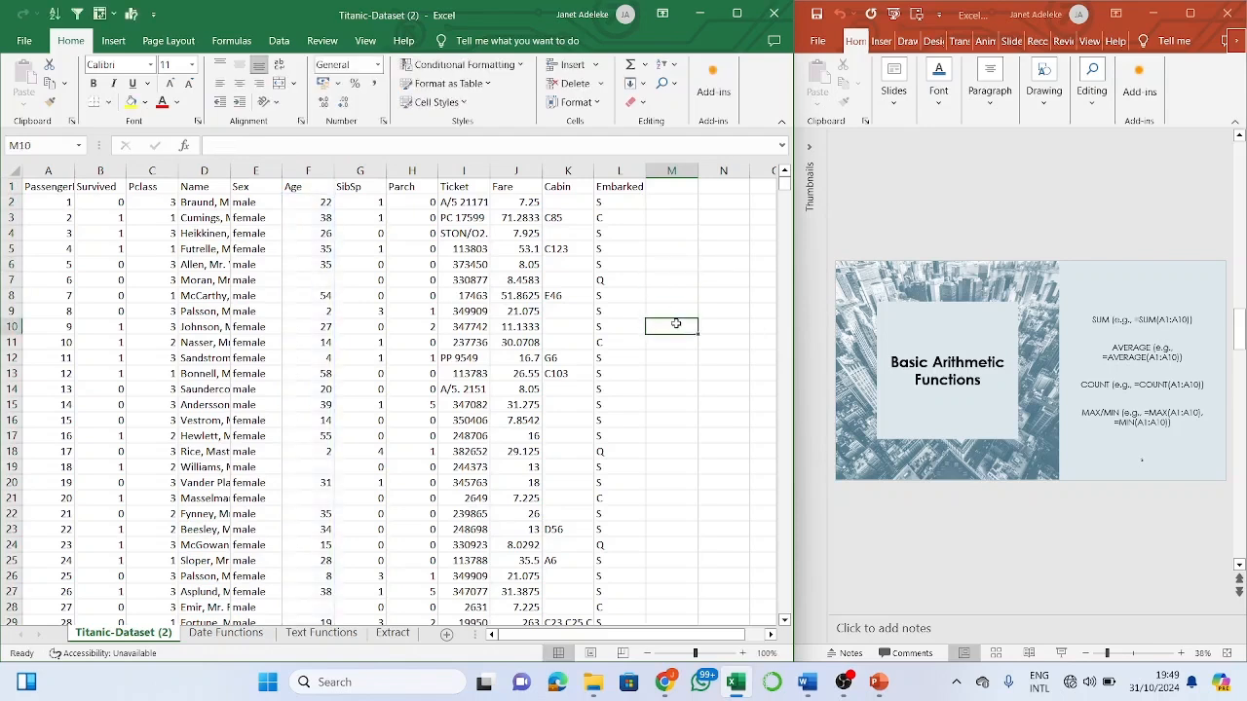
left_click(680, 280)
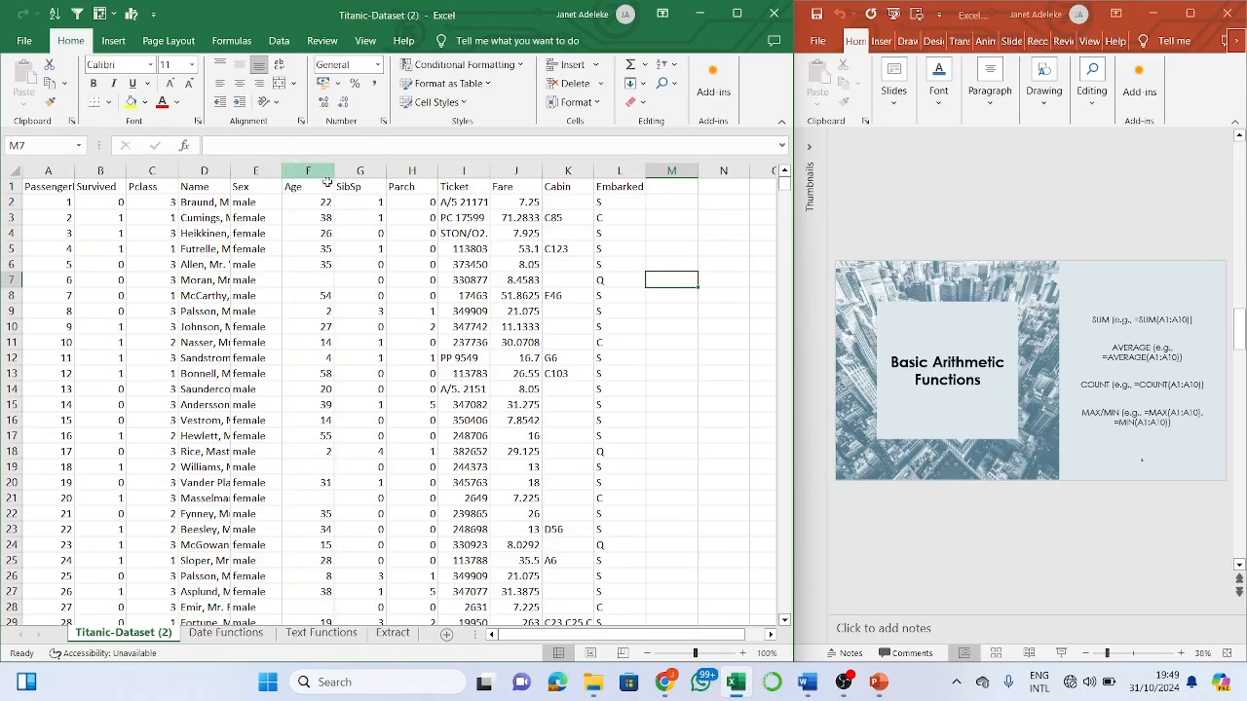
left_click(380, 201)
left_click(670, 263)
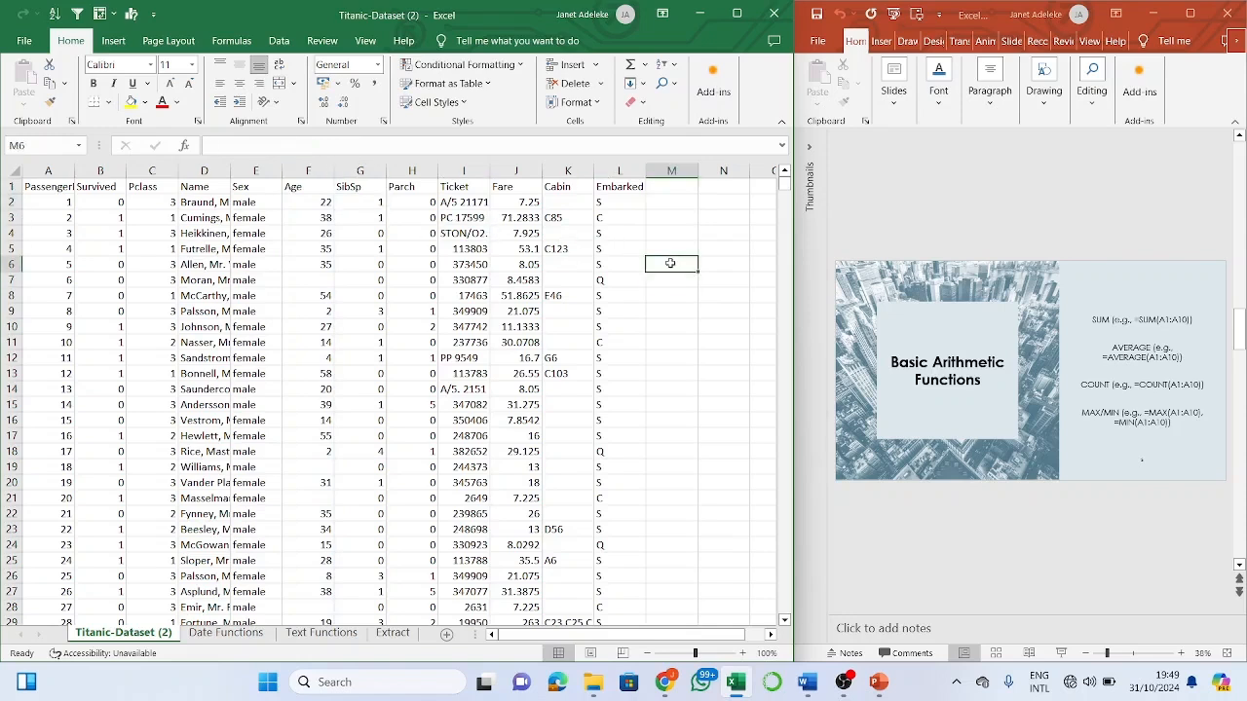
type("=co")
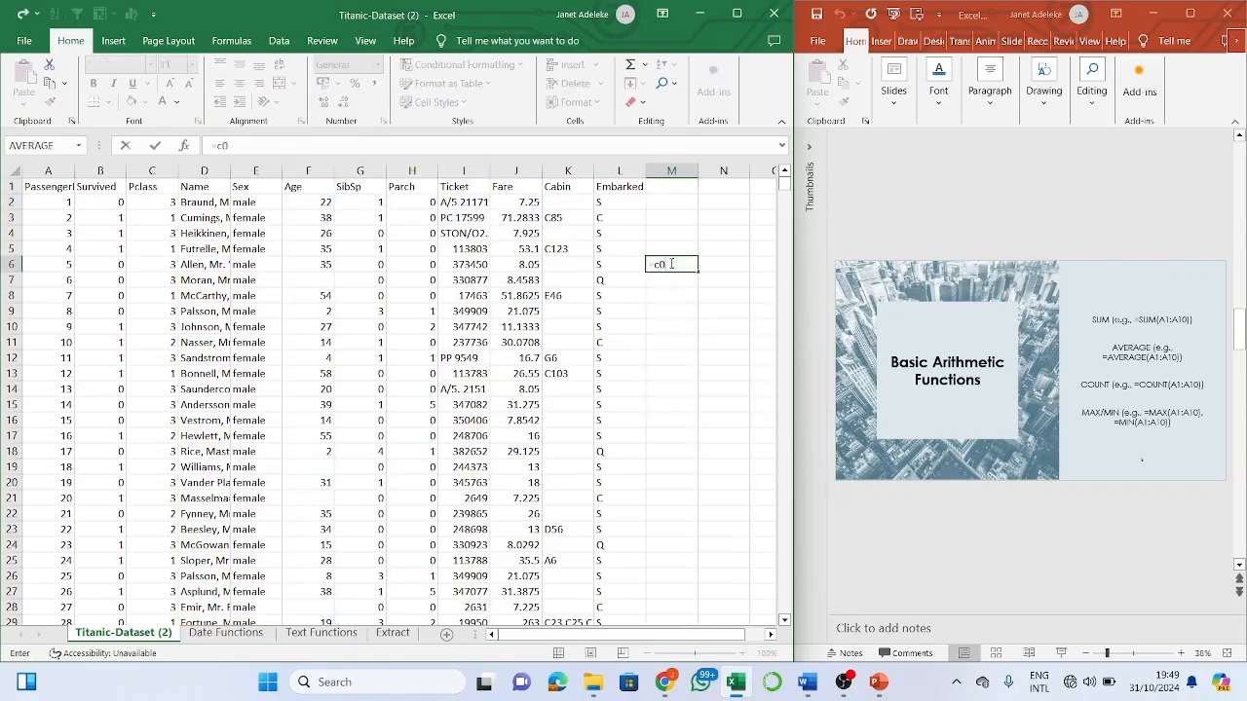
type("u")
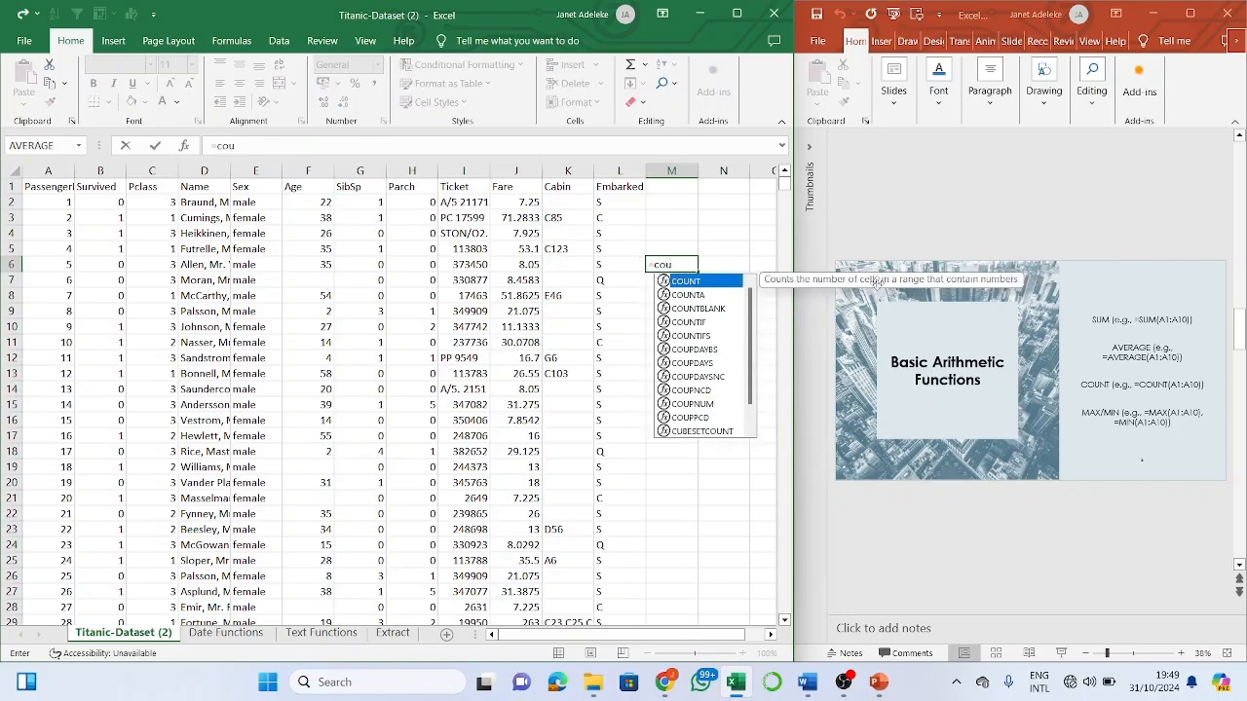
double_click(718, 282)
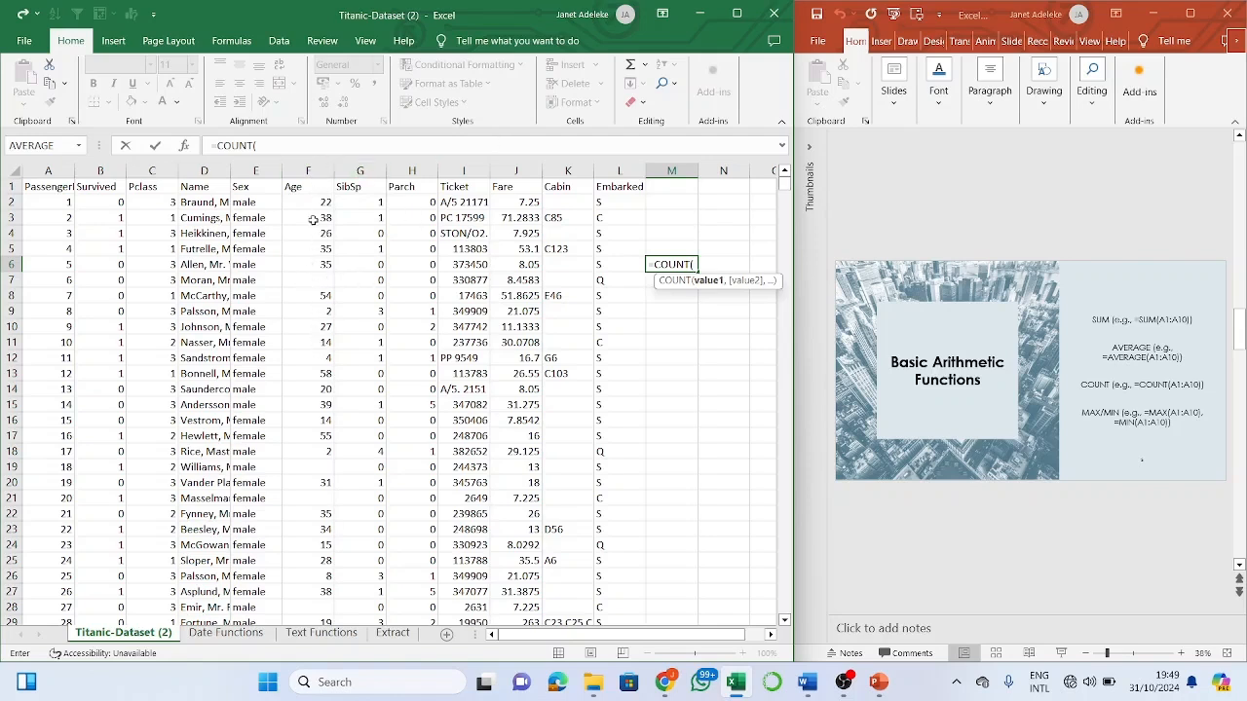
left_click(370, 200)
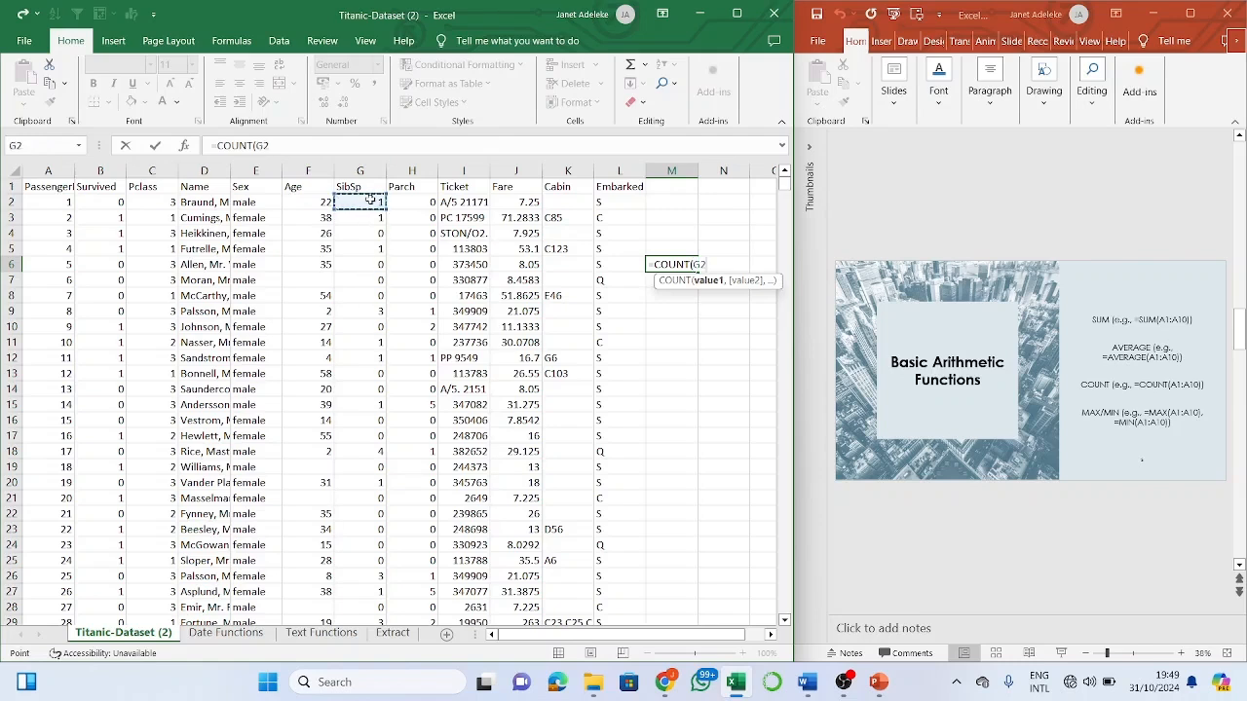
key("ctrl+shift+Down")
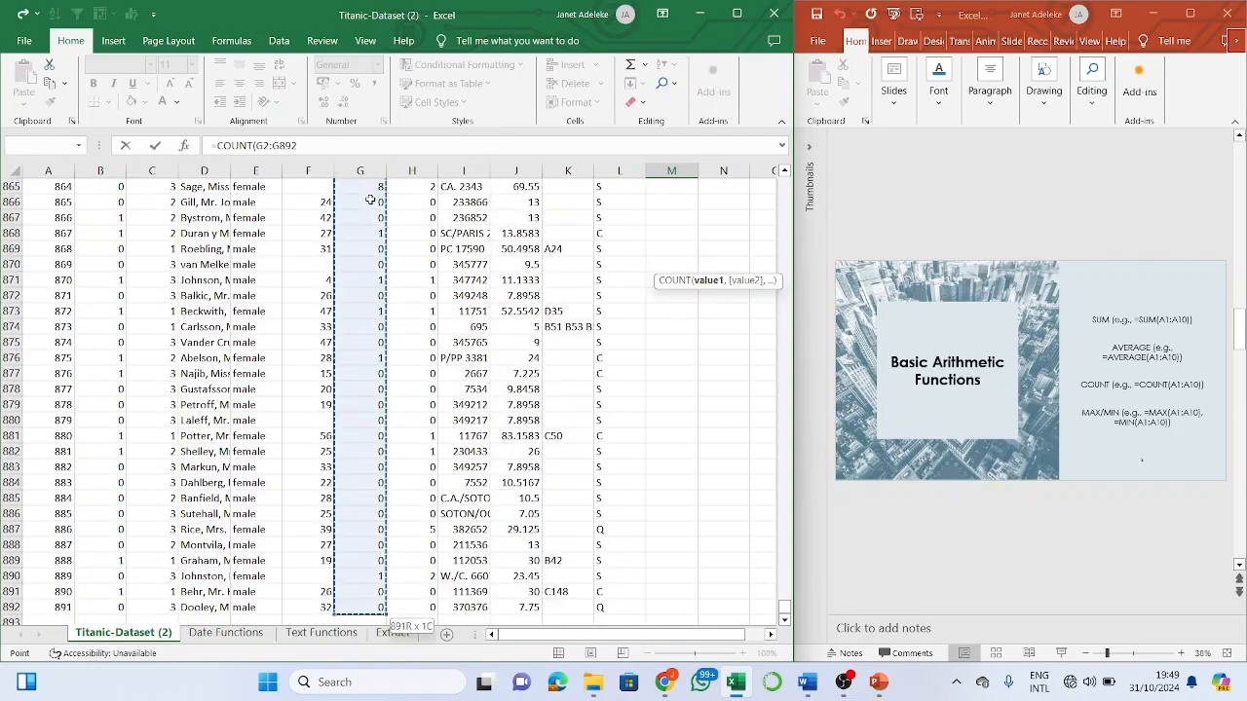
key("Return")
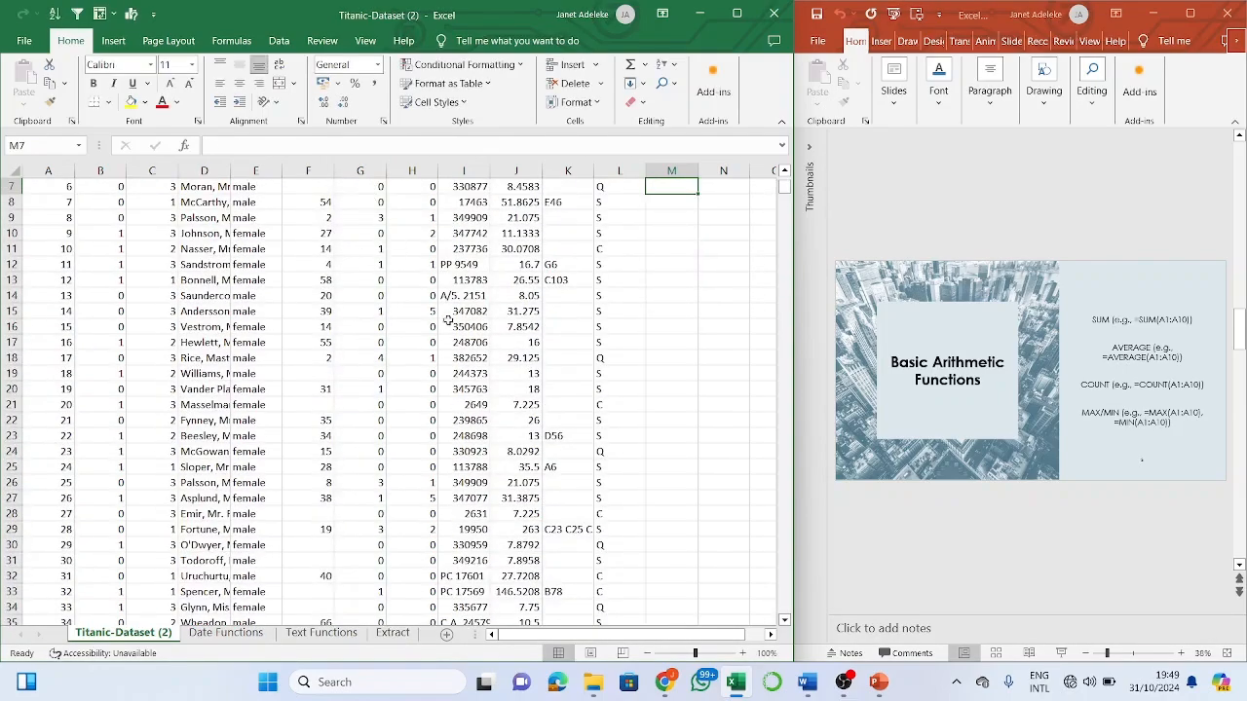
- Compare M6's count of 891 with the SibSp column's status-bar count
key("Up")
key("Up")
key("Up")
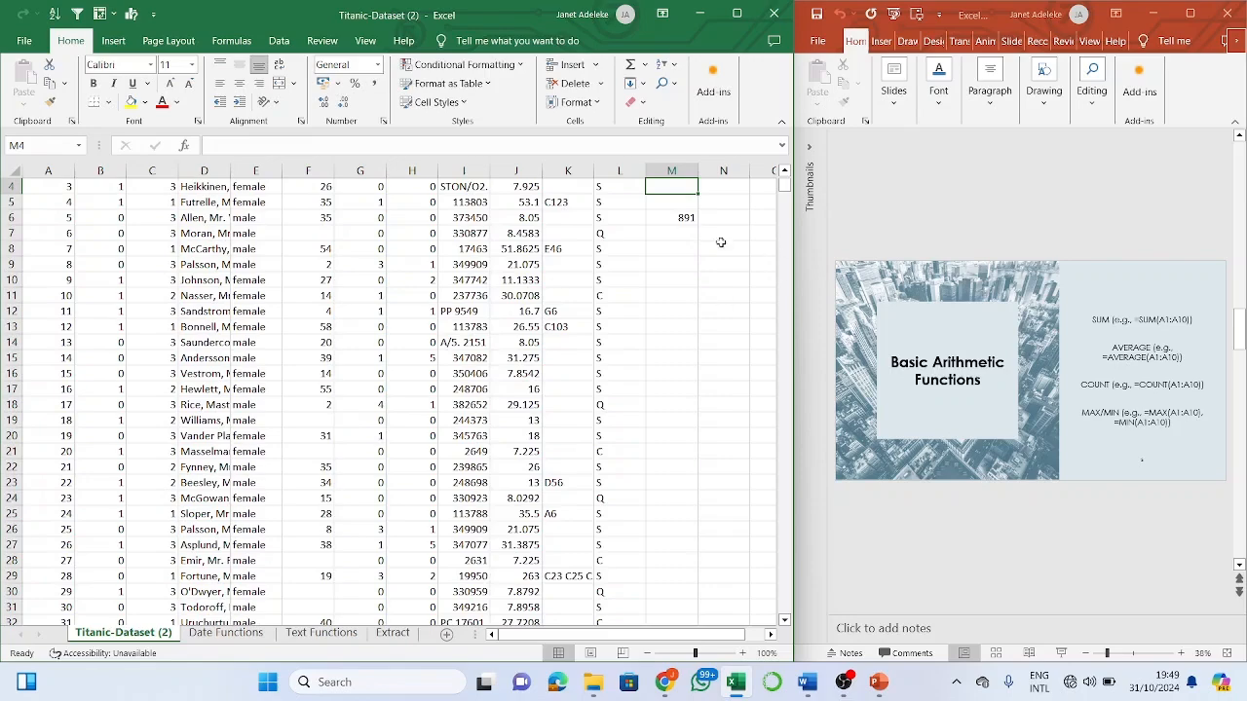
scroll(648, 205, "up", 1)
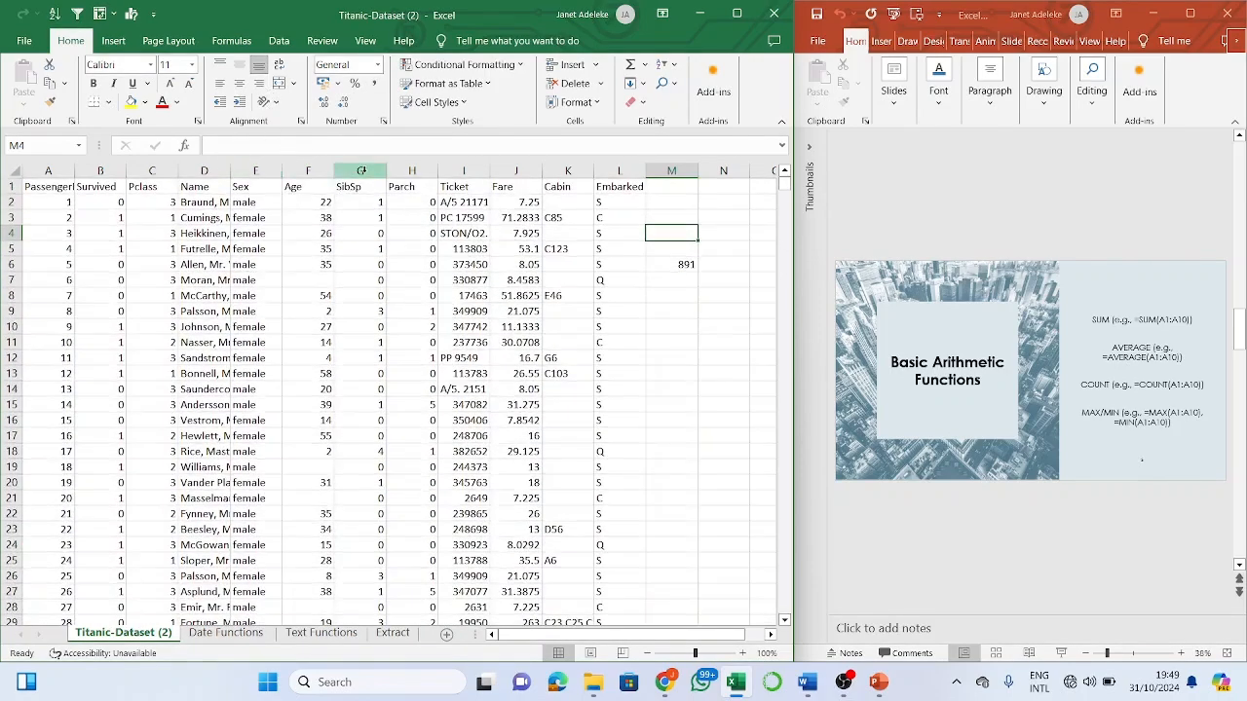
left_click(360, 171)
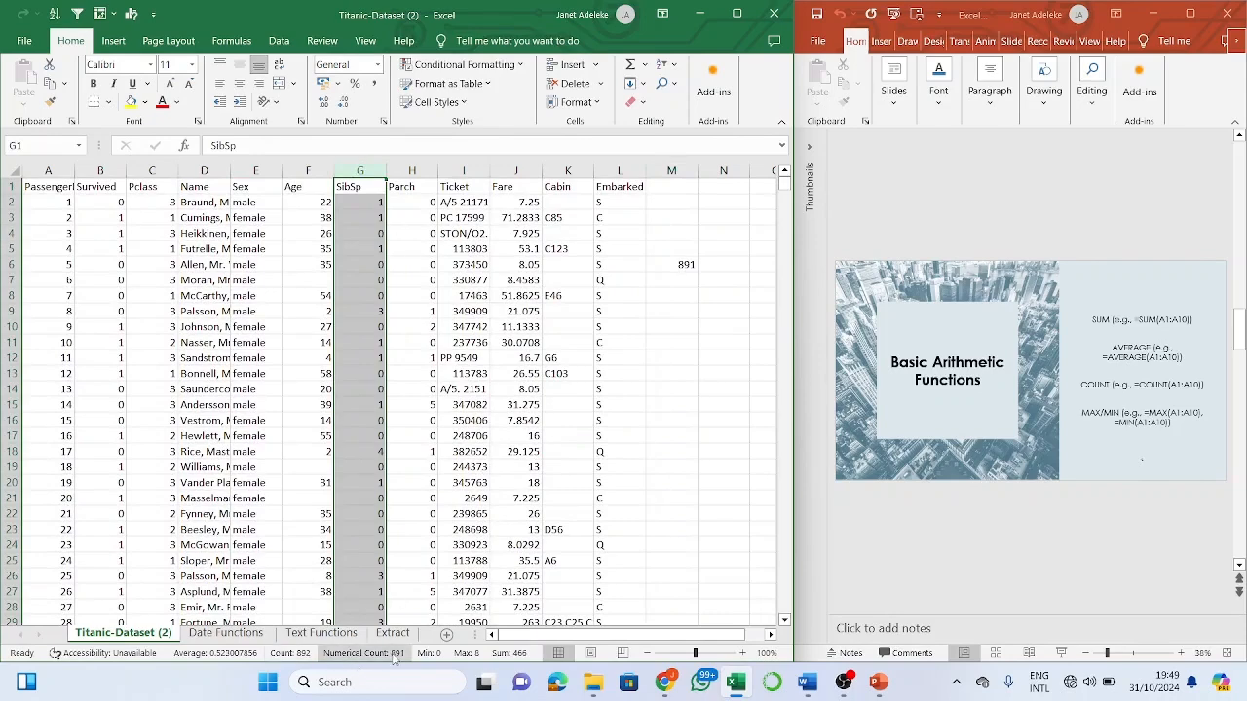
left_click(379, 326)
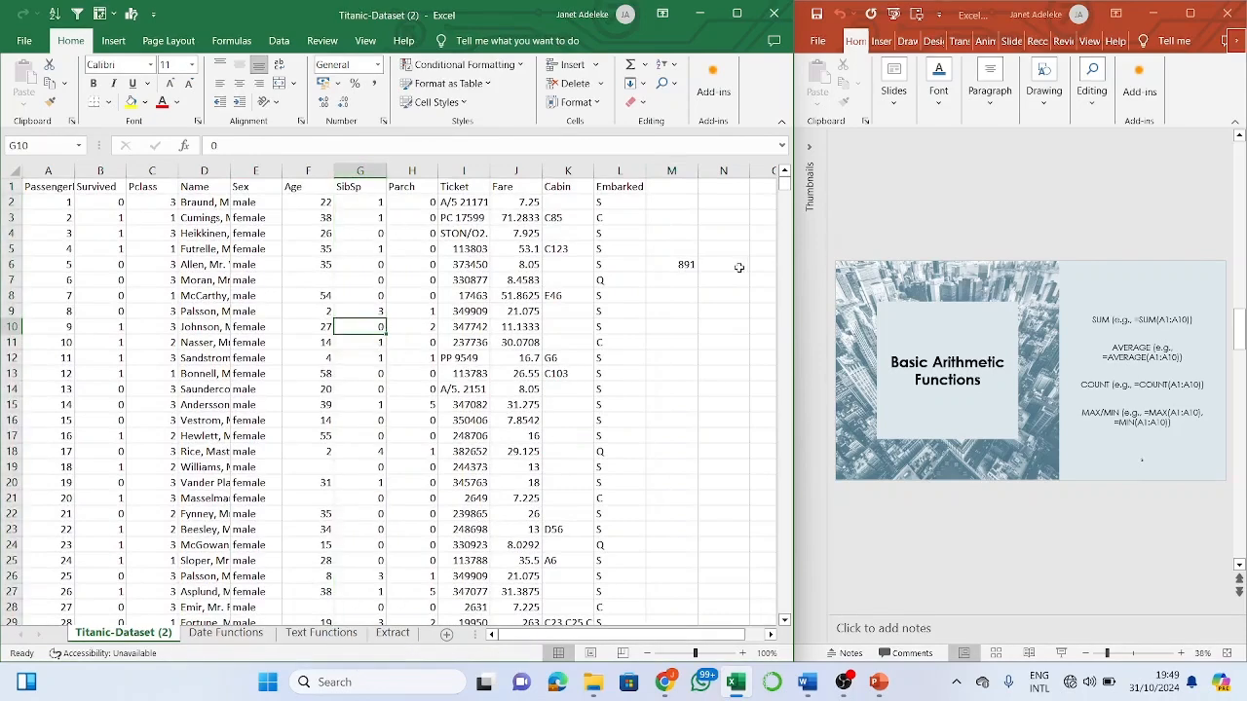
left_click(686, 264)
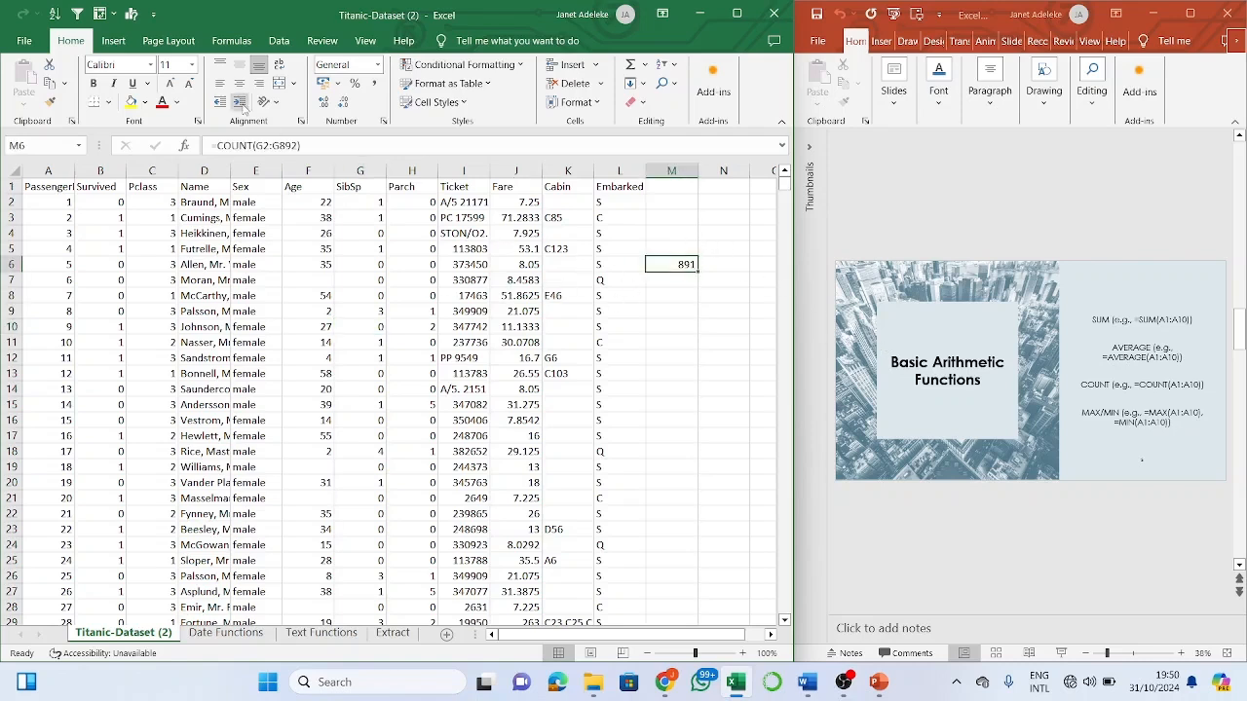
- Change M6's formula to =MIN(G2:G892), showing a SibSp minimum of 0
left_click(252, 145)
key("BackSpace")
key("BackSpace")
key("BackSpace")
key("BackSpace")
key("BackSpace")
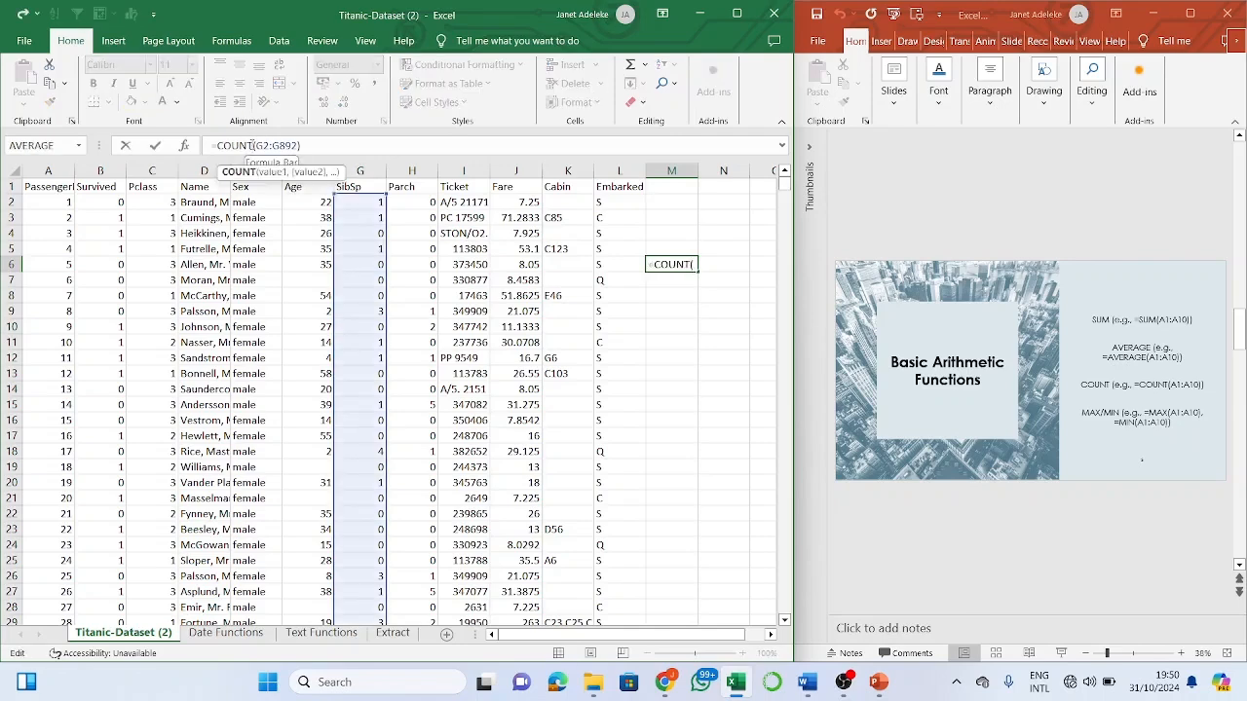
type("min")
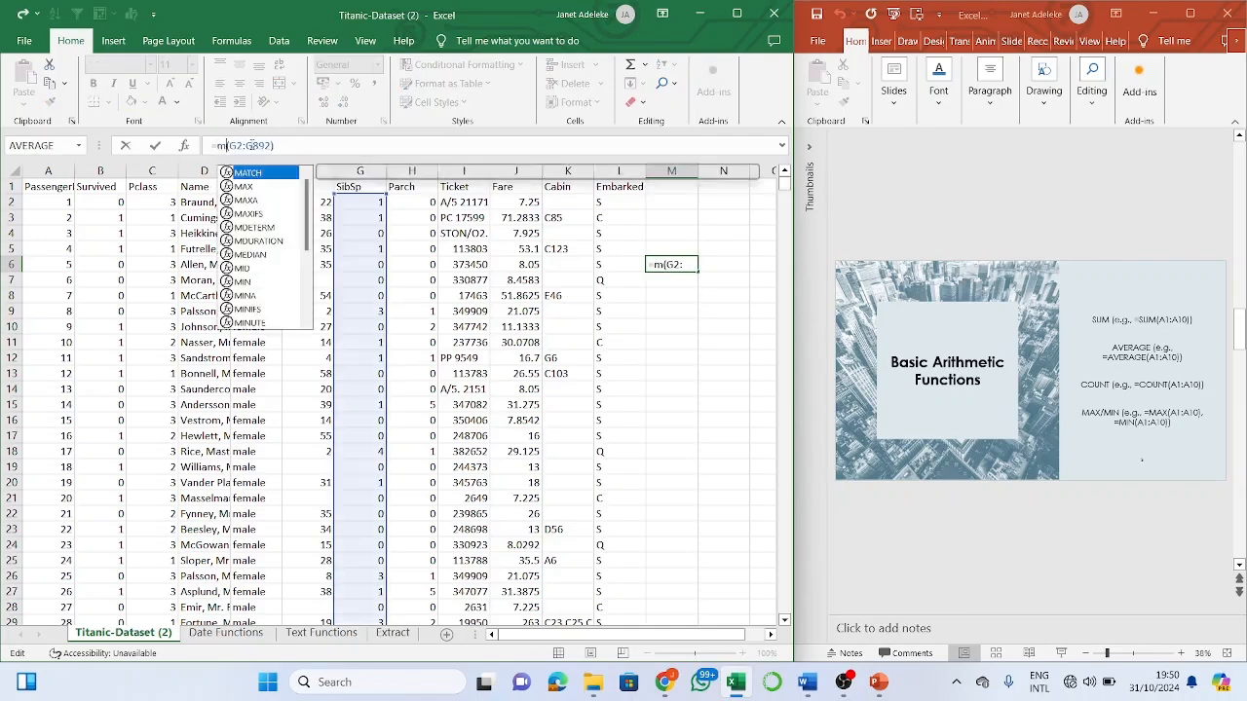
key("Return")
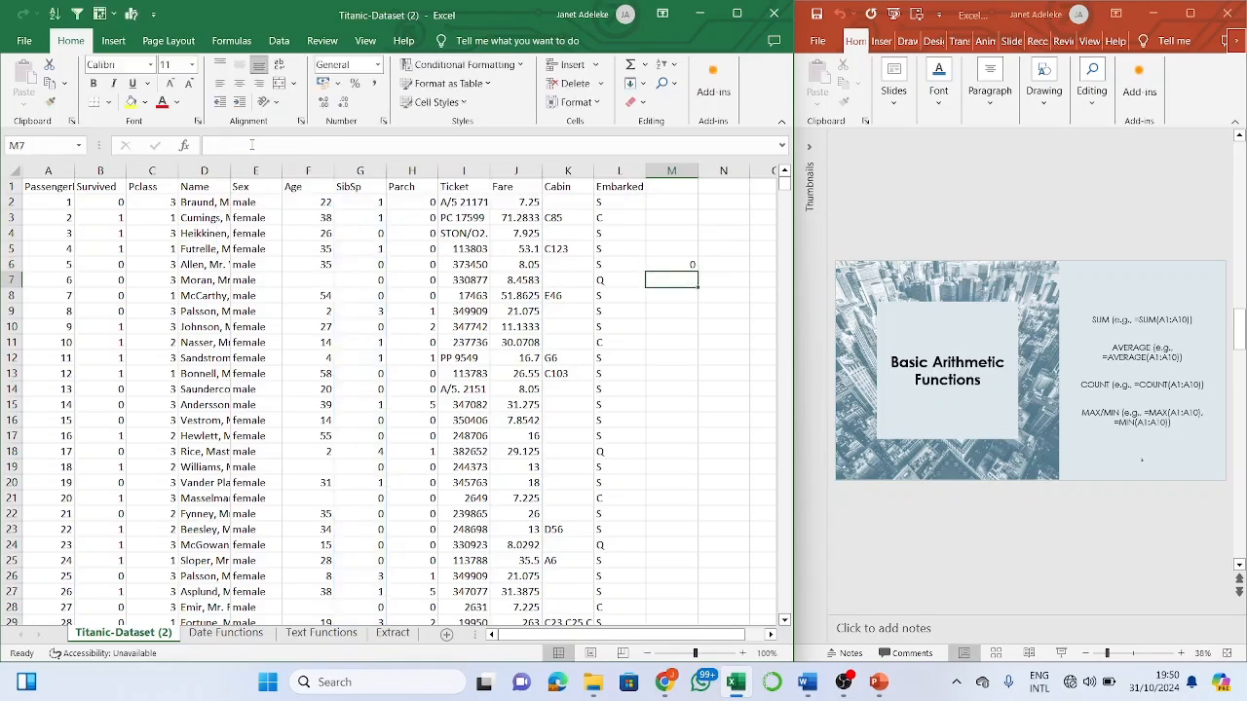
left_click(690, 264)
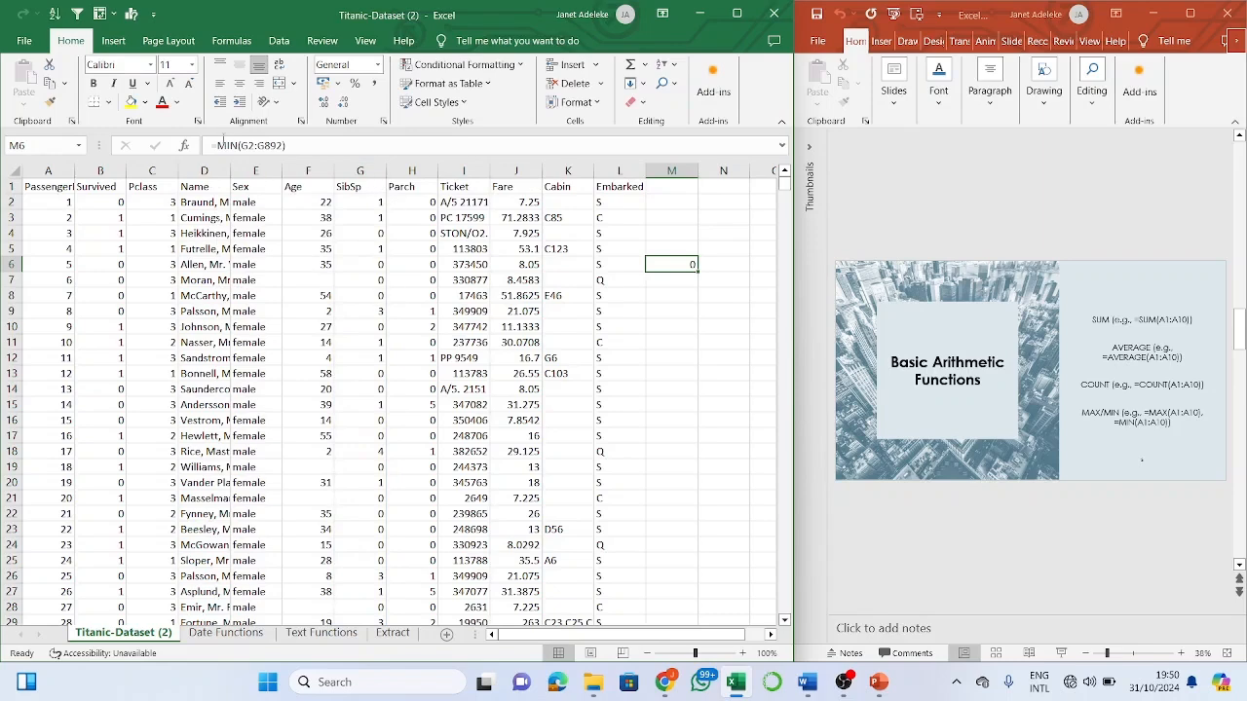
- Switch M6 to =MAX(G2:G892) showing 8, then empty M6 and select M7
left_click(239, 146)
key("BackSpace")
key("BackSpace")
key("BackSpace")
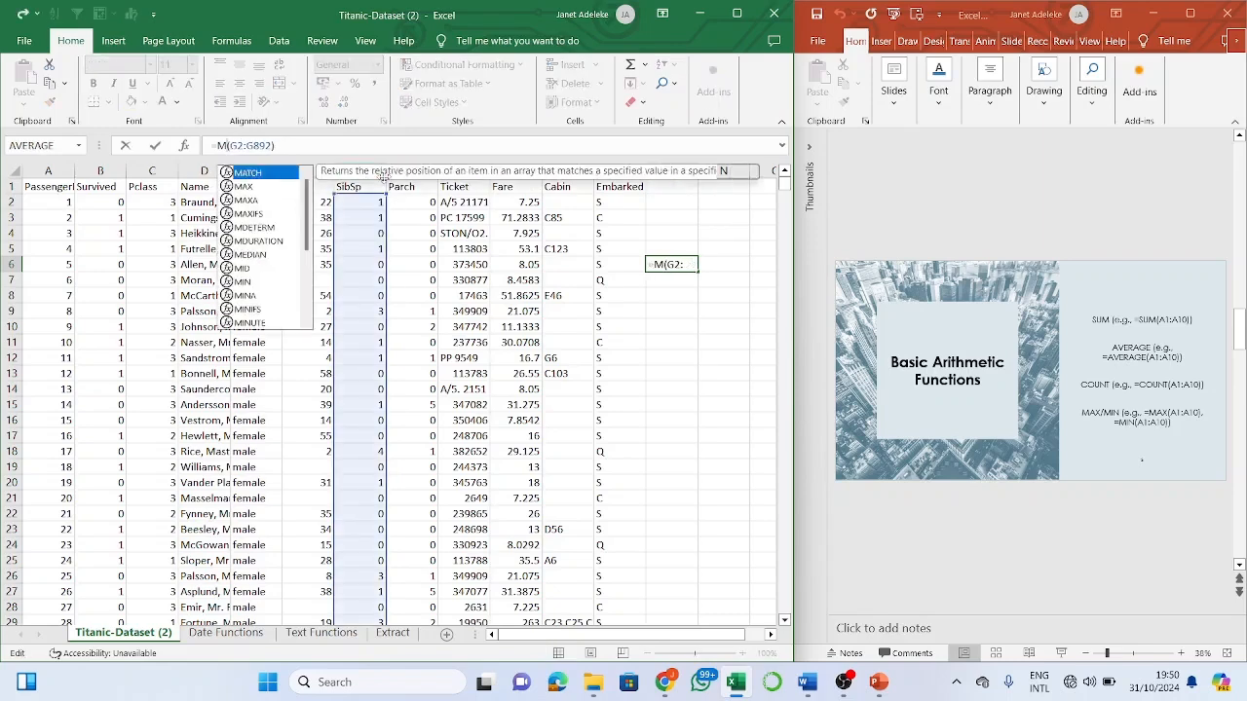
type("ma")
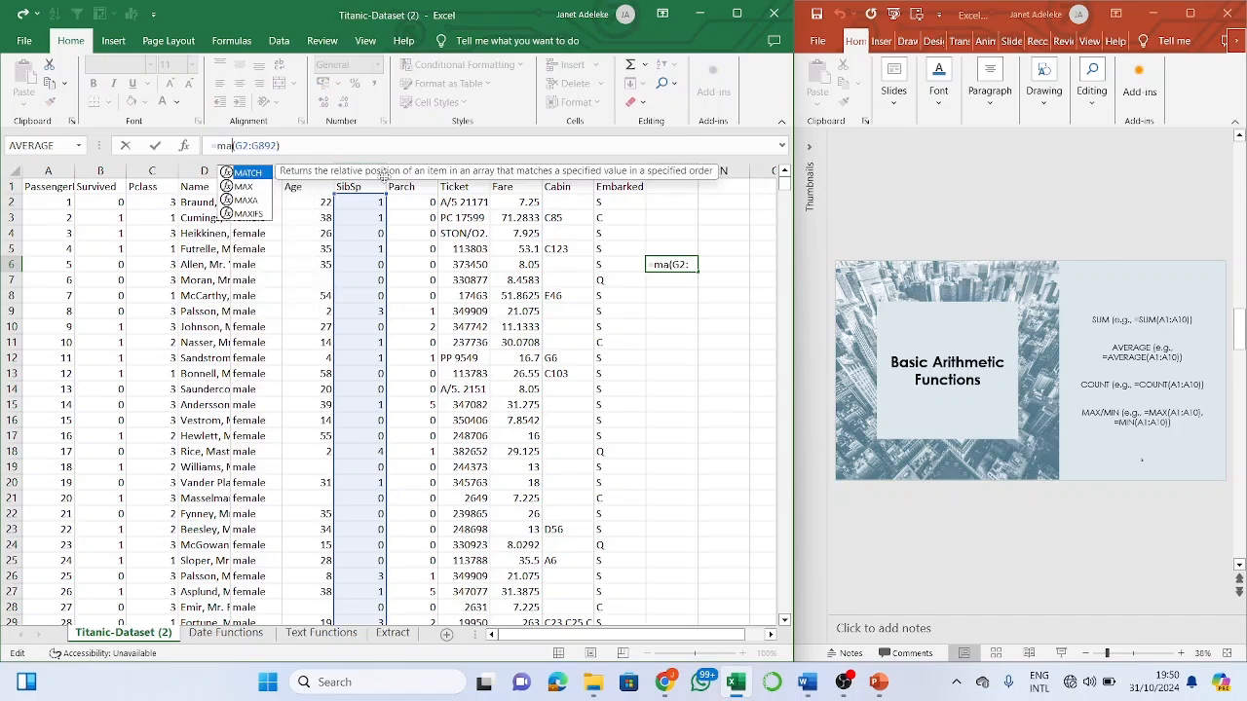
type("x")
key("Return")
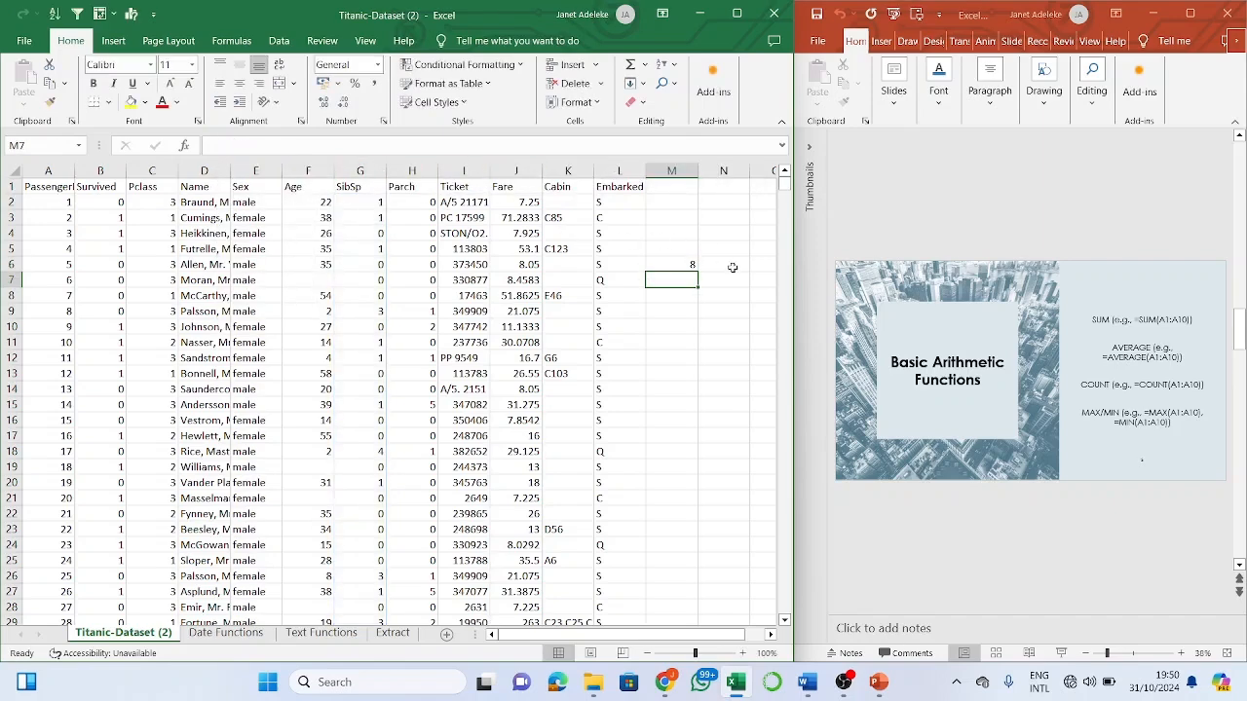
left_click(688, 266)
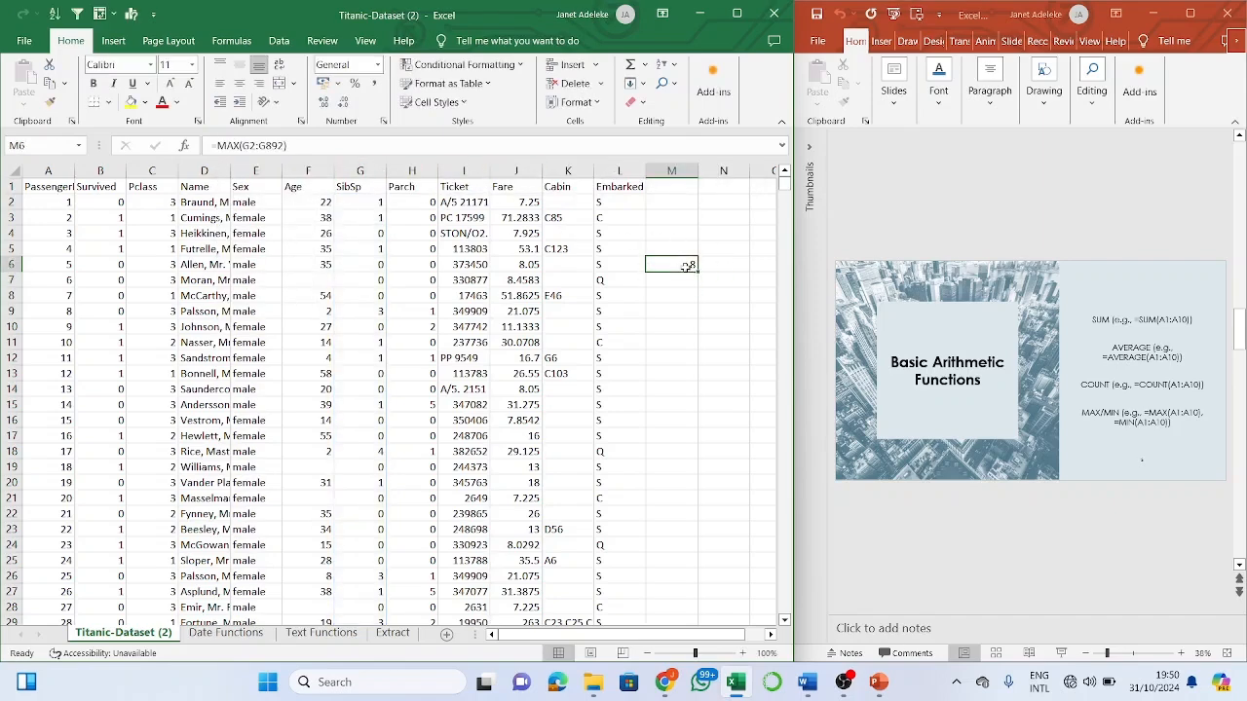
double_click(688, 266)
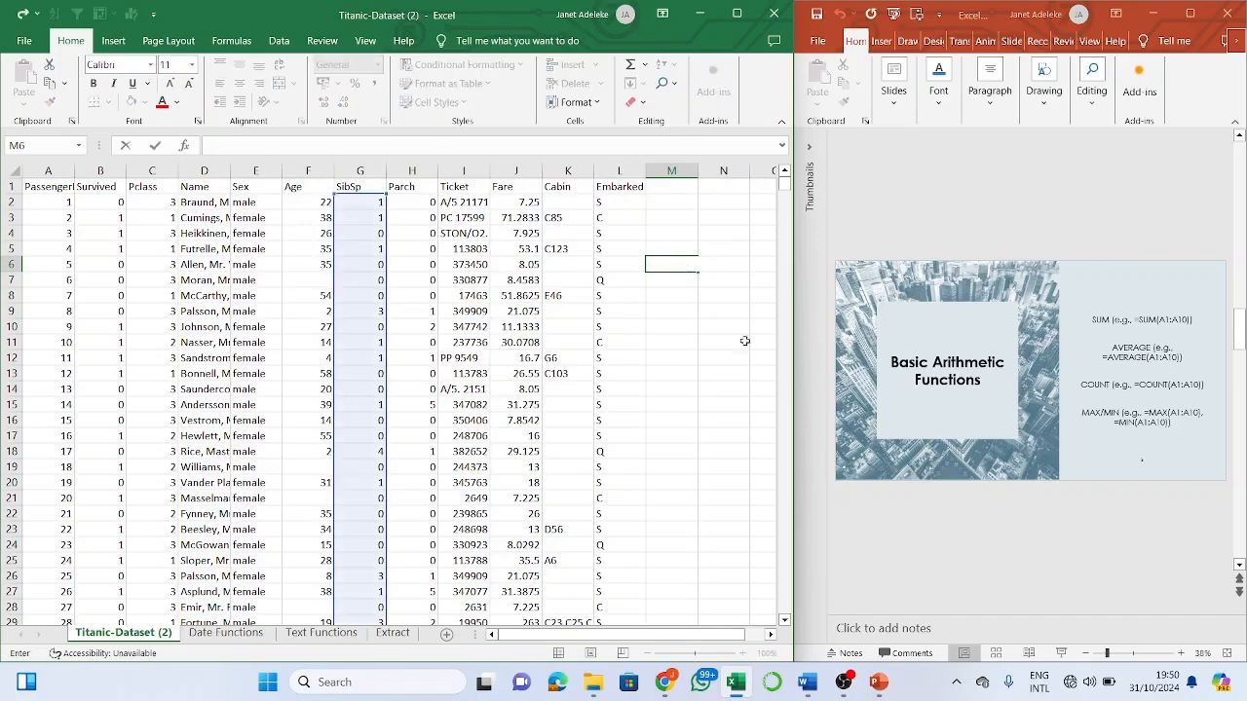
left_click(686, 354)
left_click(671, 282)
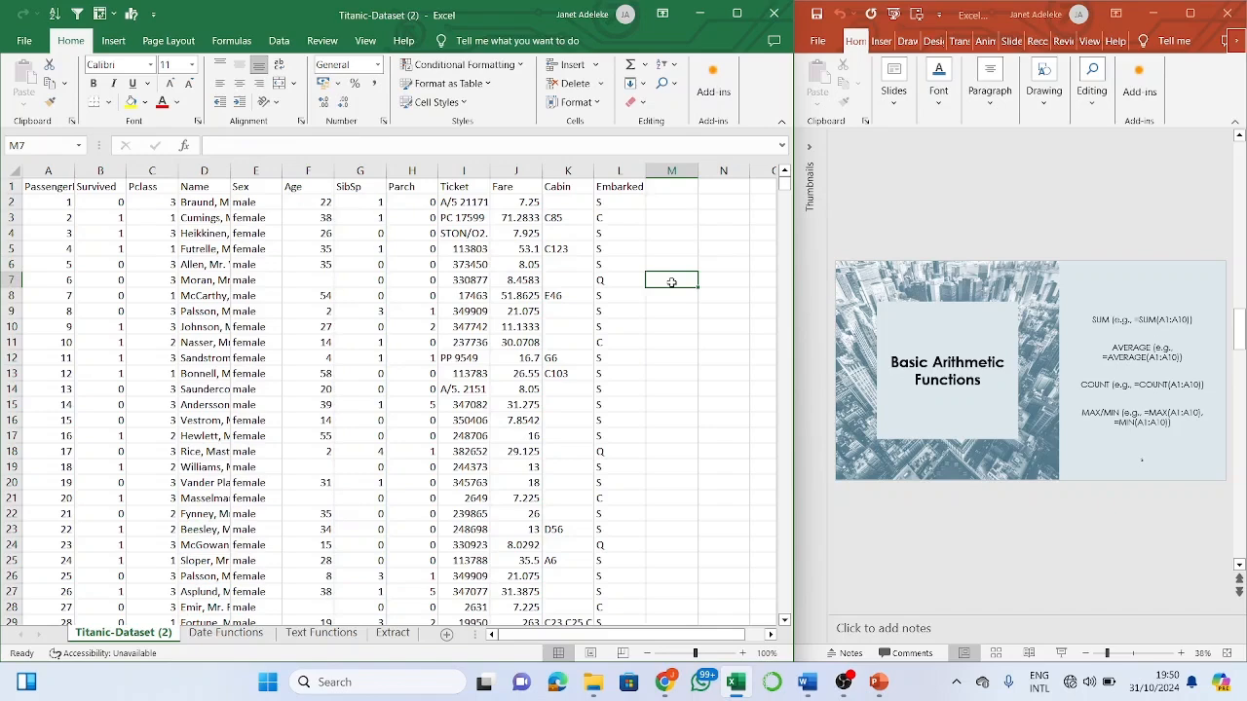
- Erase the =st entry in M7 and scroll the deck to the Basic Statistical Functions slide
type("=st")
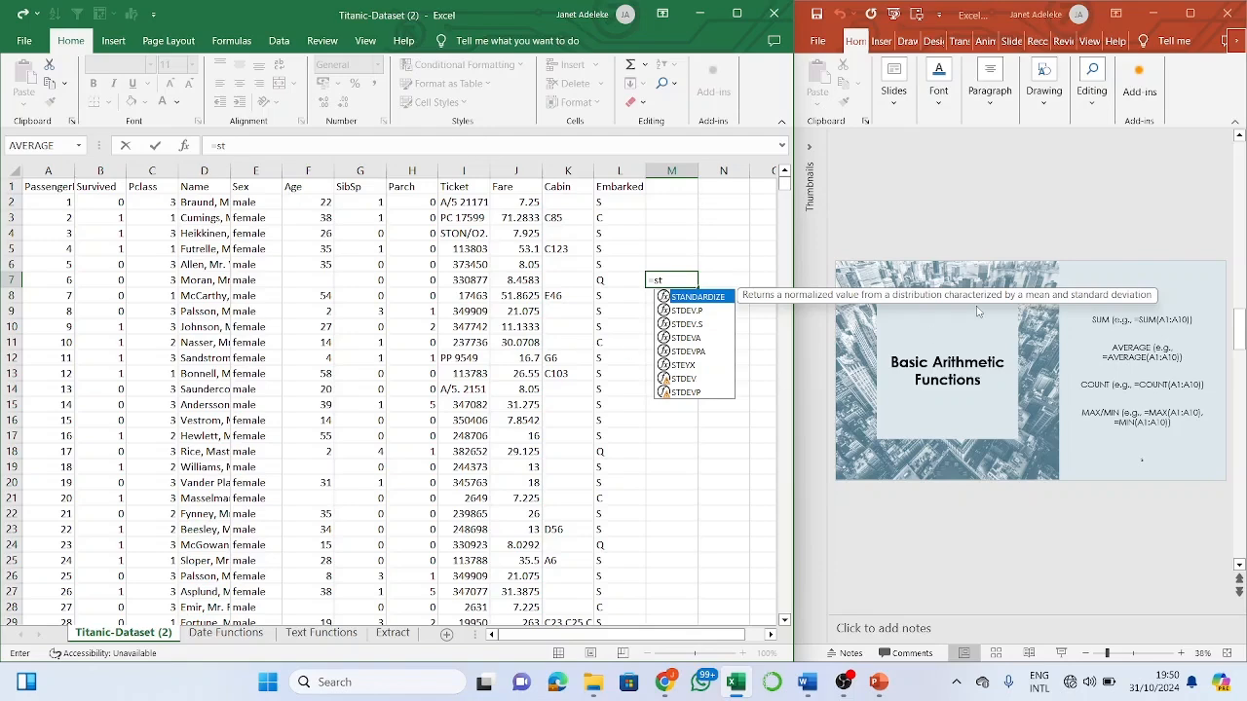
key("BackSpace")
key("BackSpace")
key("BackSpace")
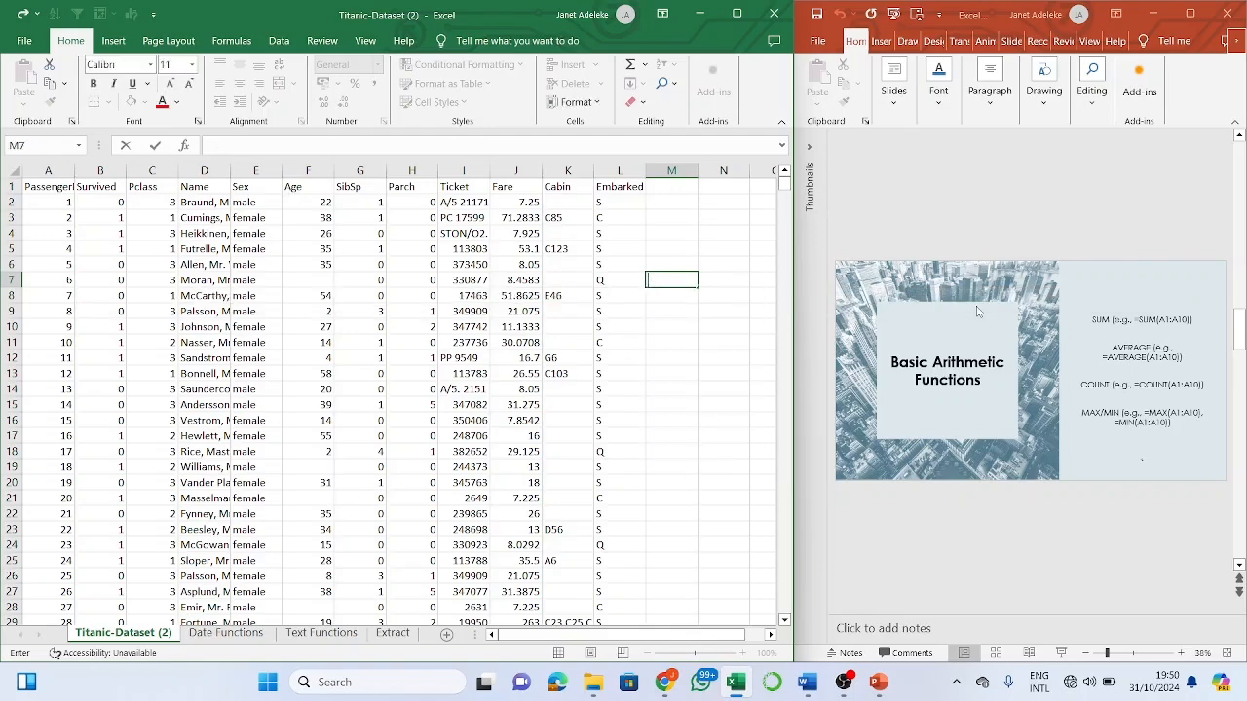
left_click(1037, 534)
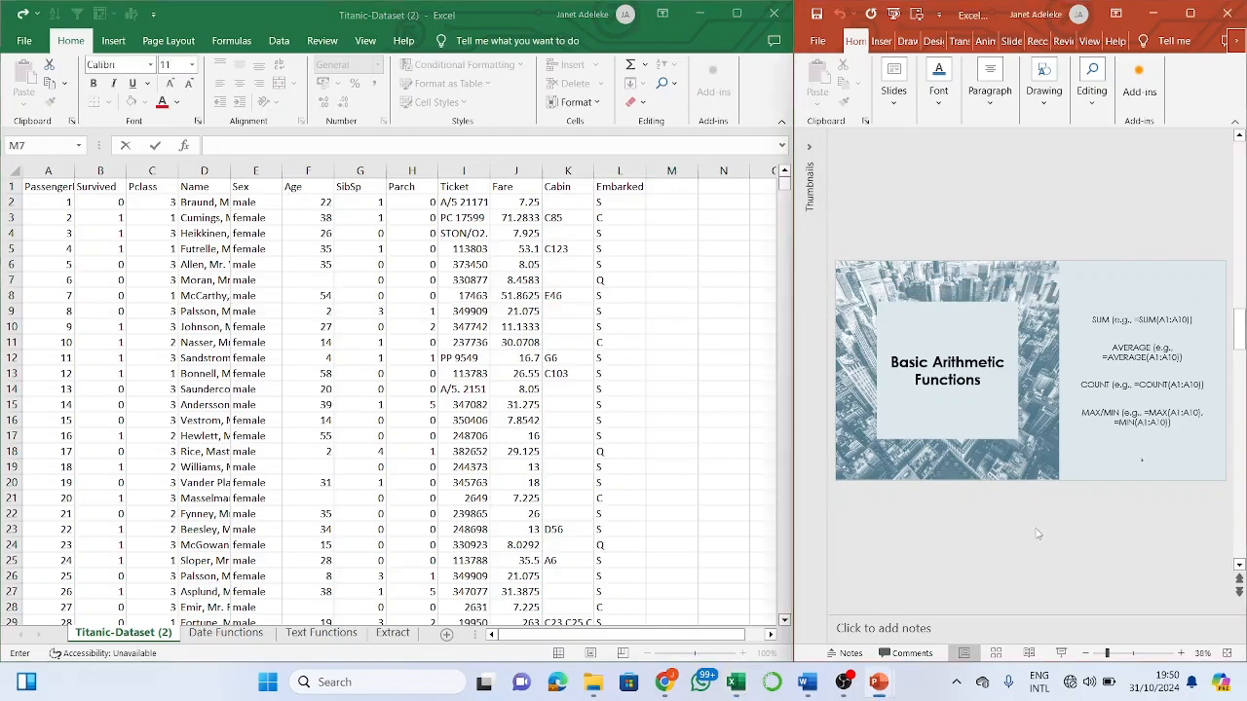
scroll(1038, 534, "down", 1)
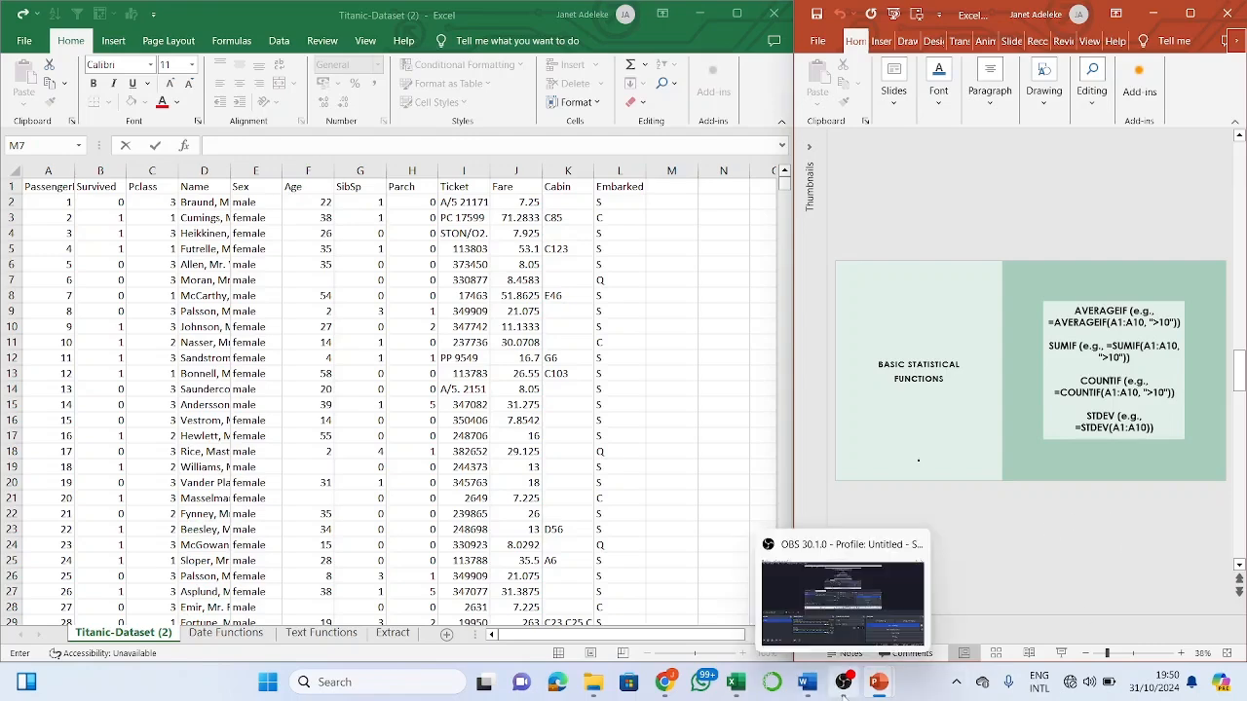
- Minimise OBS Studio so Excel and the Basic Statistical Functions slide appear side by side
left_click(844, 684)
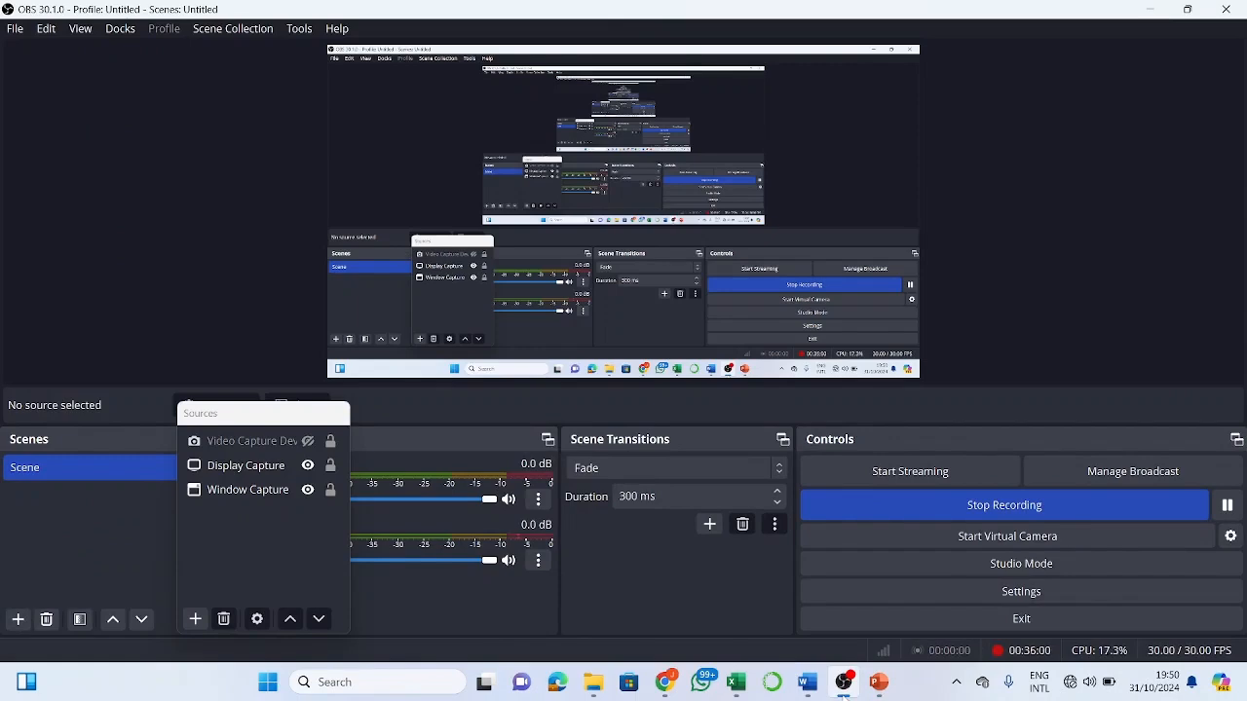
left_click(1150, 9)
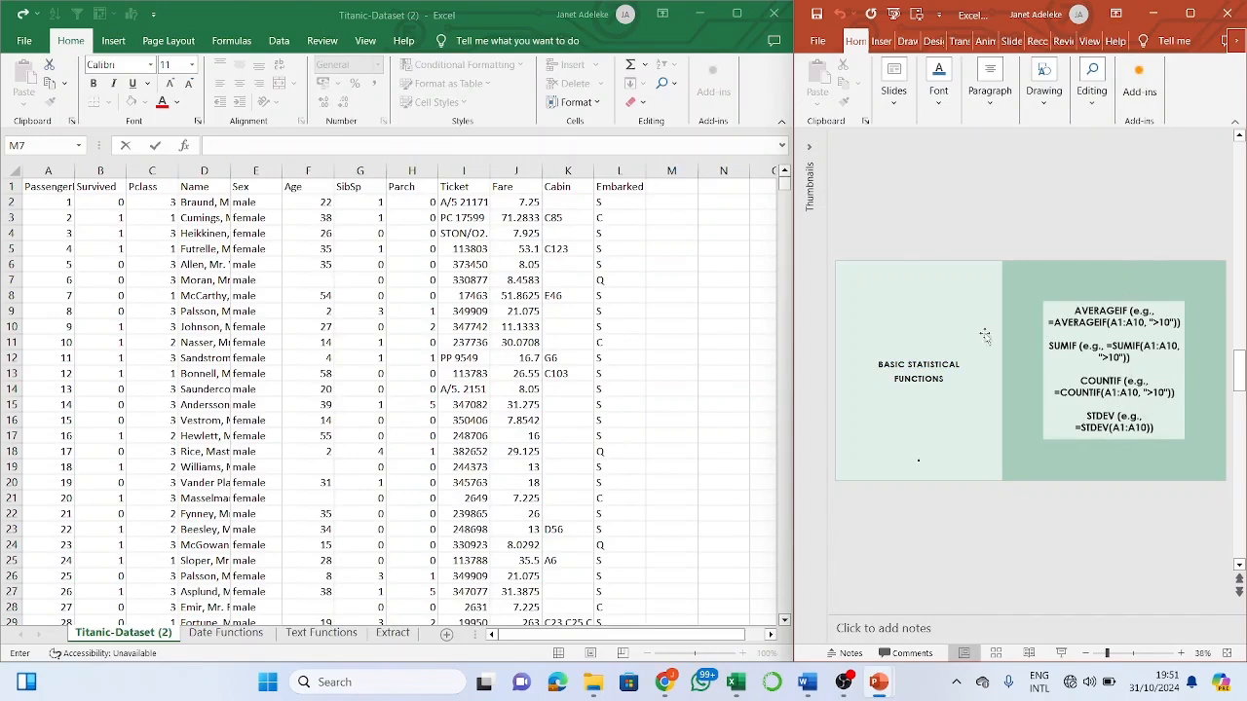
left_click(672, 235)
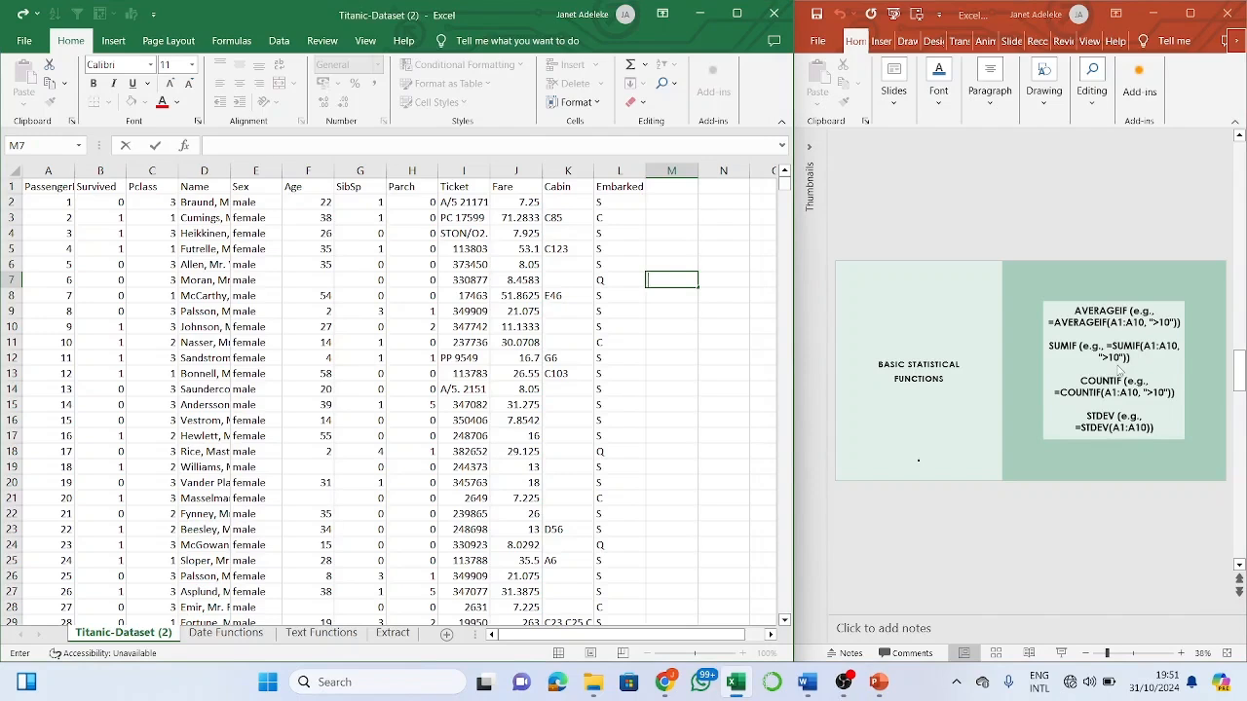
left_click(672, 301)
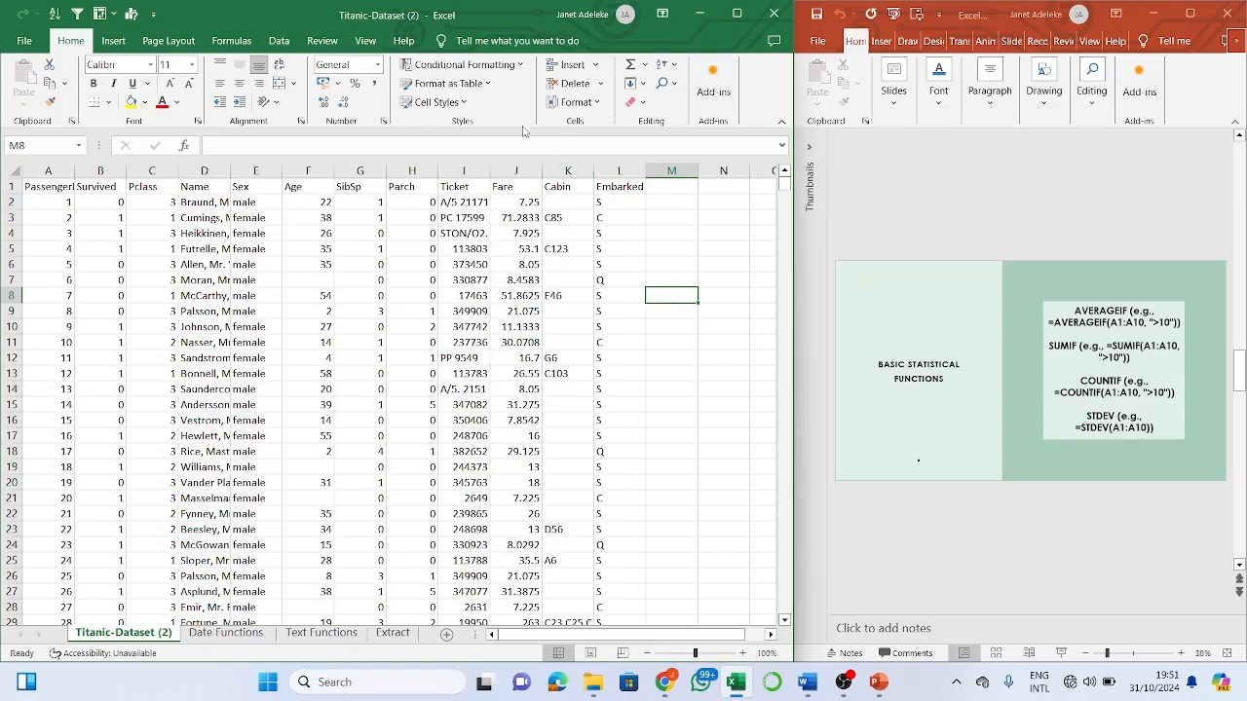
left_click(509, 173)
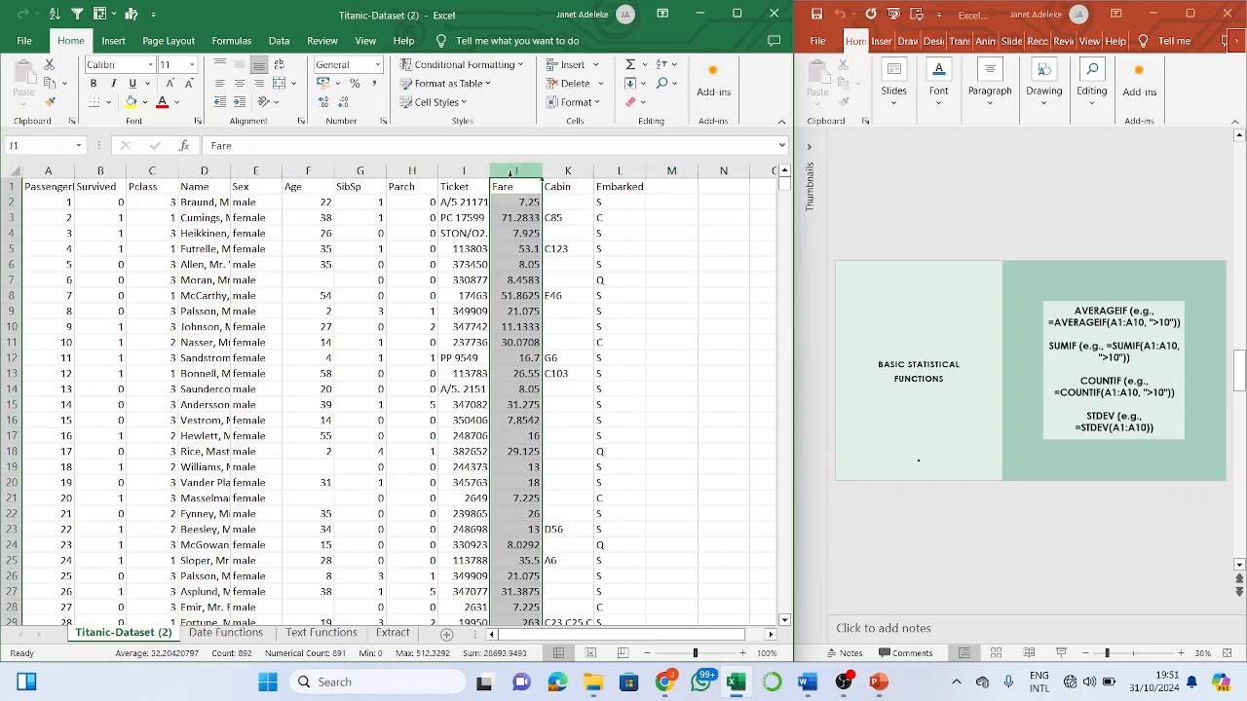
- Enter =AVERAGEIF(J2:J892, <20) in N9 to average Fares under 20, which triggers a formula error
left_click(715, 313)
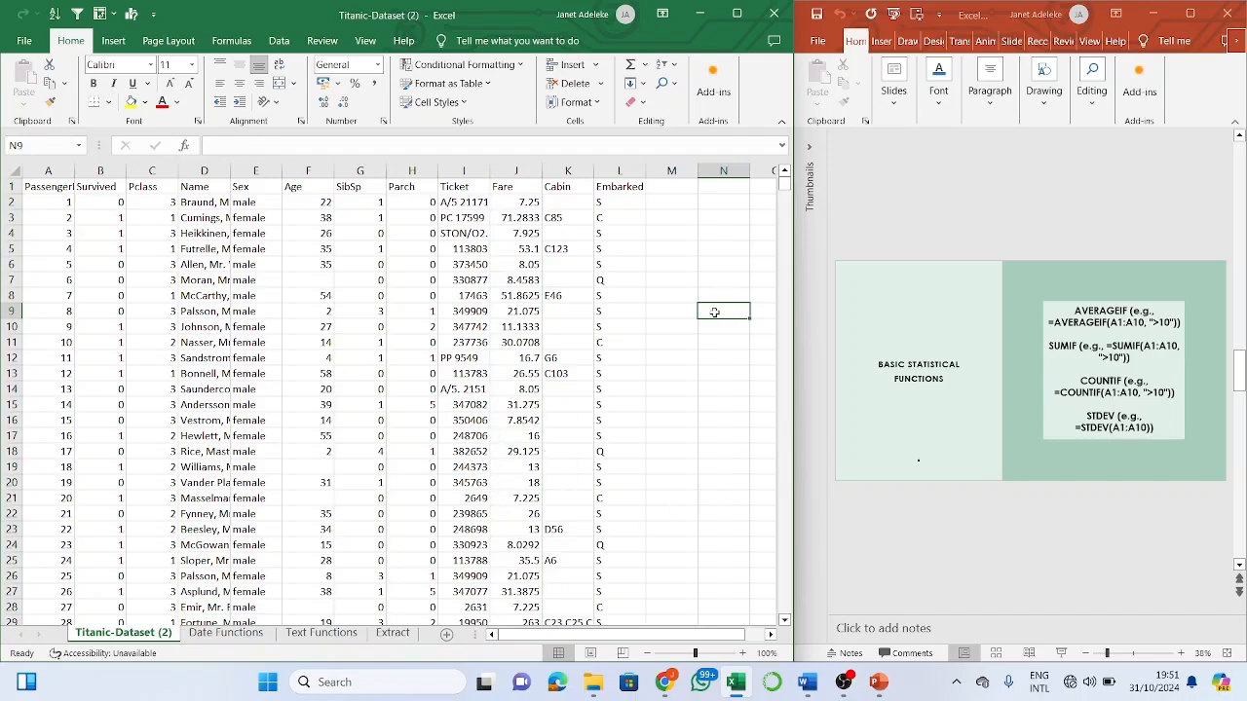
type("=")
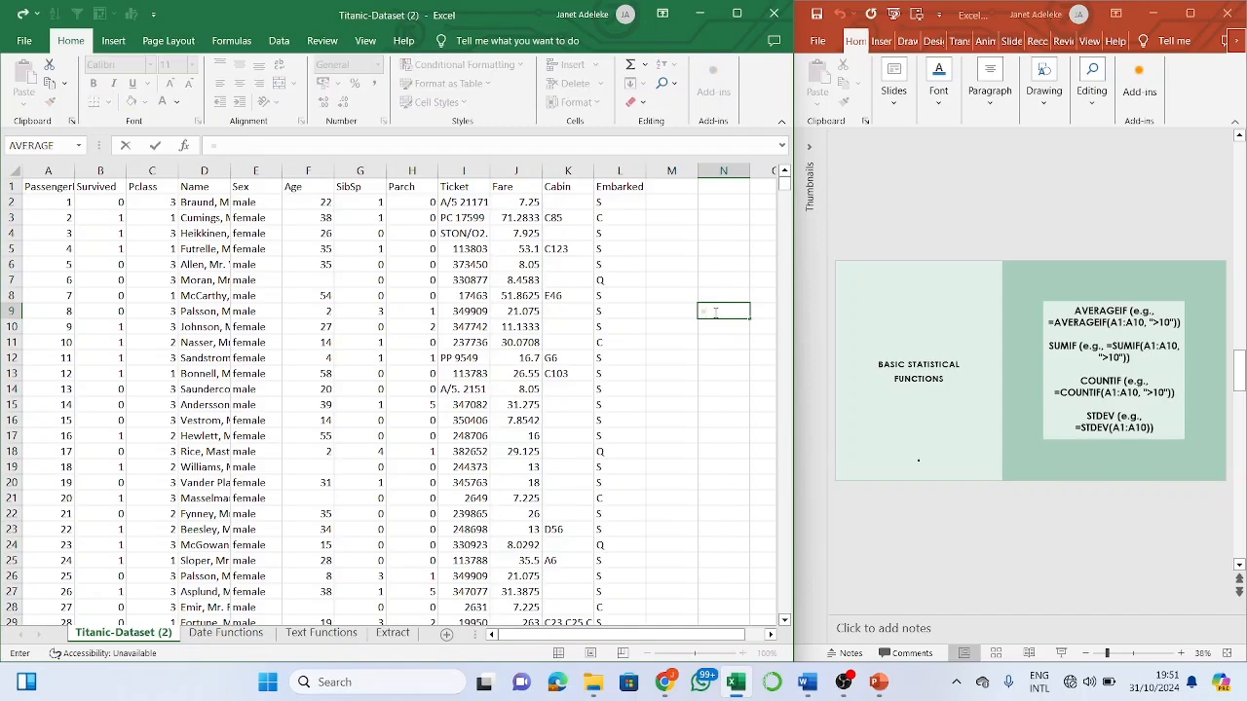
type("aver")
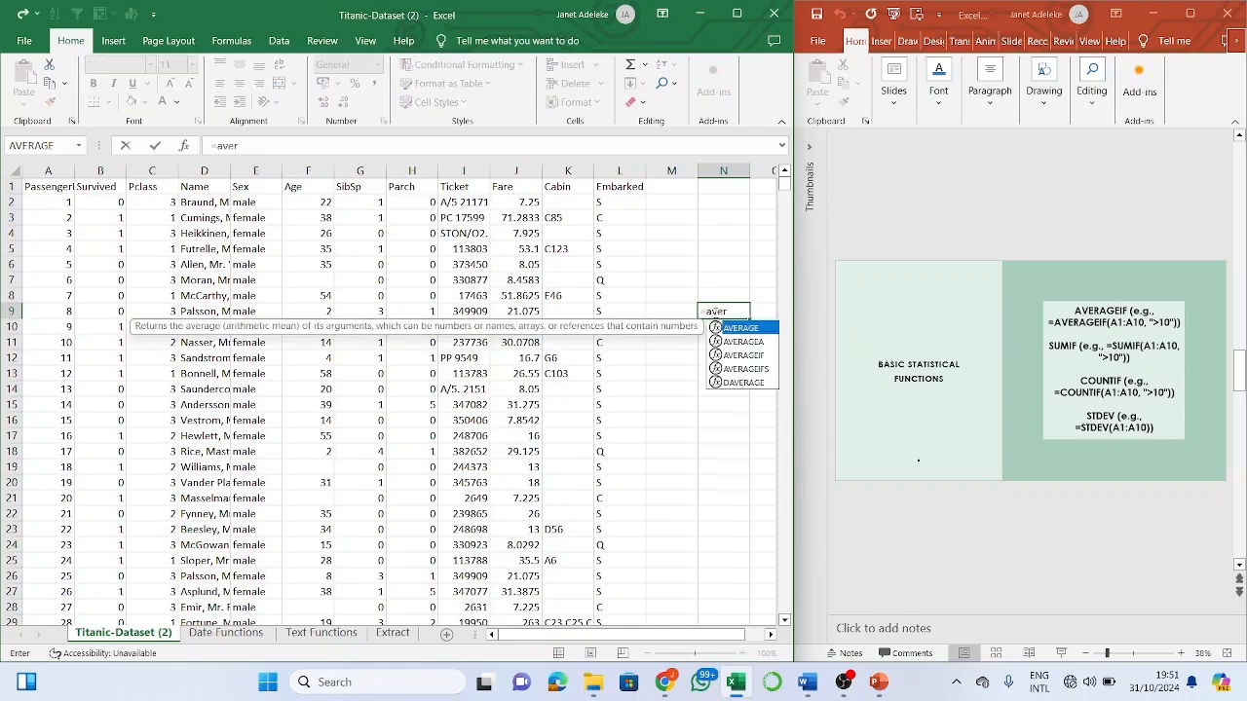
left_click(736, 355)
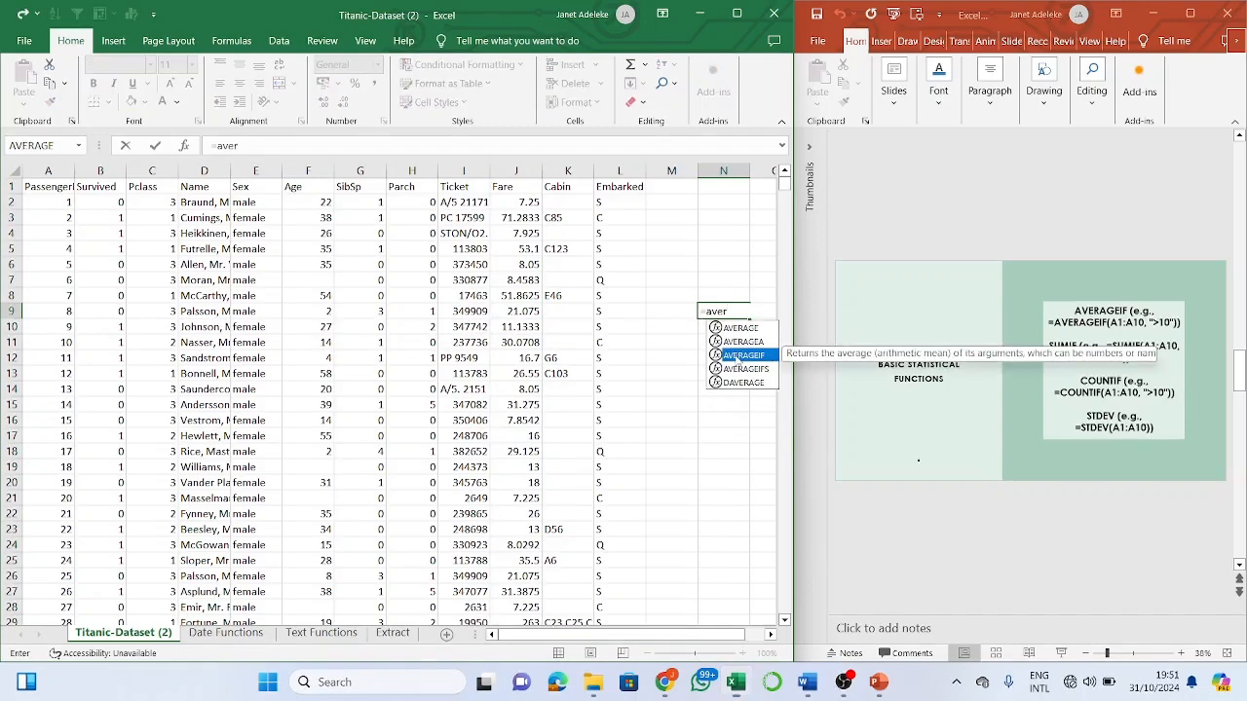
double_click(735, 355)
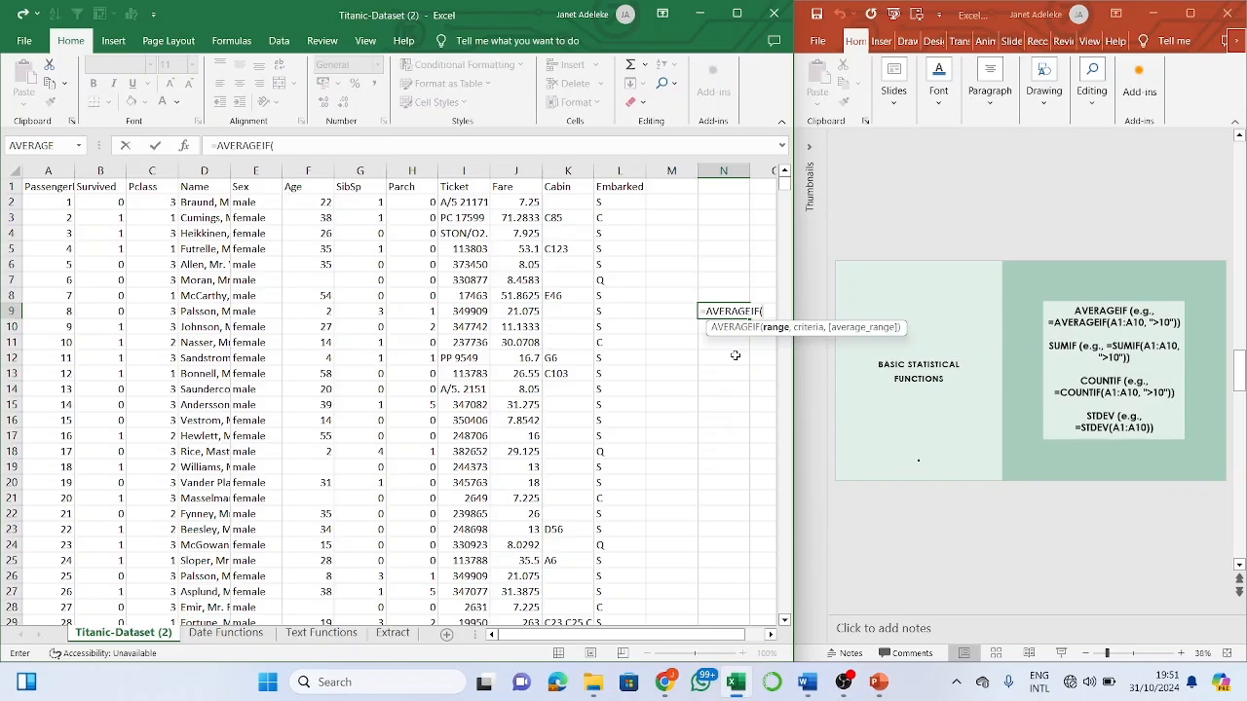
left_click(527, 201)
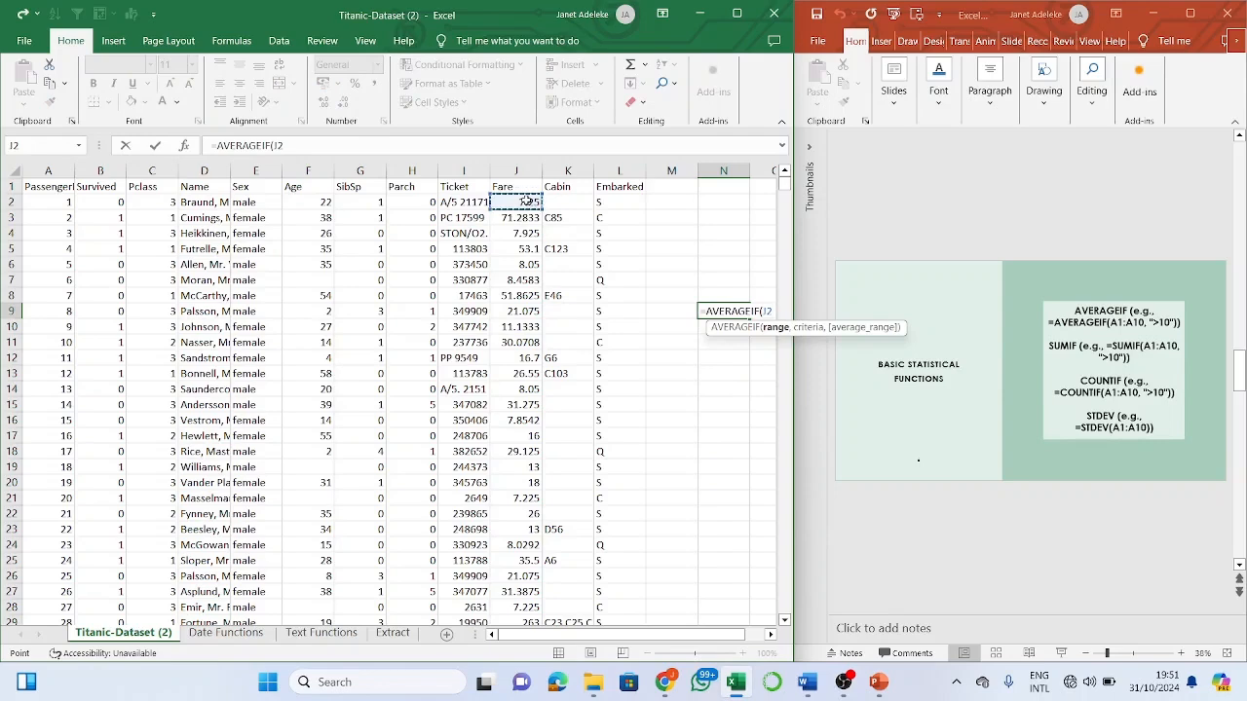
key("ctrl+shift+Down")
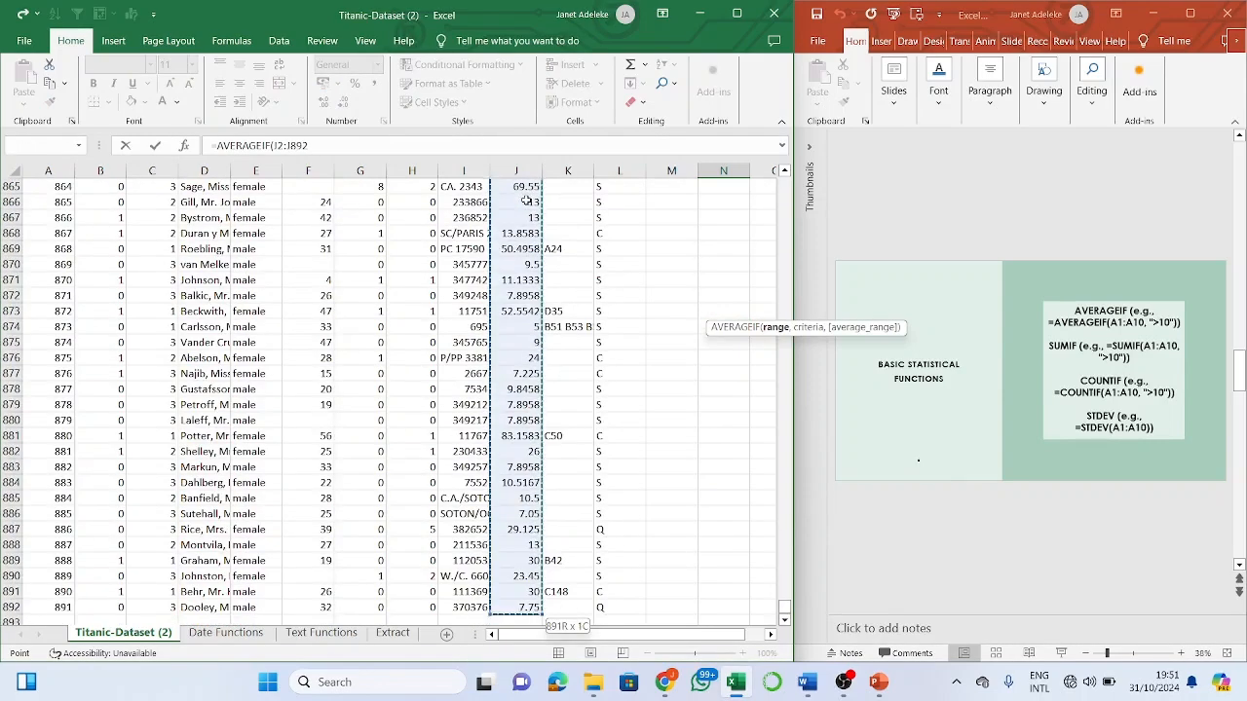
type(",")
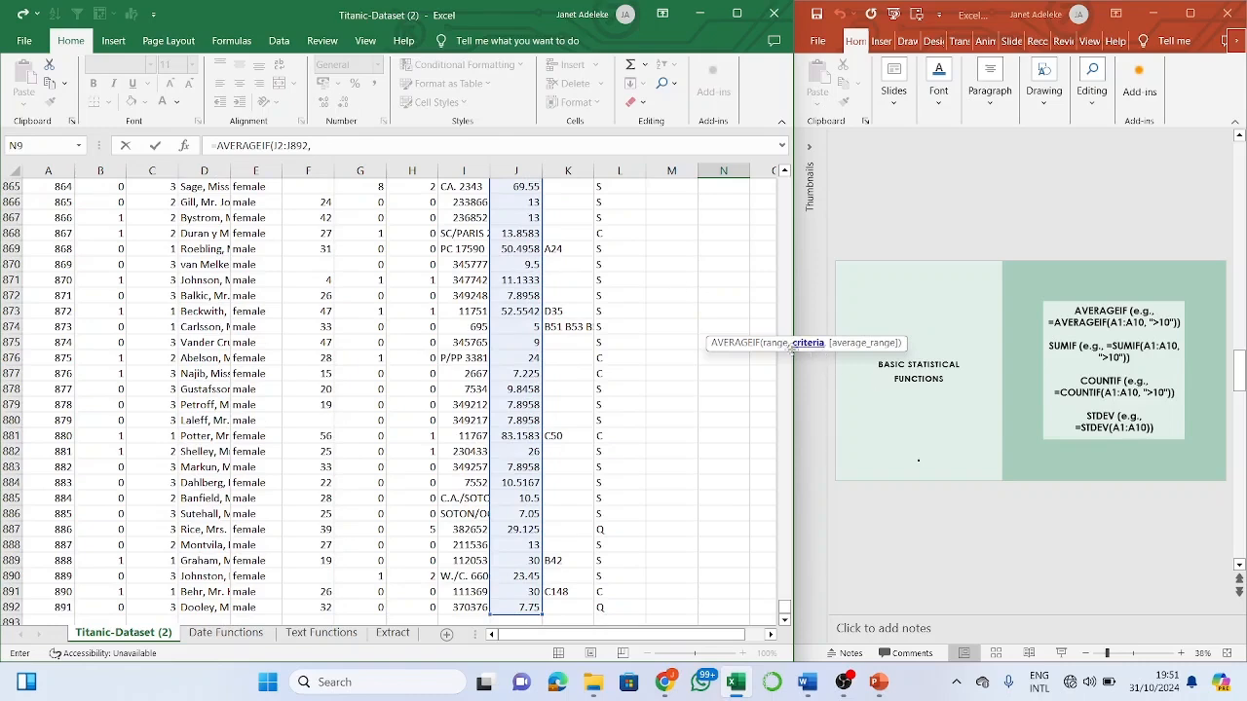
left_click(342, 147)
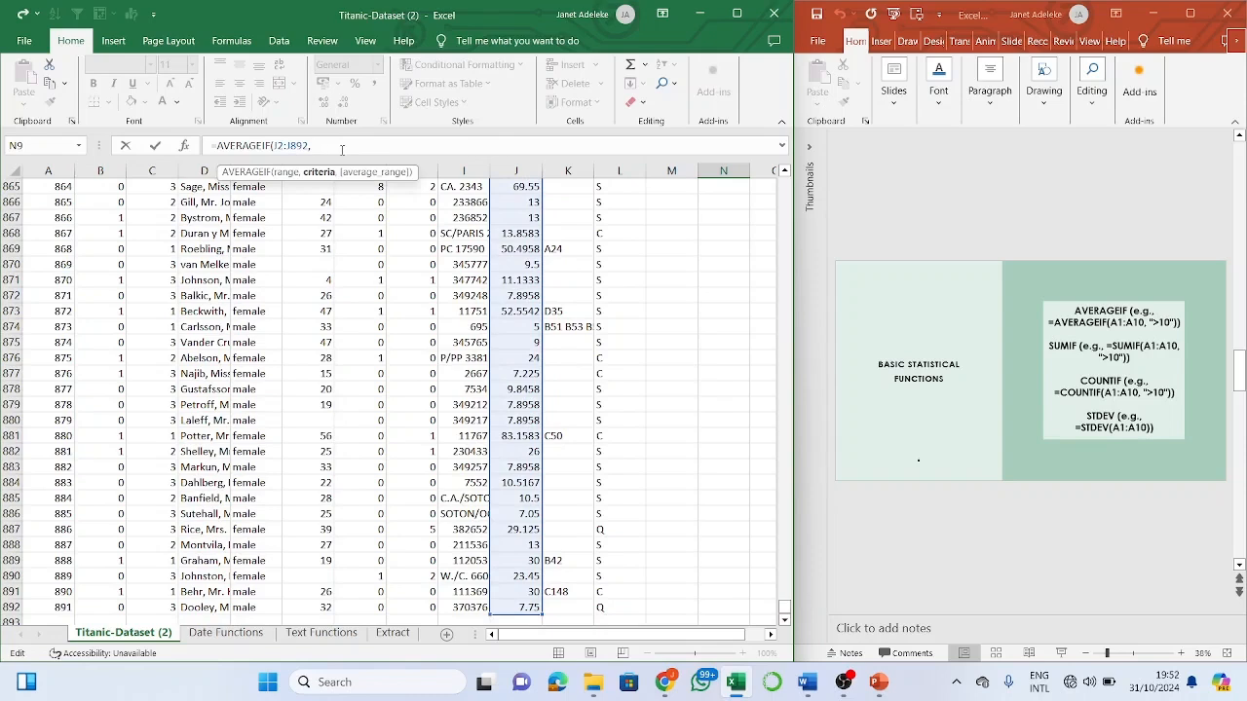
type(">")
key("BackSpace")
type("<20)")
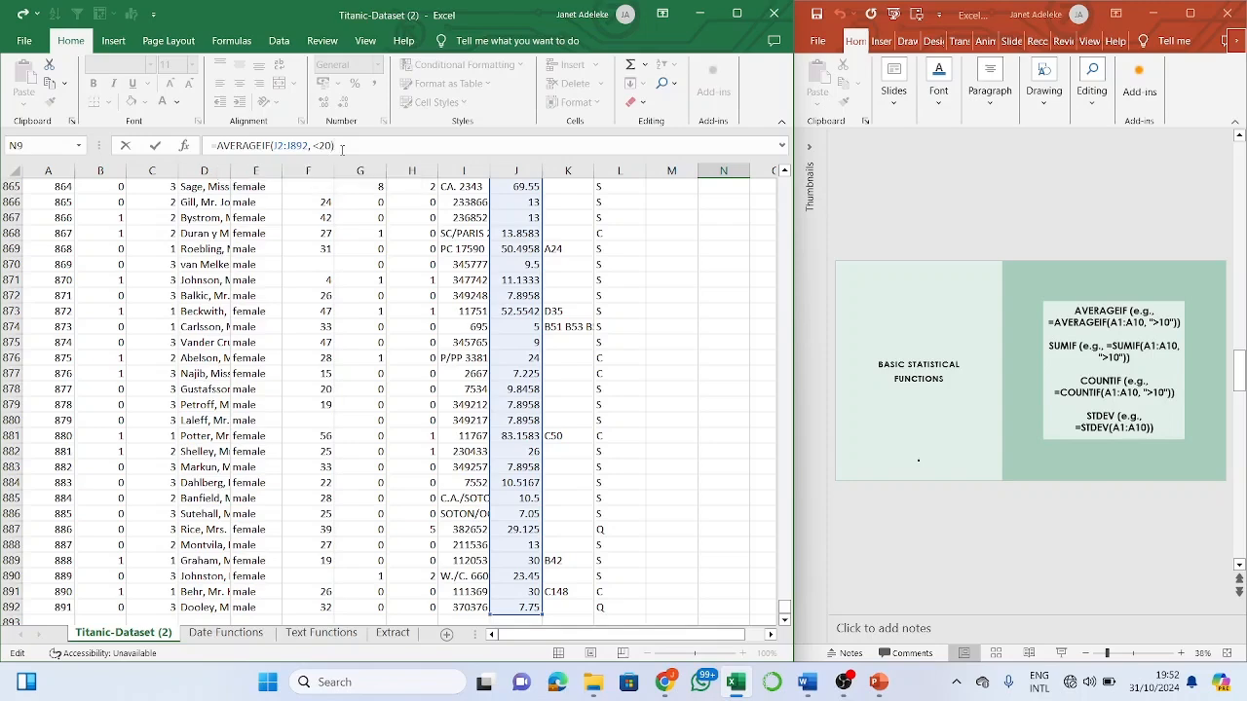
key("Return")
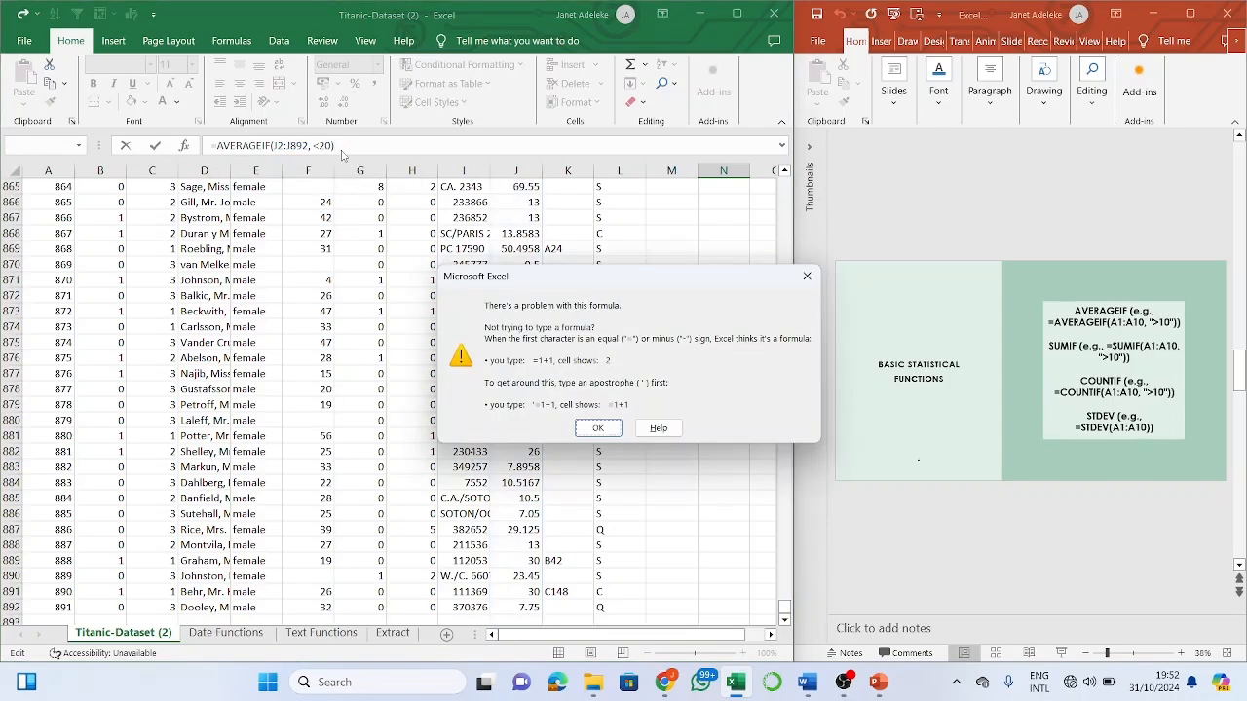
- Dismiss the error and wrap the criterion in quotes as "<20" so N9 returns 9.727127
left_click(598, 429)
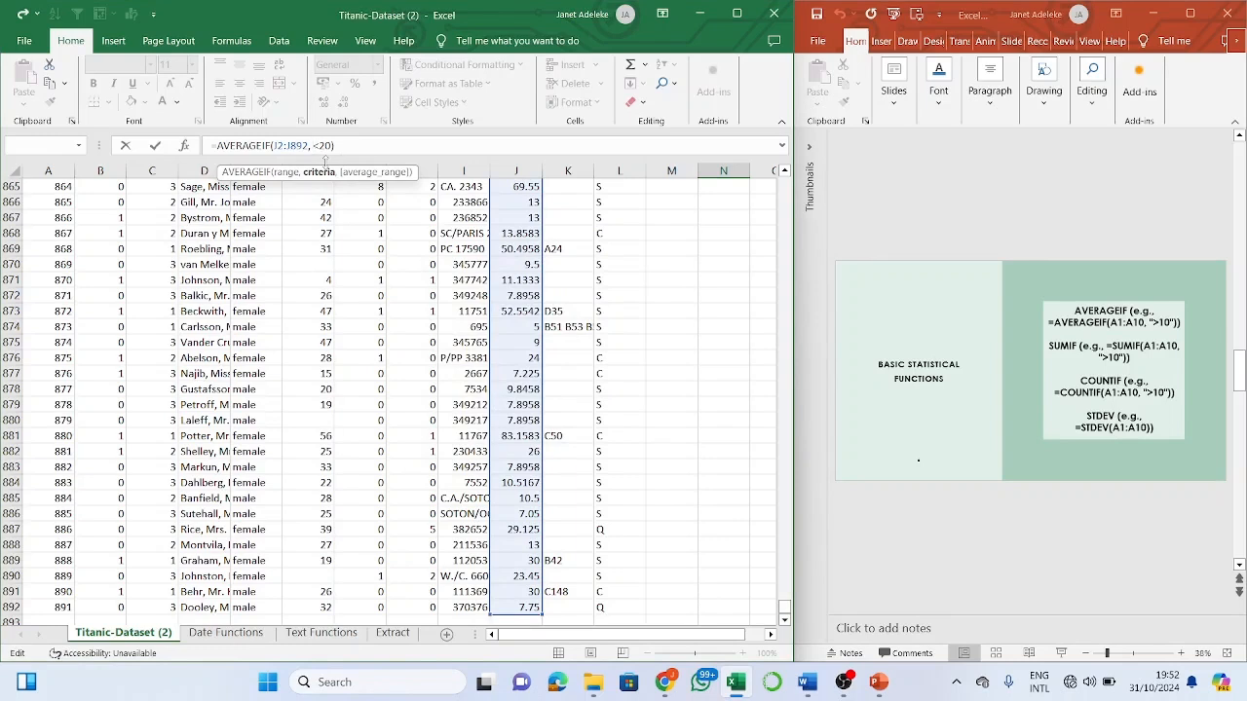
type("\"")
key("BackSpace")
type("\"")
key("Return")
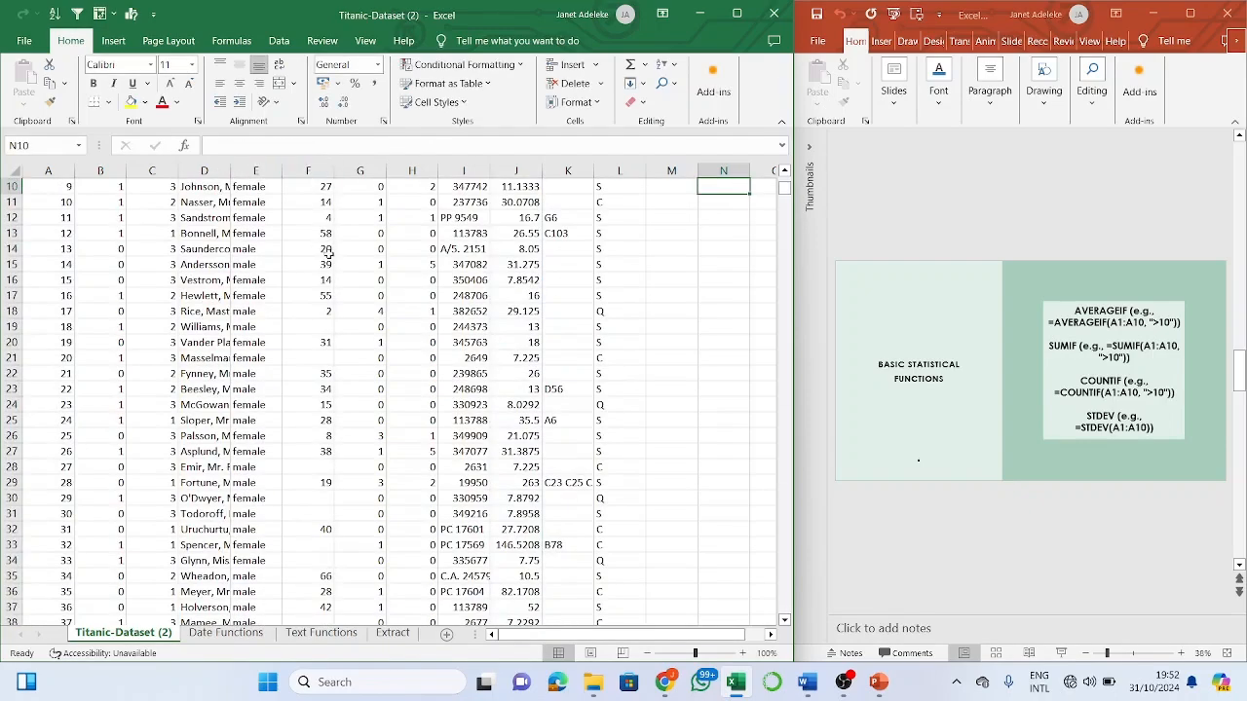
scroll(328, 252, "up", 1)
key("Up")
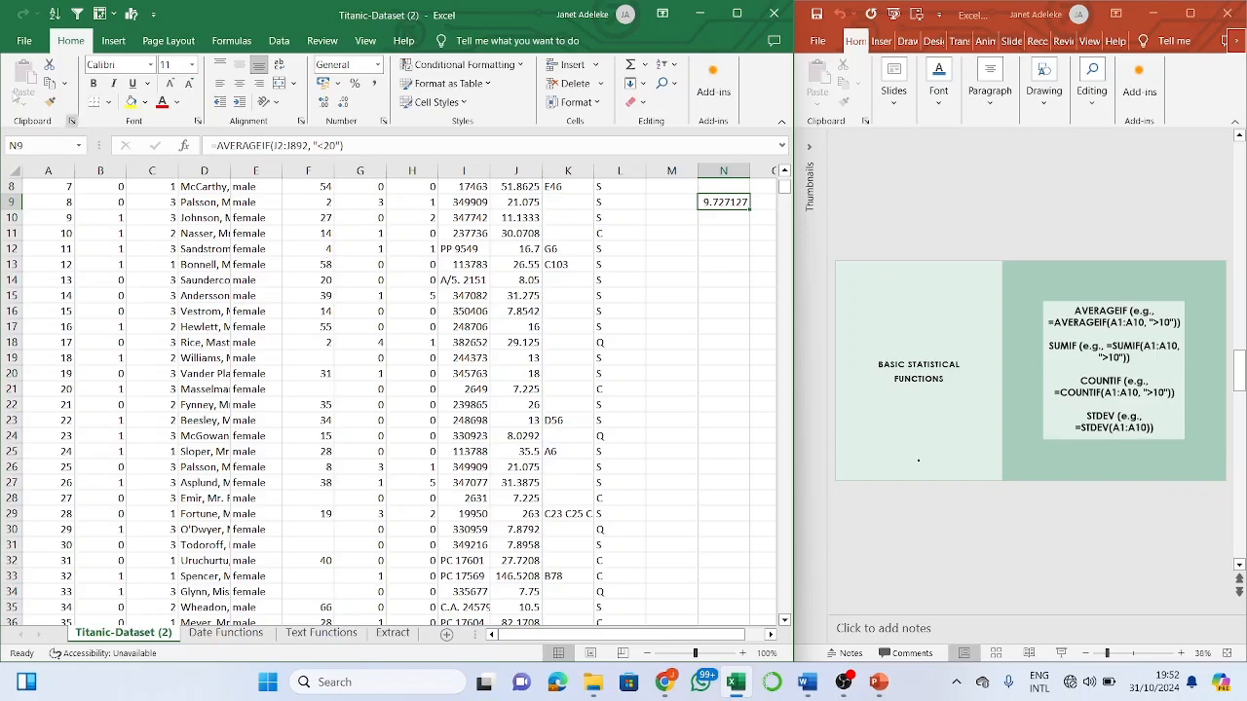
- Remove a stray character from the N9 AVERAGEIF criterion
left_click(328, 145)
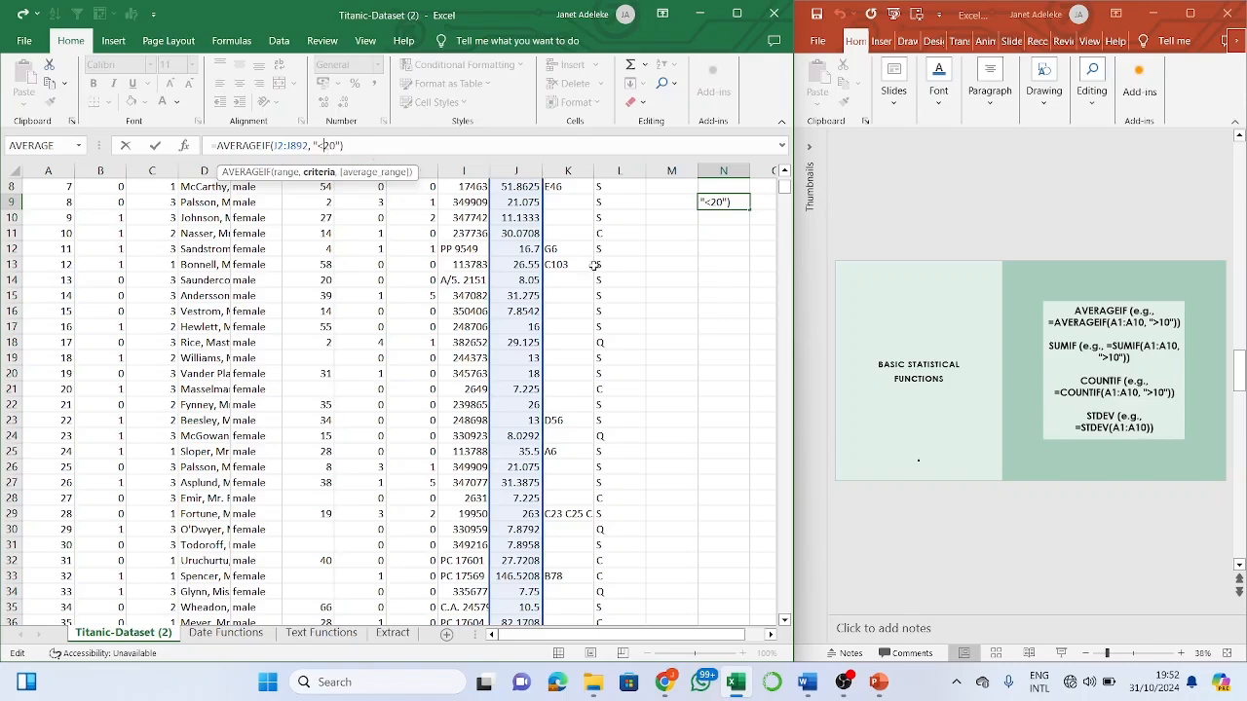
left_click(730, 219)
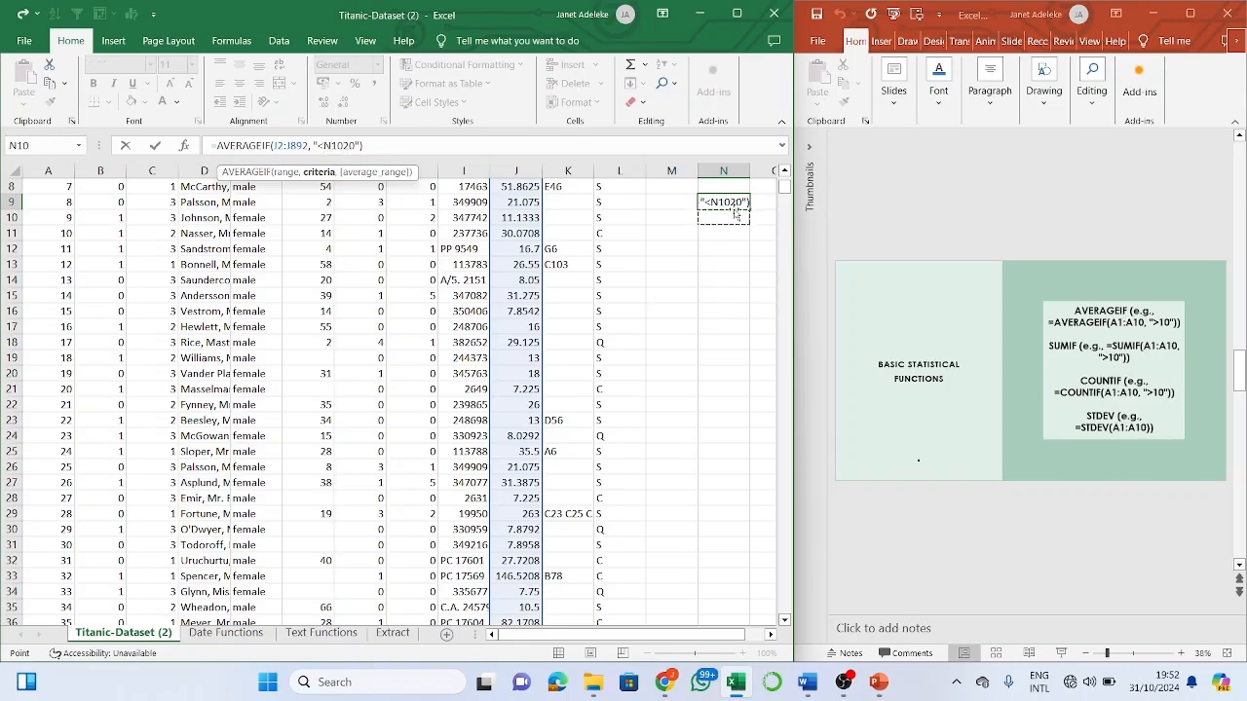
key("BackSpace")
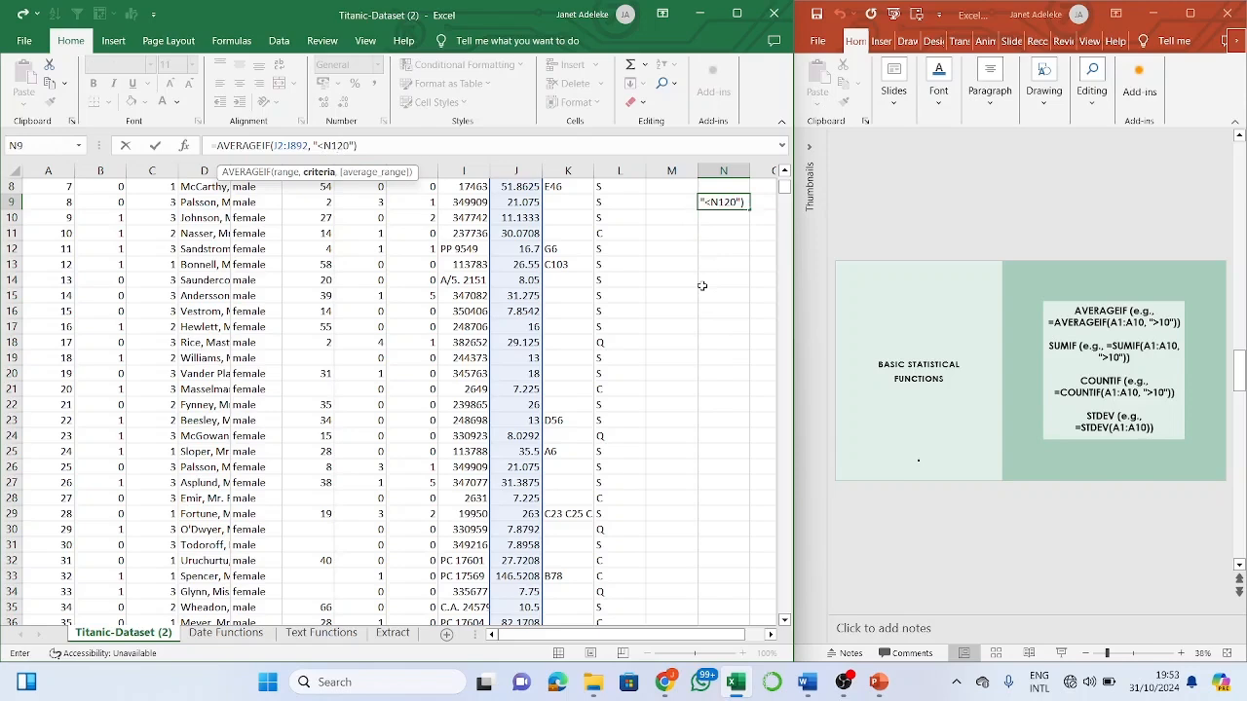
left_click(701, 286)
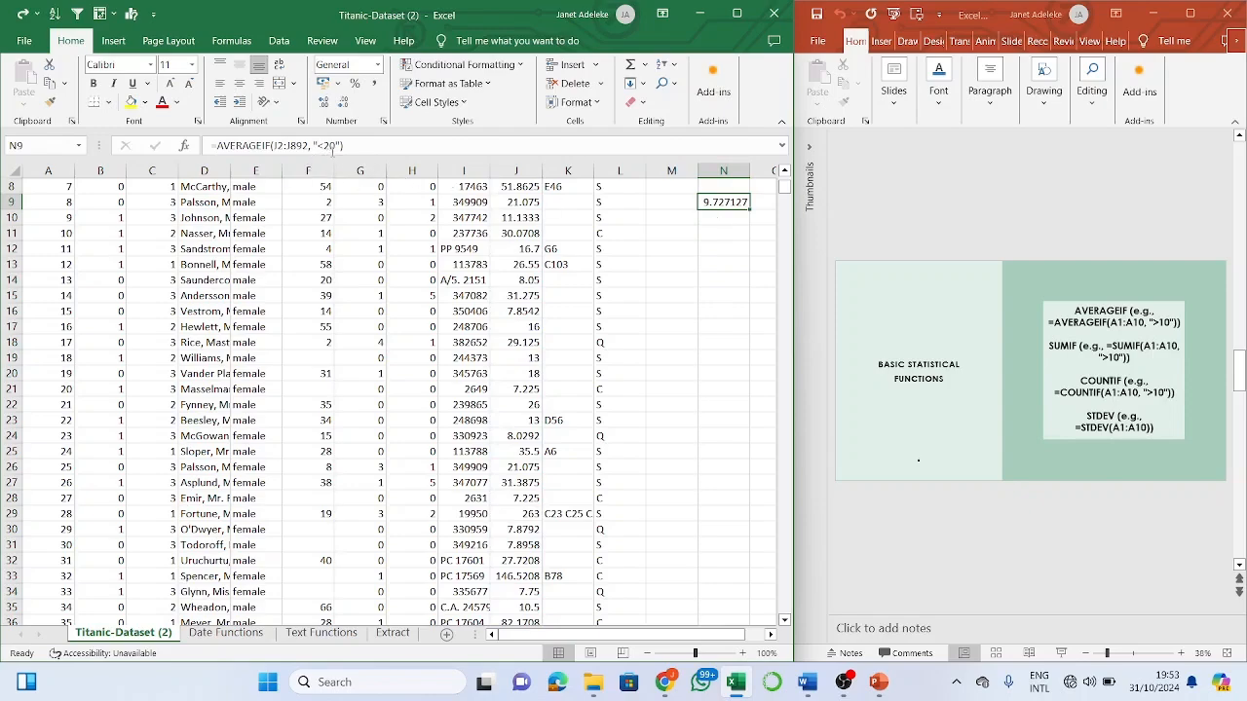
scroll(414, 342, "up", 3)
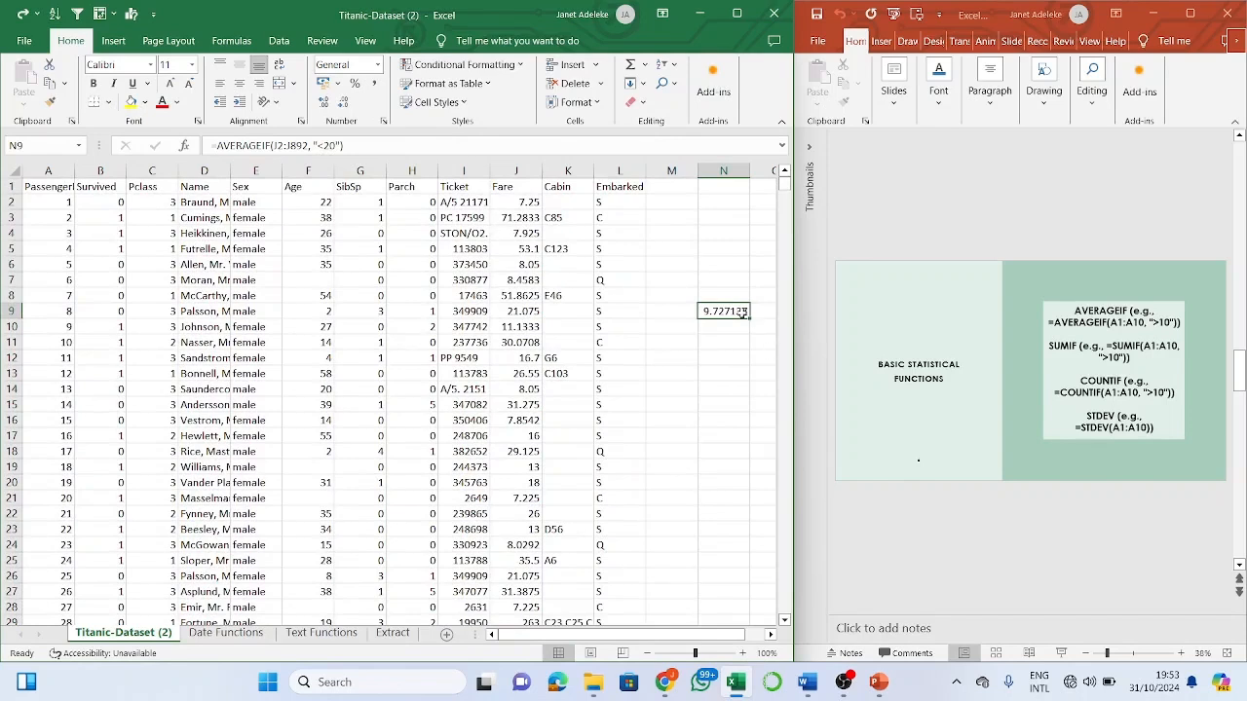
- Change AVERAGEIF to COUNTIF in N9 so it counts 515 Fares under 20
left_click(268, 145)
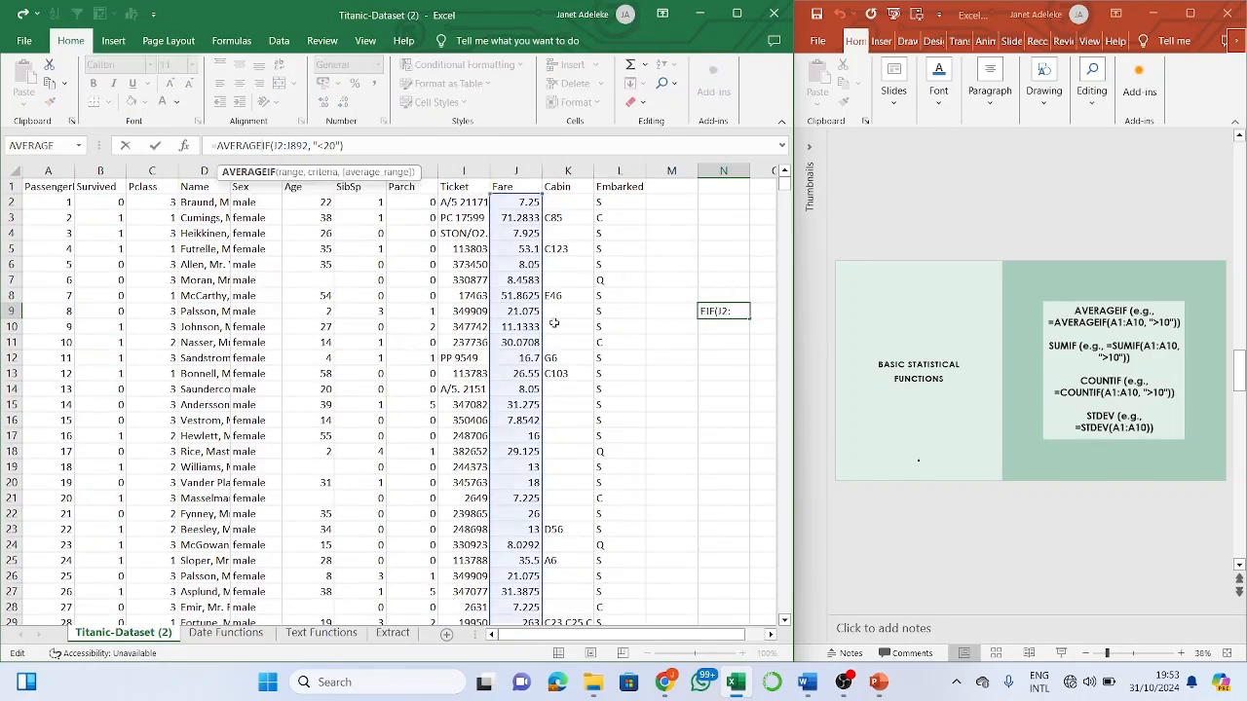
key("BackSpace")
key("BackSpace")
key("BackSpace")
key("BackSpace")
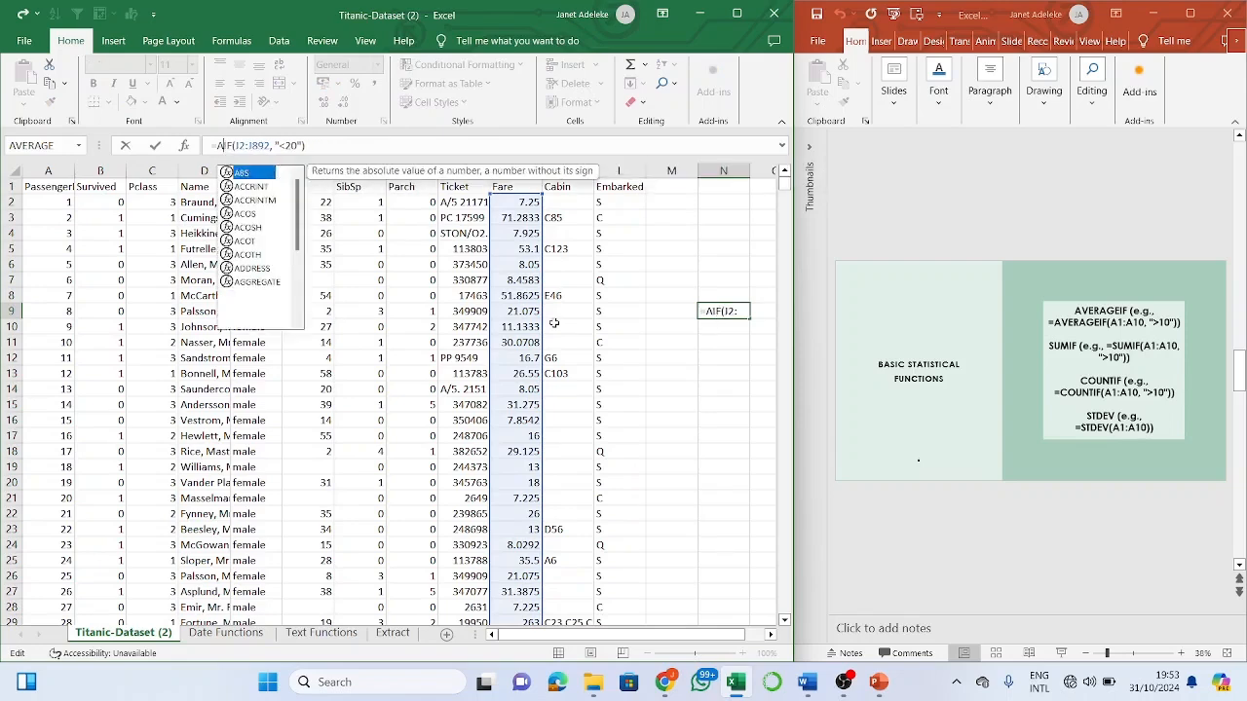
type("coun")
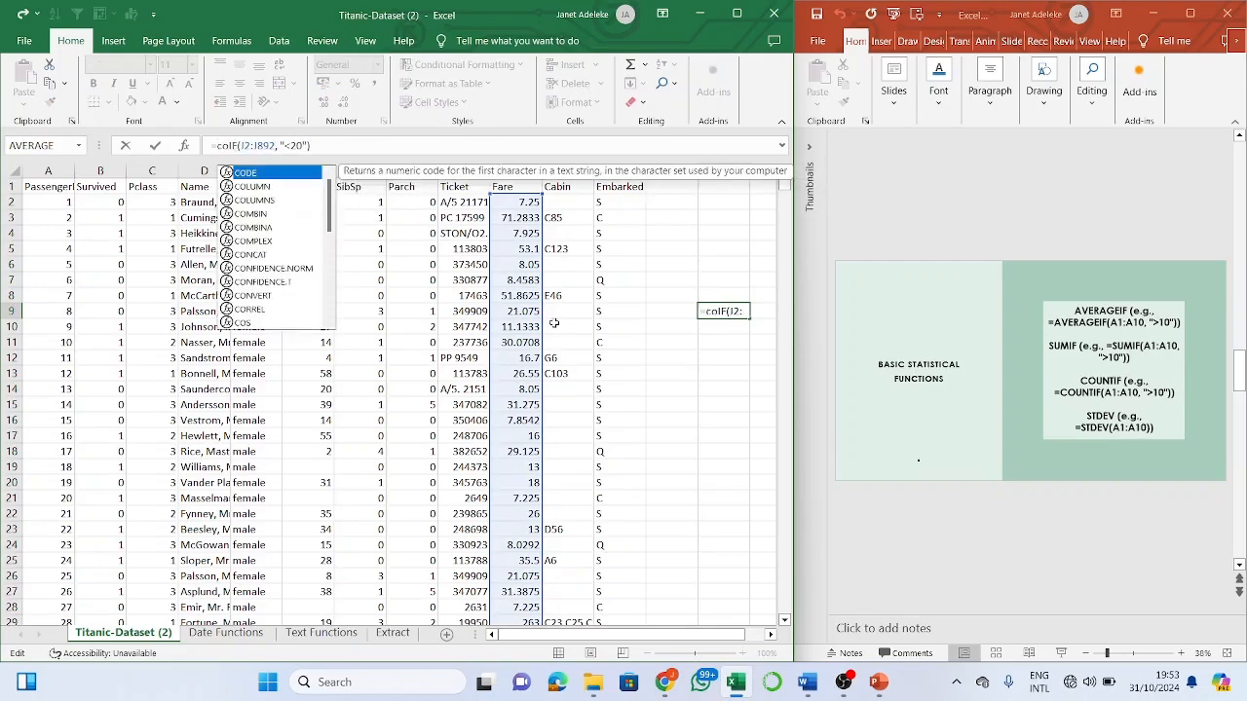
type("t")
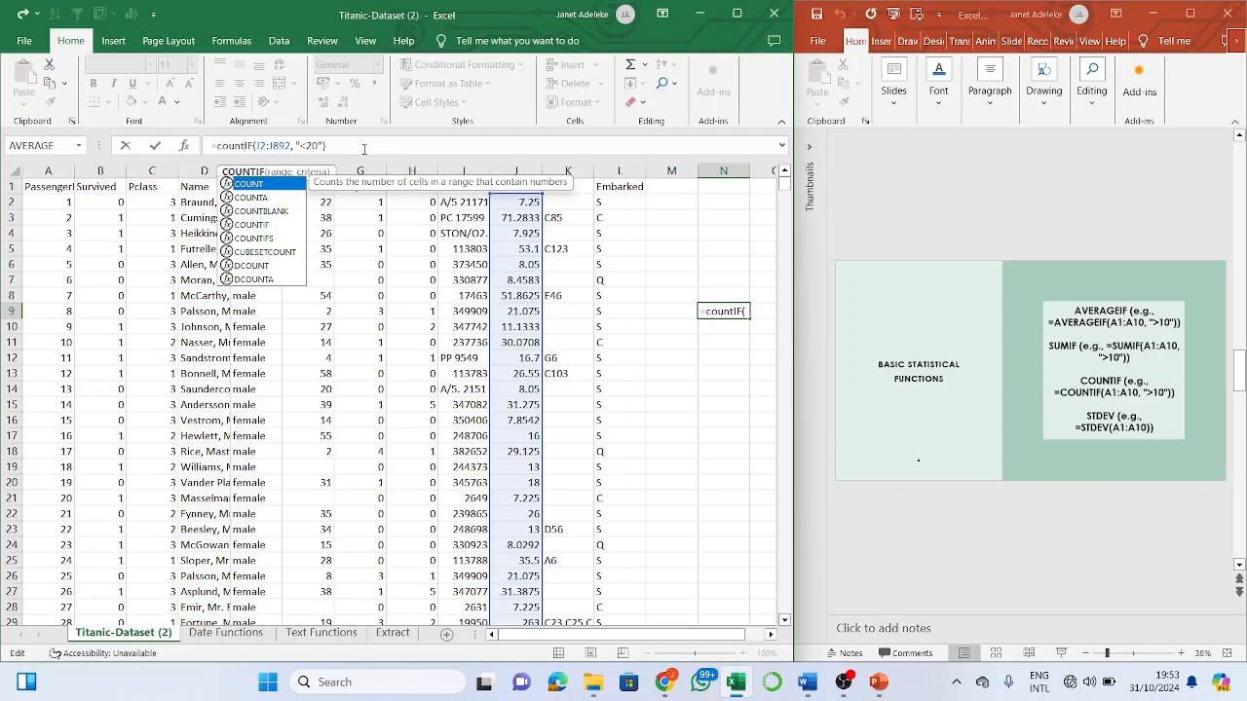
key("Return")
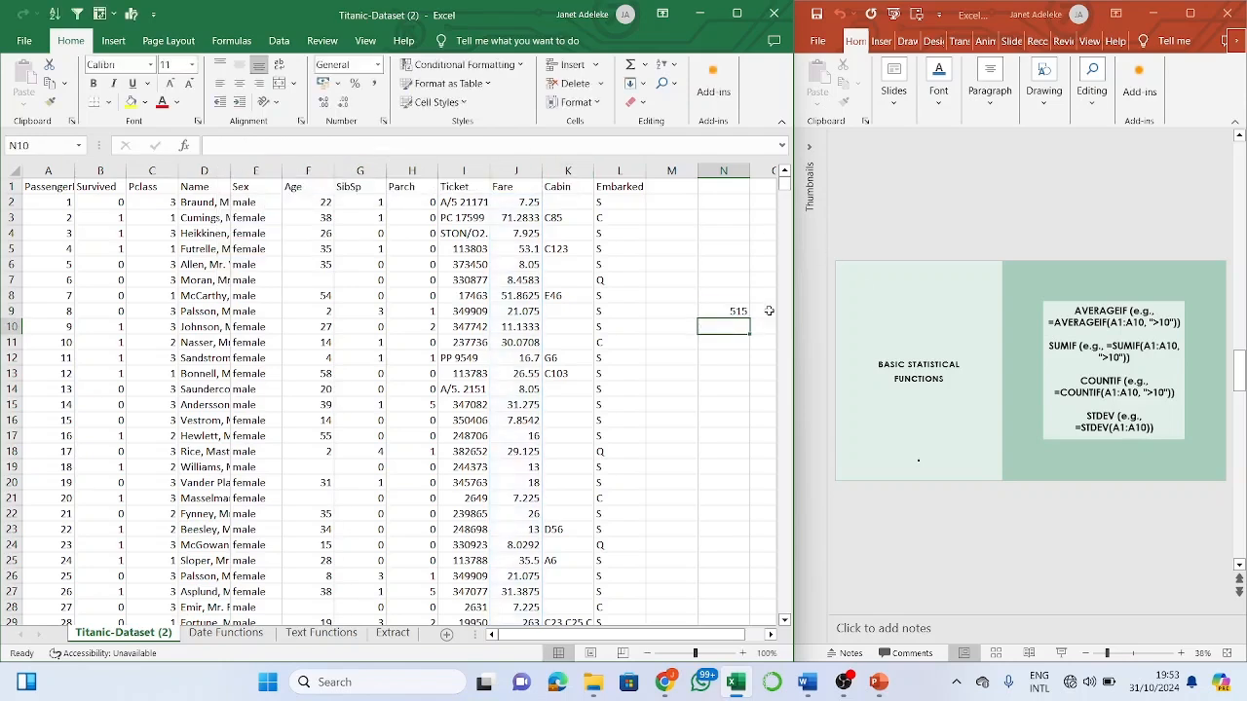
left_click(728, 310)
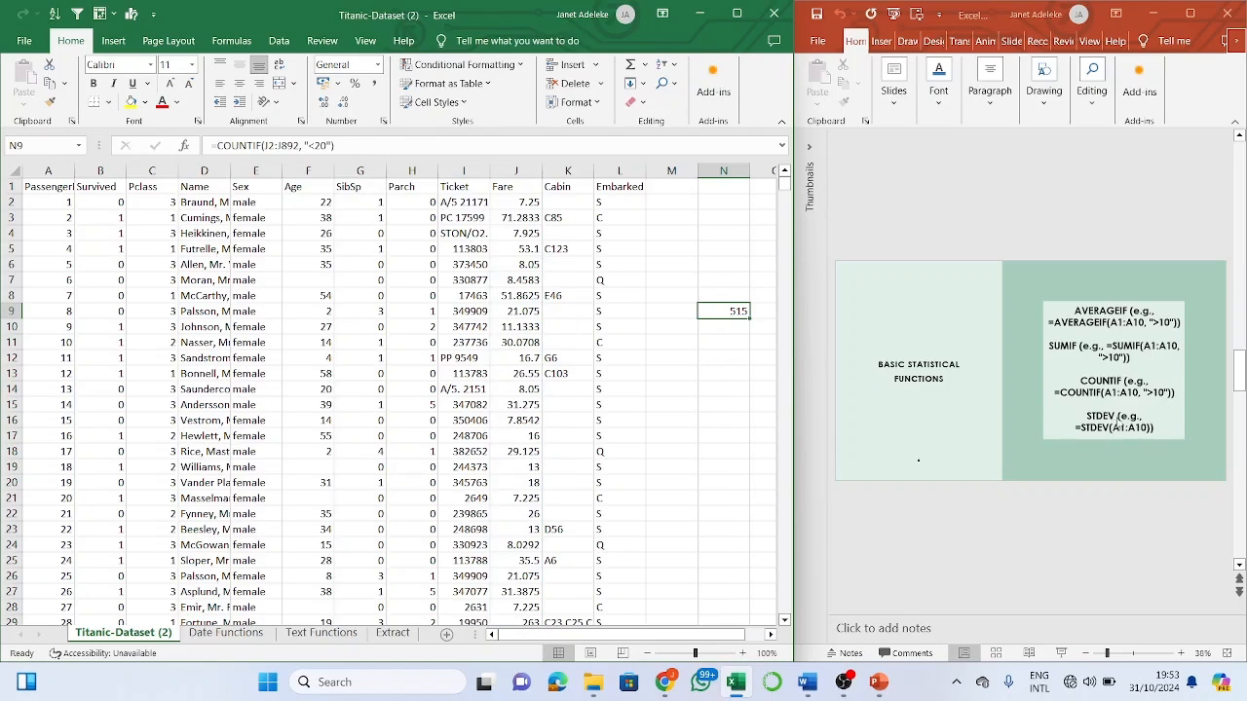
left_click(1095, 516)
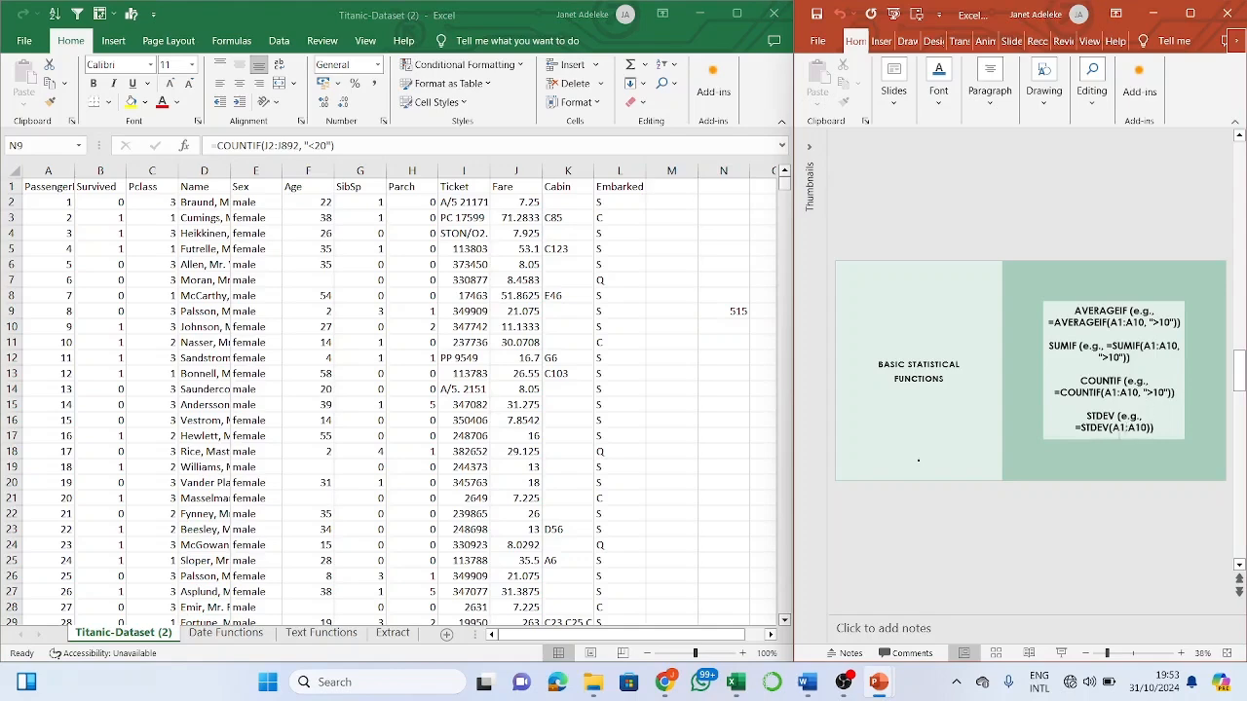
- Type =stdev in N4 and compare the STDEV, STDEVPA, STDEV.S and STDEV.P descriptions
left_click(735, 226)
left_click(735, 230)
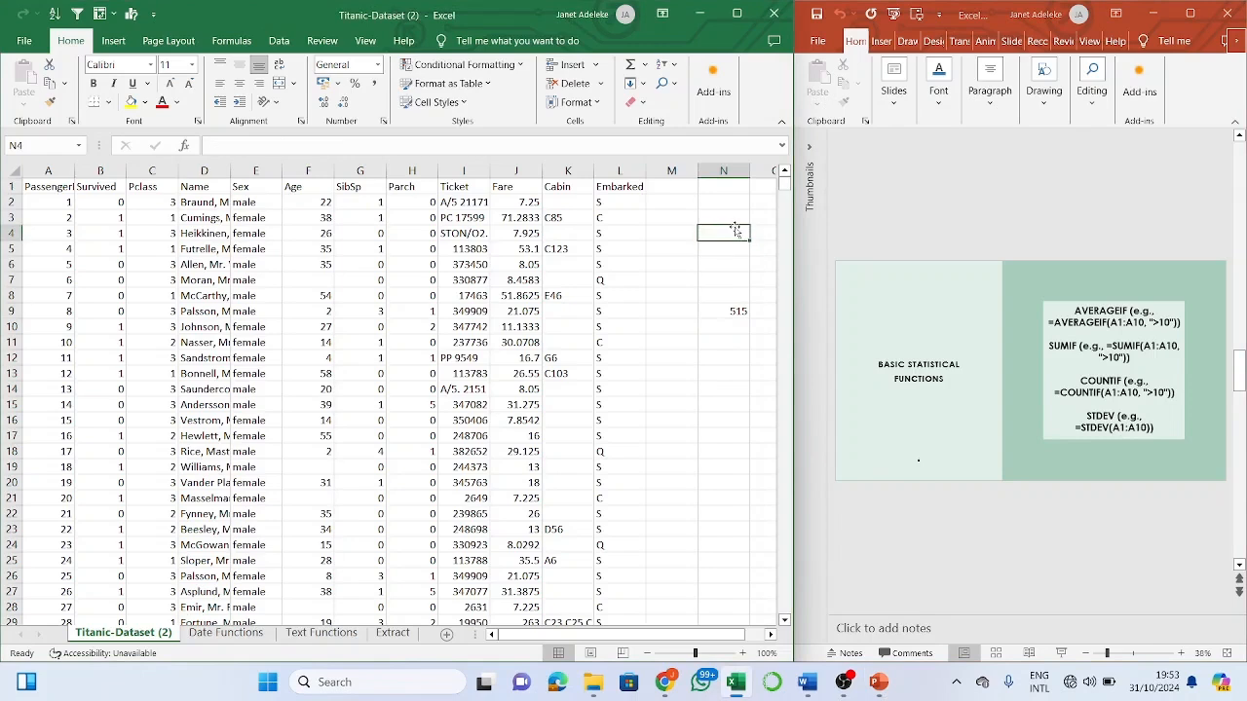
type("=stde")
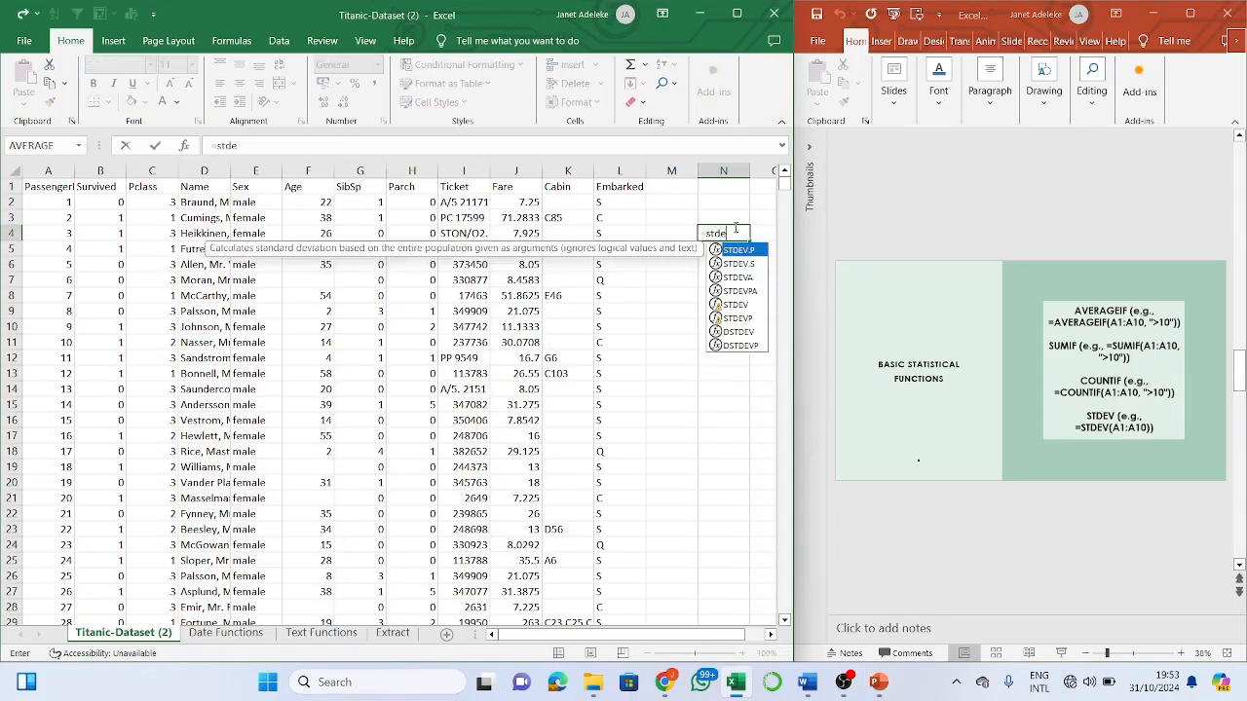
type("v")
left_click(757, 306)
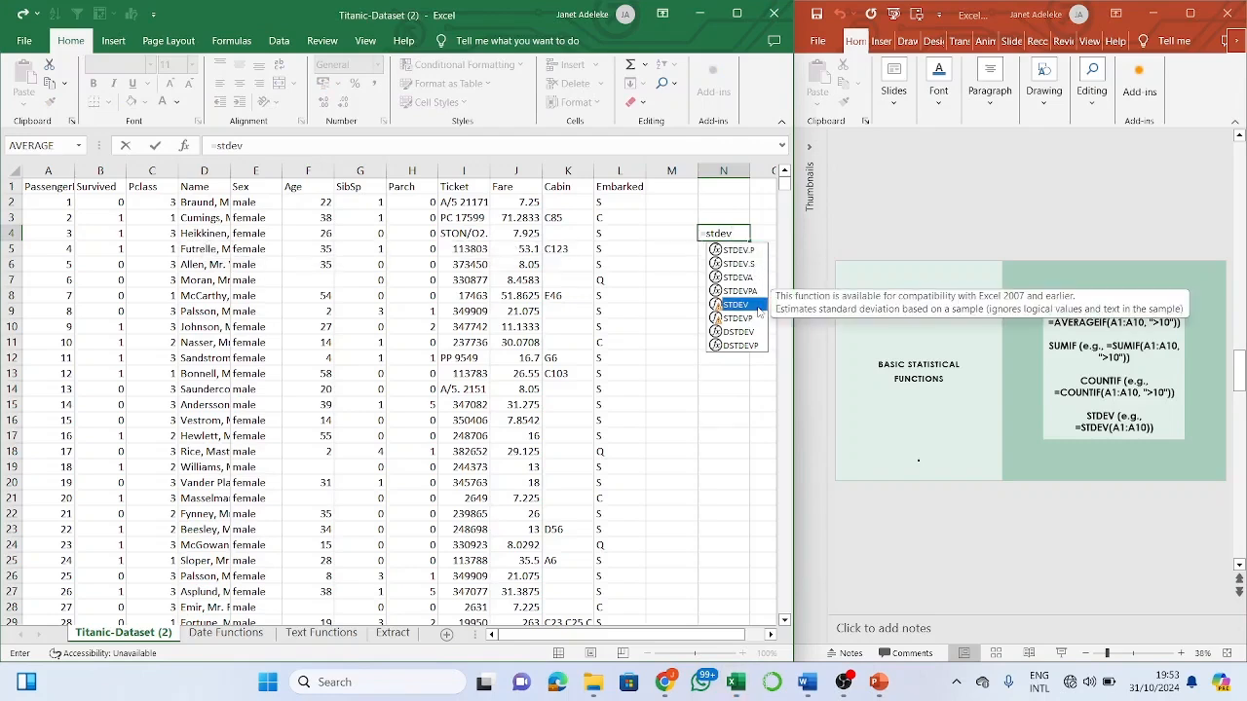
left_click(760, 291)
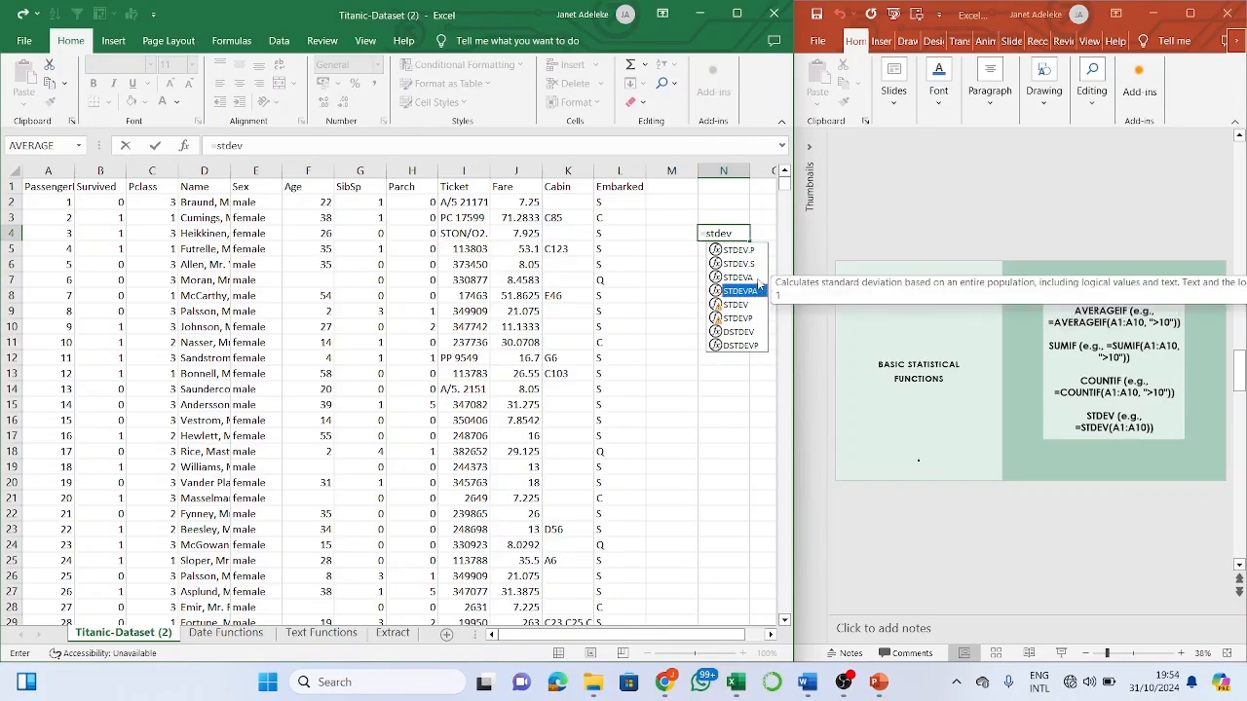
left_click(758, 280)
left_click(758, 269)
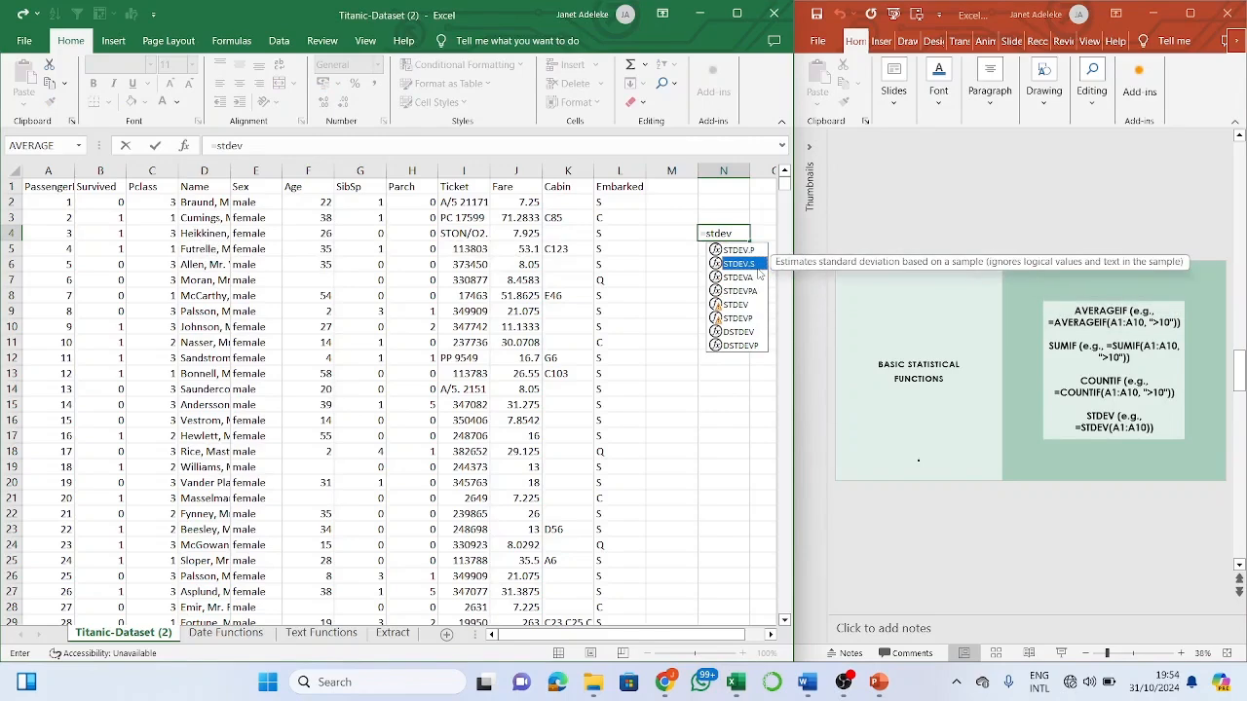
left_click(758, 252)
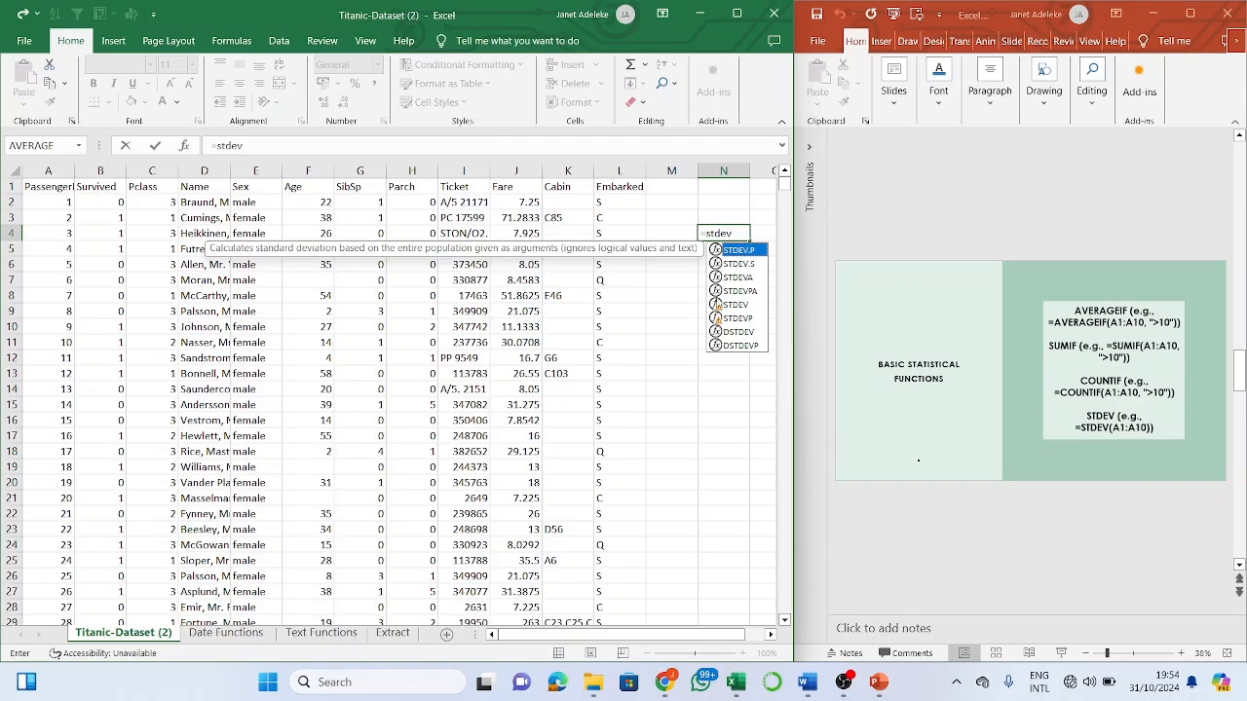
left_click(757, 266)
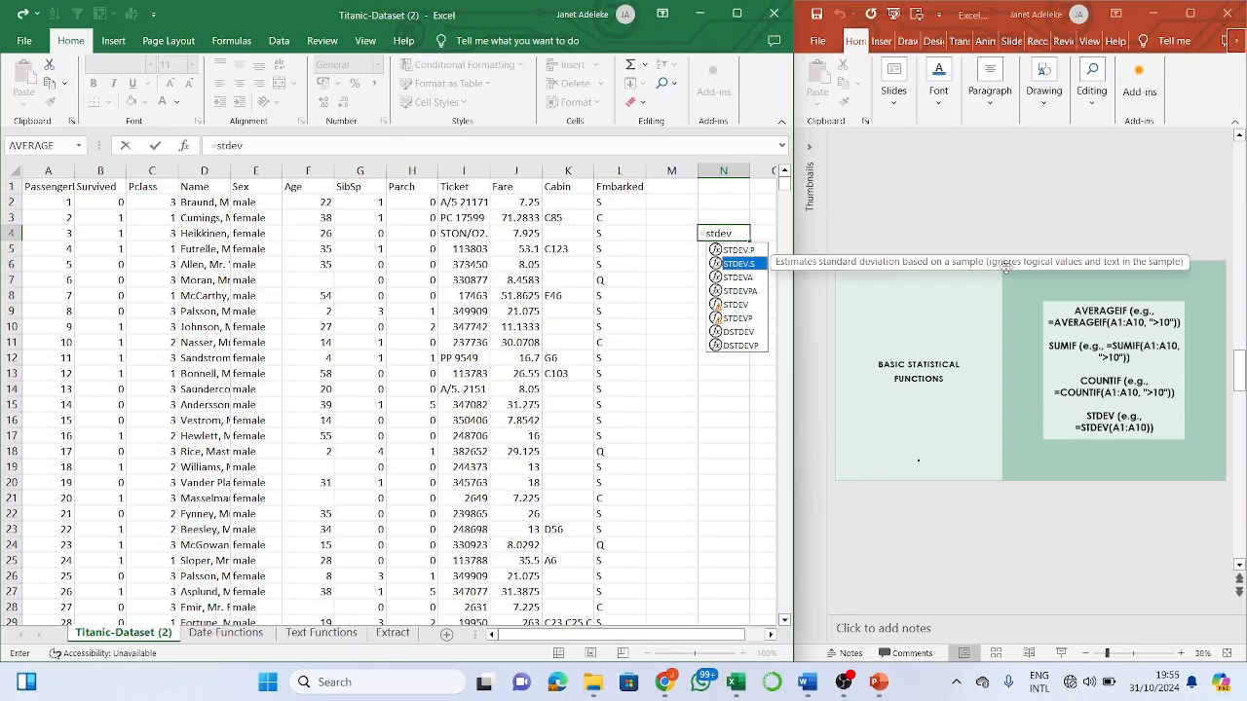
- Cancel the unfinished standard-deviation entry so N4 stays empty
key("BackSpace")
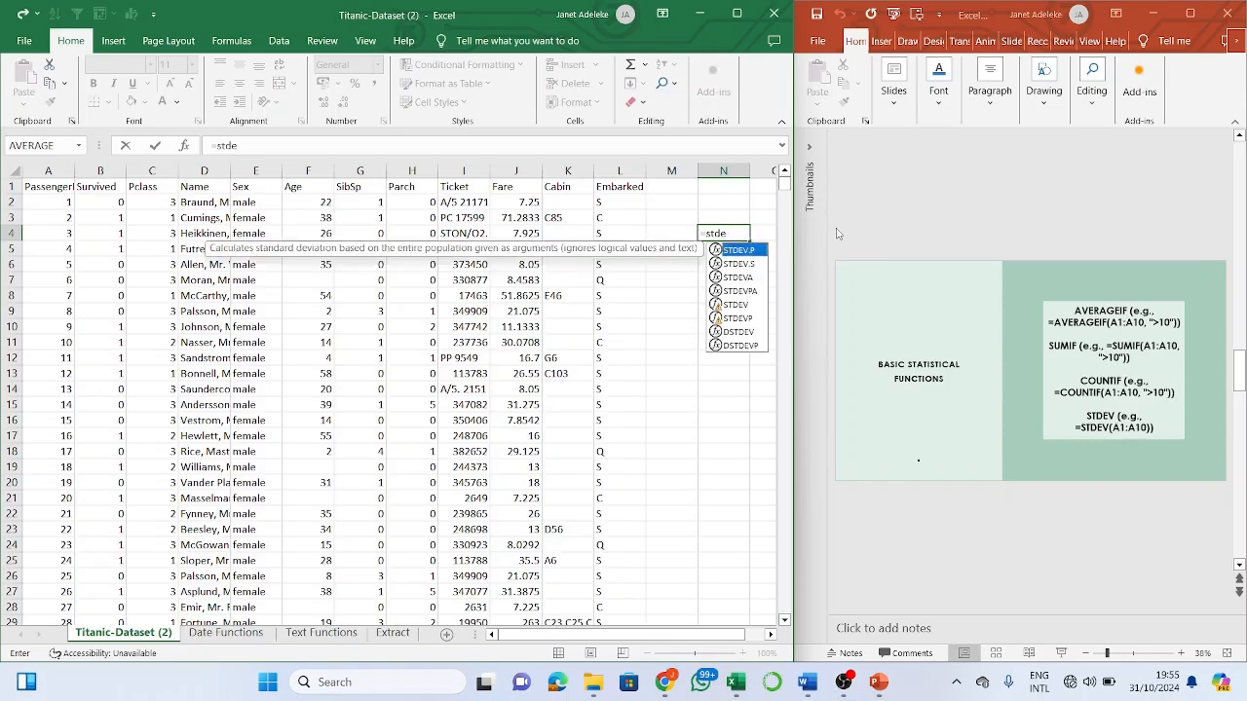
key("Escape")
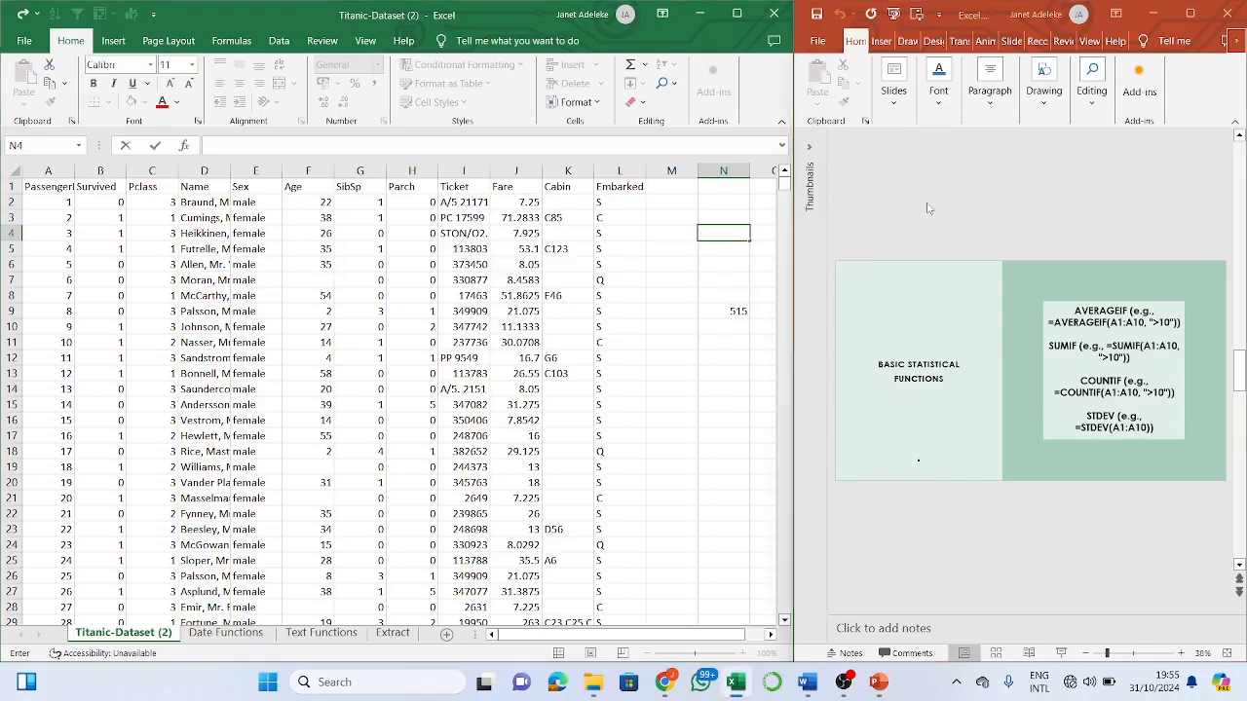
scroll(929, 209, "down", 1)
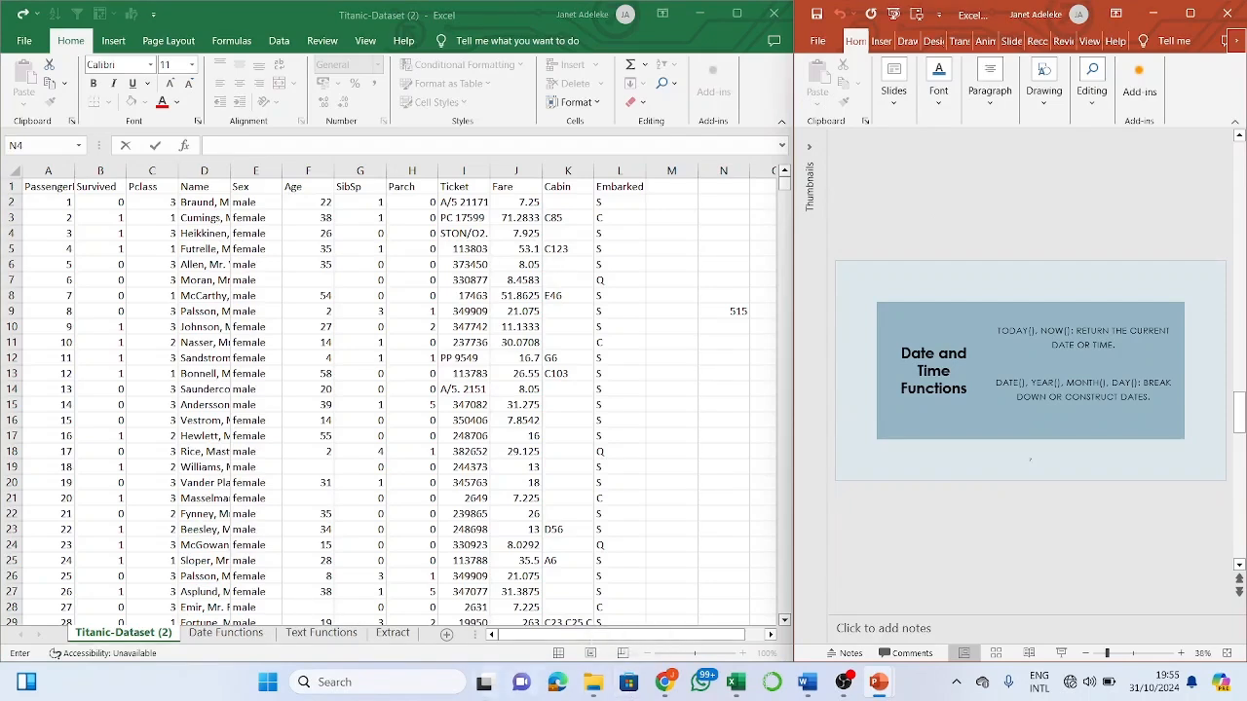
- On the Date Functions sheet, autofit column A so the dates display fully
left_click(262, 633)
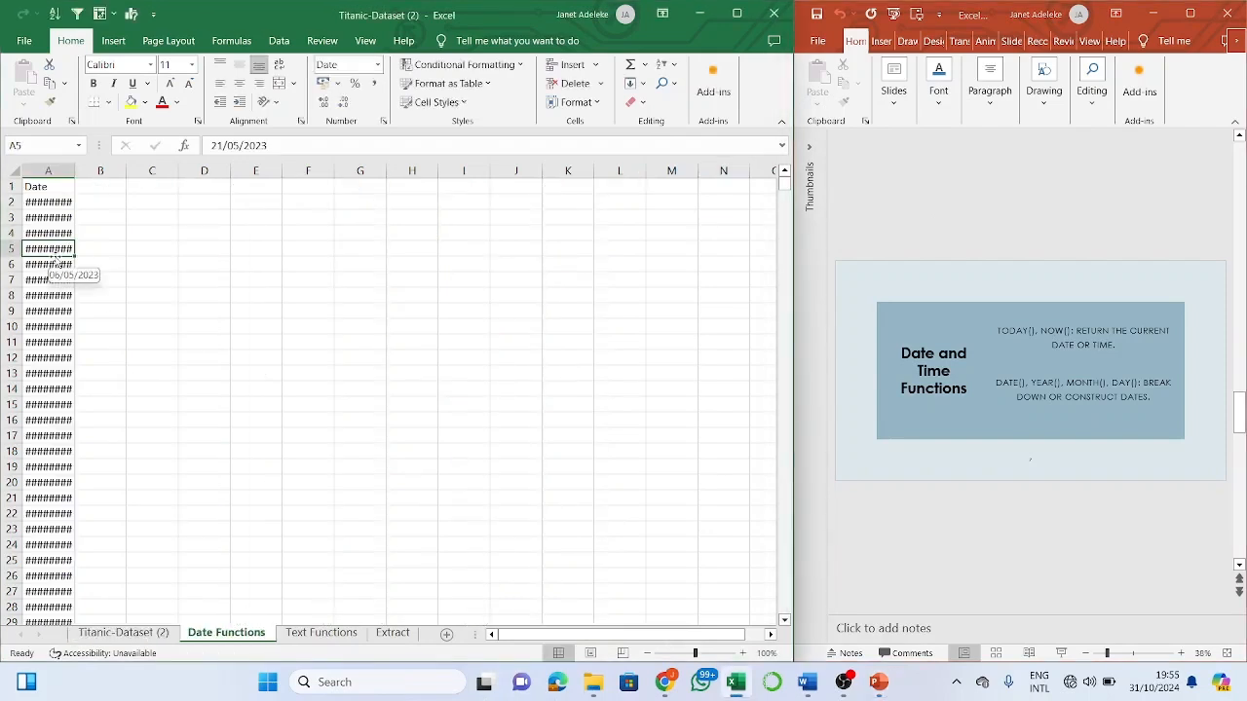
double_click(73, 171)
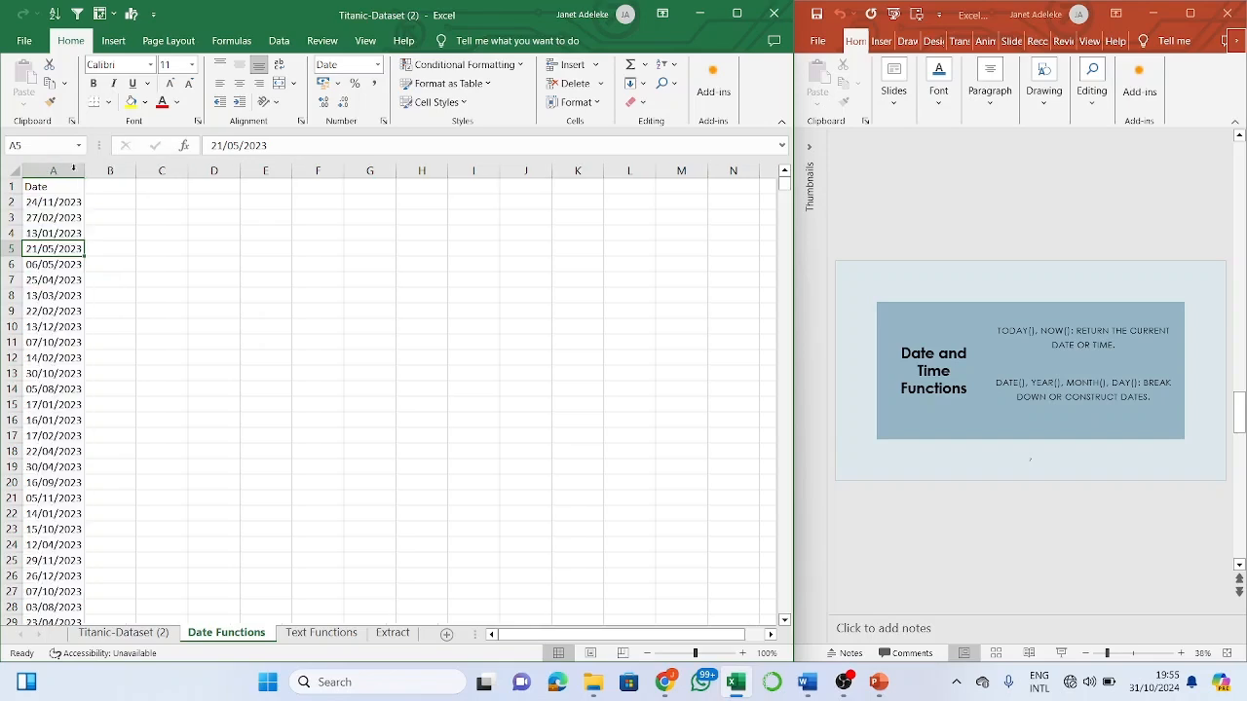
left_click(91, 245)
left_click(111, 203)
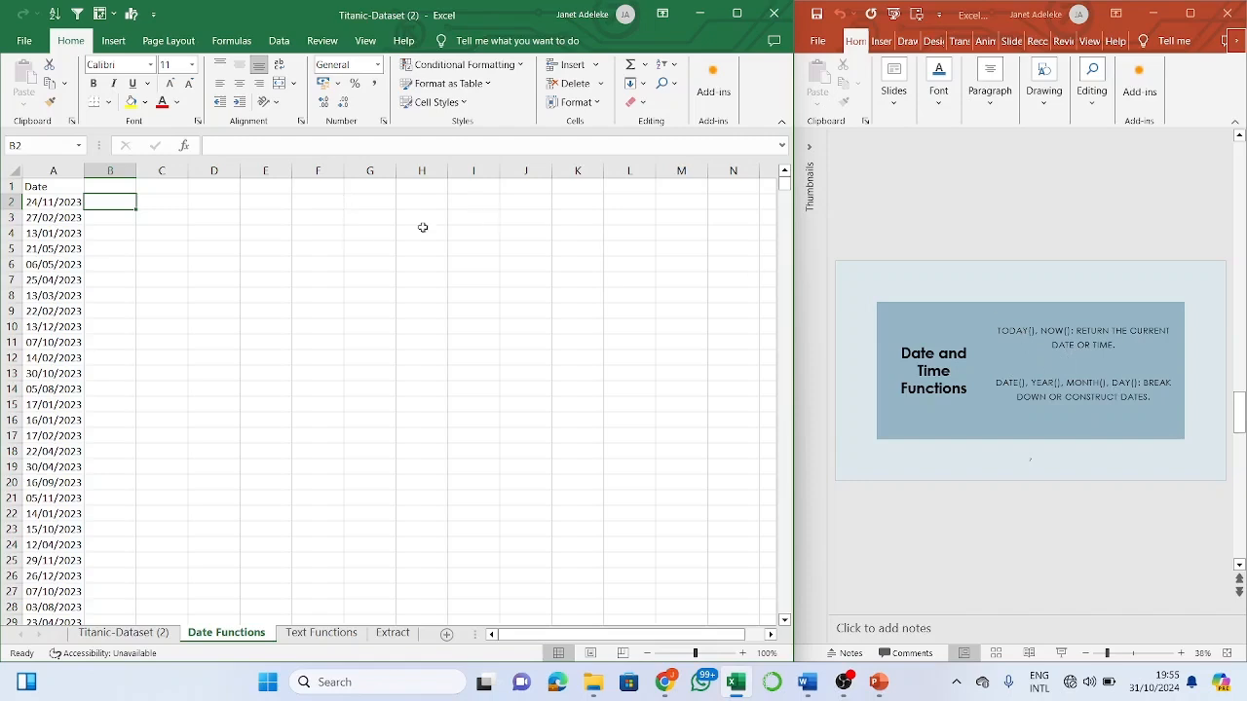
- Enter =TODAY() in F4, returning 31/10/2024, and confirm it against the system calendar
left_click(318, 230)
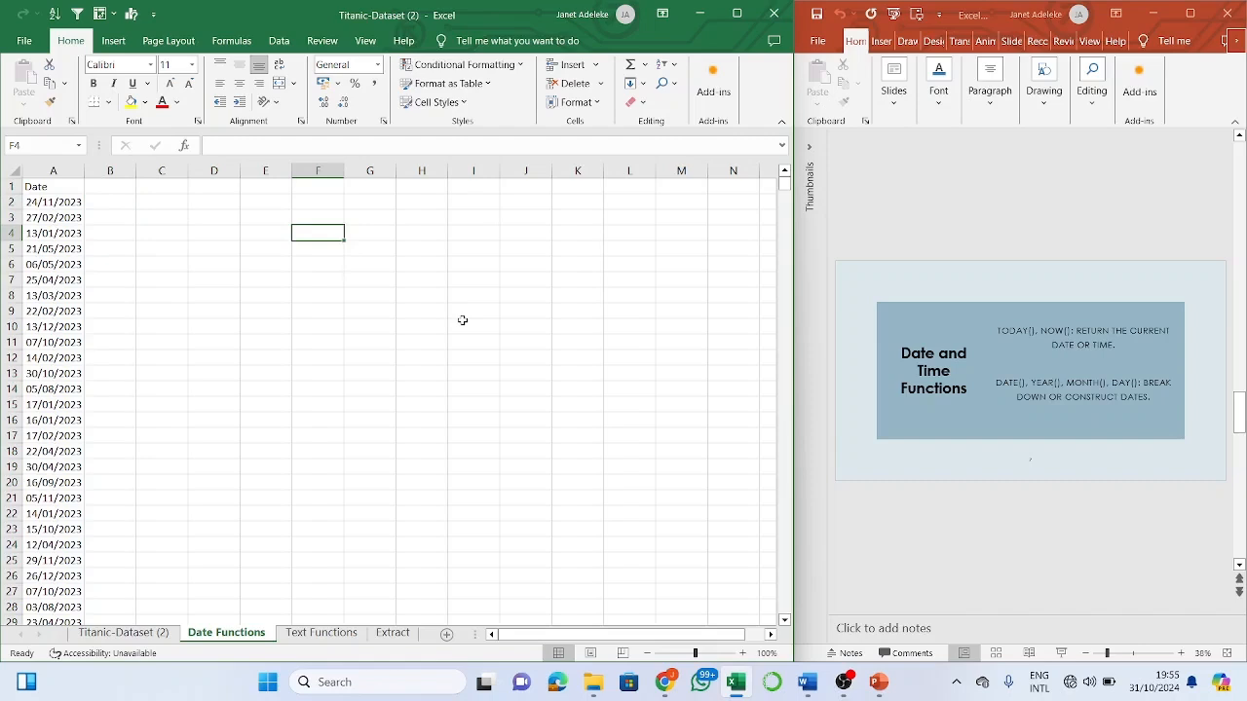
type("=t")
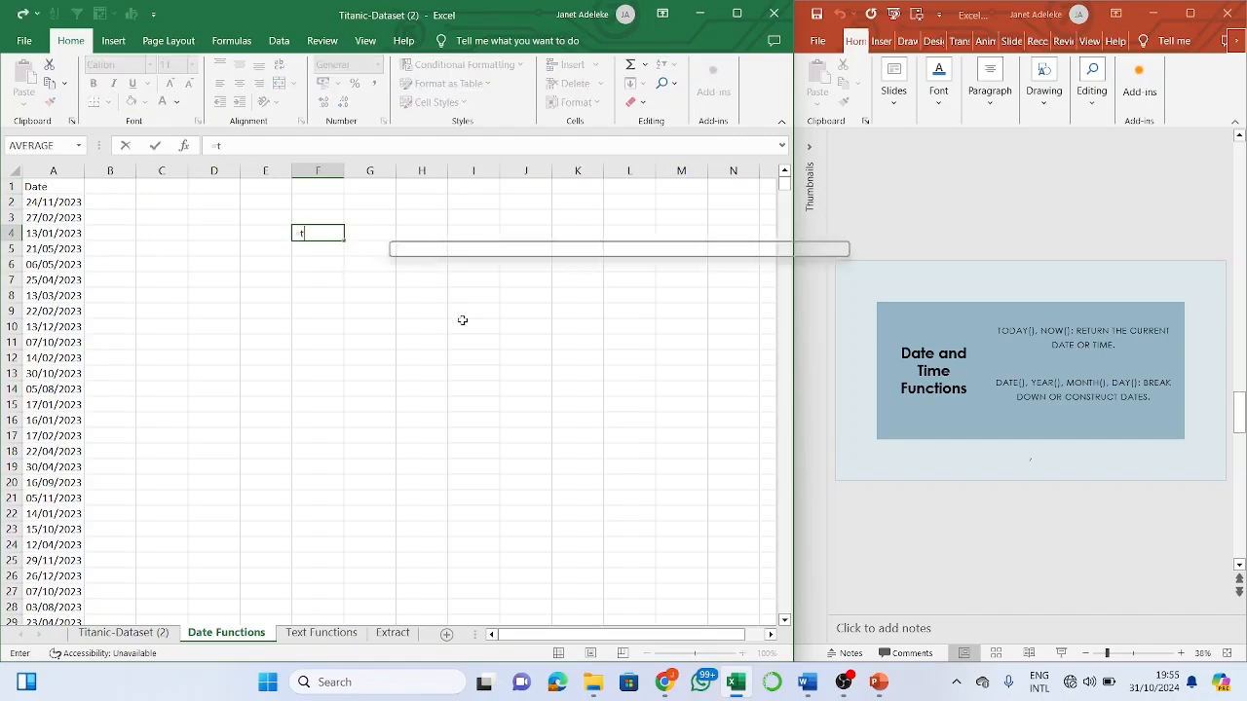
type("oday")
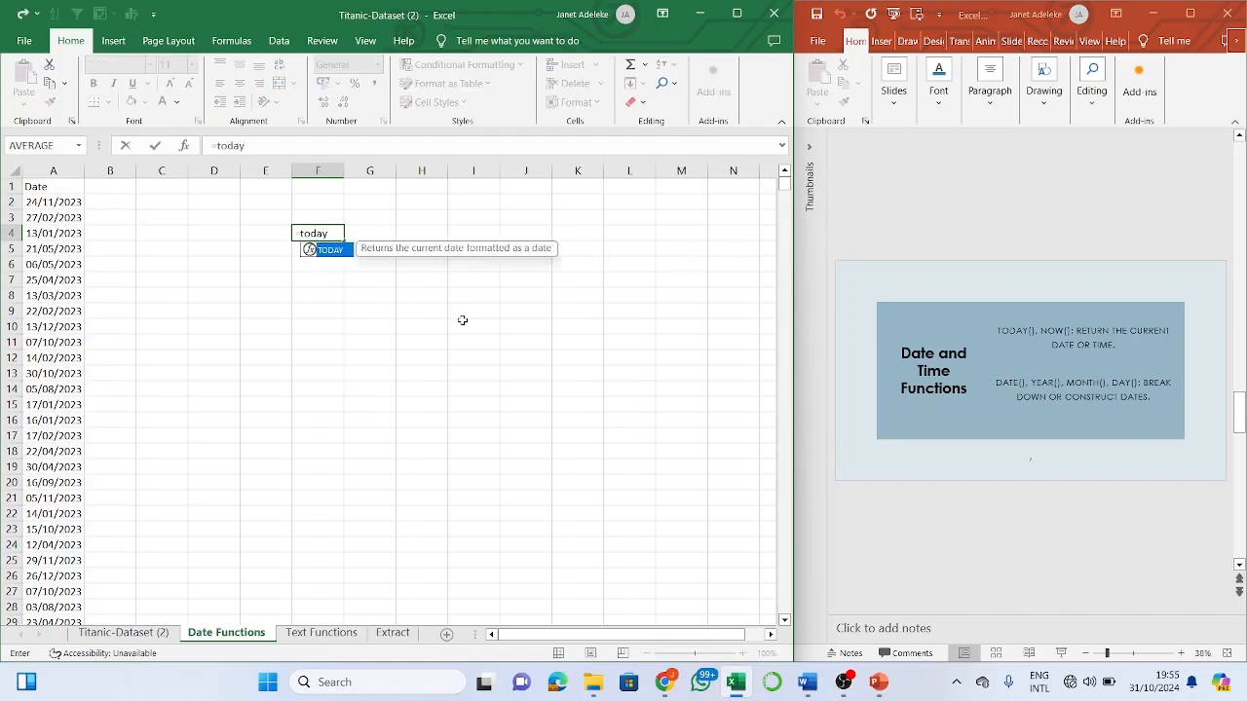
type("(")
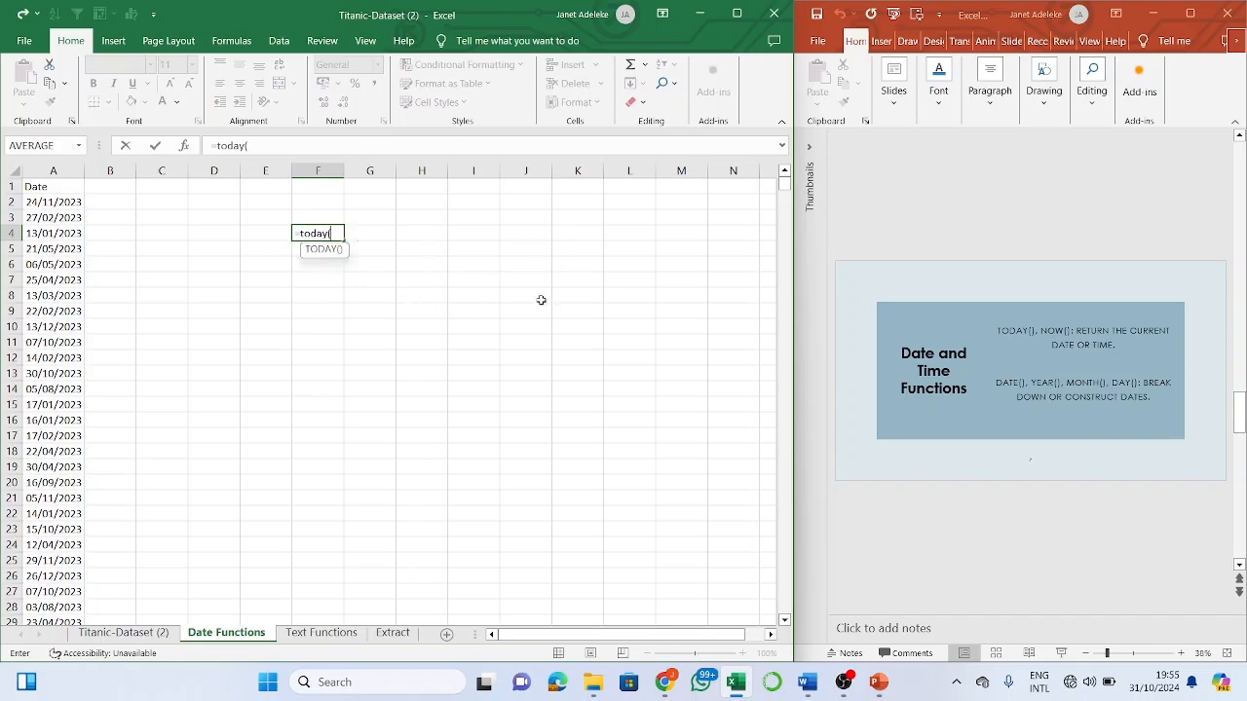
key("BackSpace")
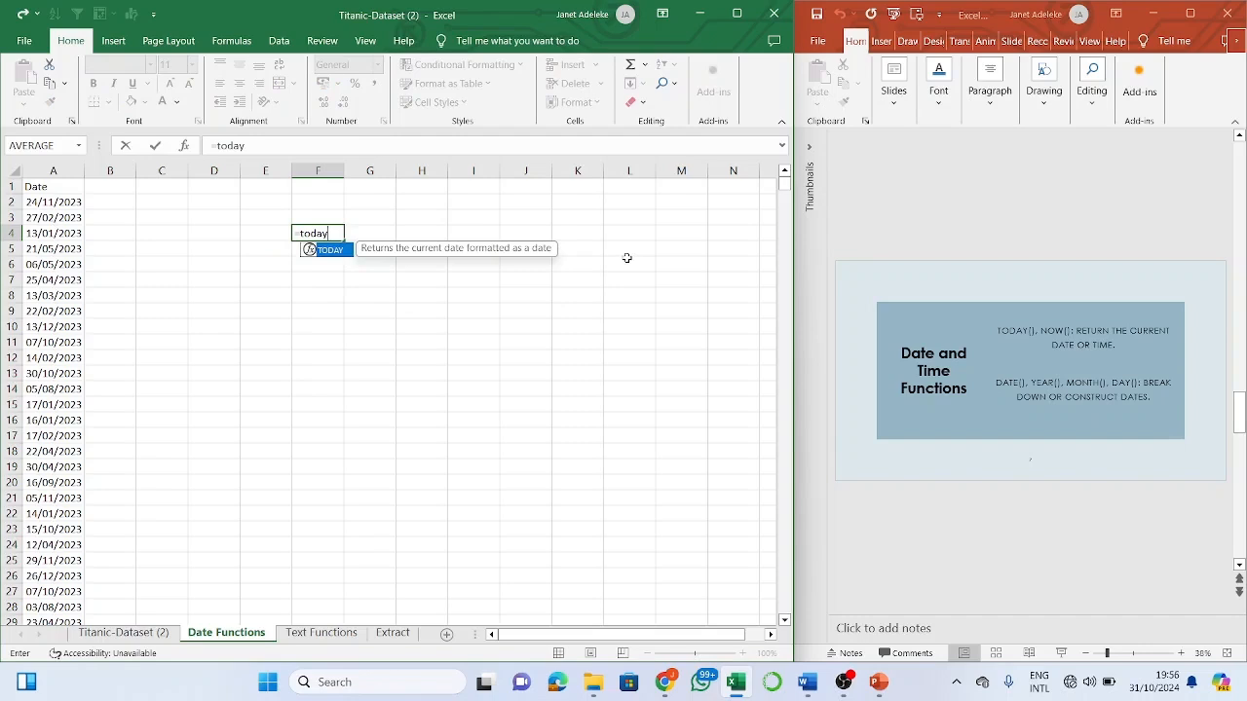
double_click(337, 251)
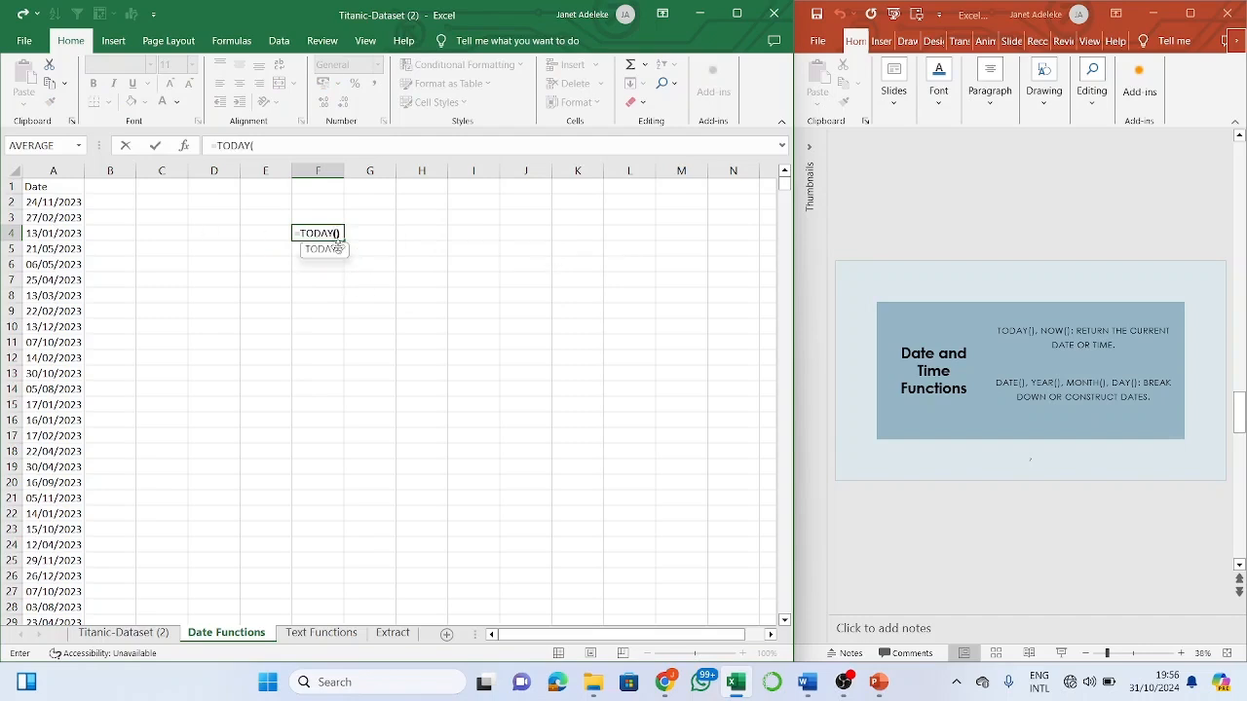
type(")")
key("Return")
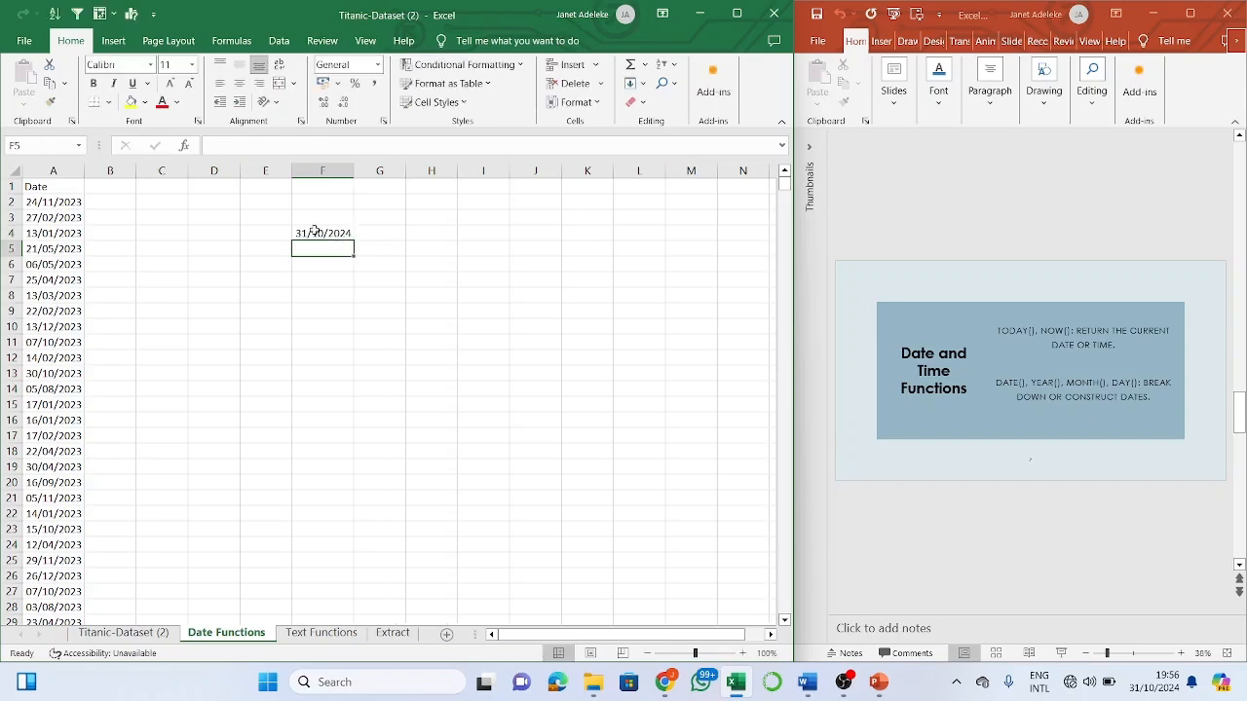
left_click(1182, 682)
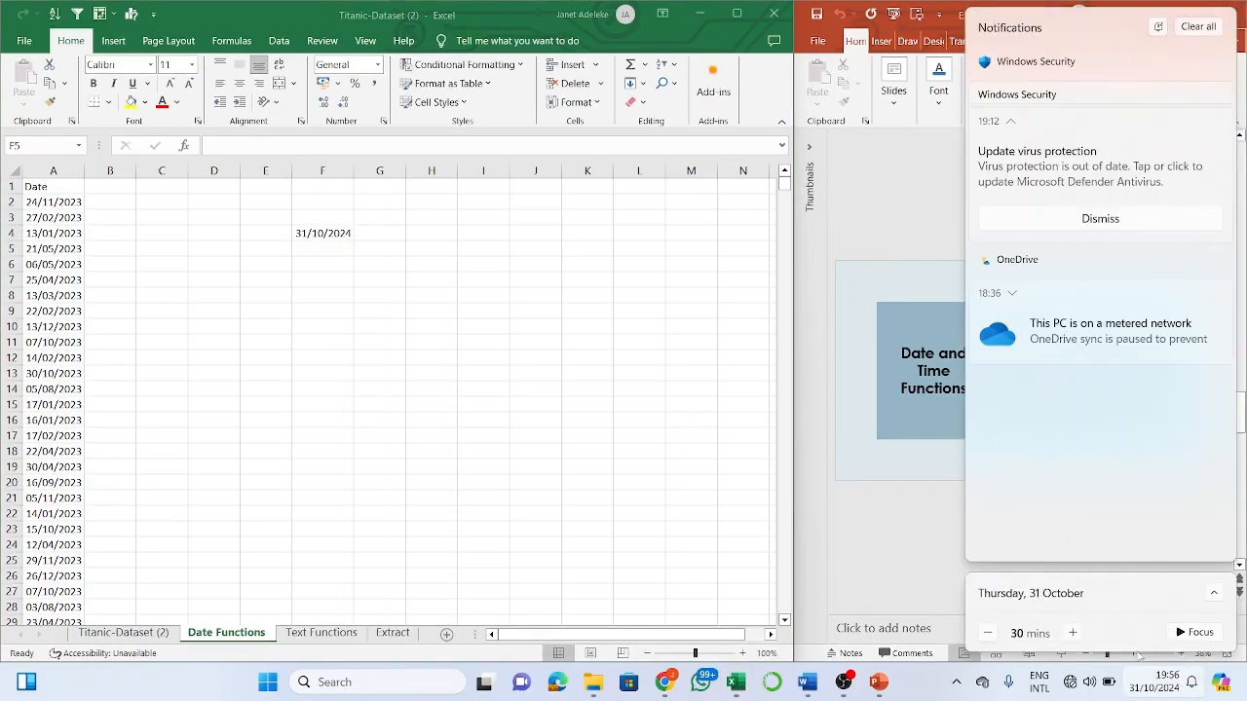
- Enter =NOW() in F5 to show the current date and time, 31/10/2024 19:56
left_click(317, 247)
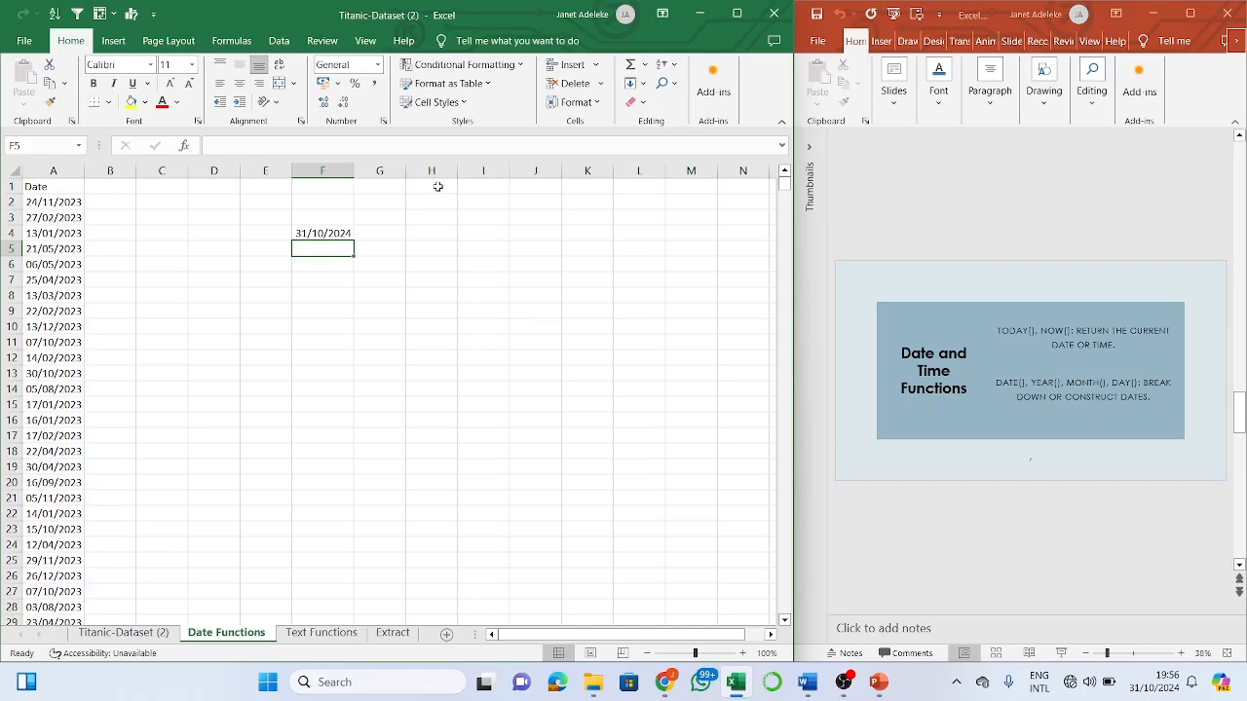
type("=time")
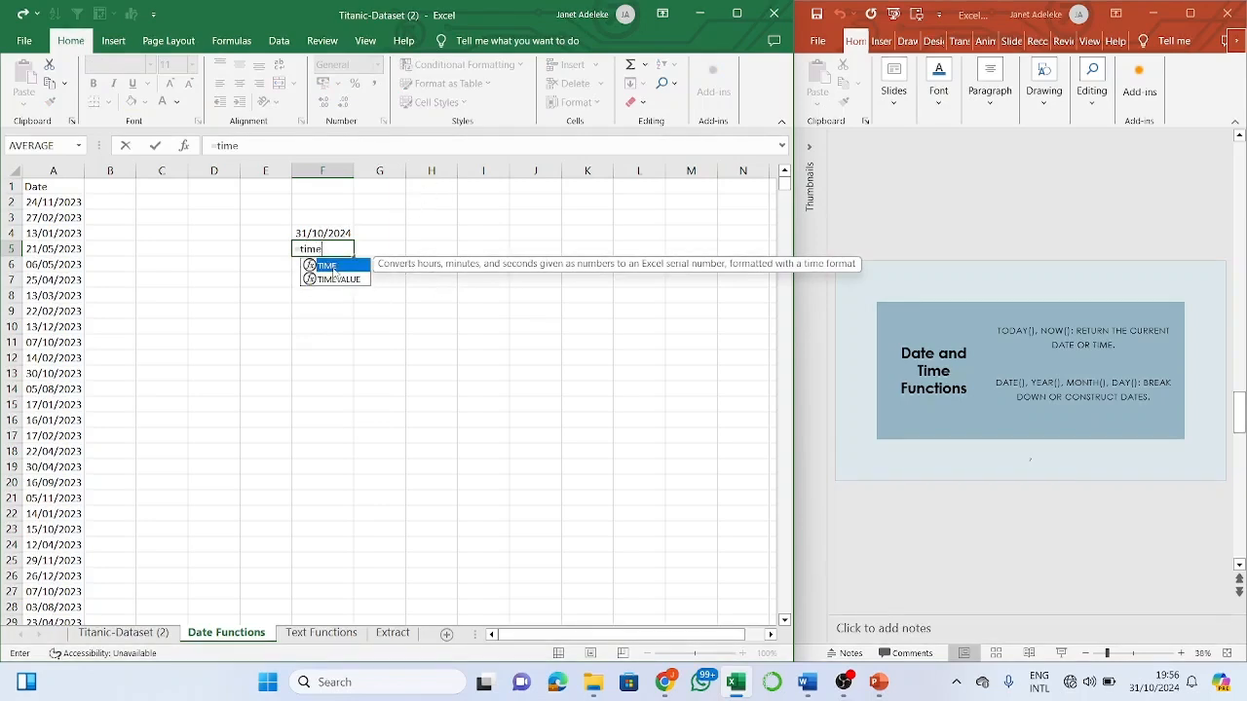
key("BackSpace")
key("BackSpace")
key("BackSpace")
key("BackSpace")
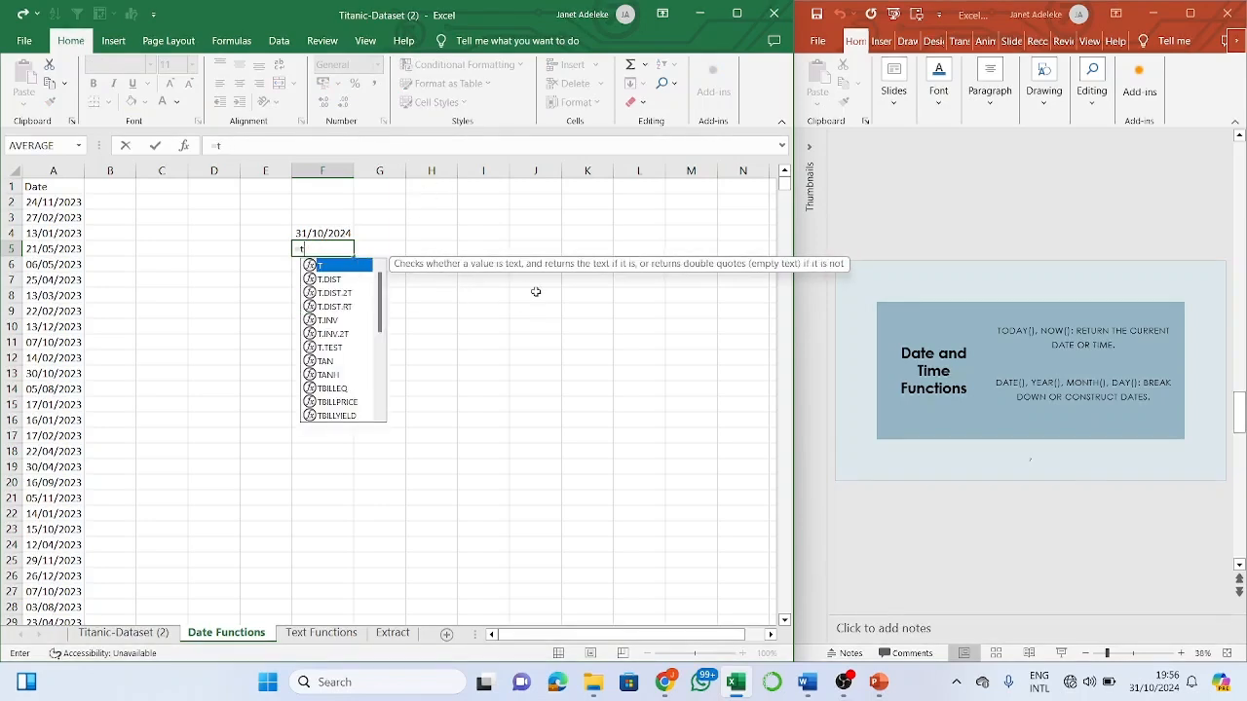
type("w")
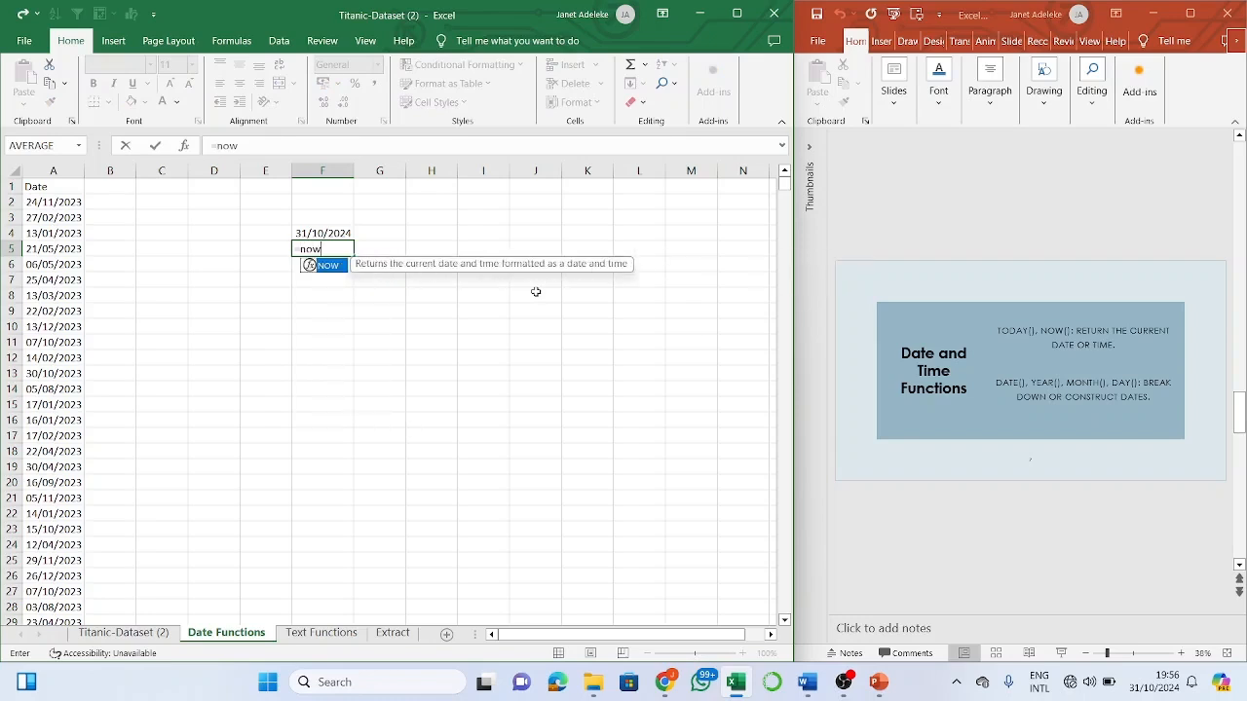
key("Tab")
type(")")
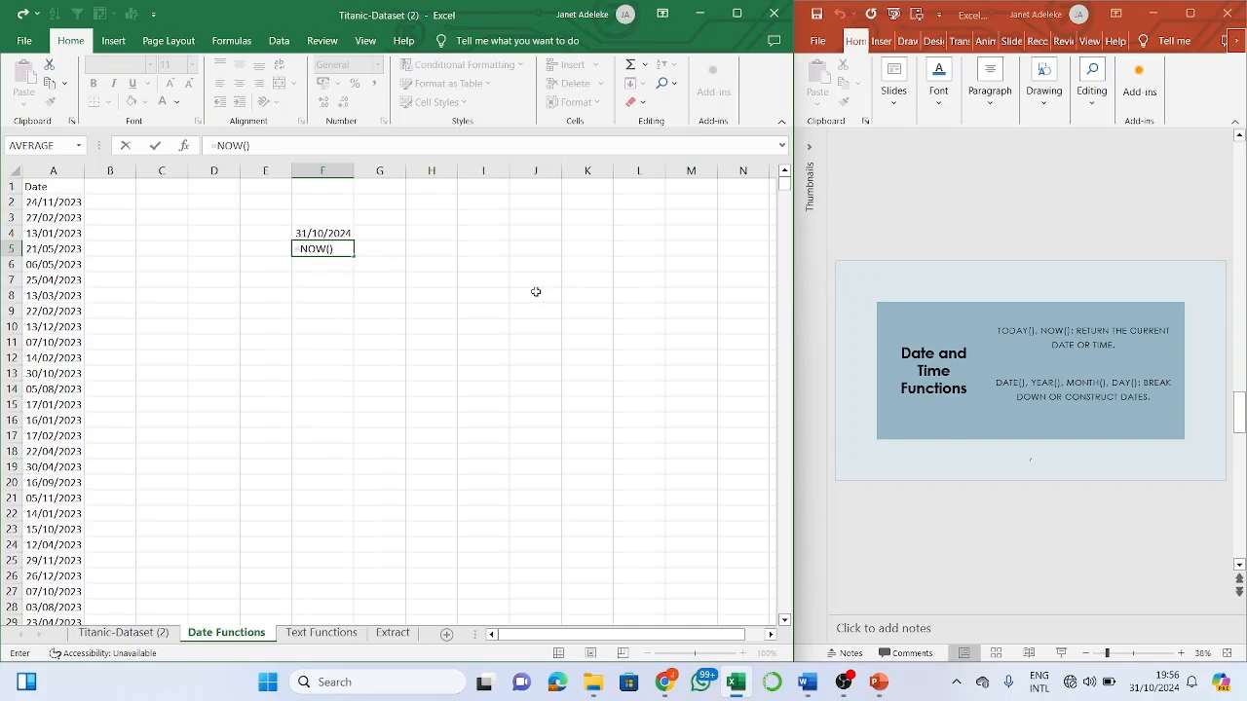
key("Return")
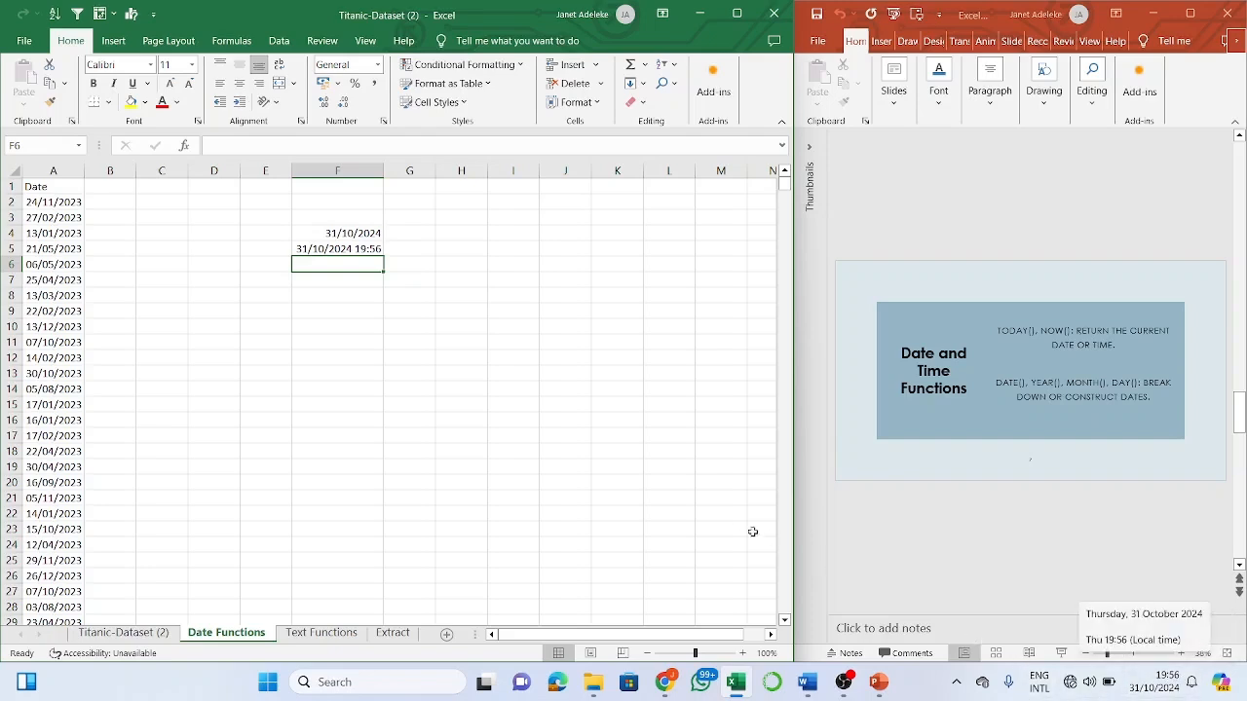
- Start a TIME entry in F6, then erase it and leave F6 empty
left_click(478, 305)
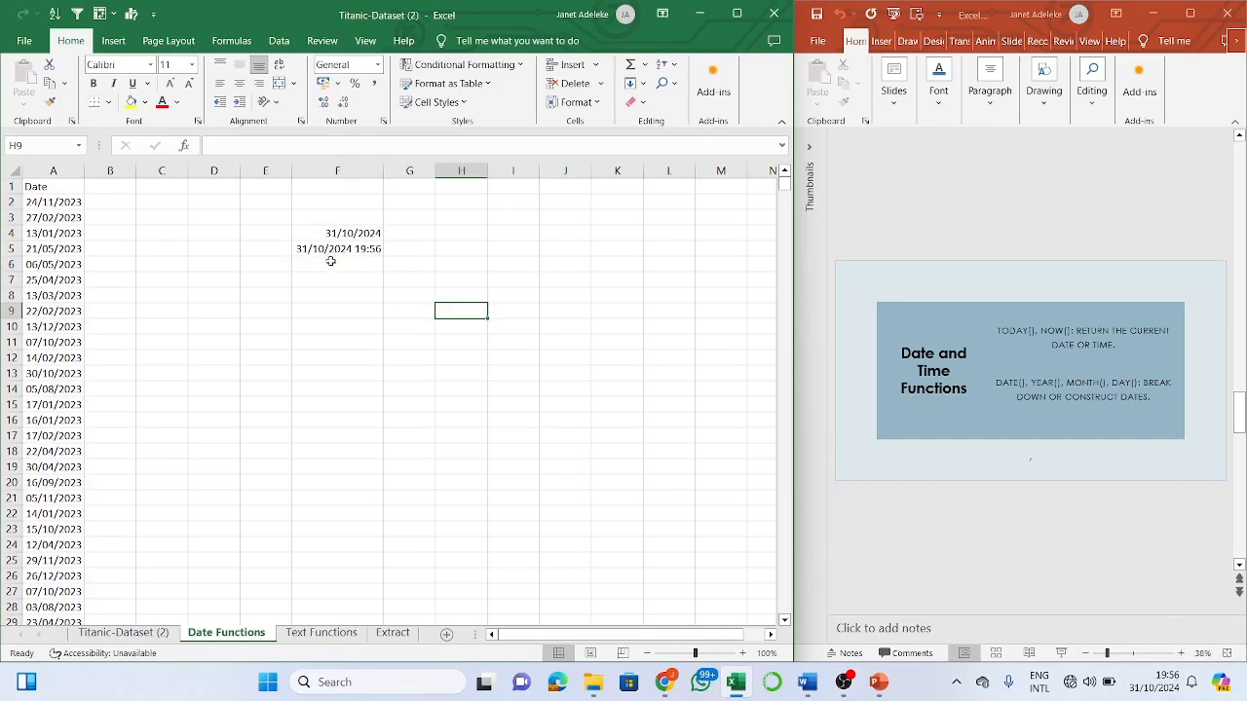
left_click(331, 261)
type("=tim")
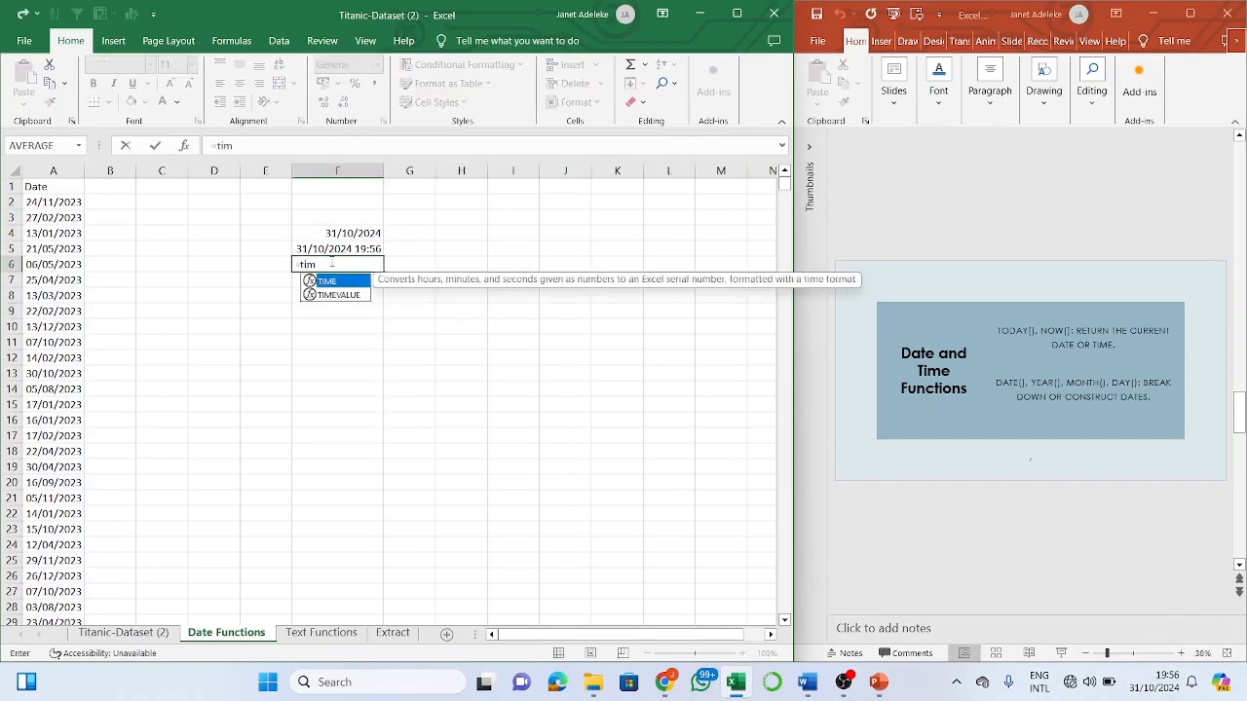
key("BackSpace")
key("BackSpace")
key("BackSpace")
key("BackSpace")
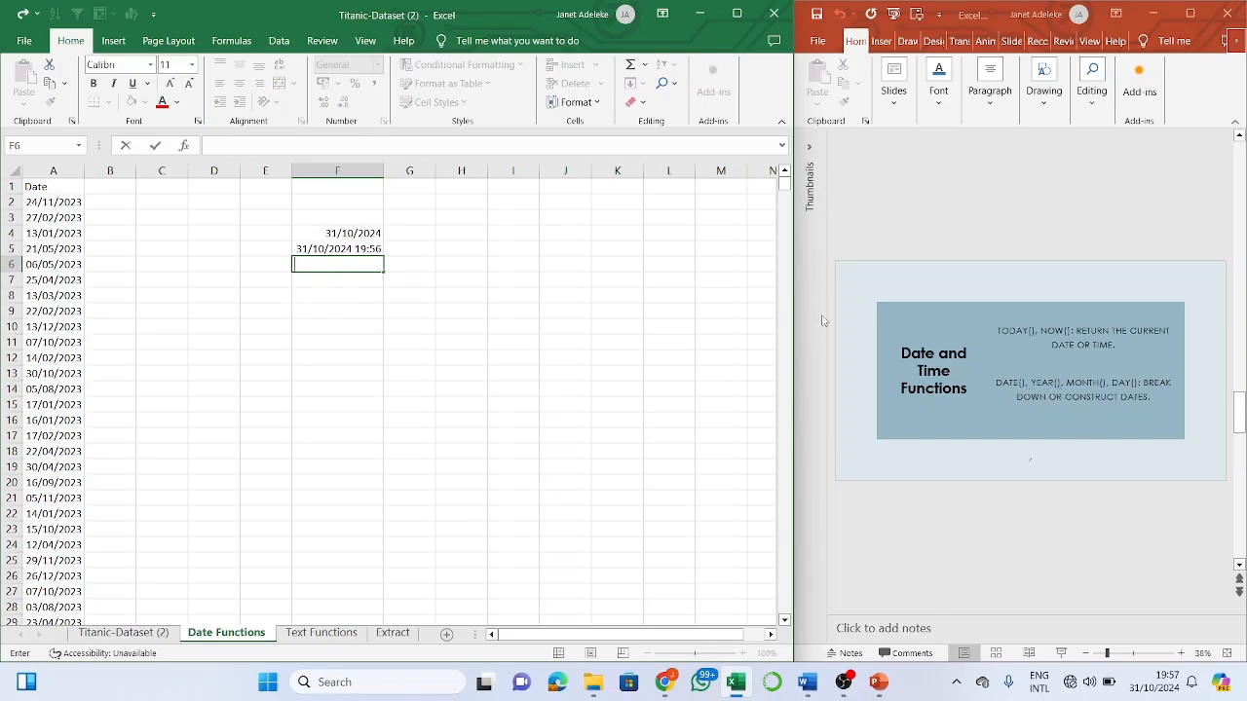
left_click(87, 205)
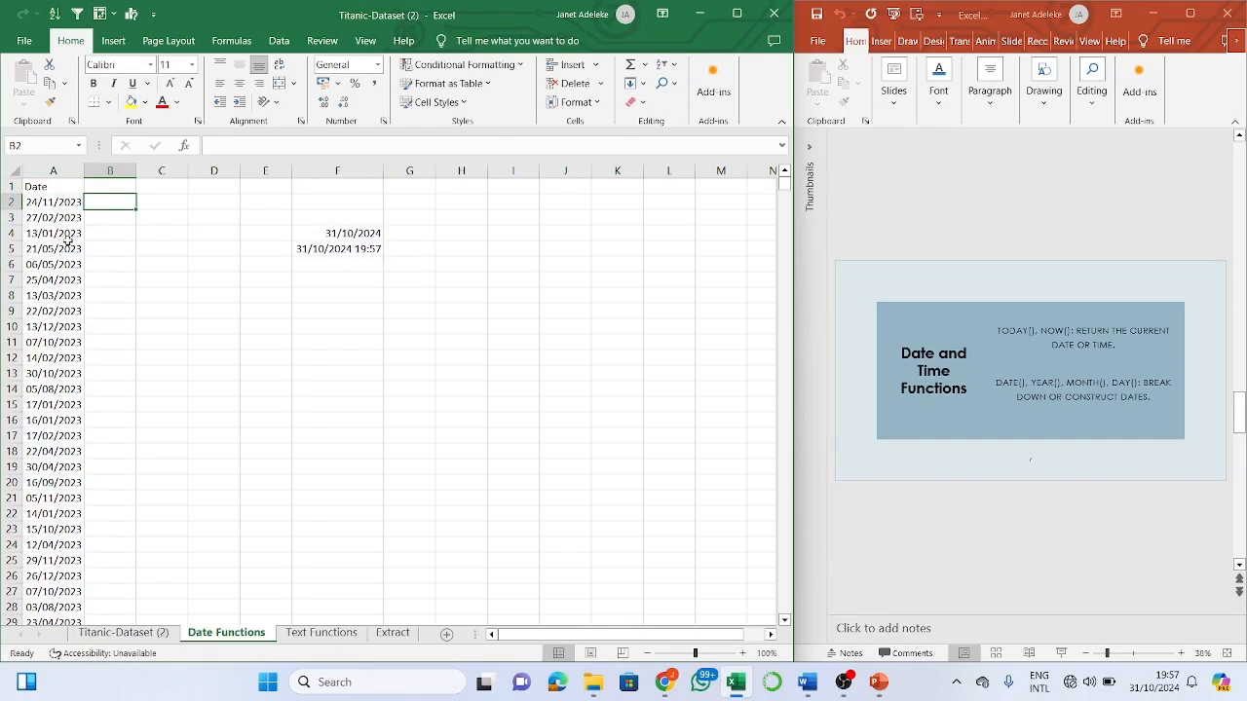
- Enter =YEAR(A2) in B2 and fill it down column B, giving 2023 for each date
type("=")
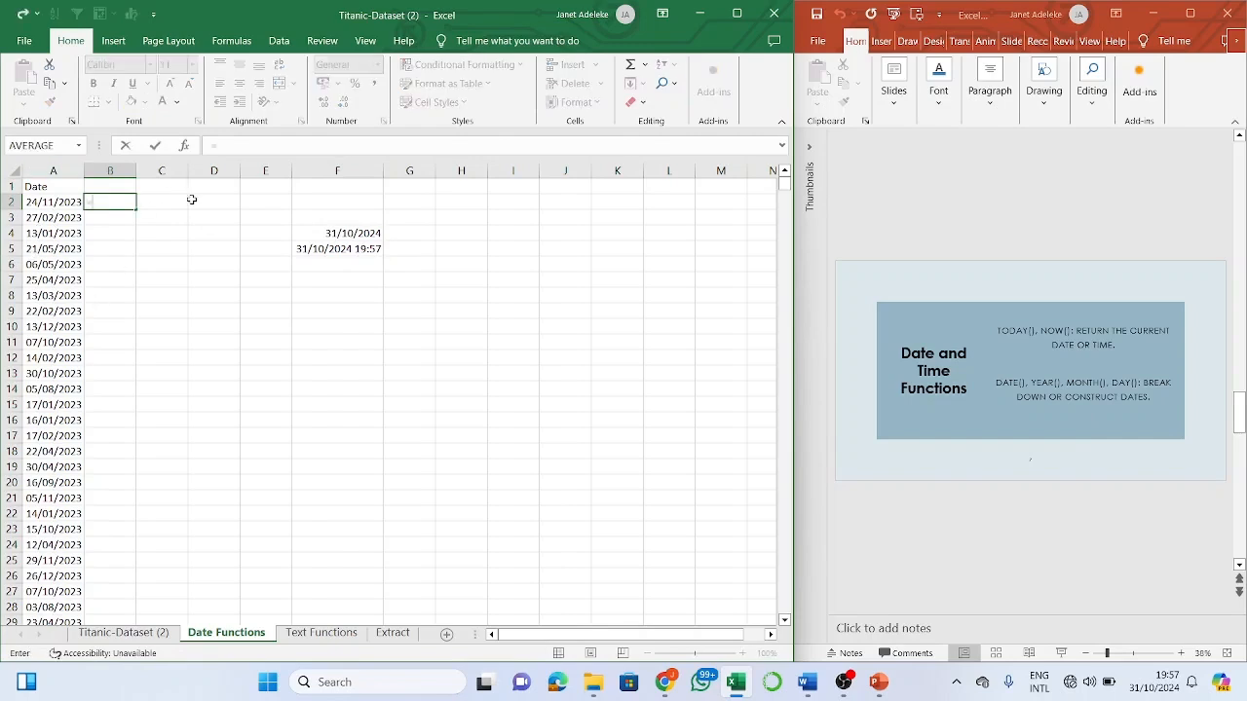
type("year")
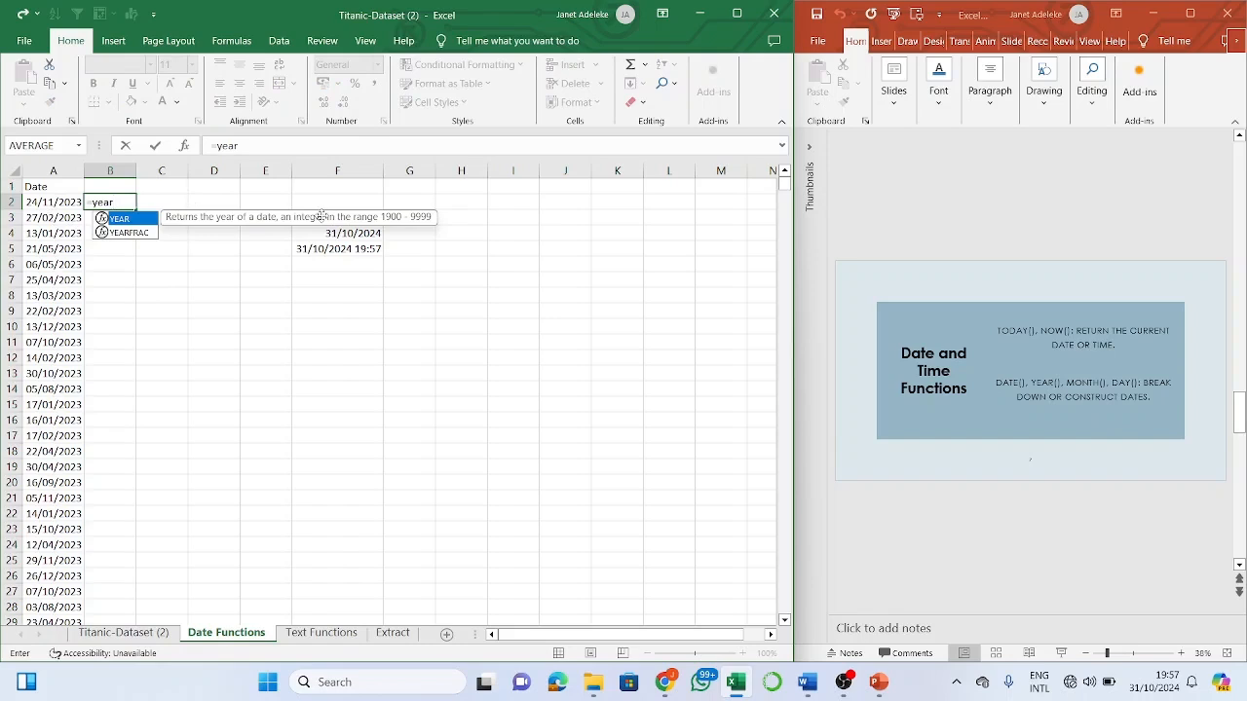
key("Tab")
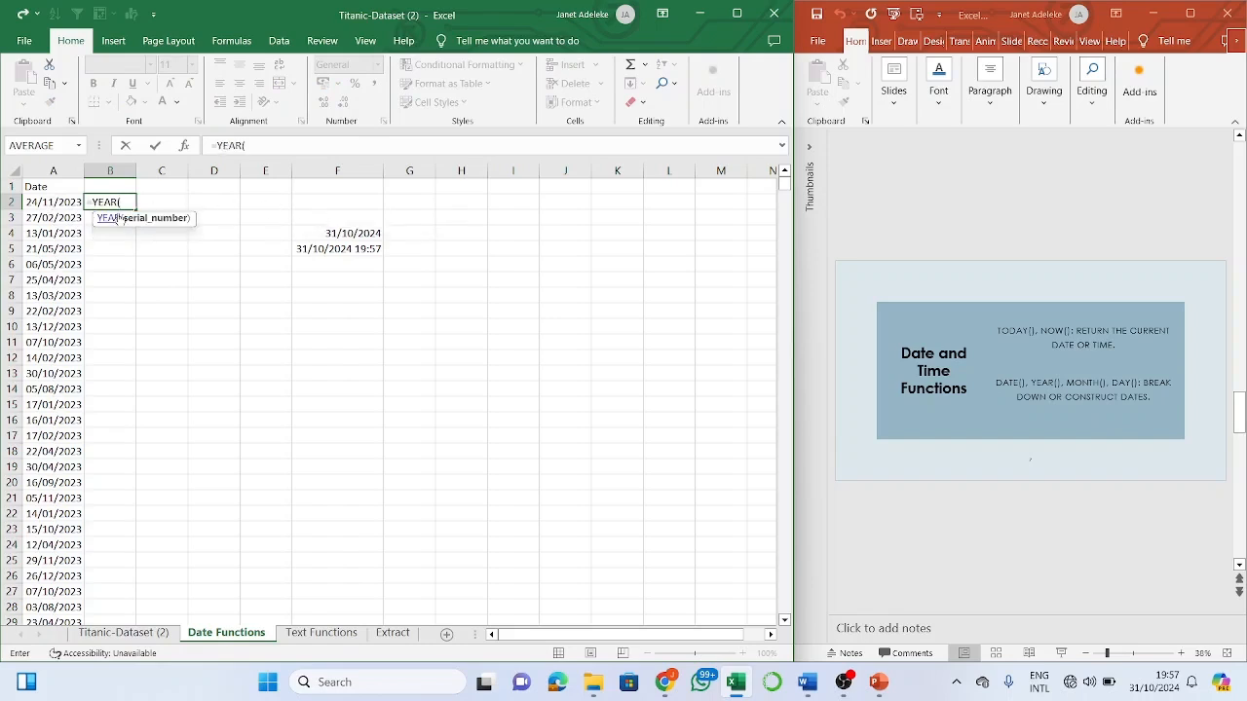
left_click(48, 203)
type(")")
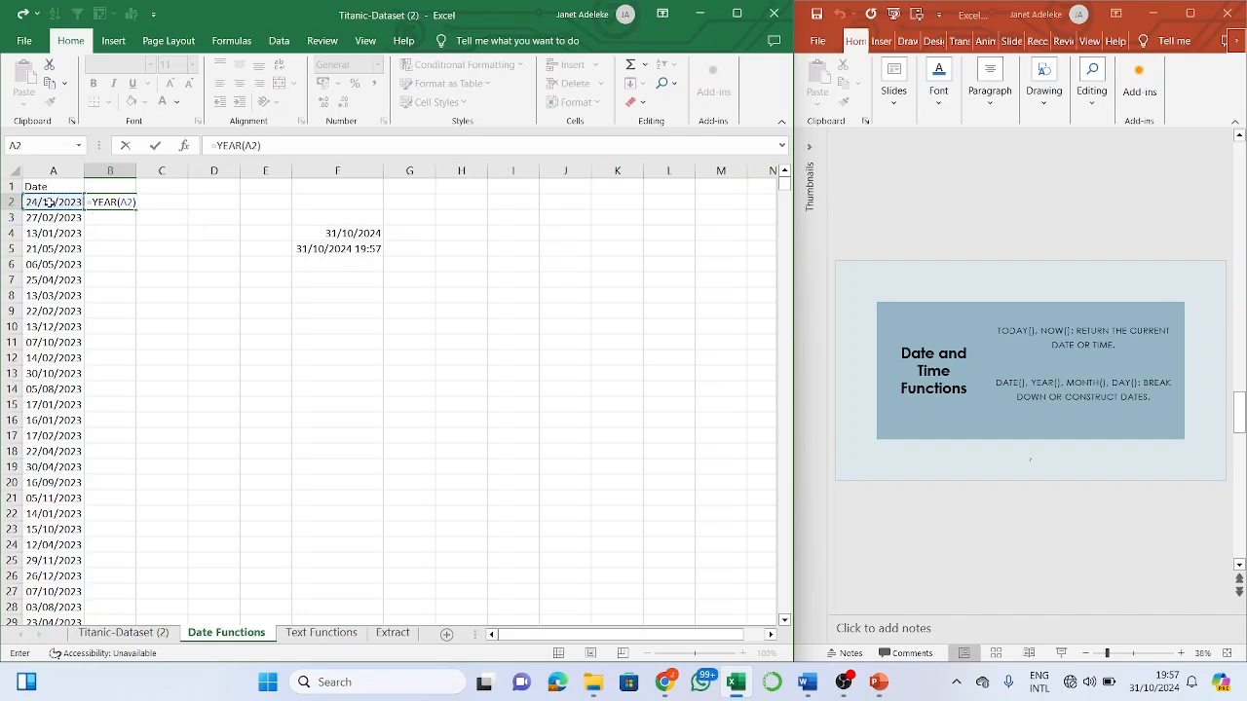
key("Return")
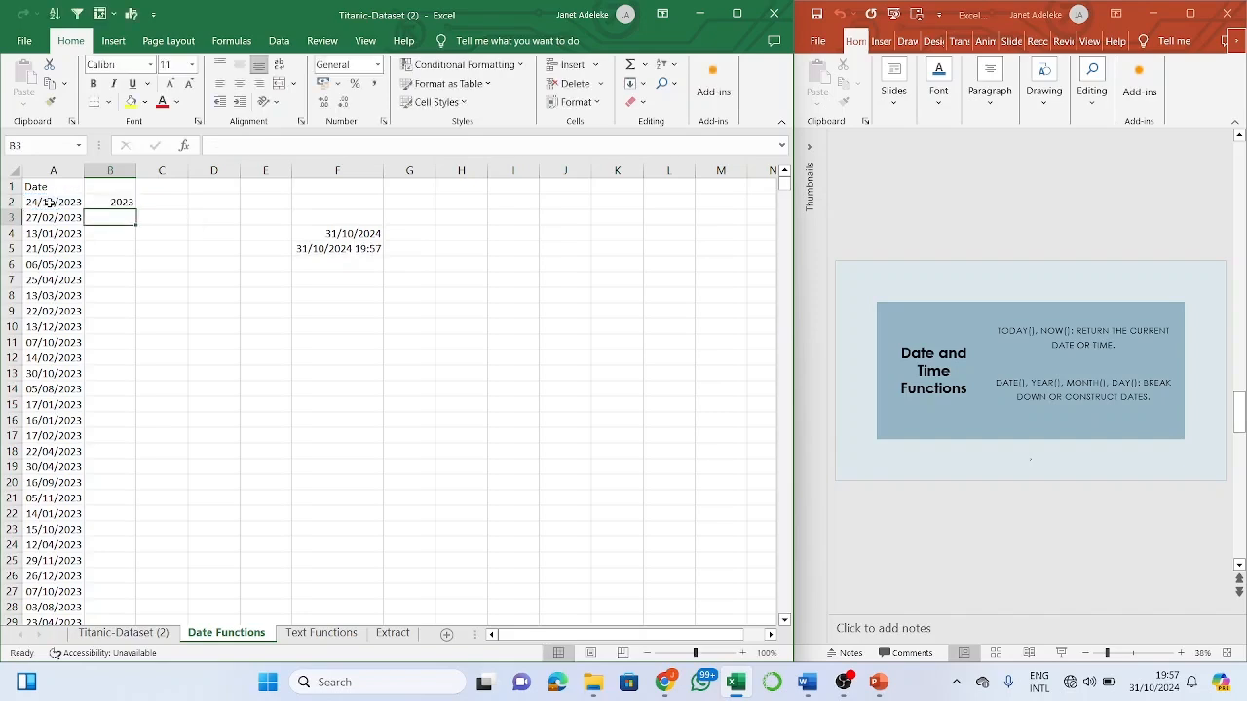
left_click(129, 202)
double_click(137, 210)
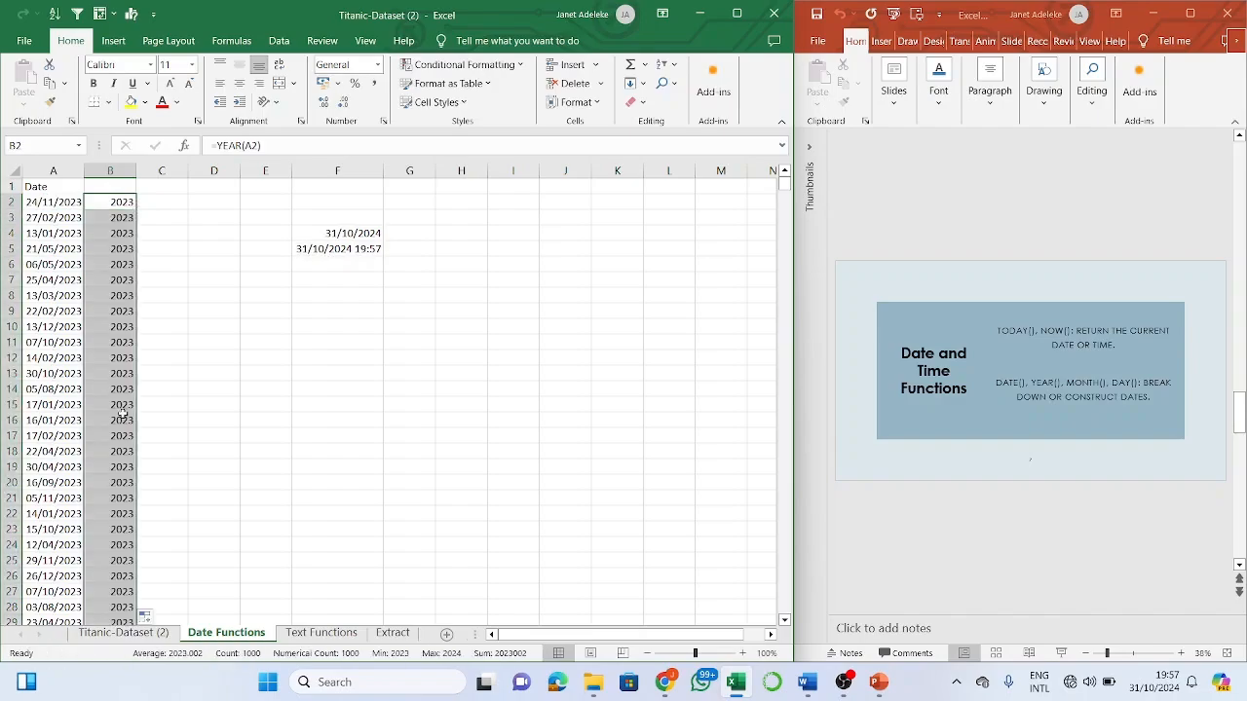
scroll(123, 415, "down", 20)
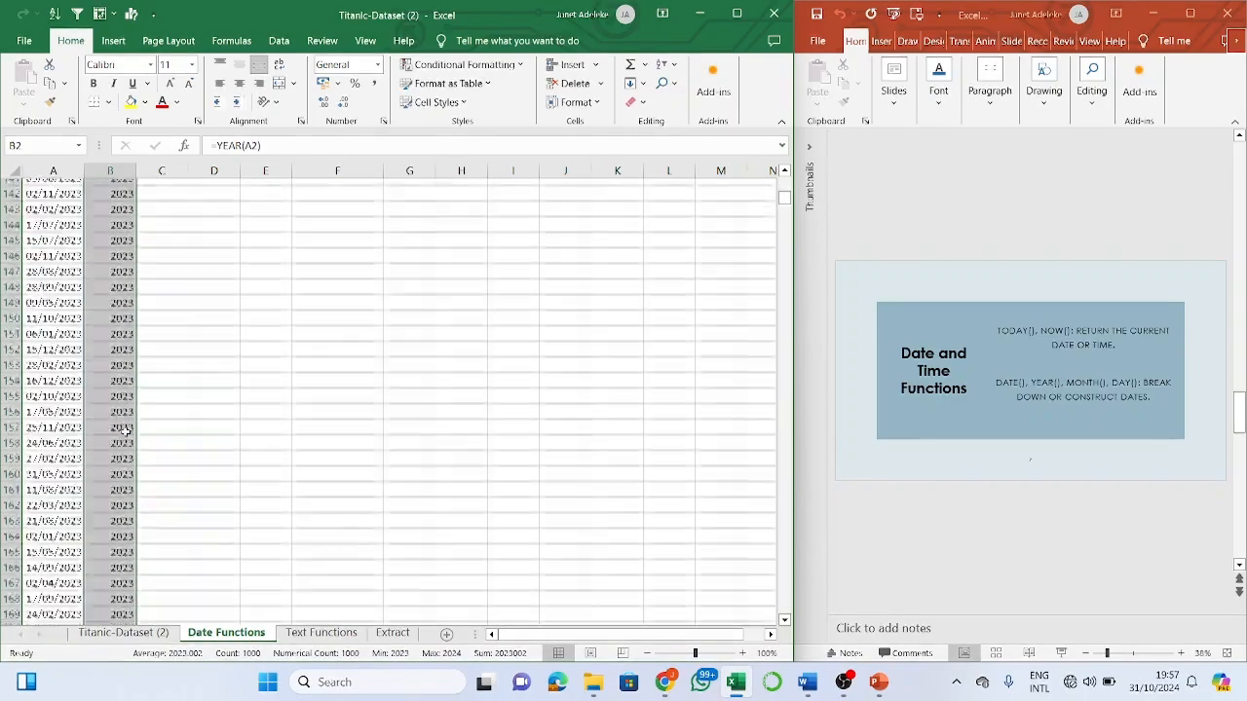
scroll(125, 428, "up", 20)
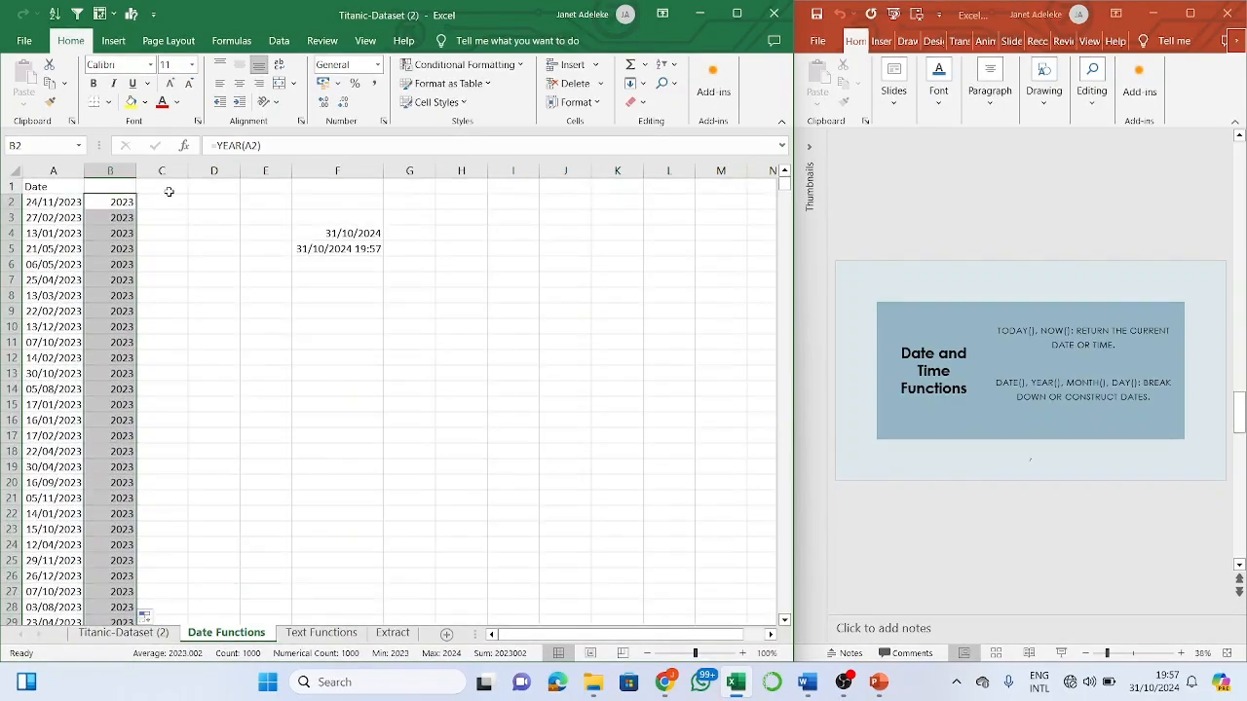
- Enter =MONTH(A2) in C2, returning 11, and fill it down column C
left_click(166, 203)
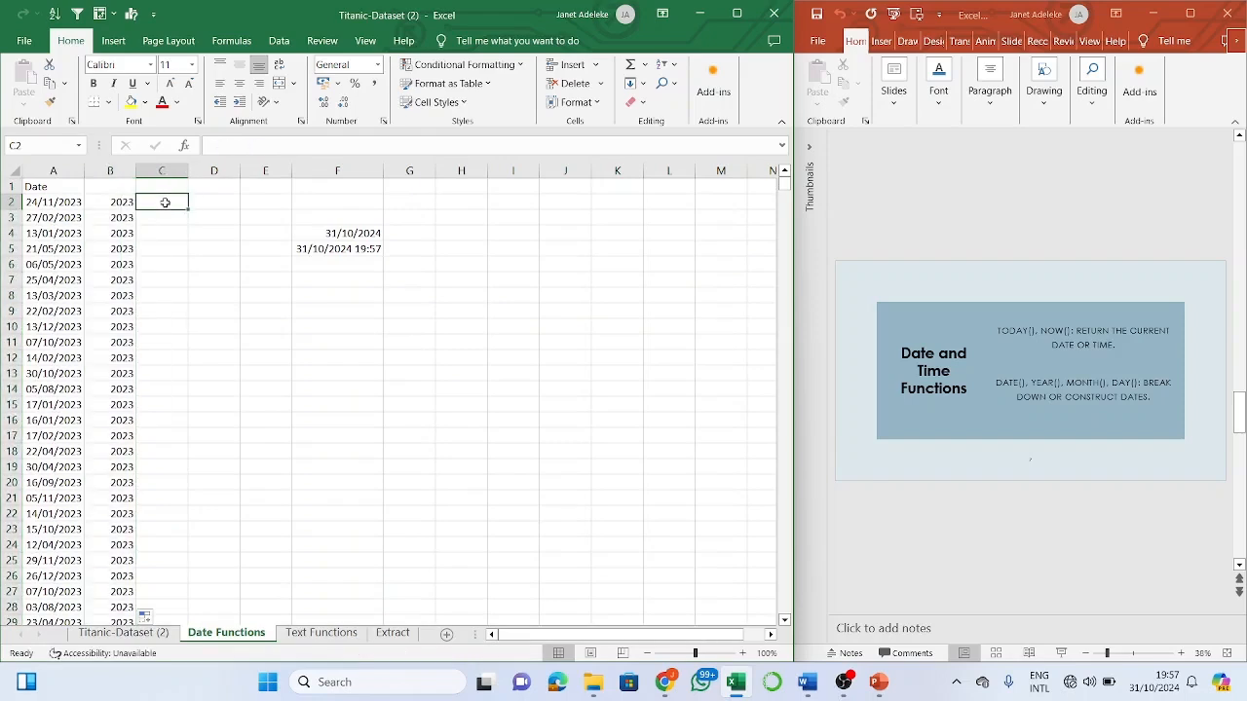
type("=month")
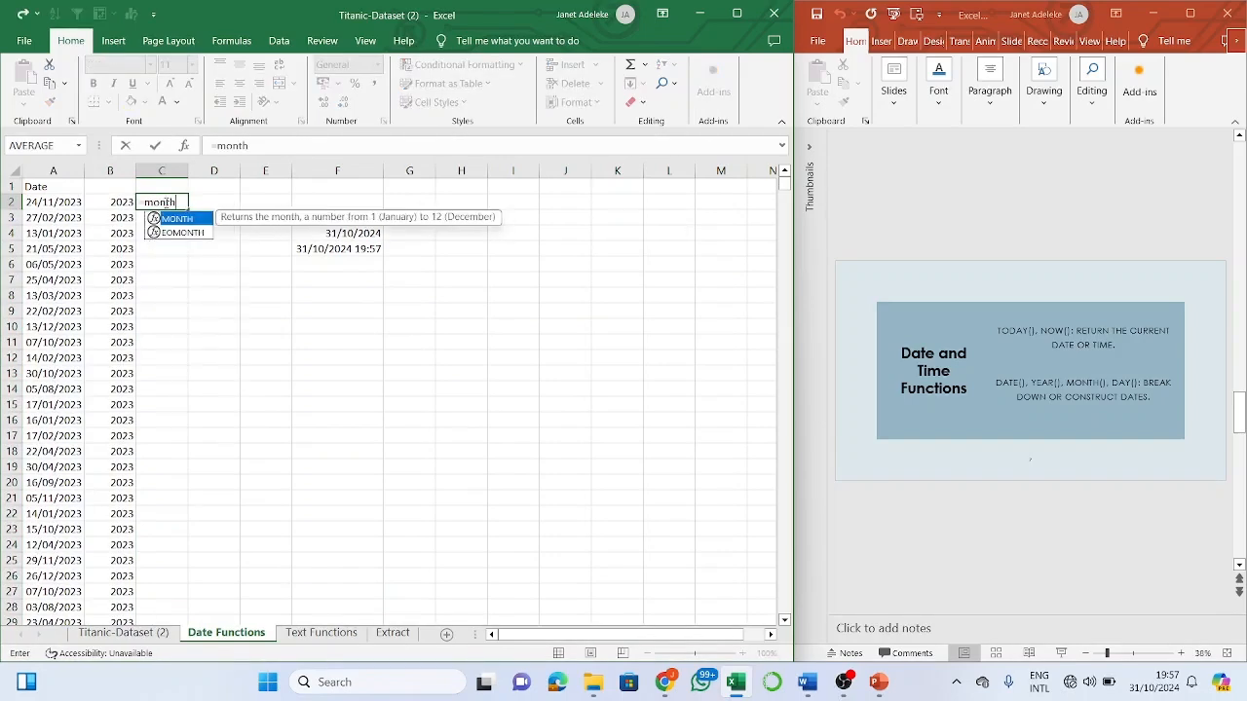
type("(")
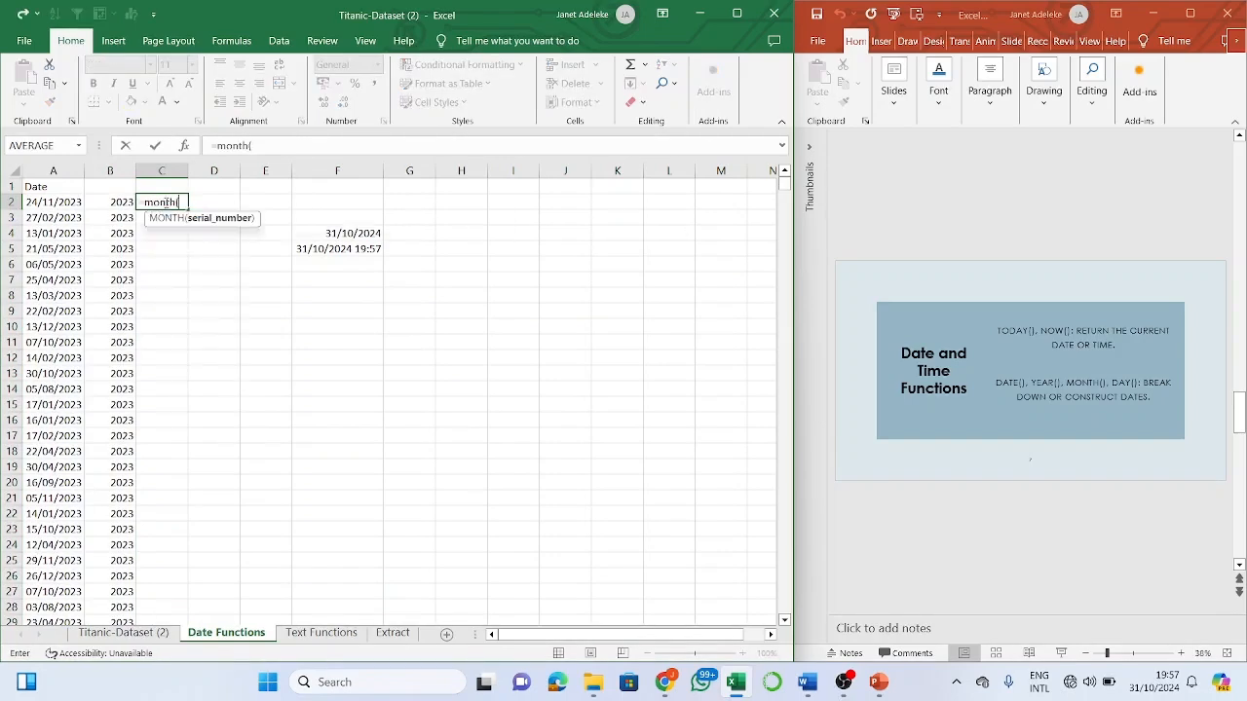
left_click(61, 204)
type(")")
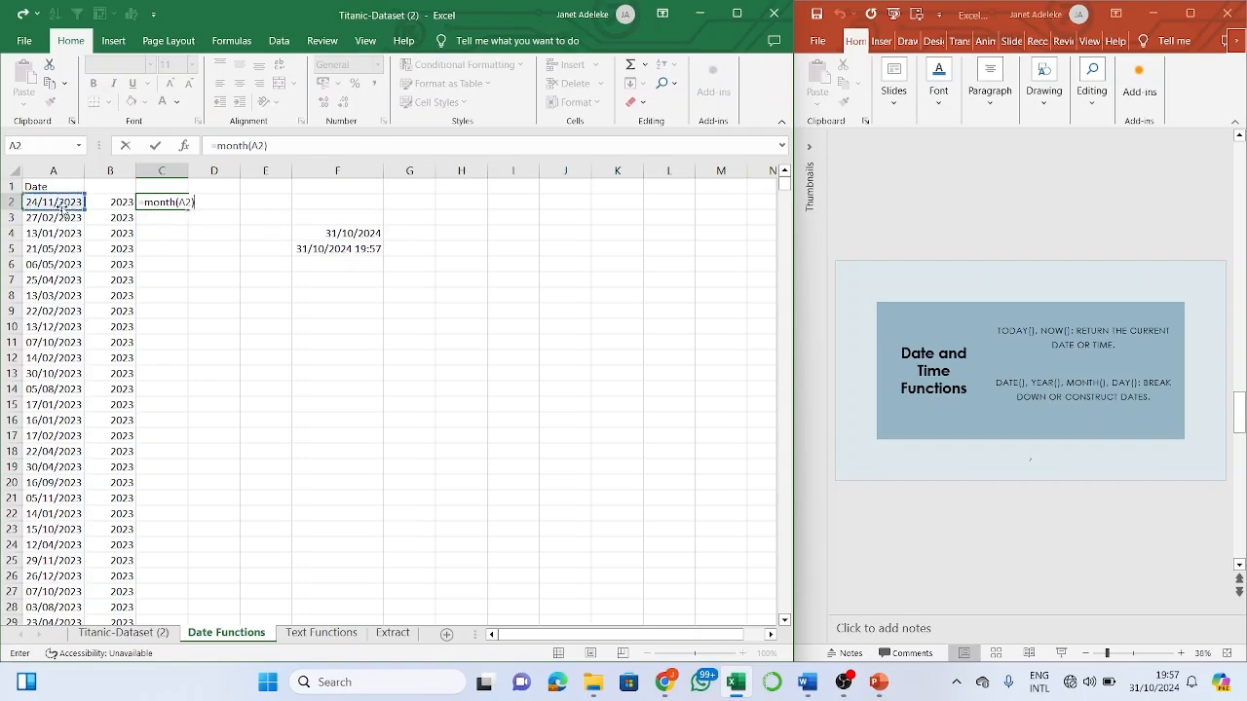
key("Return")
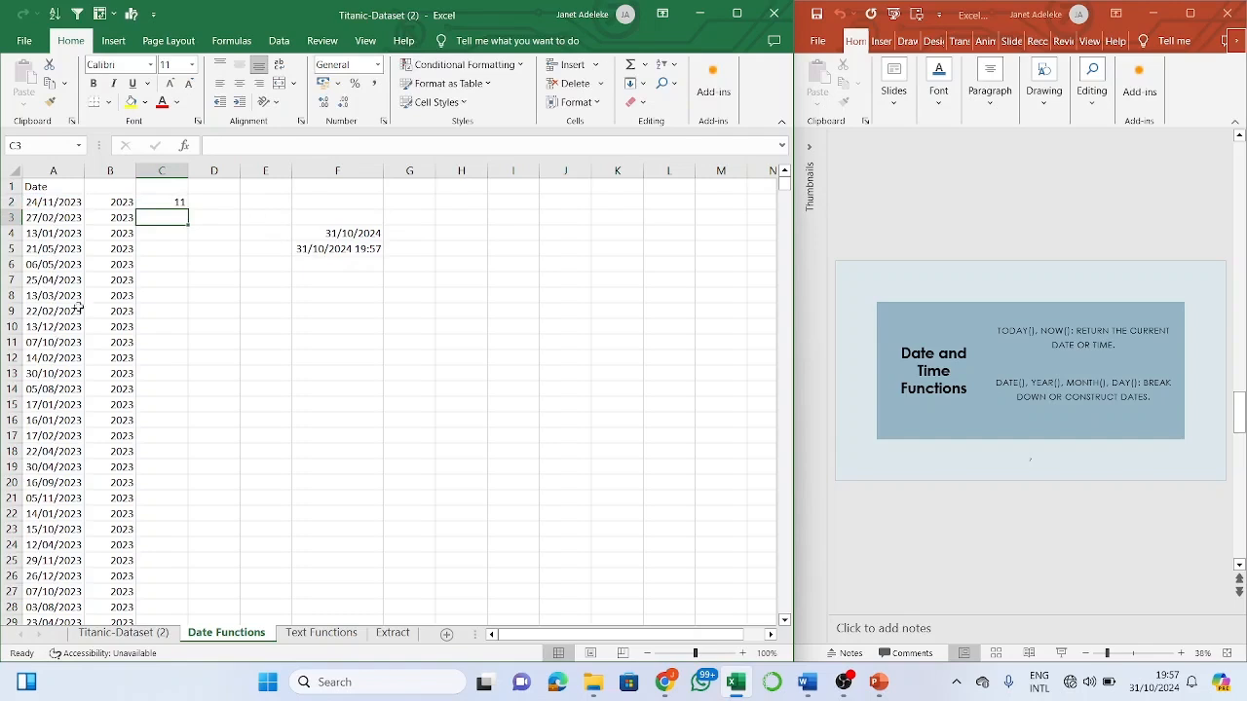
left_click(34, 215)
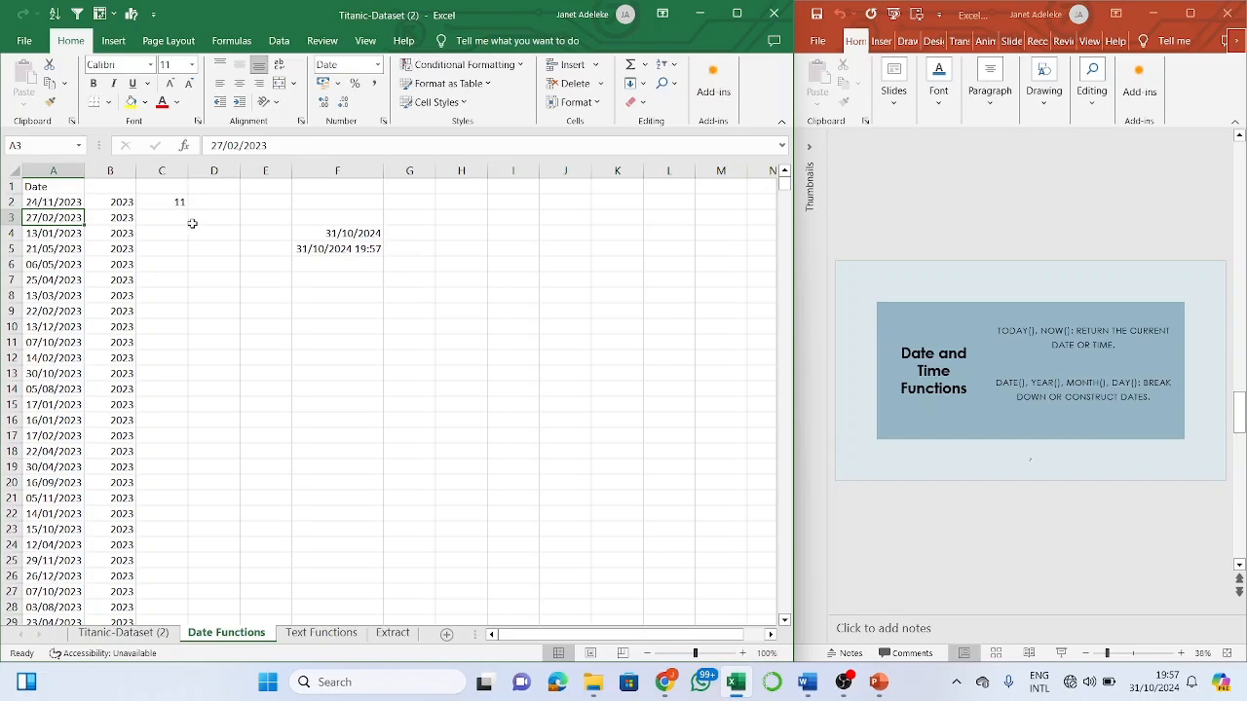
left_click(176, 201)
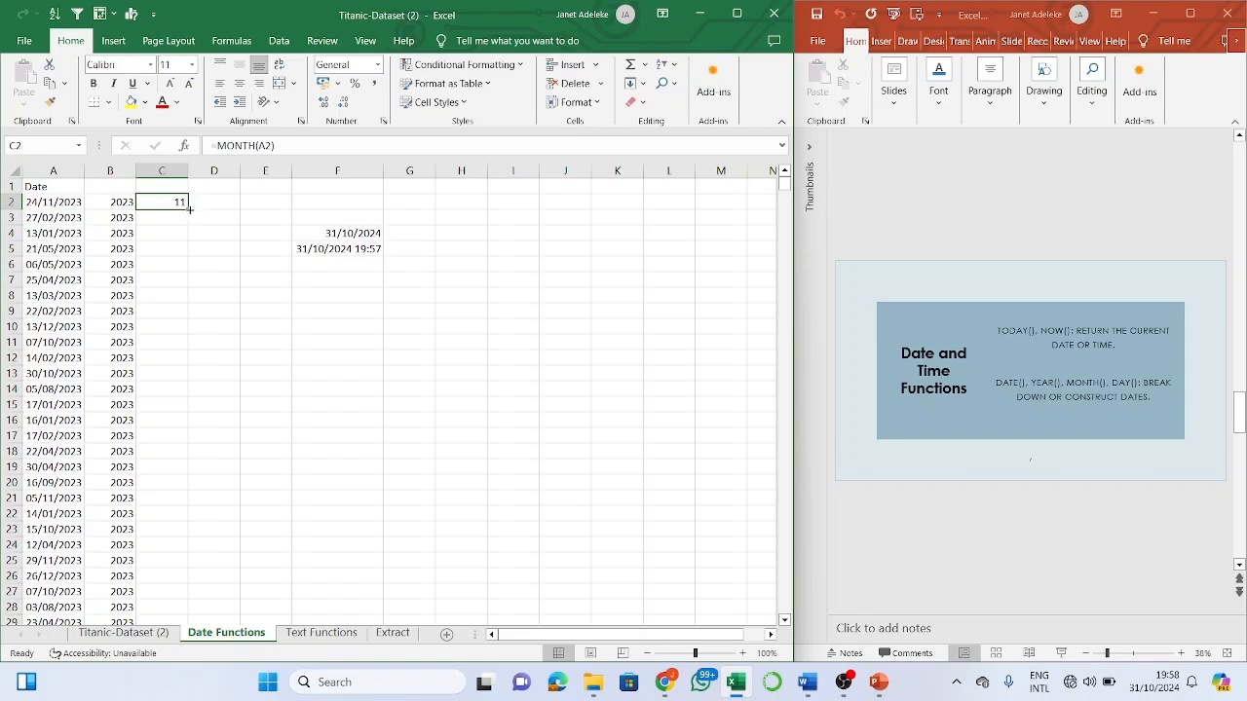
double_click(191, 207)
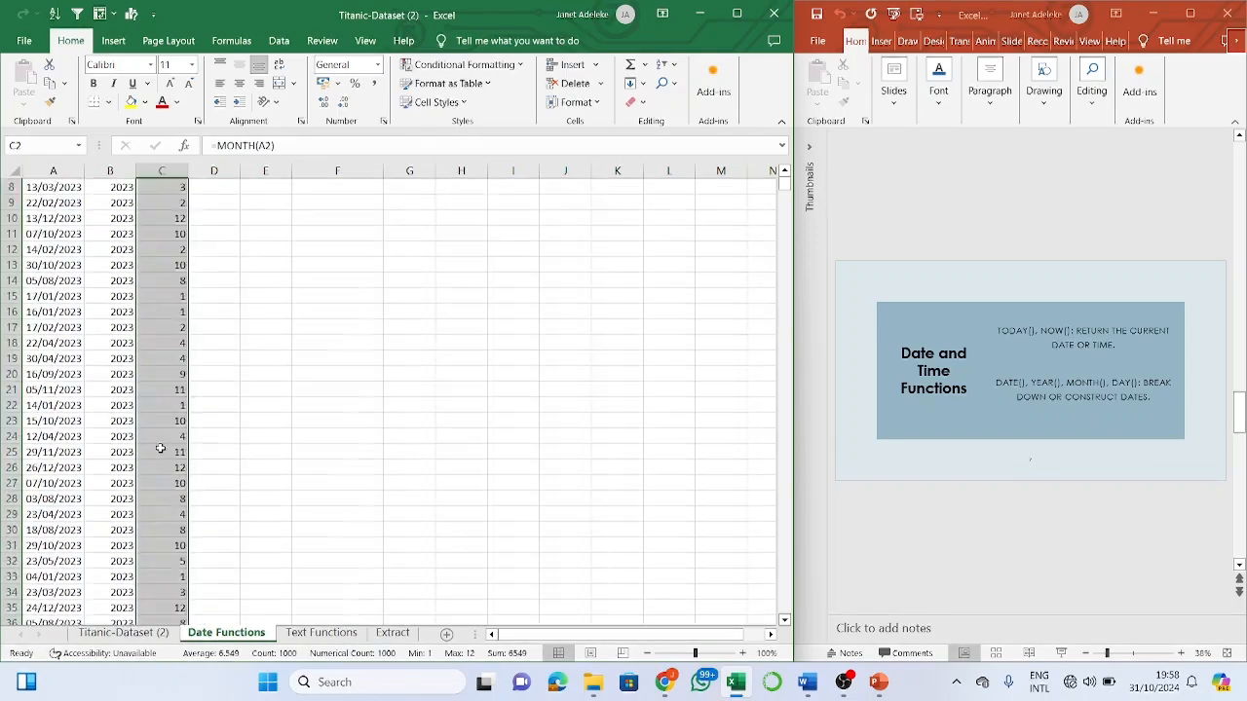
left_click(229, 202)
- Enter =DAY(A2) in D2 to return the day of the first date, 24
type("=day")
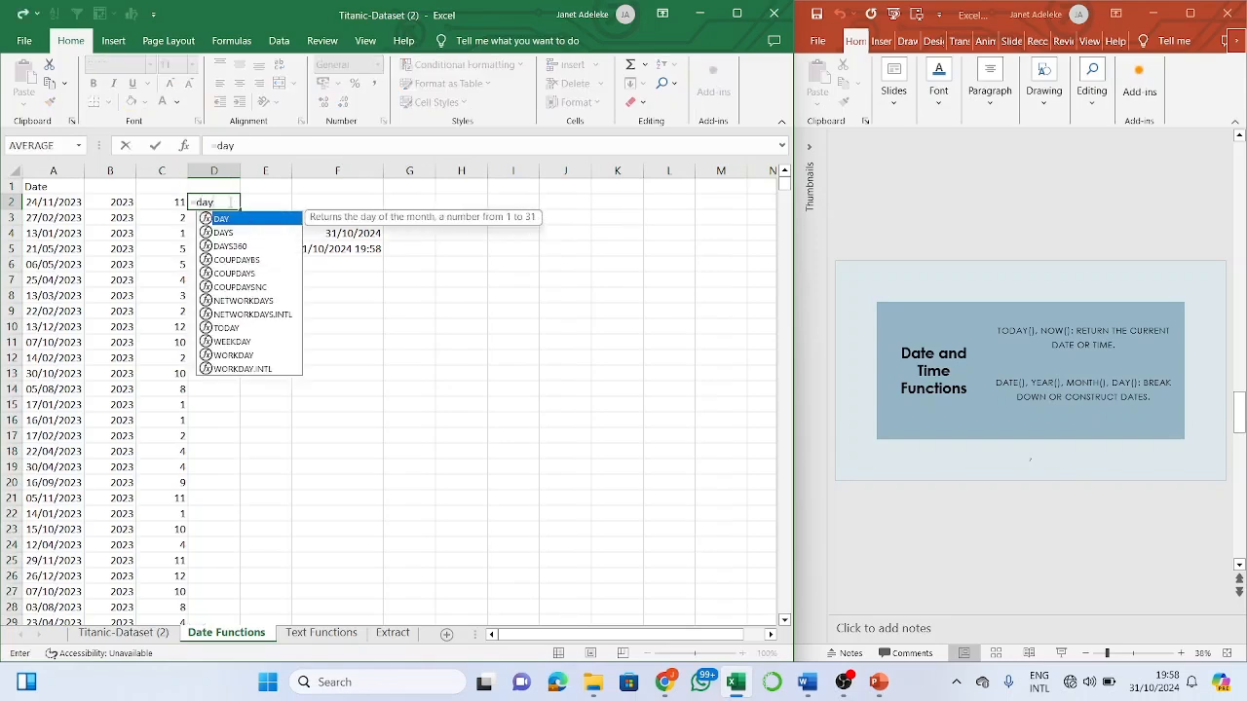
type("(")
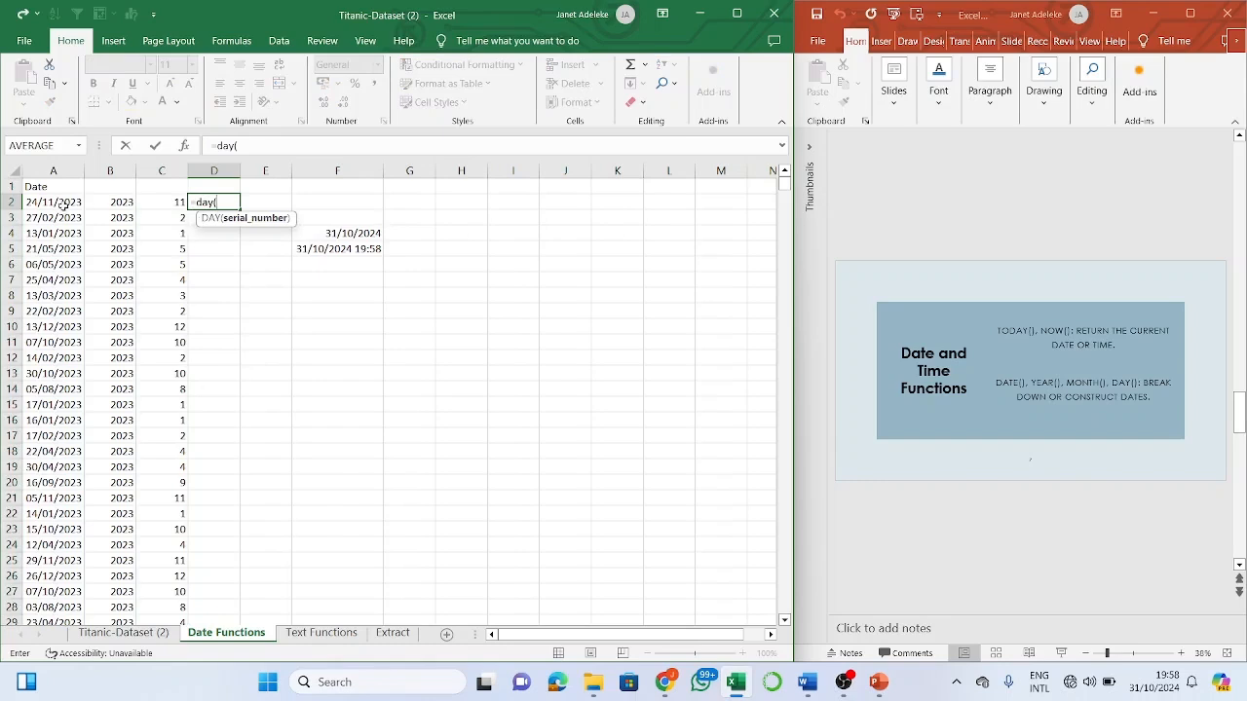
left_click(63, 207)
type(")")
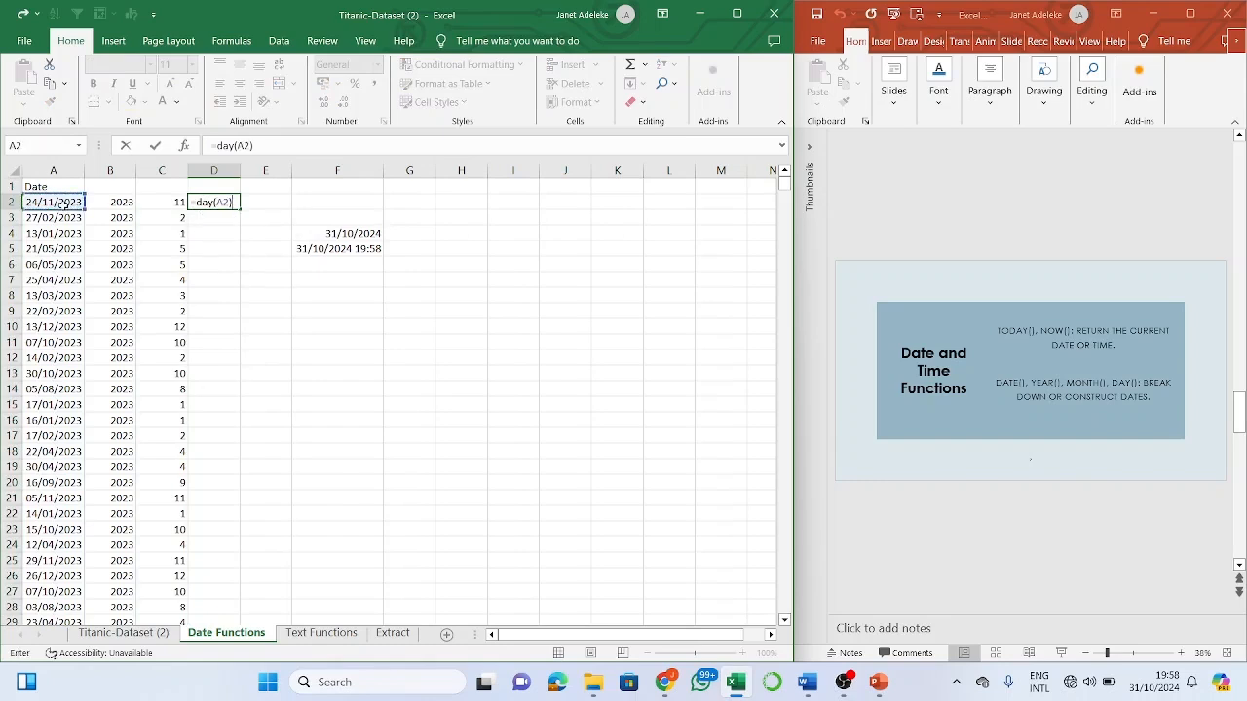
key("Return")
- Fill the DAY formula down column D, then bring the PowerPoint slides to the front
left_click(220, 204)
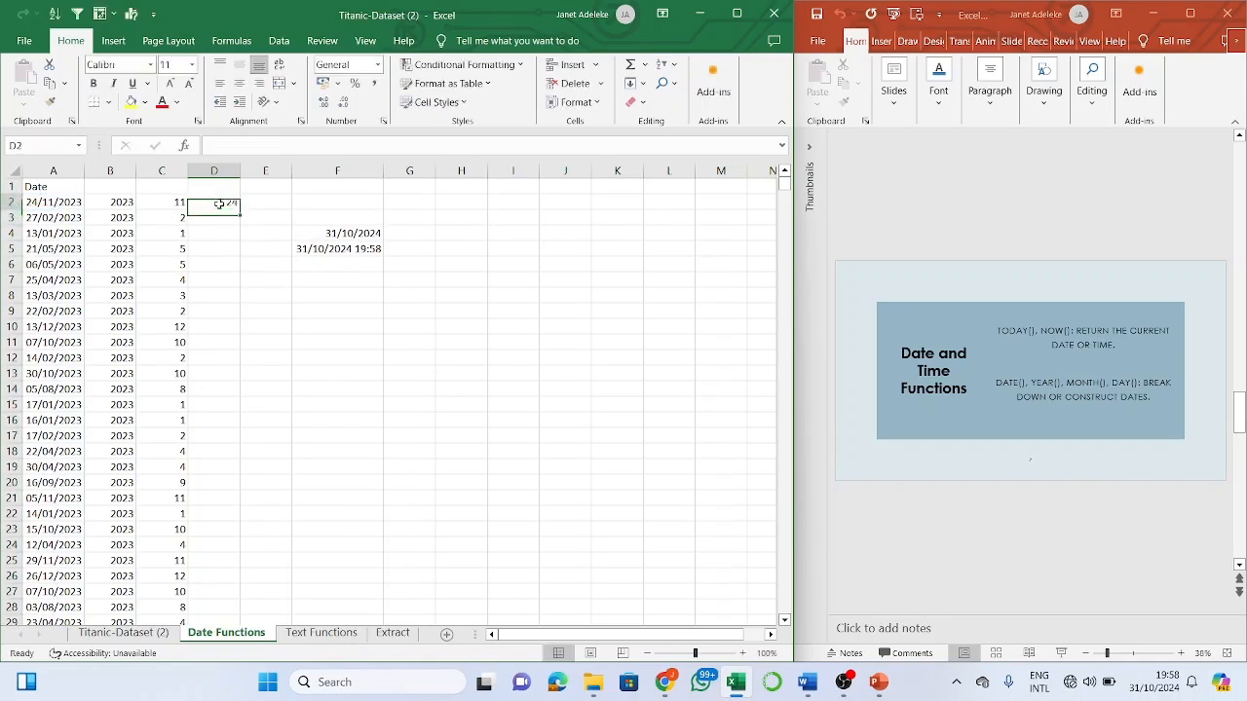
double_click(238, 209)
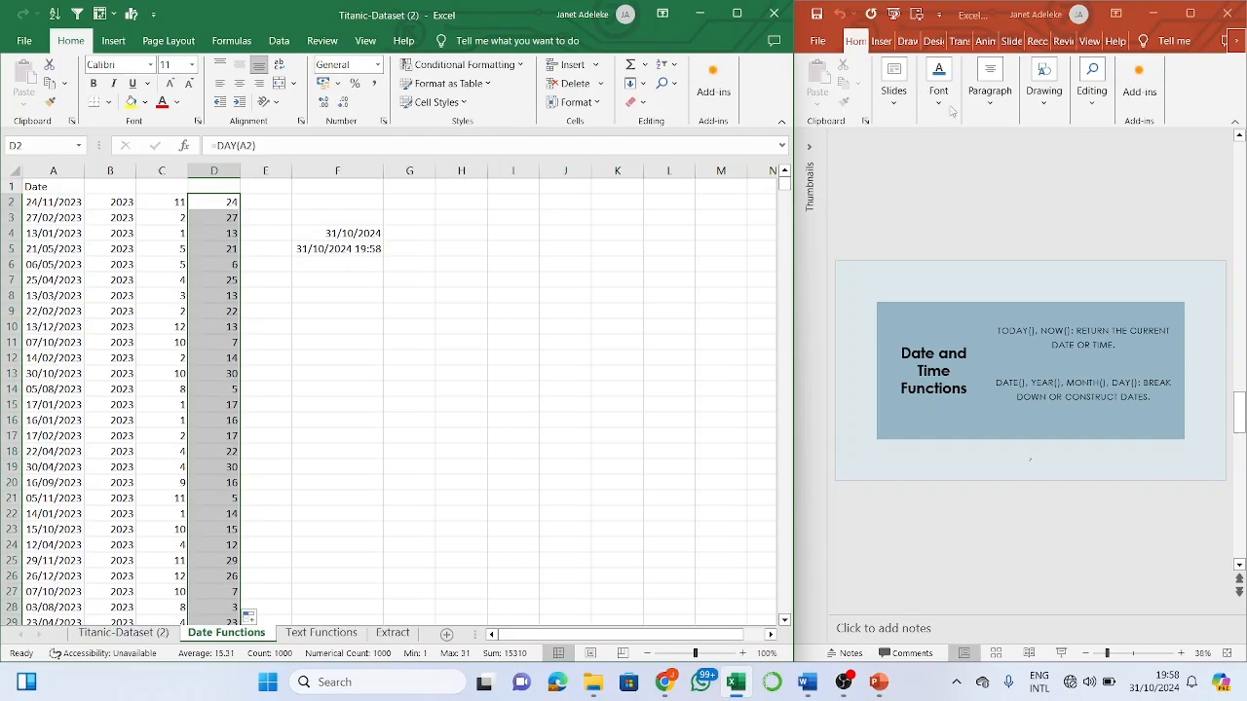
left_click(954, 168)
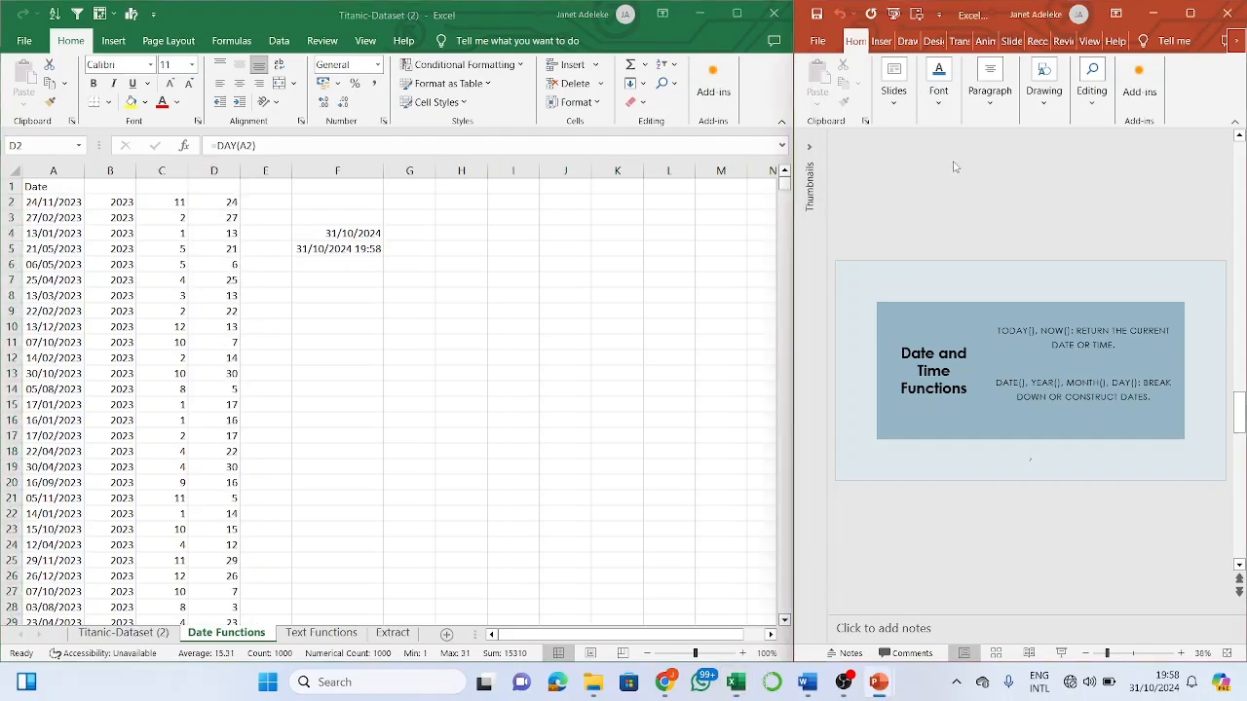
- Advance the deck to the Logical Functions slide covering IF(), AND() and OR()
scroll(955, 168, "down", 1)
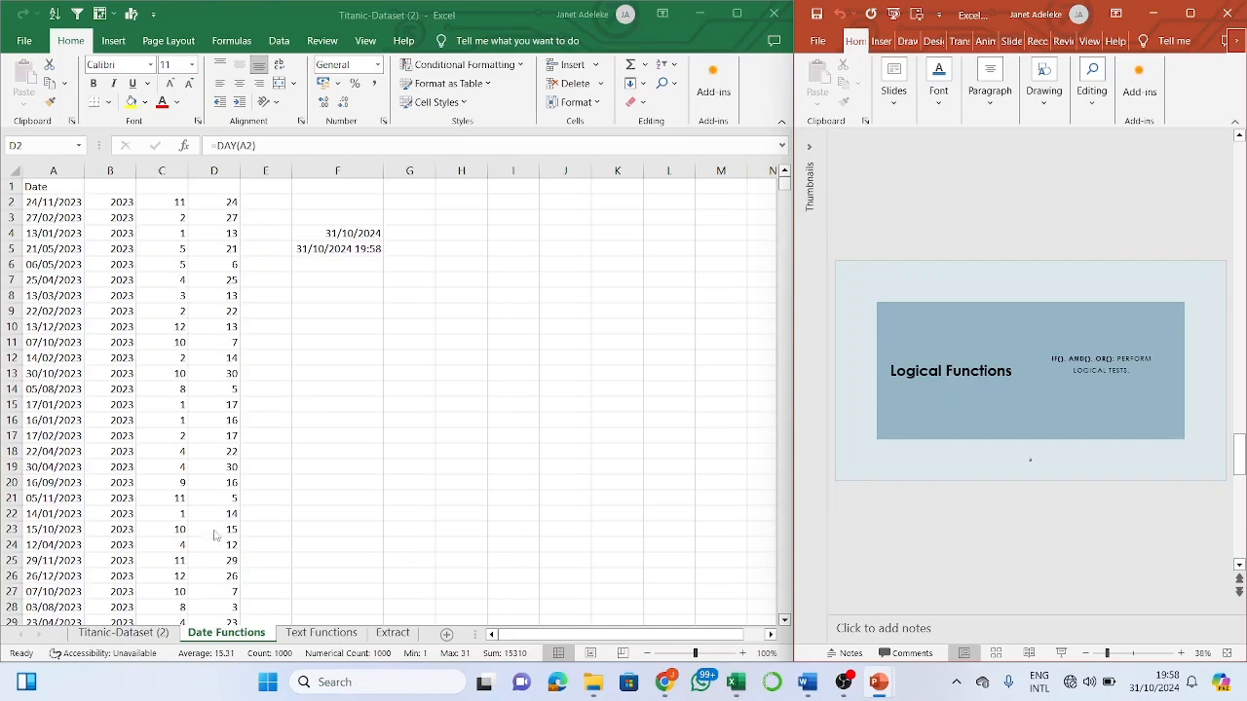
- On the Titanic-Dataset (2) sheet, delete the old COUNTIF result in N9 and start =if in M2
left_click(157, 633)
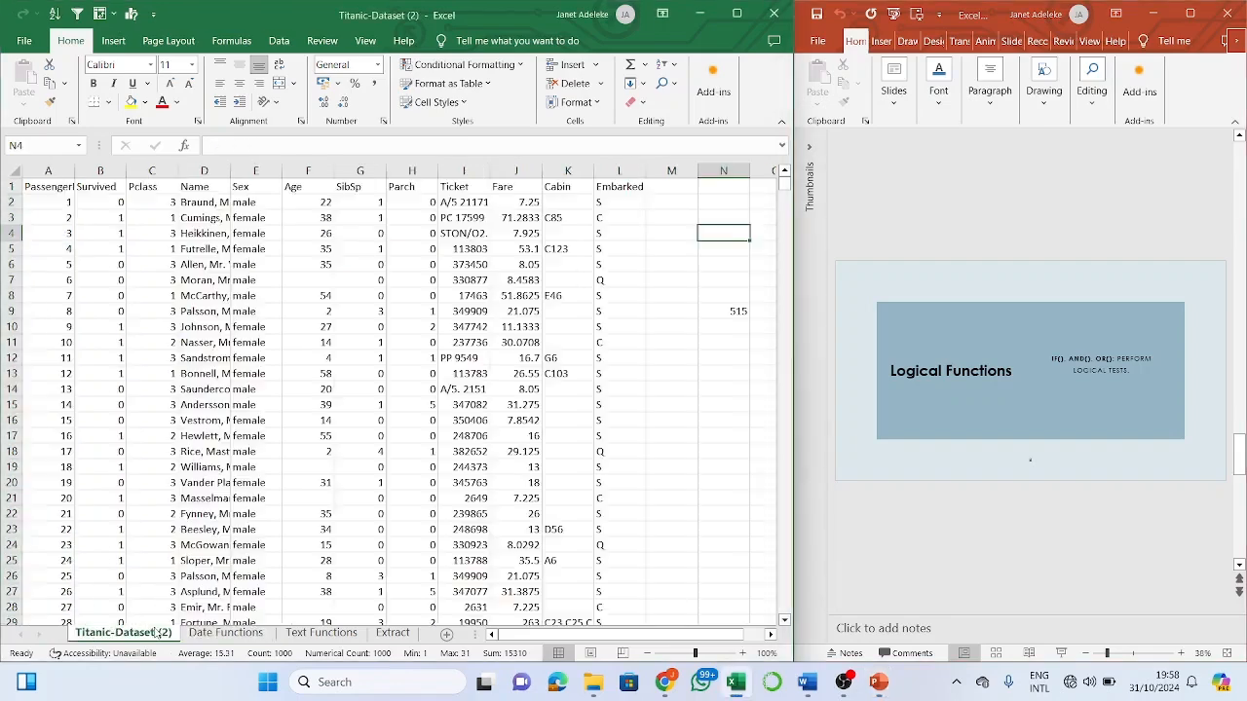
left_click(672, 202)
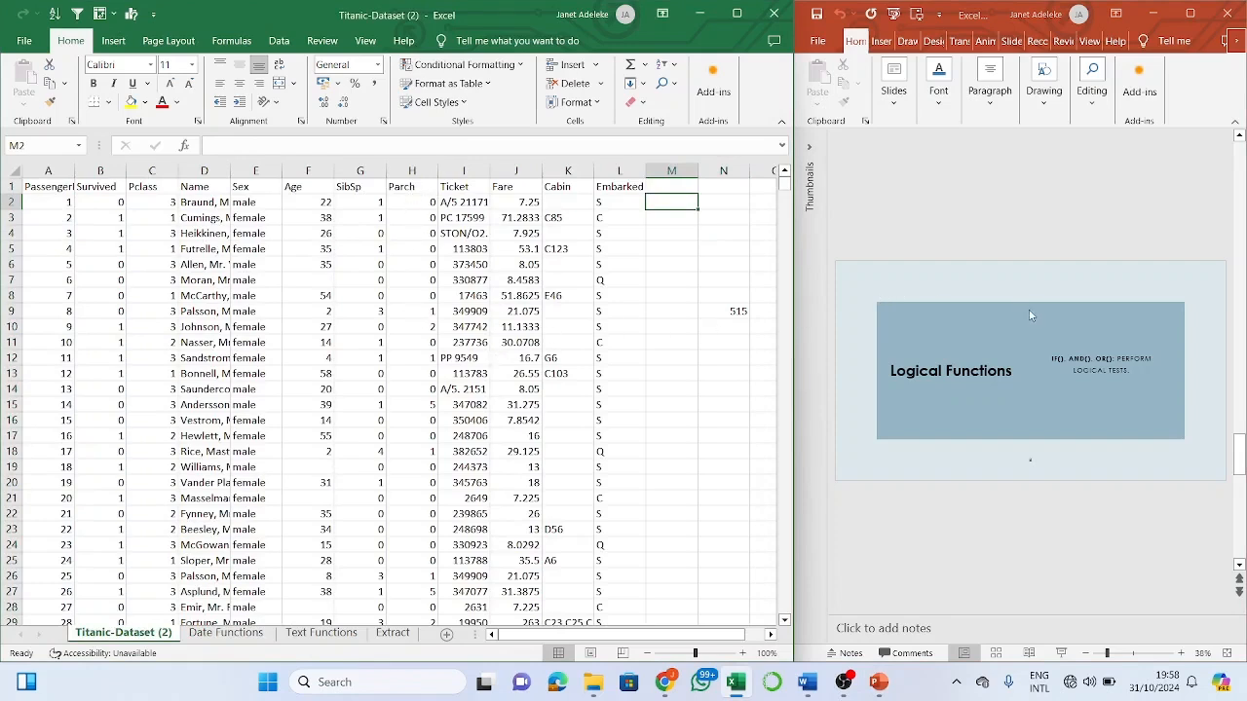
left_click(739, 314)
key("BackSpace")
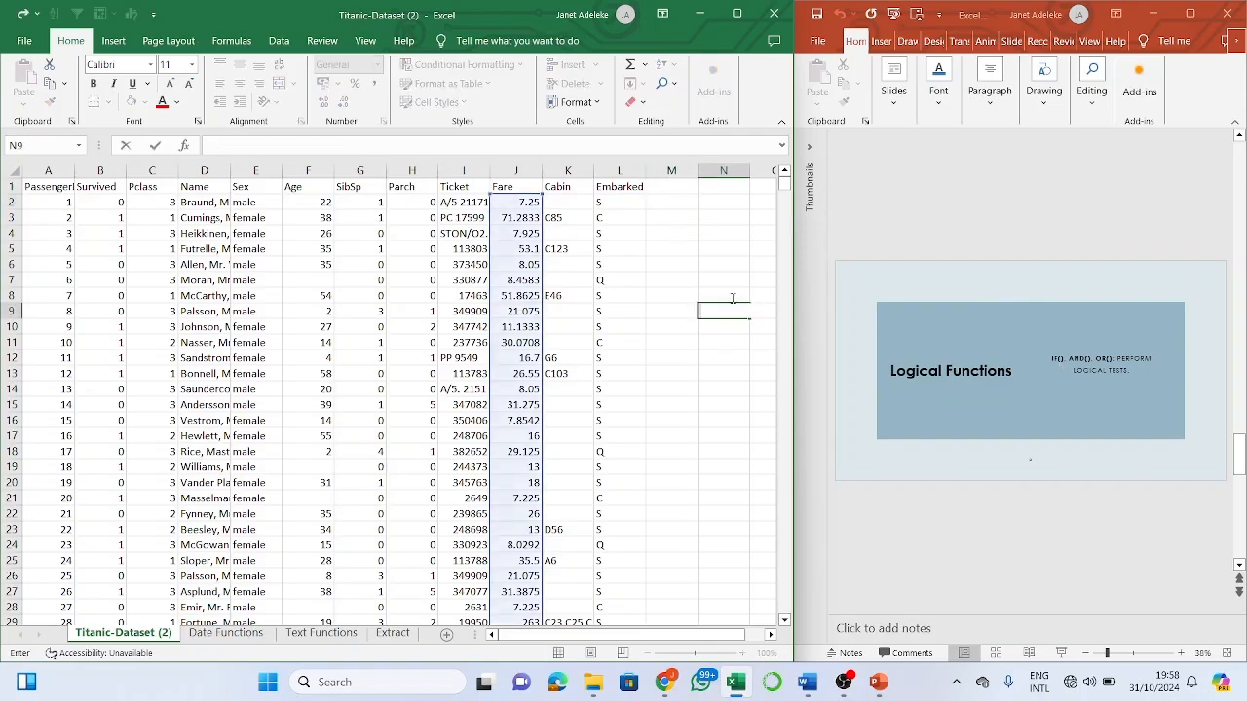
left_click(676, 203)
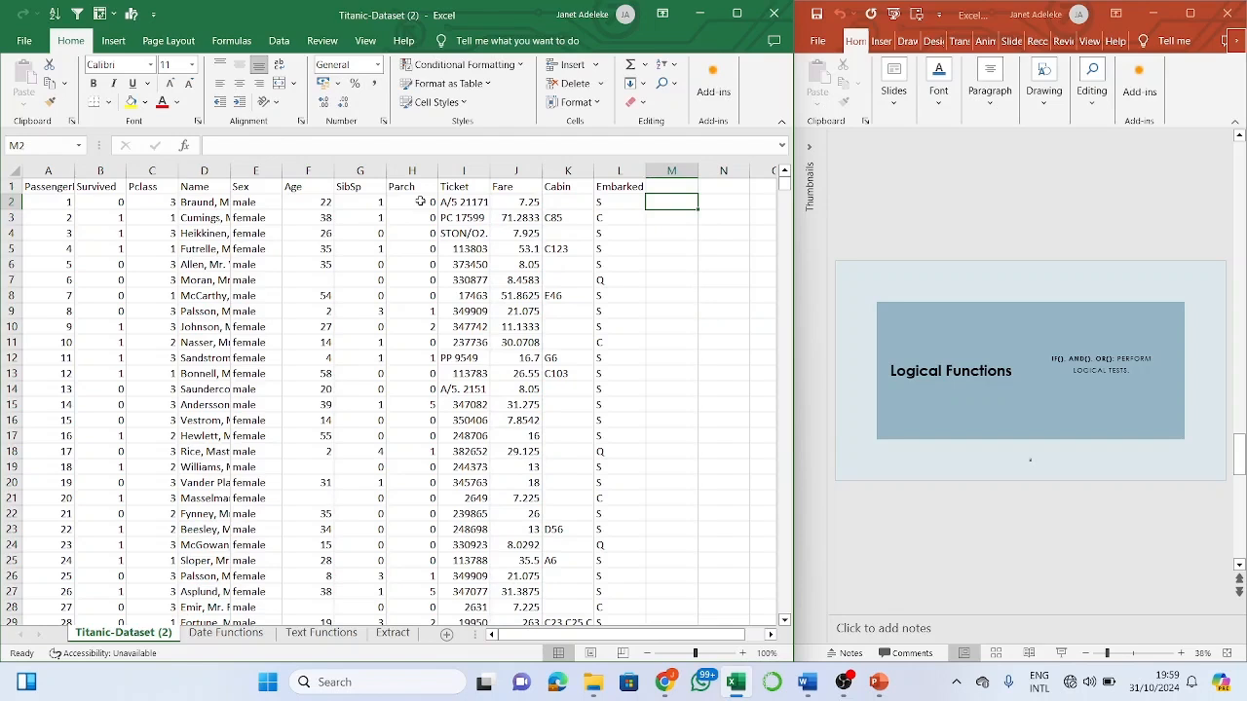
type("=")
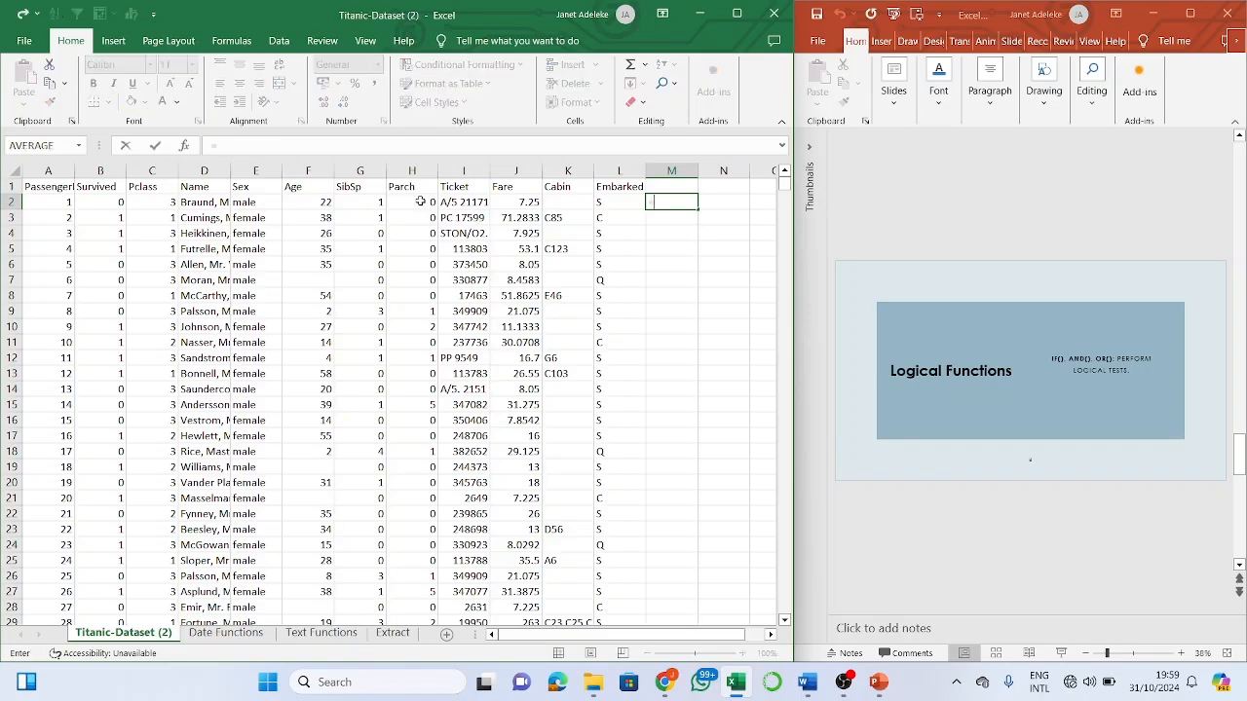
type("if")
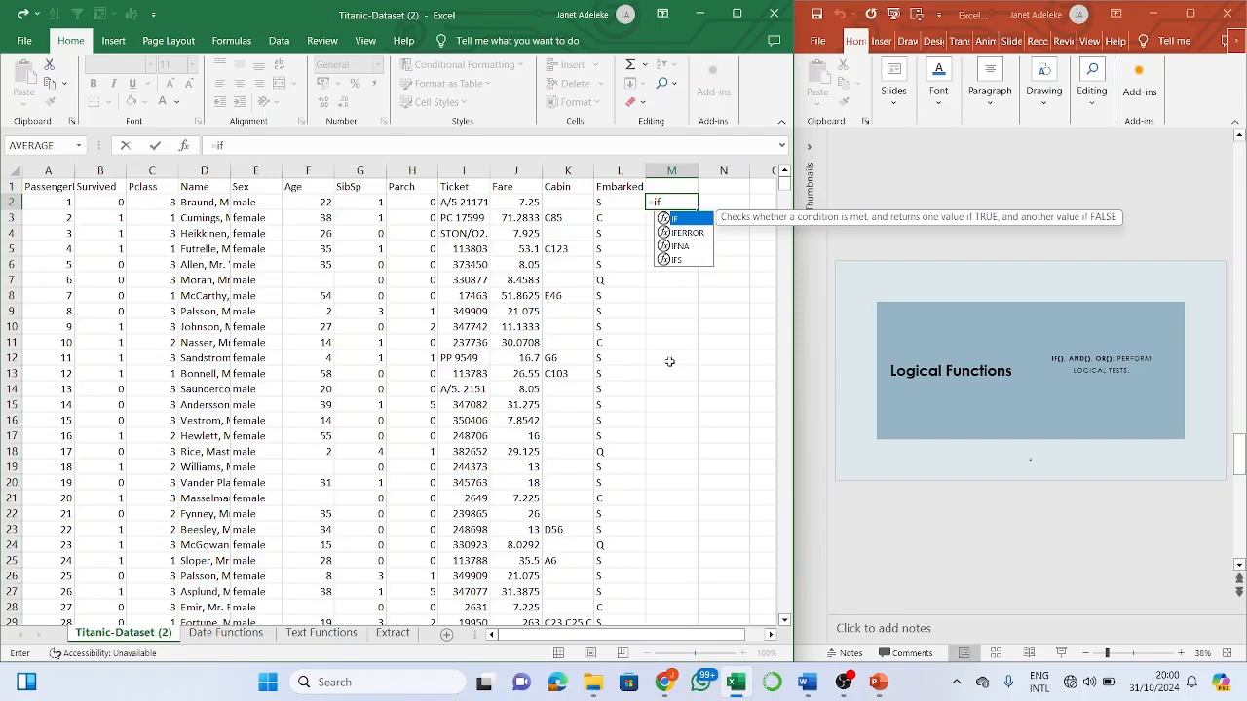
- Enter =IF(H2=0,"Alone","Not Alone") in M2 and fill it down column M
key("Tab")
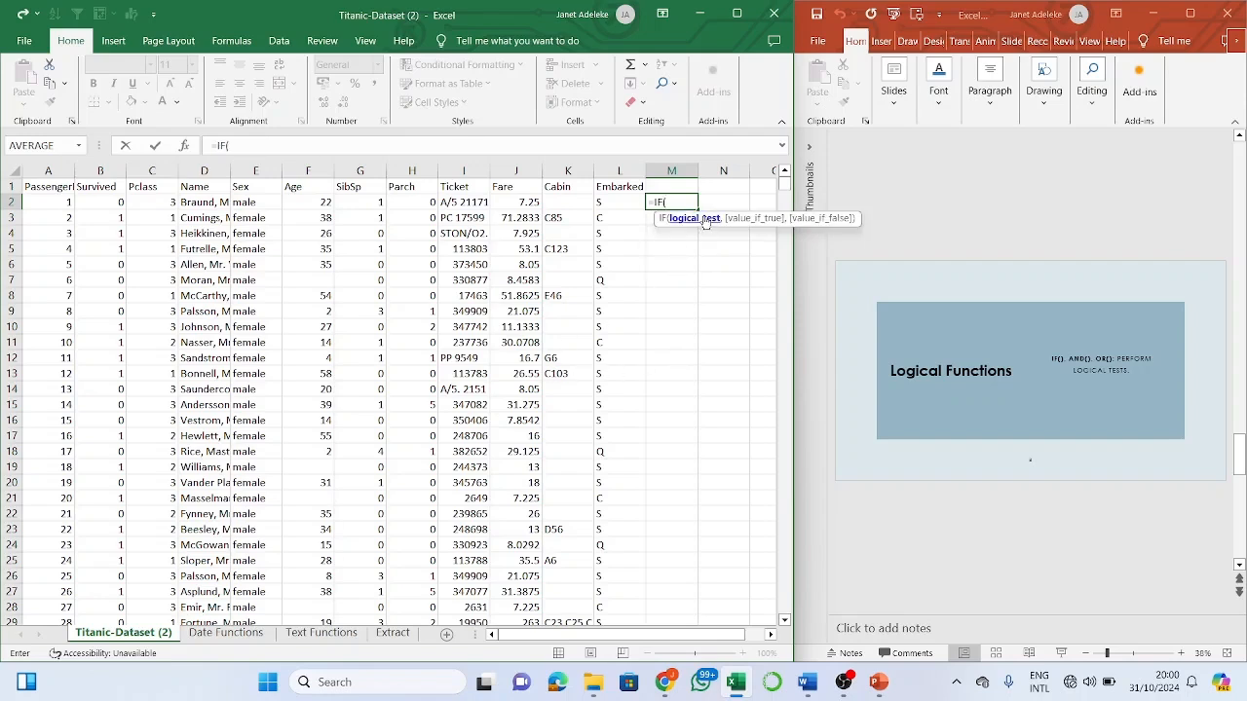
left_click(425, 200)
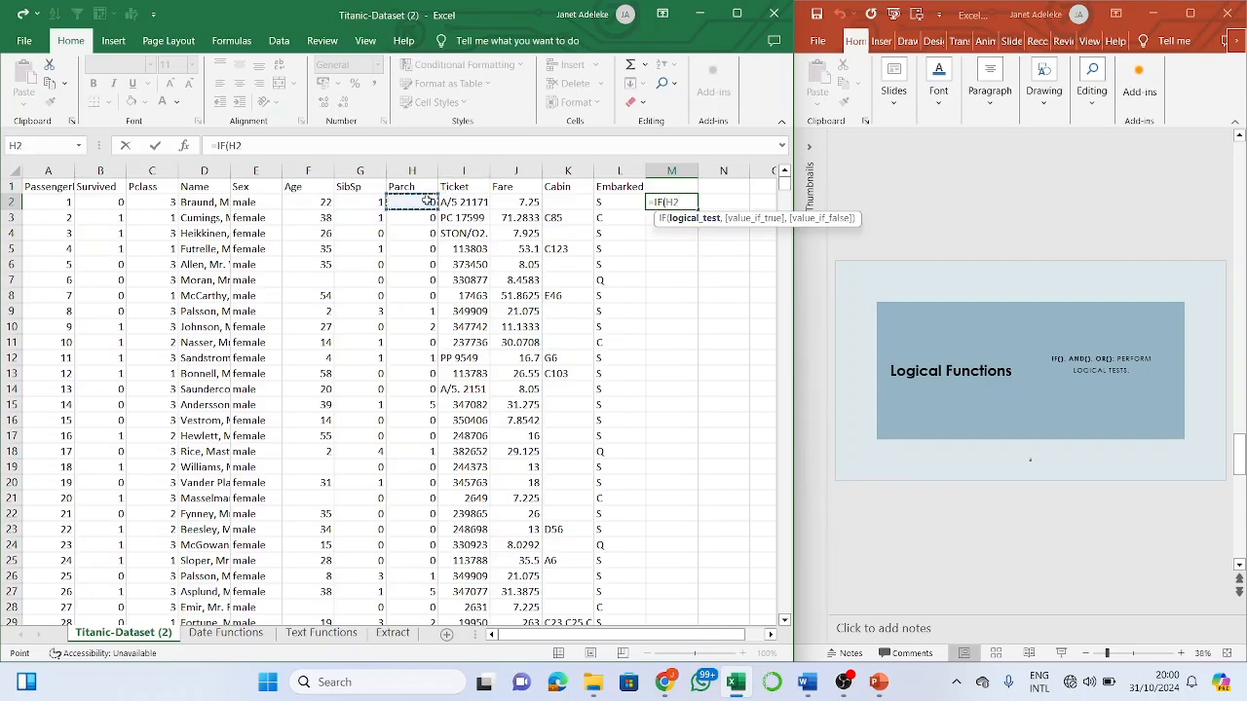
type(">0")
type(",")
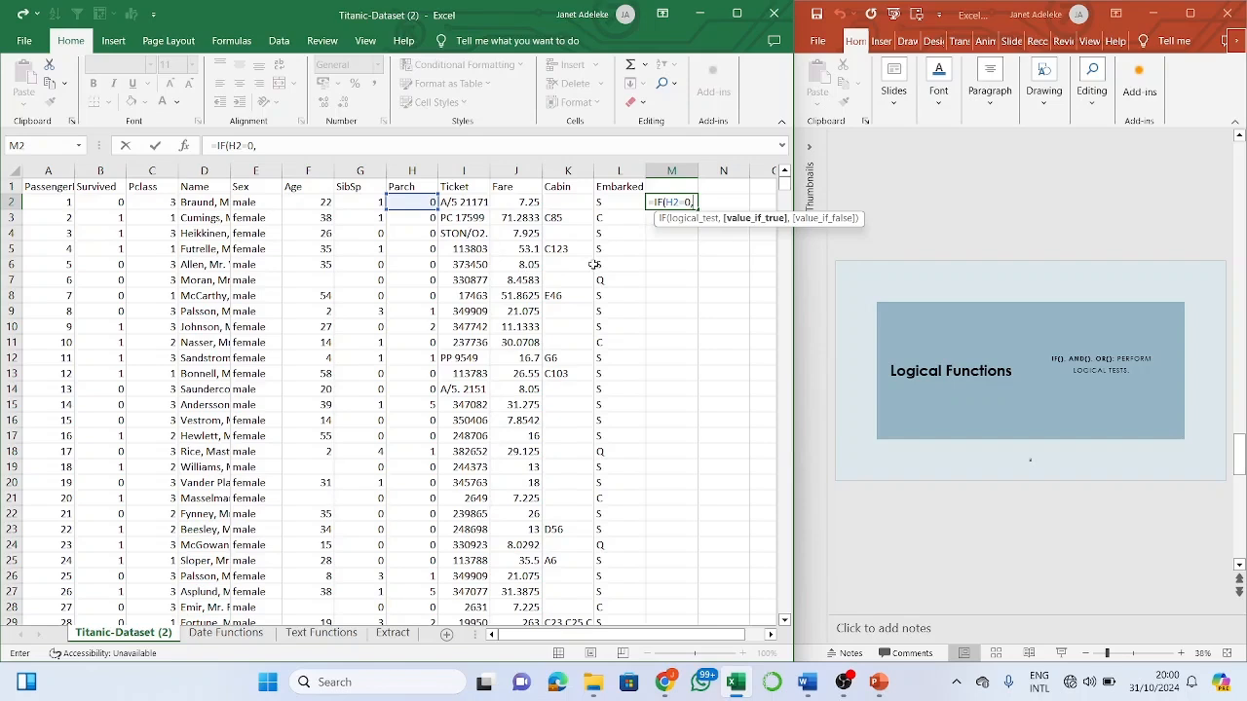
type("\"\"")
key("F2")
type("Alone\",")
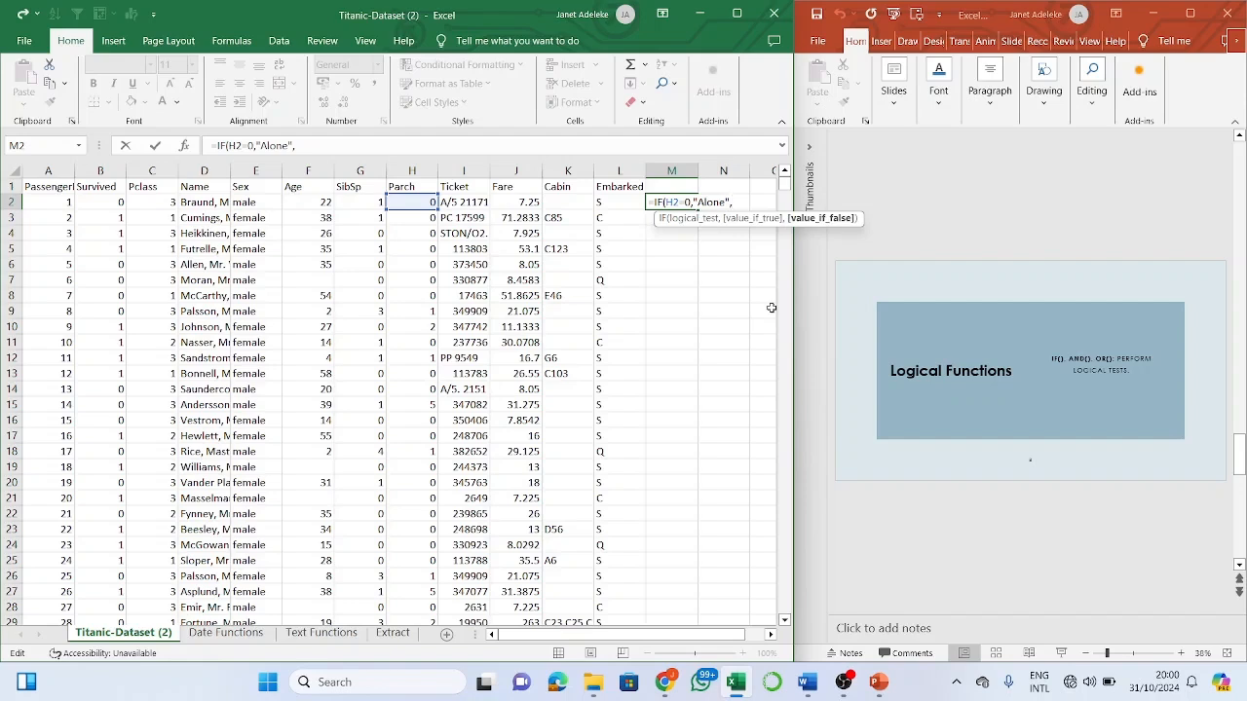
type("\"Not Alone")
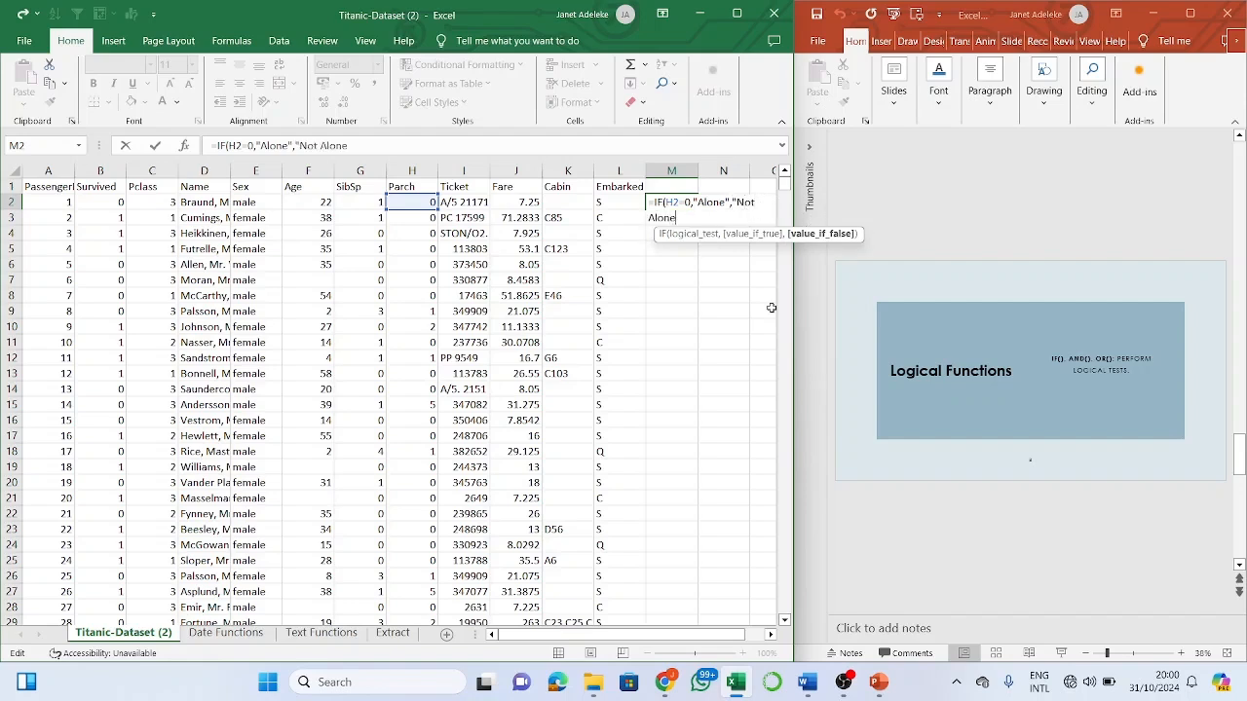
type("\")")
key("Return")
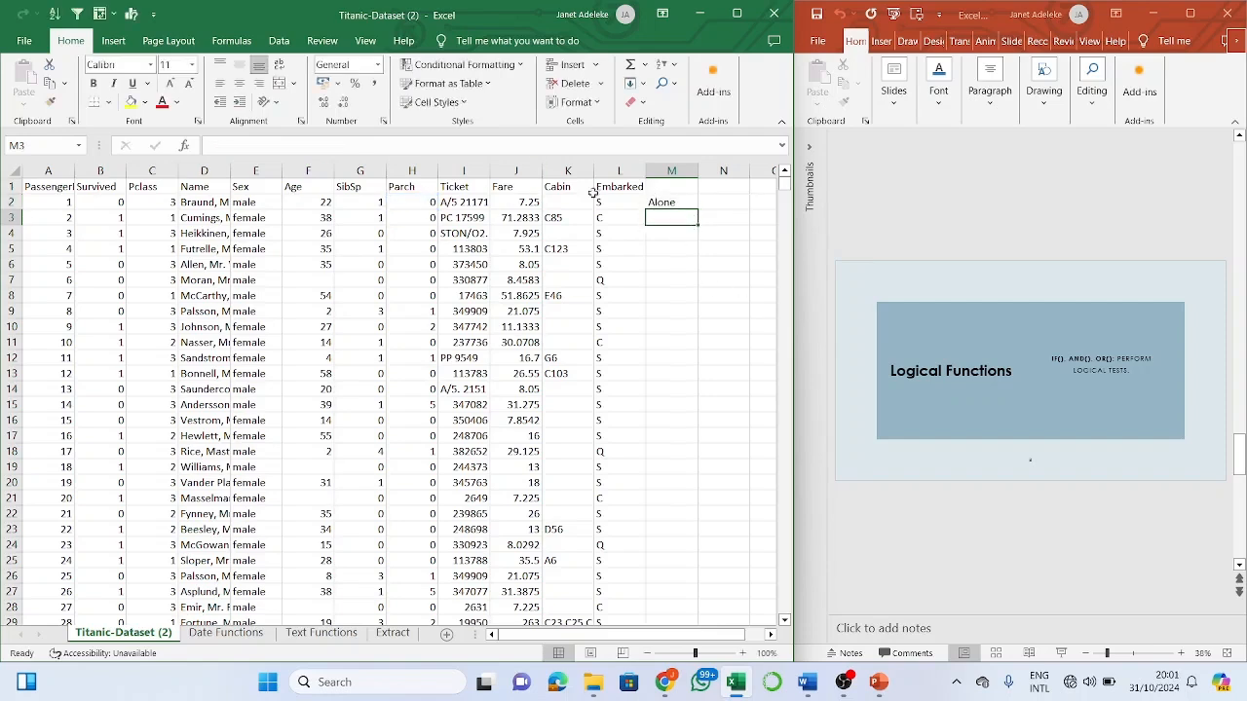
left_click_drag(684, 201, 695, 208)
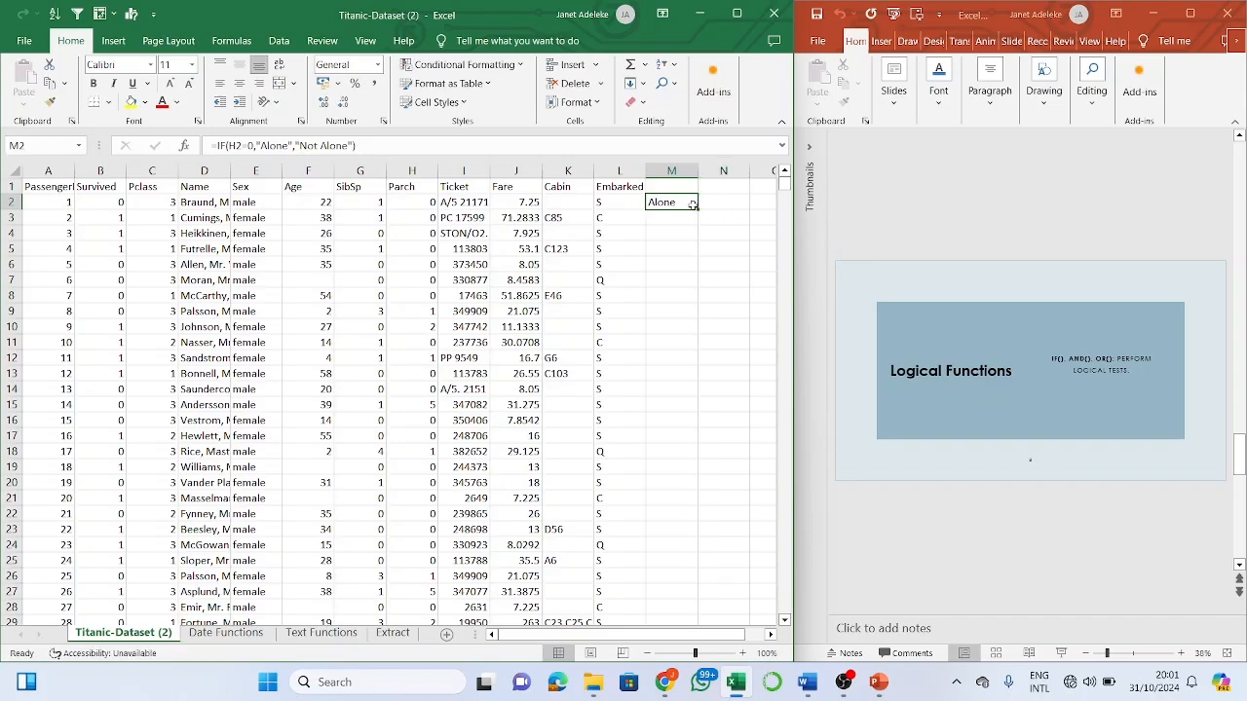
double_click(697, 209)
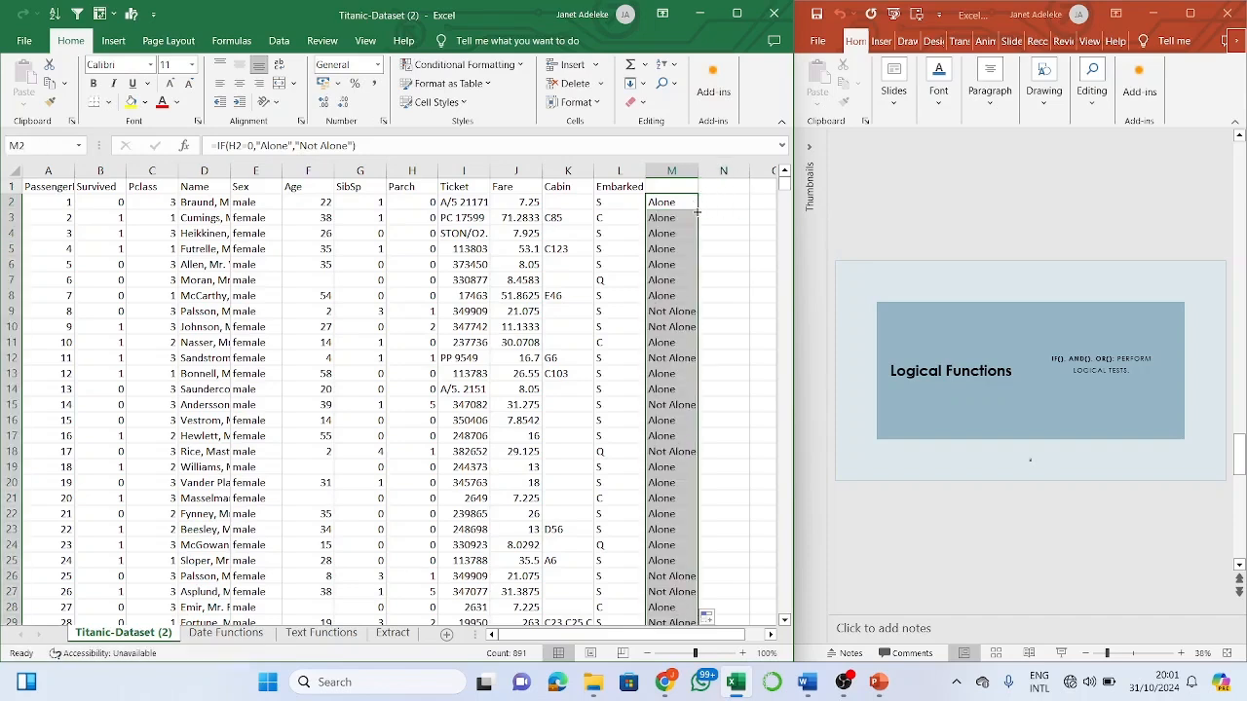
left_click(670, 373)
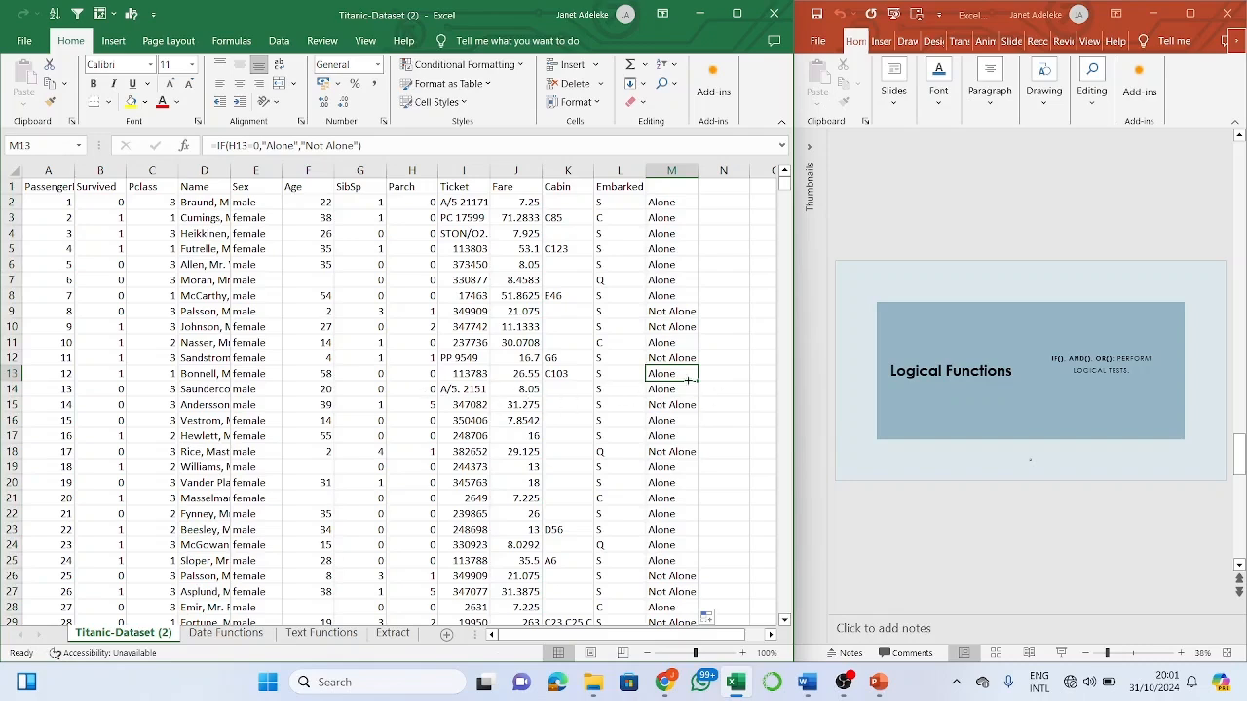
left_click(671, 203)
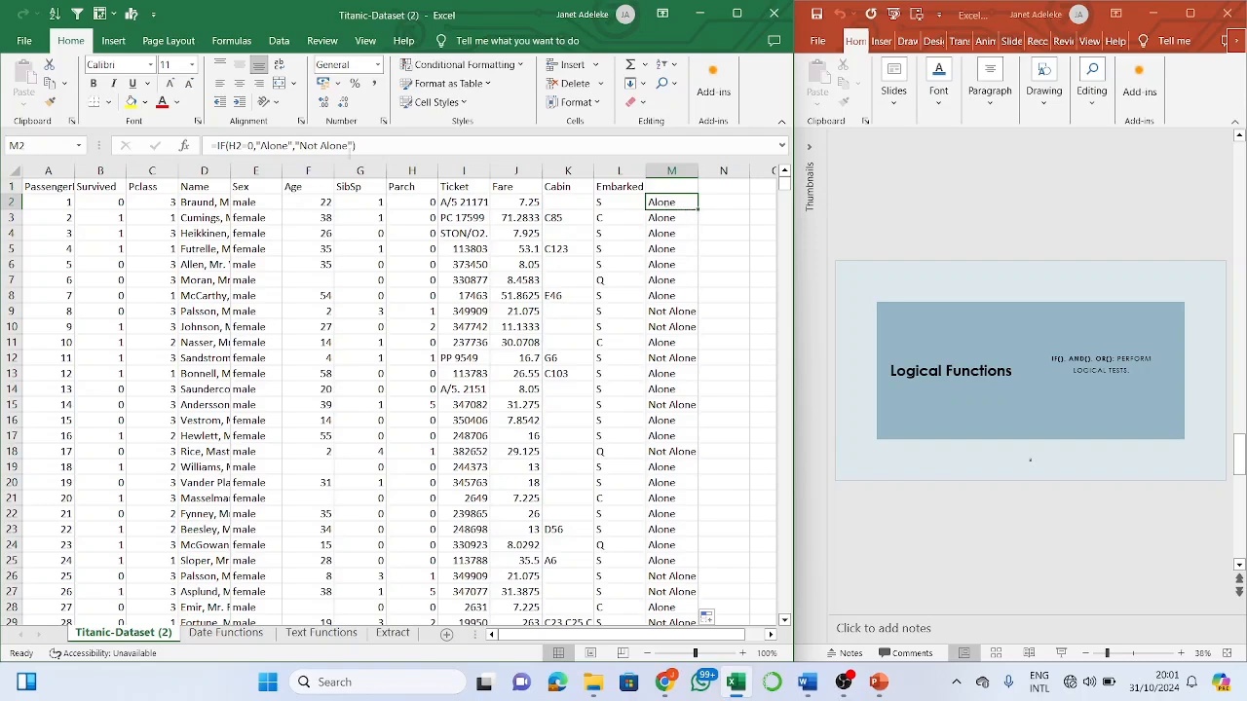
left_click(358, 147)
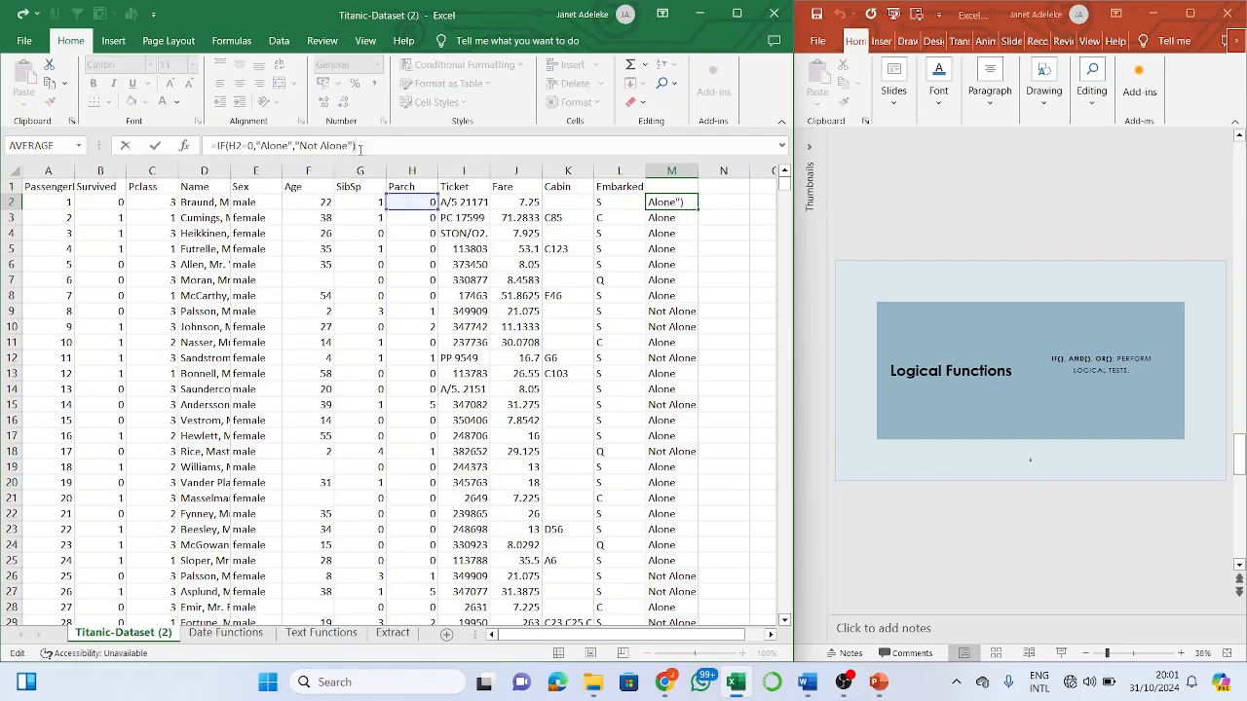
key("BackSpace")
key("BackSpace")
key("BackSpace")
key("BackSpace")
key("BackSpace")
key("BackSpace")
key("BackSpace")
key("BackSpace")
key("BackSpace")
key("BackSpace")
key("BackSpace")
key("BackSpace")
key("BackSpace")
key("BackSpace")
key("BackSpace")
key("BackSpace")
key("BackSpace")
key("BackSpace")
key("BackSpace")
key("BackSpace")
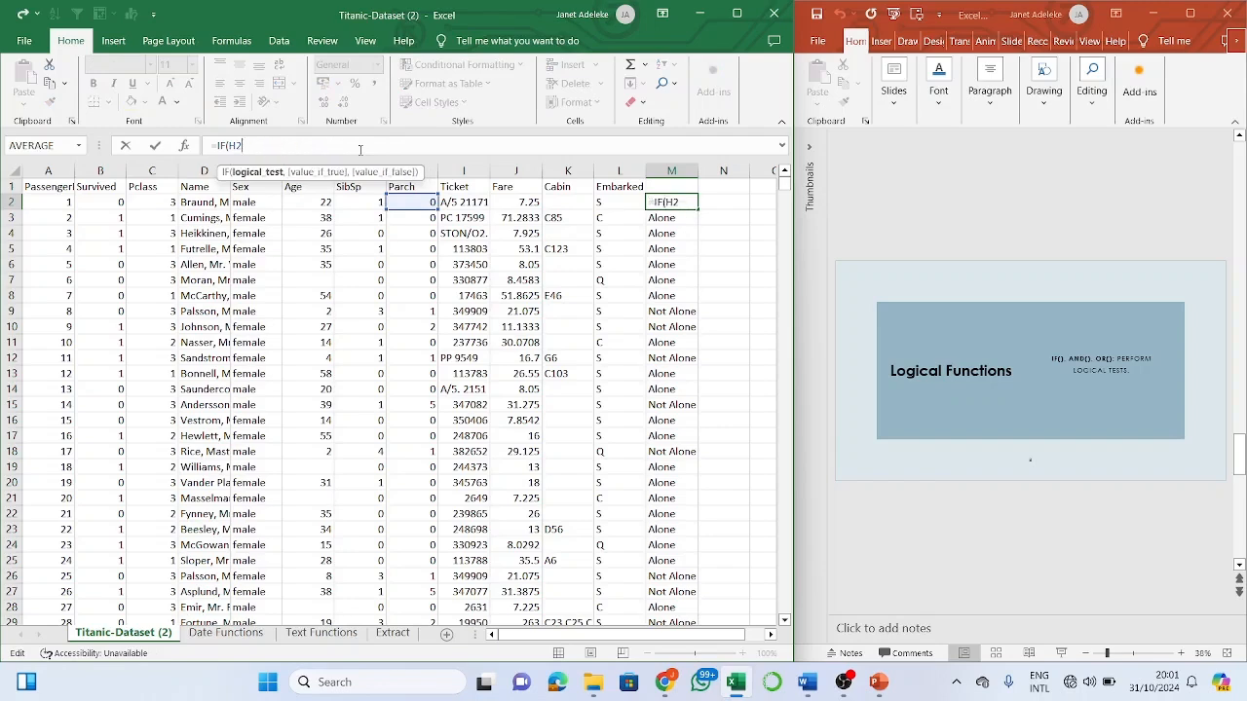
type("=")
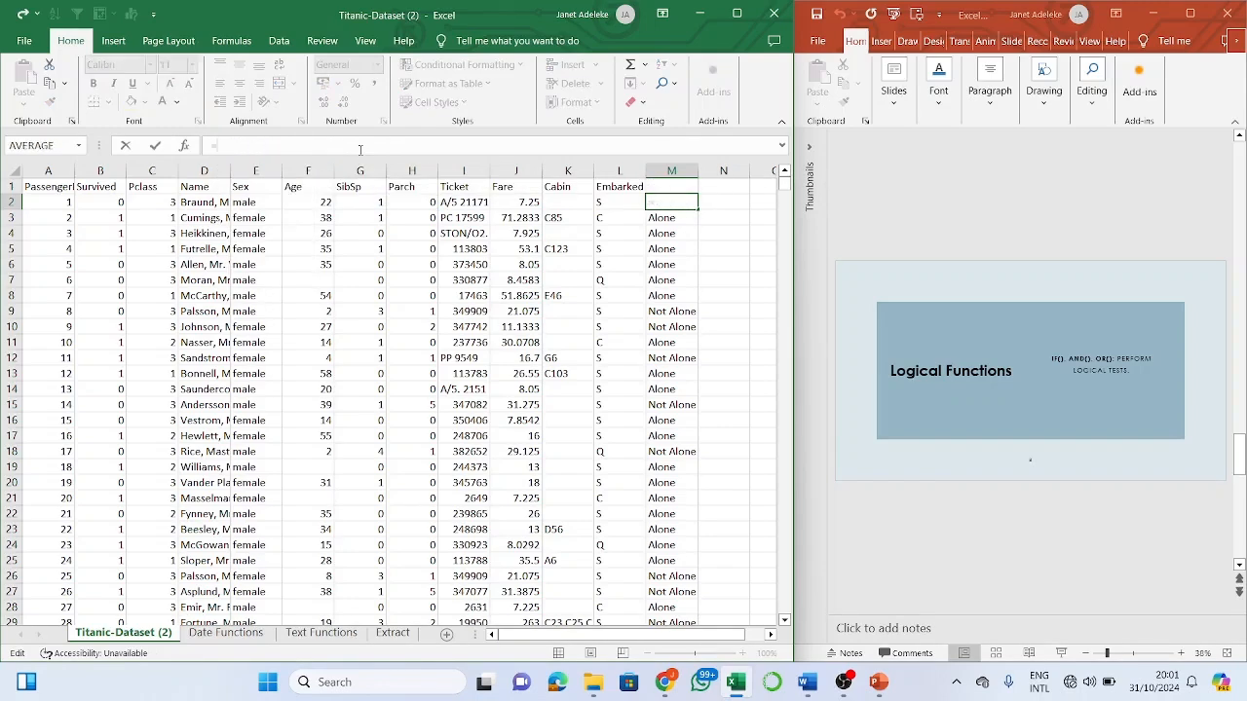
type("AND")
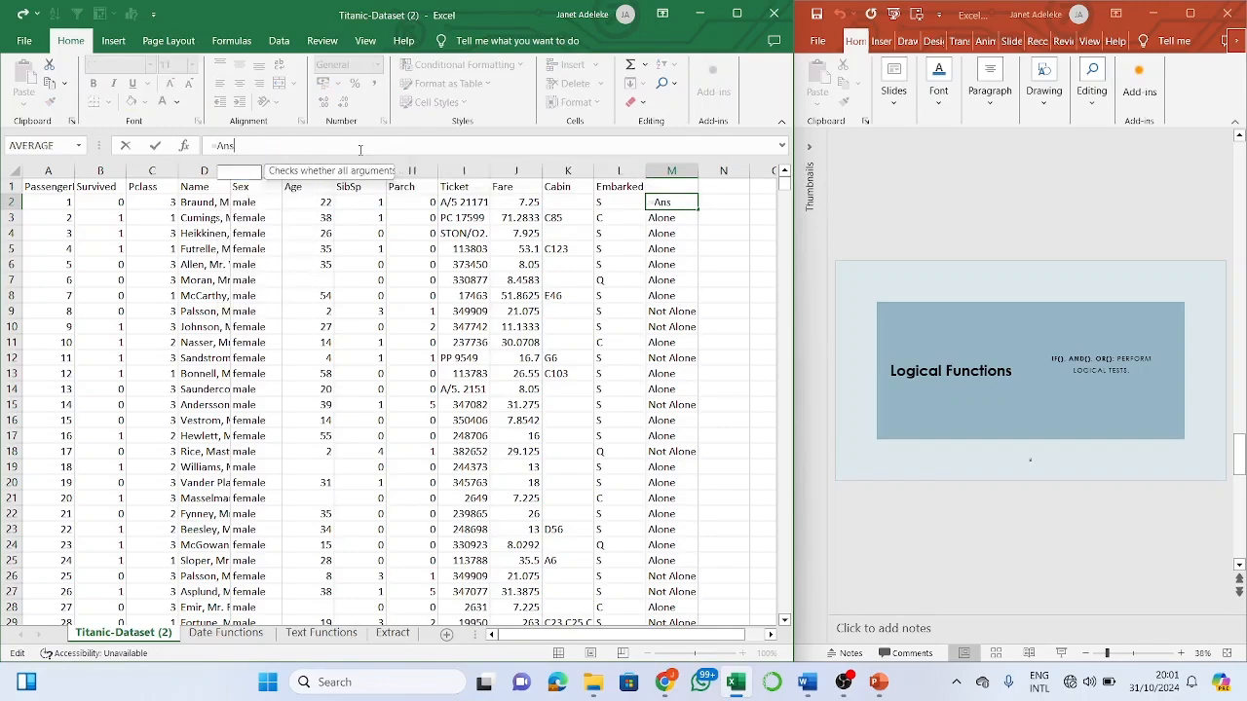
key("BackSpace")
key("BackSpace")
type("nd")
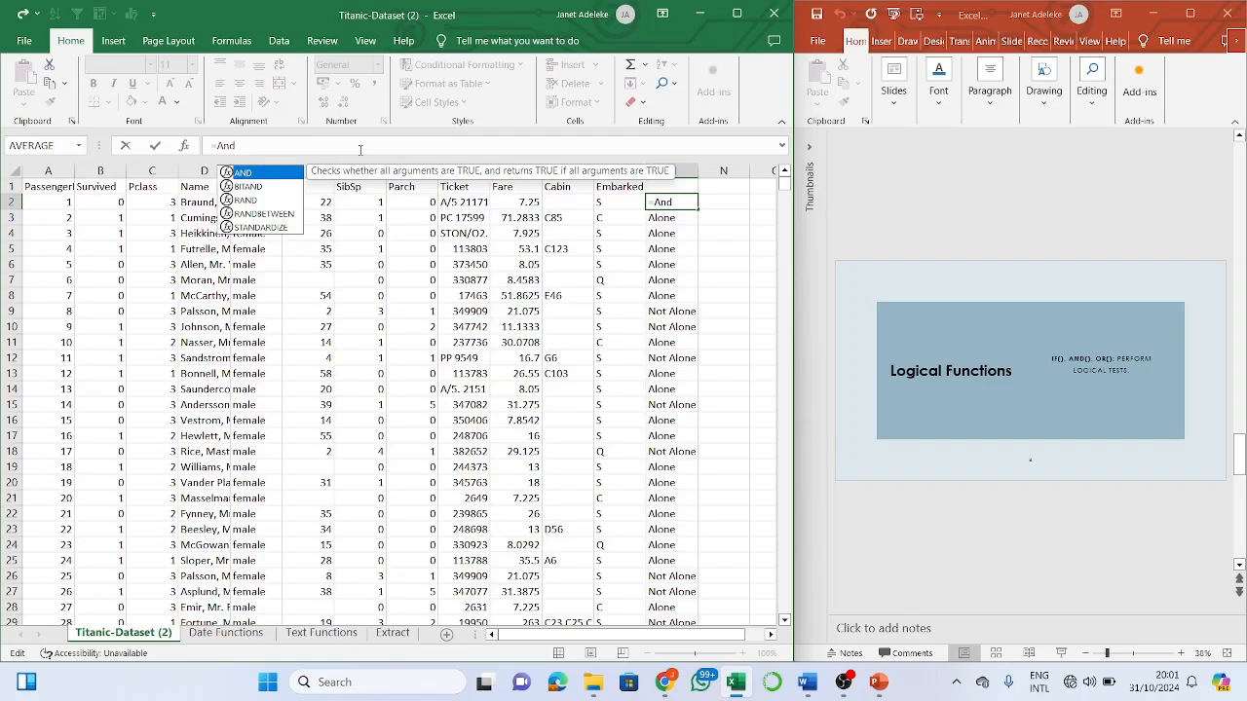
key("Tab")
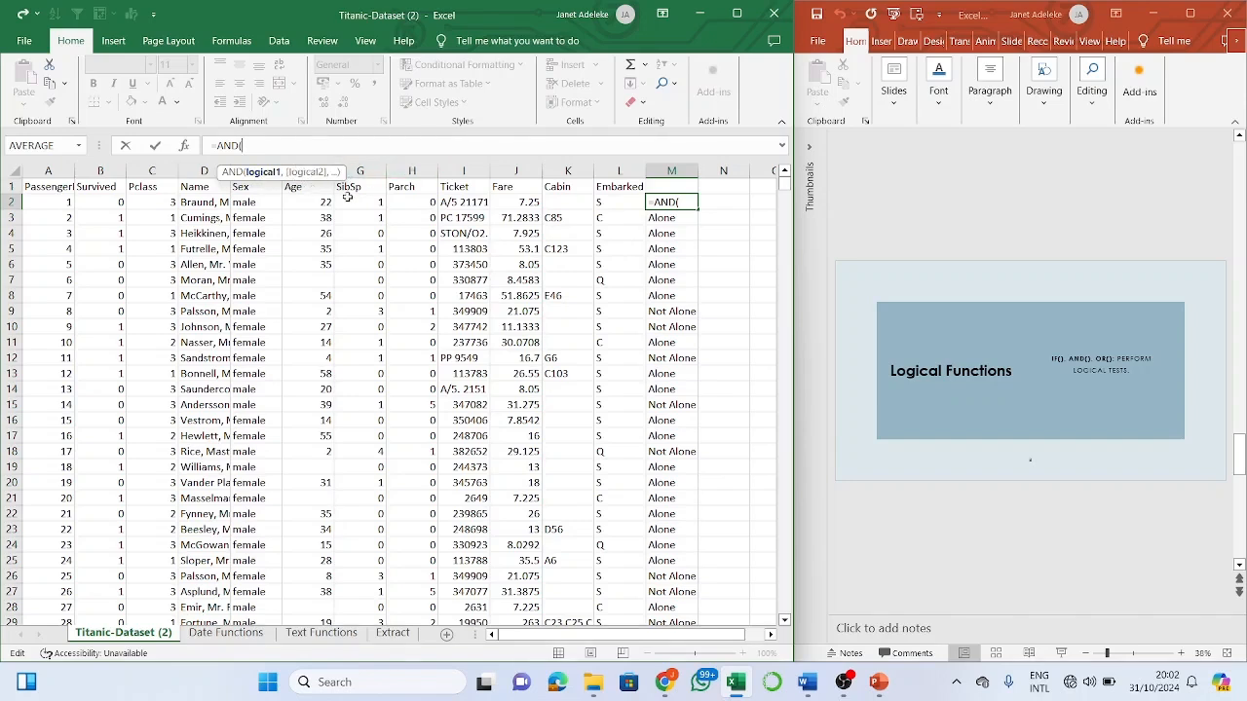
left_click(725, 201)
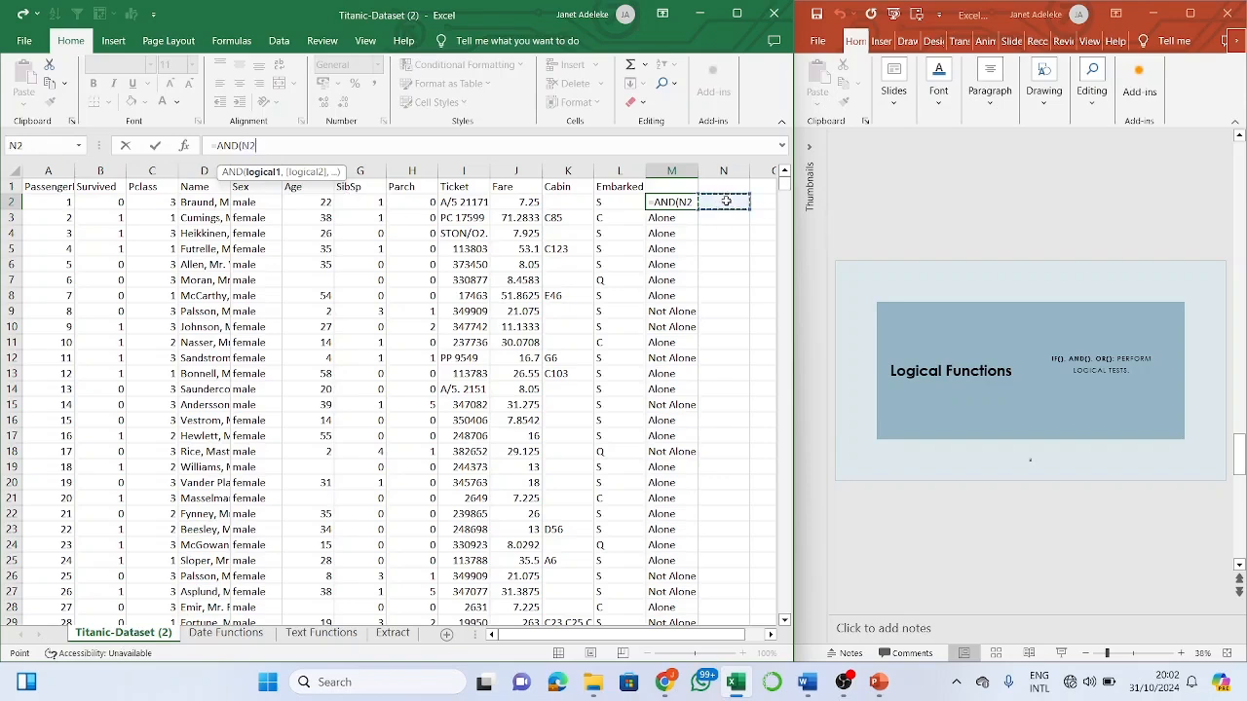
key("Escape")
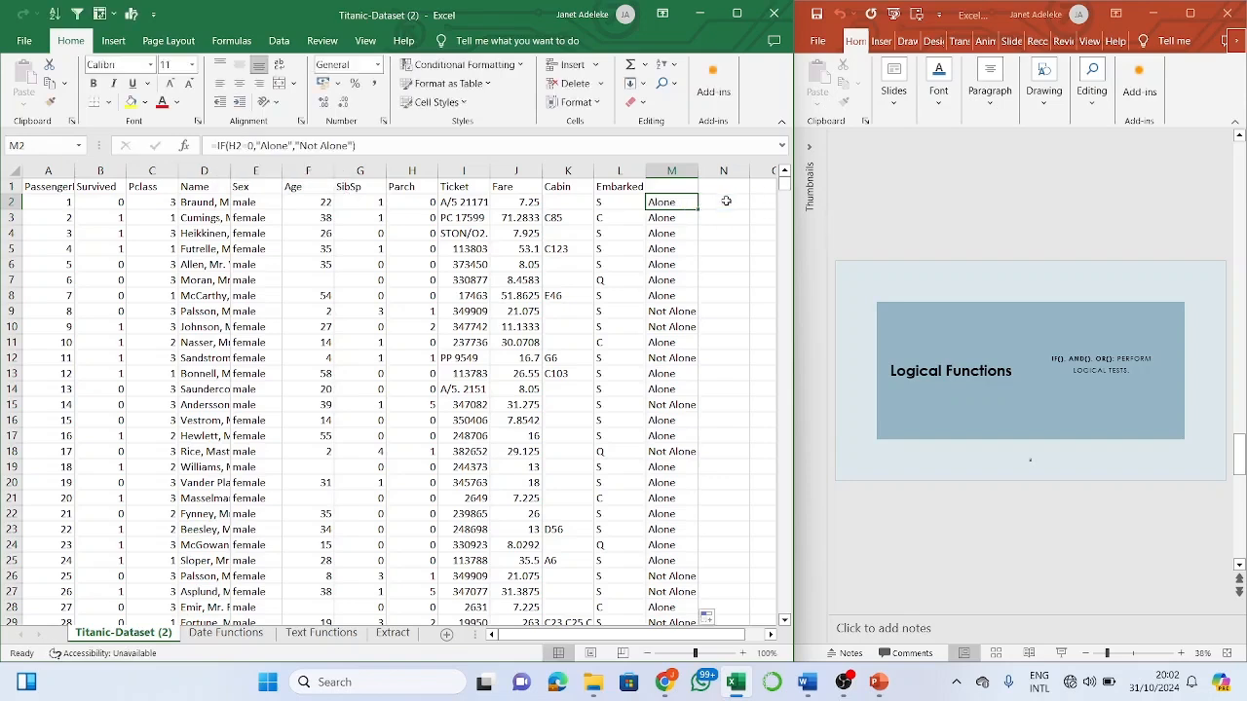
left_click(726, 200)
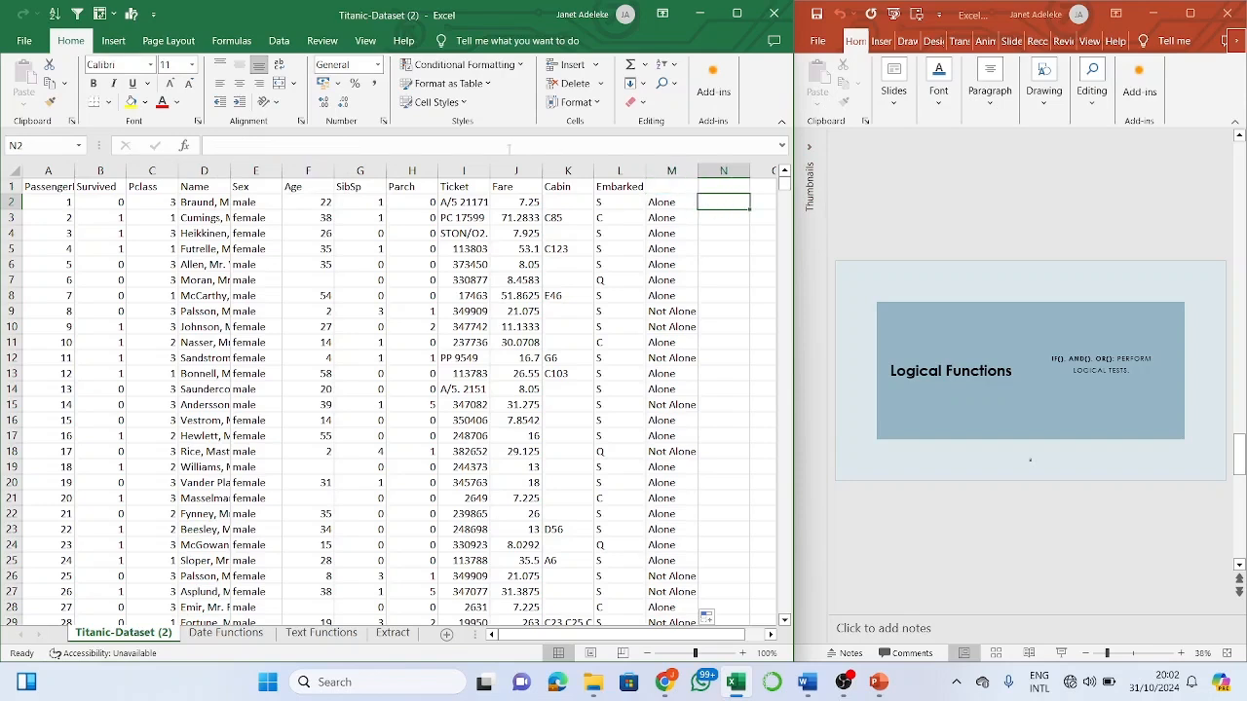
- Enter =AND(H2=0) in N2 and fill it down column N
left_click(508, 149)
type("=")
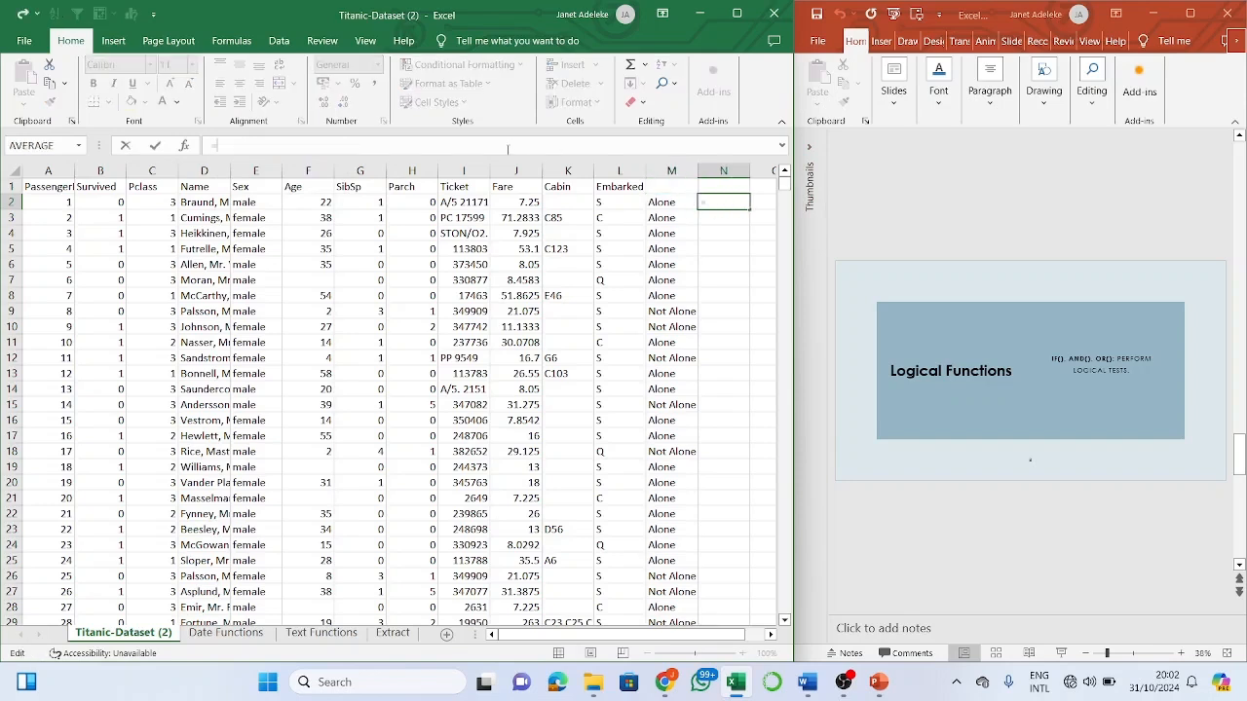
type("and")
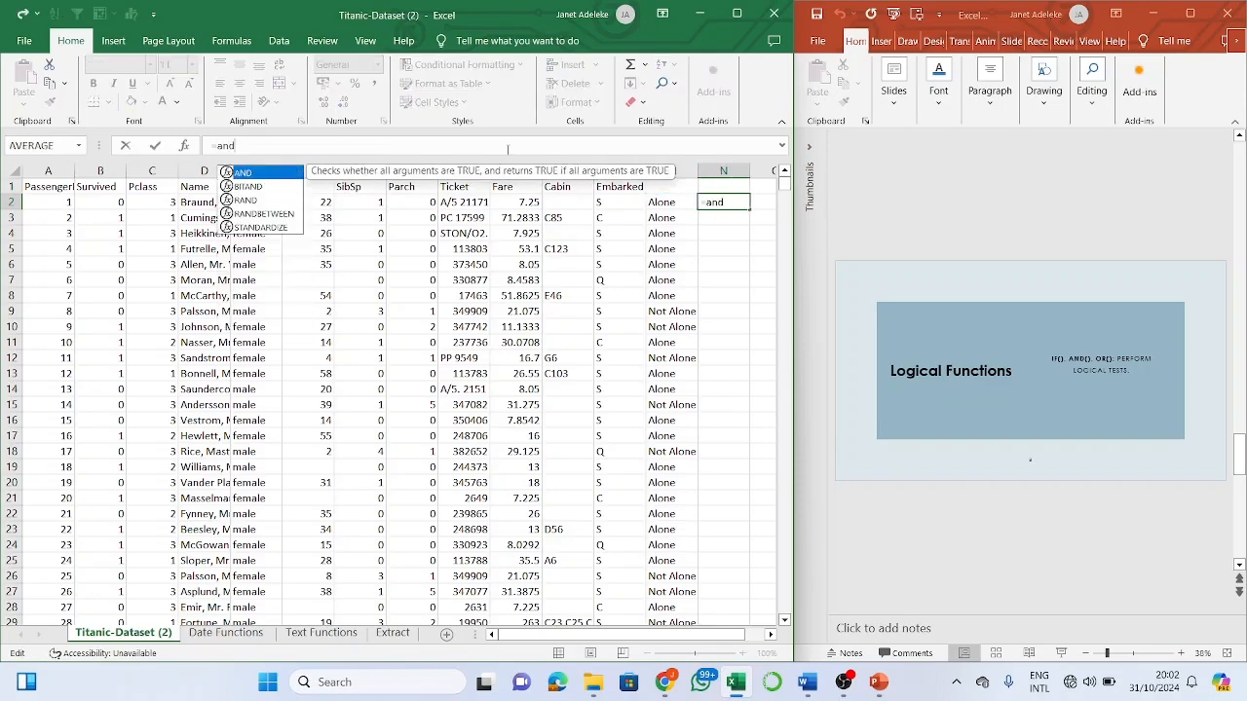
key("Tab")
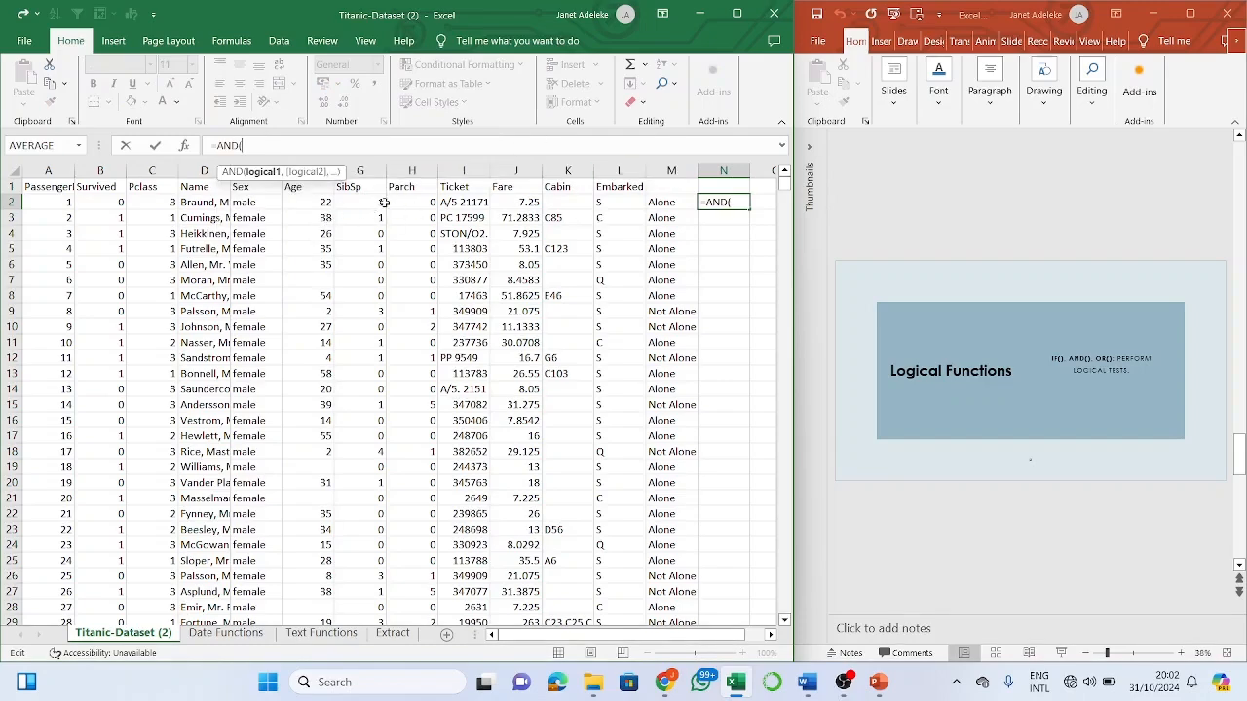
left_click(416, 202)
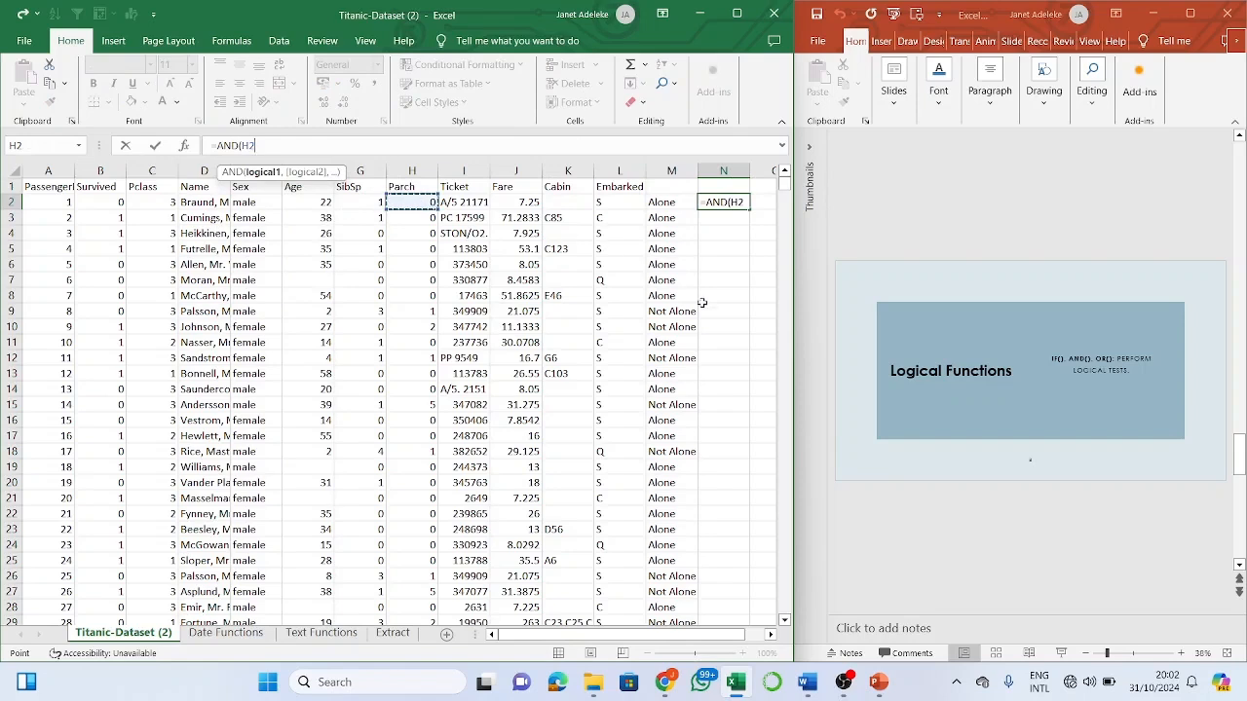
type("=0")
key("Return")
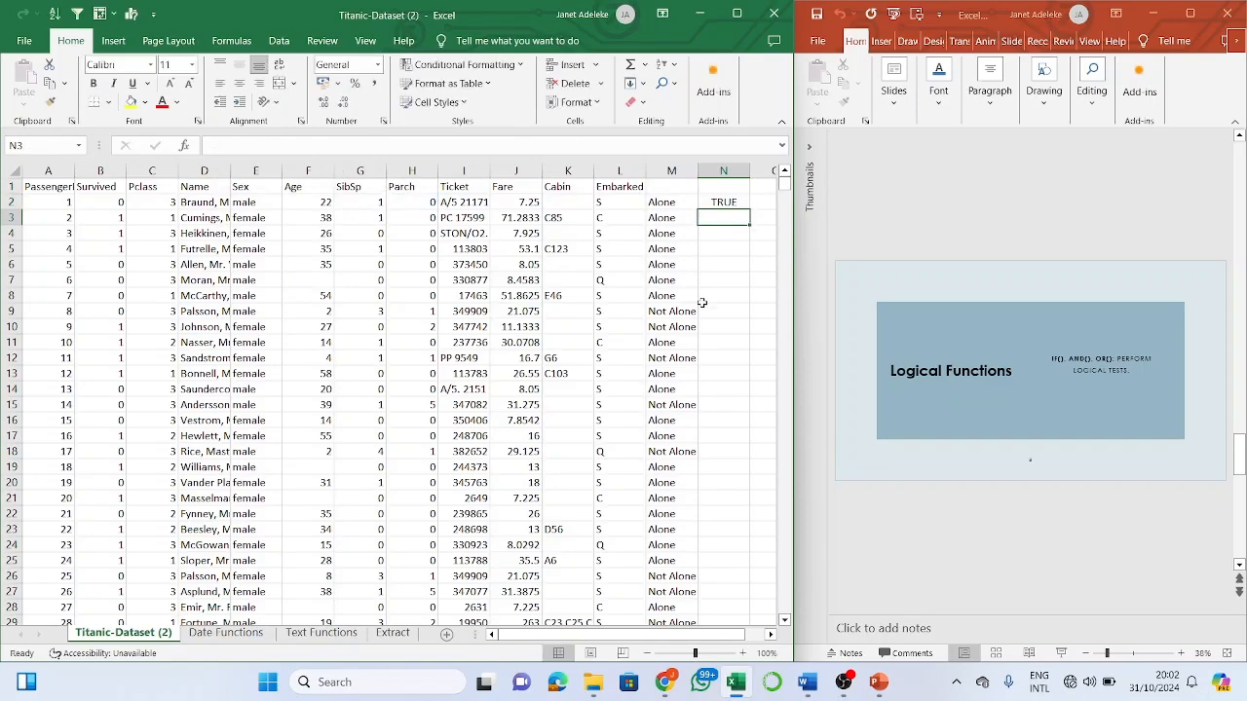
key("Up")
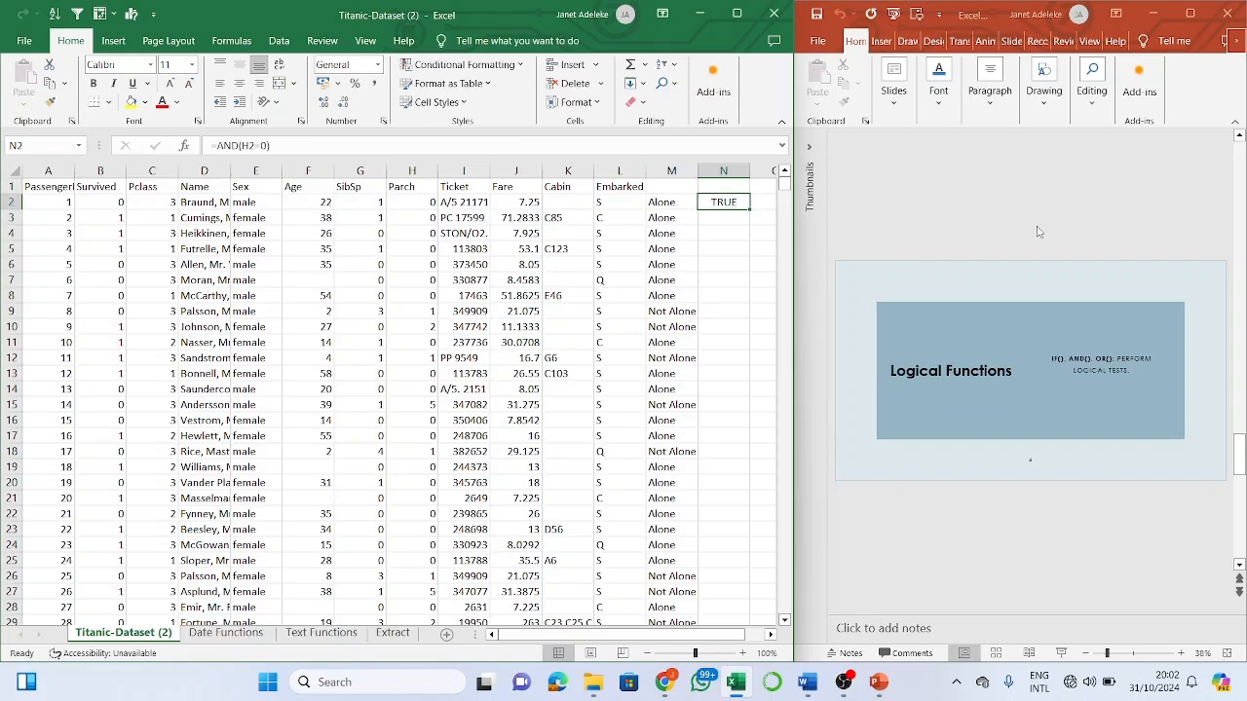
double_click(750, 209)
- Inspect N9's copied formula, start adding a second condition, then cancel the edit
left_click(721, 312)
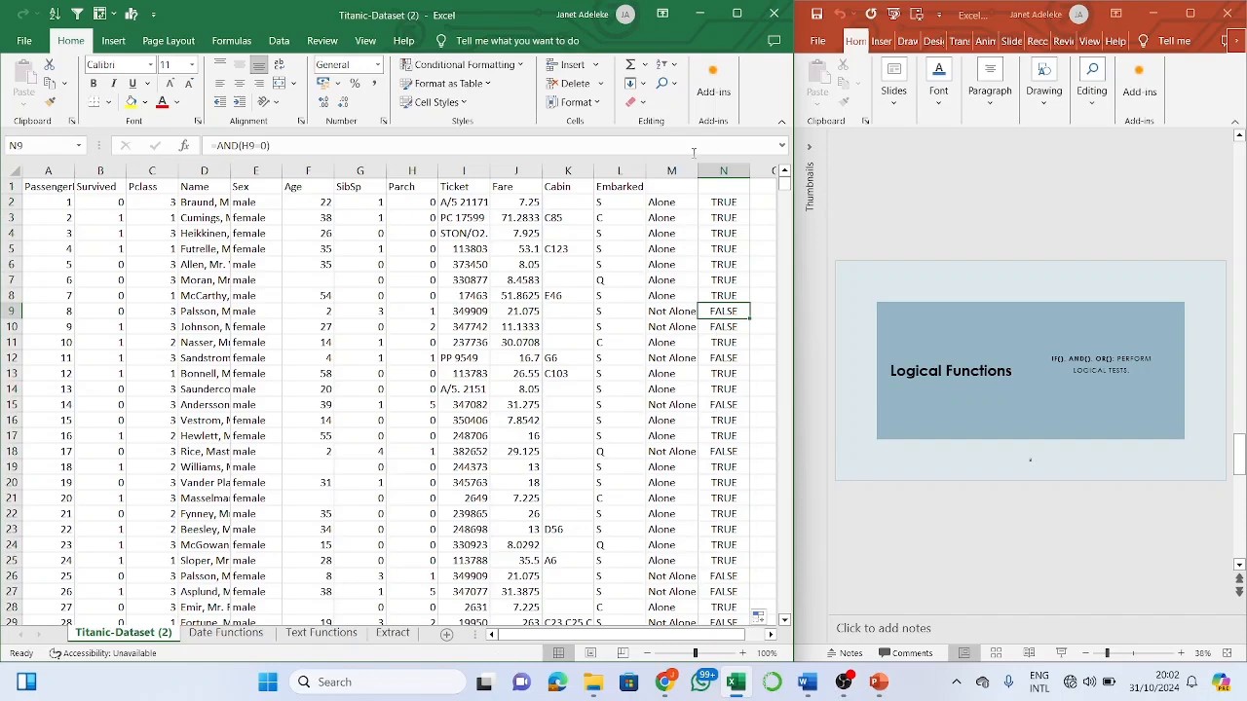
left_click(272, 144)
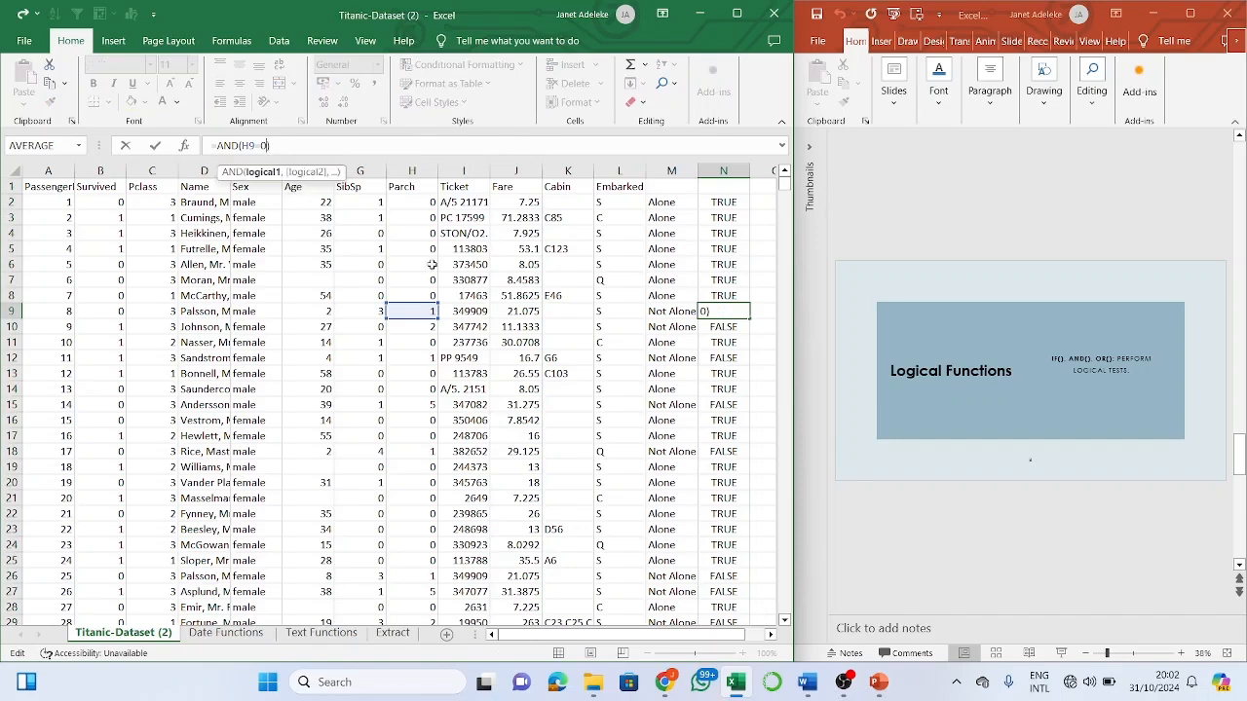
type(",")
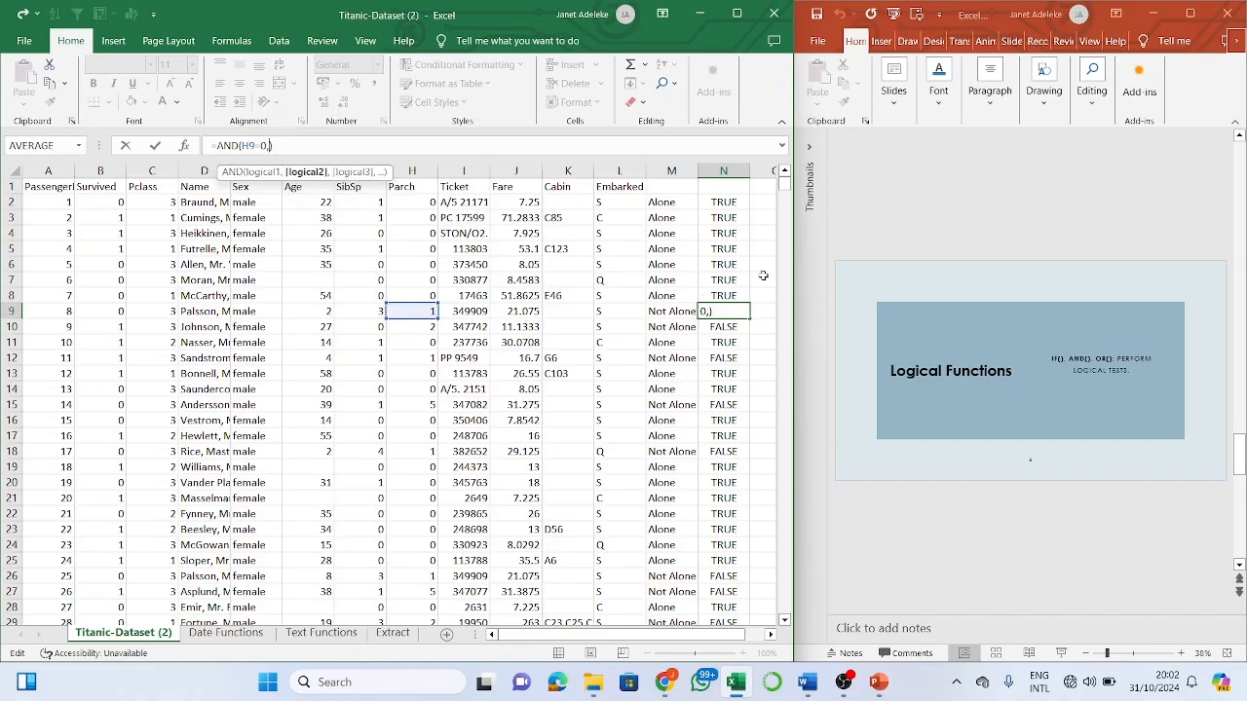
left_click(762, 268)
key("Escape")
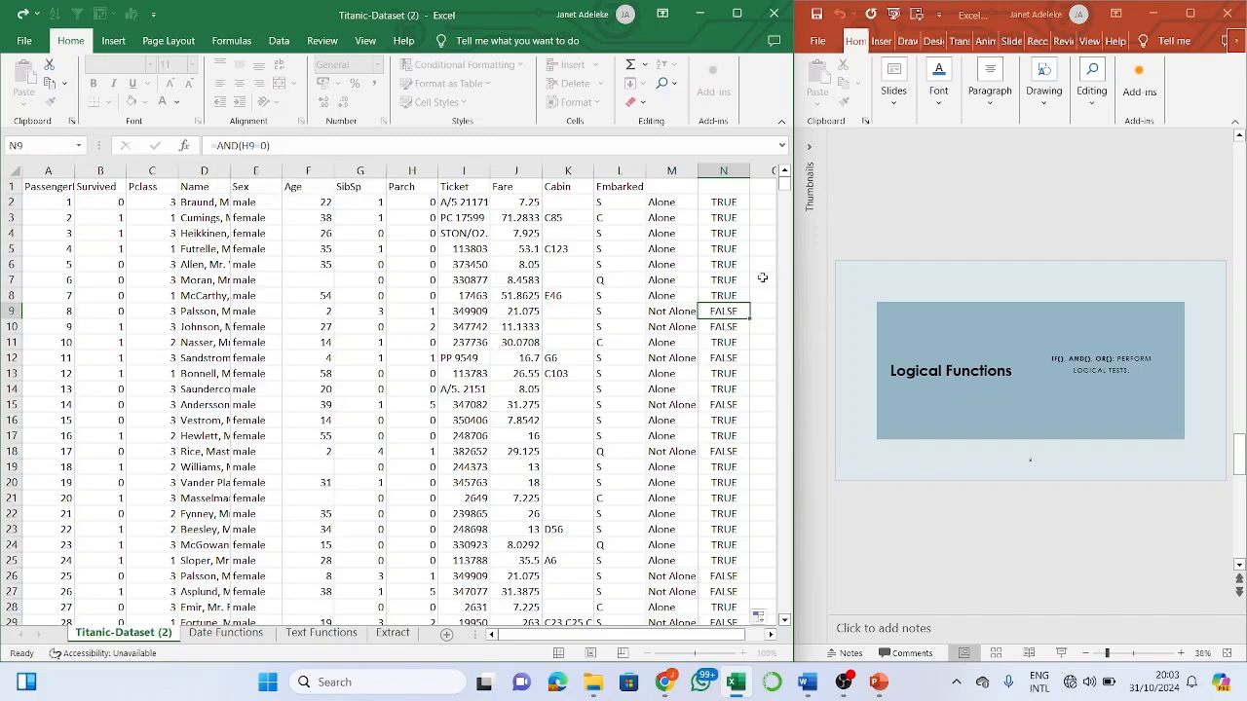
- Enter =AND(H2=0,G2=0) in O2 to test both Parch and SibSp
left_click(766, 201)
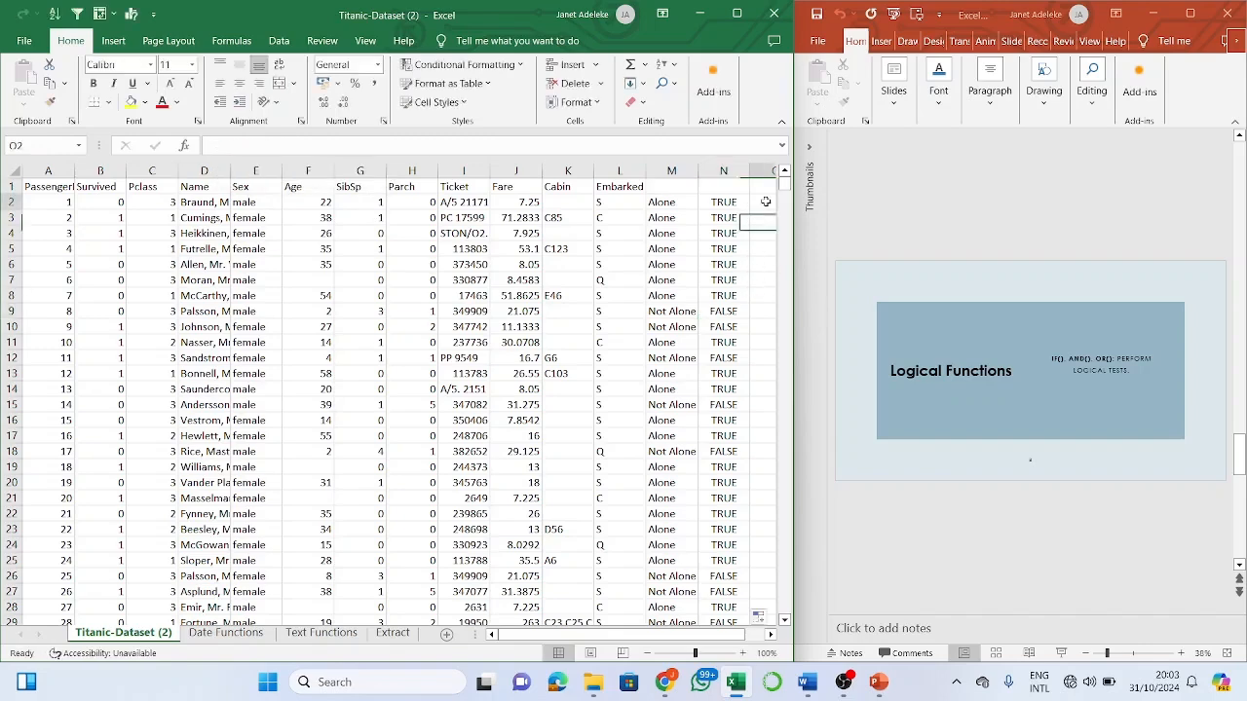
type("=")
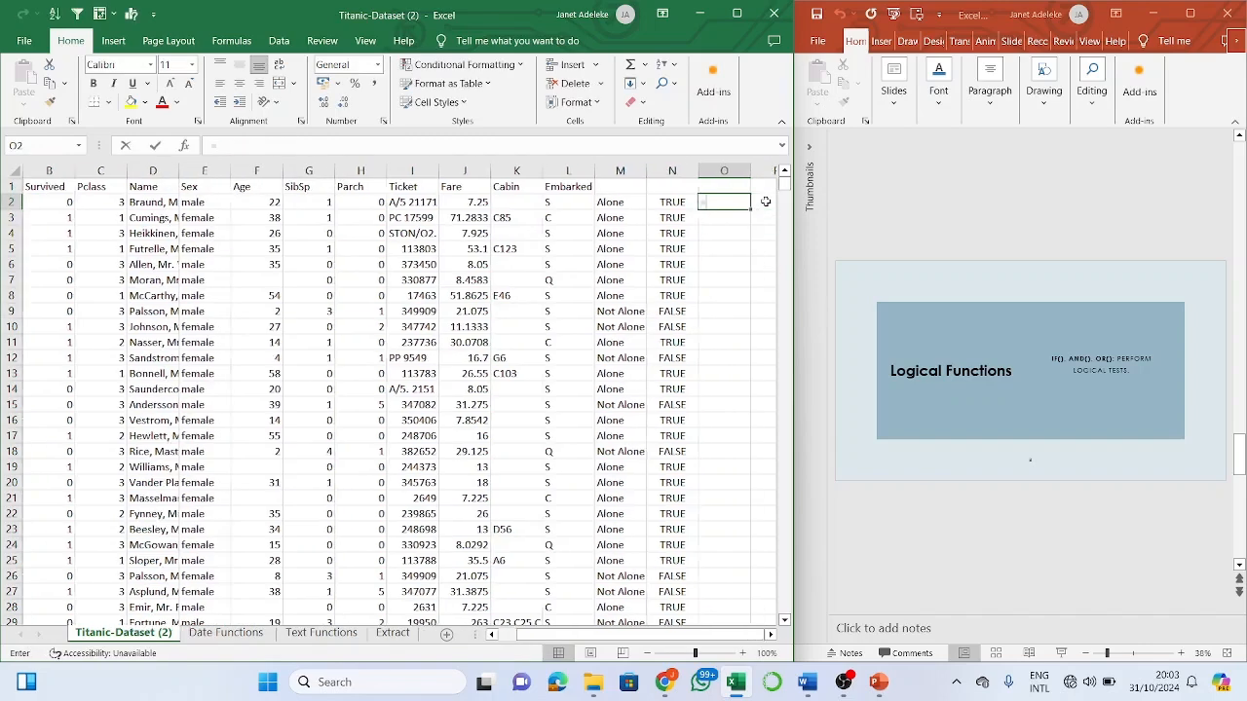
type("and")
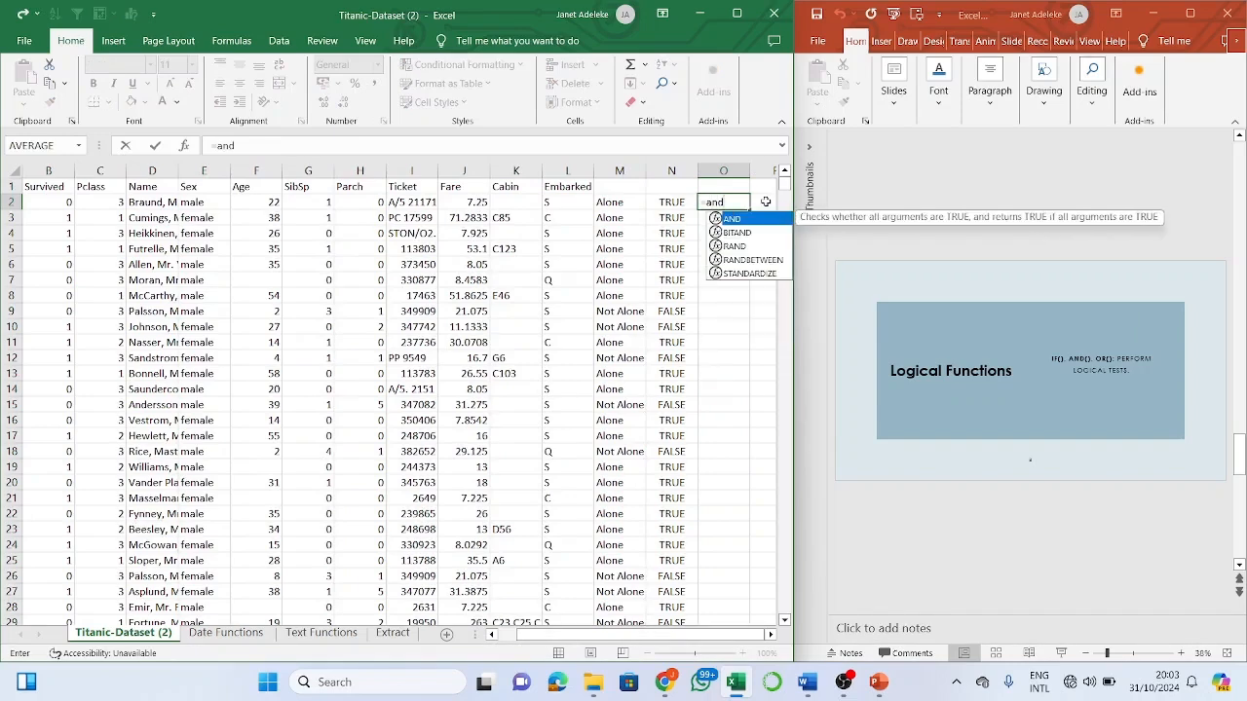
type("(")
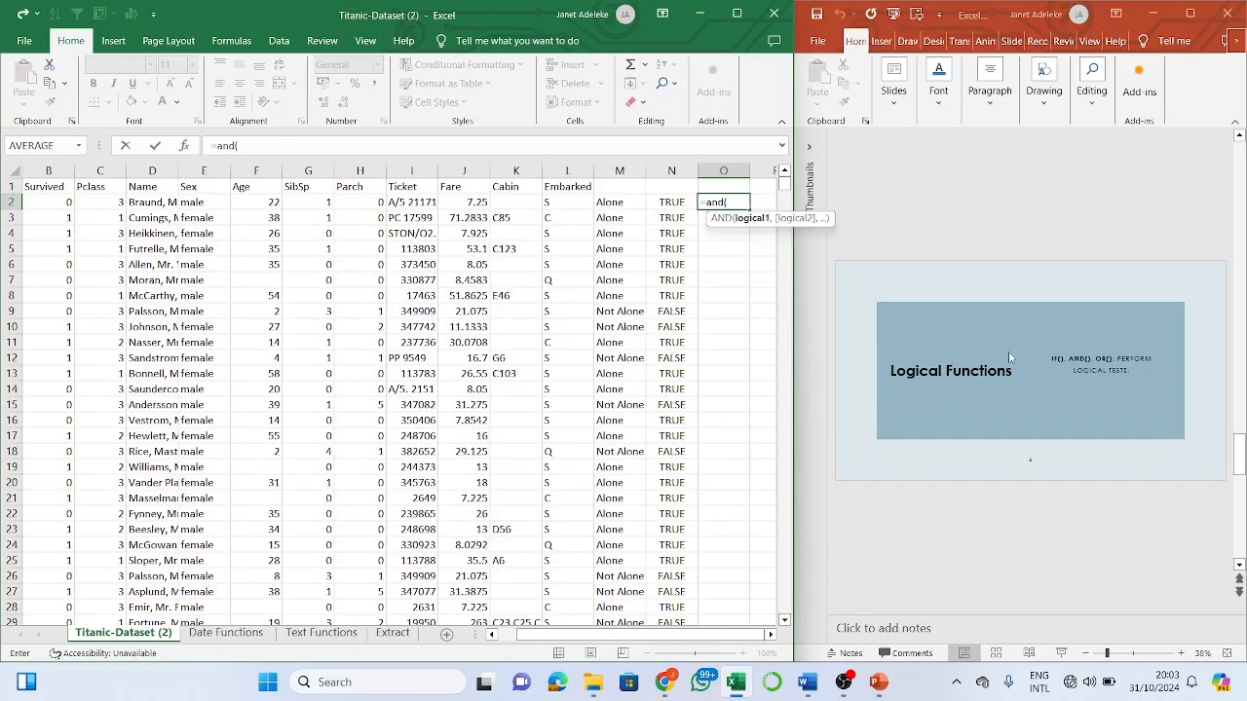
key("BackSpace")
key("Tab")
left_click(365, 202)
key("F2")
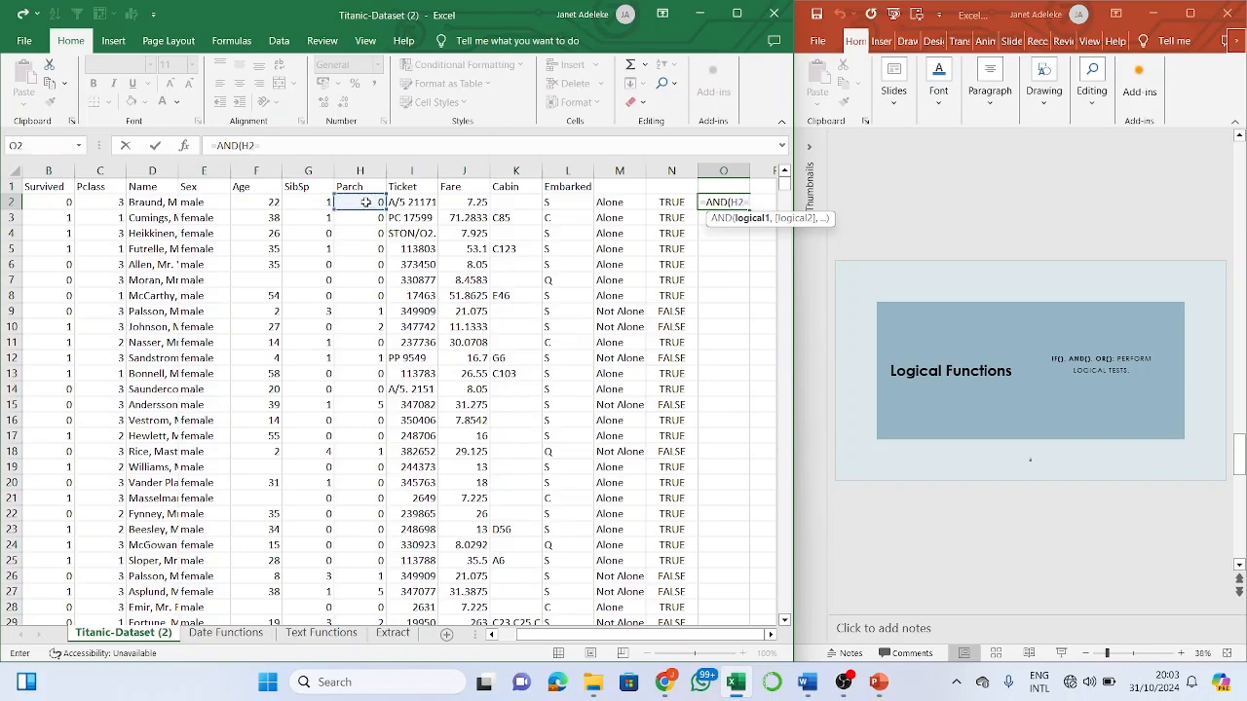
type(",")
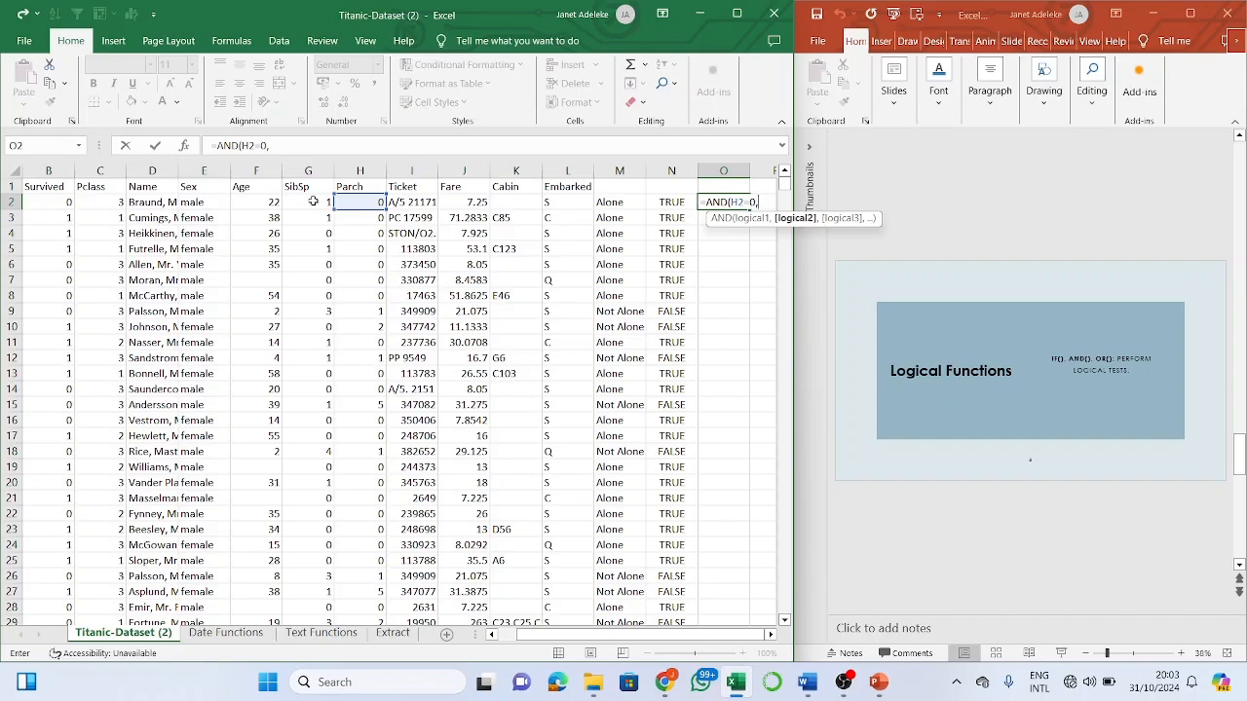
left_click(312, 202)
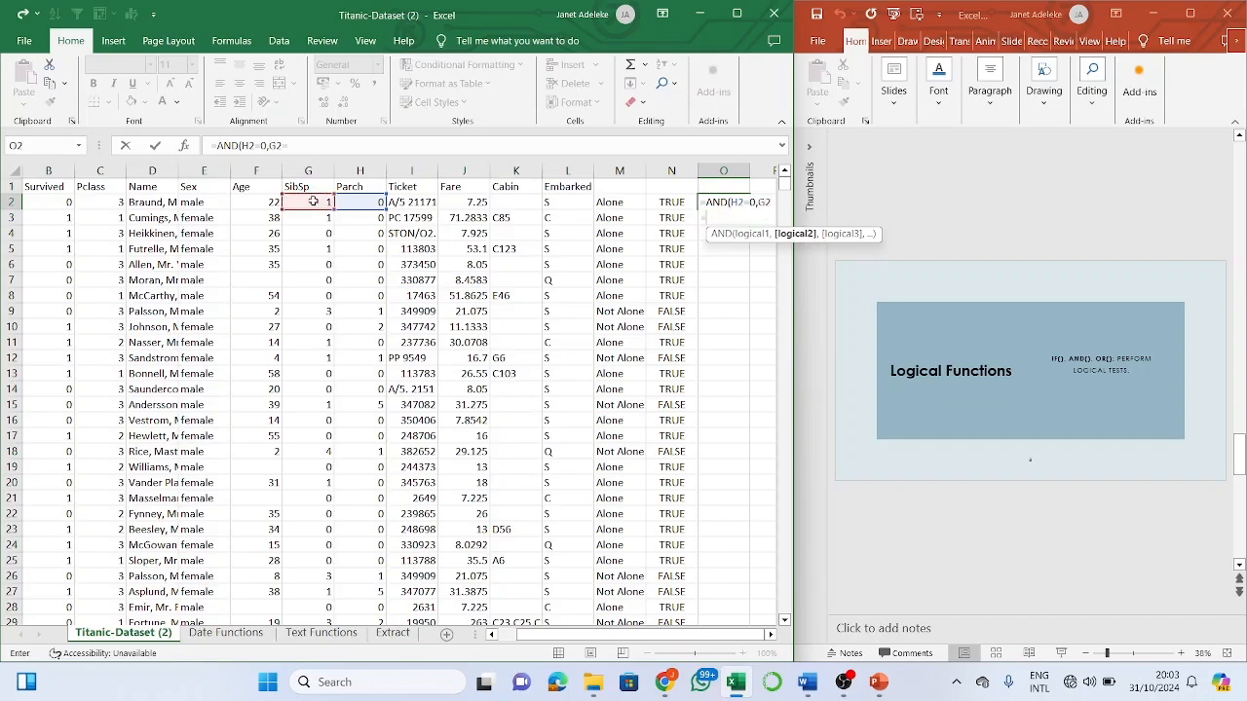
type("=0)")
key("Return")
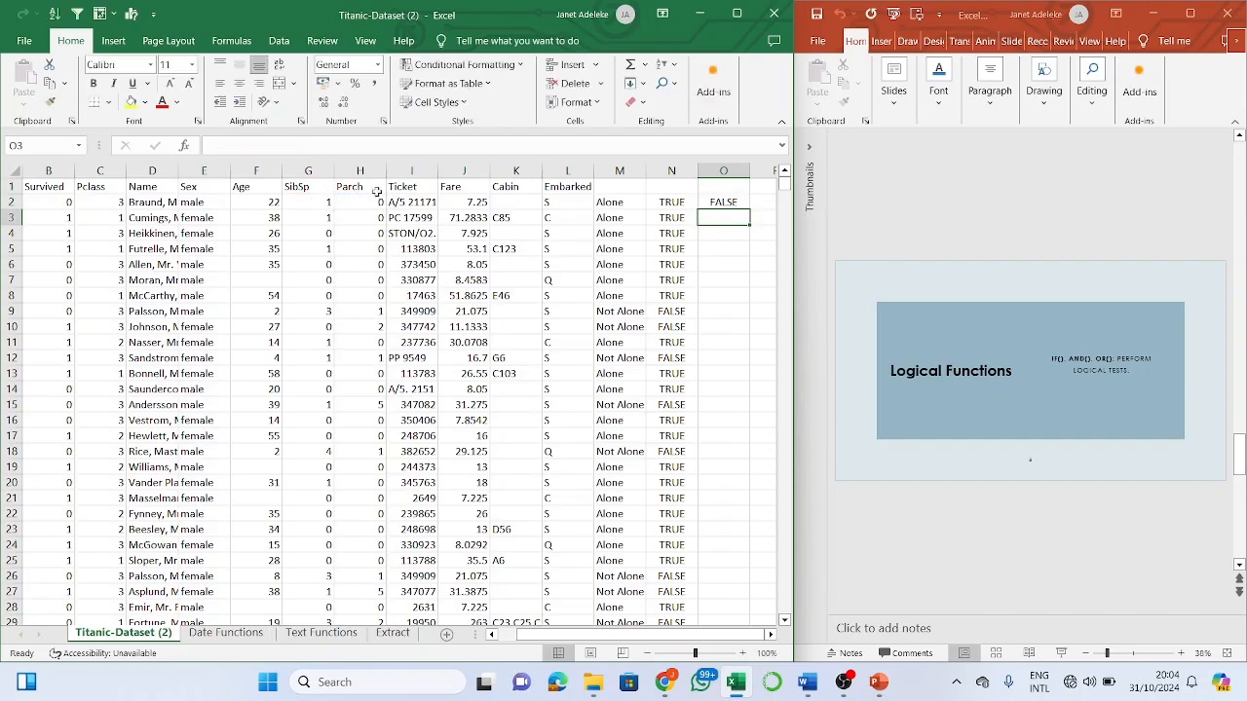
- Fill the O2 AND formula down column O and check the copy in row 7
left_click(738, 201)
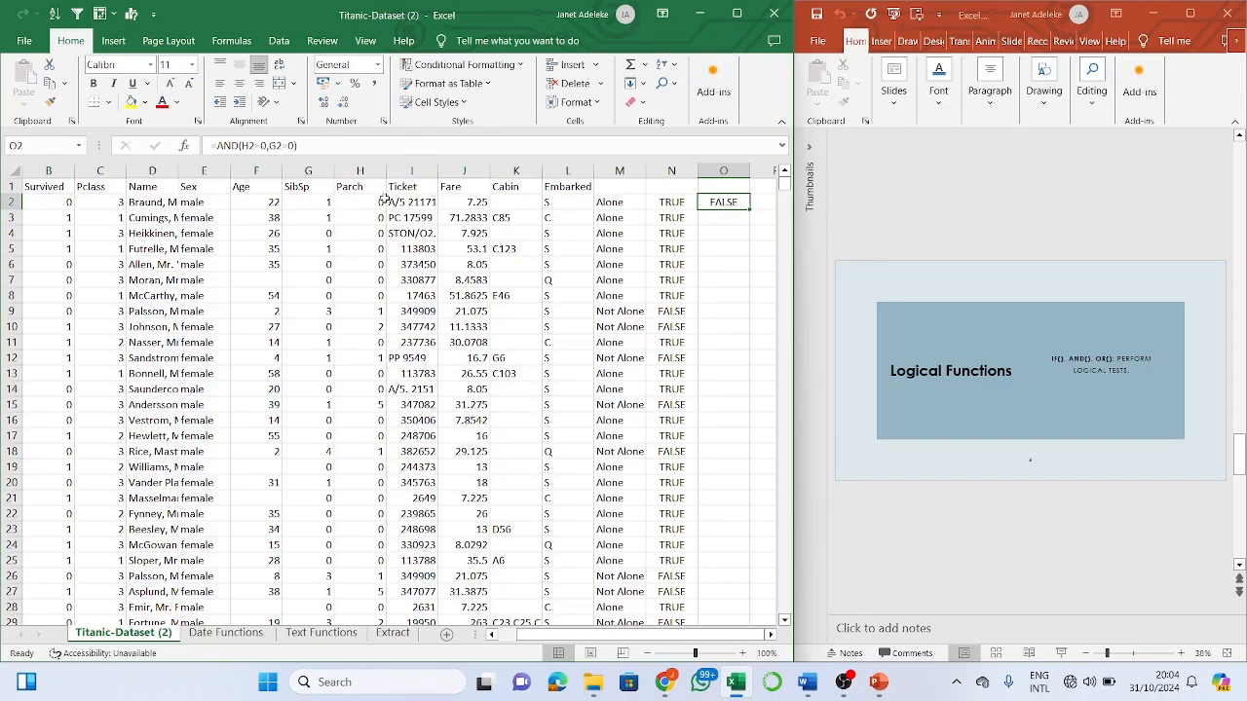
double_click(748, 209)
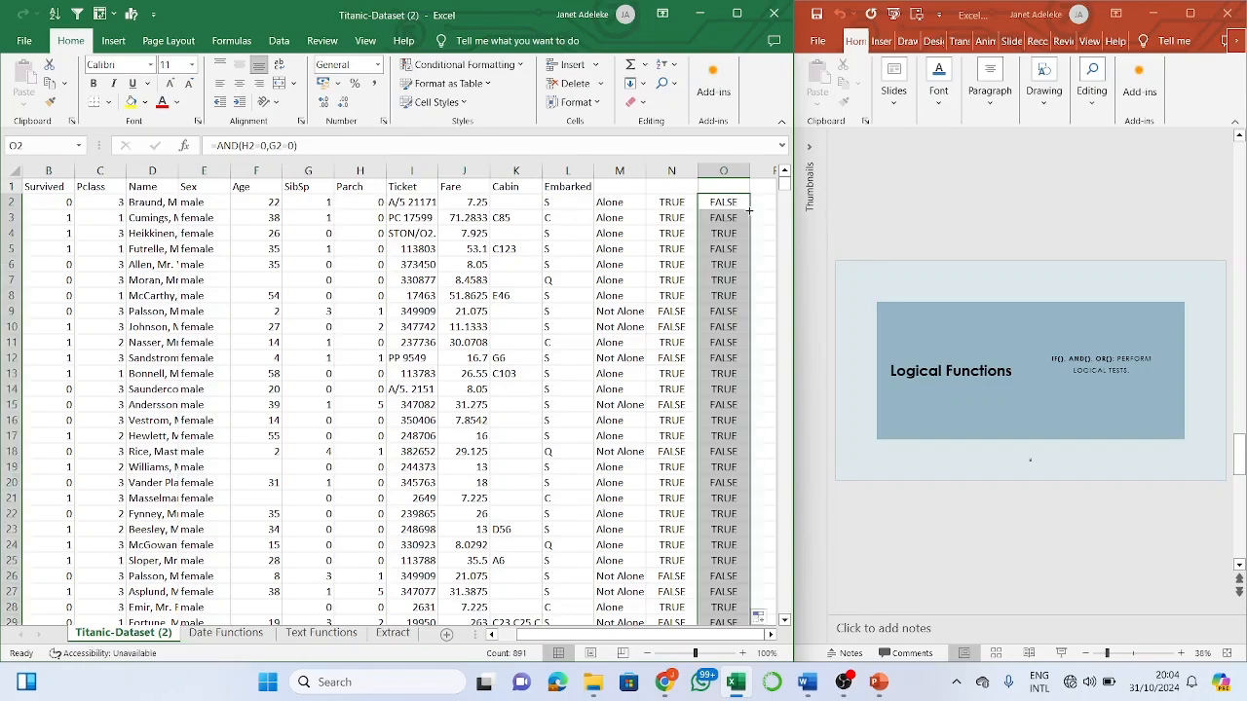
double_click(736, 280)
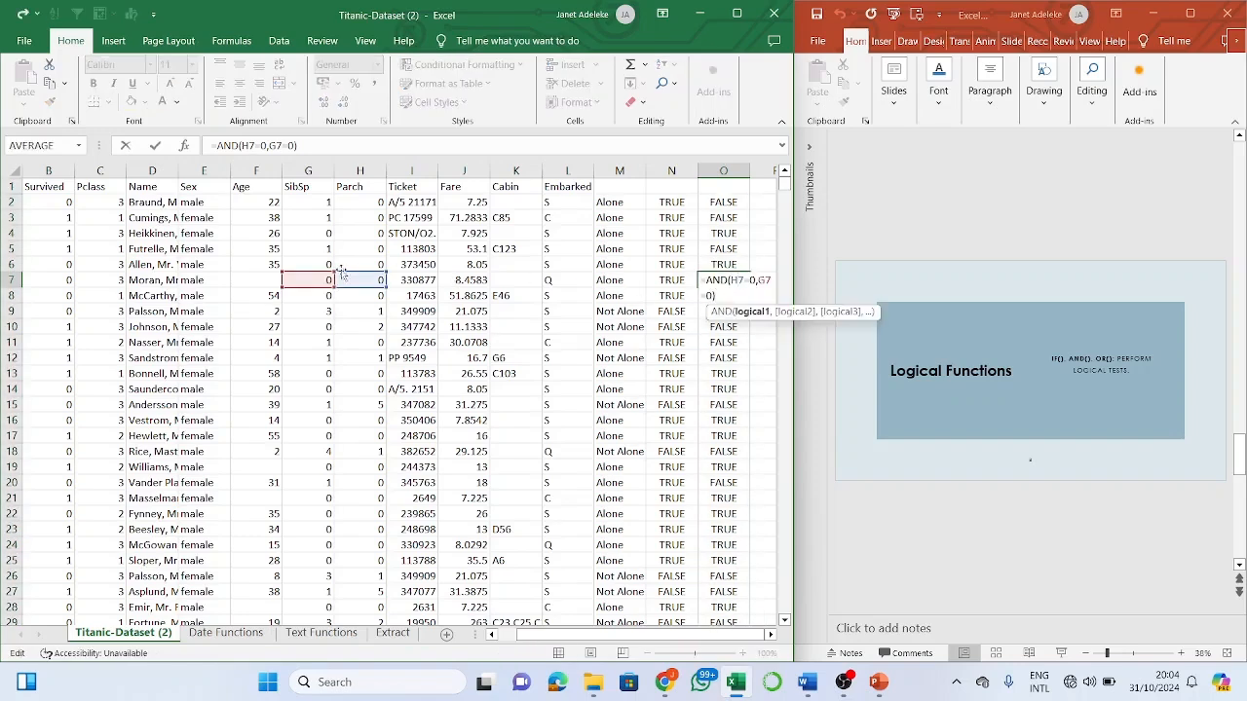
left_click(740, 374)
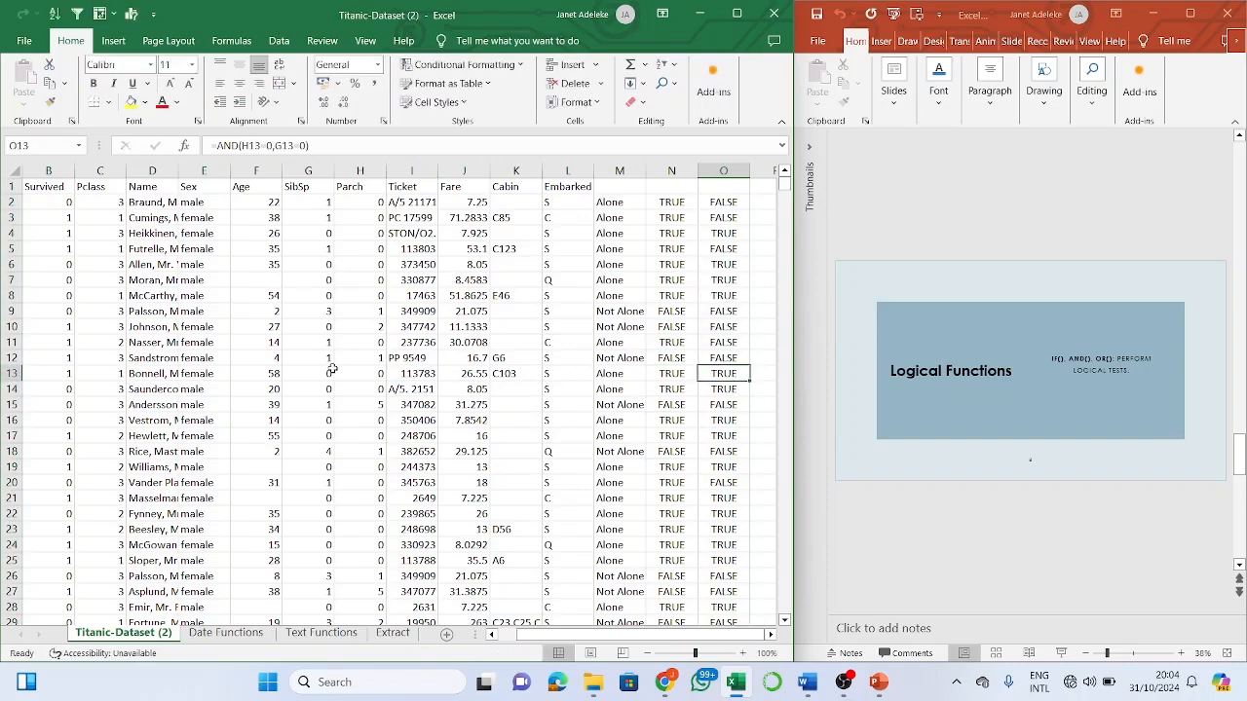
left_click(757, 204)
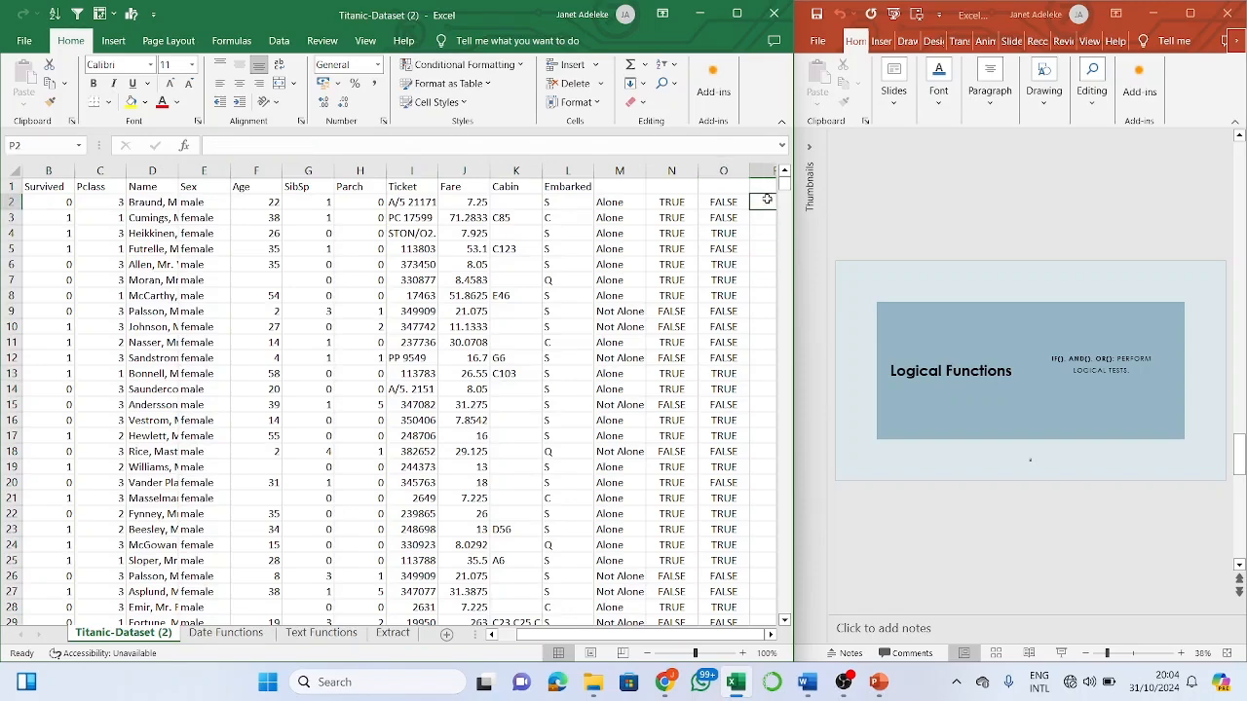
key("Right")
key("Left")
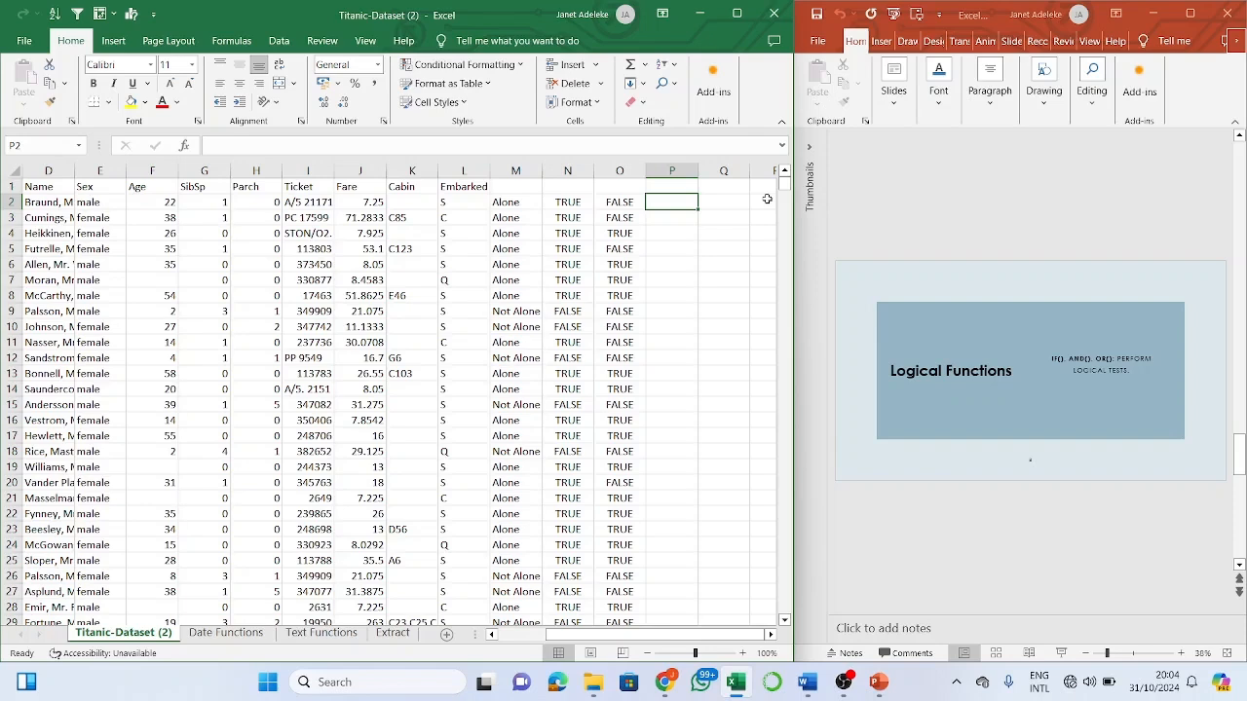
key("Left")
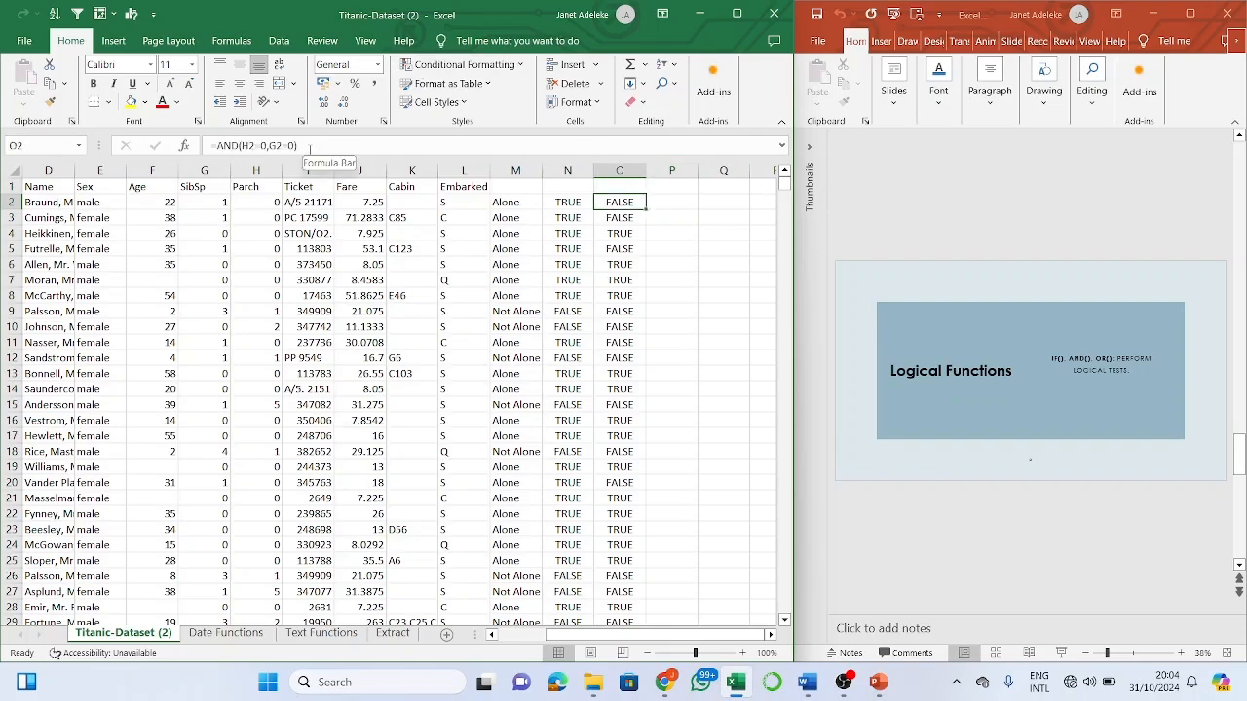
left_click_drag(310, 148, 149, 145)
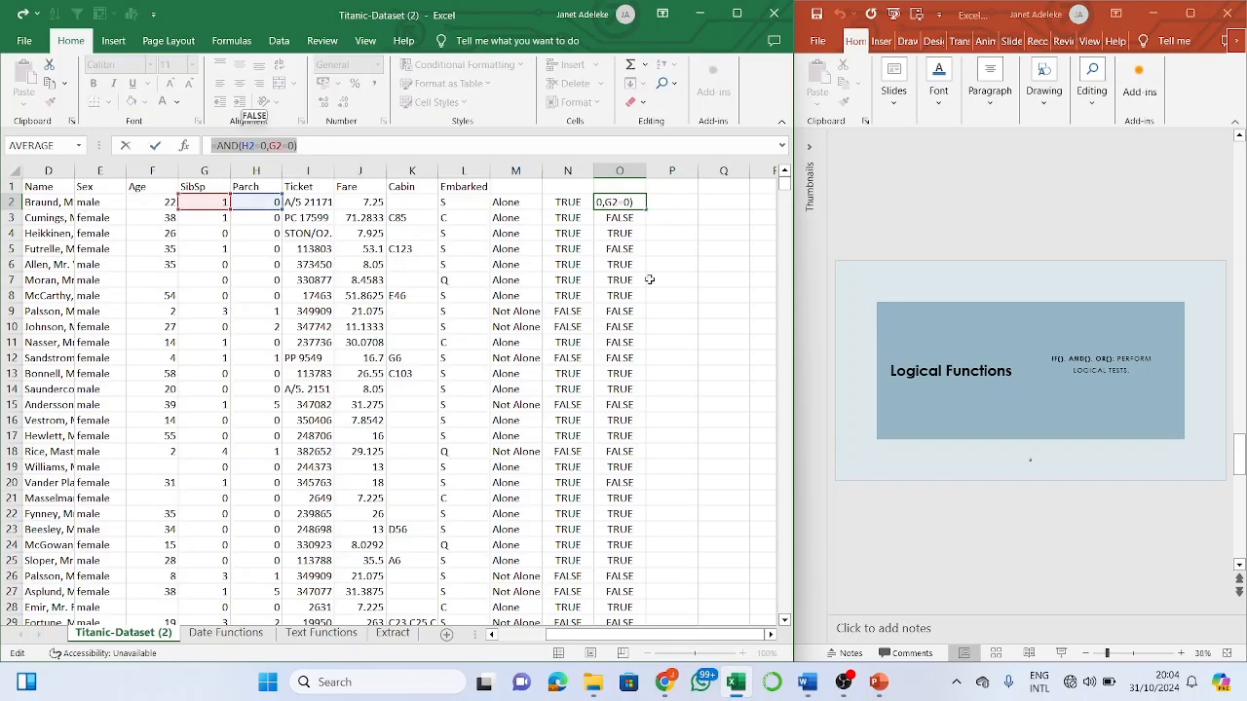
key("ctrl+c")
type("=")
left_click(667, 201)
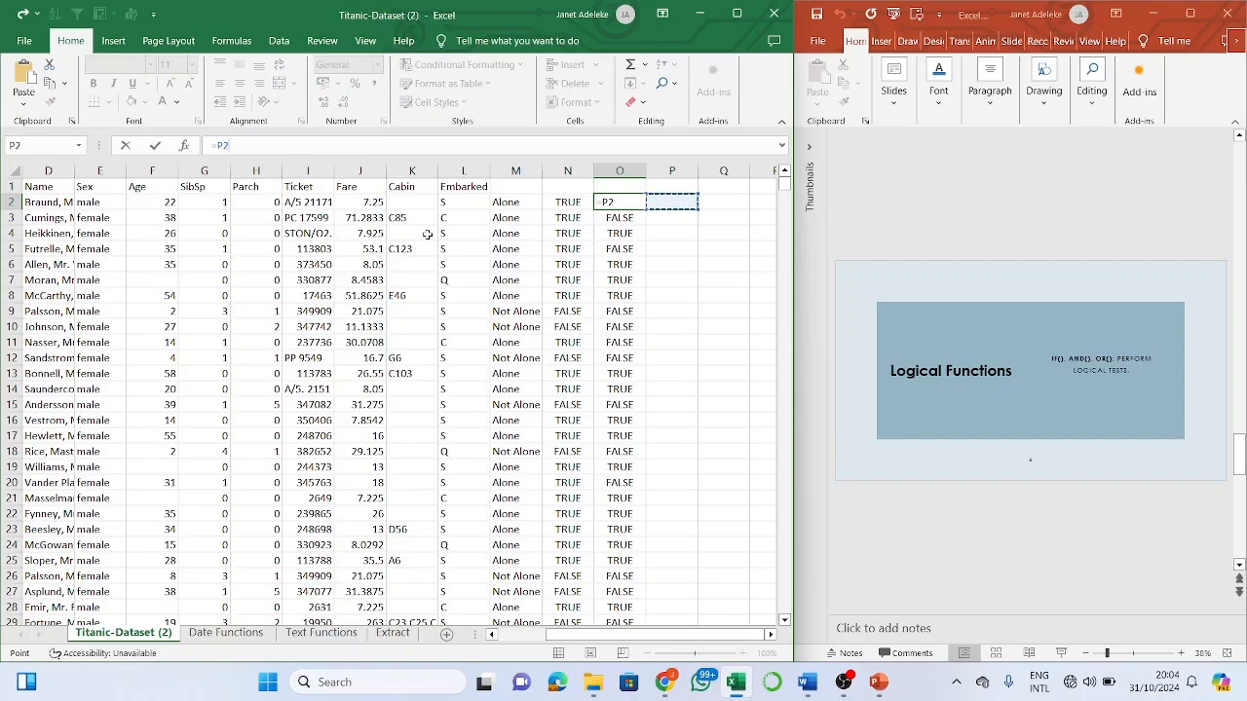
key("ctrl+Return")
left_click(682, 201)
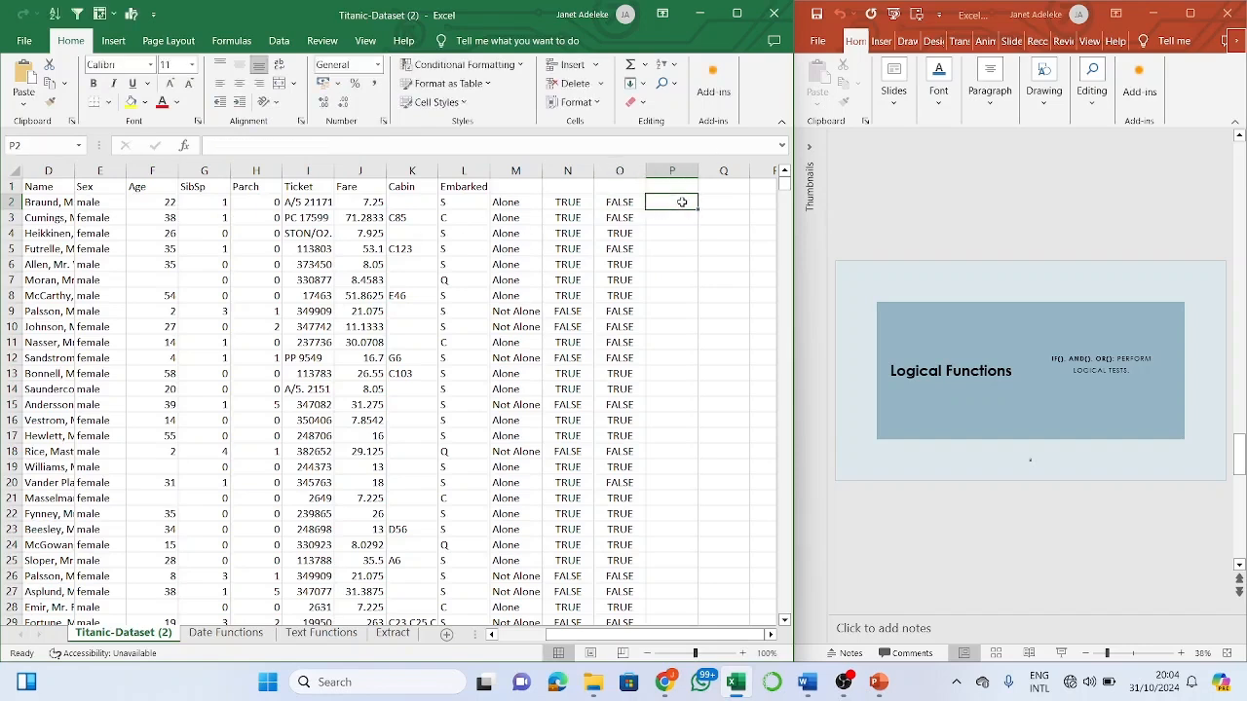
key("ctrl+v")
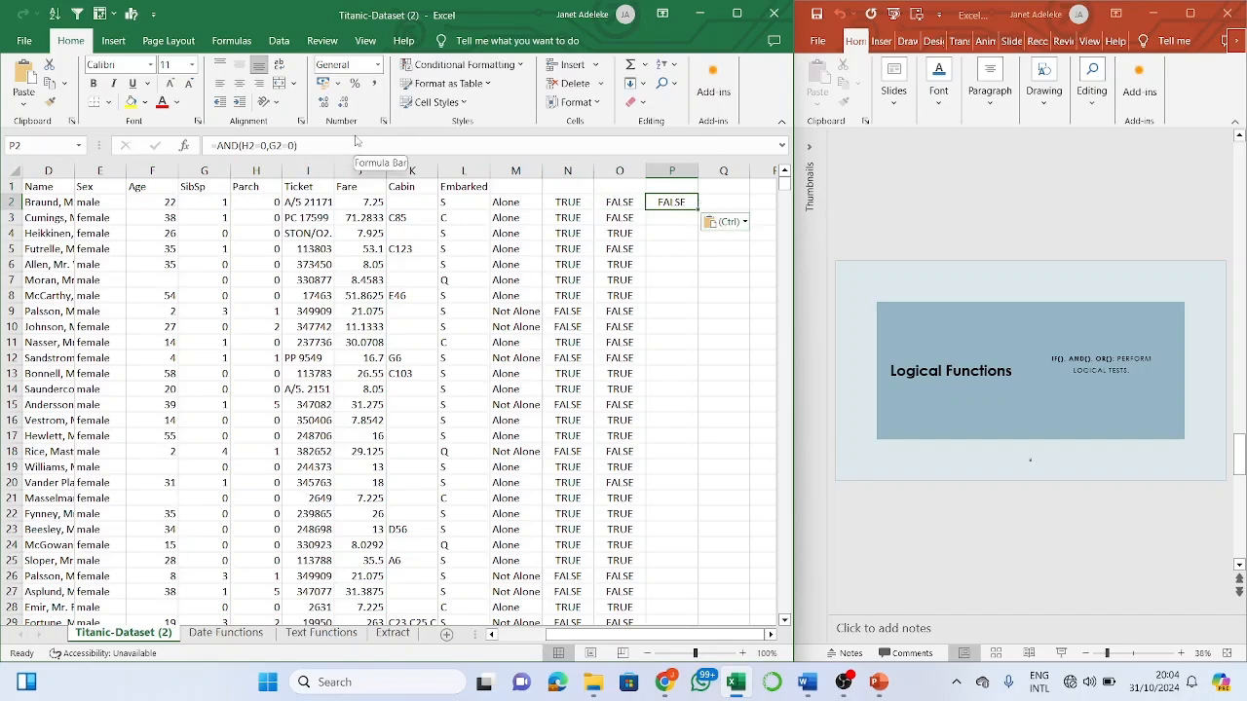
left_click(711, 222)
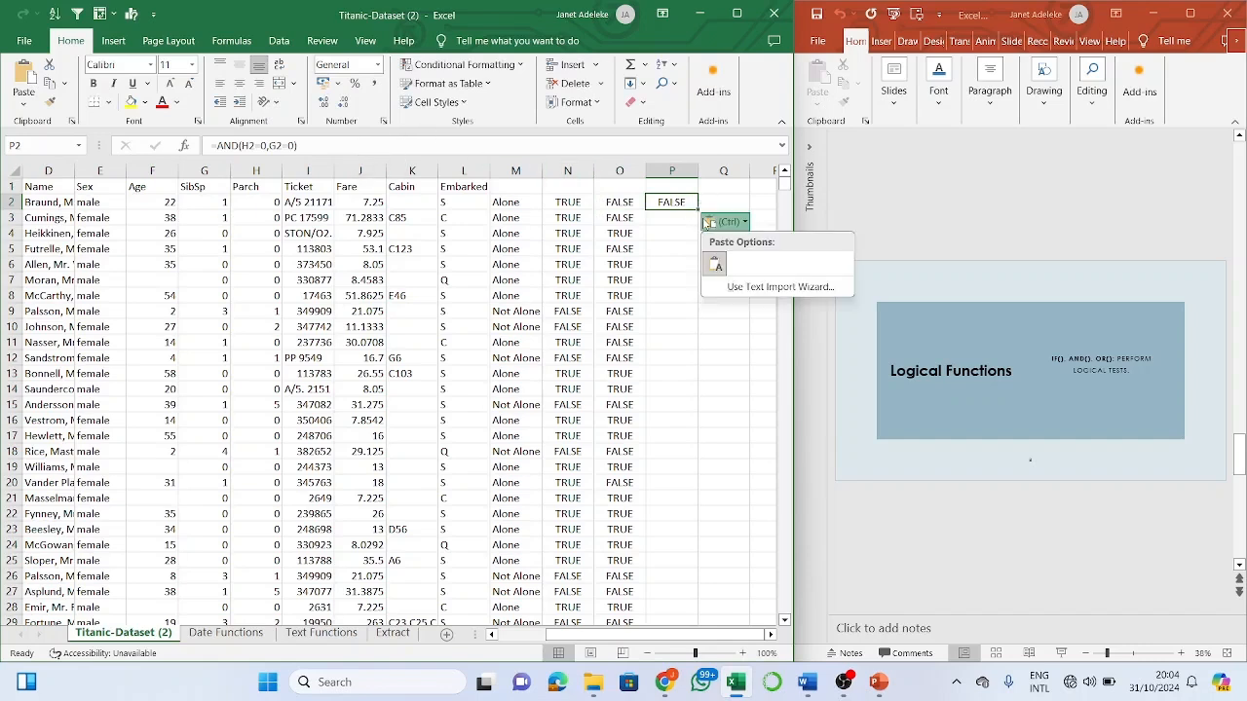
key("Escape")
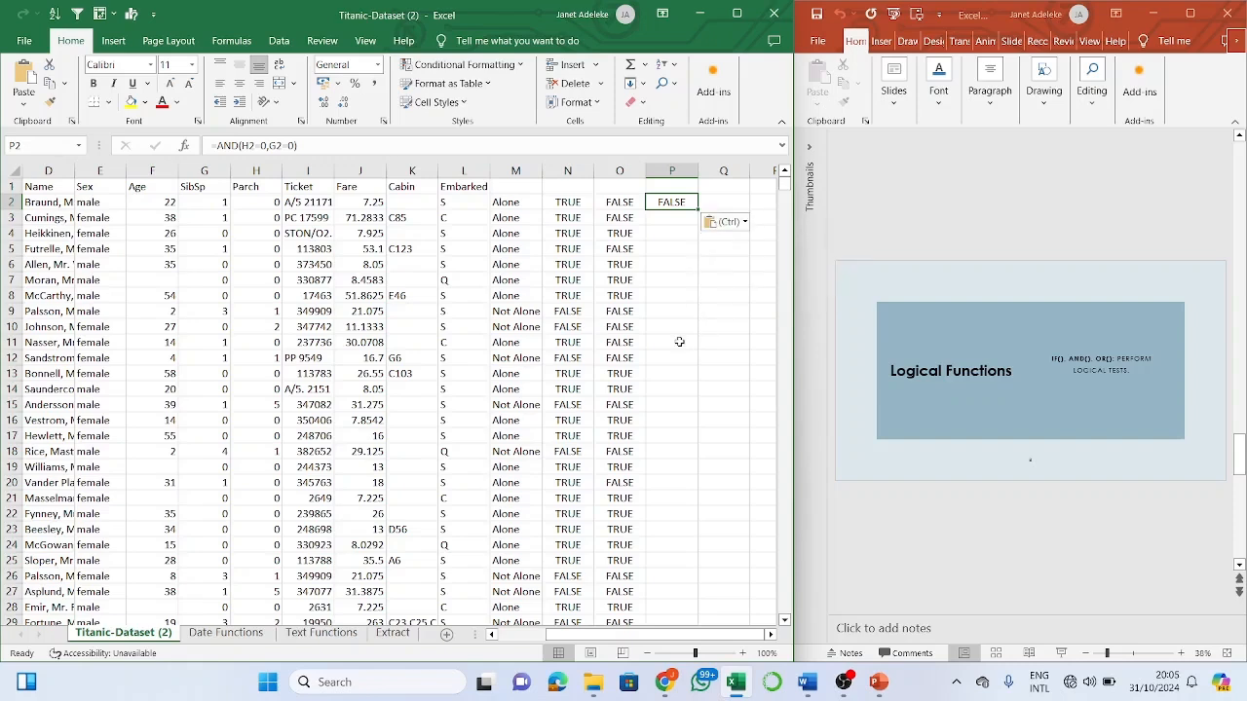
key("BackSpace")
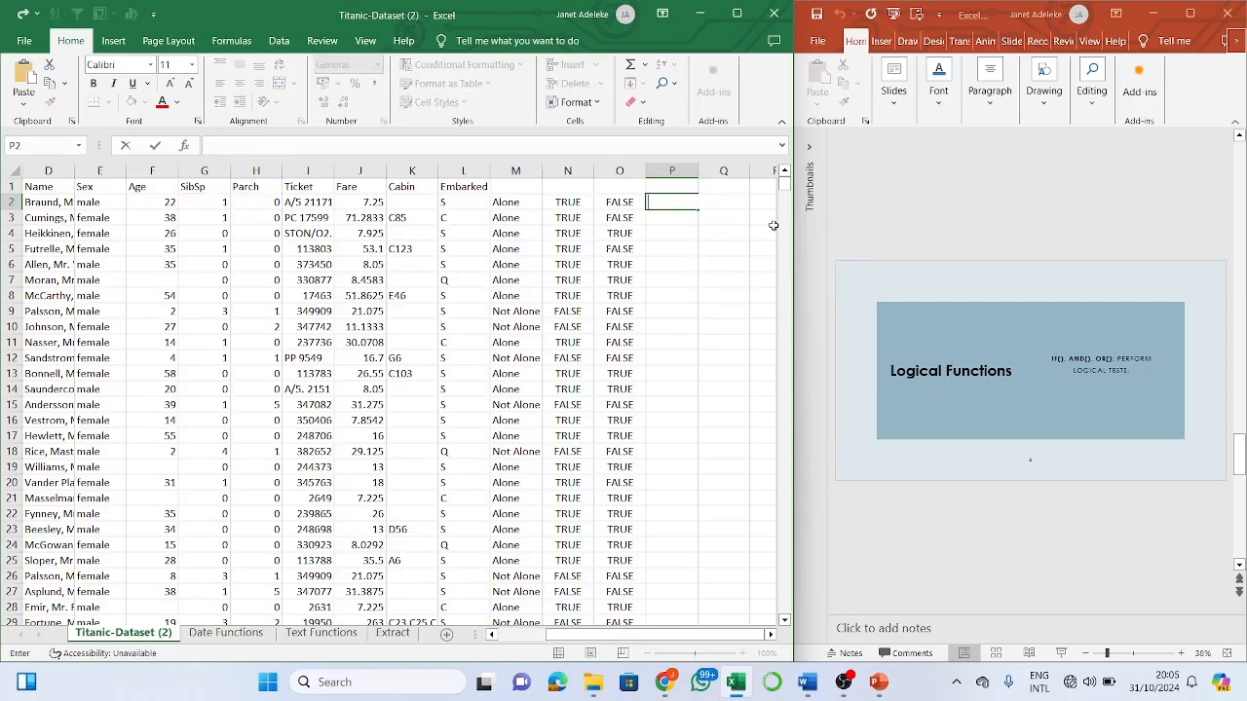
left_click(682, 201)
key("Return")
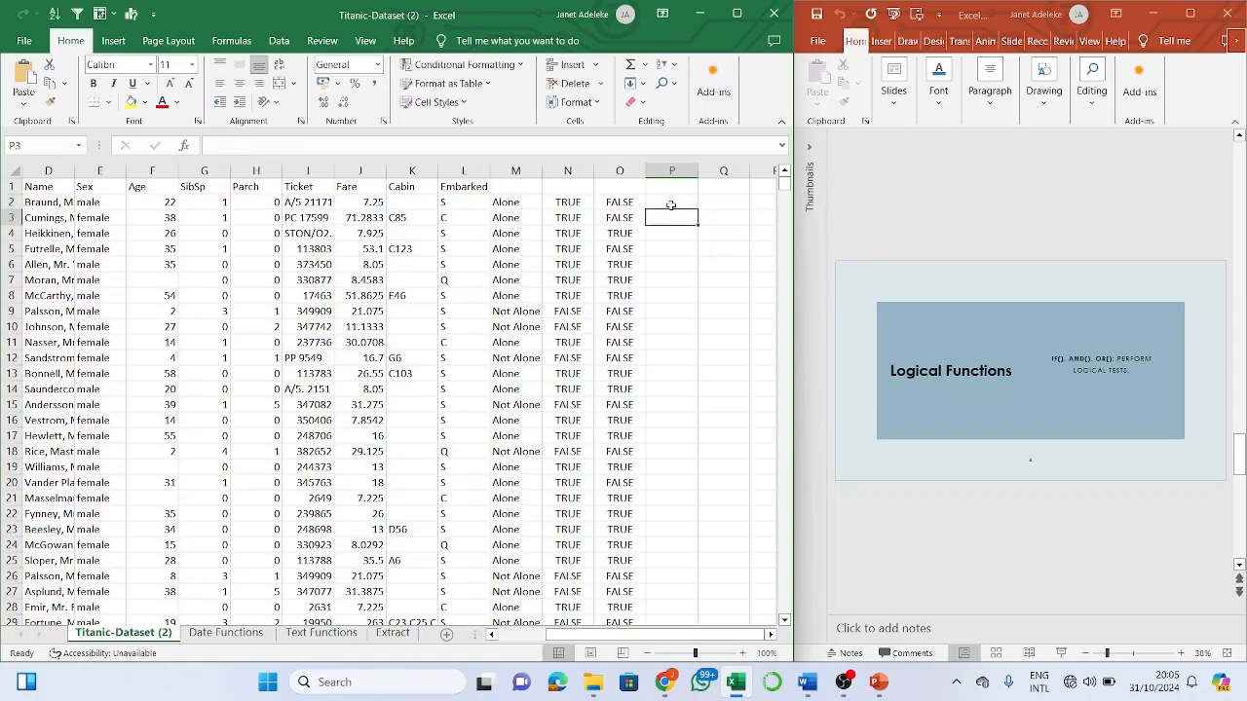
left_click(671, 204)
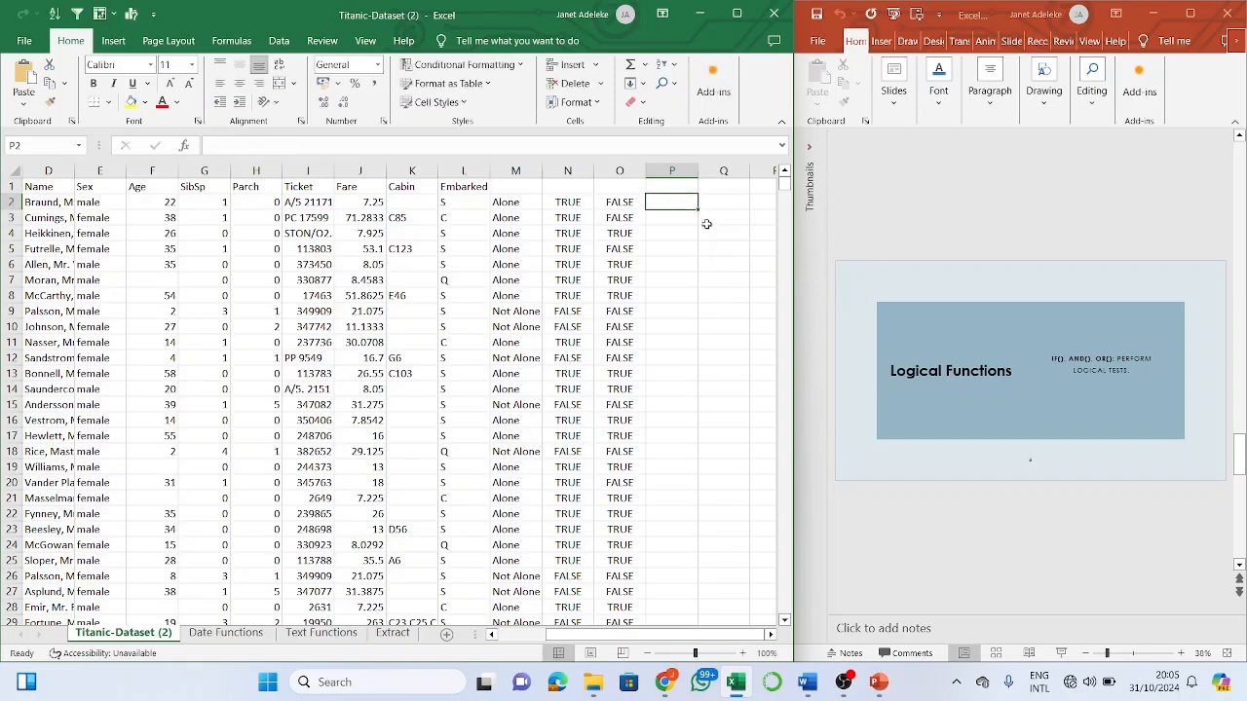
left_click(631, 202)
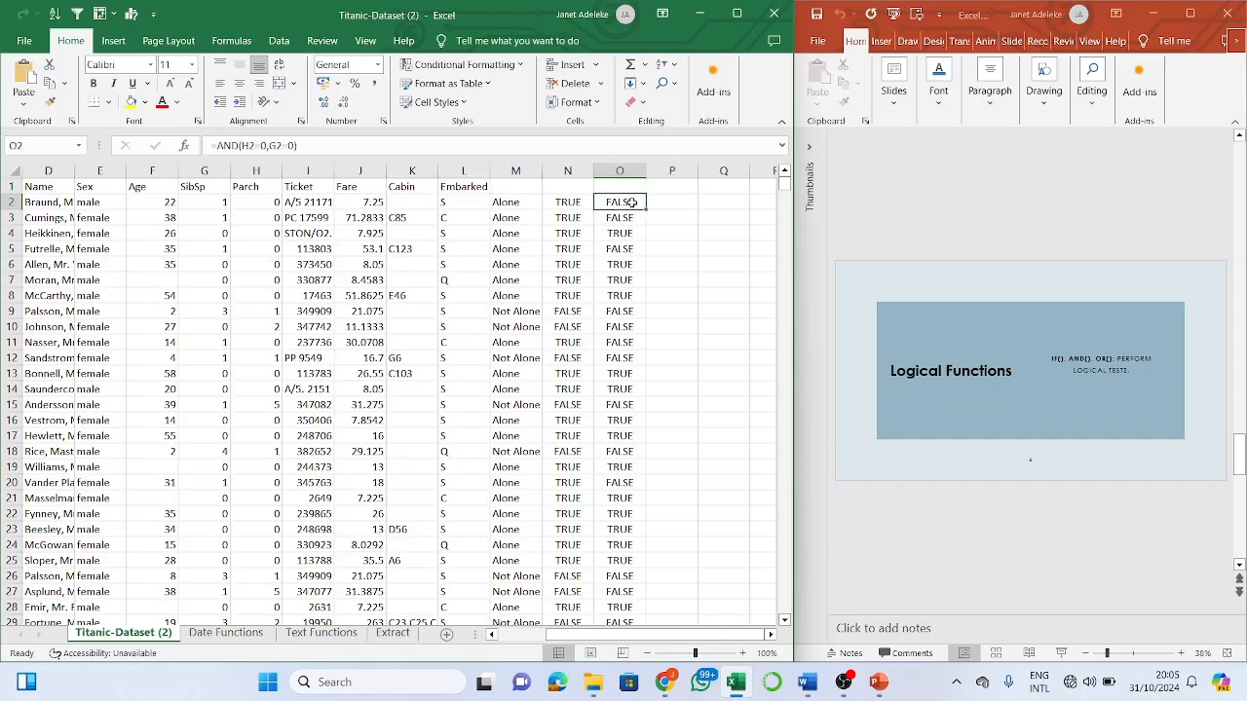
left_click(677, 206)
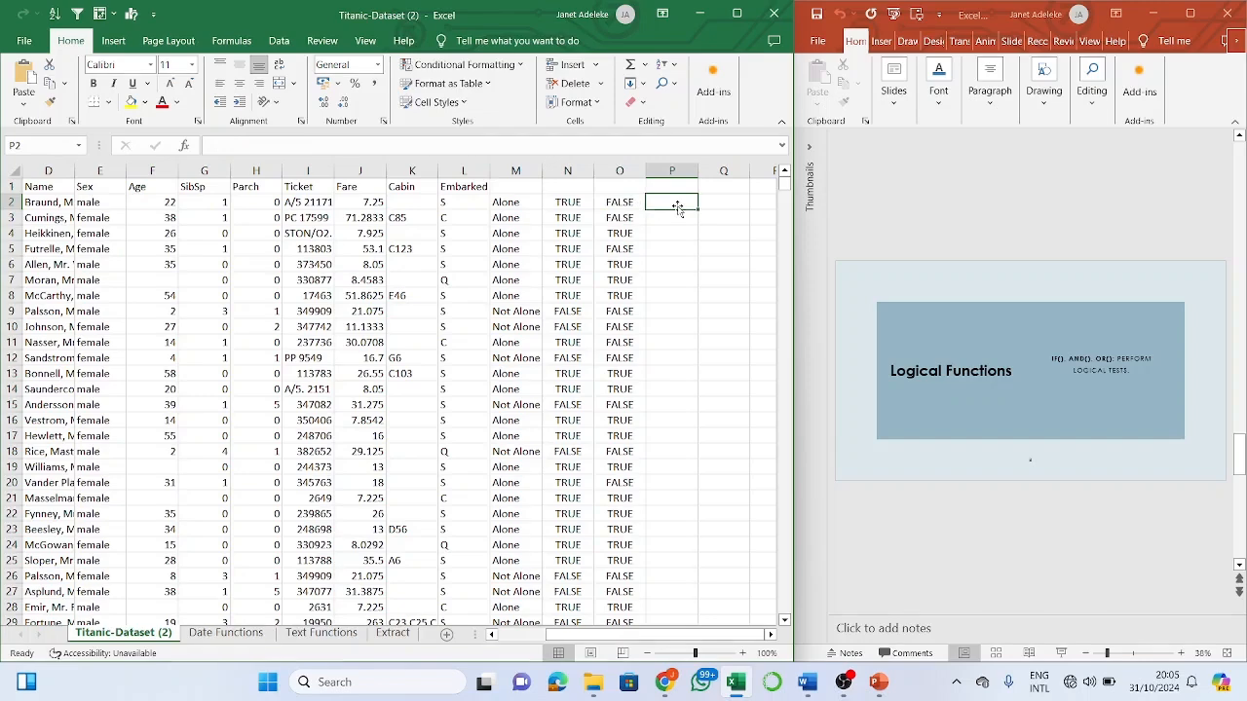
- Enter =OR(H2=0,G2=0) in P2
type("=or")
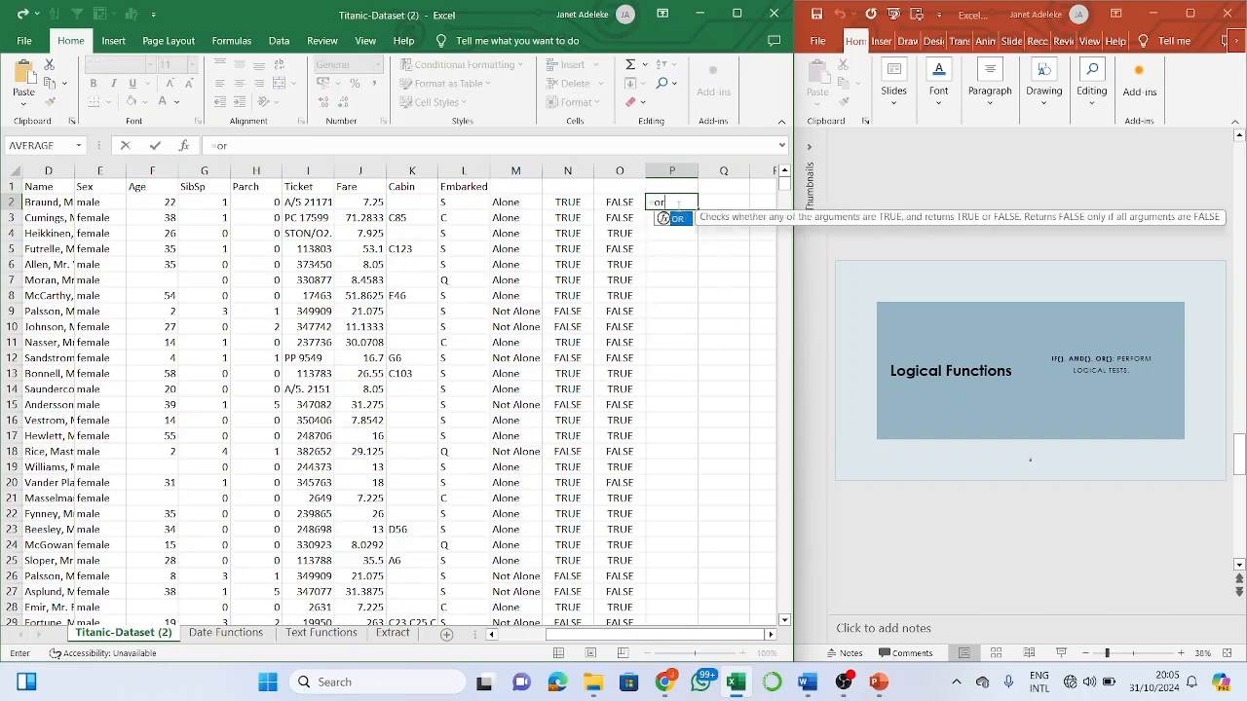
key("BackSpace")
type("r")
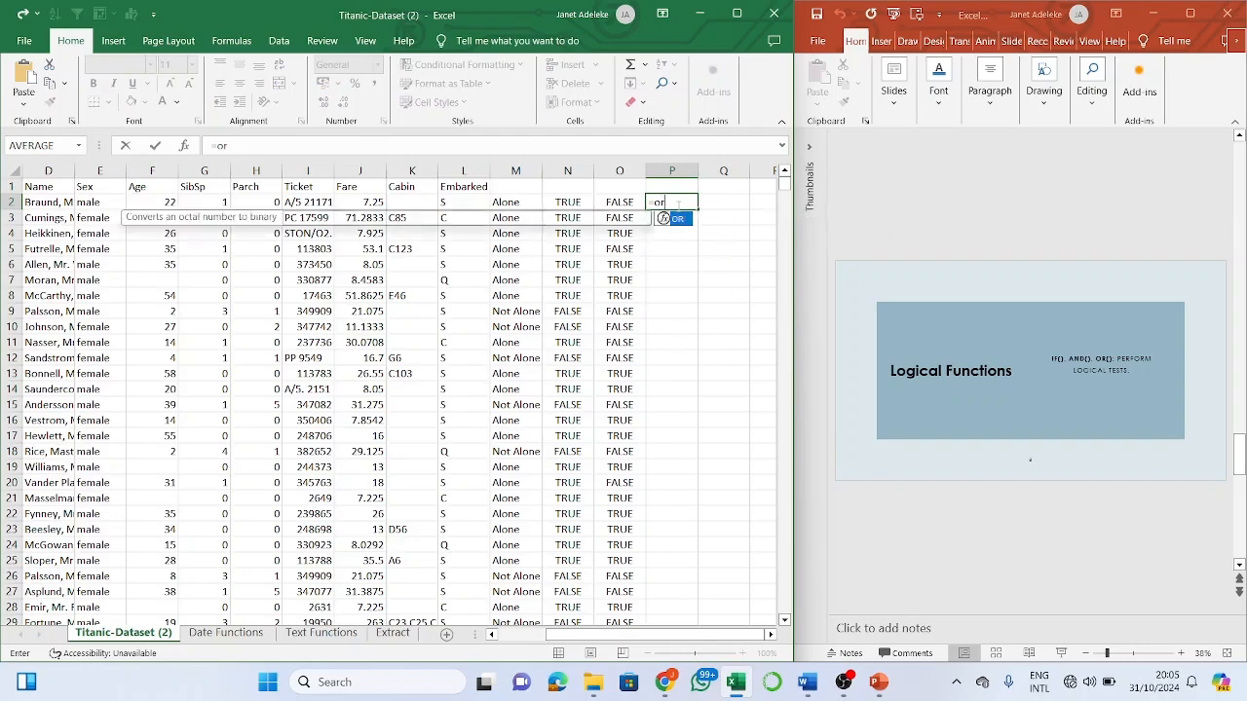
key("Tab")
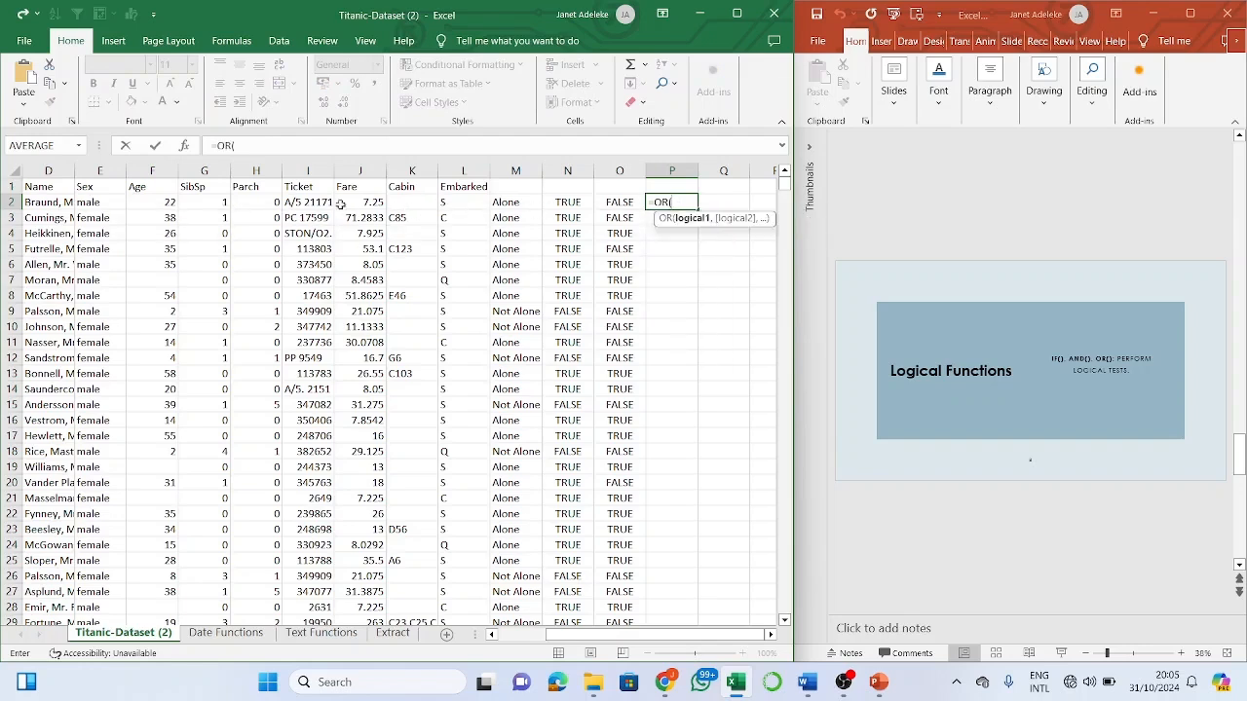
left_click(274, 202)
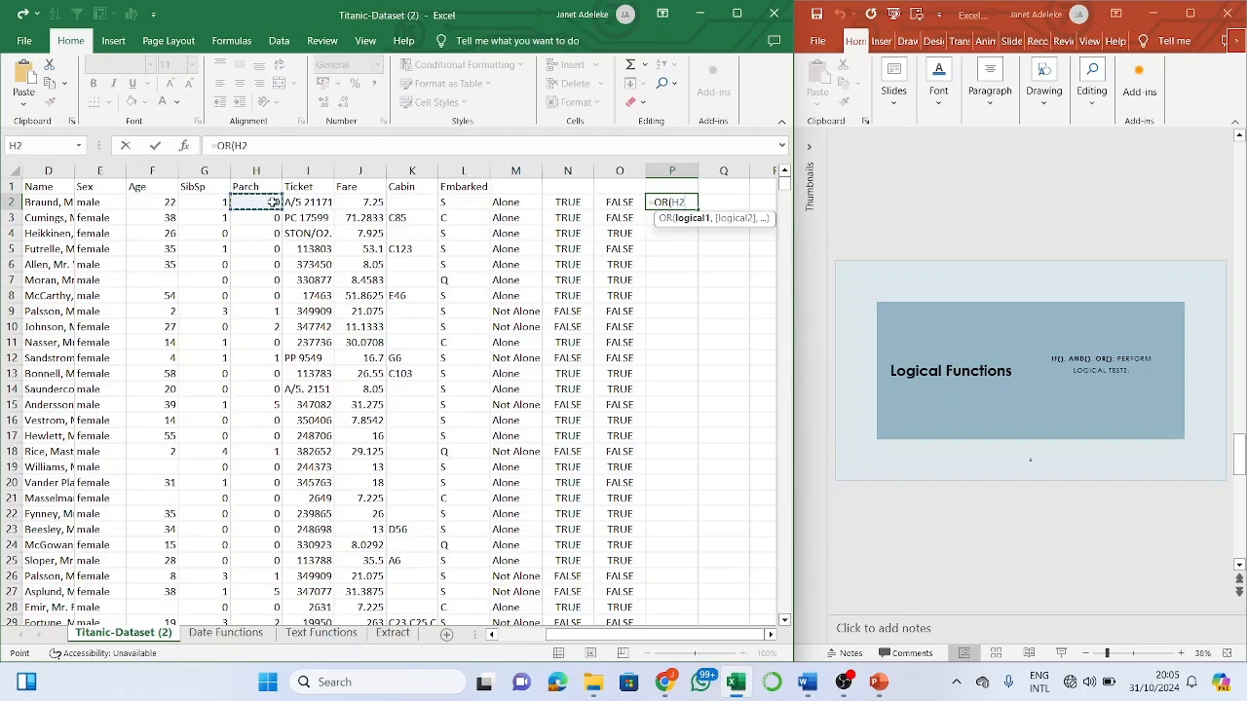
type("=0,")
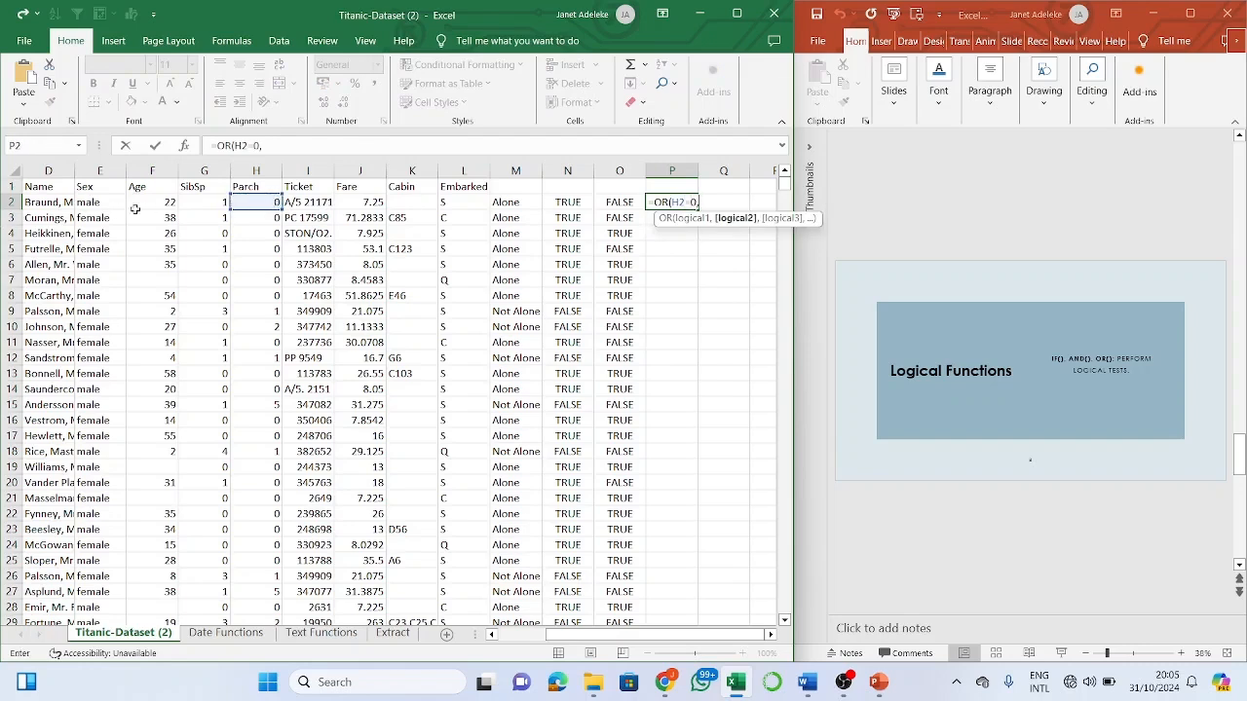
left_click(196, 202)
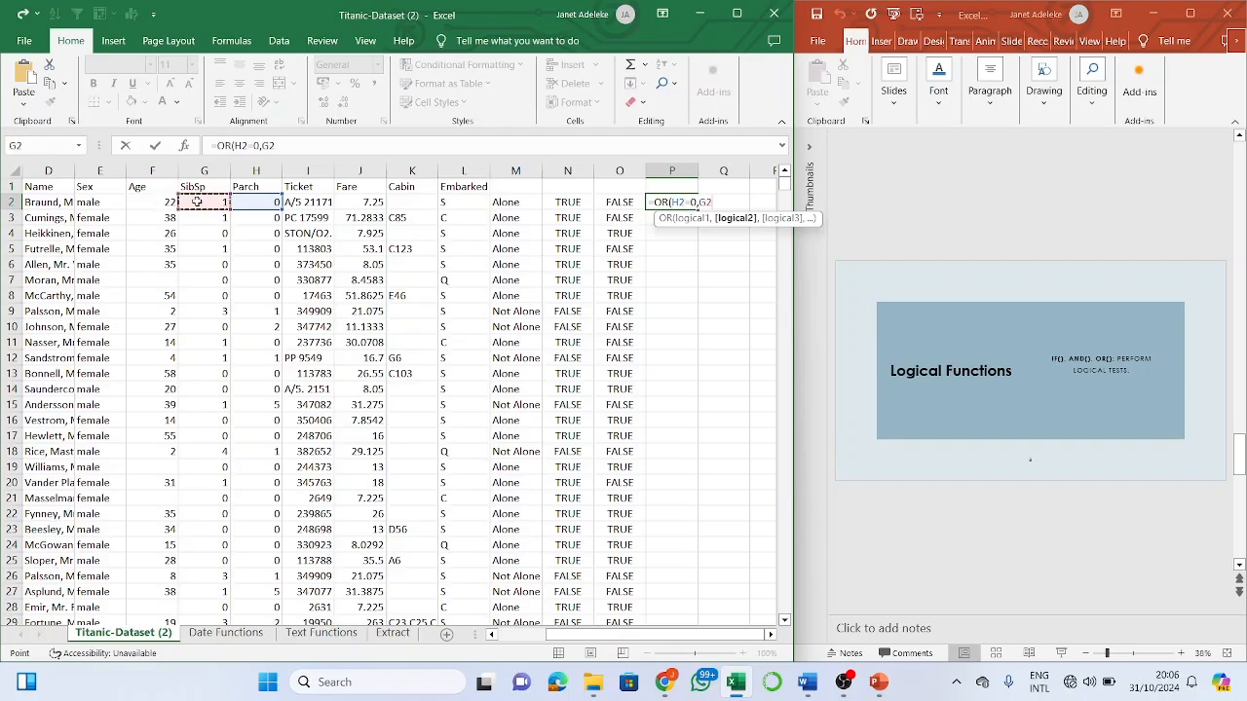
type("=0)")
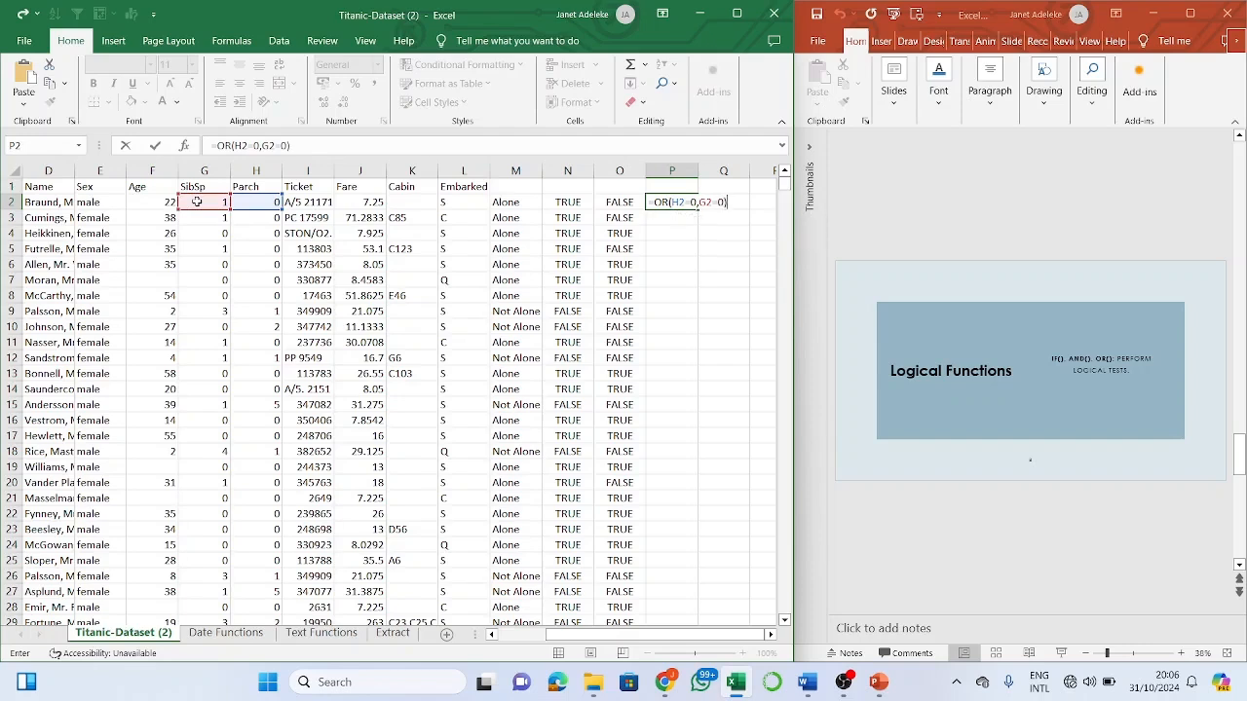
key("Return")
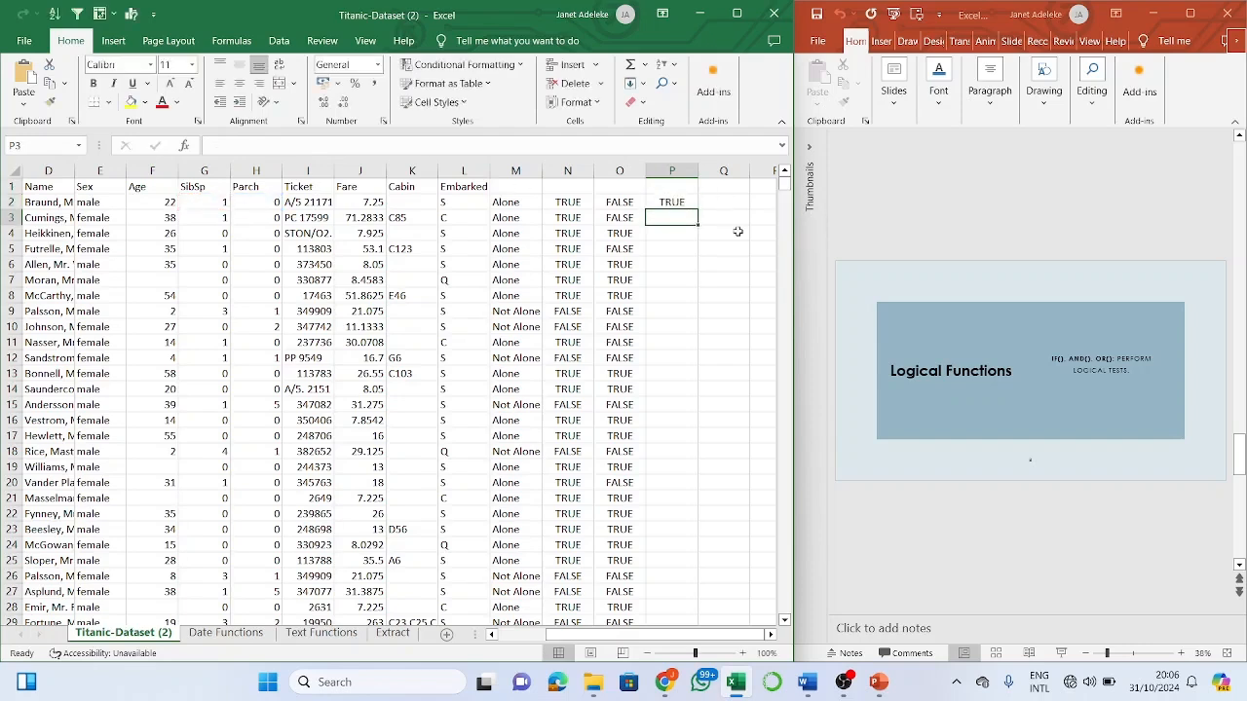
- Compare with the O2 formula, then fill the P2 OR formula down column P
left_click(618, 203)
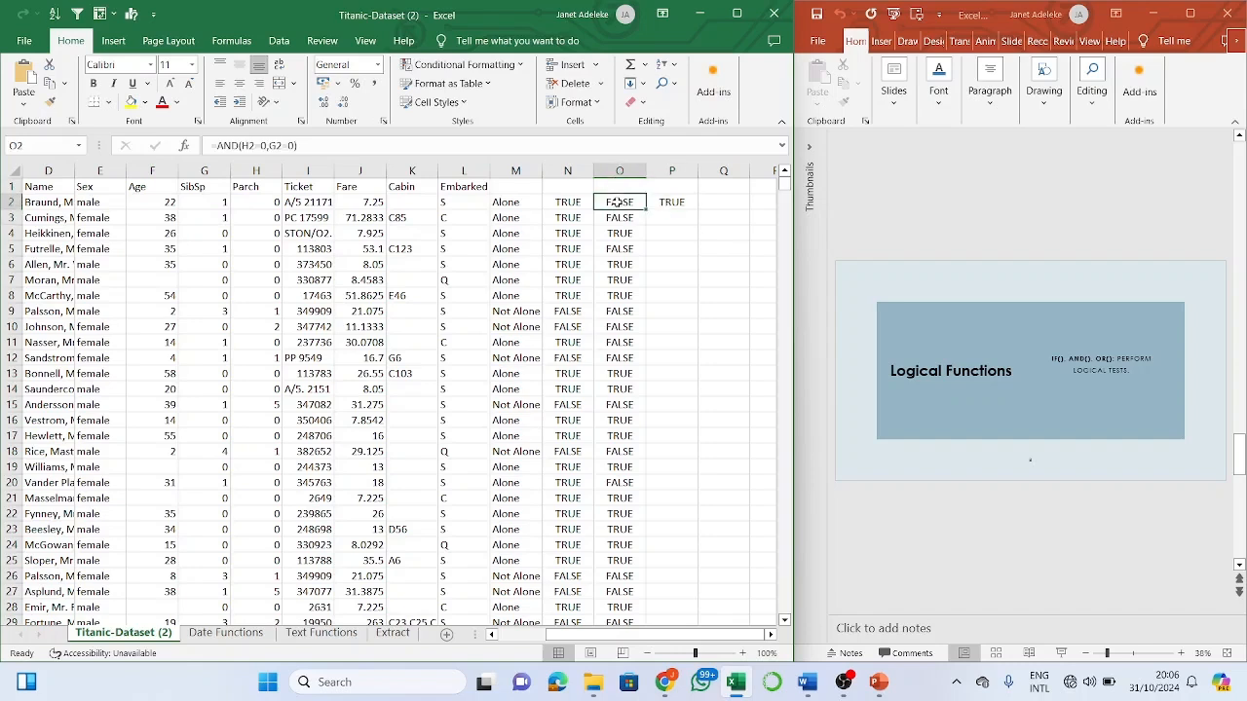
left_click(674, 204)
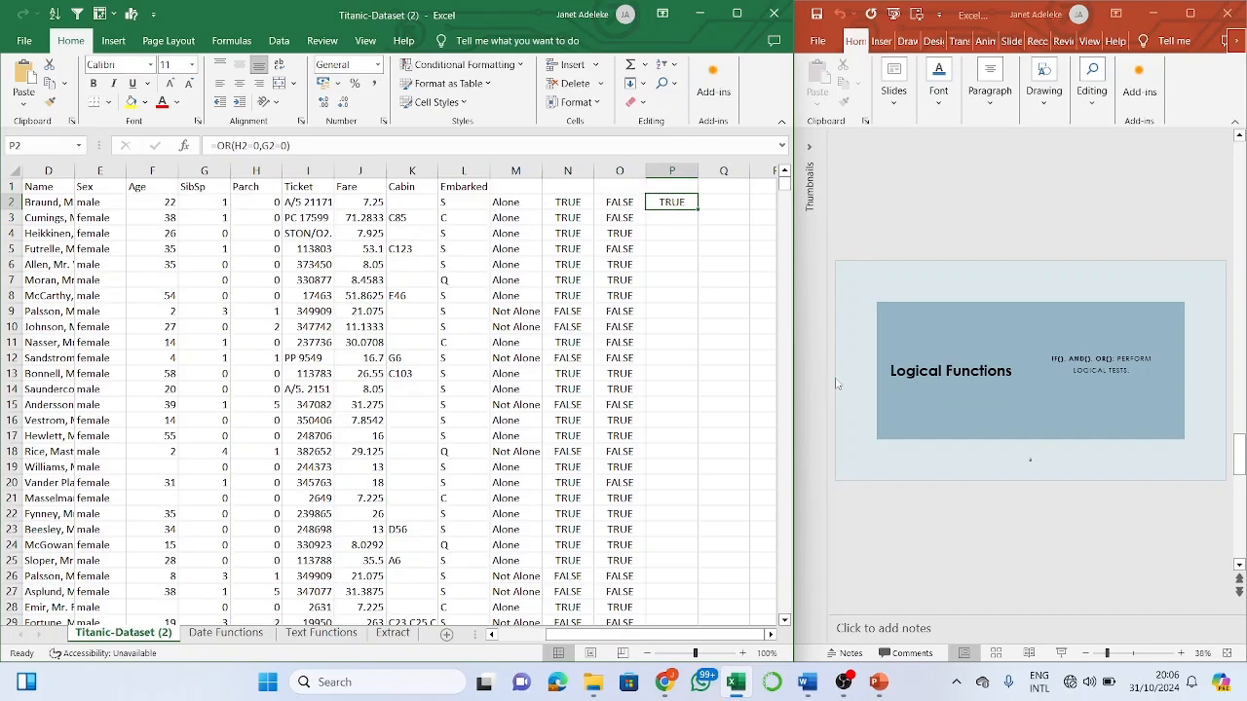
double_click(698, 210)
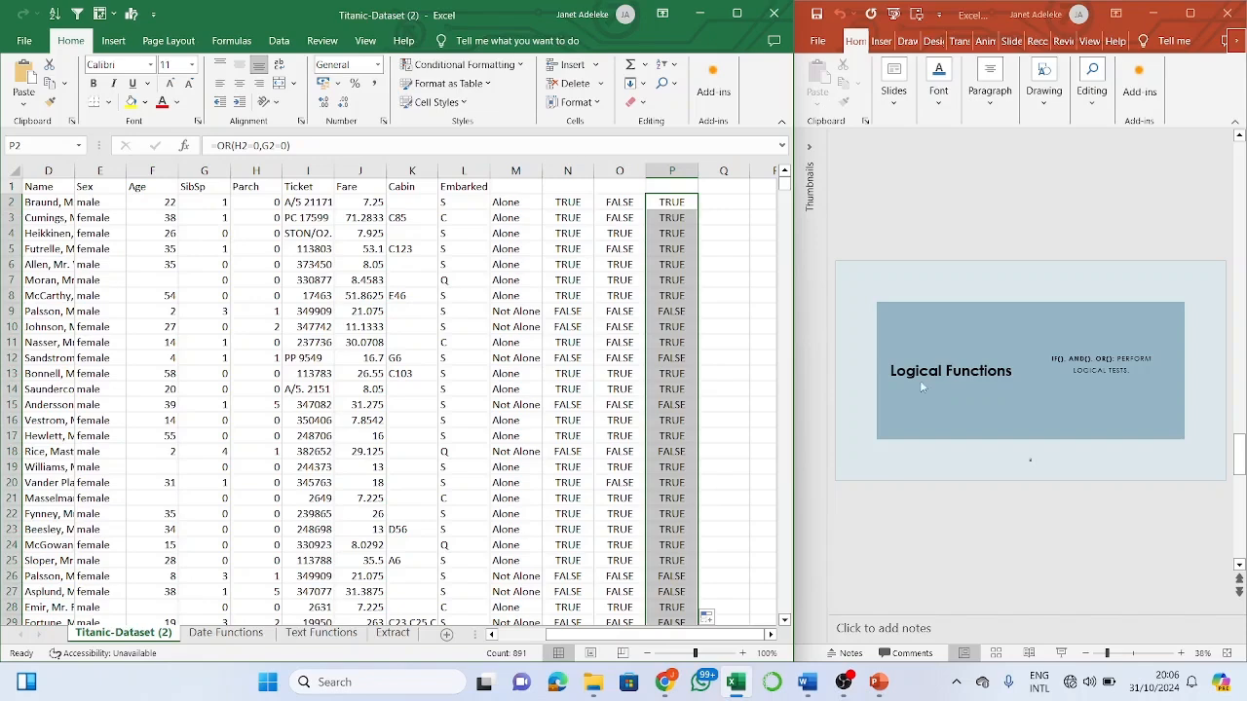
- Scroll the PowerPoint deck from the Logical Functions slide to the Lookups slide
left_click(1052, 228)
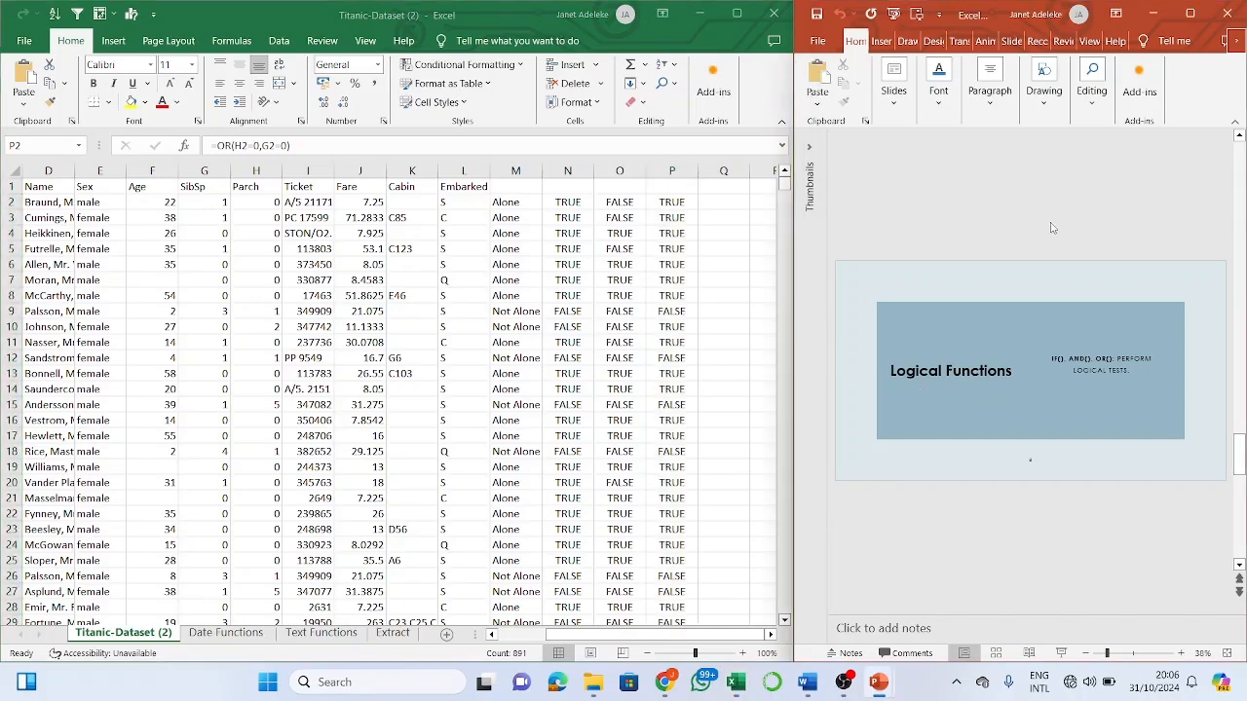
left_click(735, 218)
left_click(717, 231)
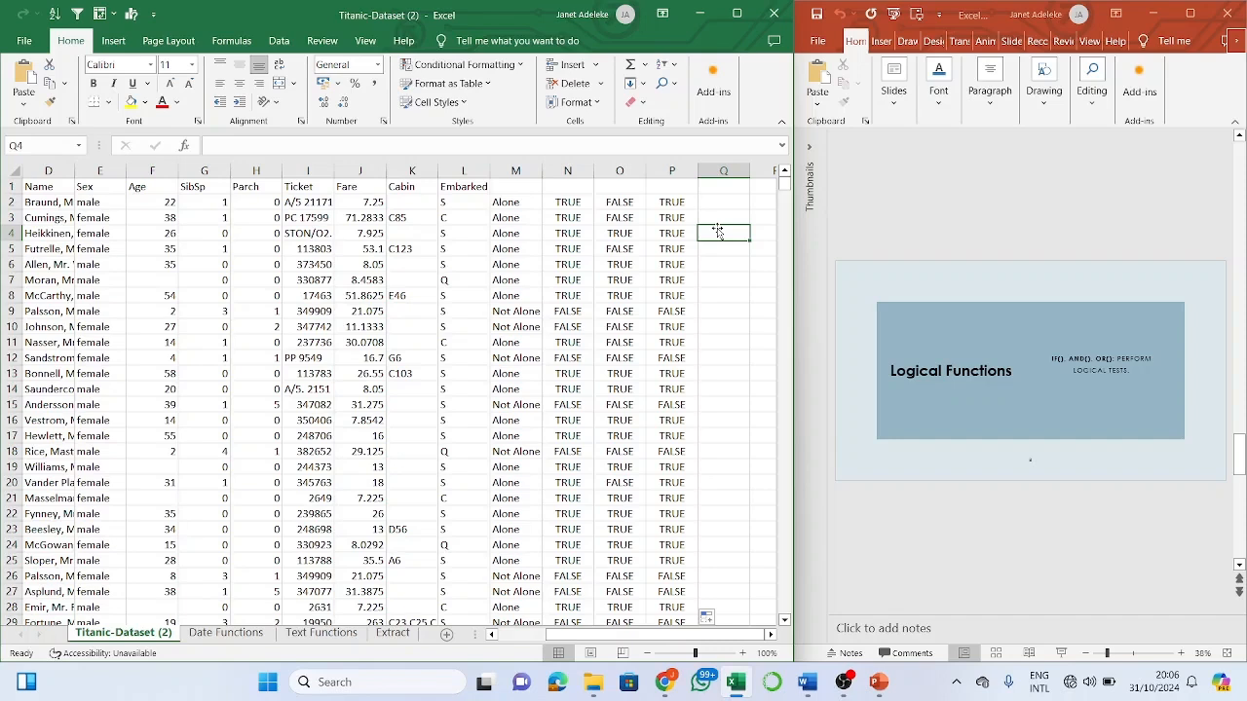
left_click(911, 546)
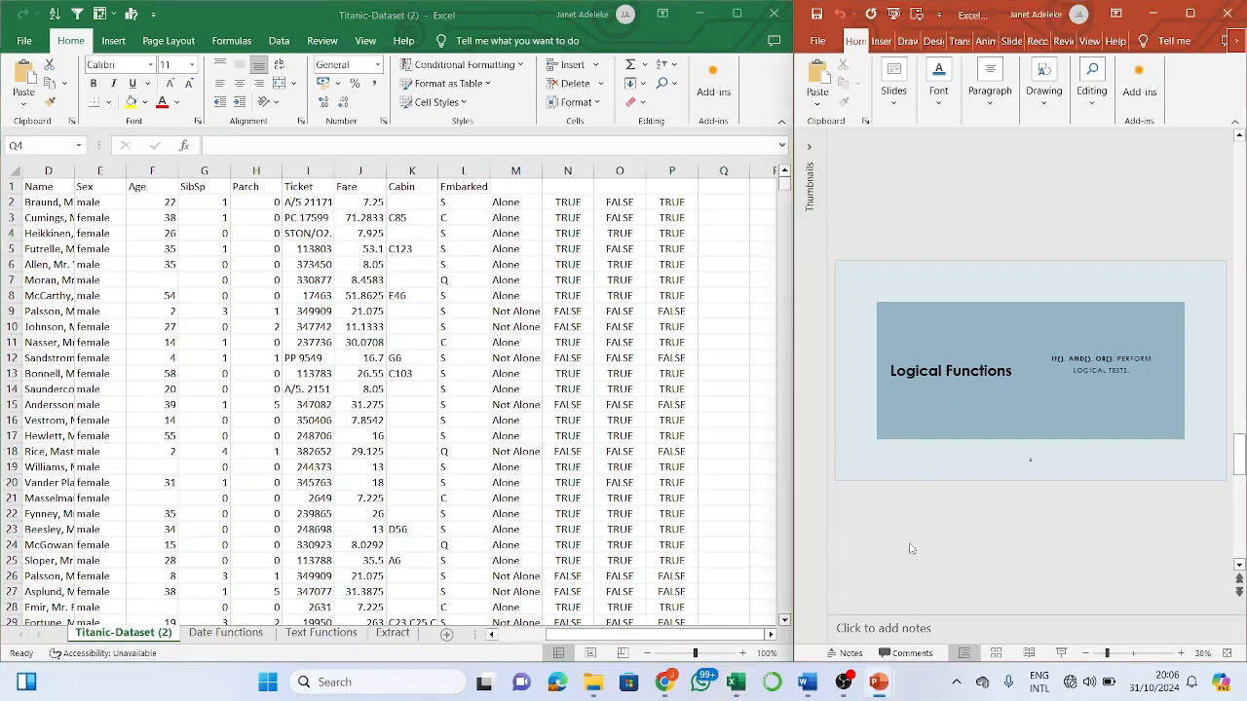
scroll(911, 548, "down", 1)
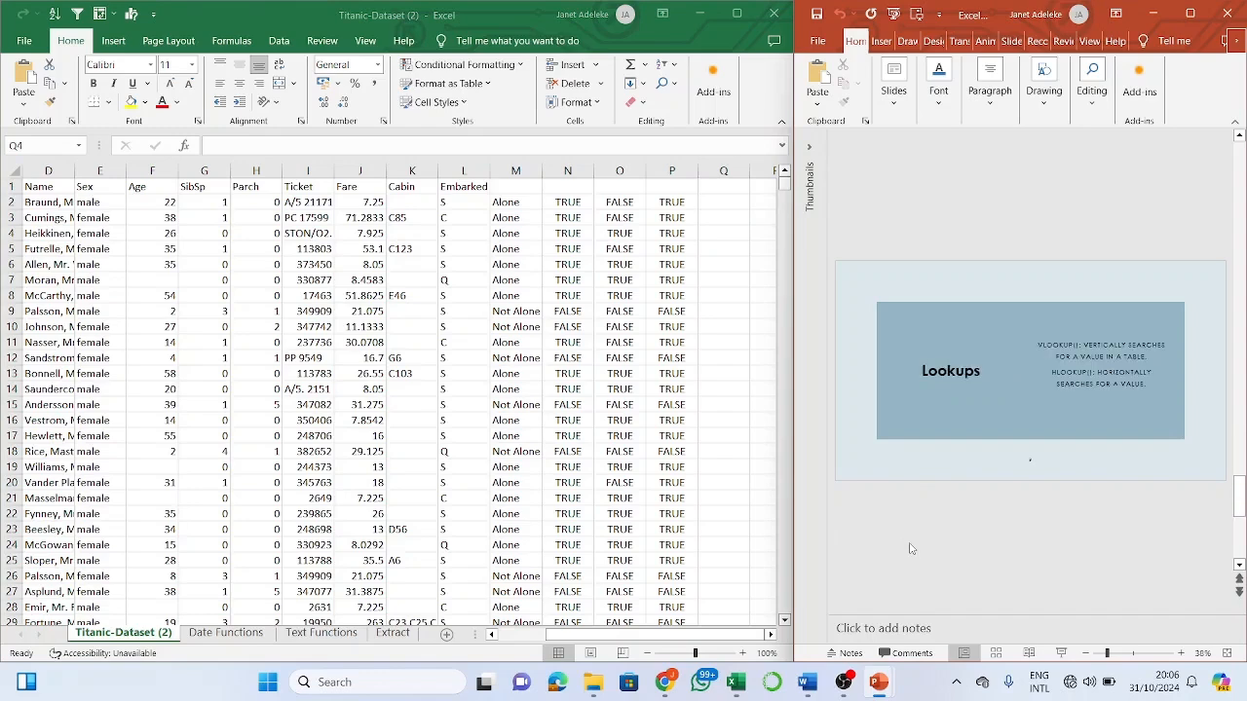
scroll(911, 549, "down", 1)
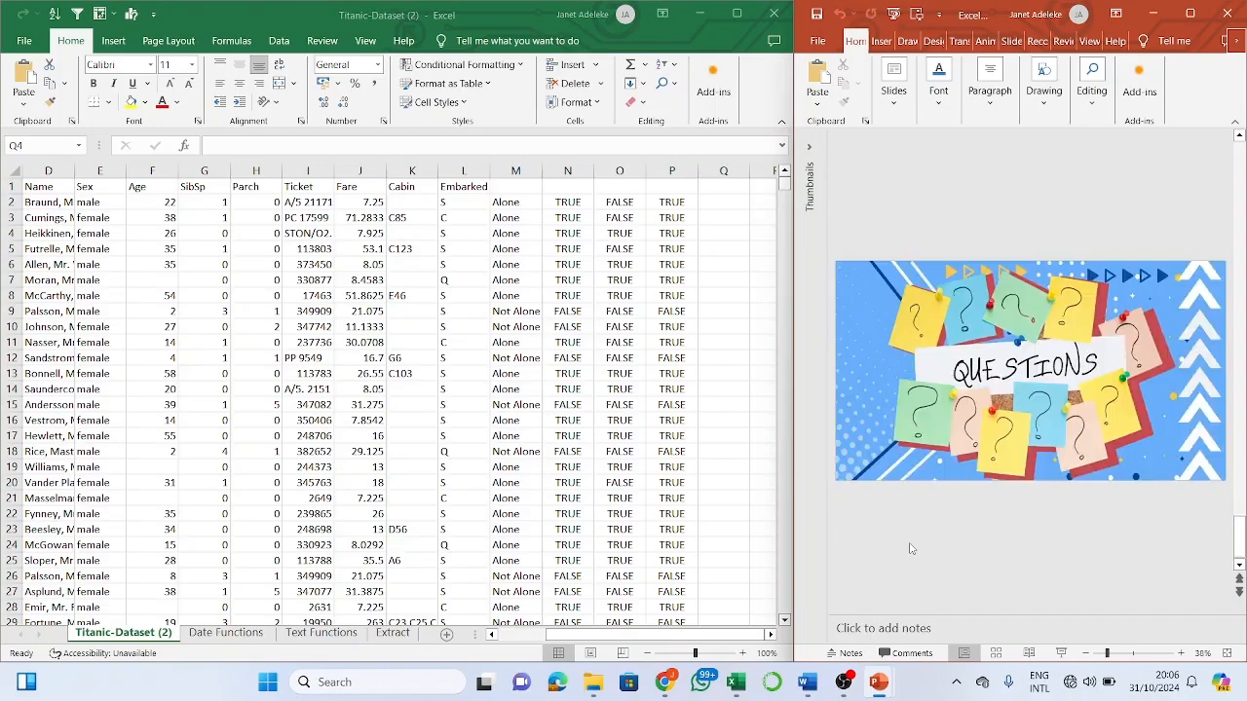
scroll(911, 549, "up", 1)
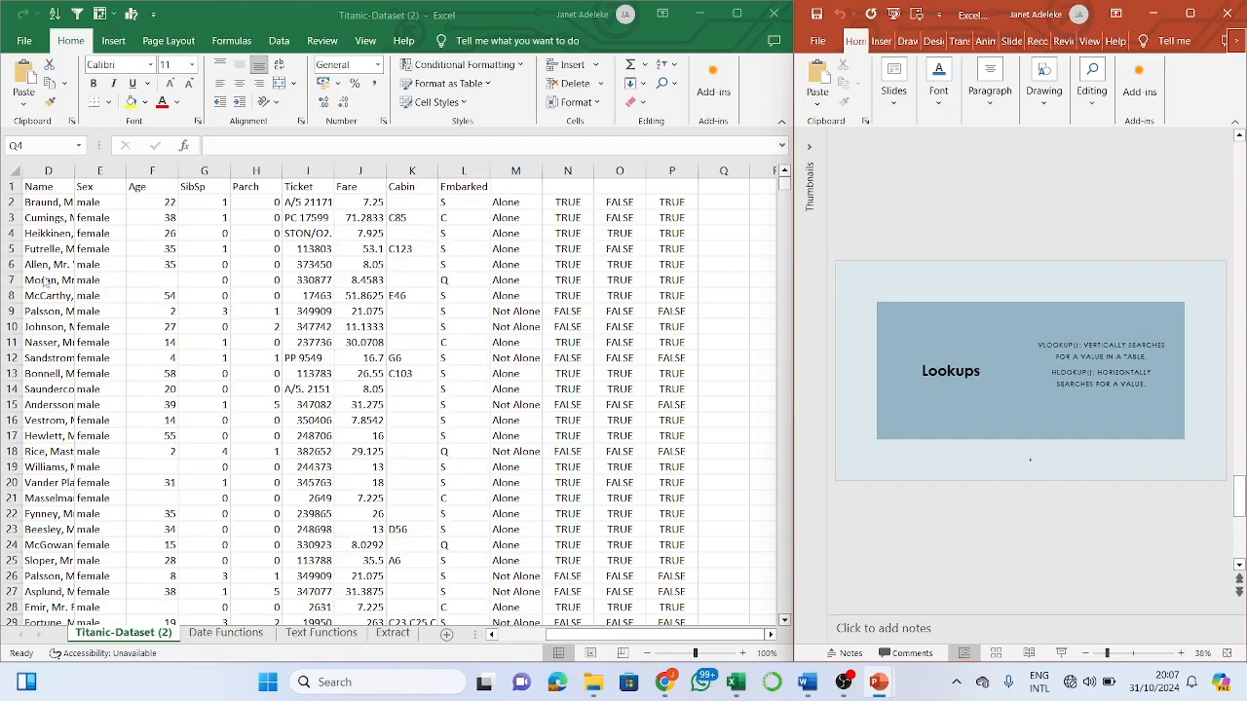
- Copy the passenger names in D5:D15 into Q5:Q15 and autofit column Q
left_click(42, 249)
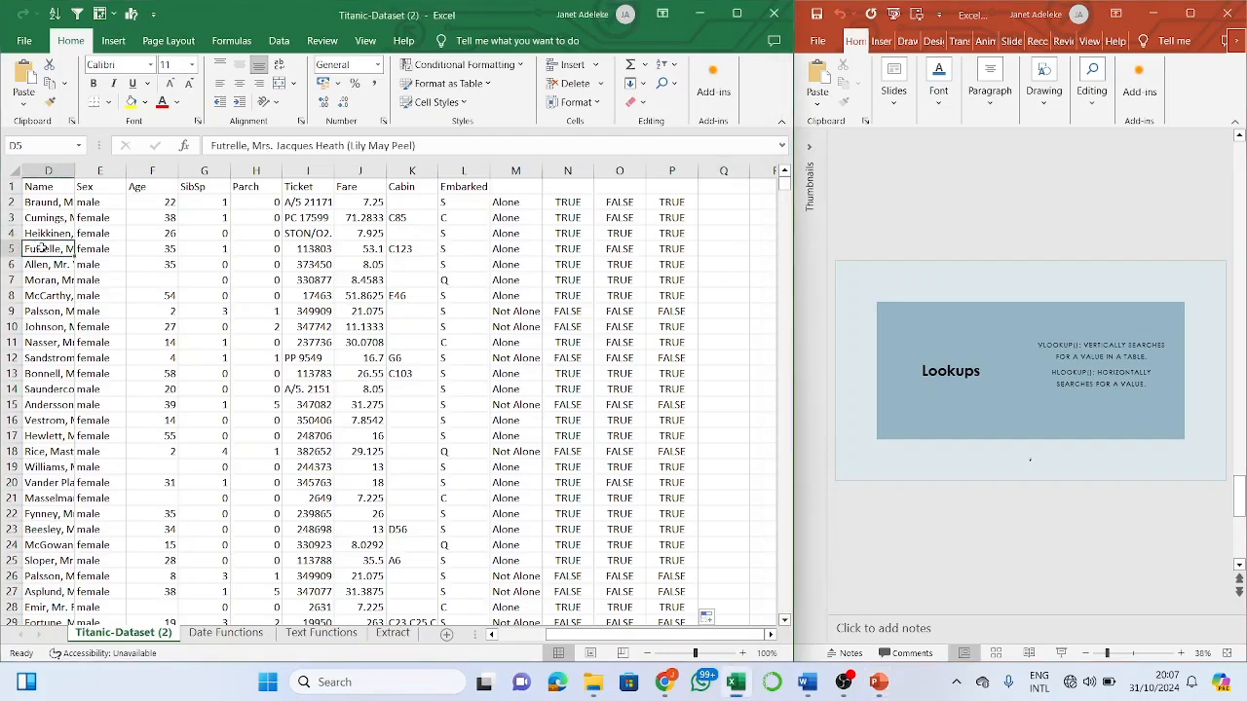
left_click_drag(42, 250, 44, 406)
key("ctrl+v")
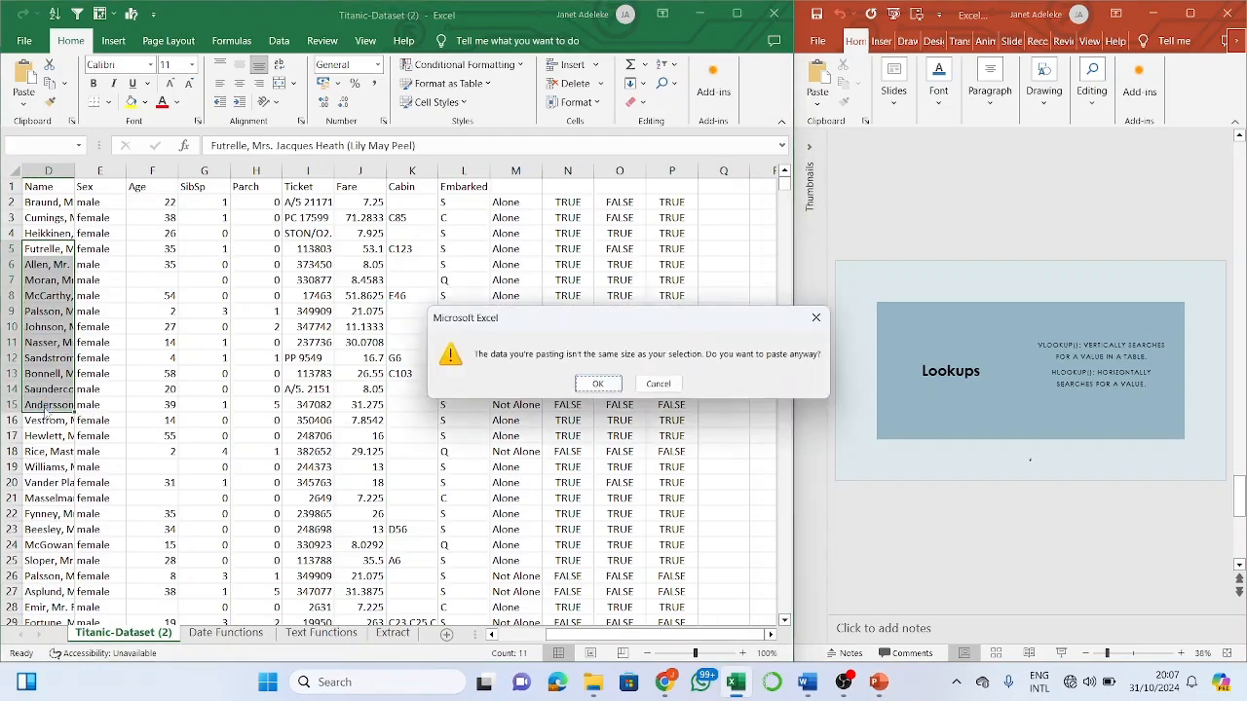
left_click(816, 317)
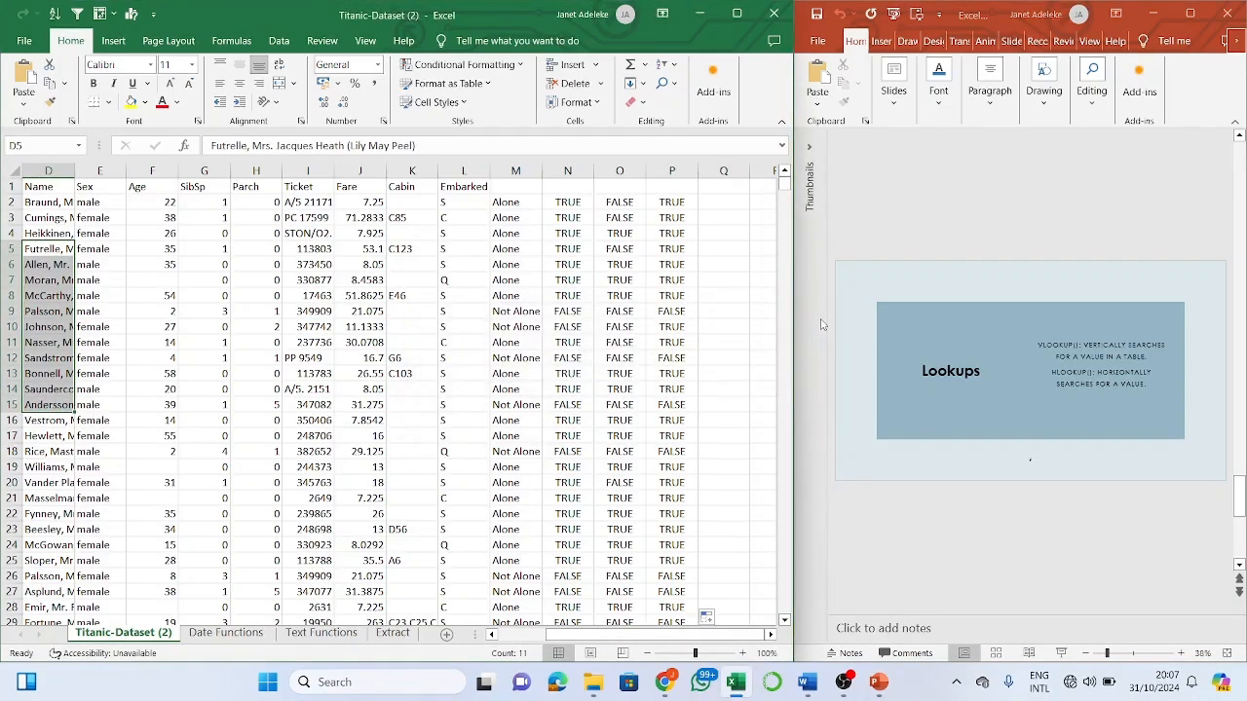
key("ctrl+c")
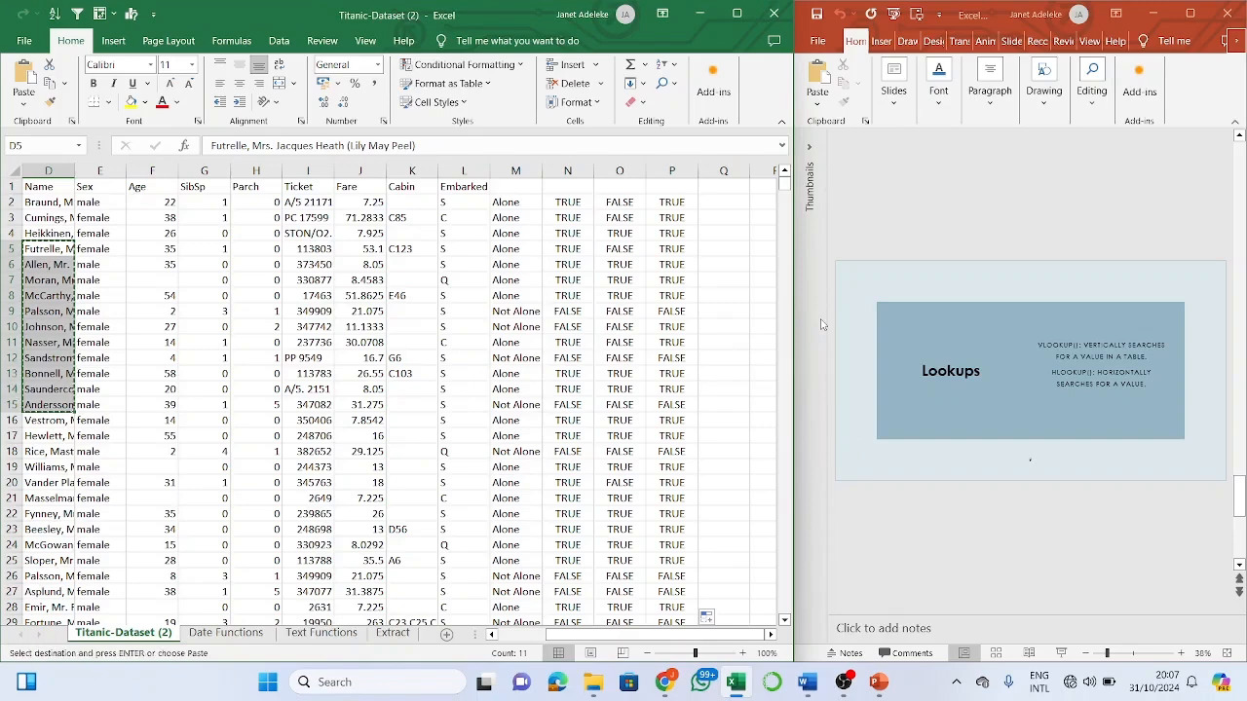
left_click(731, 255)
key("ctrl+v")
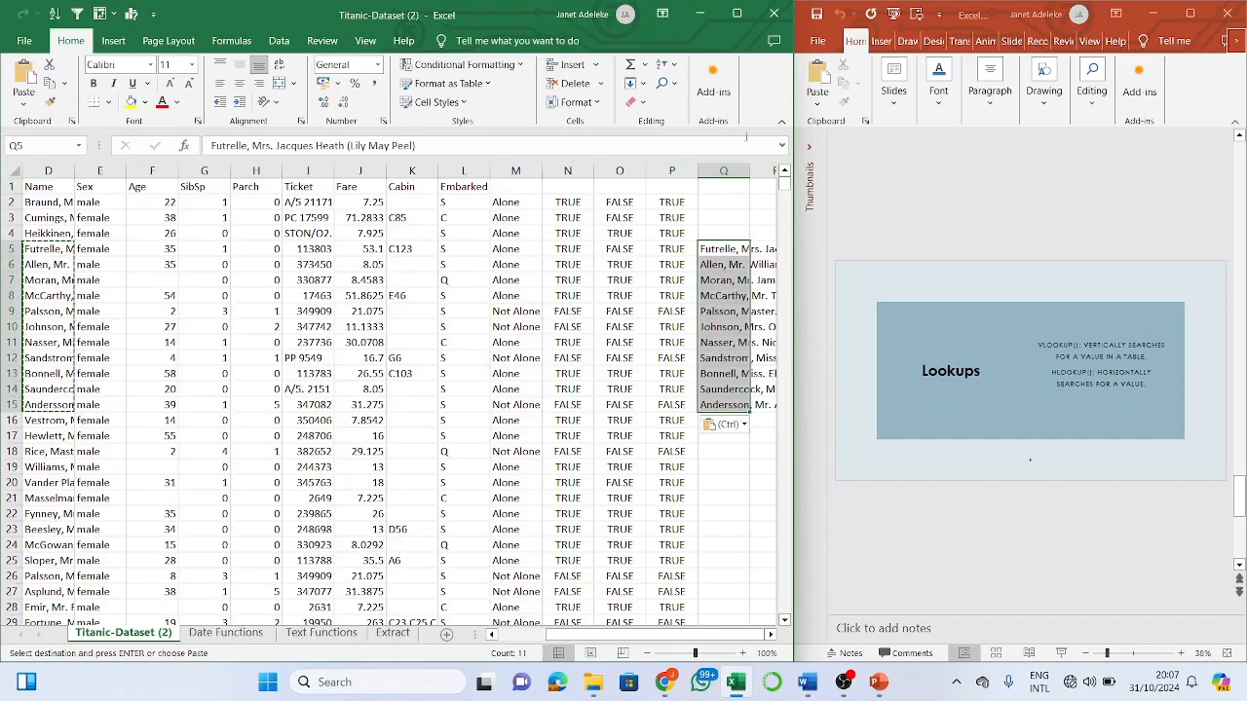
scroll(729, 236, "right", 2)
scroll(729, 237, "left", 1)
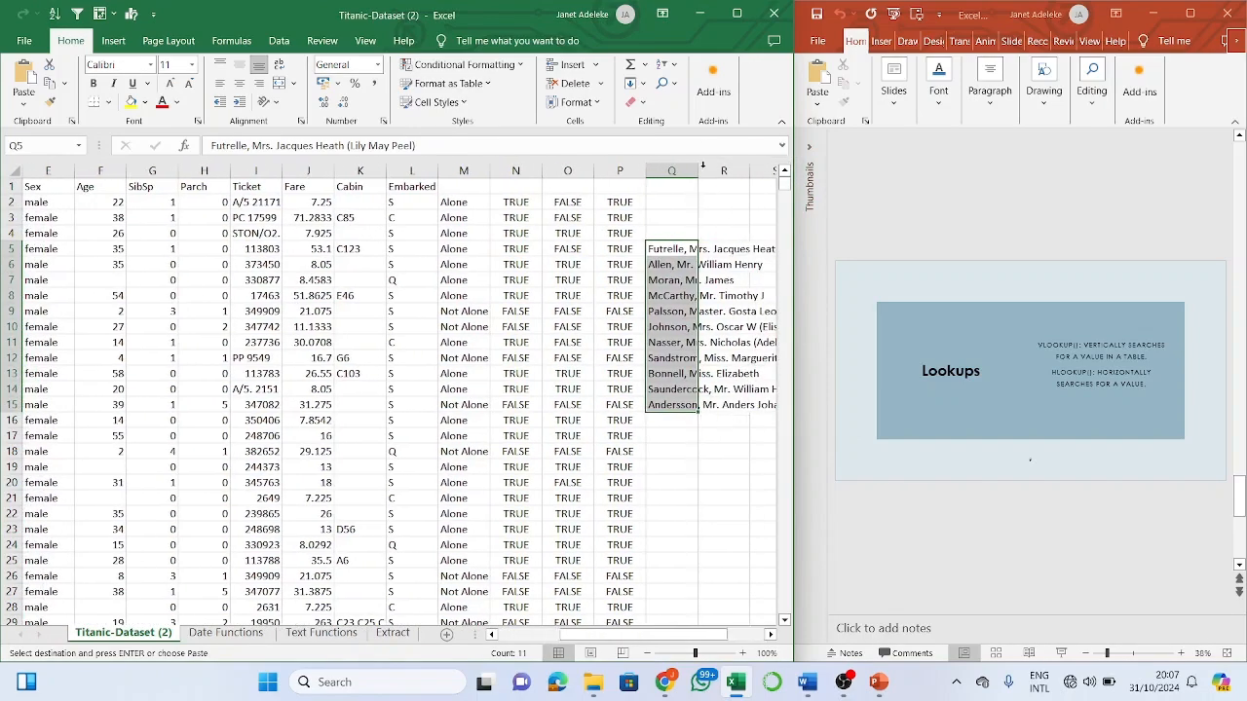
double_click(701, 168)
left_click(676, 269)
key("Right")
key("Right")
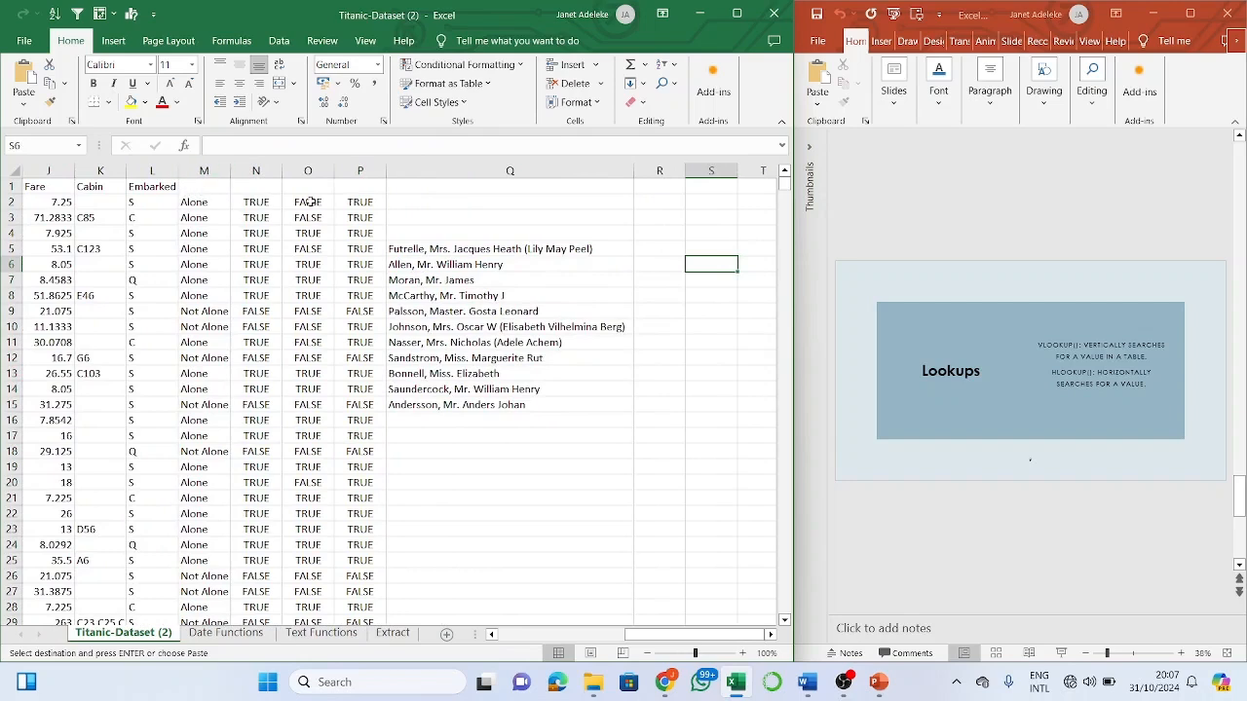
left_click(656, 251)
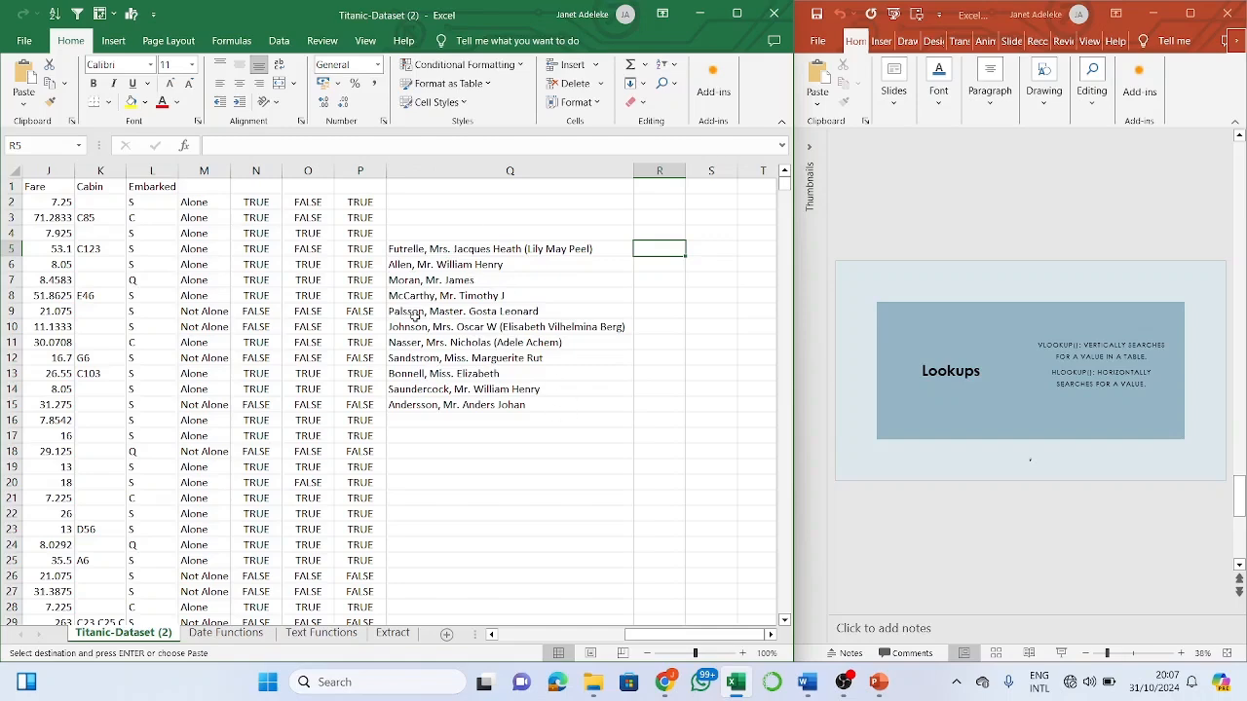
scroll(414, 315, "left", 5)
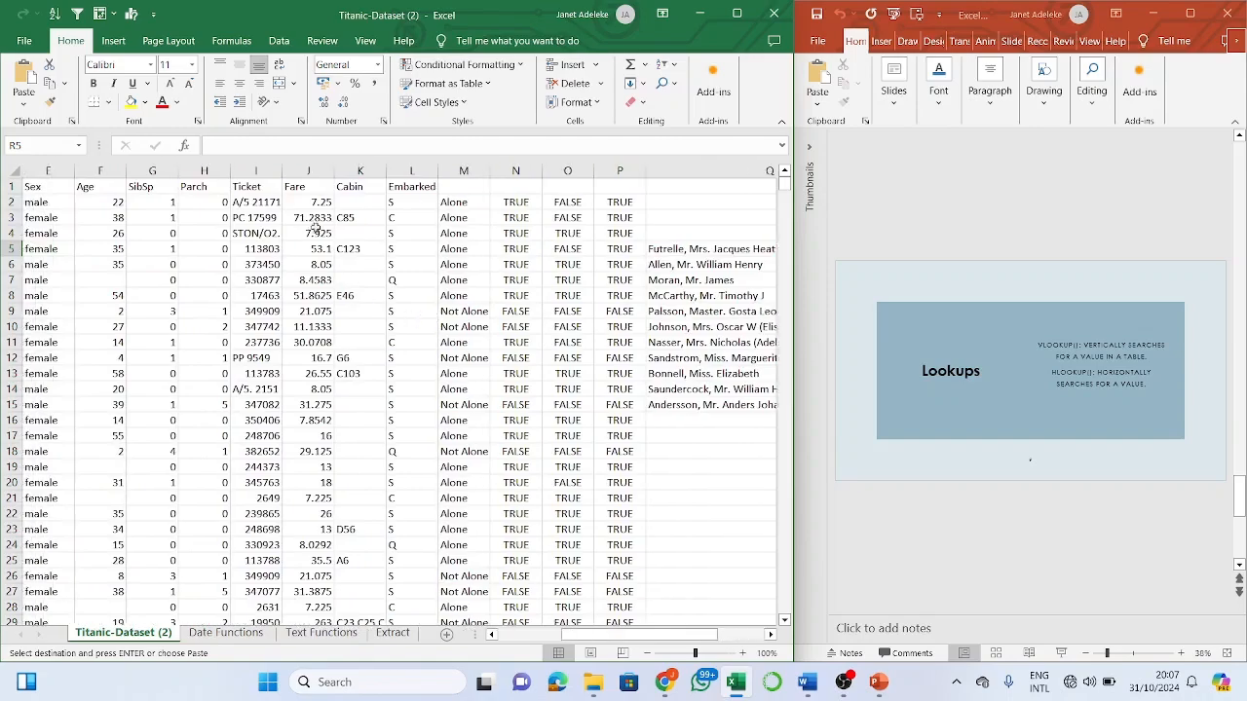
scroll(453, 329, "right", 5)
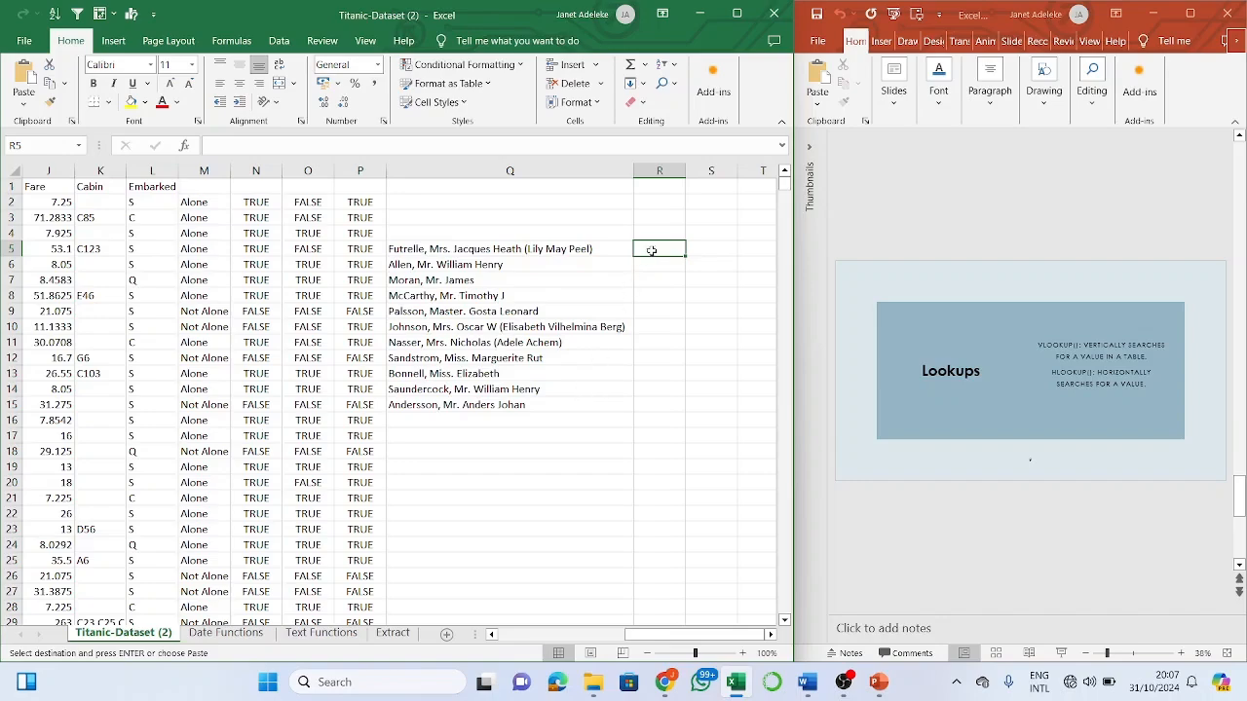
scroll(652, 250, "left", 1)
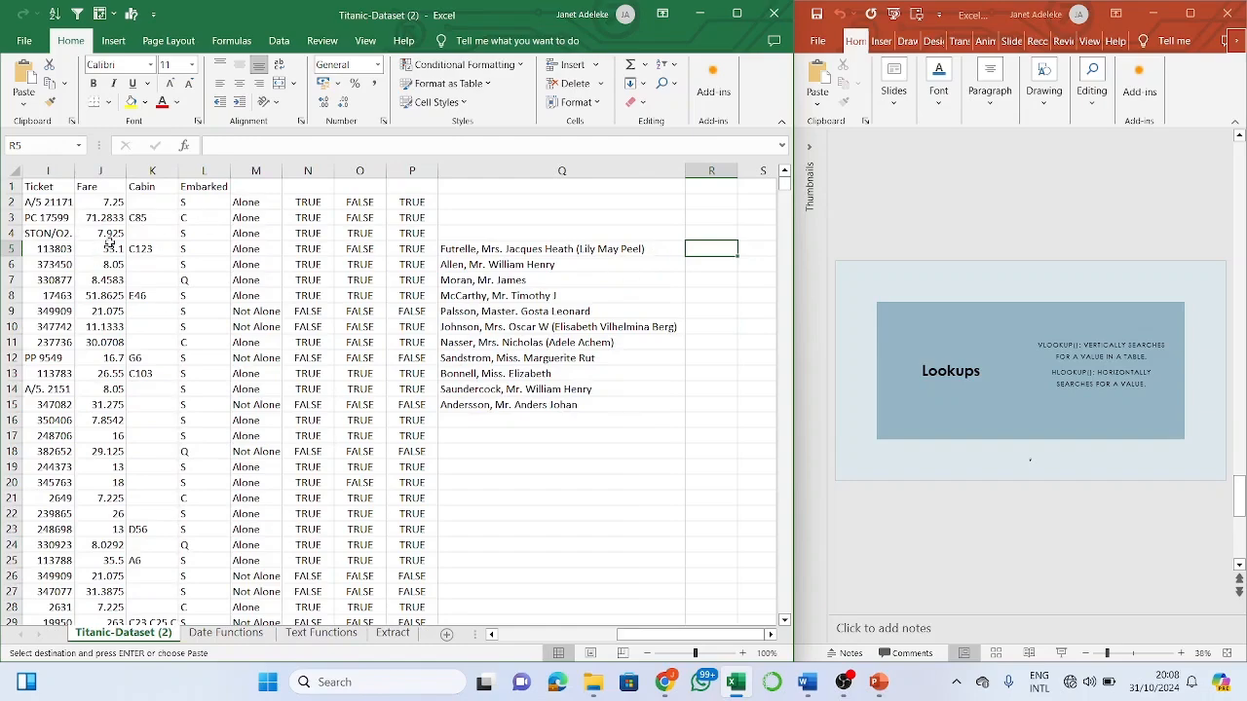
scroll(111, 487, "left", 3)
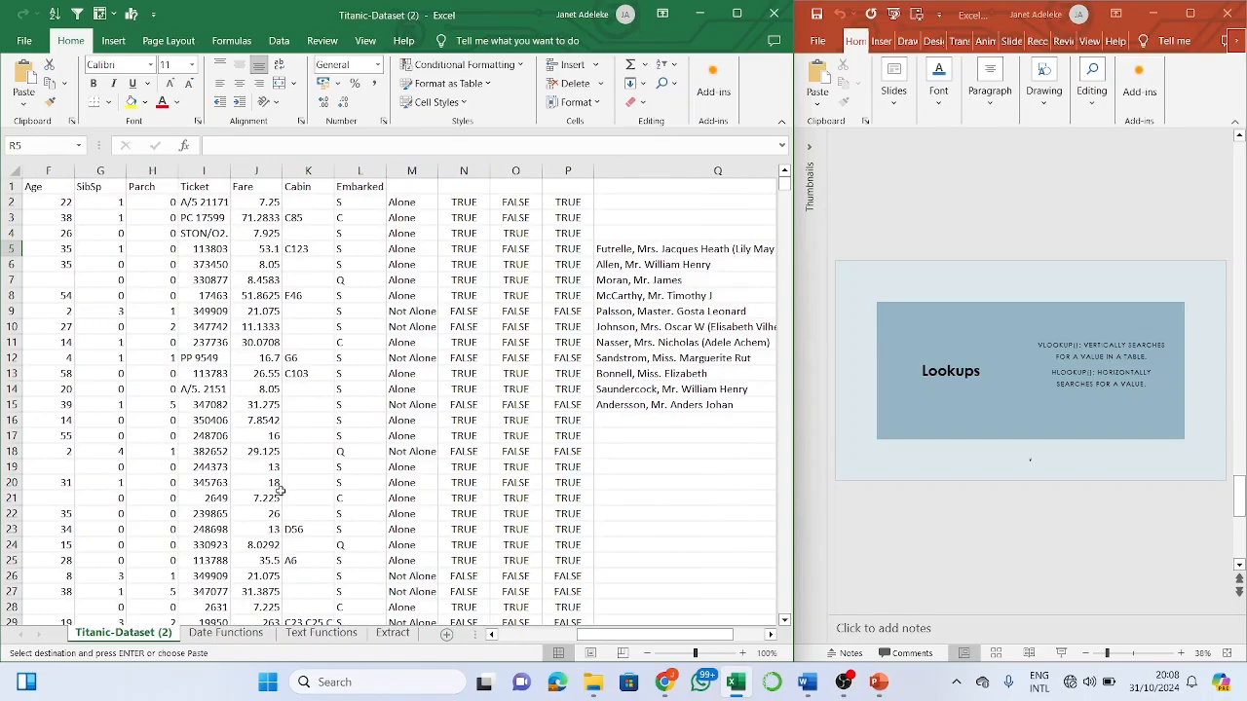
scroll(293, 429, "left", 4)
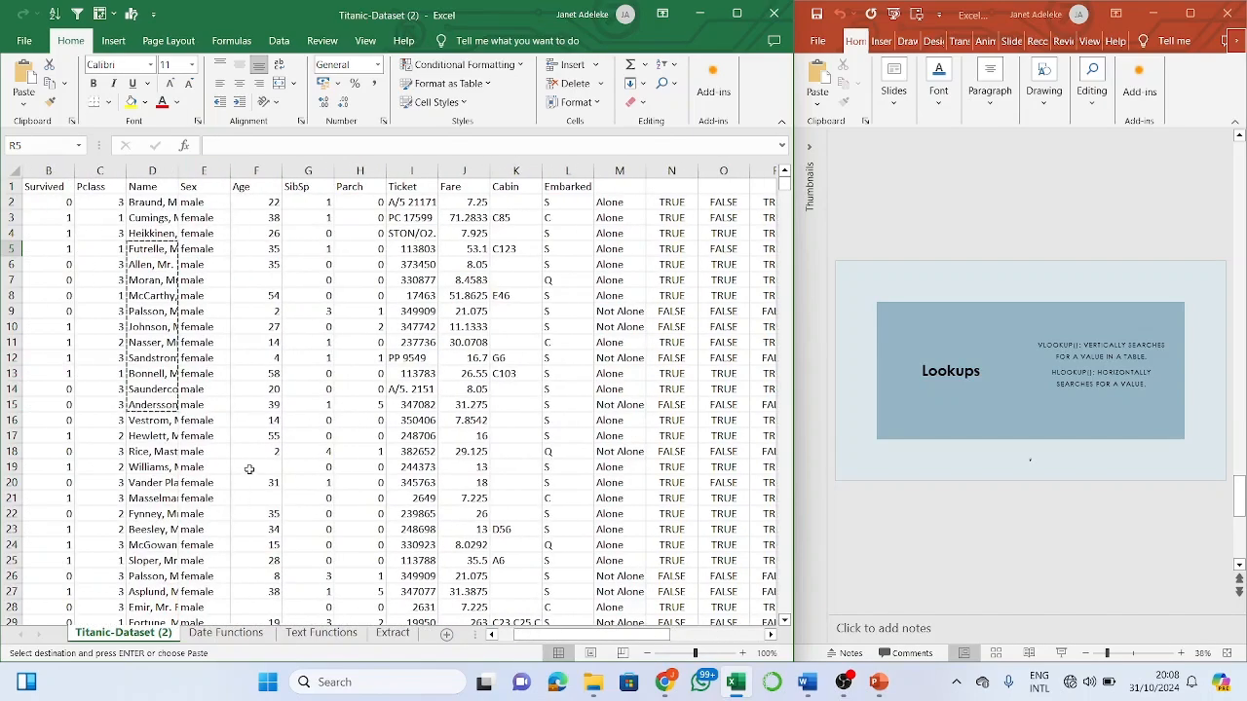
scroll(249, 468, "right", 3)
scroll(249, 468, "left", 3)
key("Right")
key("Right")
key("Escape")
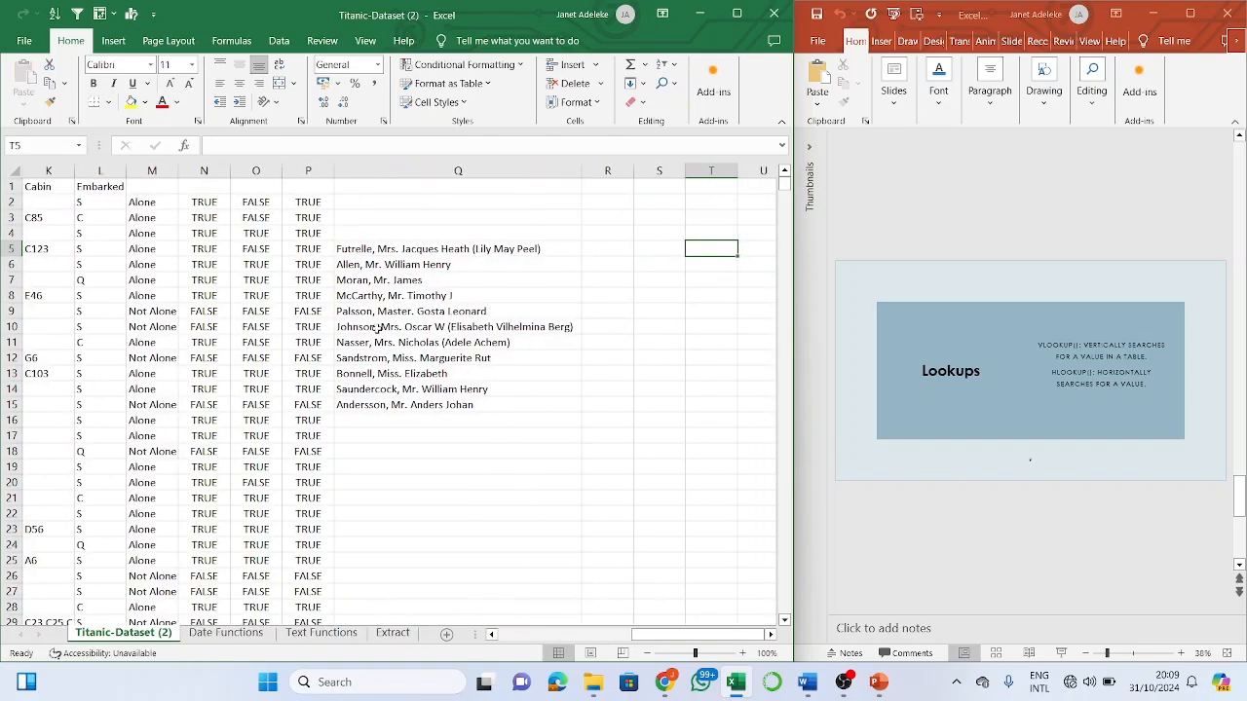
- Start a VLOOKUP in R5 on the Q5 name, then discard it with Esc
left_click(601, 248)
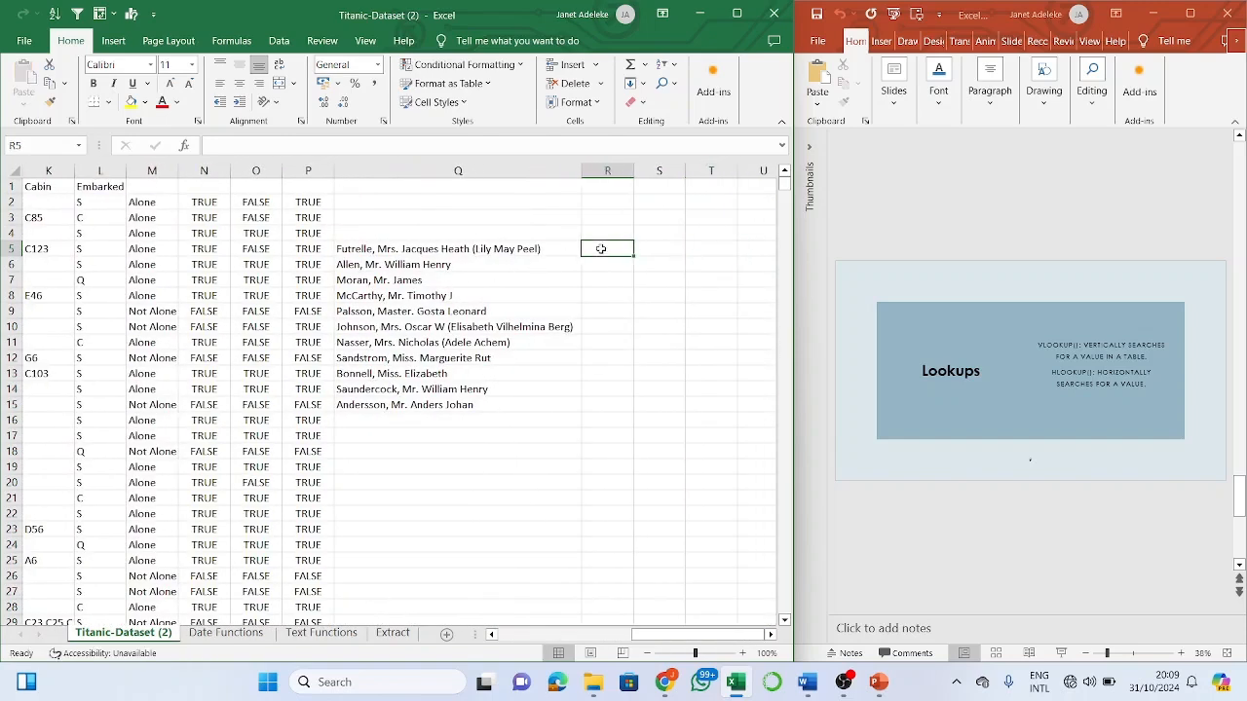
type("=")
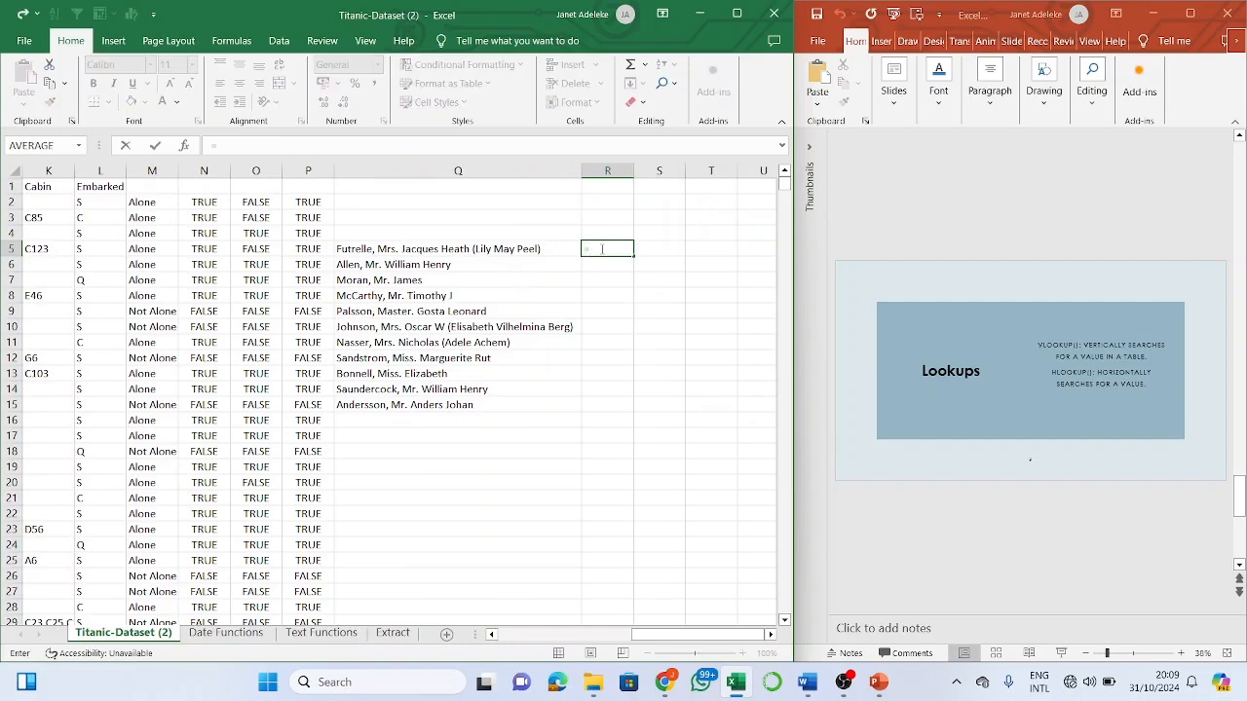
type("v")
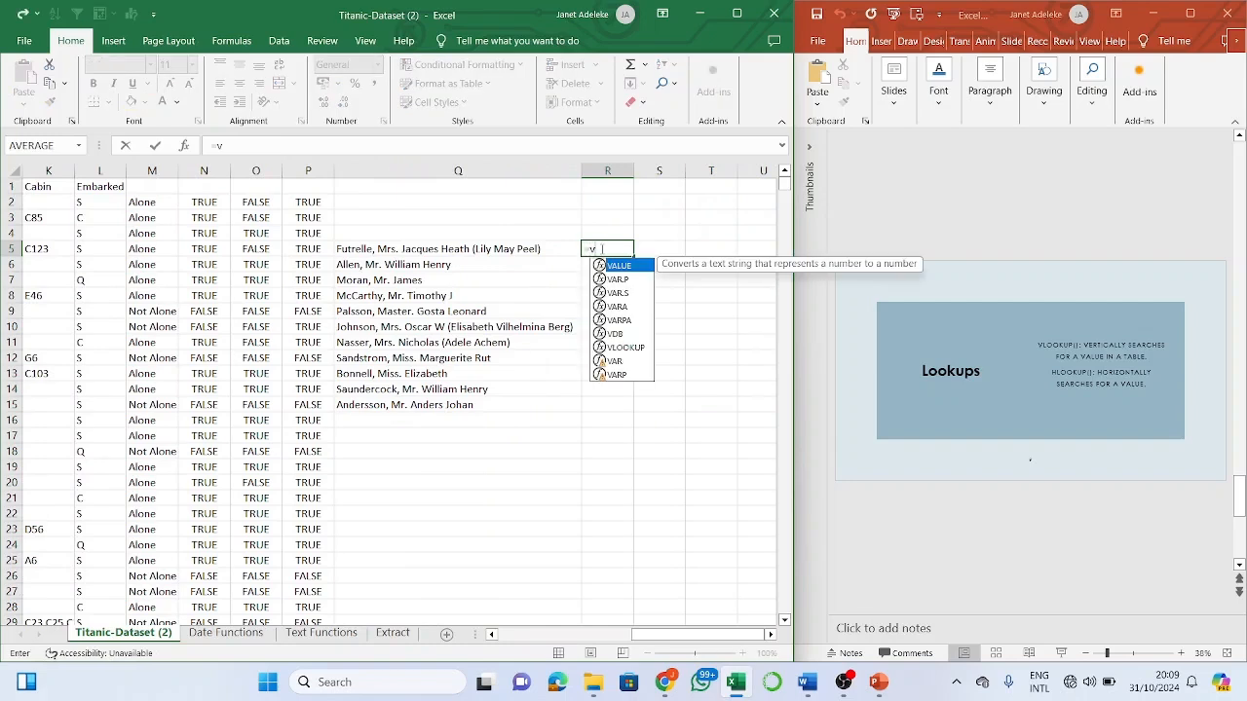
type("lookup")
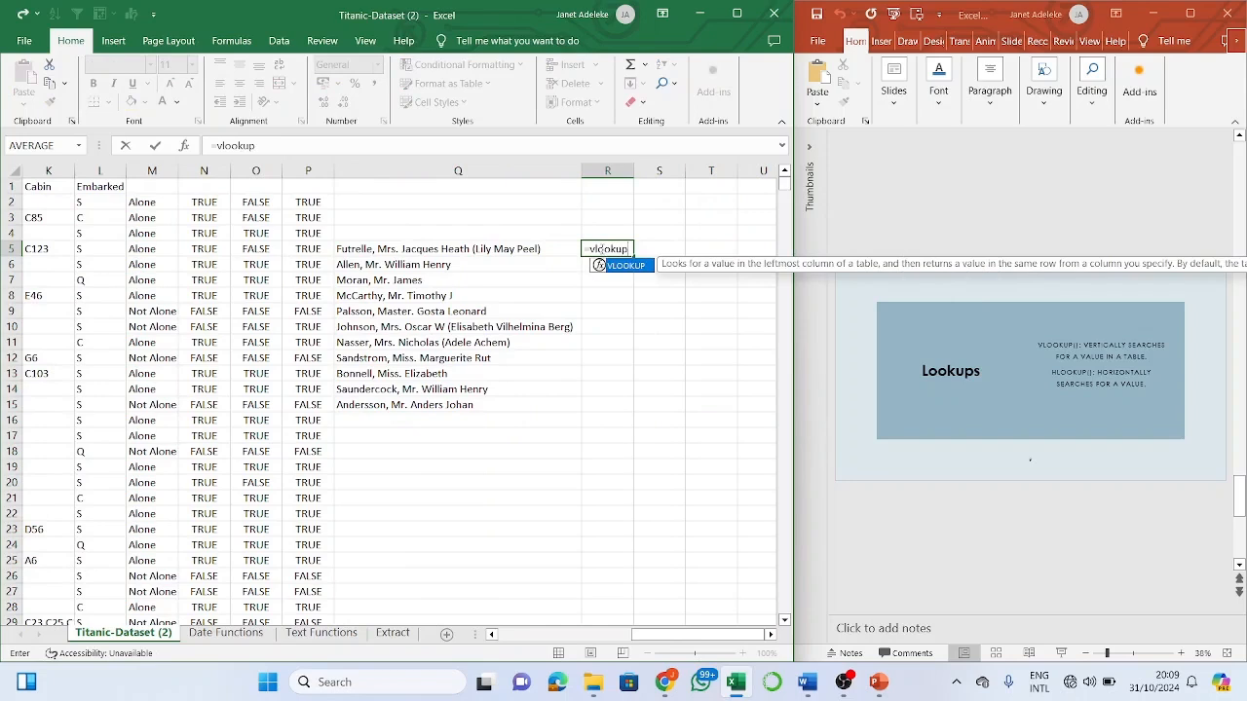
key("Tab")
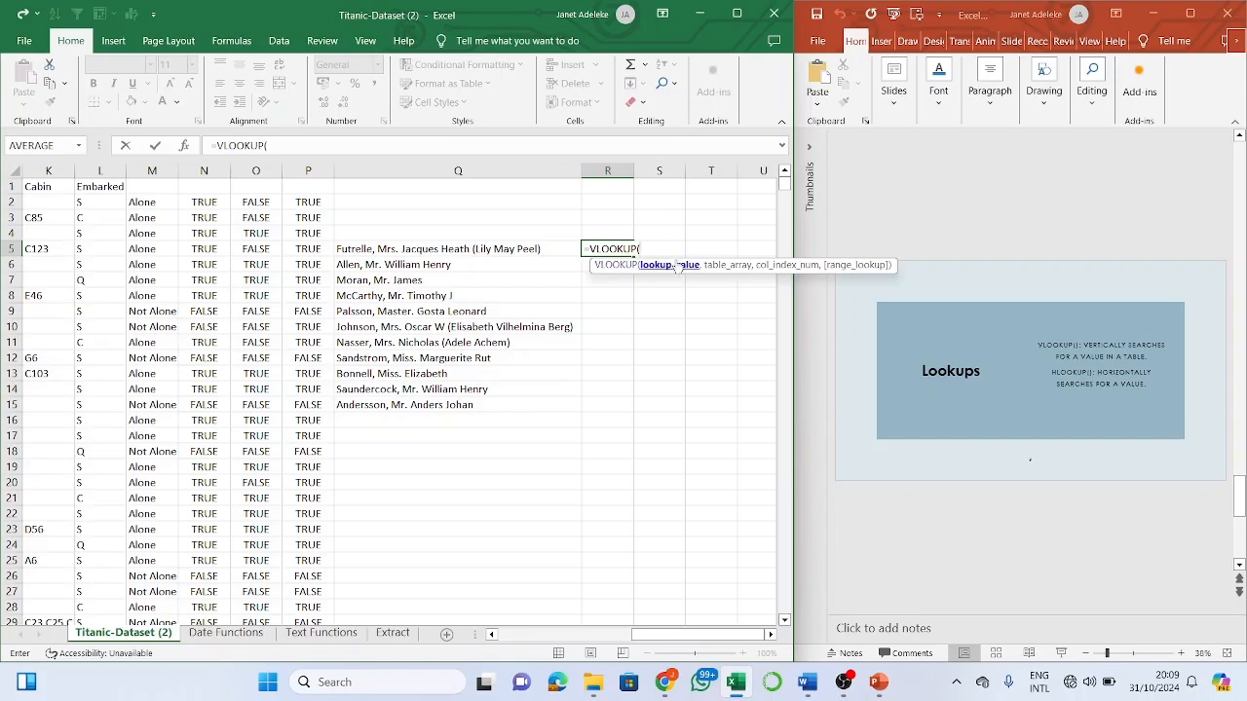
left_click(549, 248)
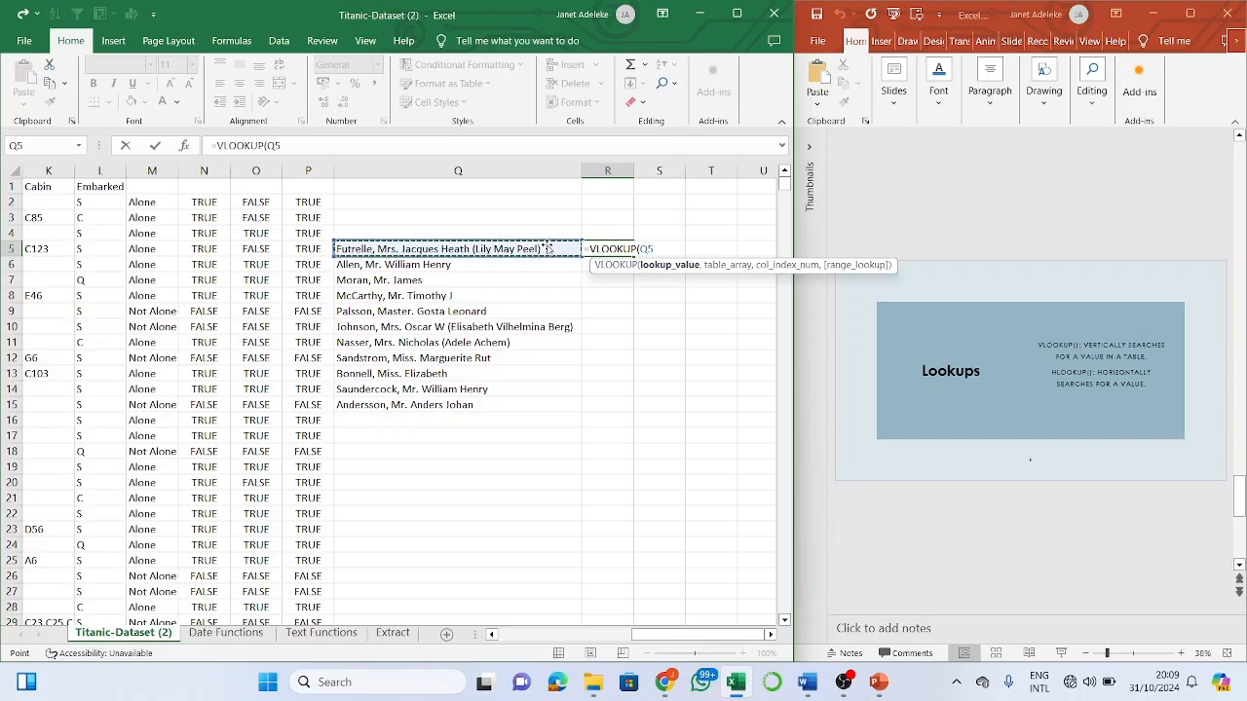
type(",")
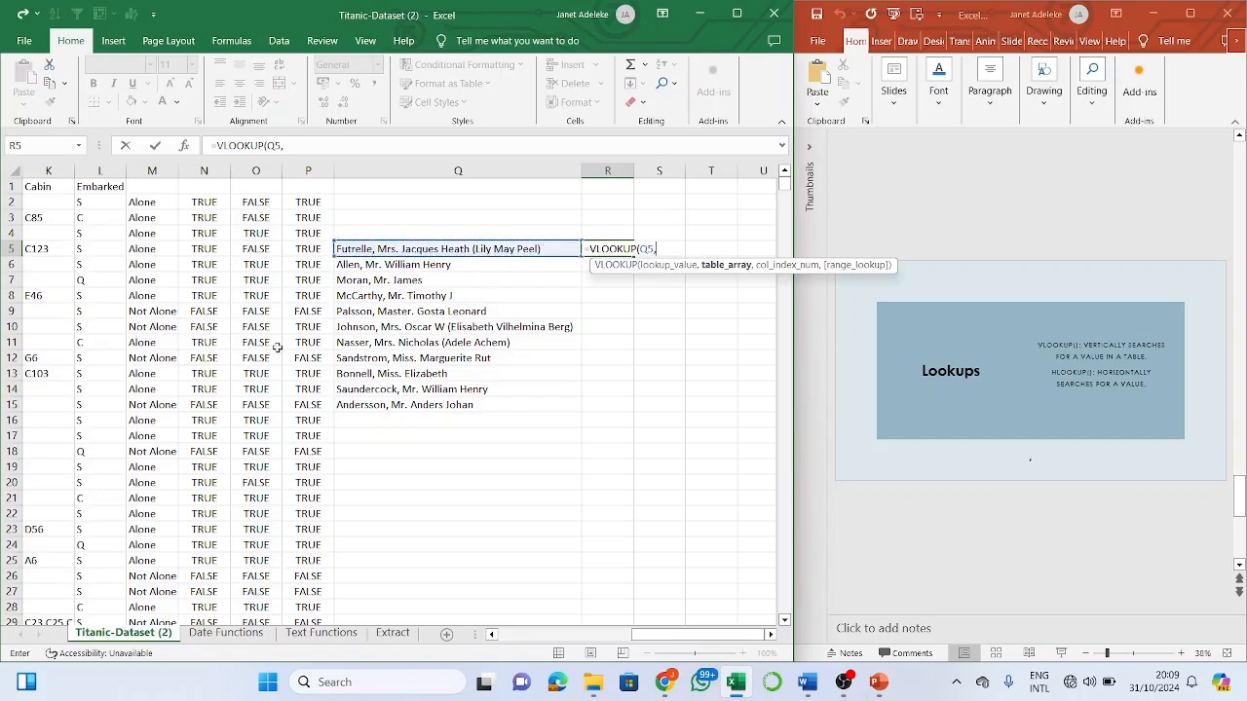
left_click_drag(280, 341, 397, 343)
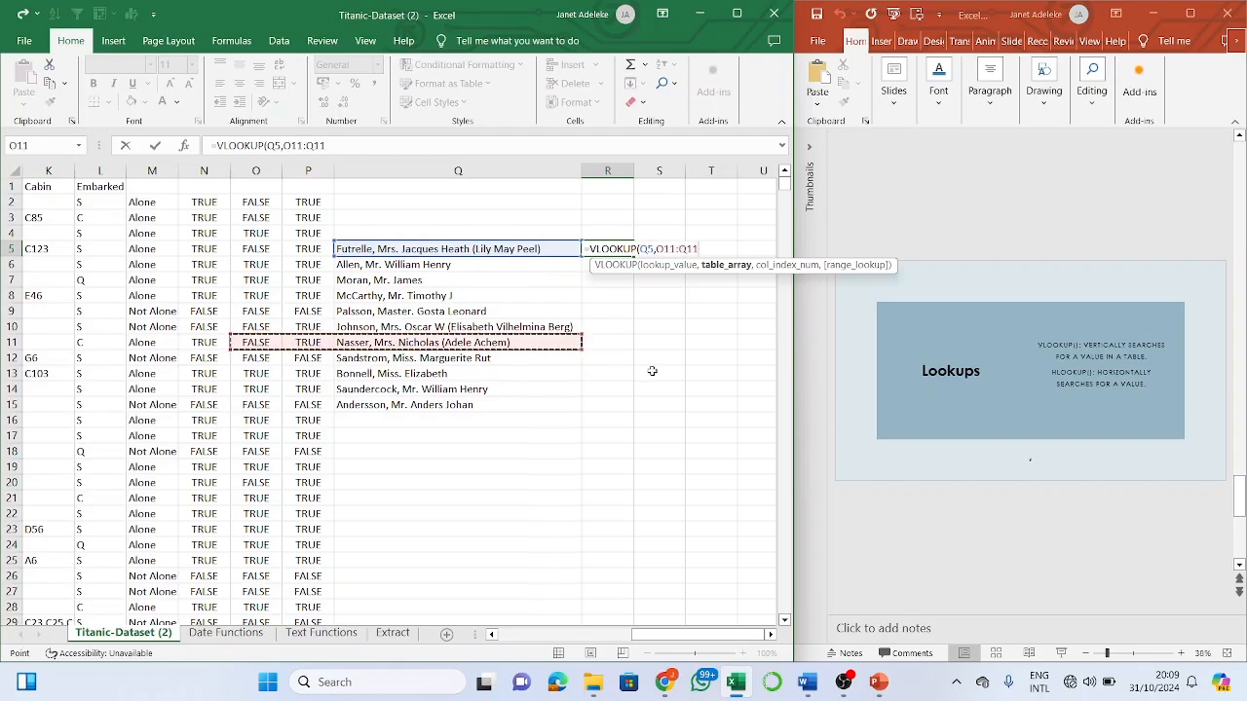
key("Escape")
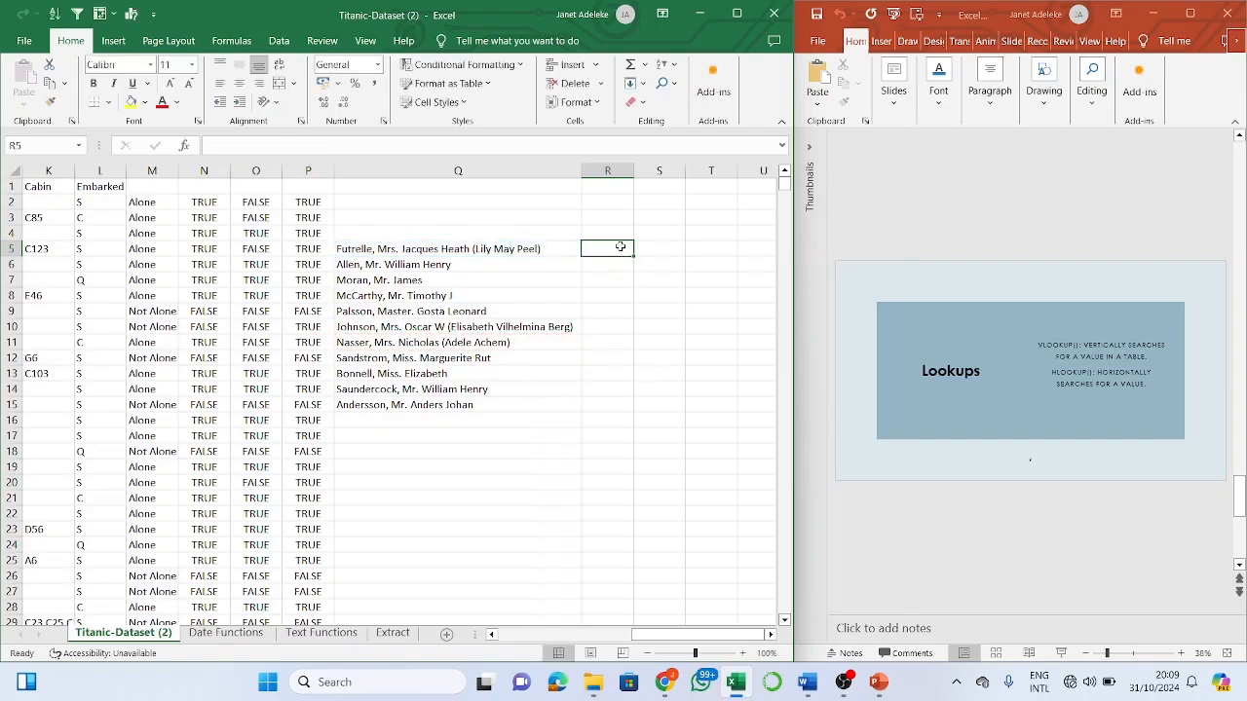
- Type =VLOOKUP(Q5, in R5, using the Q5 name as the lookup value
type("=vlookup")
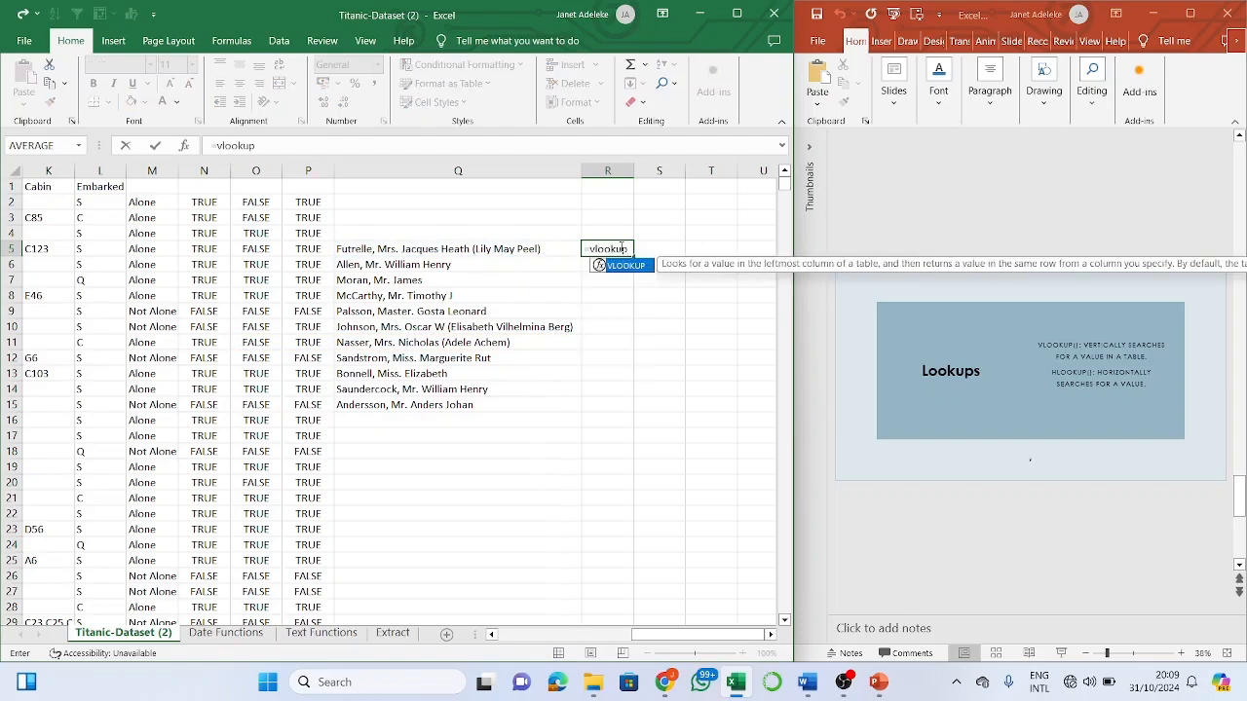
type("(")
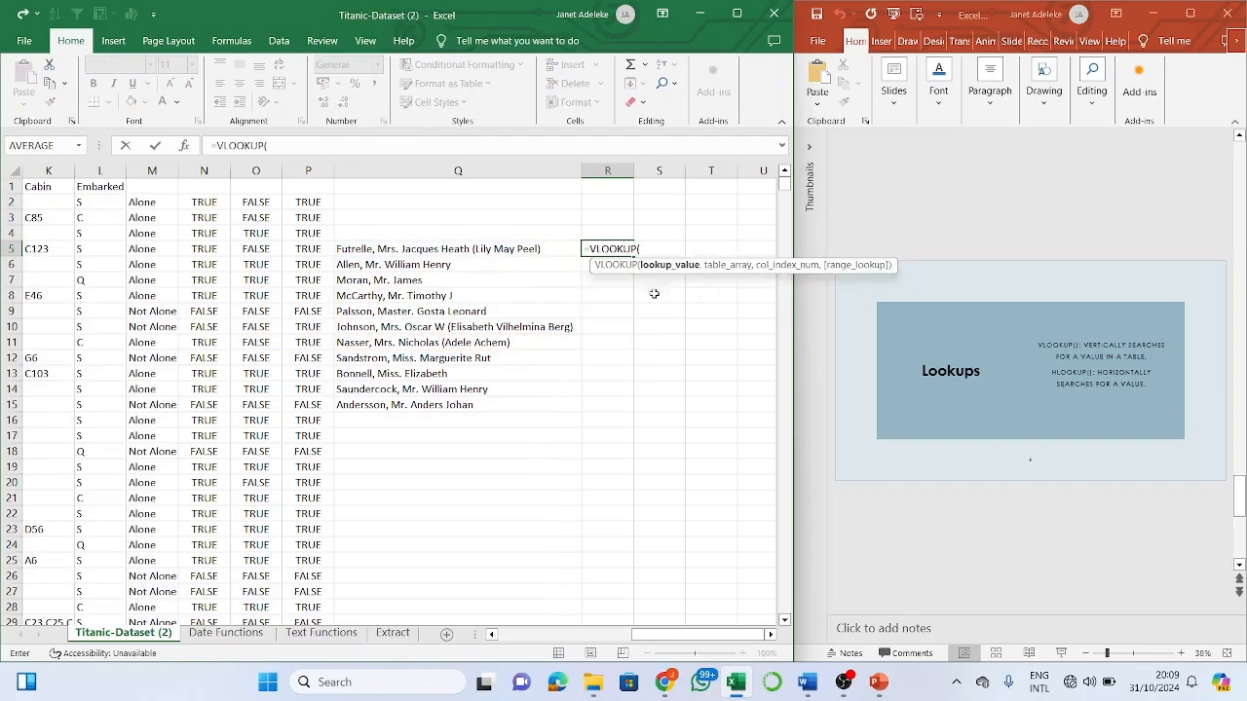
left_click(547, 249)
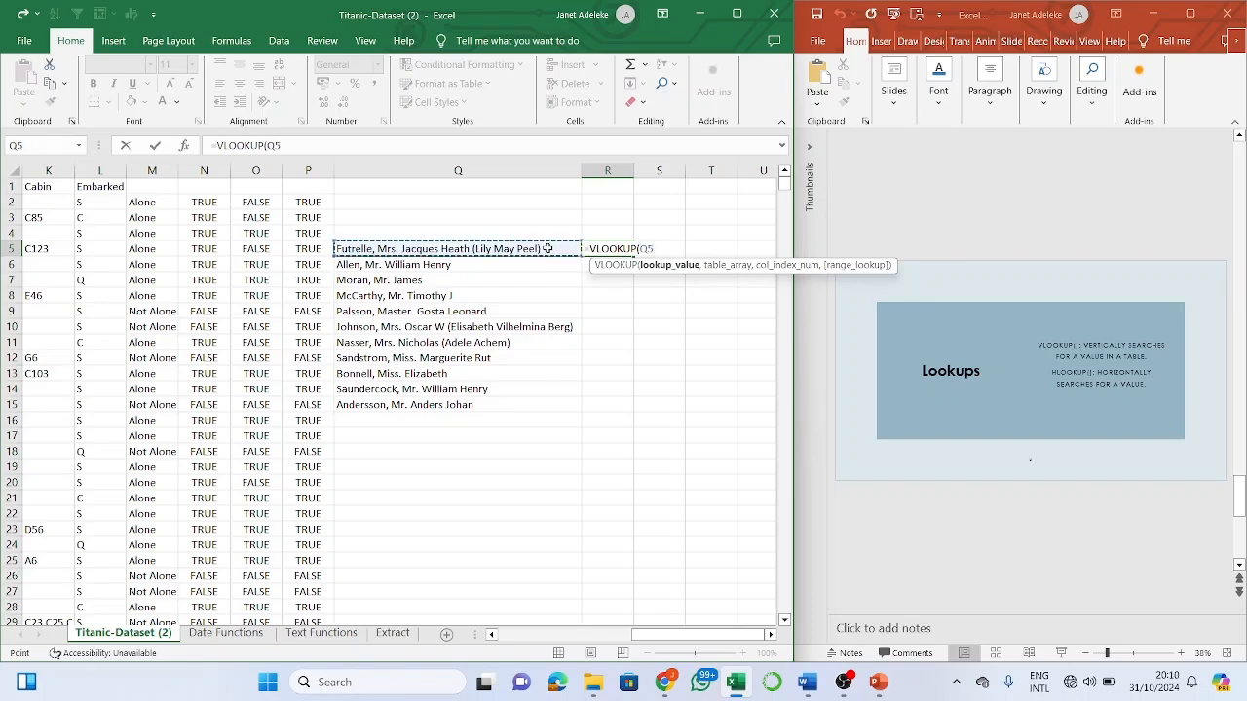
type(",")
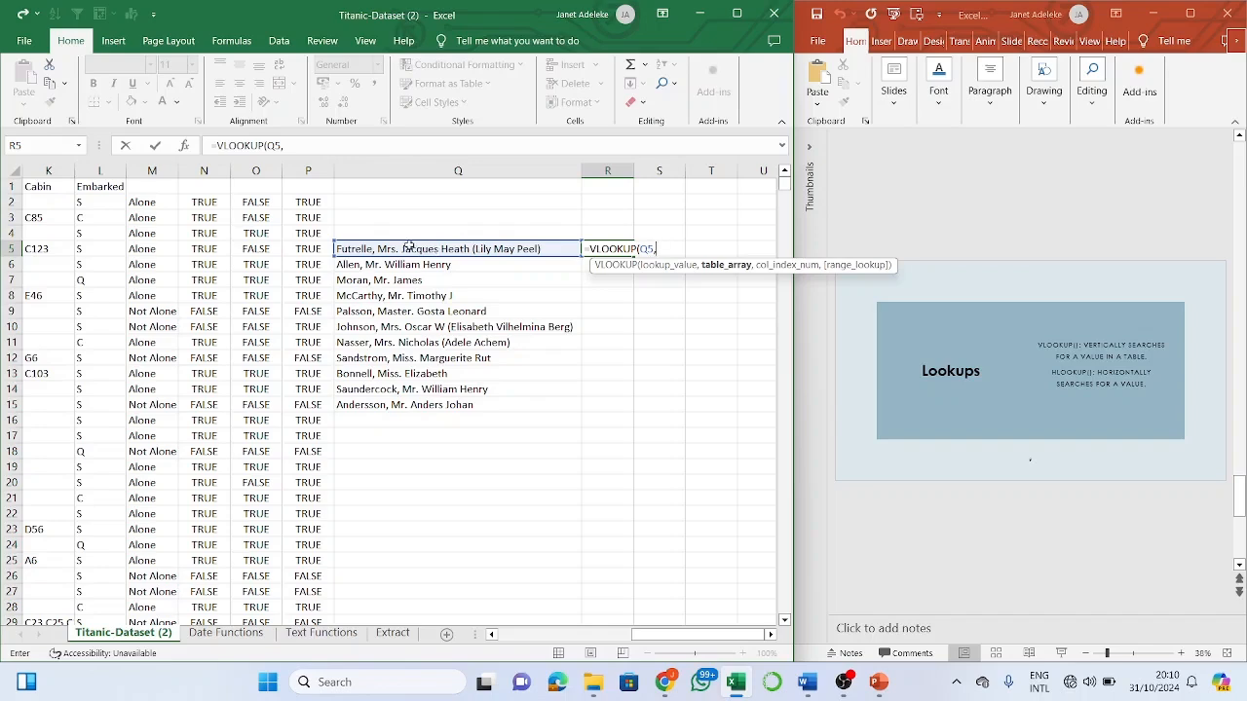
scroll(191, 211, "left", 5)
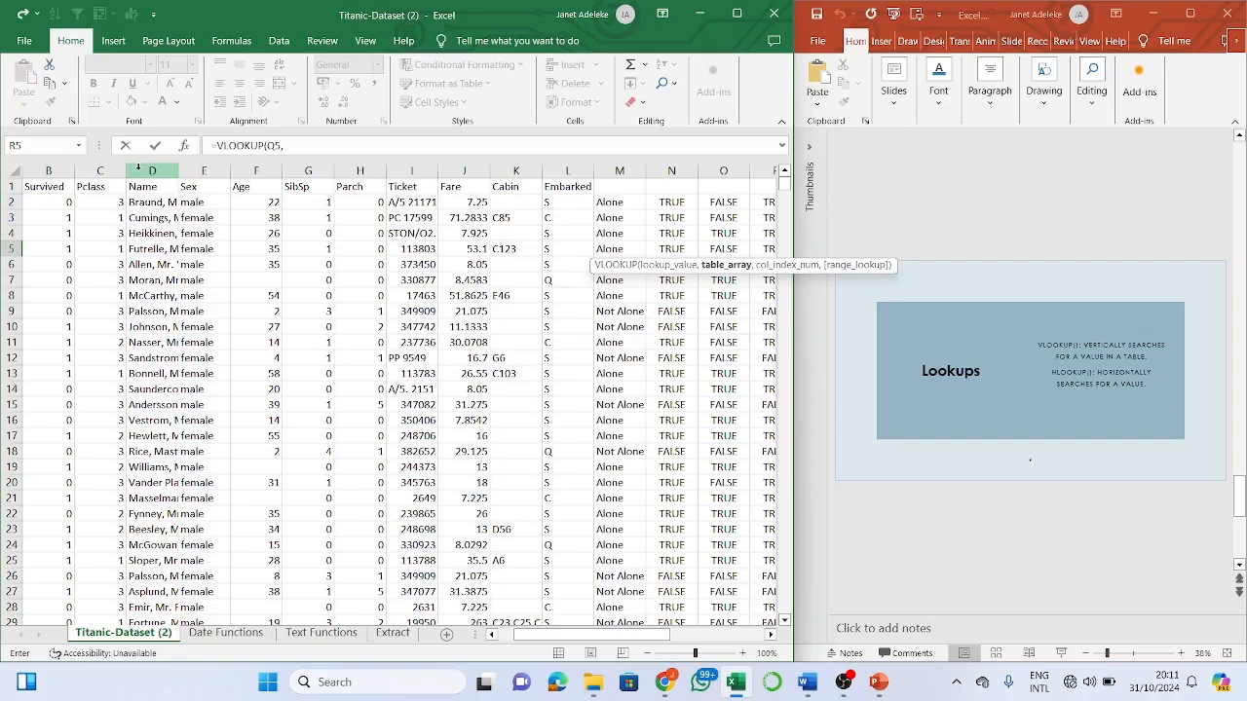
- Select columns D:I, Name through Fare, as the table range for R5's VLOOKUP
left_click_drag(142, 168, 462, 237)
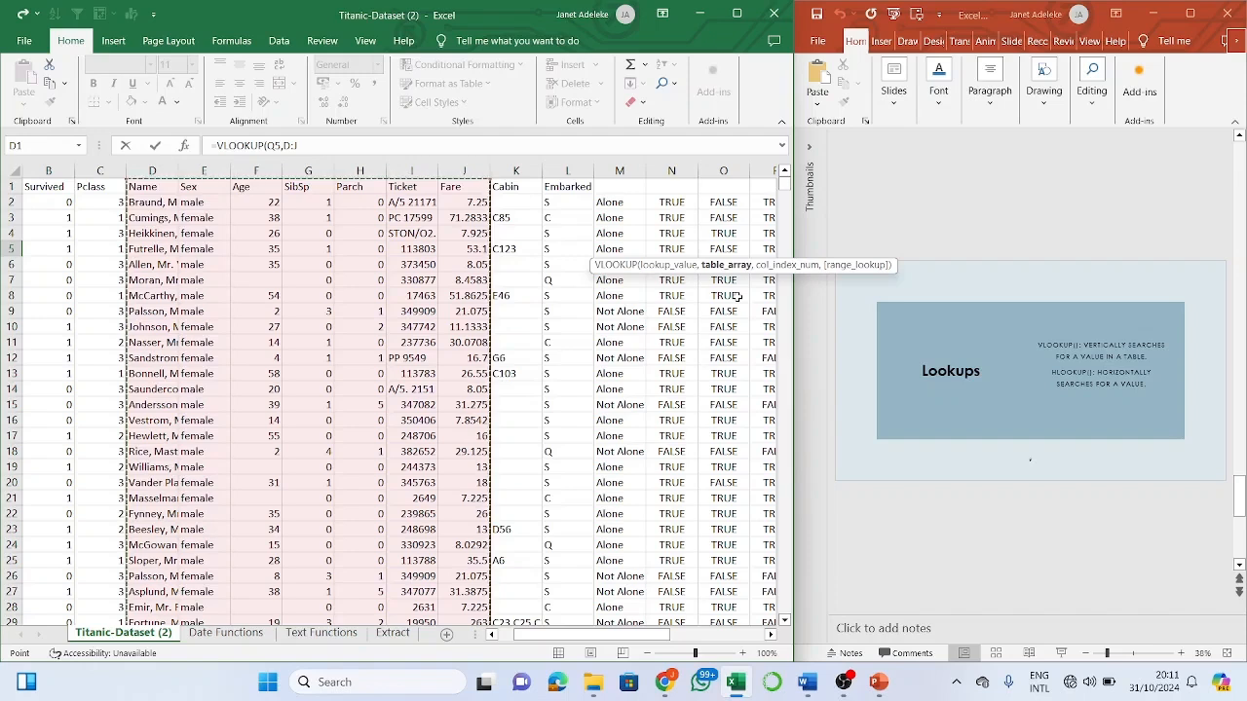
type(",7")
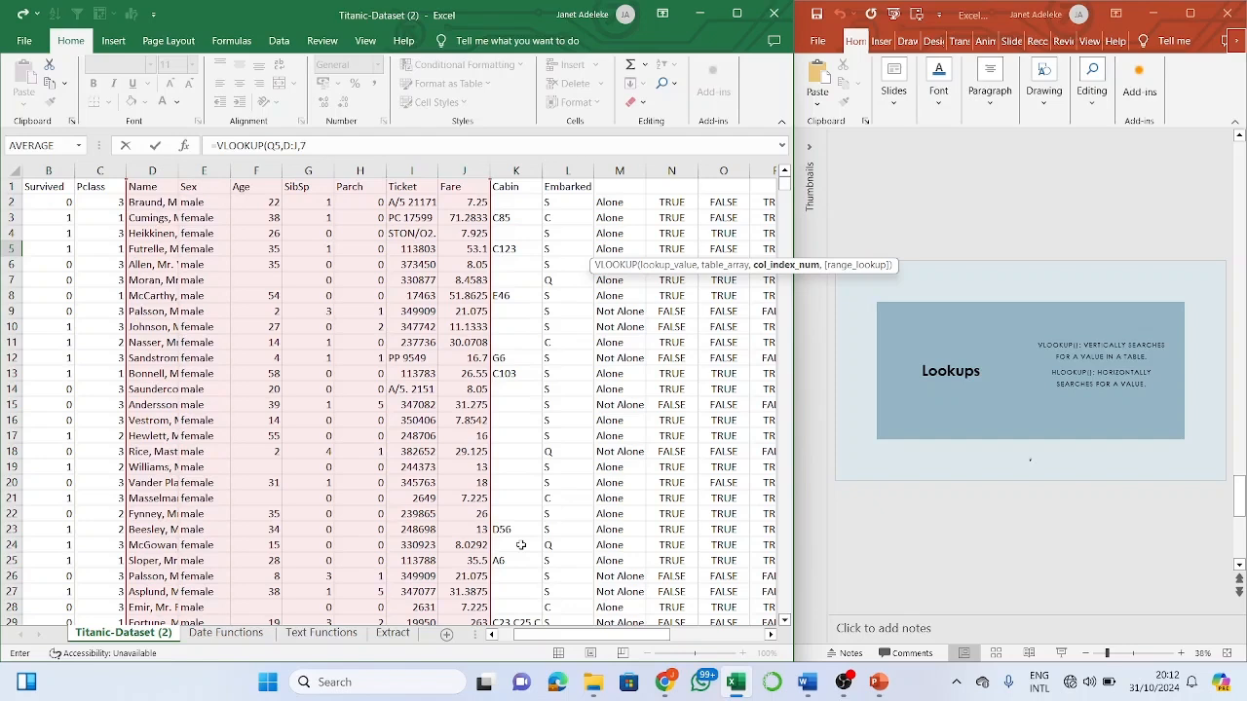
- Finish R5 as =VLOOKUP(Q5,D:J,7,0) for an exact match, returning fare 53.1
type(",")
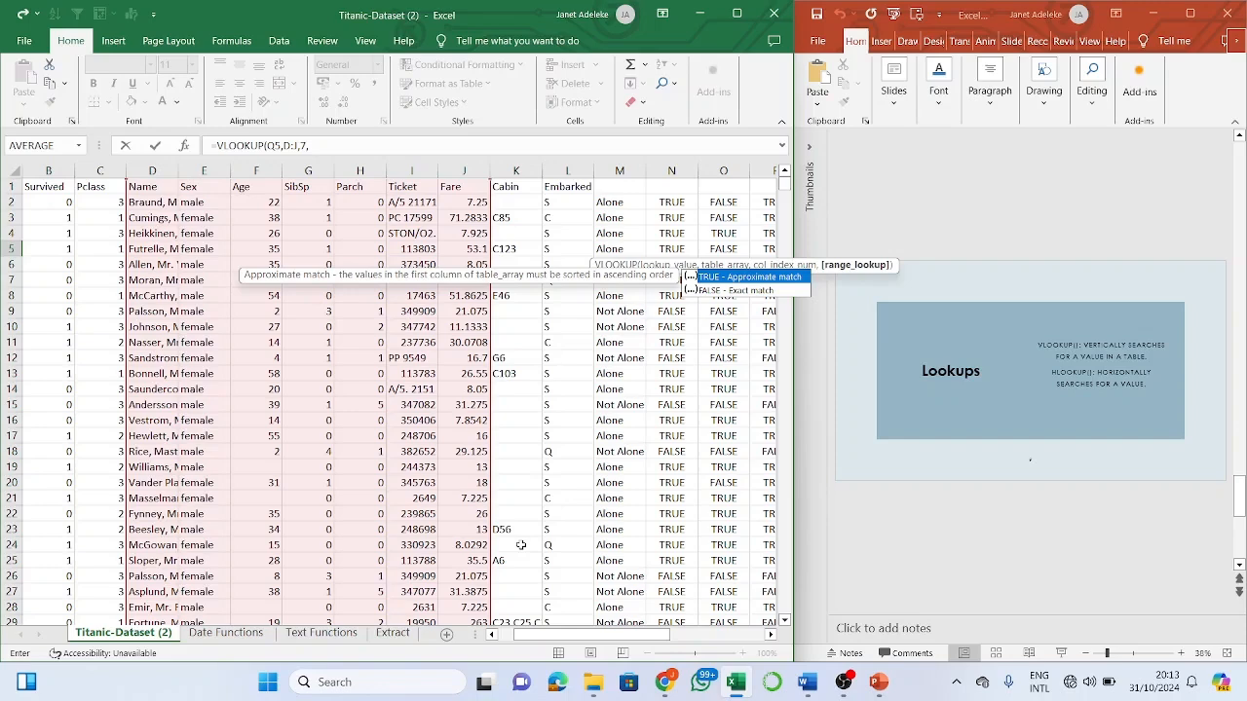
type("0")
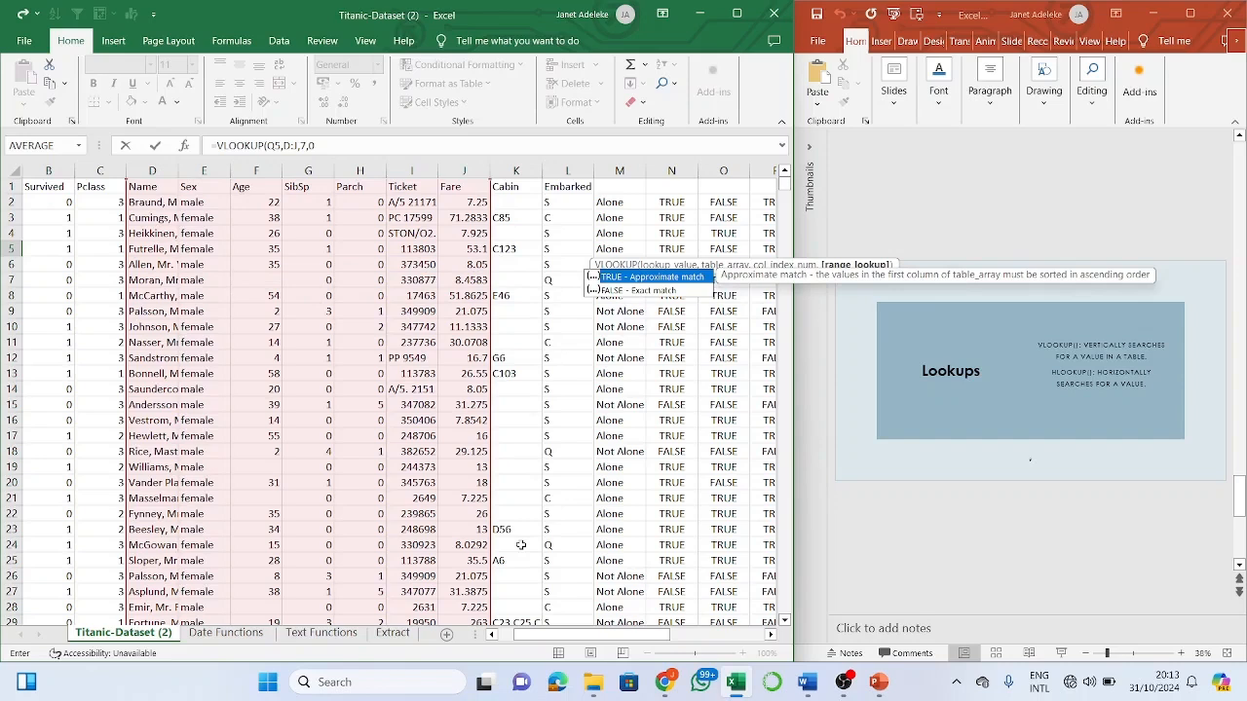
type(")")
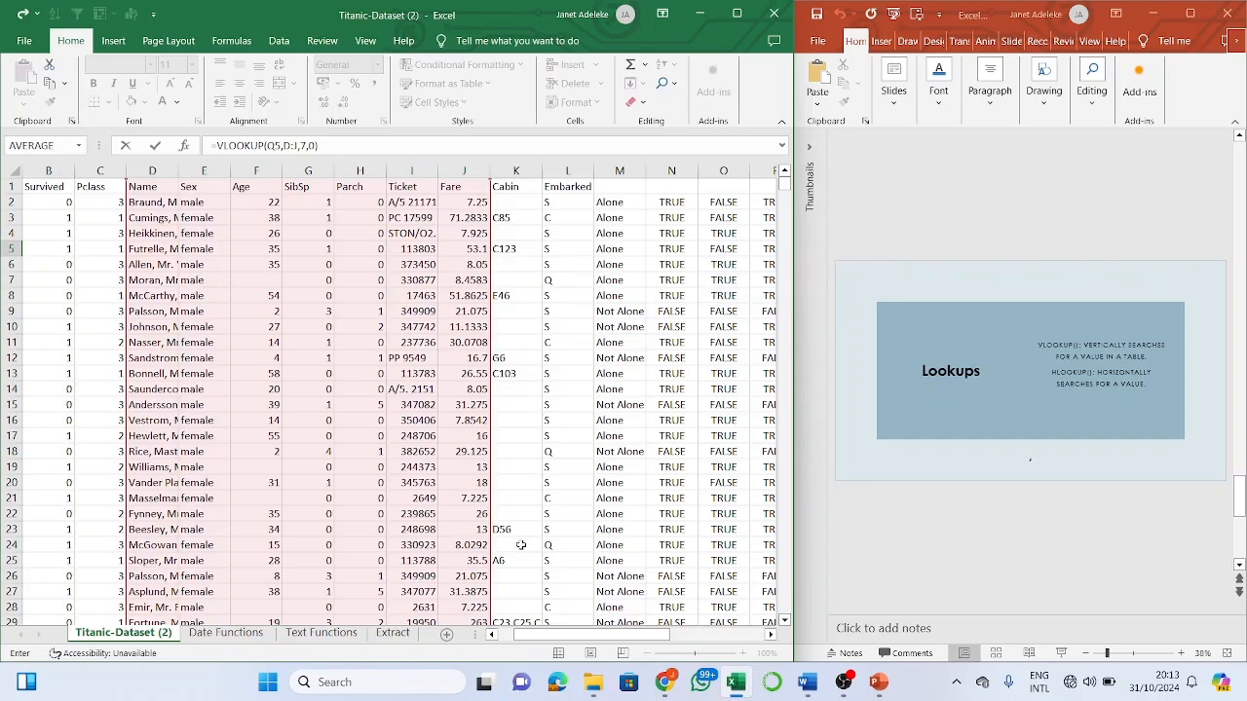
key("Return")
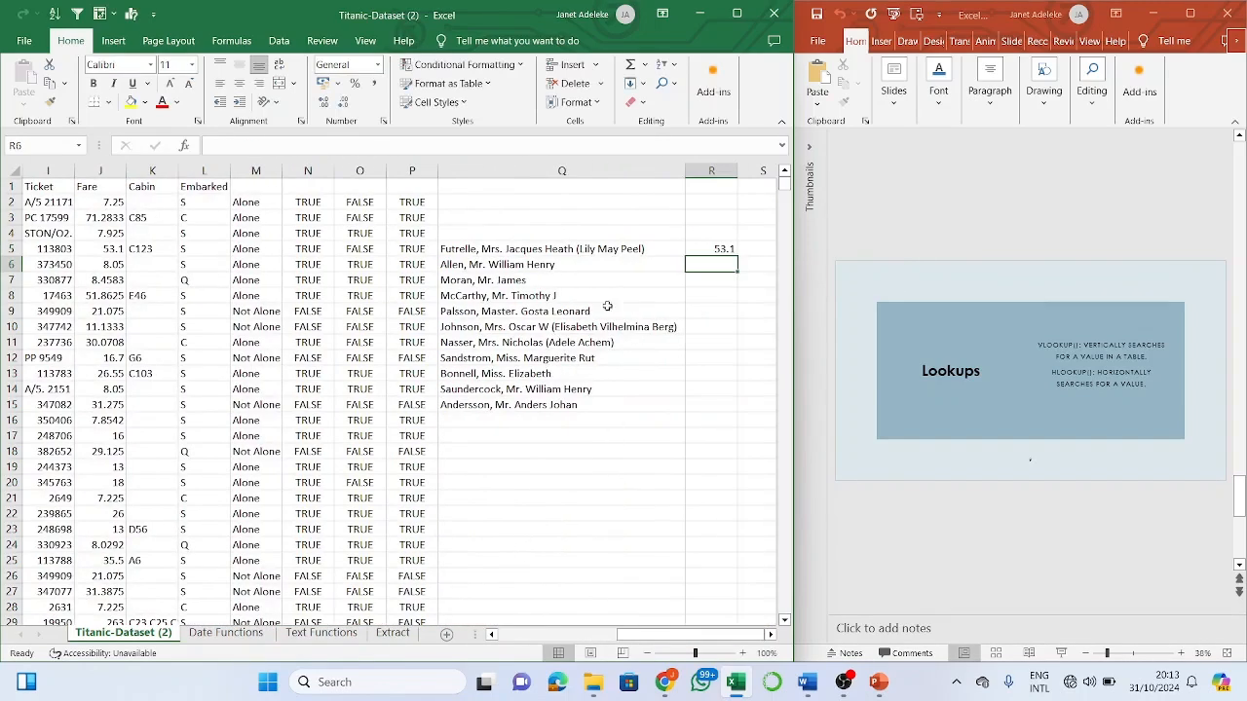
- Compare R5's 53.1 with the fare in J5, then fill R5's VLOOKUP down column R
scroll(437, 271, "left", 3)
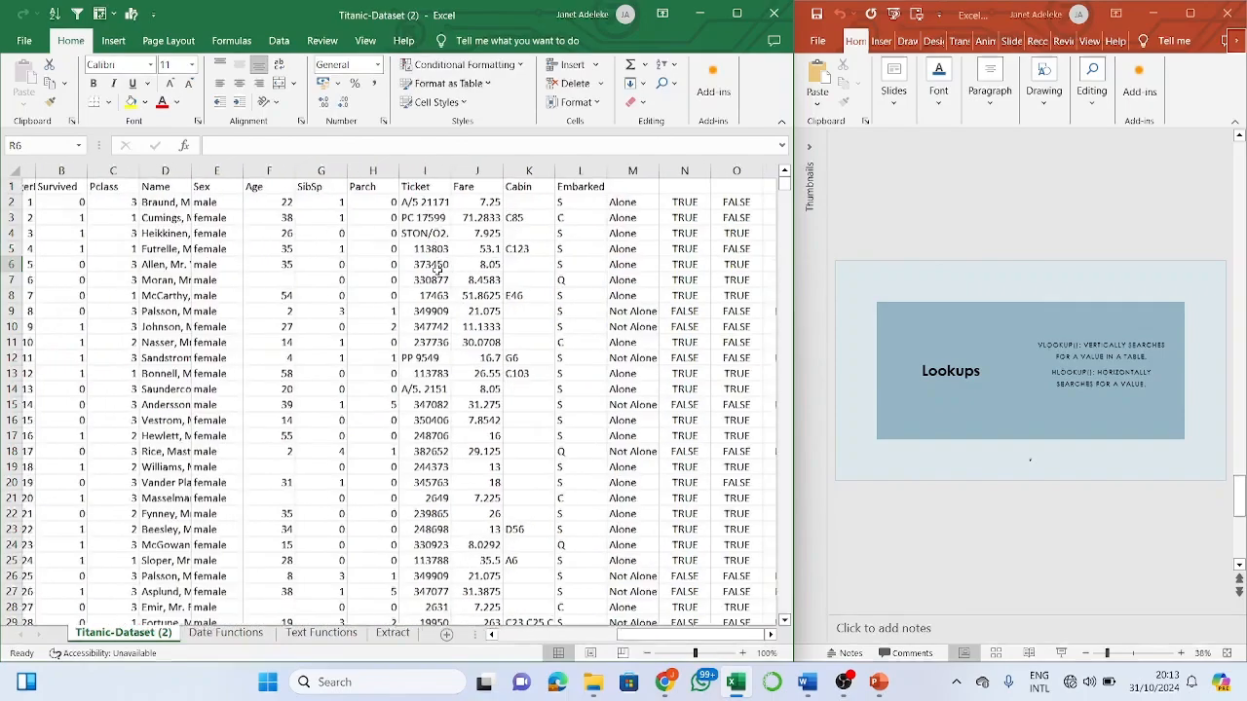
scroll(437, 271, "left", 2)
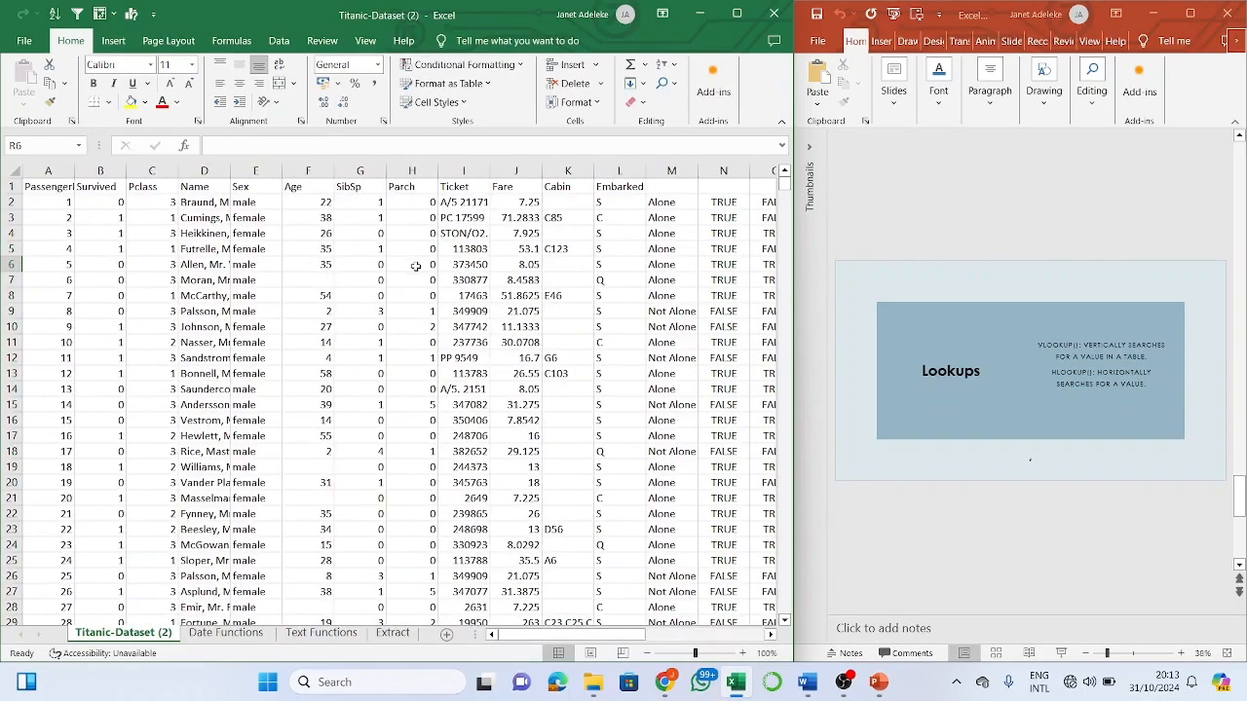
left_click(532, 251)
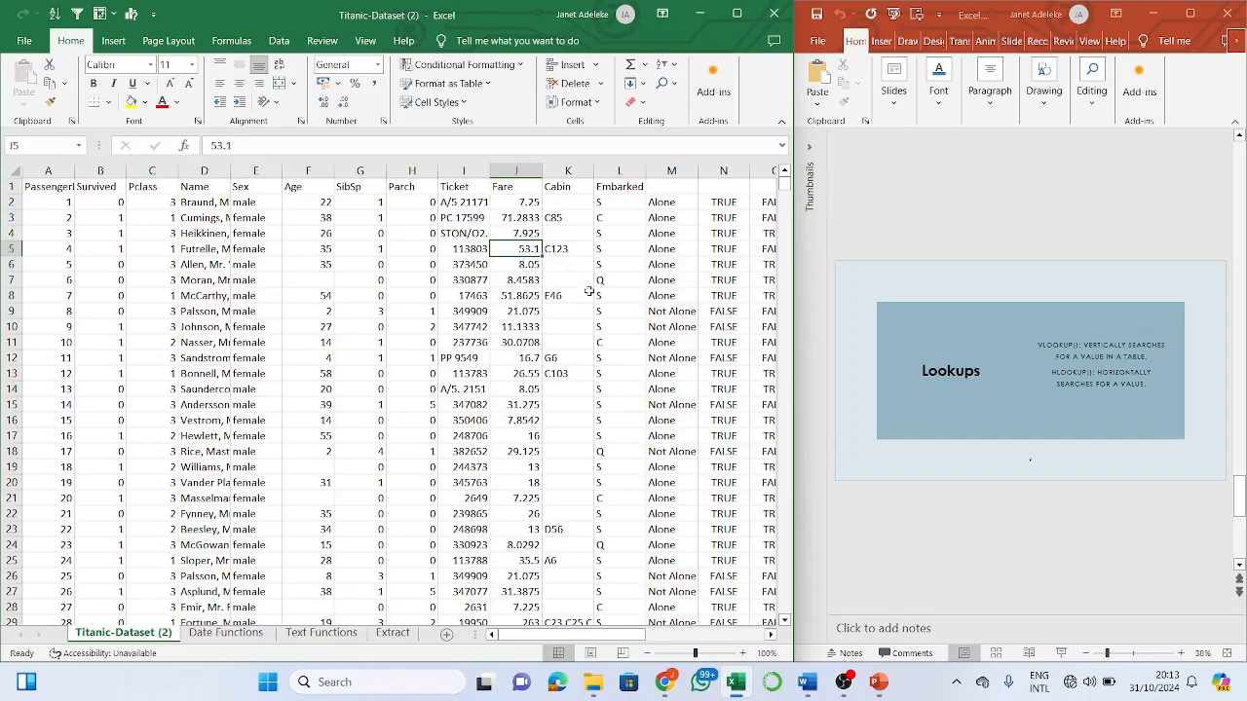
key("Right")
key("Right")
key("Right")
key("Right")
key("Right")
key("Right")
key("Right")
key("Right")
key("Right")
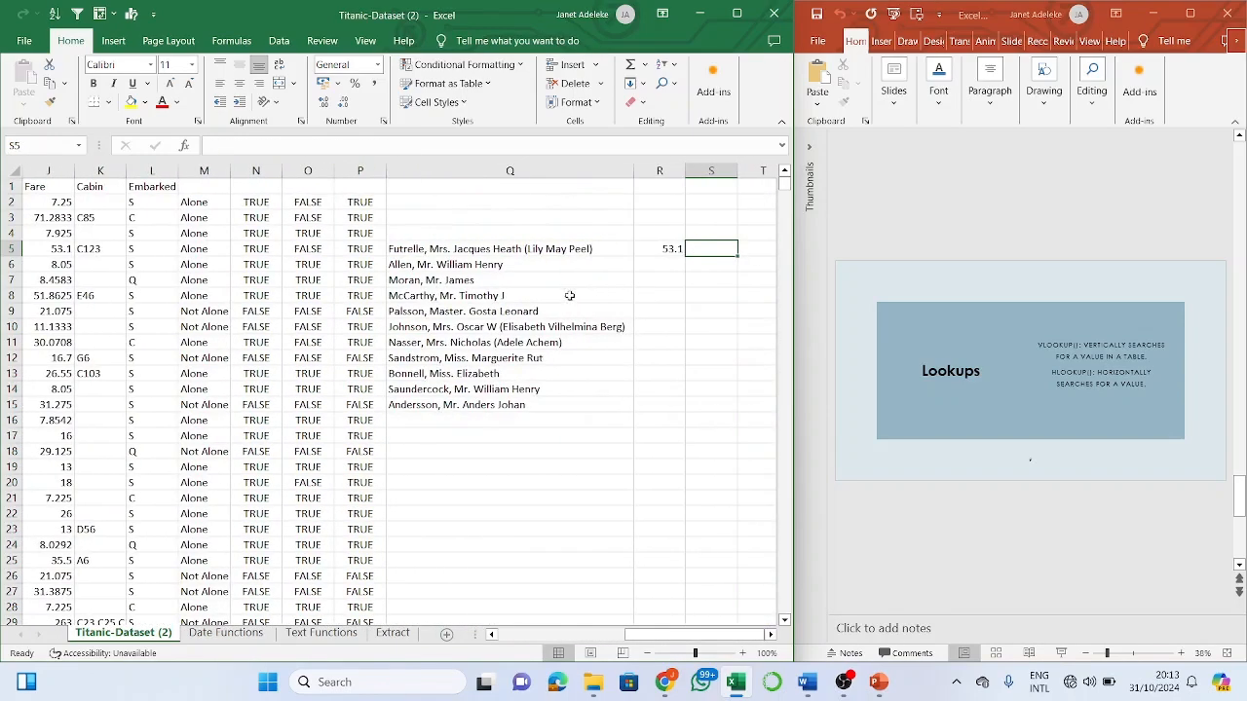
left_click(639, 253)
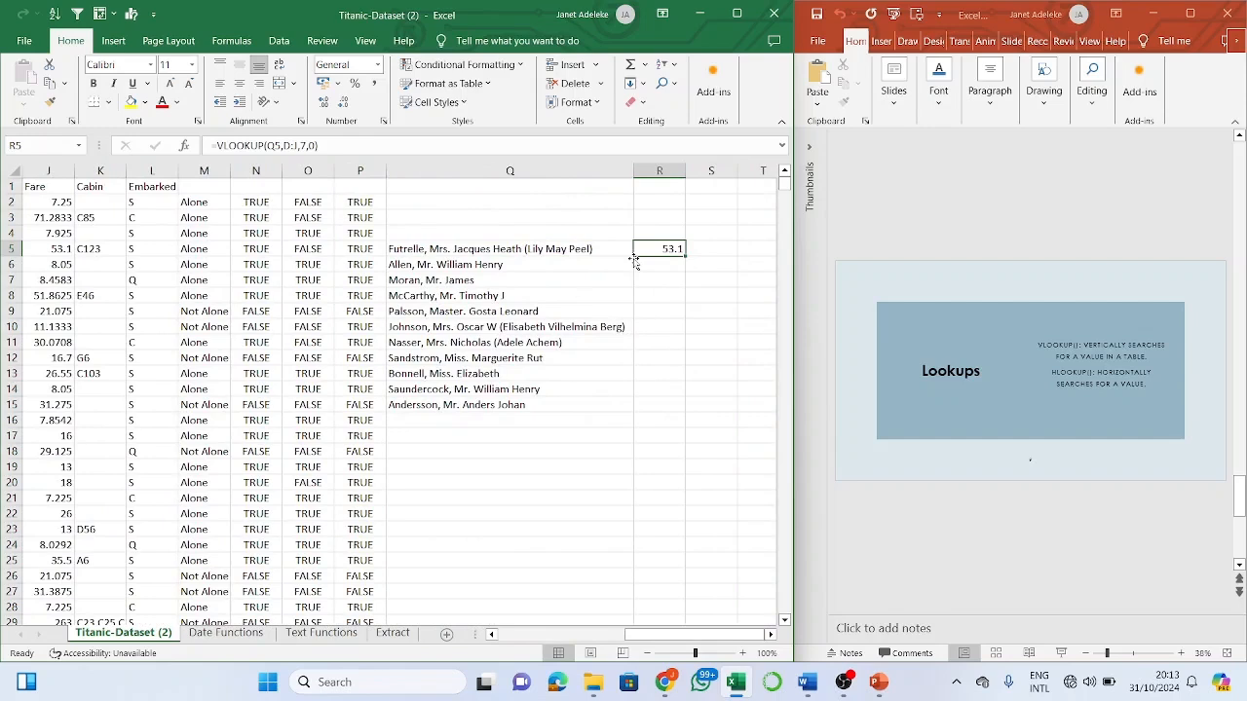
double_click(685, 256)
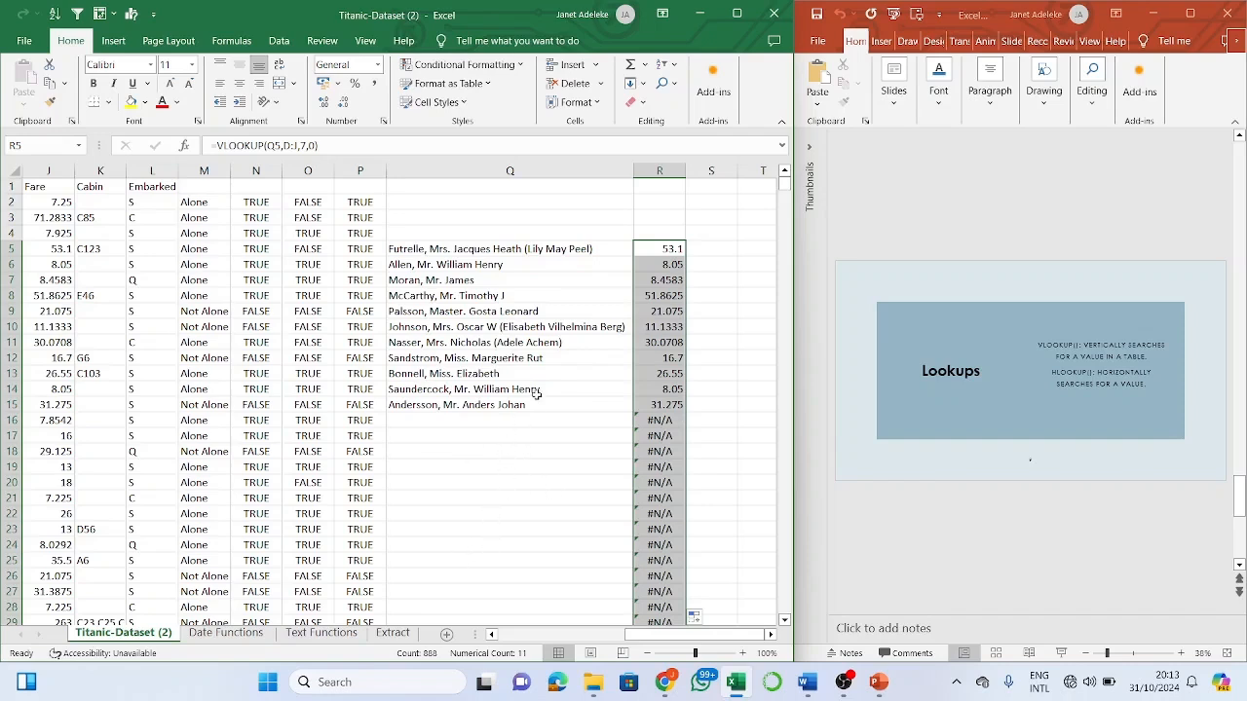
- Undo the full-column fill and copy R5's fare lookup down to R15 only
left_click(586, 486)
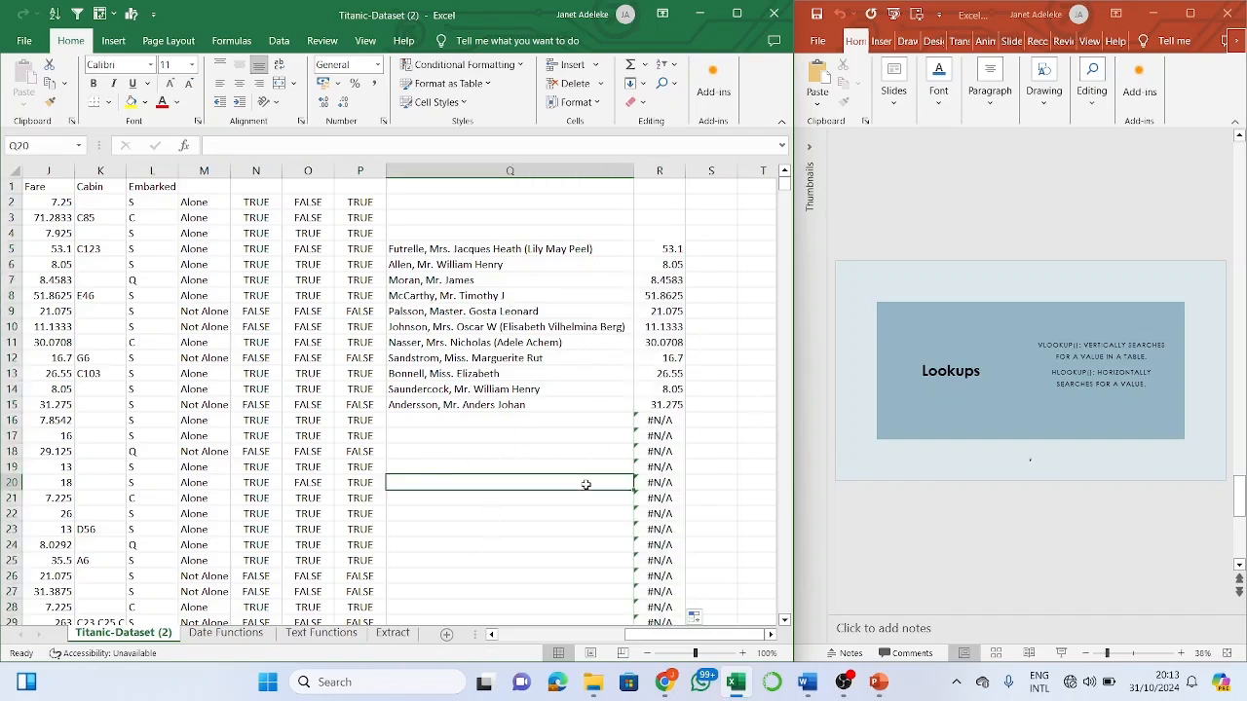
key("ctrl+z")
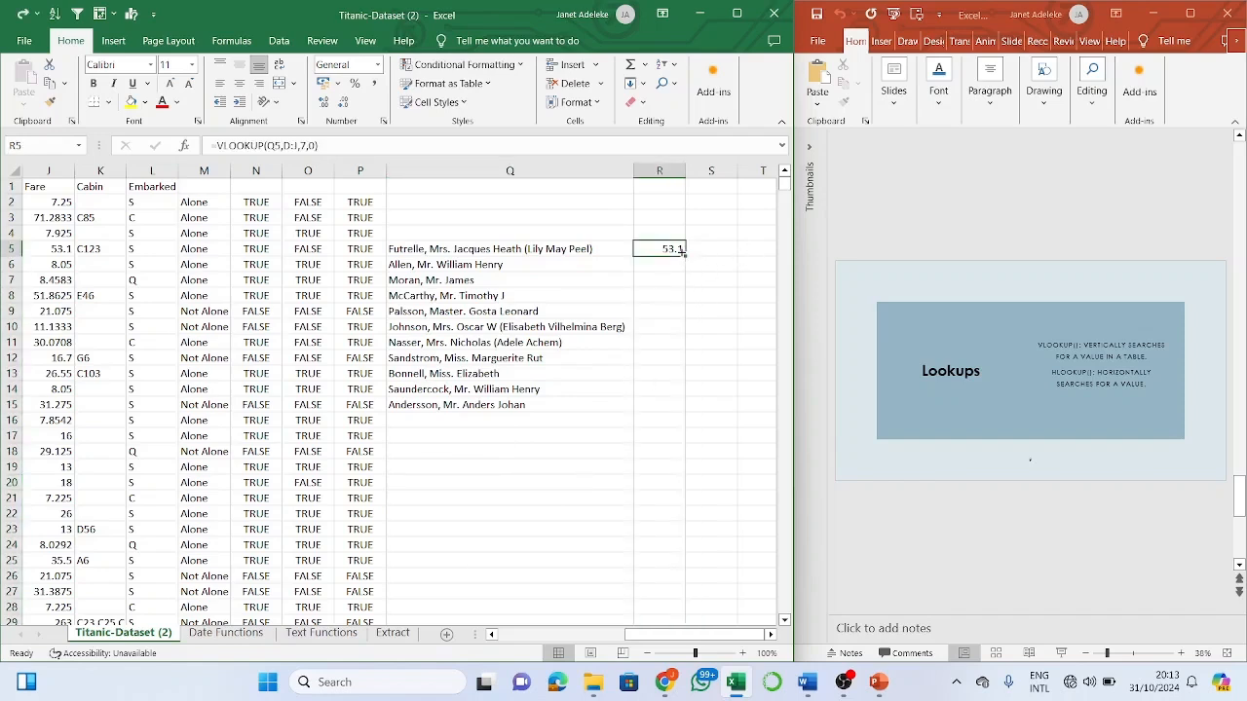
left_click_drag(684, 251, 671, 416)
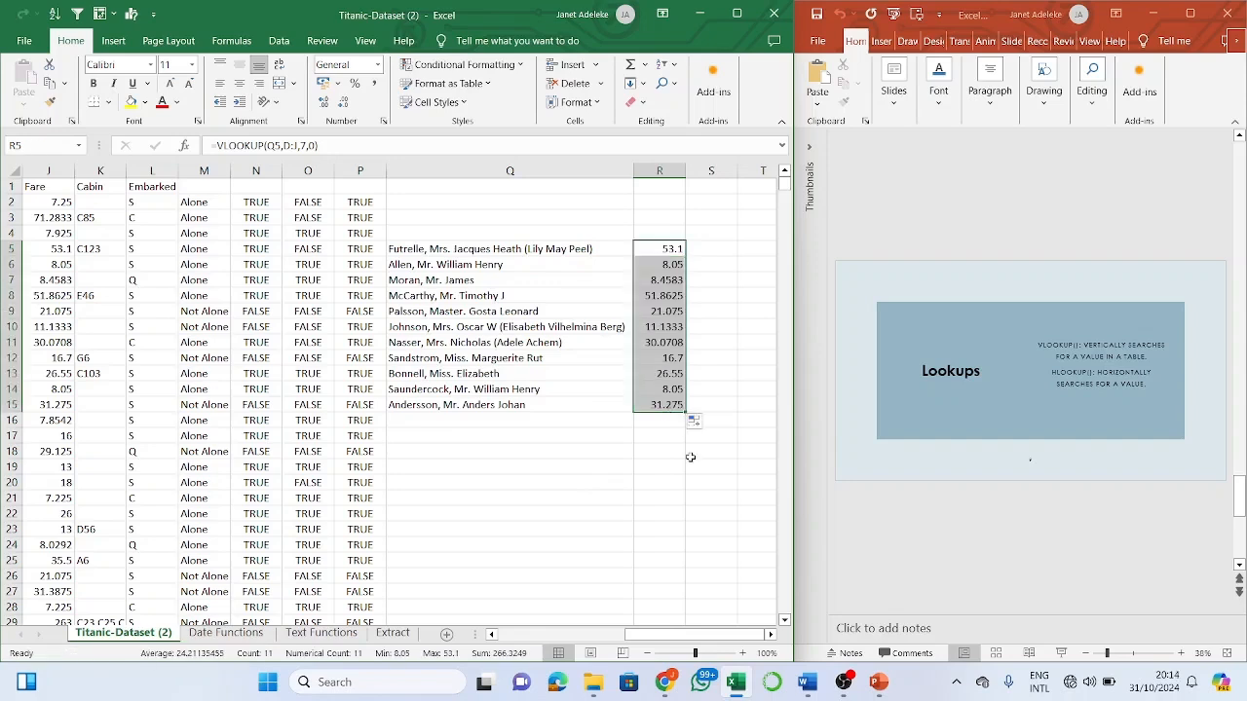
left_click(690, 457)
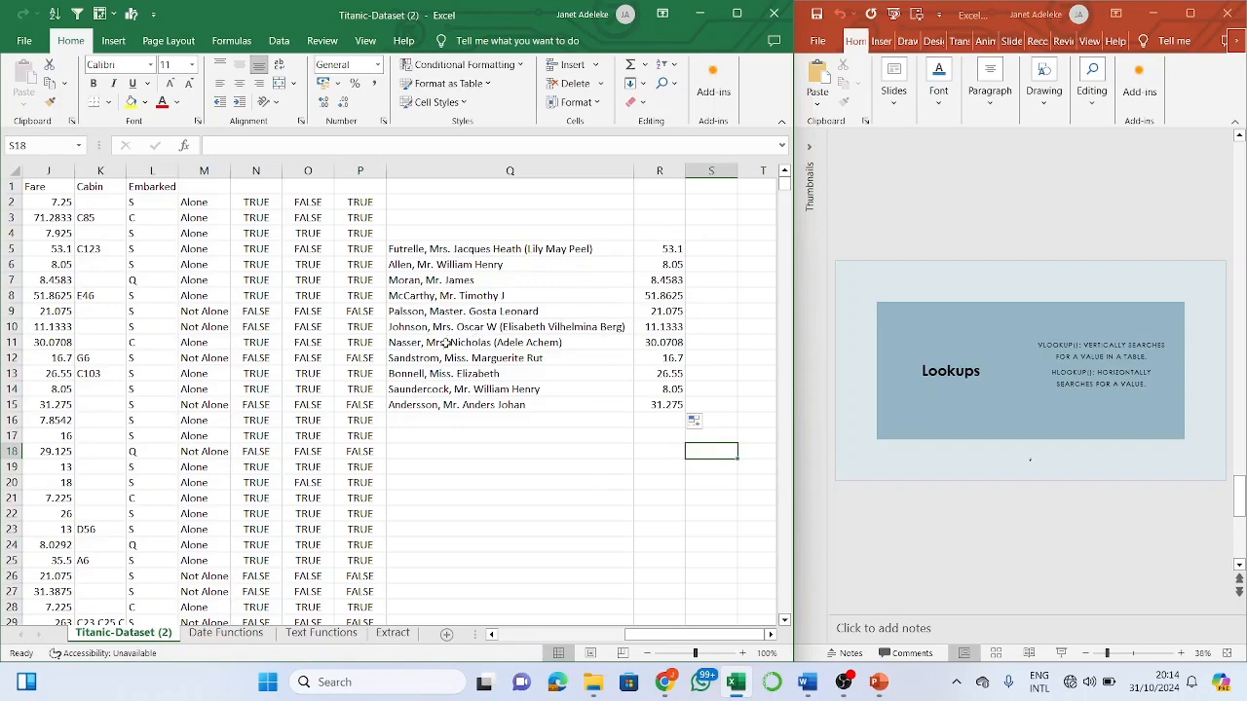
scroll(438, 346, "left", 5)
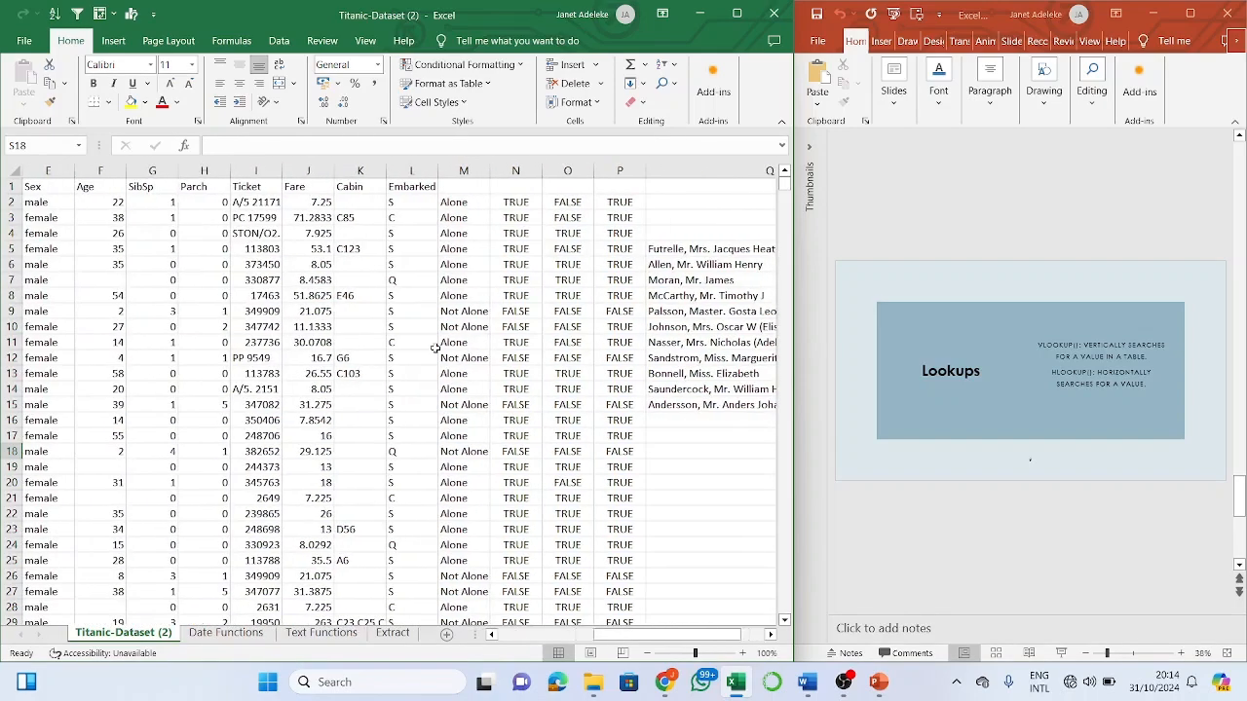
scroll(436, 348, "left", 4)
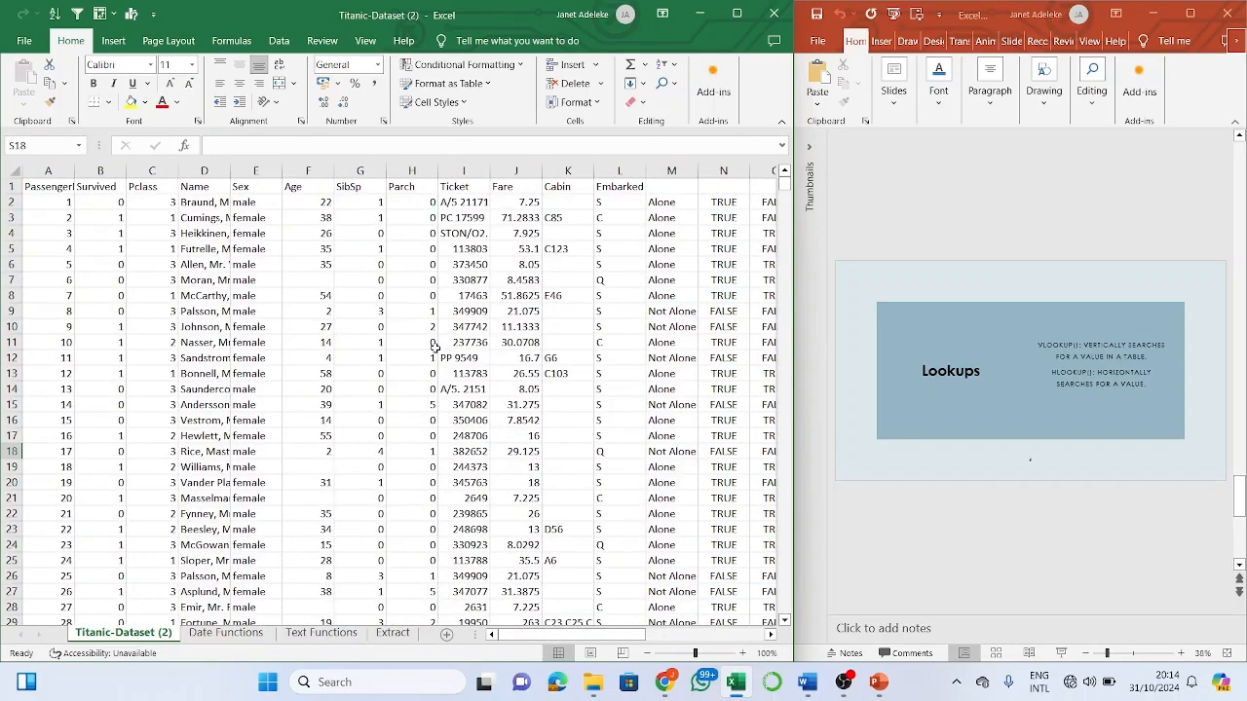
scroll(435, 347, "right", 4)
left_click(683, 466)
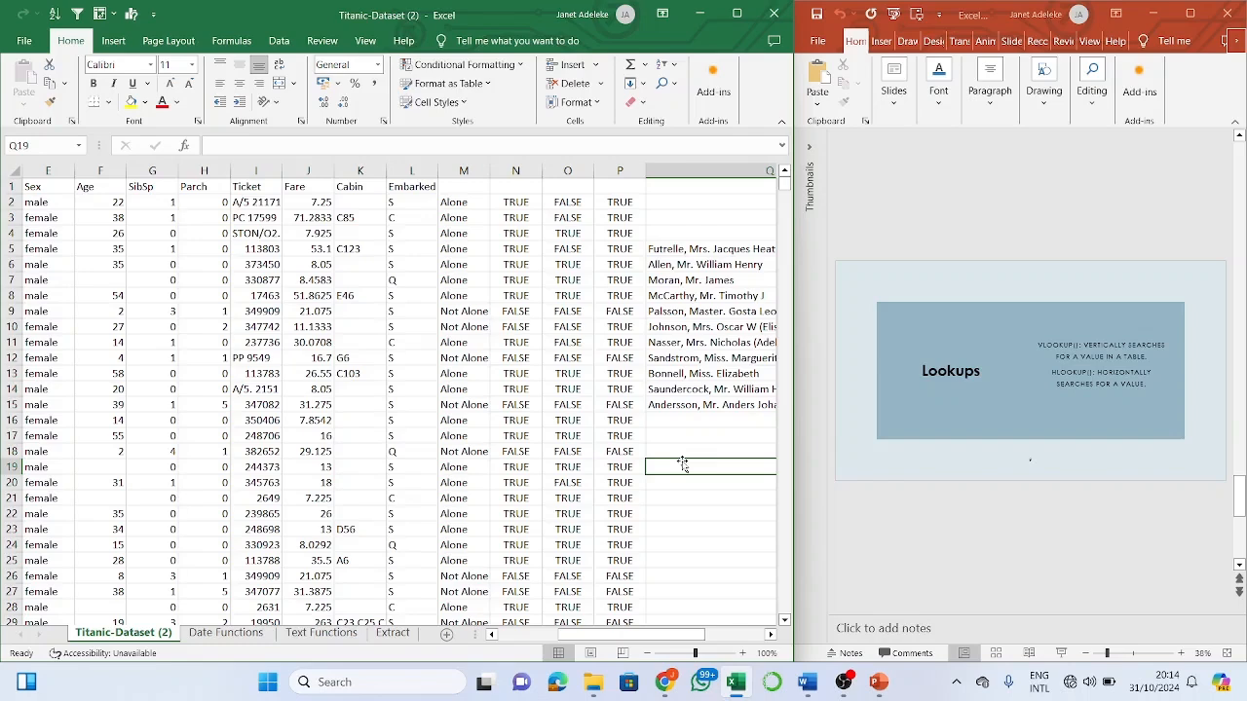
key("Return")
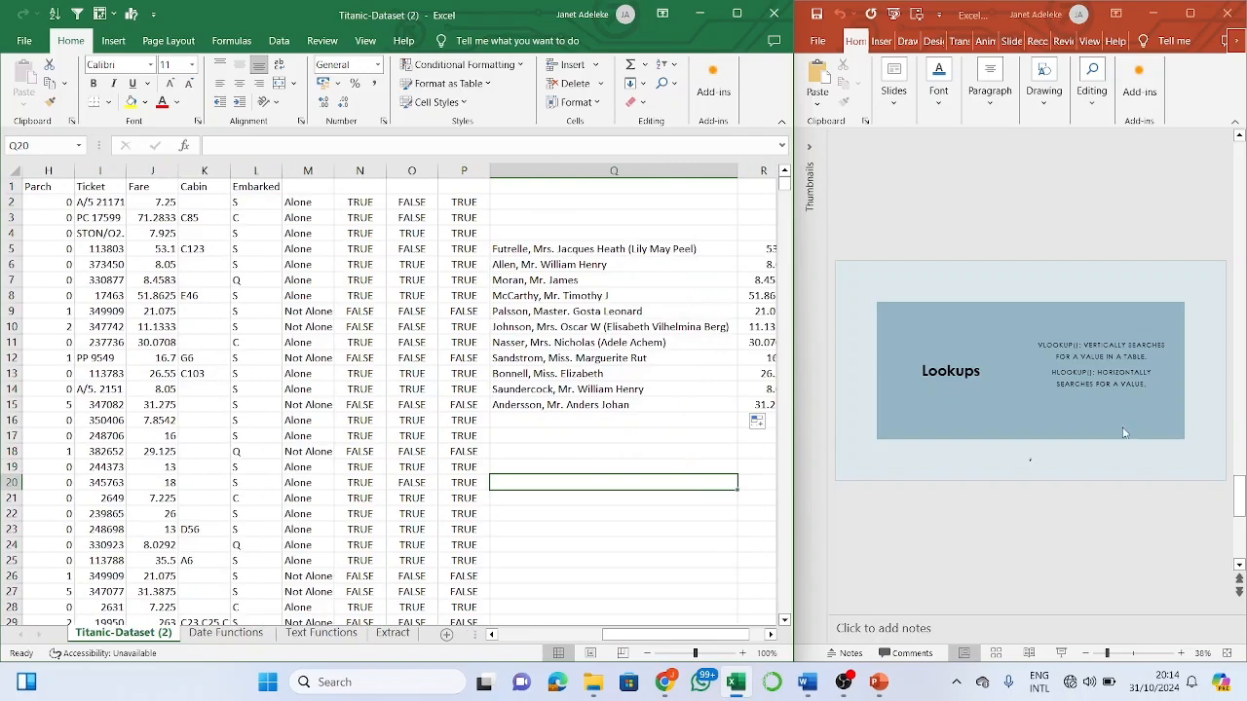
- Bring the presentation forward and scroll down to the QUESTIONS slide
left_click(1073, 524)
scroll(1073, 524, "down", 1)
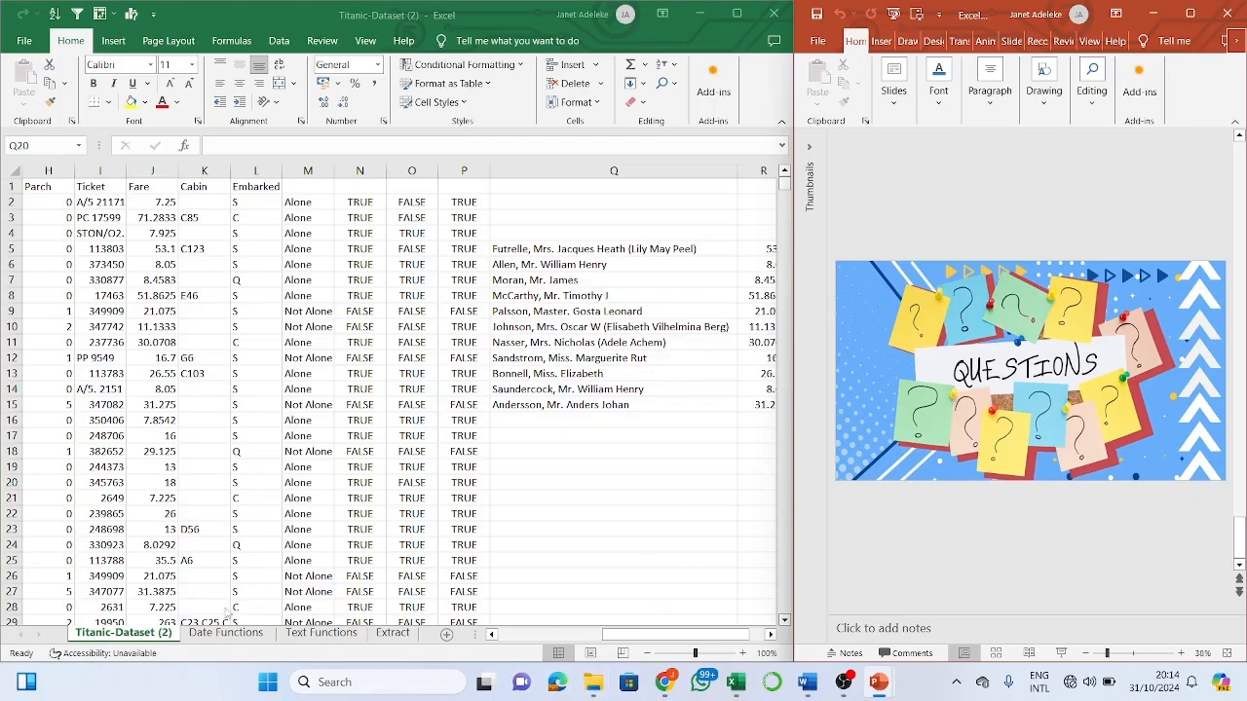
- Return to the workbook and switch via the Date Functions sheet to the Extract sheet
left_click(222, 638)
left_click(225, 633)
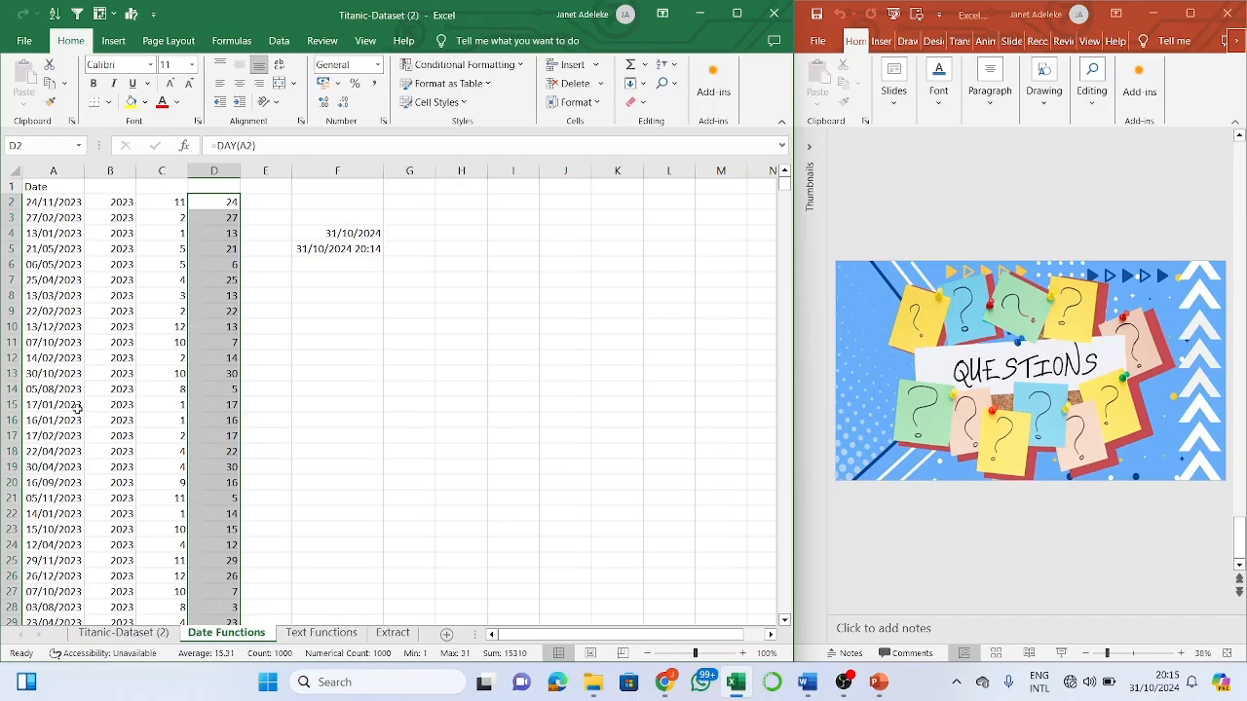
left_click(392, 634)
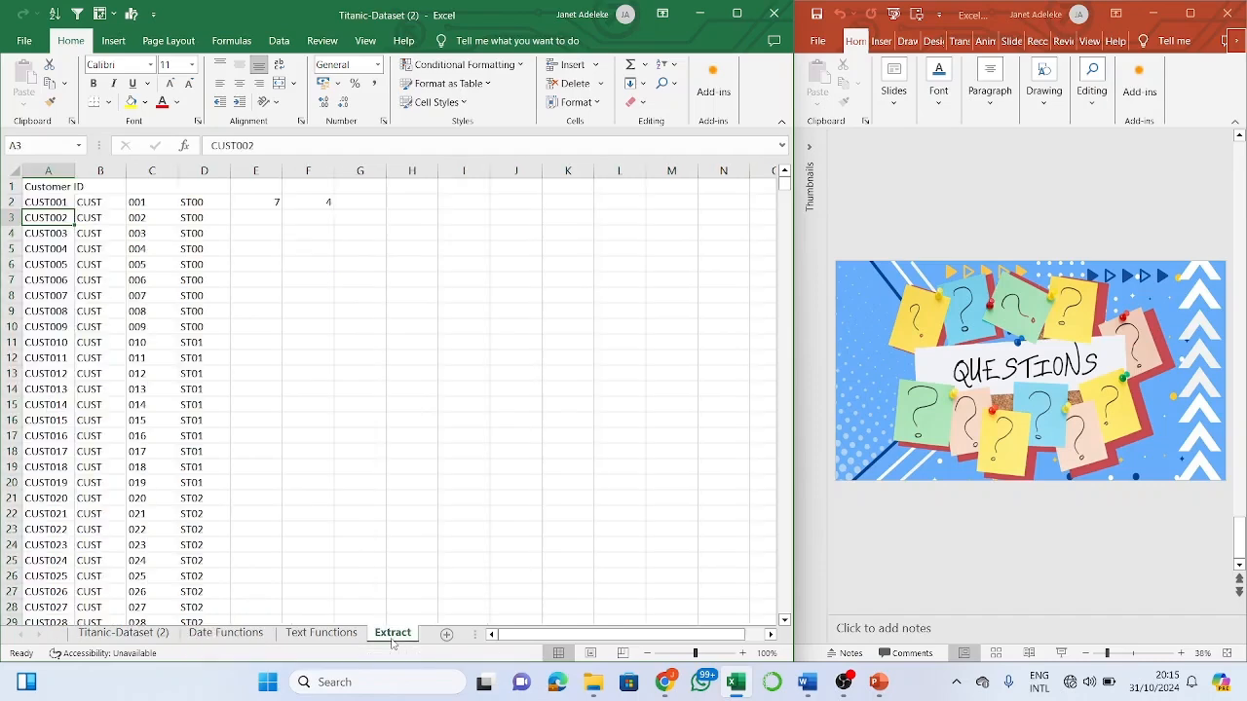